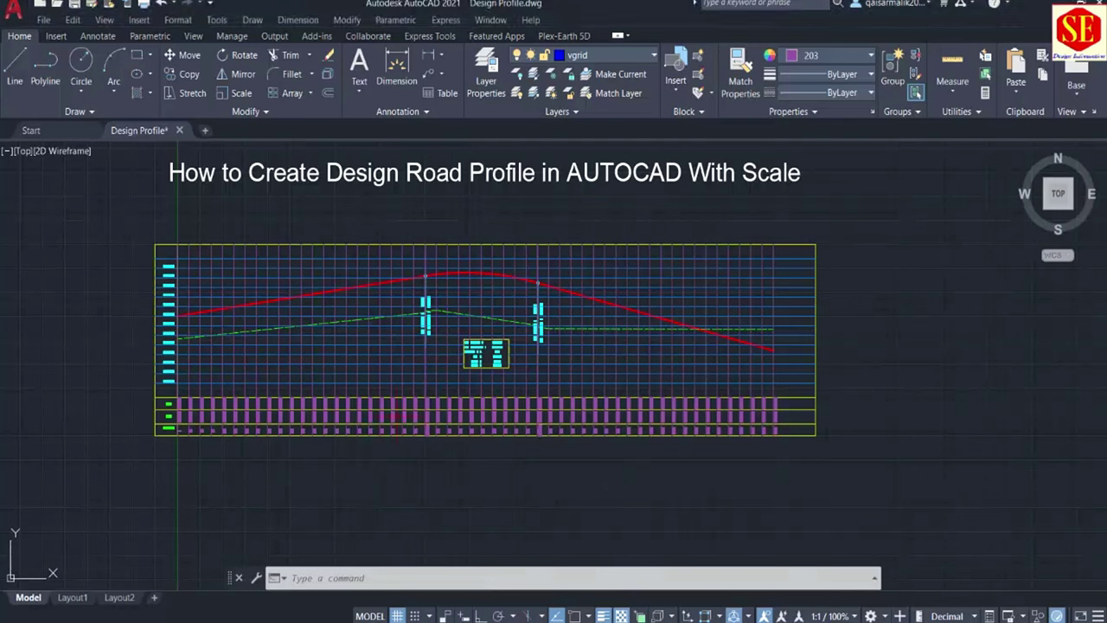
- Centre and zoom in on the finished road profile drawing to review it
middle_drag(460, 244, 525, 304)
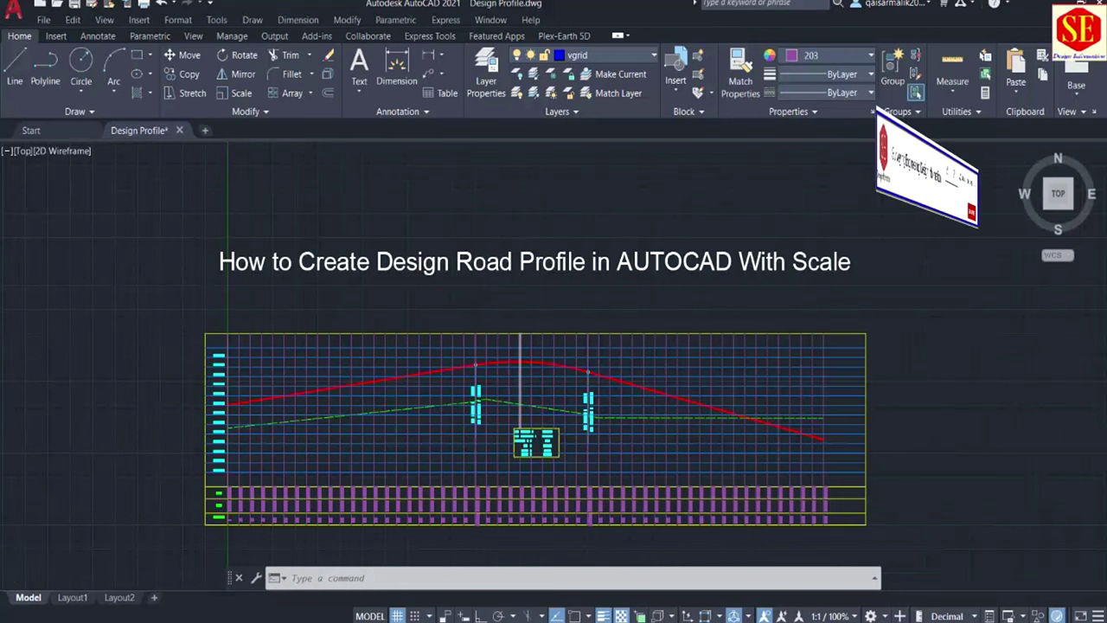
scroll(523, 416, up, 2)
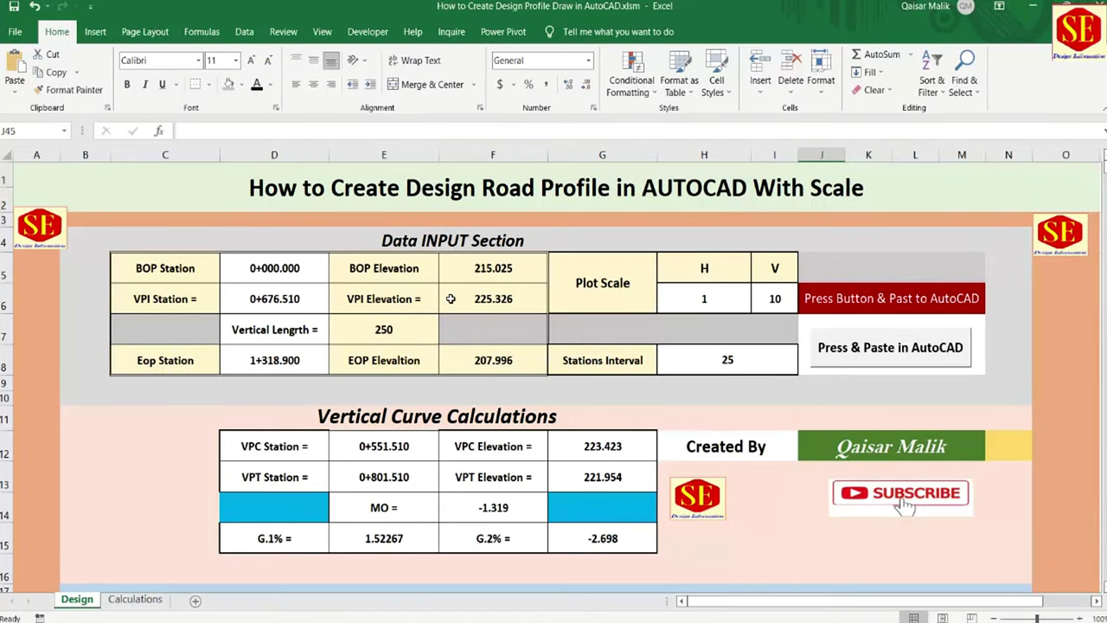
- Scroll the Design sheet down to the Elevation Calculation table showing VPC 0+551.510 and VPT 0+801.510
scroll(542, 349, down, 2)
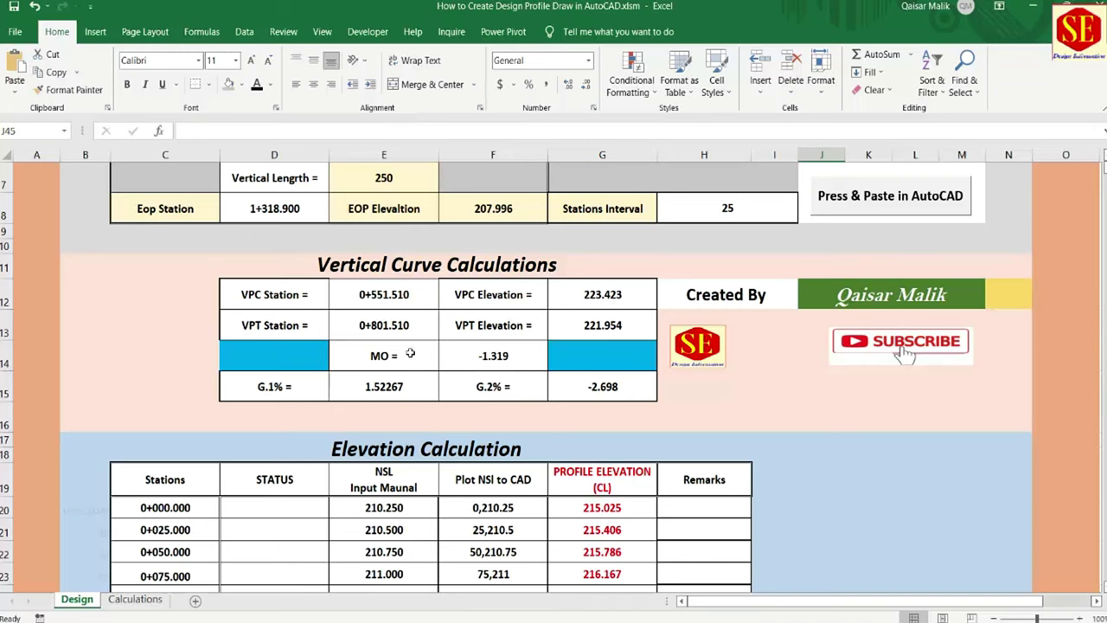
scroll(538, 390, down, 1)
scroll(571, 396, down, 1)
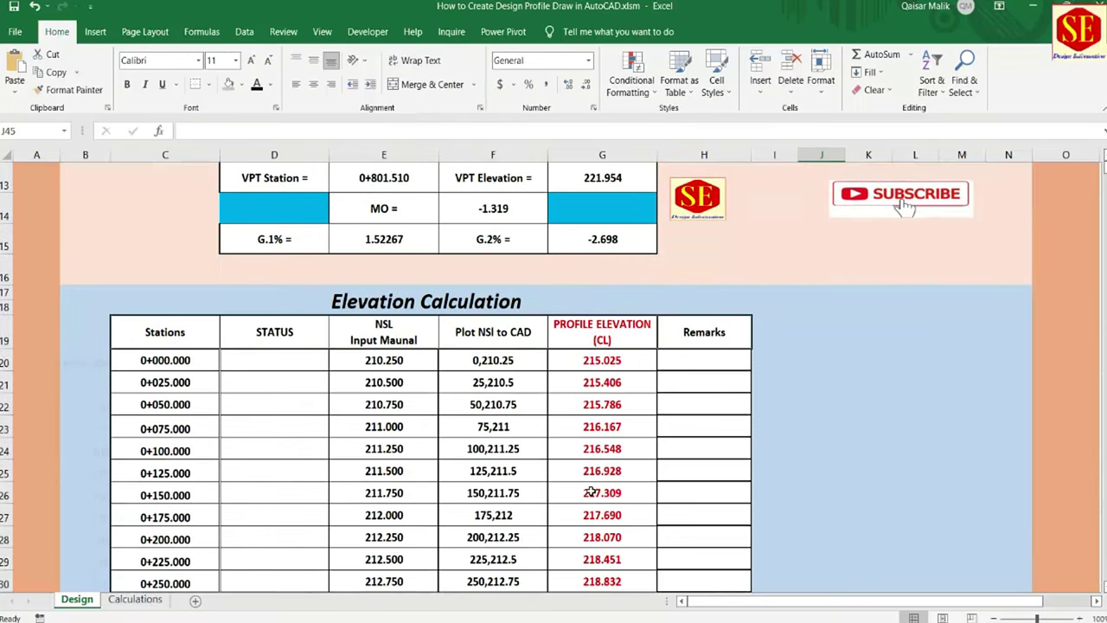
scroll(590, 490, down, 1)
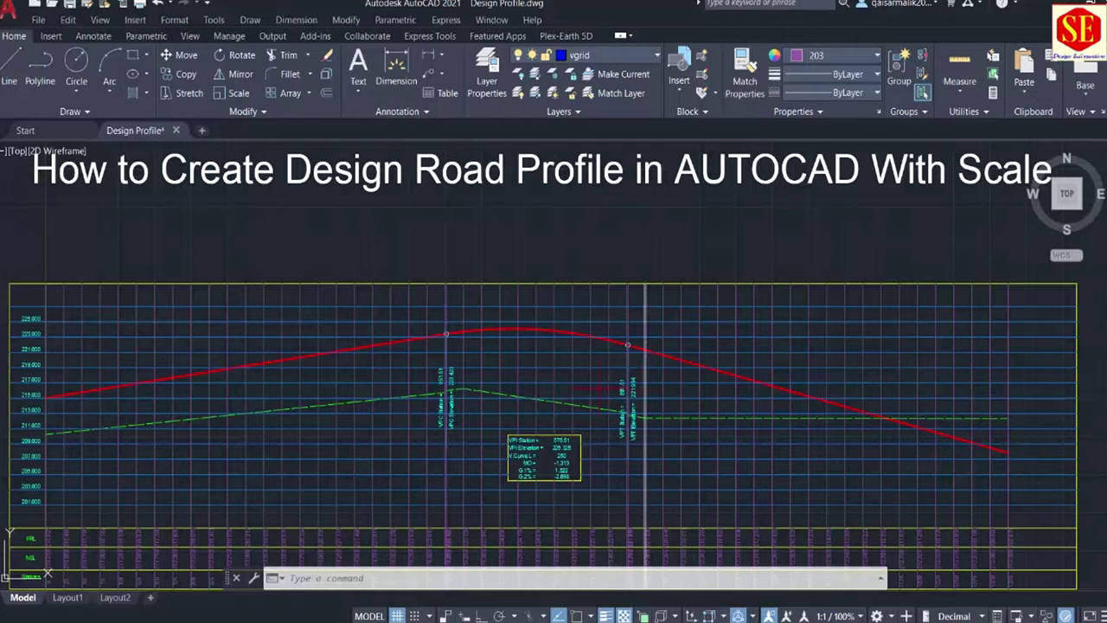
- Shift and zoom the profile grid, then select the green dashed NSL line
middle_drag(649, 398, 619, 368)
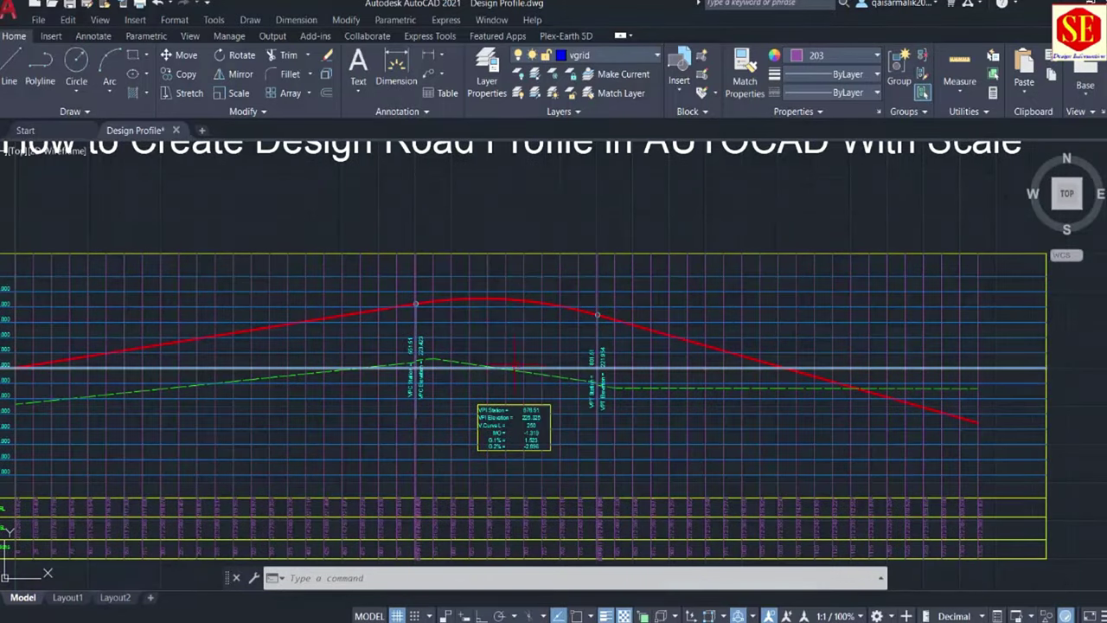
scroll(312, 368, up, 2)
click(312, 375)
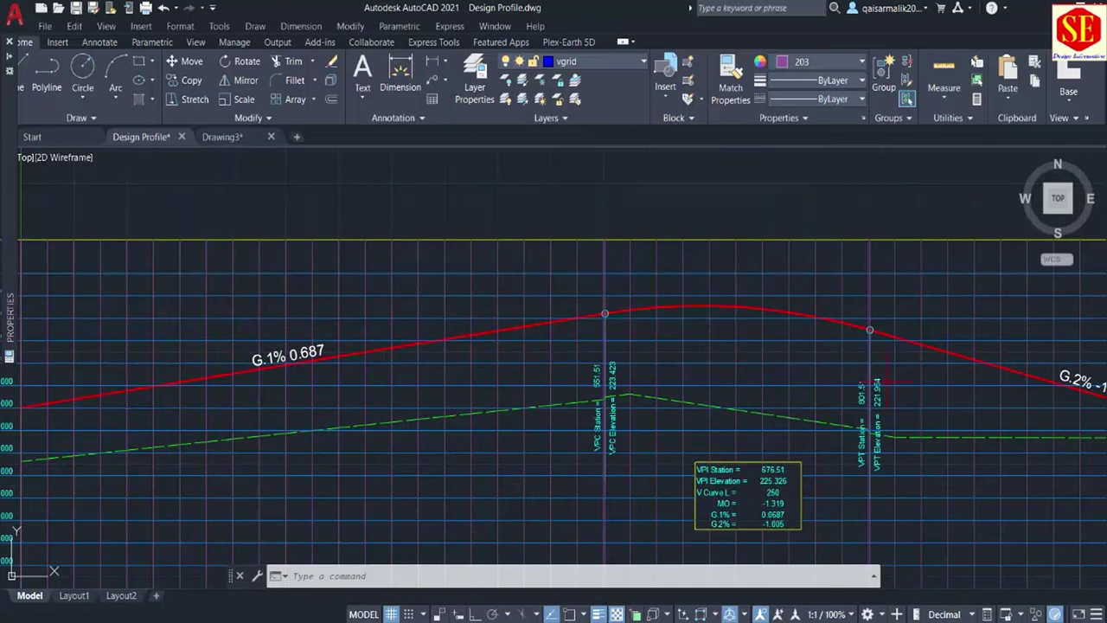
- Pan to the right-hand grade, then over to the Types of Grades sketches
middle_drag(656, 387, 540, 381)
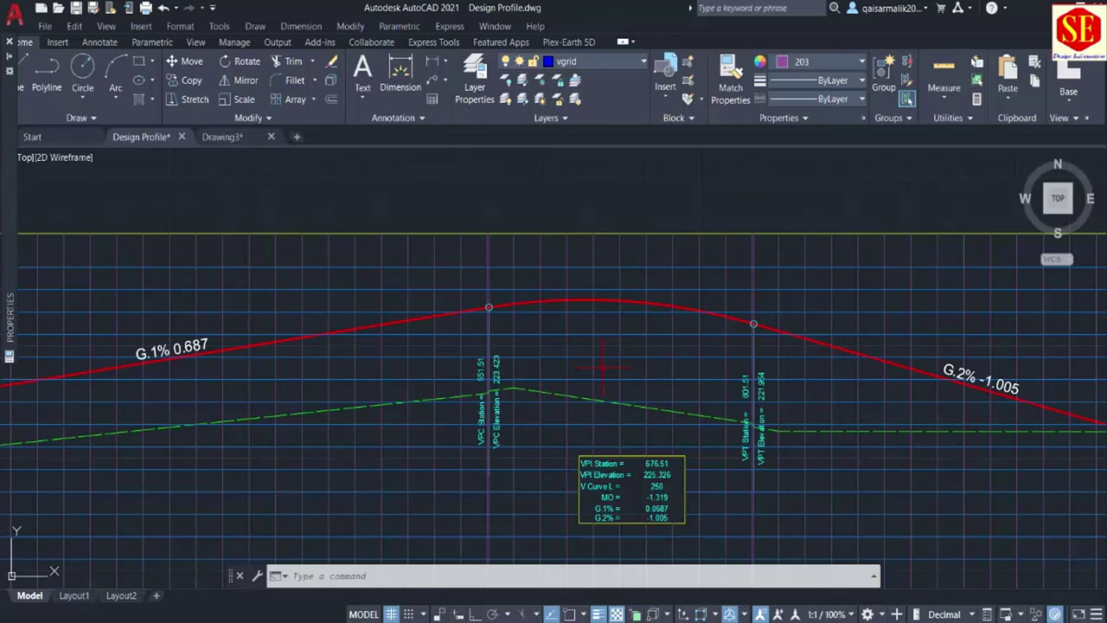
scroll(603, 367, down, 3)
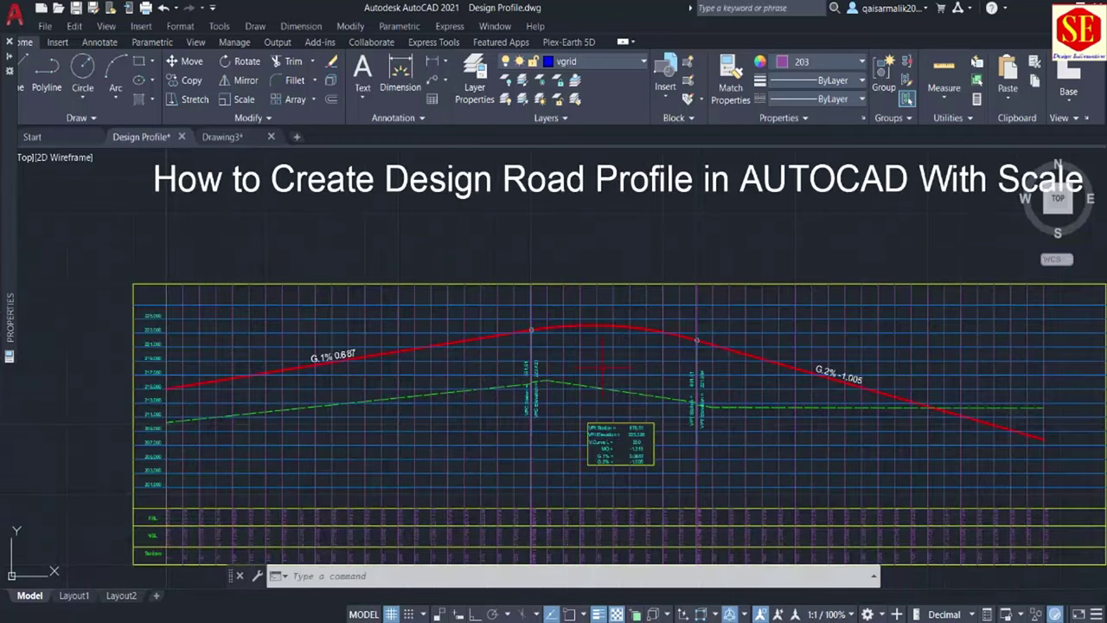
scroll(603, 368, down, 2)
mouse_move(550, 263)
middle_down()
mouse_move(550, 484)
mouse_move(533, 508)
middle_up()
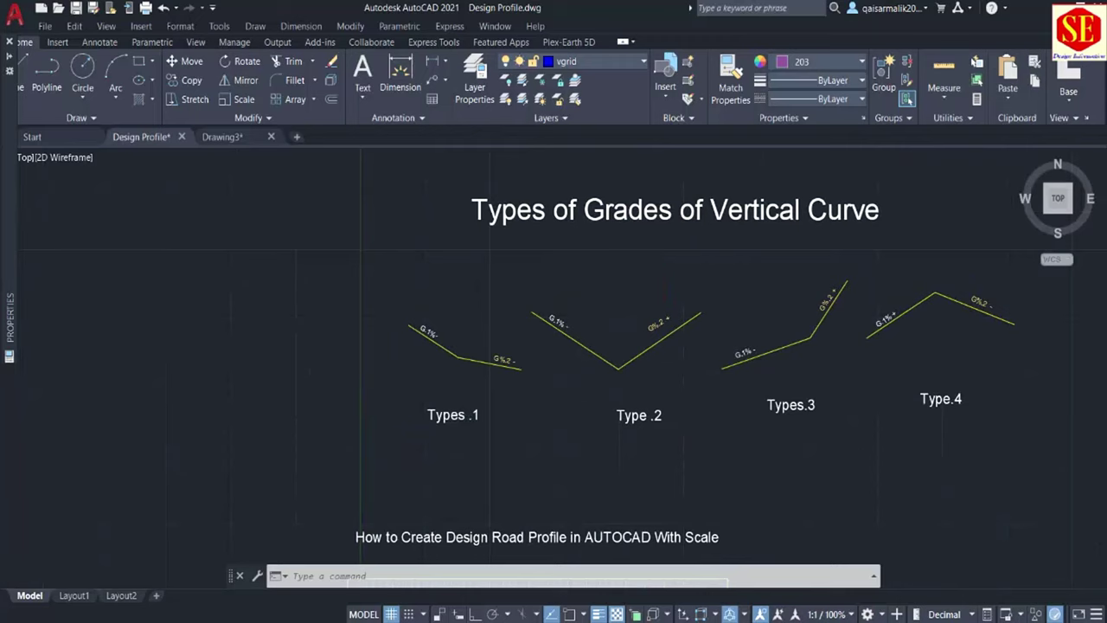
scroll(571, 238, up, 2)
scroll(399, 303, down, 2)
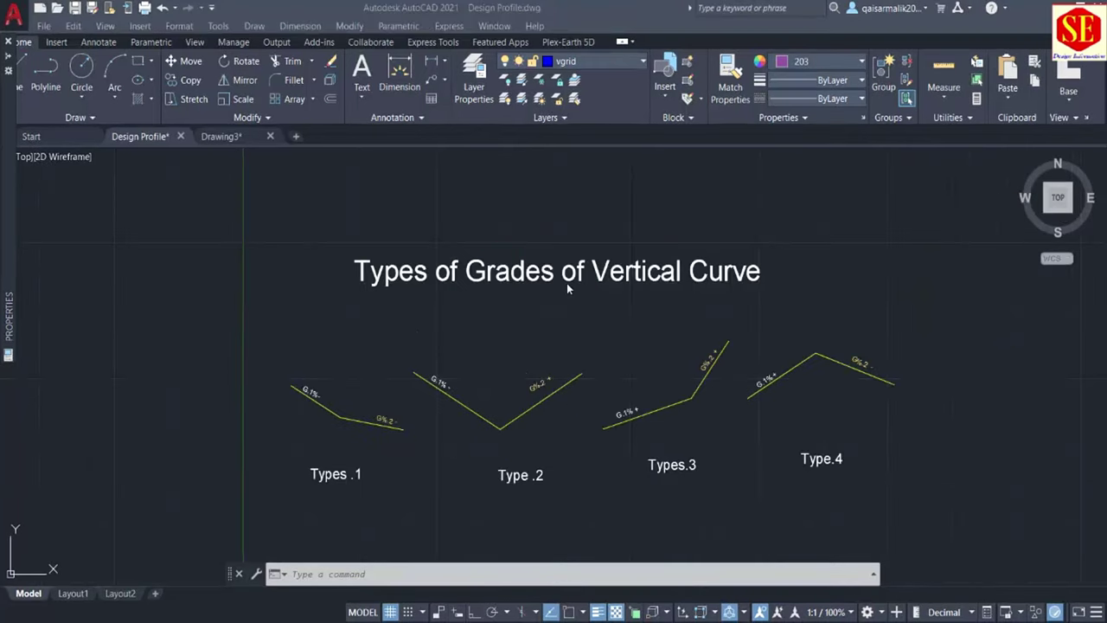
scroll(327, 448, up, 2)
scroll(327, 448, up, 2)
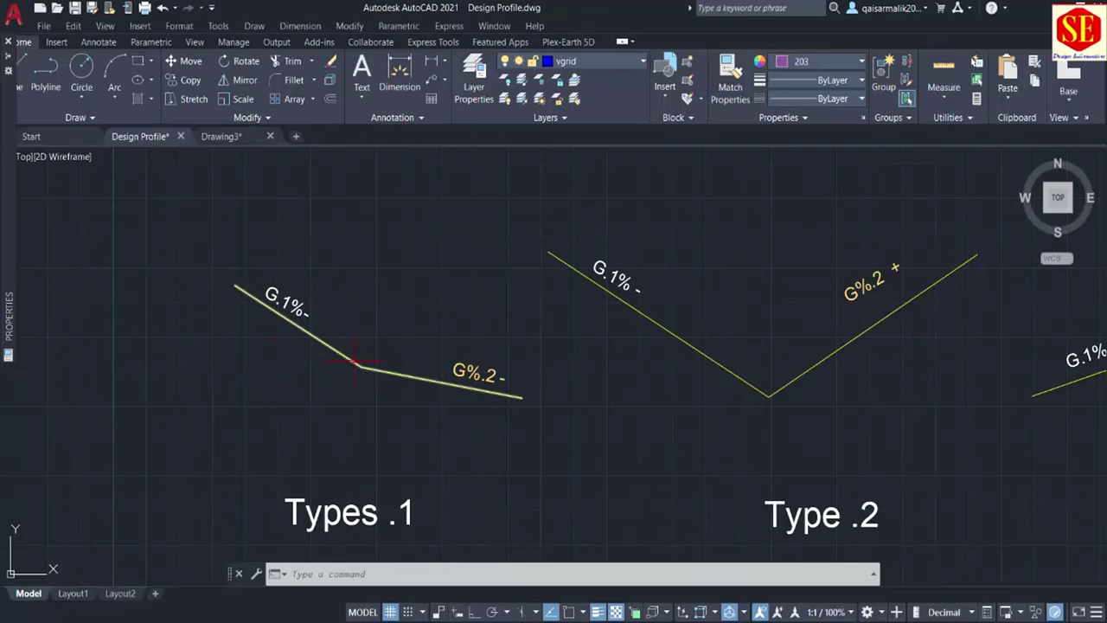
middle_drag(443, 370, 133, 365)
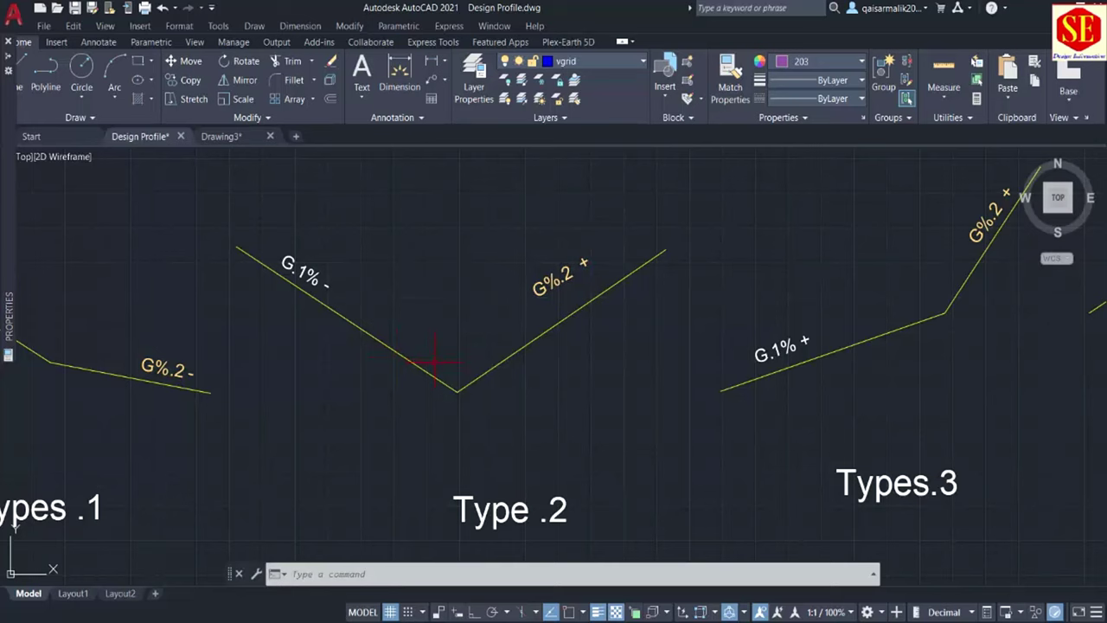
mouse_move(627, 352)
middle_down()
mouse_move(475, 304)
mouse_move(253, 304)
middle_up()
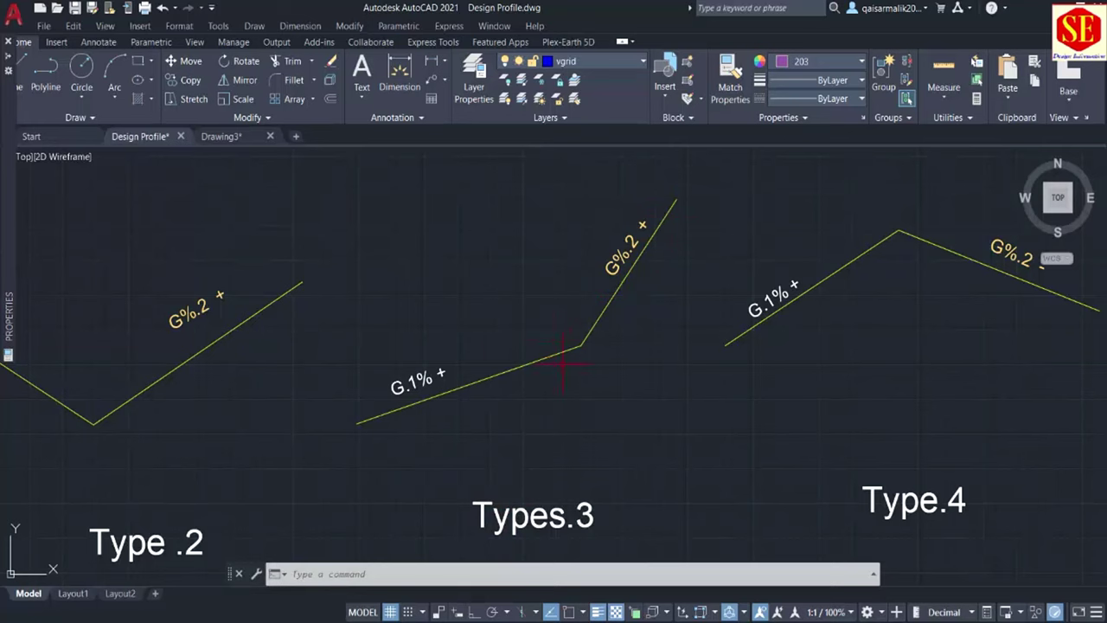
middle_drag(636, 363, 358, 371)
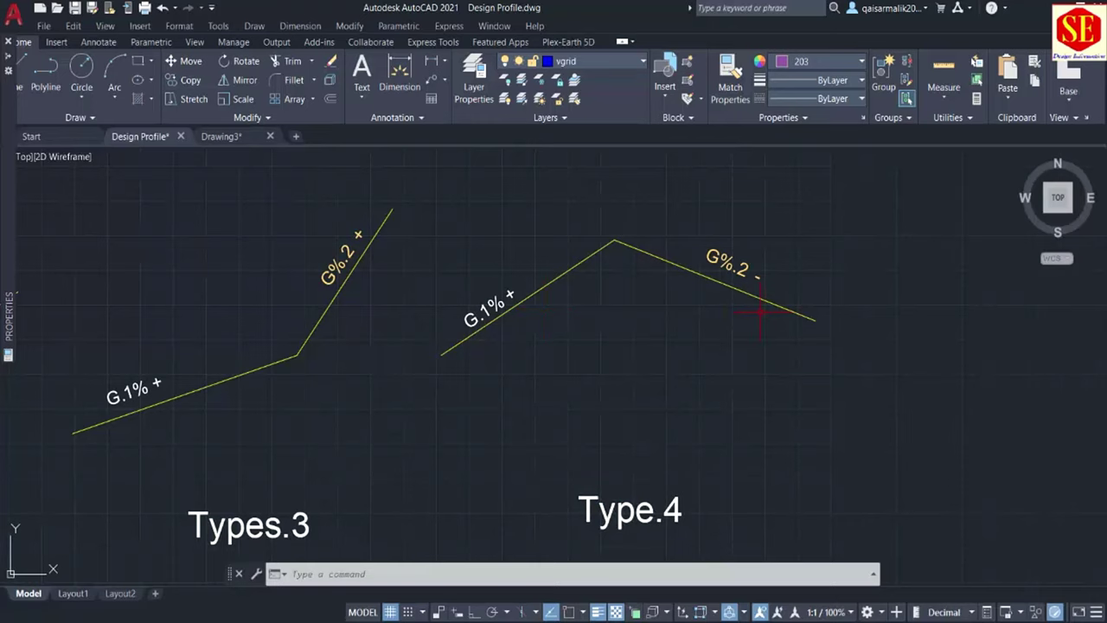
scroll(644, 316, down, 2)
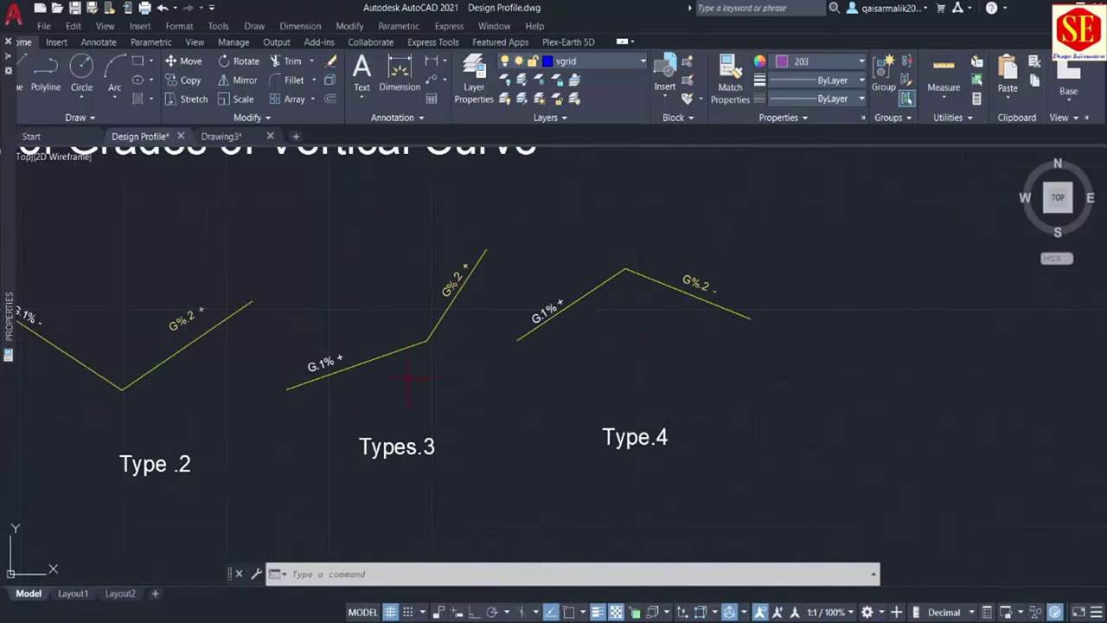
middle_drag(408, 378, 575, 376)
middle_drag(322, 380, 498, 378)
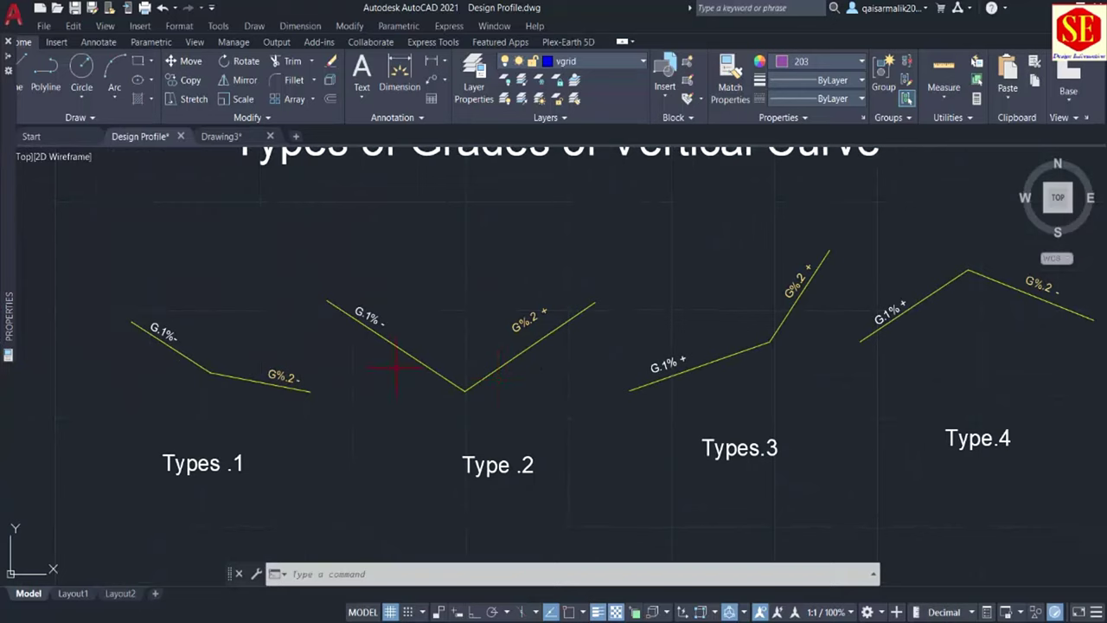
scroll(185, 357, up, 2)
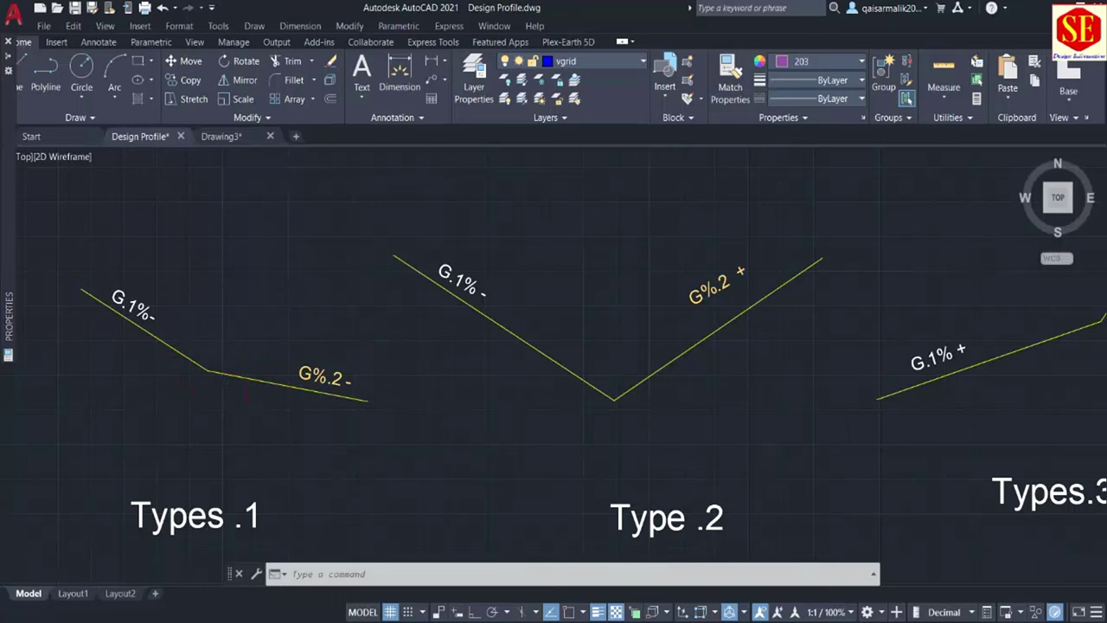
scroll(245, 374, up, 2)
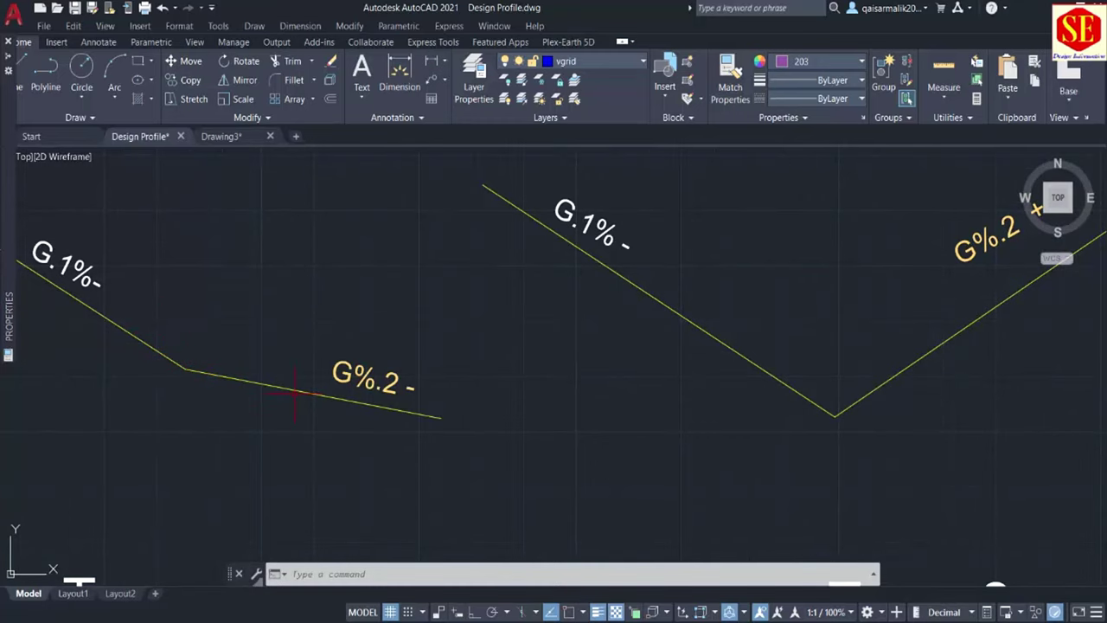
middle_drag(459, 406, 240, 410)
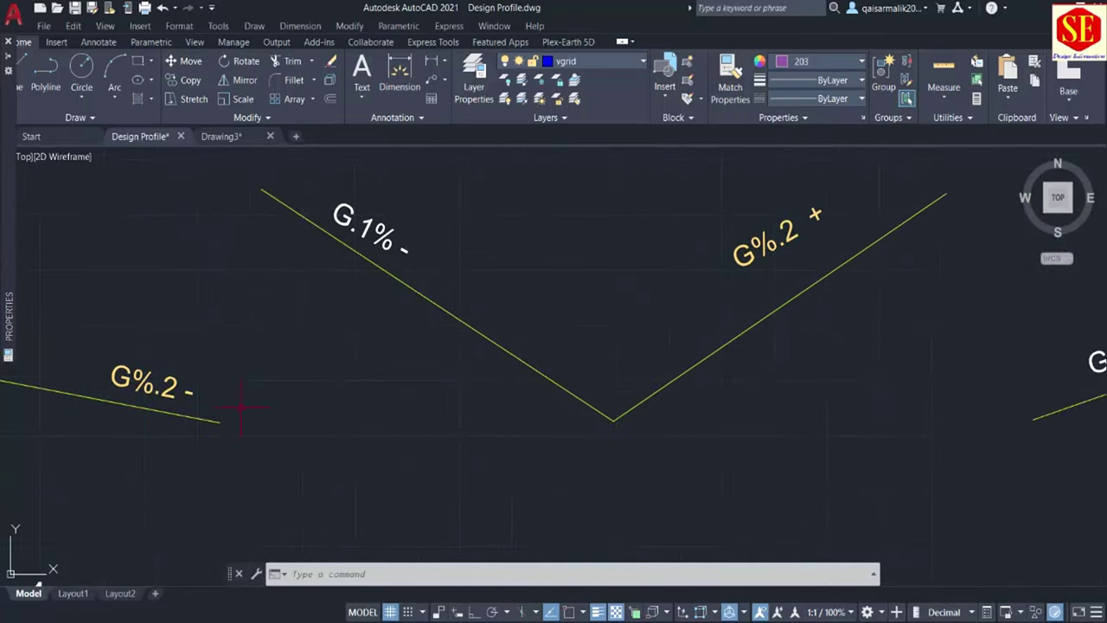
scroll(333, 387, down, 2)
scroll(585, 400, down, 2)
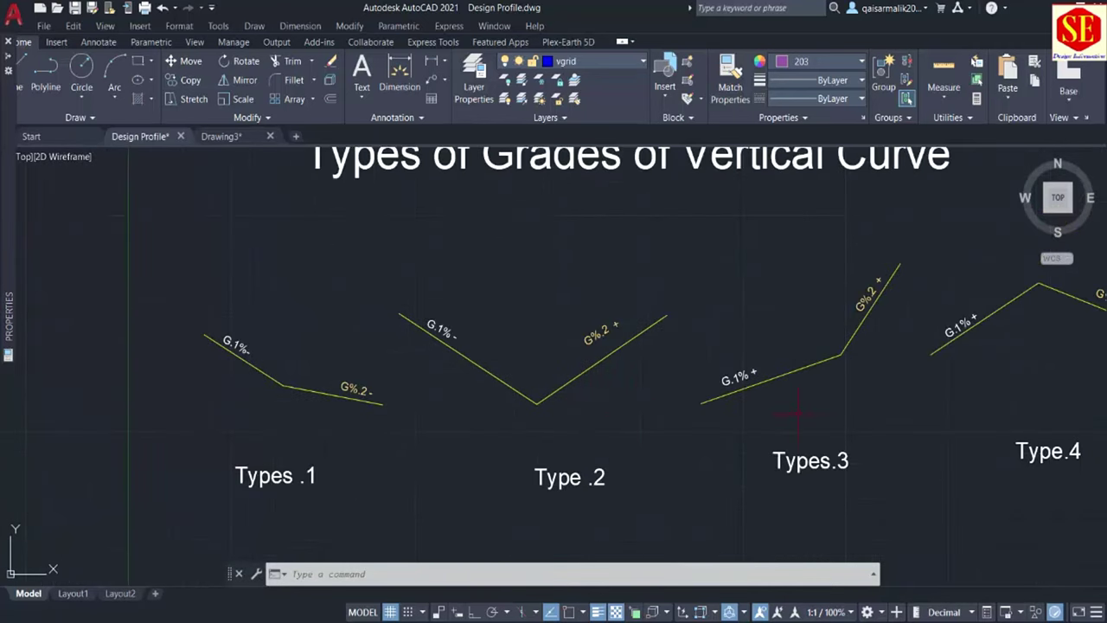
middle_drag(797, 413, 710, 421)
middle_drag(877, 375, 756, 346)
- Pan and zoom to the red and green road profile below its title, then the whole sheet
scroll(731, 346, down, 2)
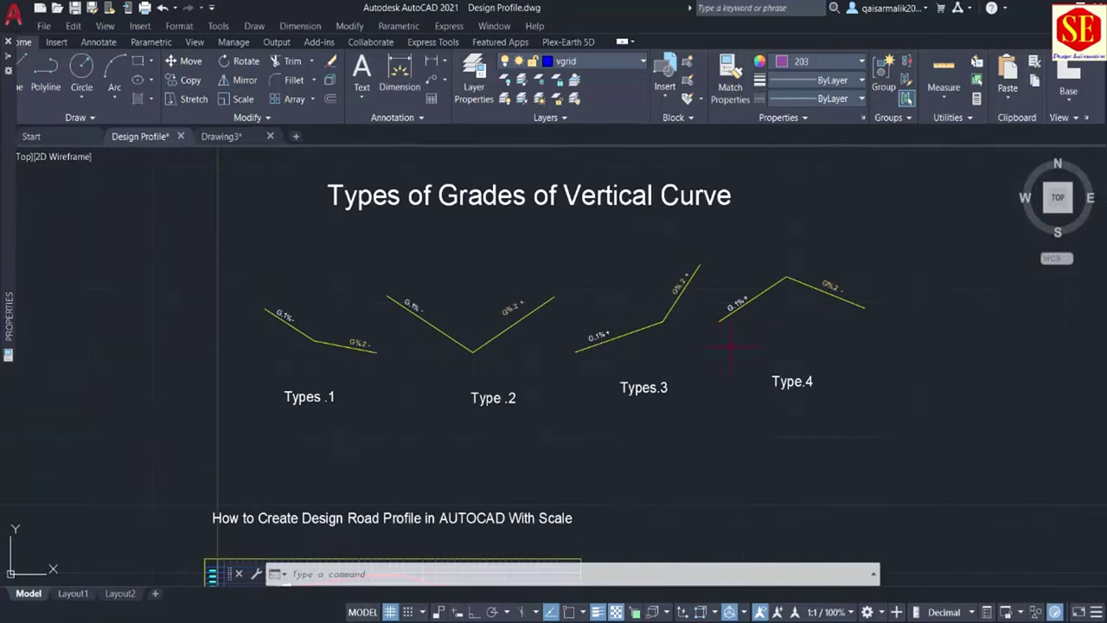
middle_drag(605, 490, 634, 321)
scroll(476, 398, up, 4)
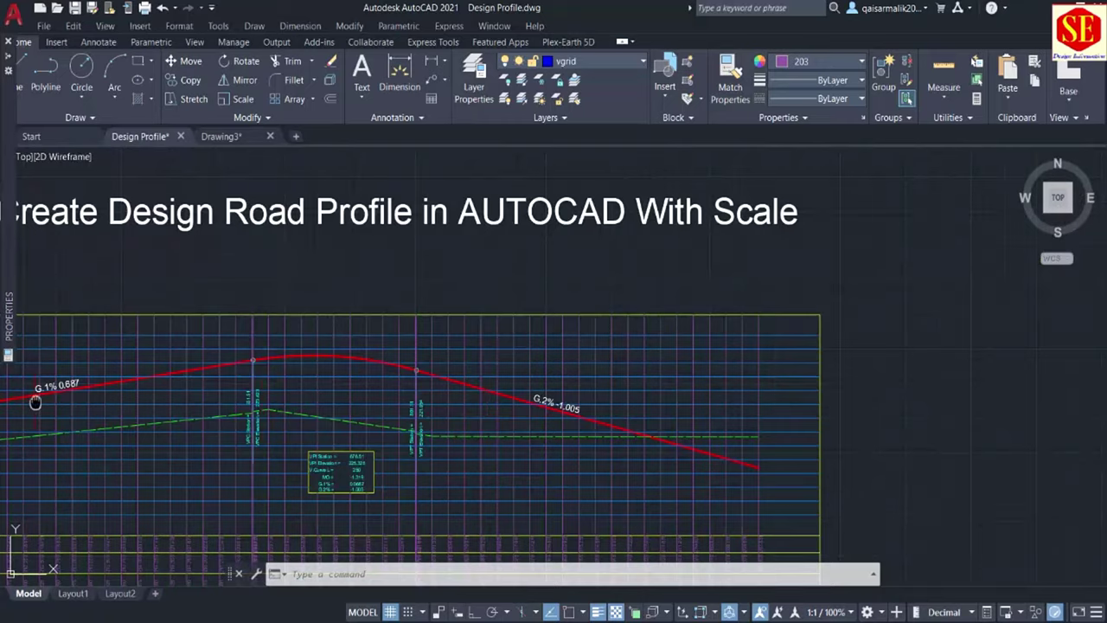
middle_drag(34, 401, 241, 394)
scroll(244, 392, up, 2)
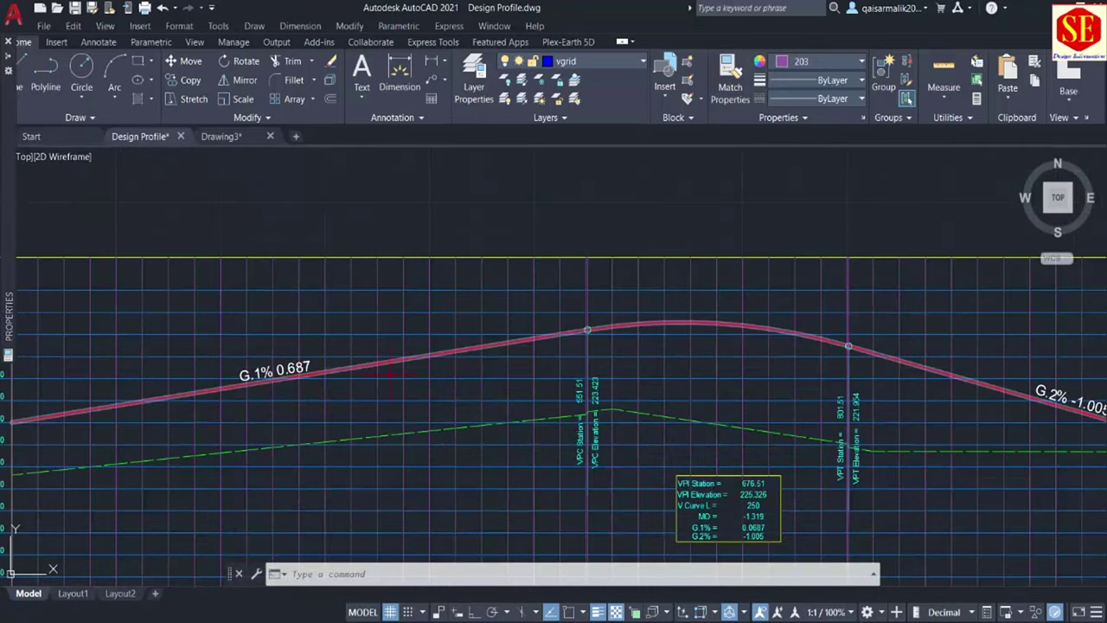
middle_drag(678, 440, 163, 346)
- Pan to the four Types of Grades diagrams and the grade sketches above the title
scroll(304, 406, down, 5)
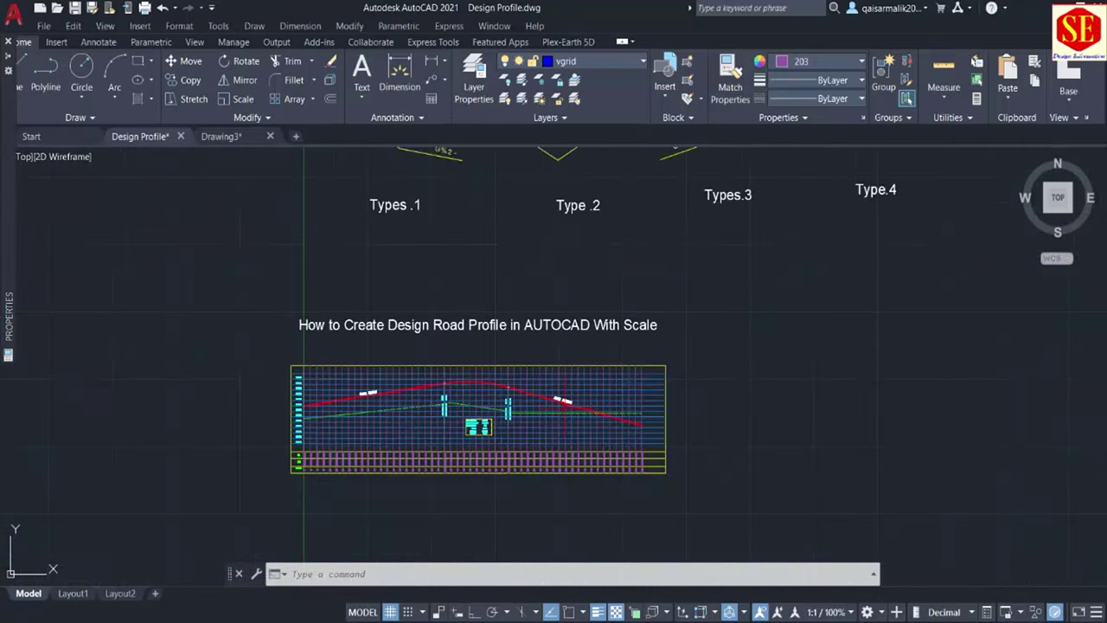
middle_drag(724, 314, 504, 524)
scroll(651, 363, up, 2)
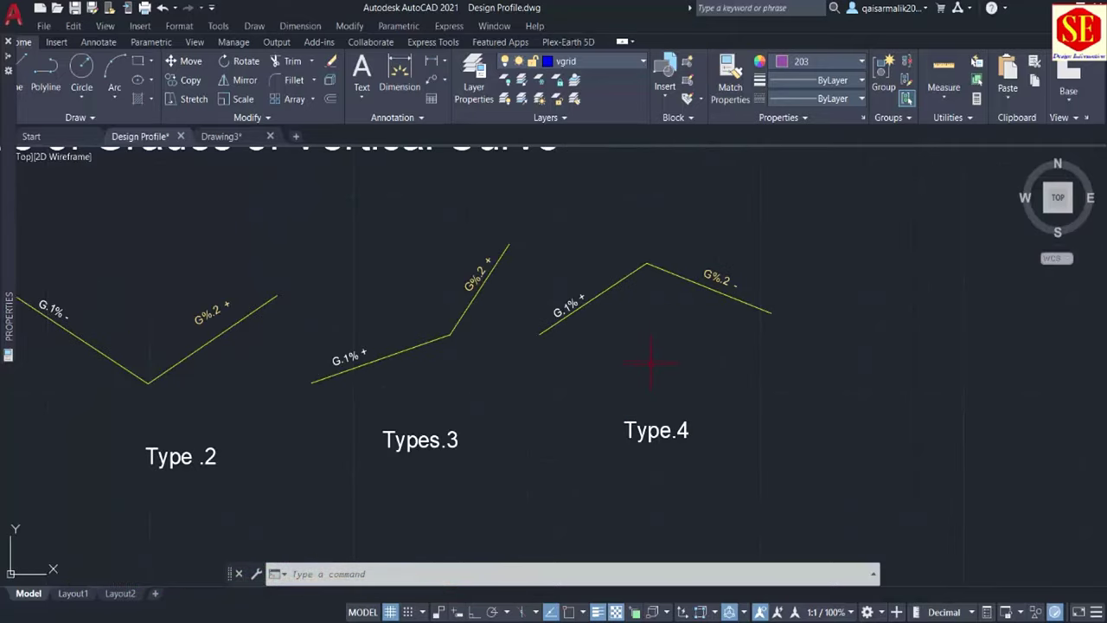
scroll(610, 336, up, 2)
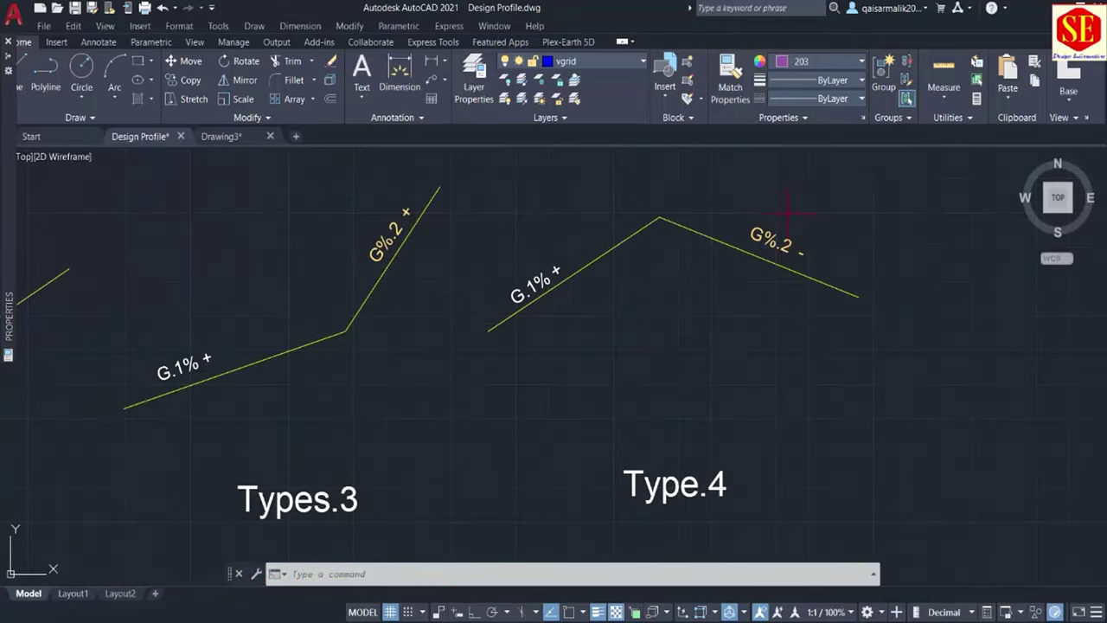
scroll(731, 380, down, 4)
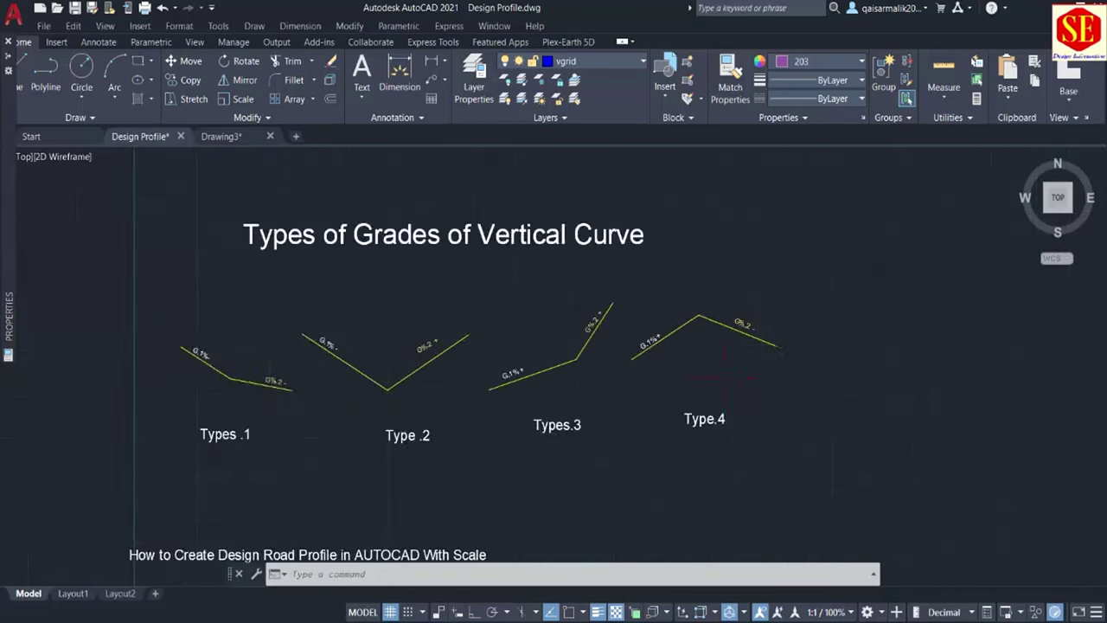
scroll(753, 395, down, 1)
middle_drag(330, 486, 429, 372)
scroll(555, 423, up, 4)
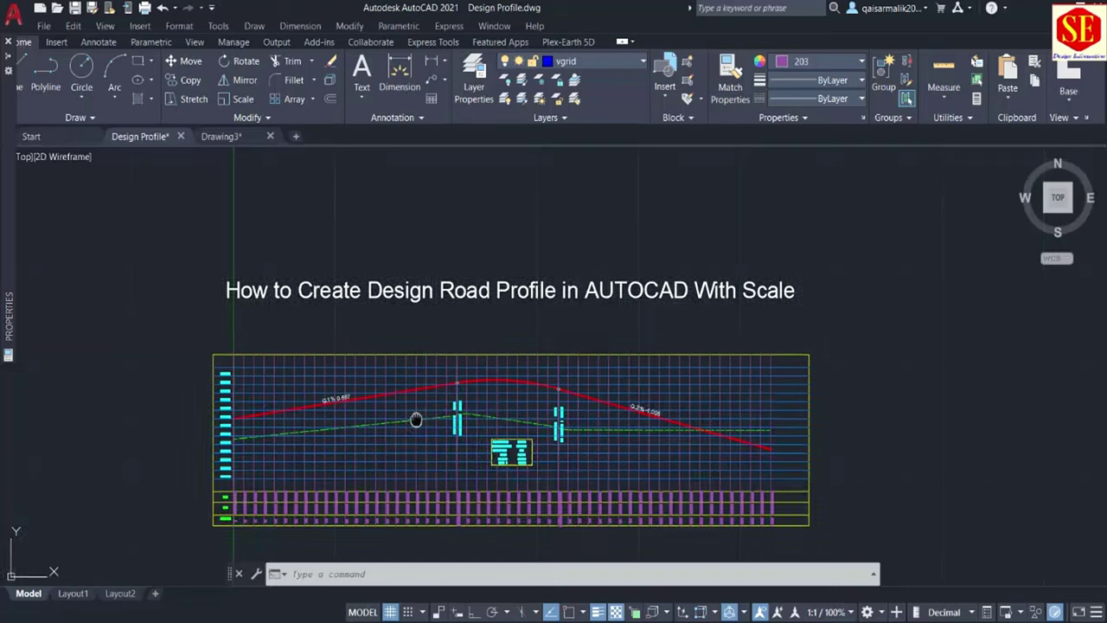
middle_drag(415, 415, 424, 621)
scroll(407, 302, up, 3)
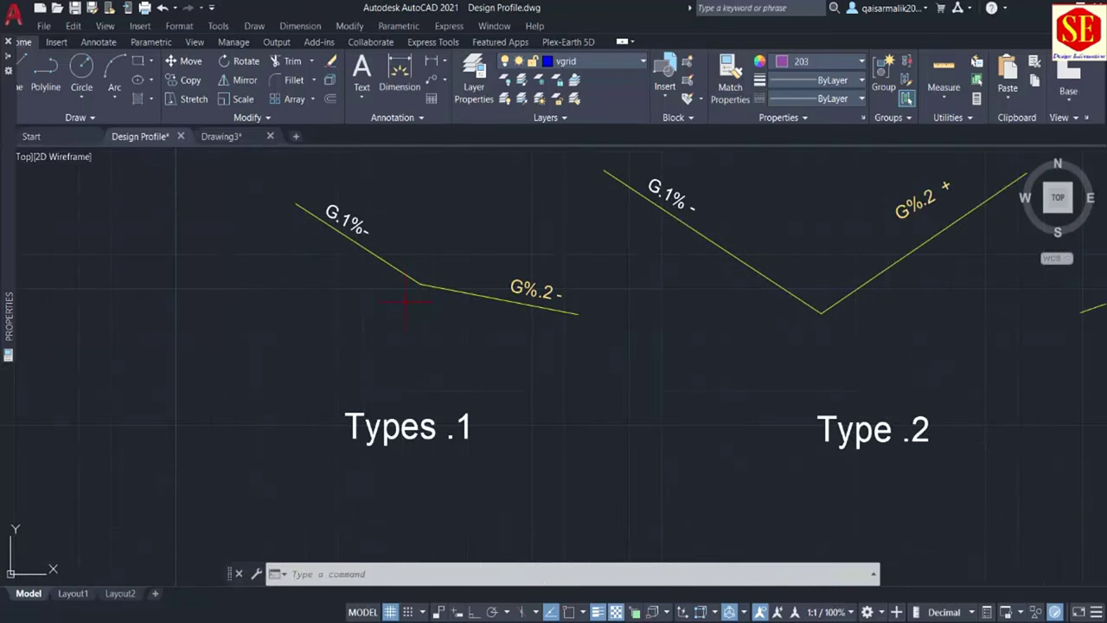
scroll(386, 291, up, 1)
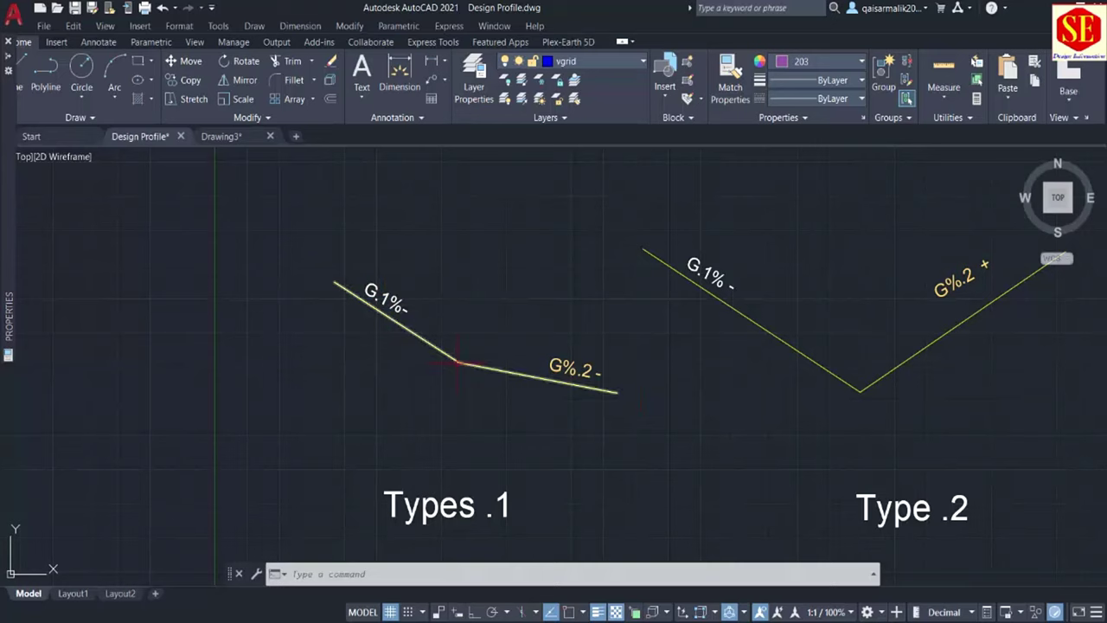
scroll(461, 359, up, 2)
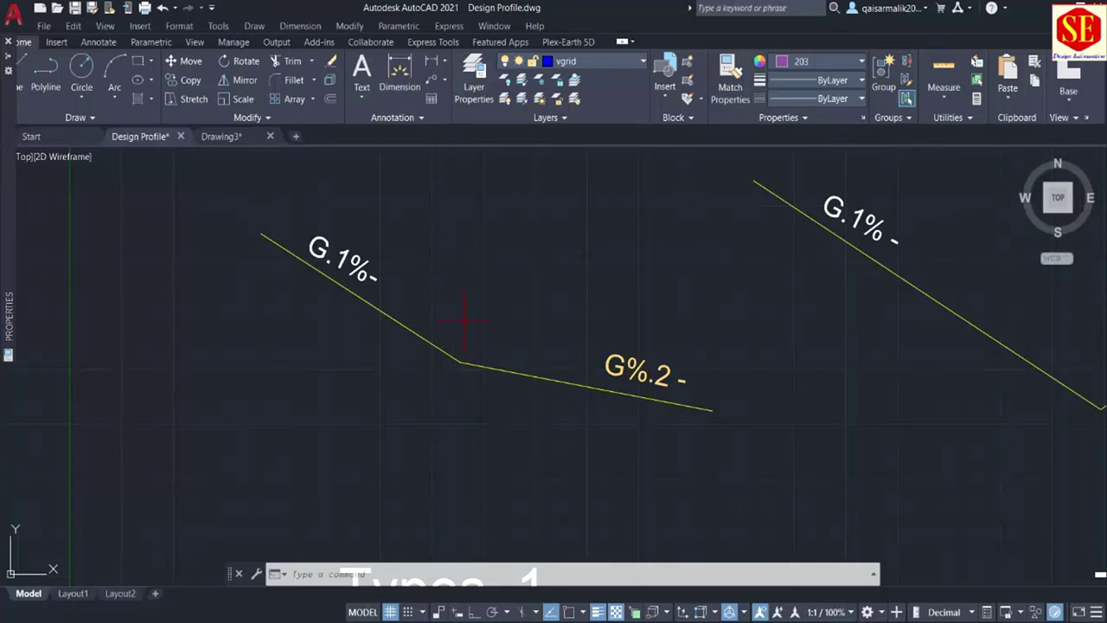
- Pan back to the titled road profile example with labels G.1% 0.687 and G.2% -1.005
scroll(465, 320, down, 2)
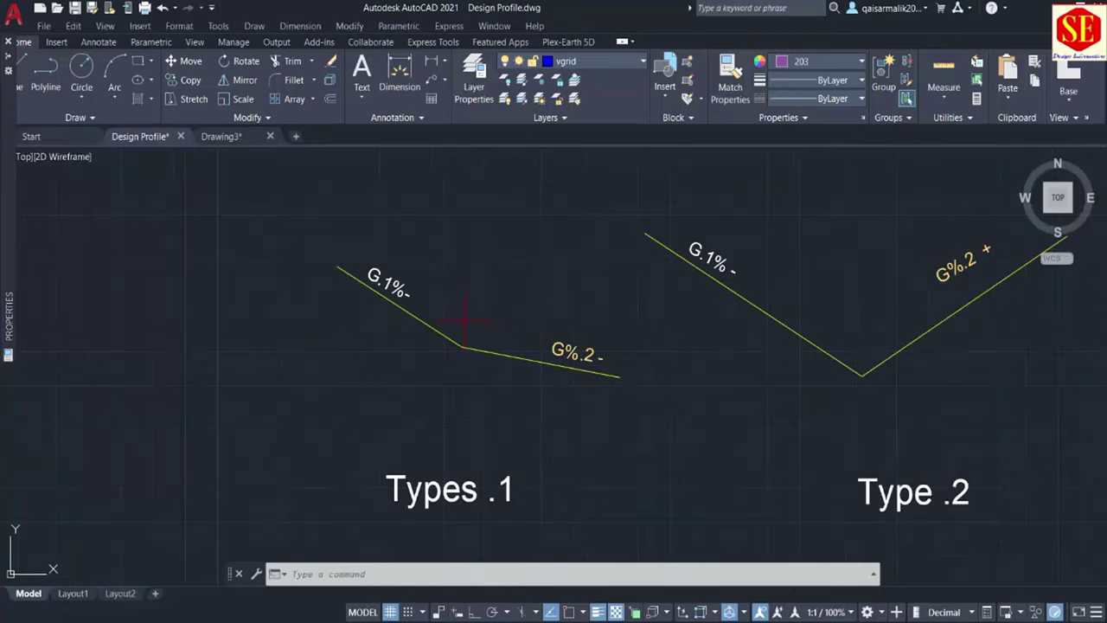
mouse_move(751, 396)
middle_down()
mouse_move(456, 430)
mouse_move(473, 251)
middle_up()
scroll(456, 430, down, 2)
scroll(467, 424, down, 3)
scroll(472, 430, up, 1)
scroll(443, 457, up, 3)
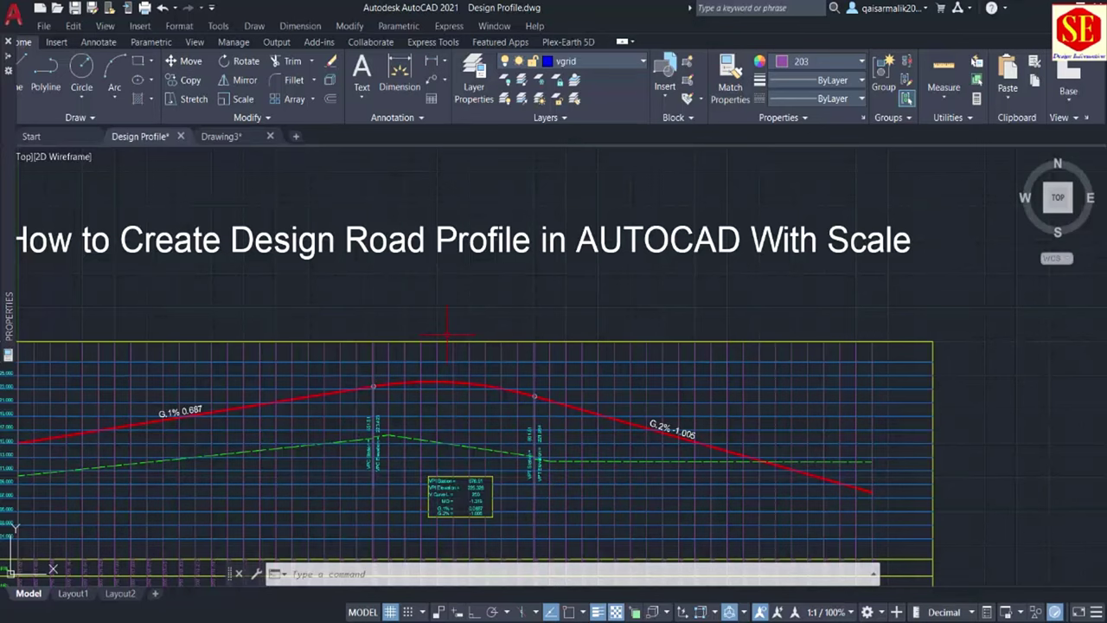
scroll(448, 334, down, 6)
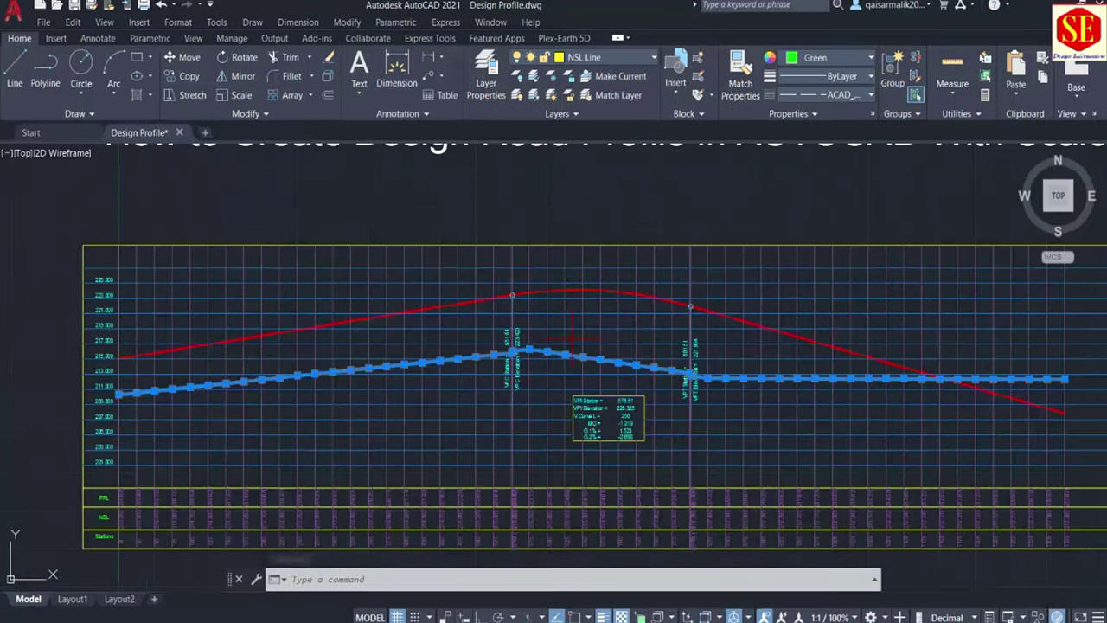
key(Escape)
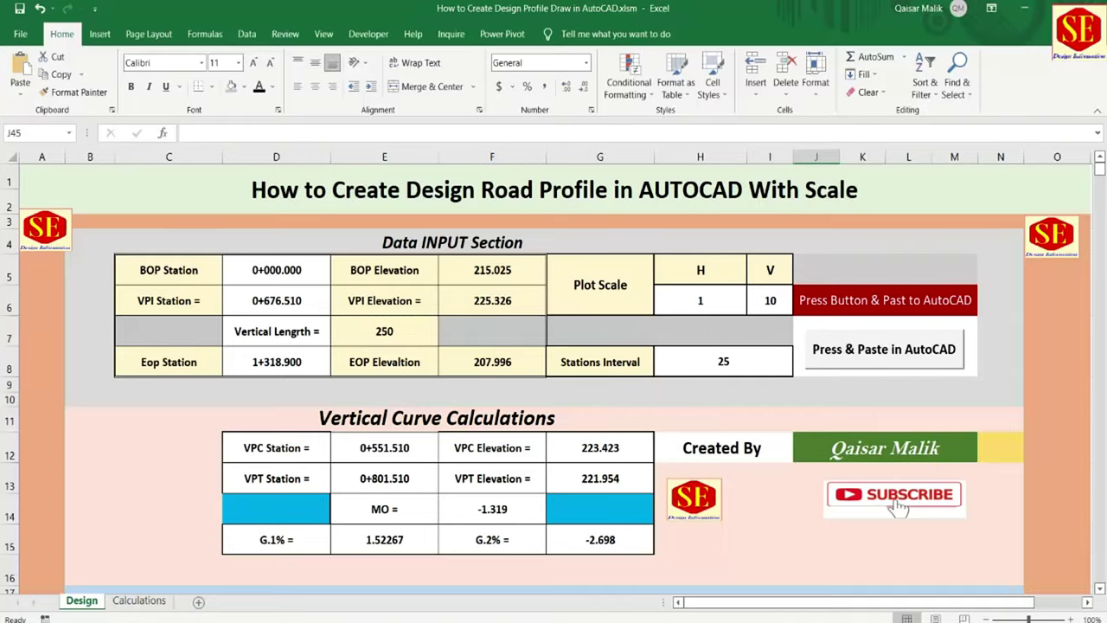
scroll(476, 471, down, 3)
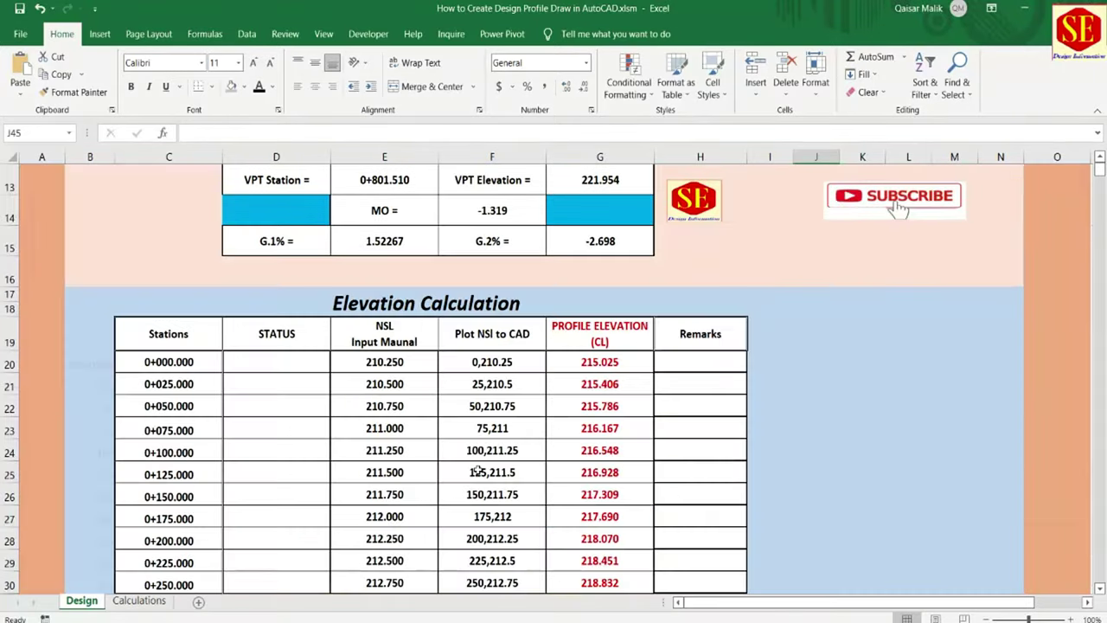
scroll(477, 470, down, 1)
click(384, 273)
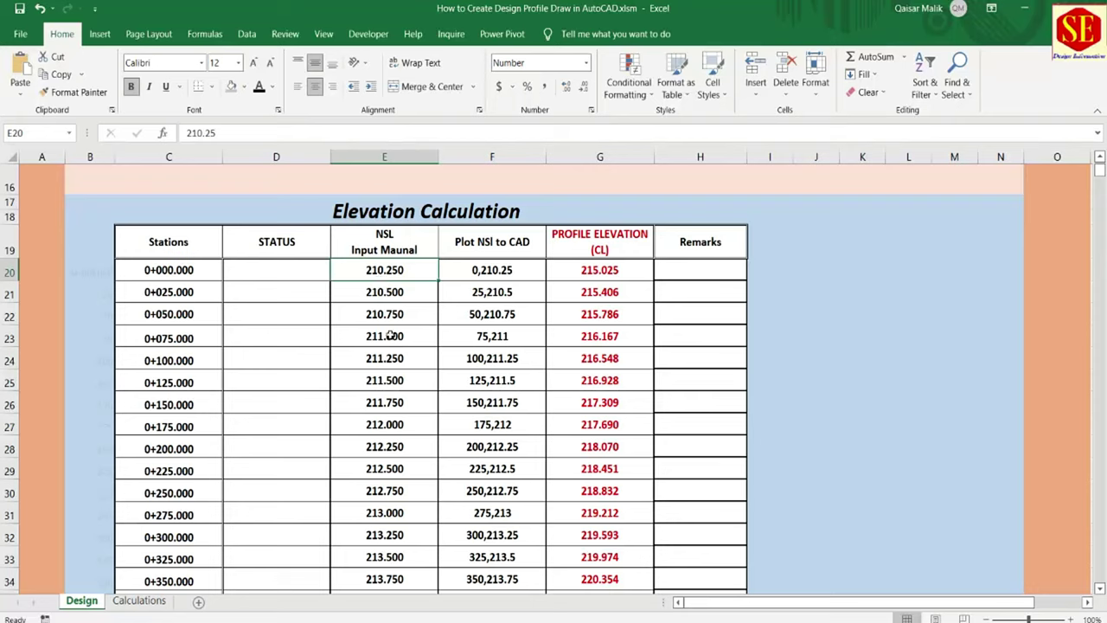
scroll(384, 379, down, 2)
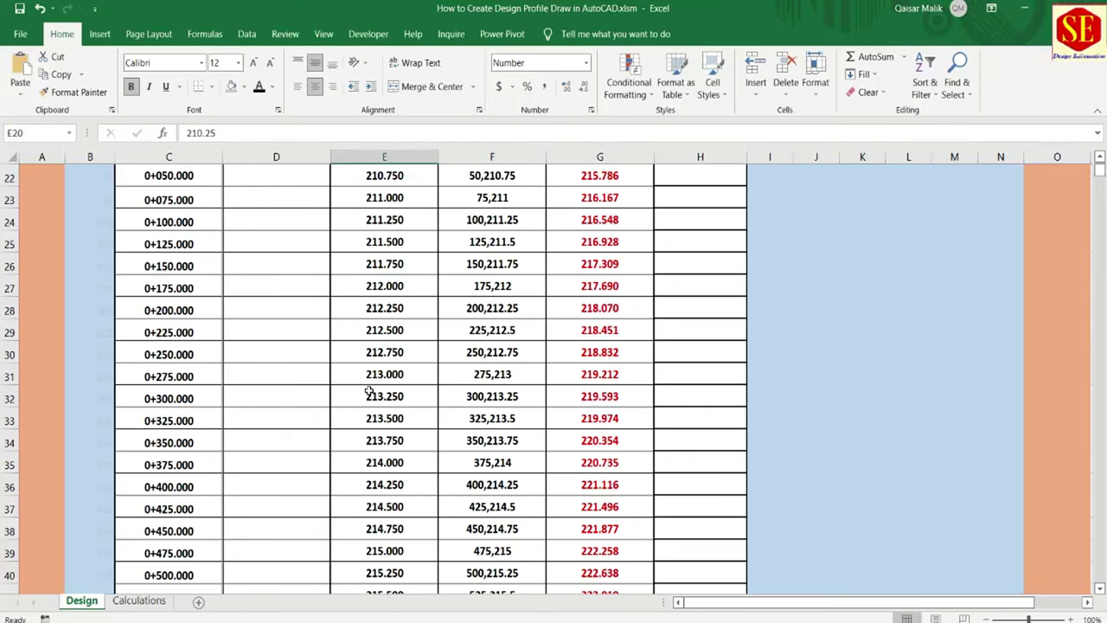
scroll(605, 356, up, 4)
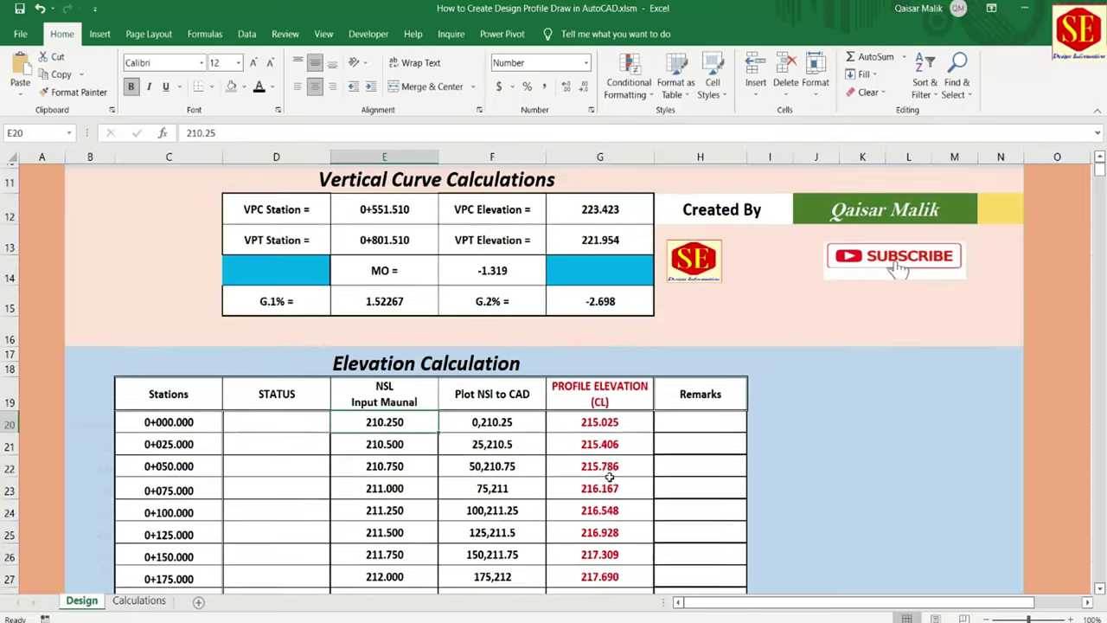
scroll(605, 477, down, 2)
click(390, 297)
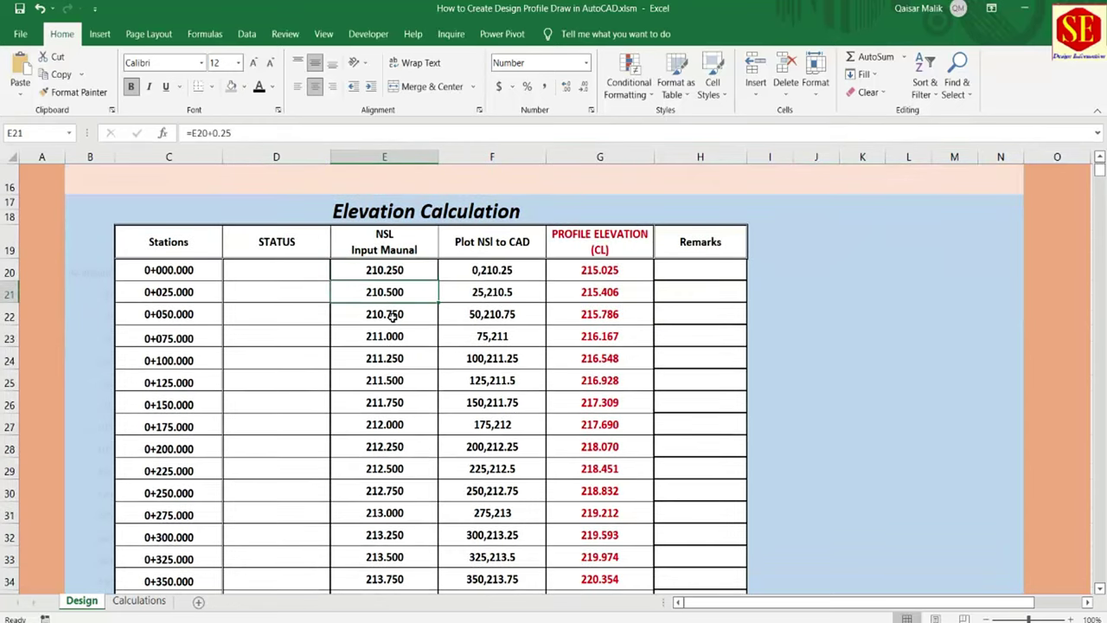
click(385, 335)
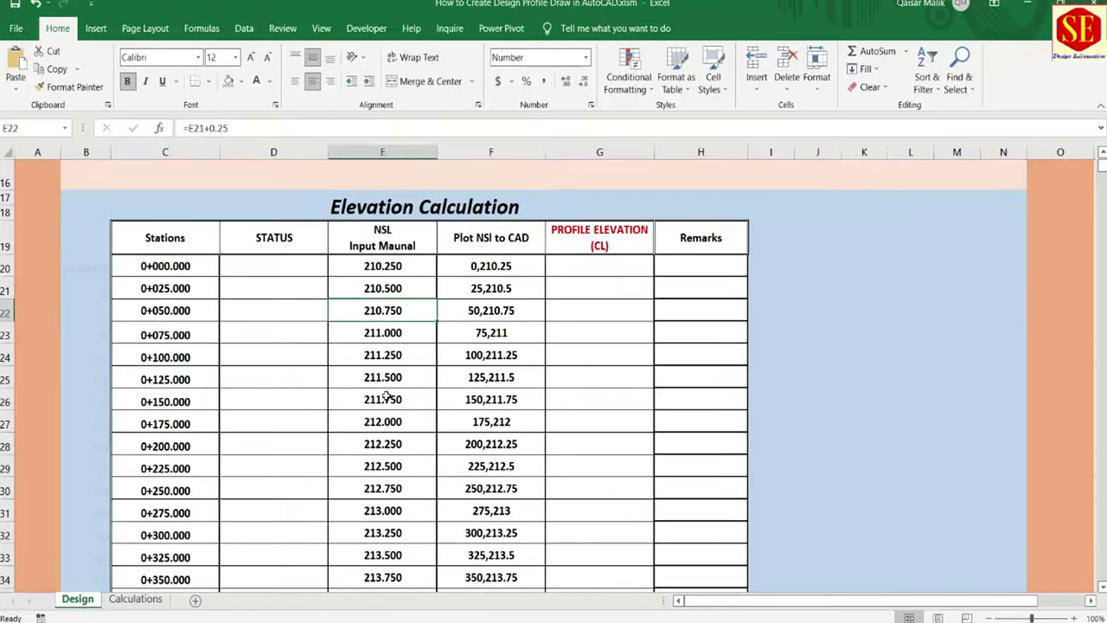
scroll(386, 397, down, 13)
scroll(385, 397, down, 5)
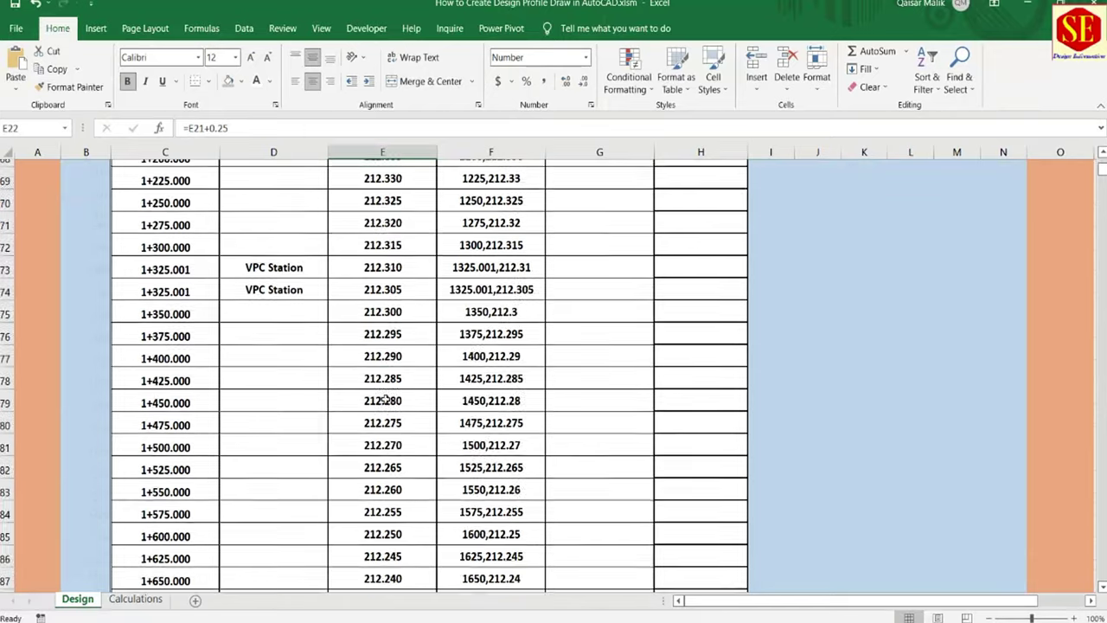
scroll(386, 397, down, 4)
scroll(386, 396, down, 10)
scroll(385, 397, down, 1)
scroll(386, 395, down, 9)
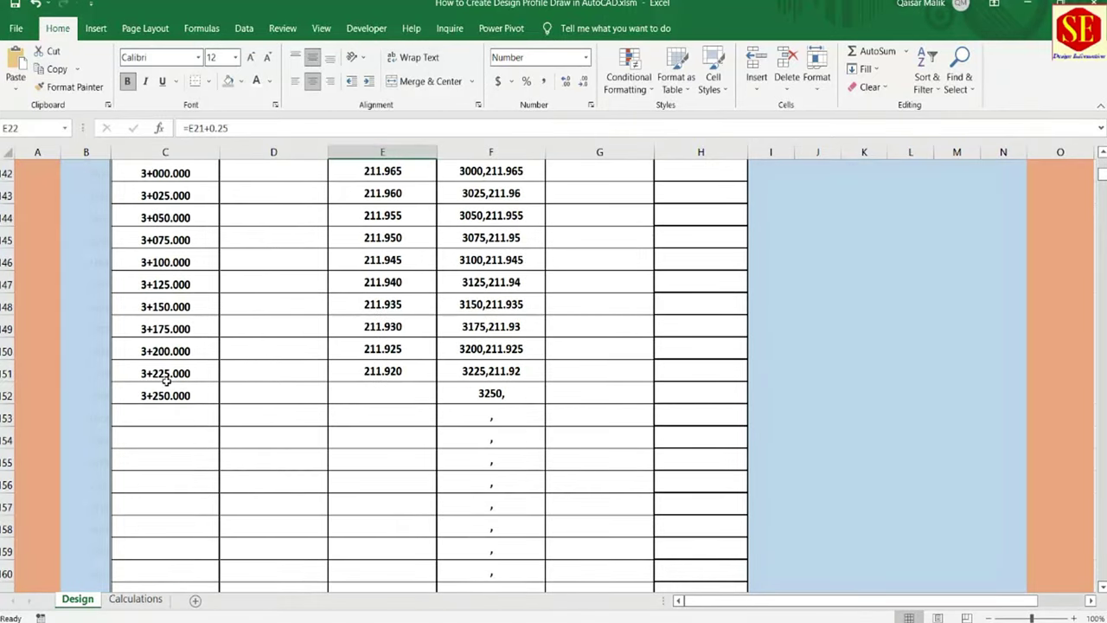
click(371, 371)
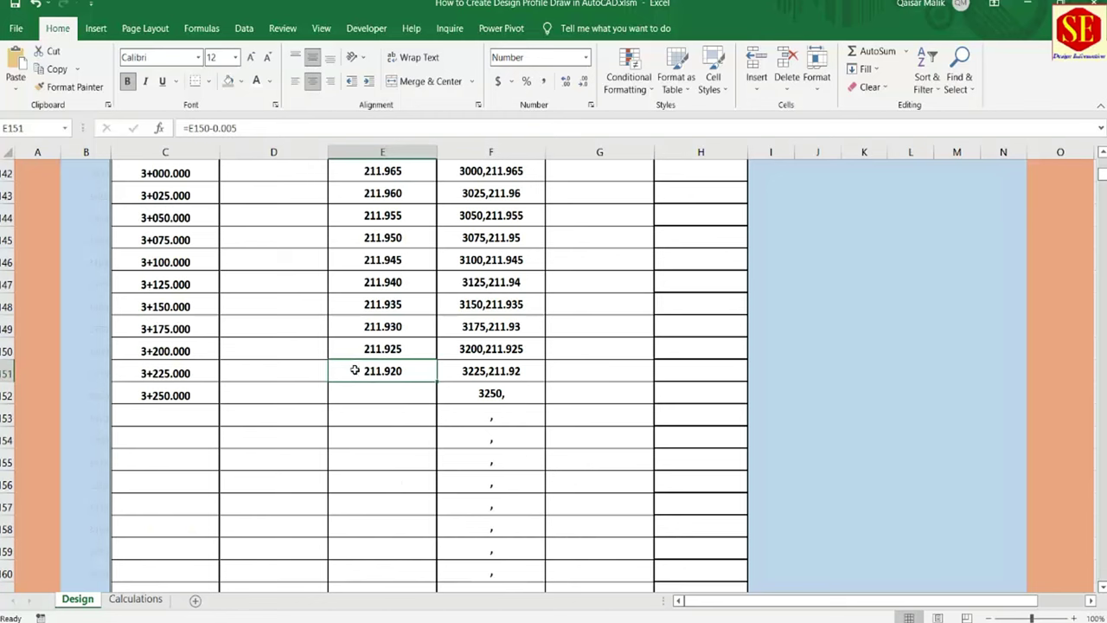
scroll(406, 387, up, 7)
scroll(407, 386, up, 5)
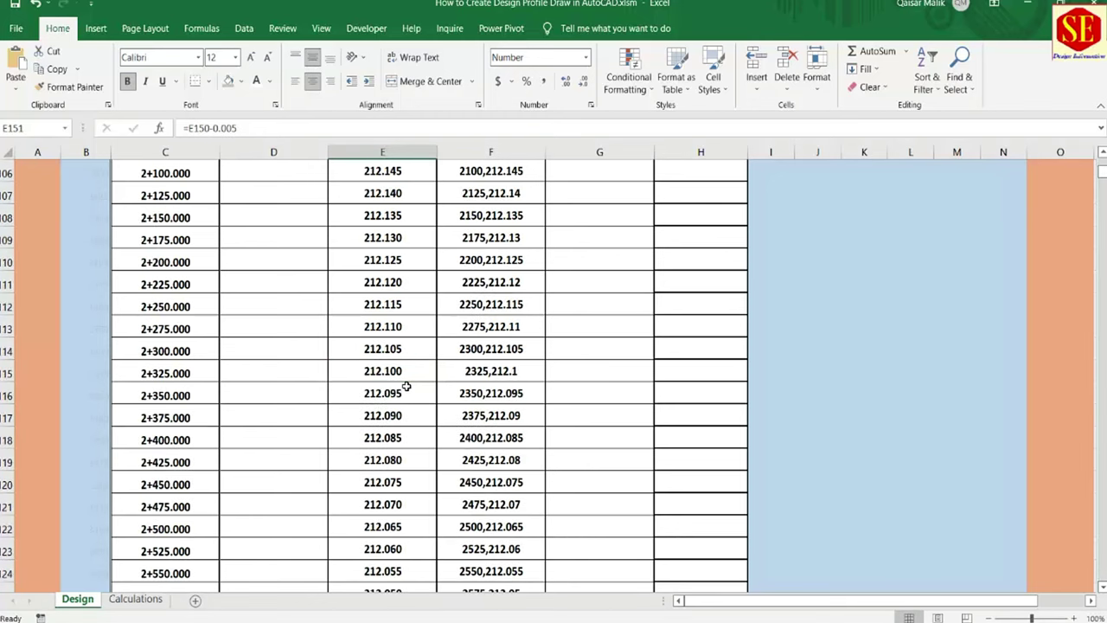
scroll(406, 387, up, 11)
scroll(405, 387, up, 2)
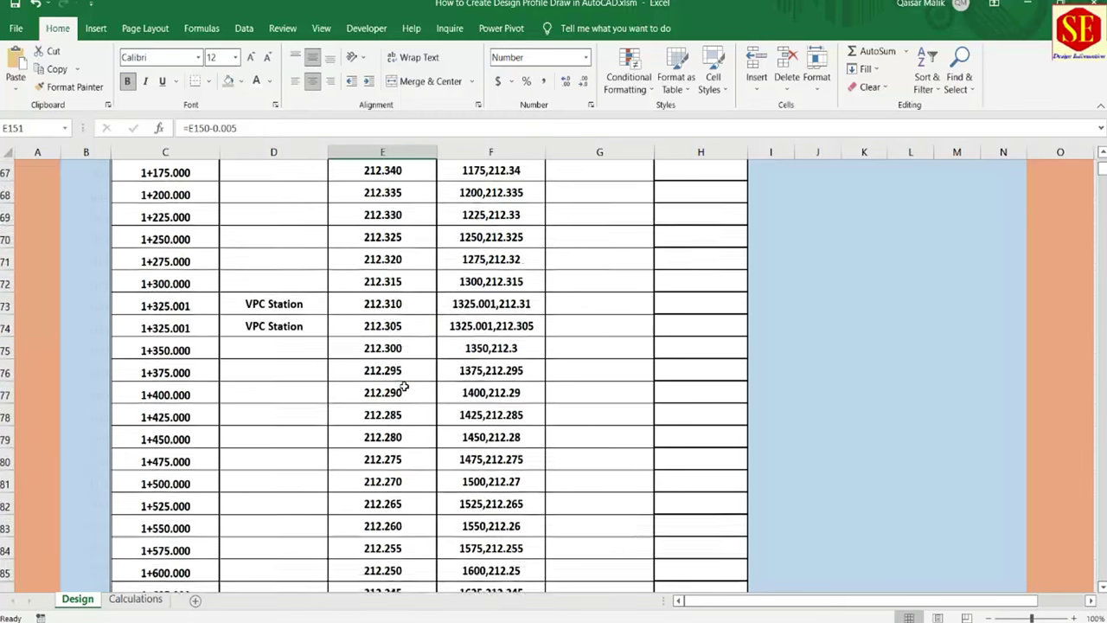
scroll(404, 386, up, 6)
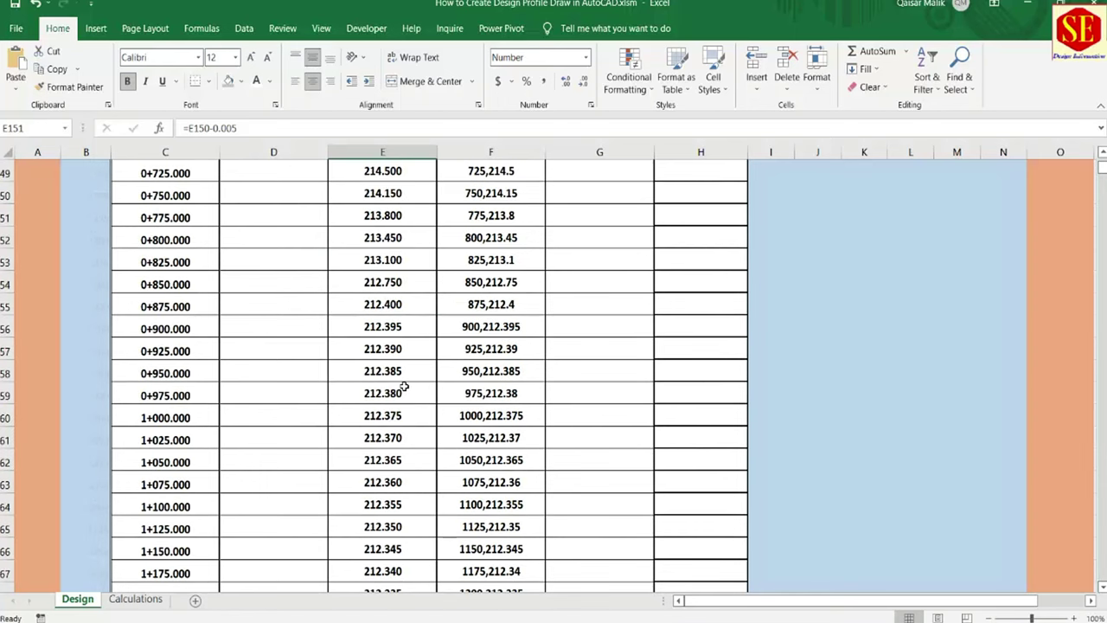
scroll(404, 387, up, 4)
scroll(404, 386, up, 1)
scroll(404, 386, up, 7)
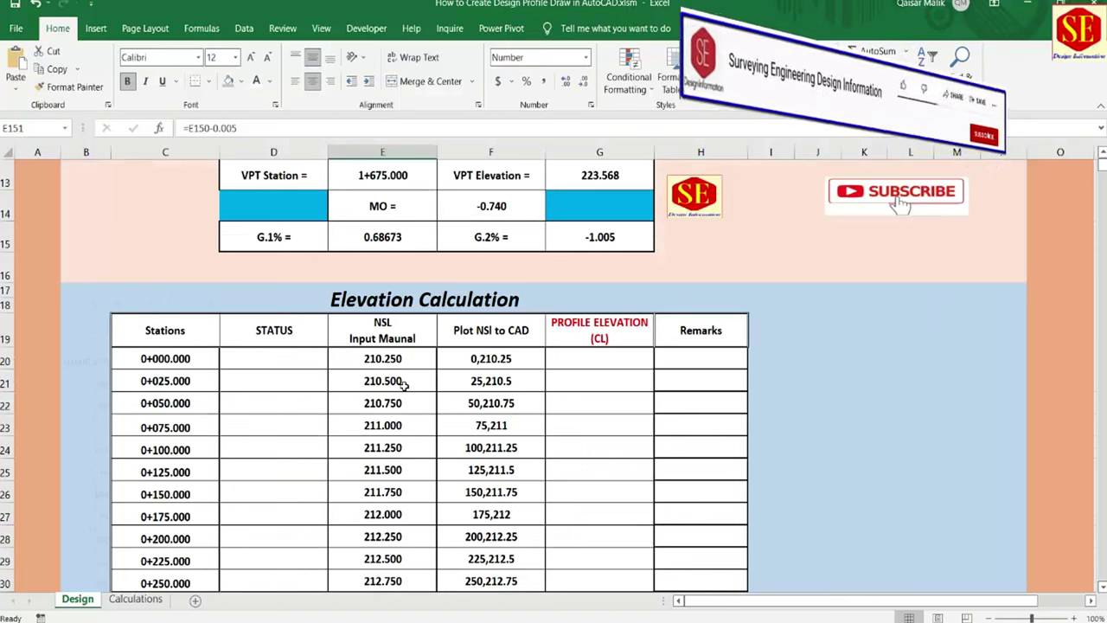
- Clear the old values from the Plot NSl to CAD column, F20:F30
click(510, 359)
double_click(546, 369)
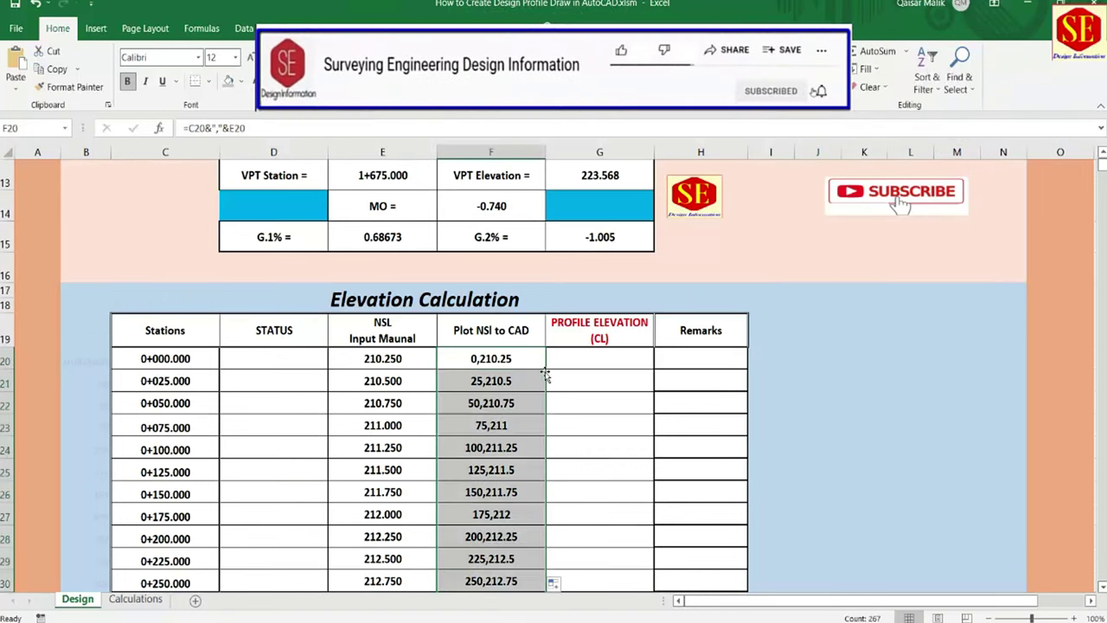
key(Delete)
- Enter =C20&","&E20 in F20 and fill it down column F to the last station
click(495, 360)
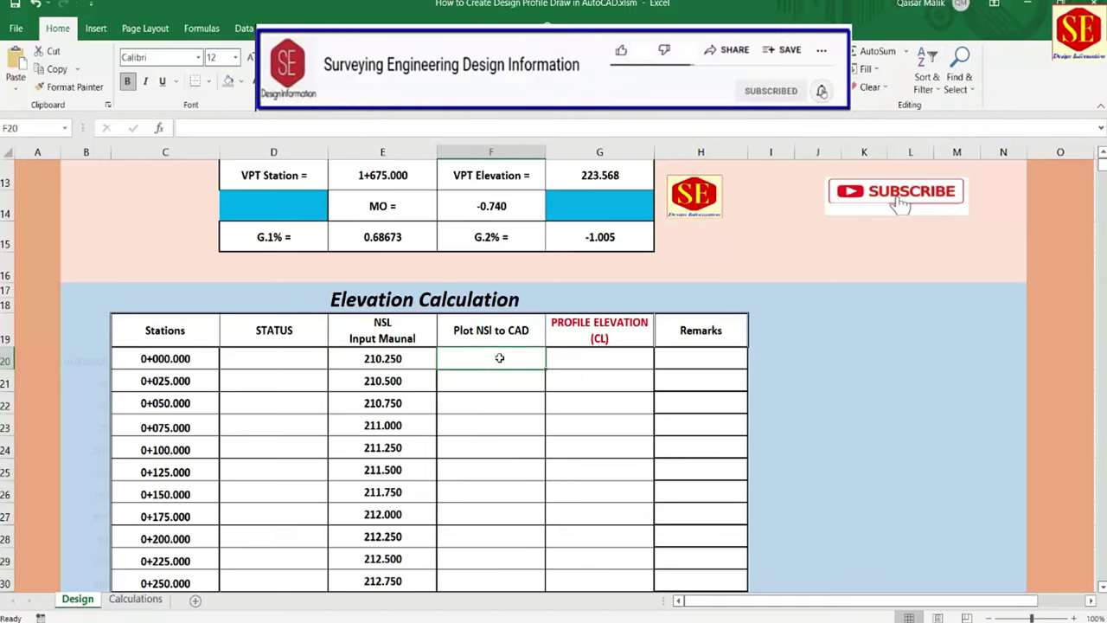
text(=)
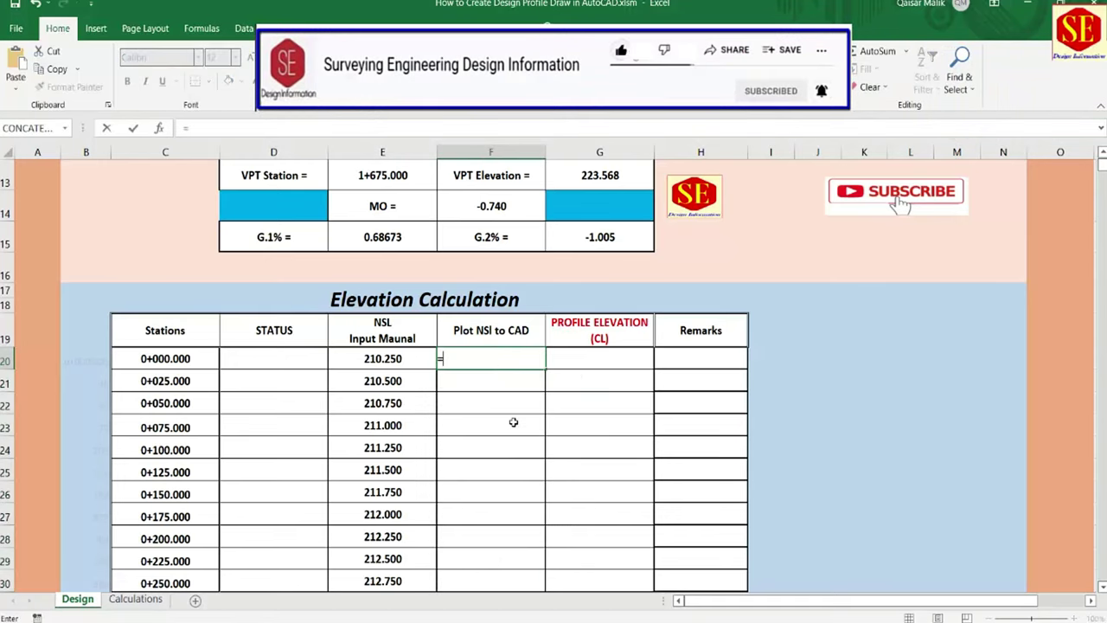
click(170, 361)
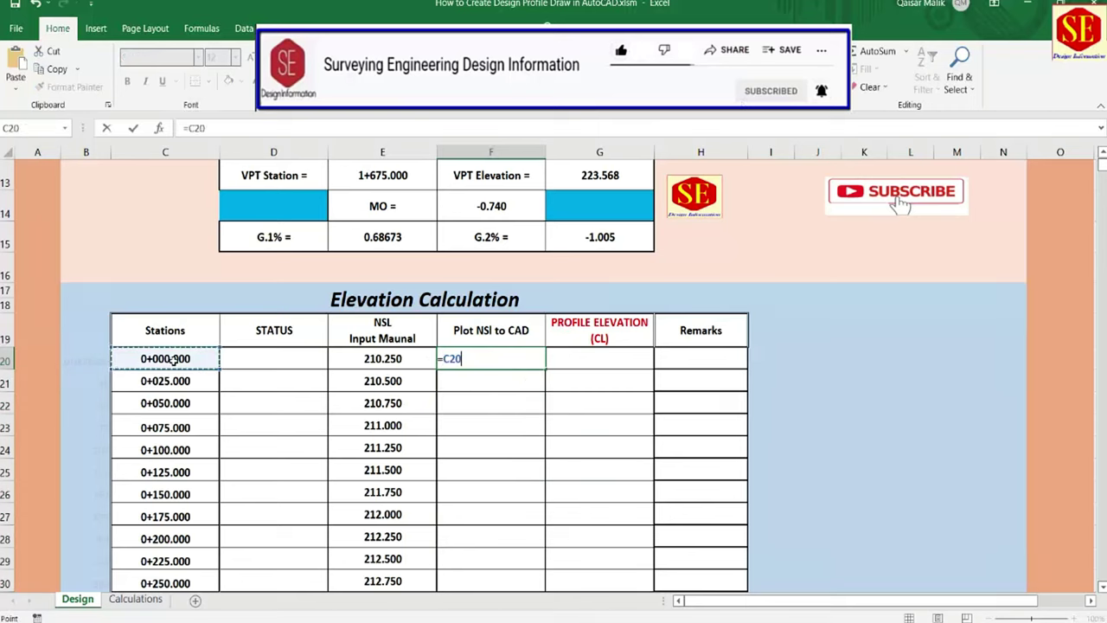
text(&",")
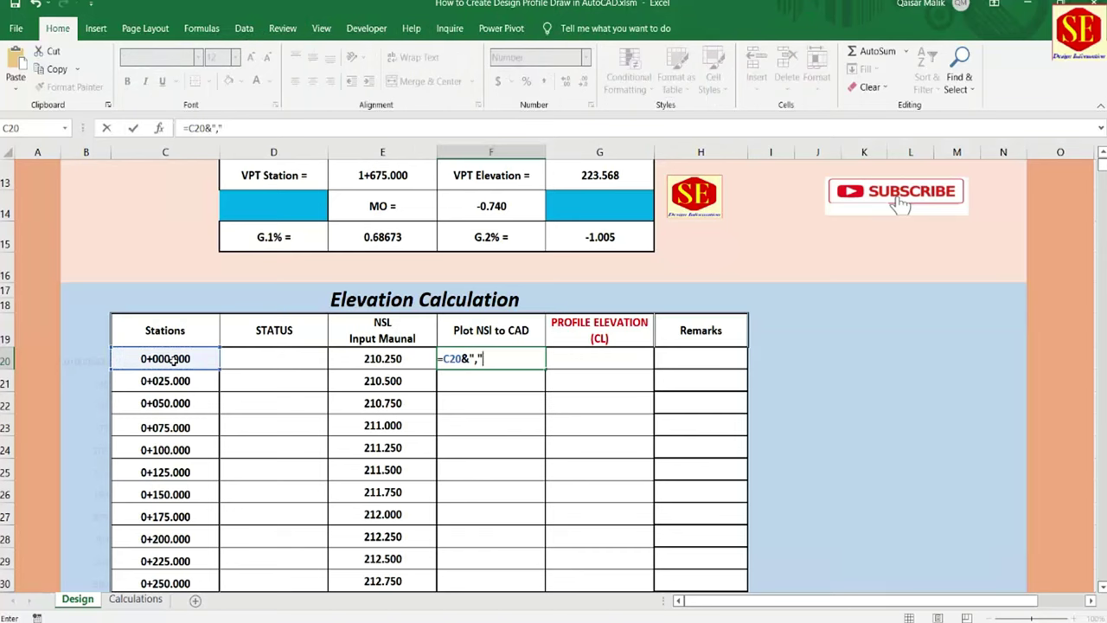
text(&)
click(372, 362)
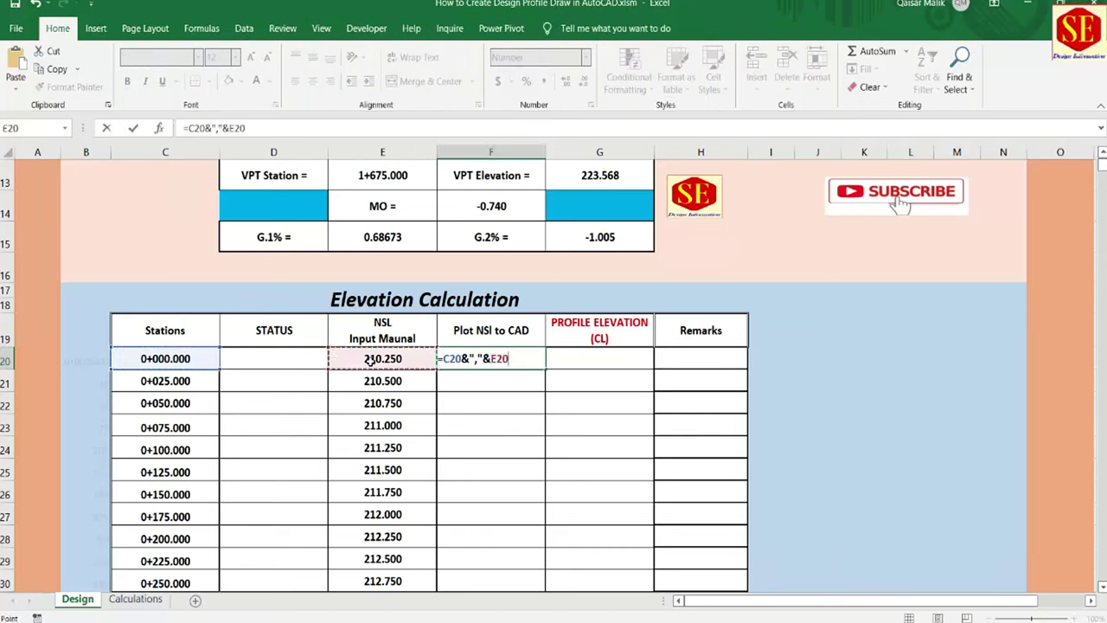
key(Return)
click(535, 360)
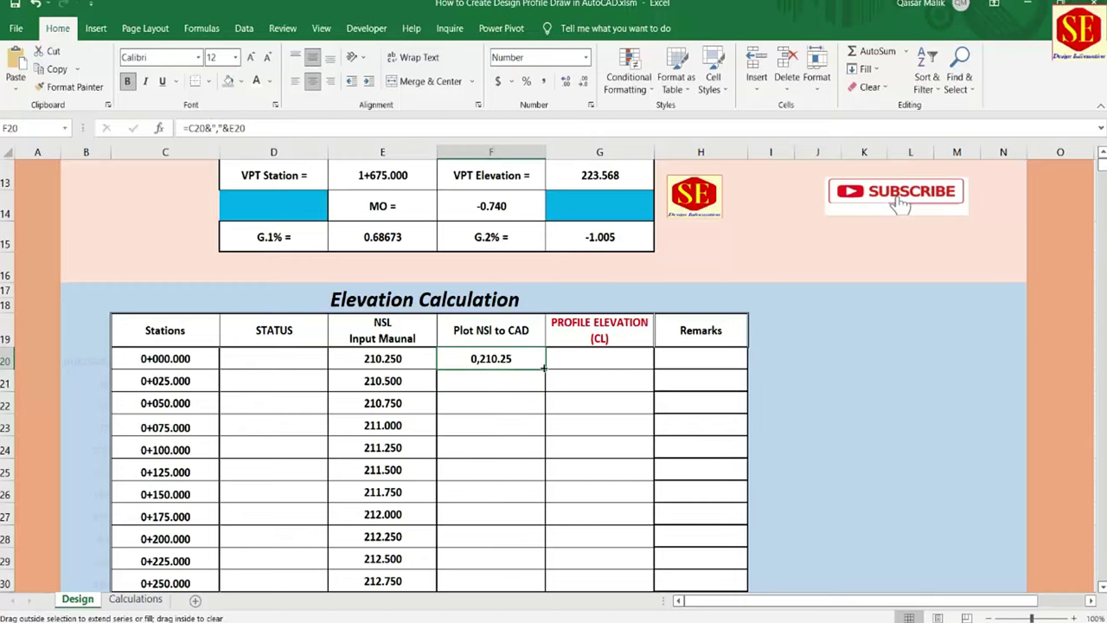
mouse_move(544, 368)
mouse_down()
mouse_move(530, 567)
mouse_move(525, 202)
mouse_up()
- Copy the station,NSL pairs such as 0,210.25 from column F
scroll(547, 527, up, 2)
scroll(547, 528, up, 4)
scroll(545, 528, up, 6)
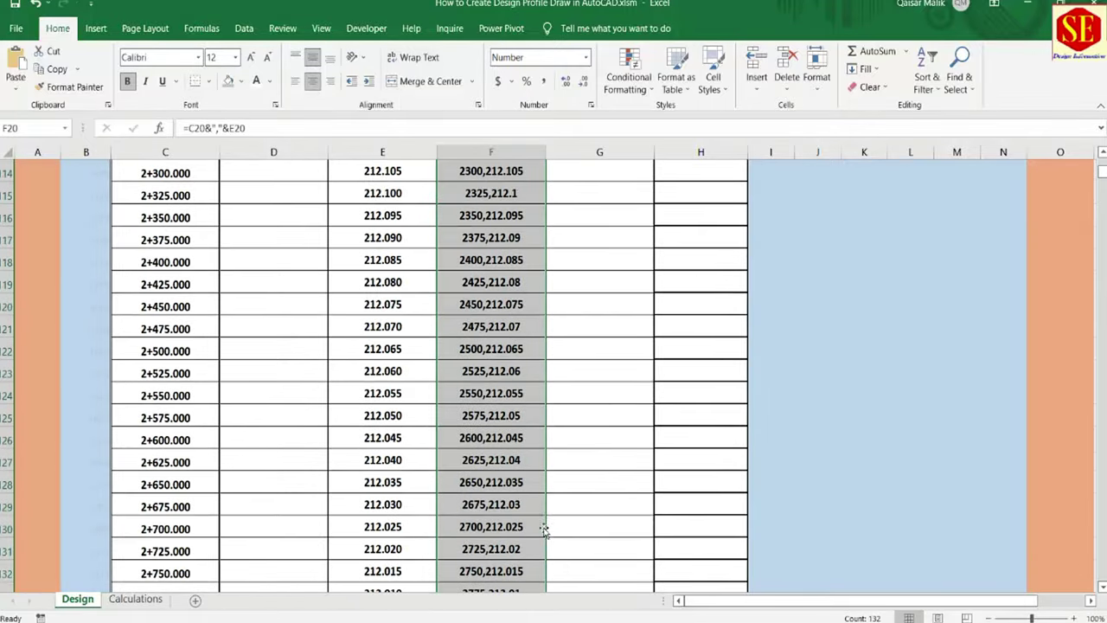
scroll(543, 526, up, 6)
scroll(539, 521, up, 6)
scroll(536, 515, up, 3)
scroll(510, 415, up, 4)
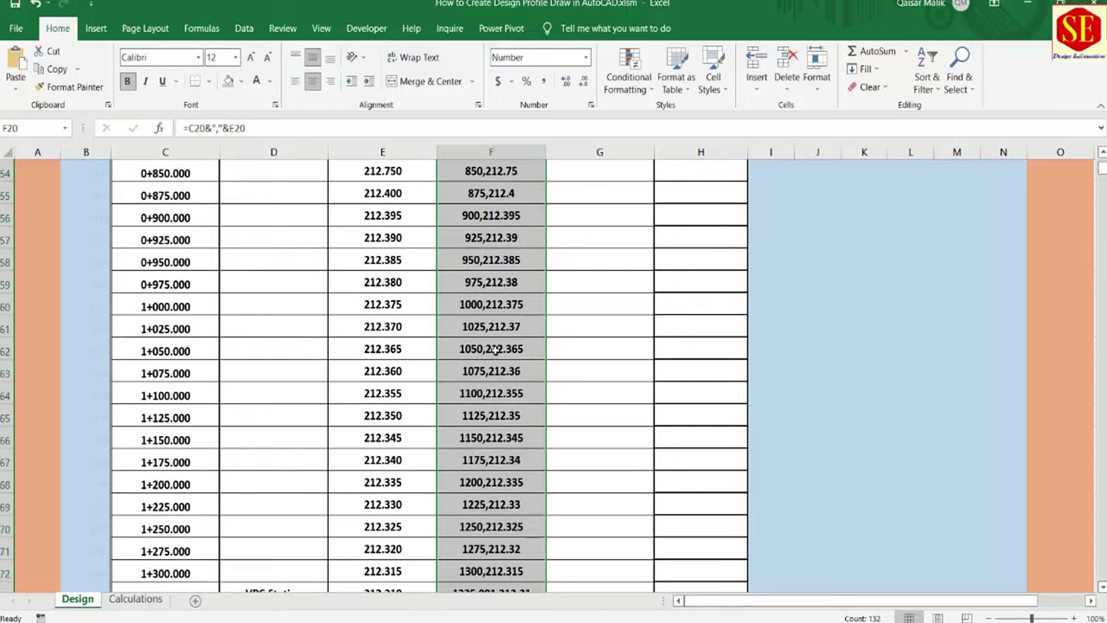
scroll(493, 348, up, 10)
scroll(493, 354, up, 1)
scroll(493, 372, up, 7)
scroll(491, 403, down, 6)
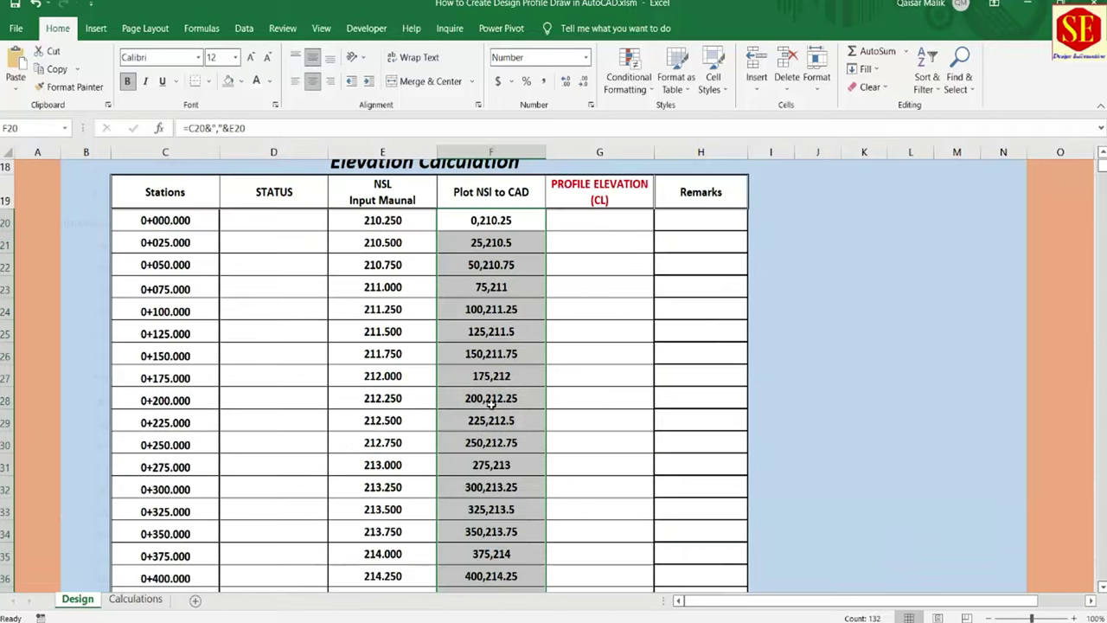
scroll(490, 402, down, 1)
scroll(488, 225, up, 2)
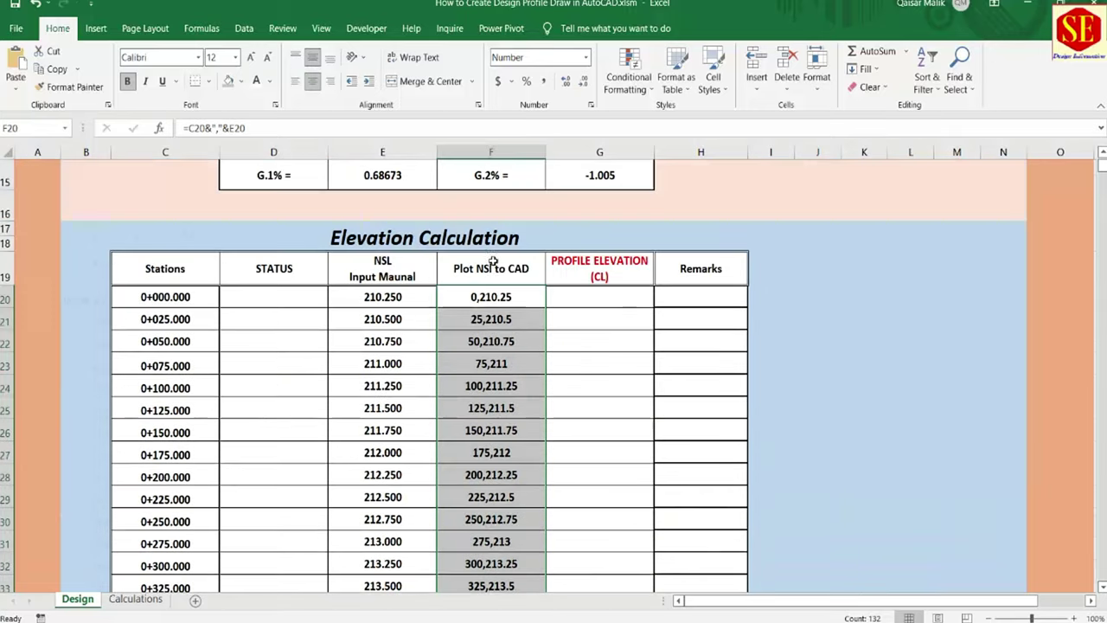
right_click(483, 331)
click(502, 299)
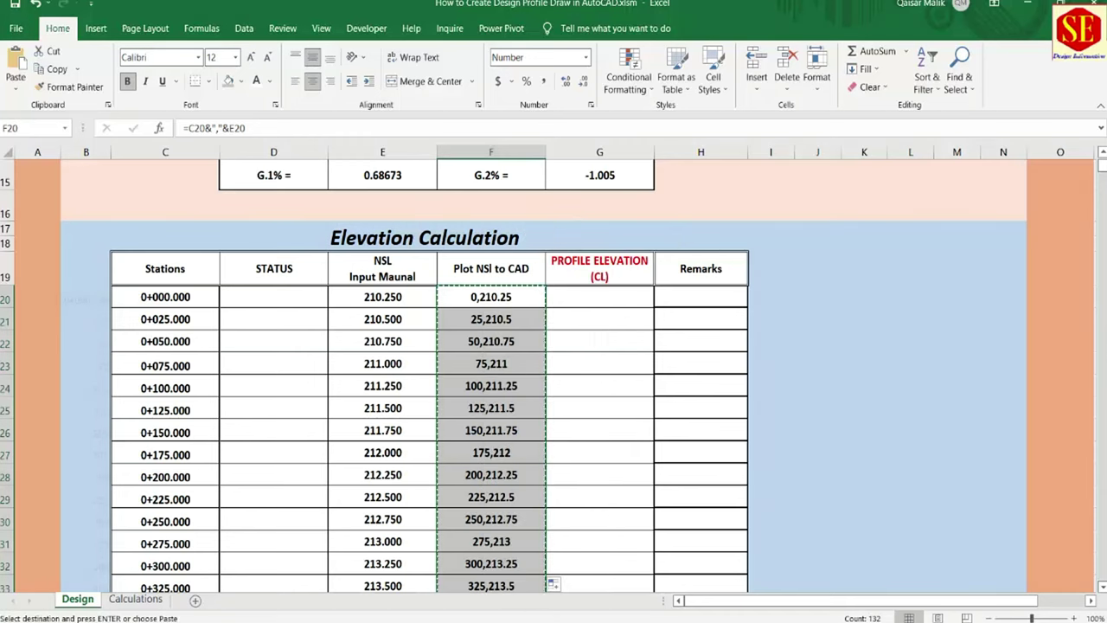
key(alt+Tab)
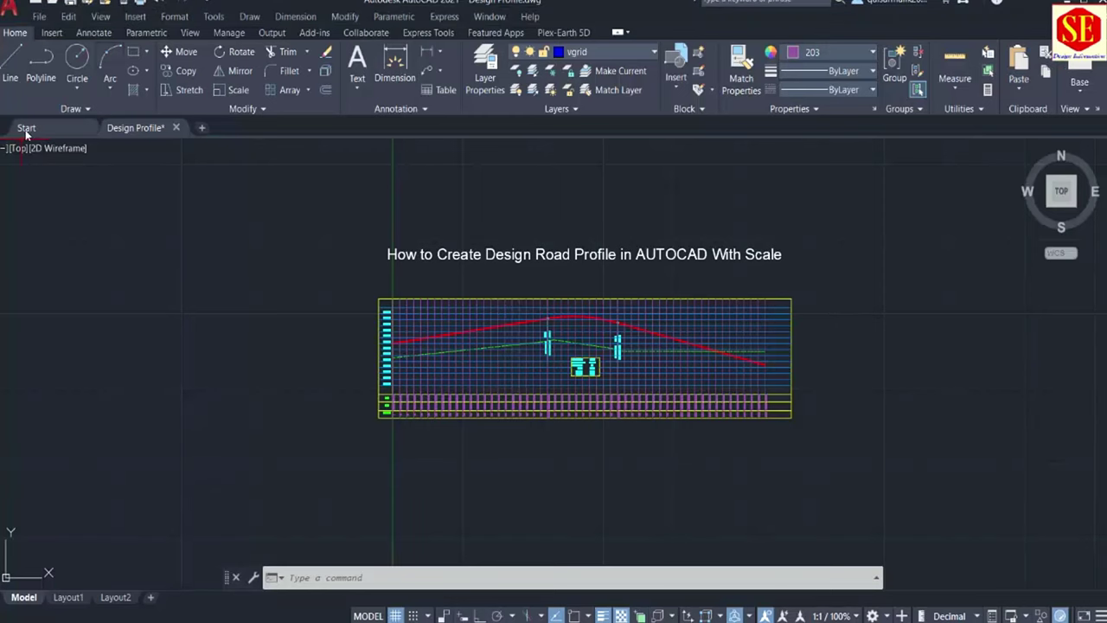
- Start a new blank drawing and load the ACAD_ISO02W100 linetype
click(202, 128)
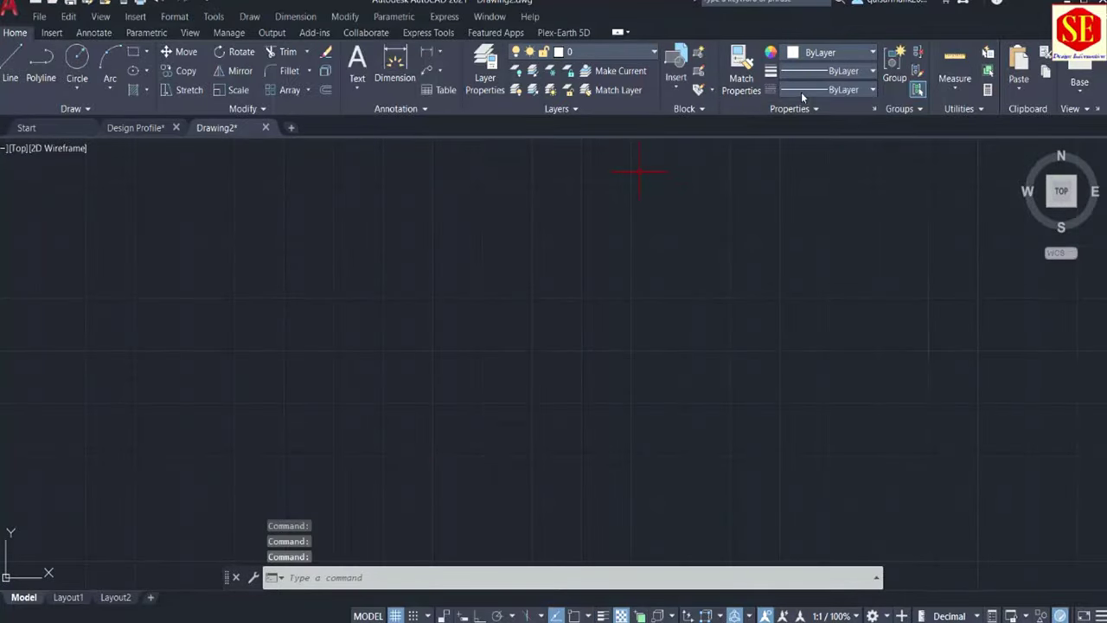
click(801, 92)
click(791, 167)
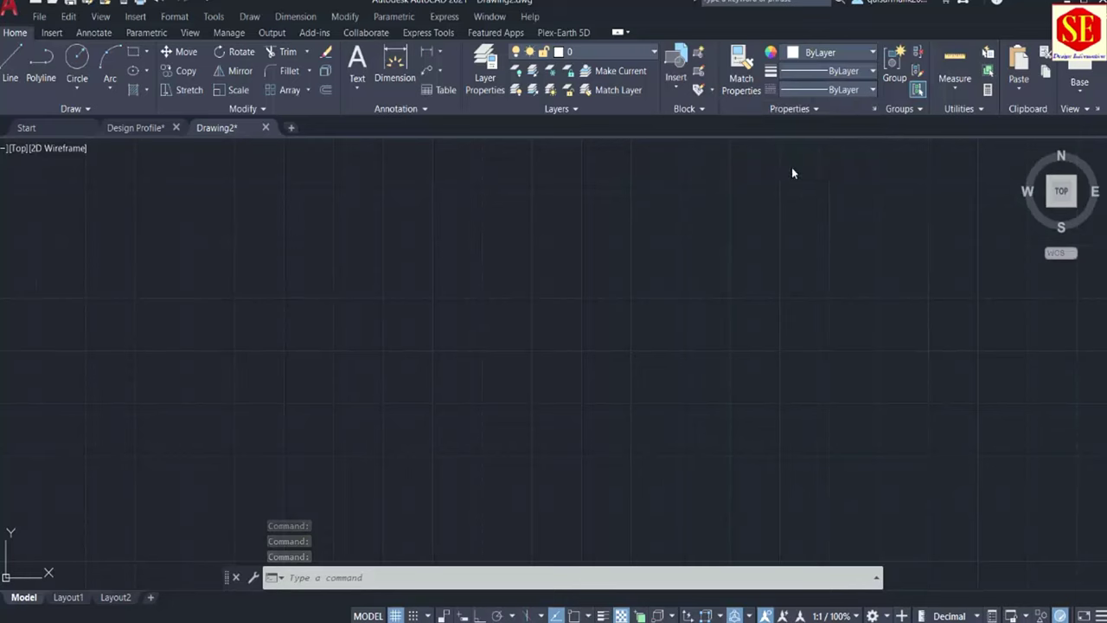
click(672, 187)
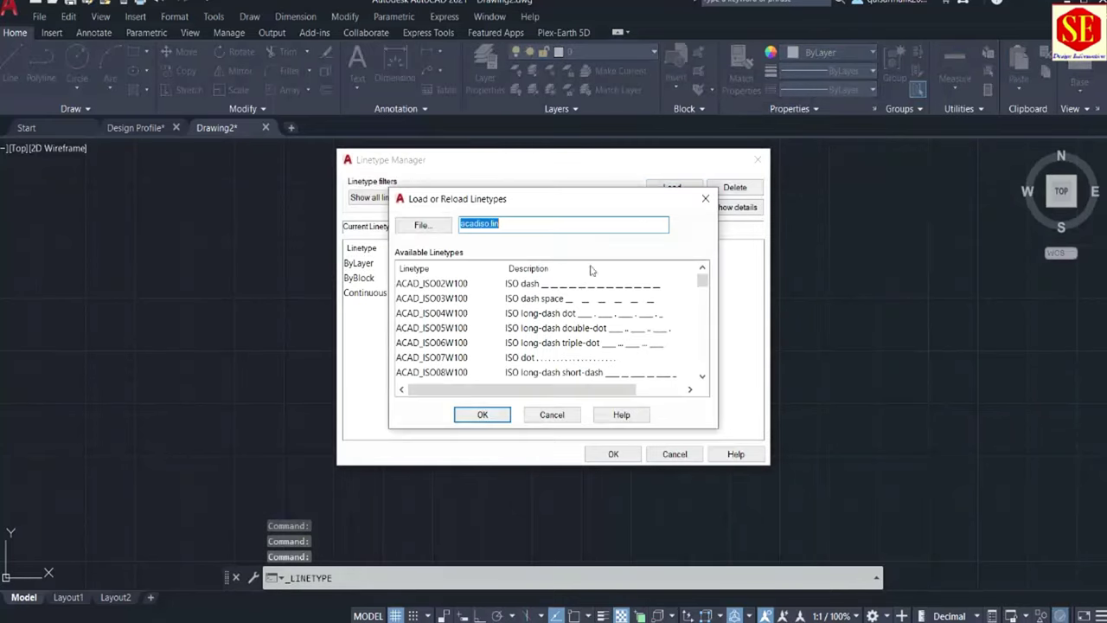
click(431, 283)
click(482, 416)
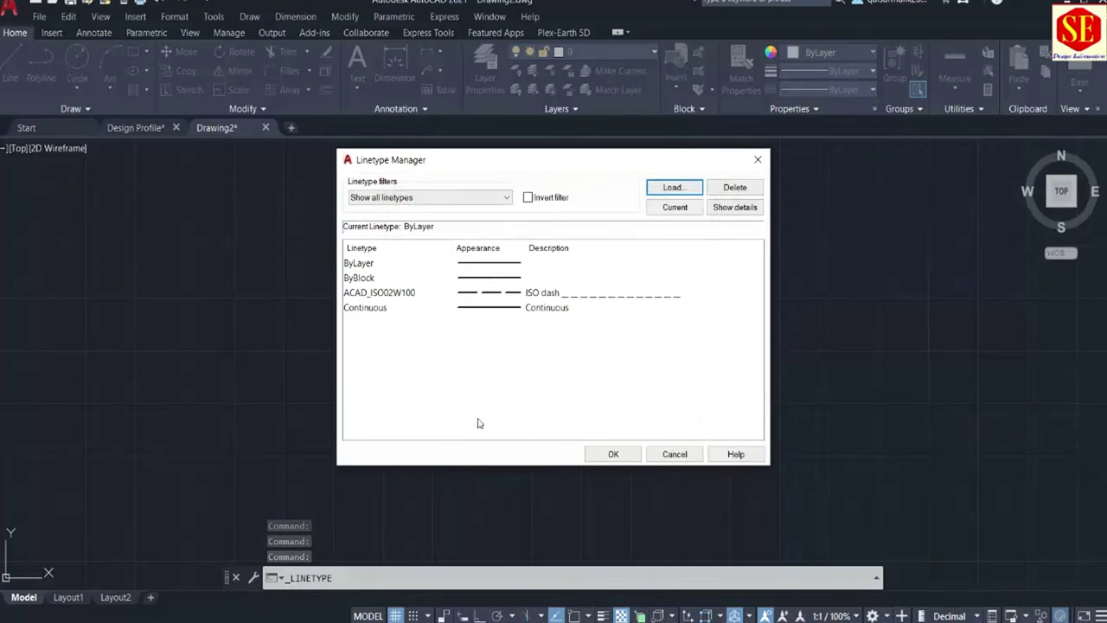
click(613, 453)
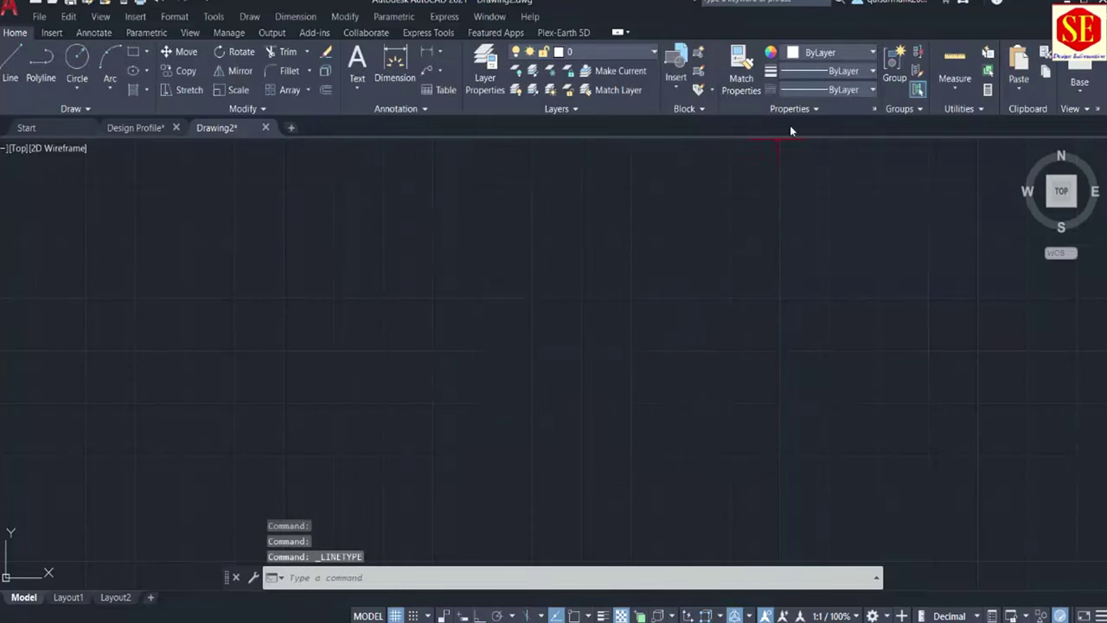
- Make ACAD_ISO02W100 the current linetype and Green the current colour
click(786, 89)
click(810, 144)
click(809, 53)
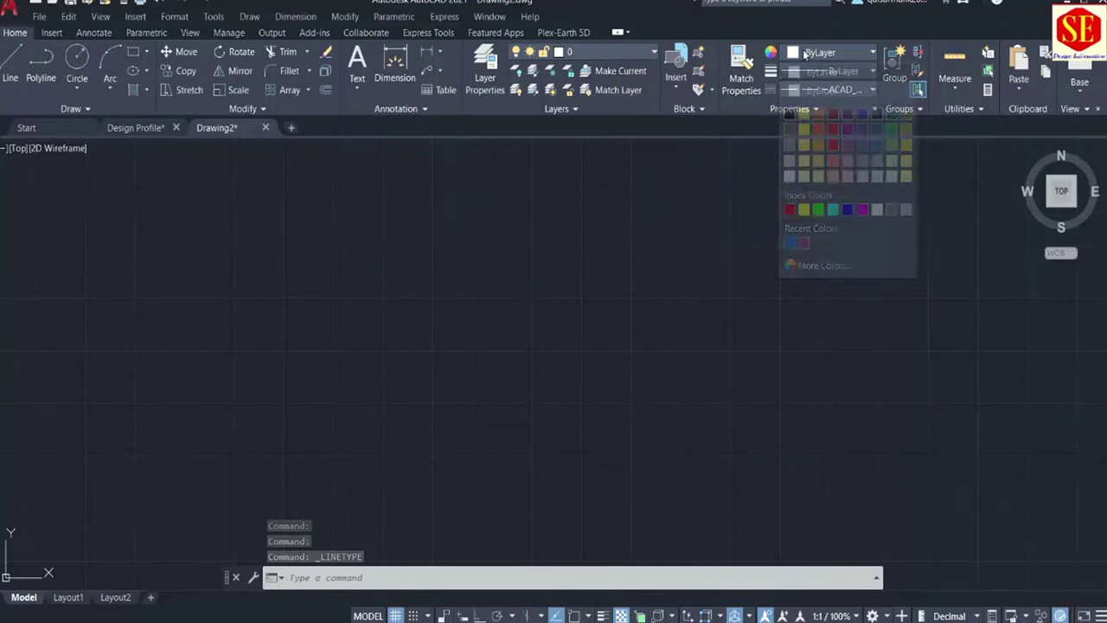
click(818, 210)
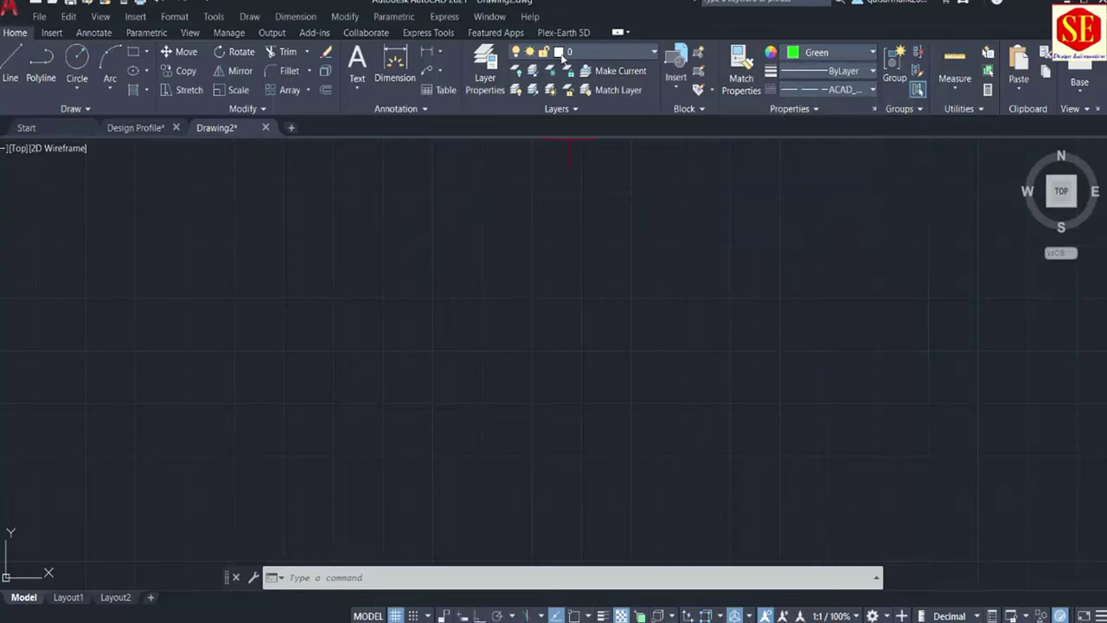
click(445, 574)
- Draw a PL polyline by pasting the copied station,NSL pairs as its points
text(pl)
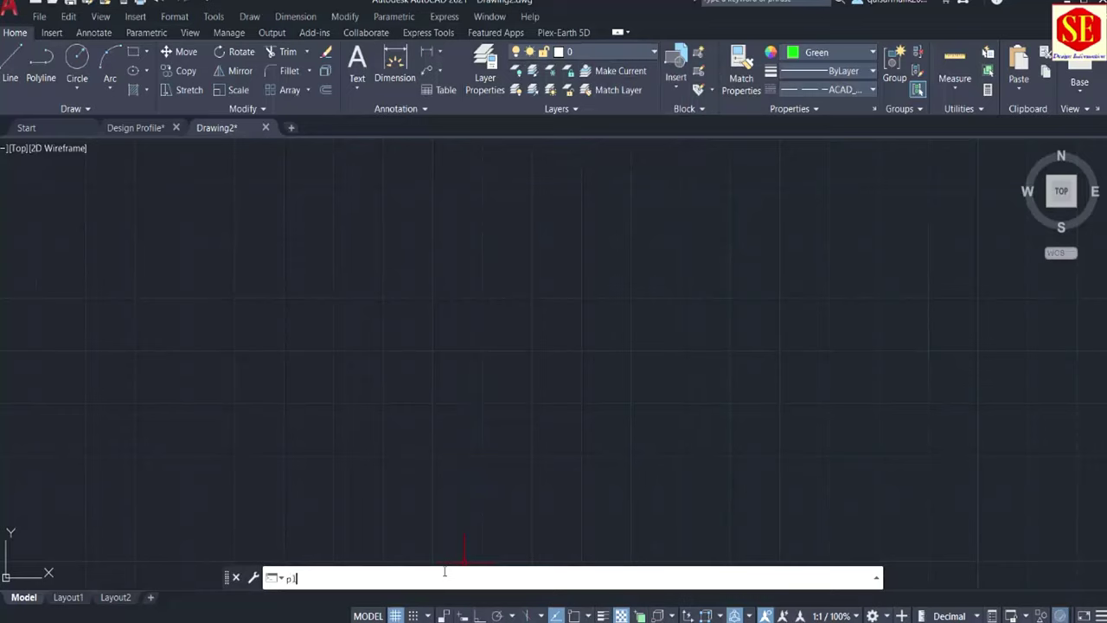
key(Return)
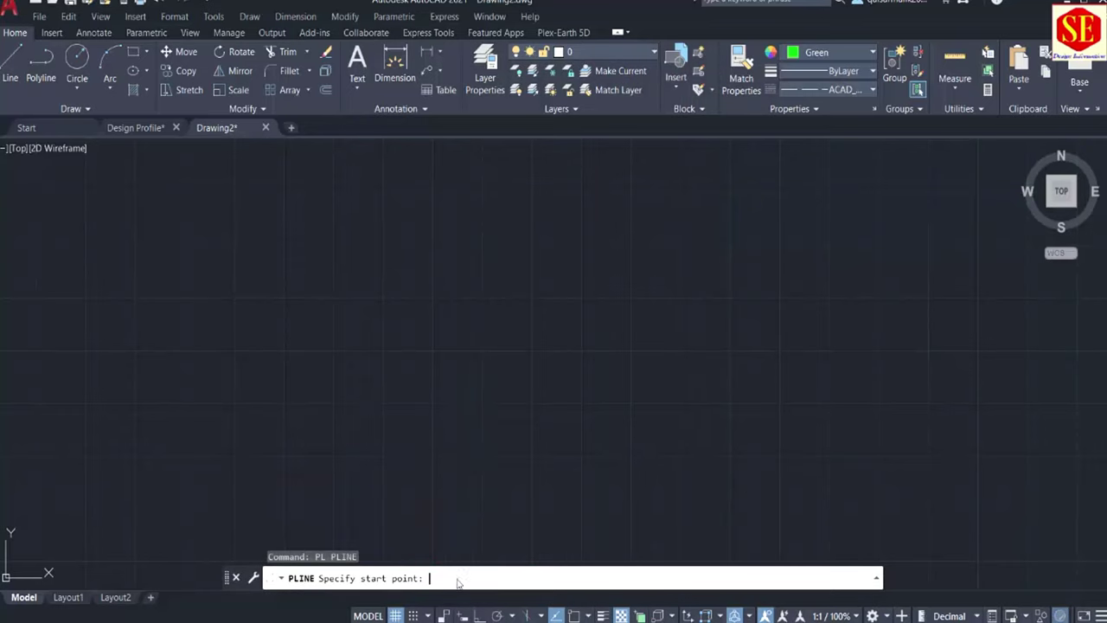
right_click(457, 576)
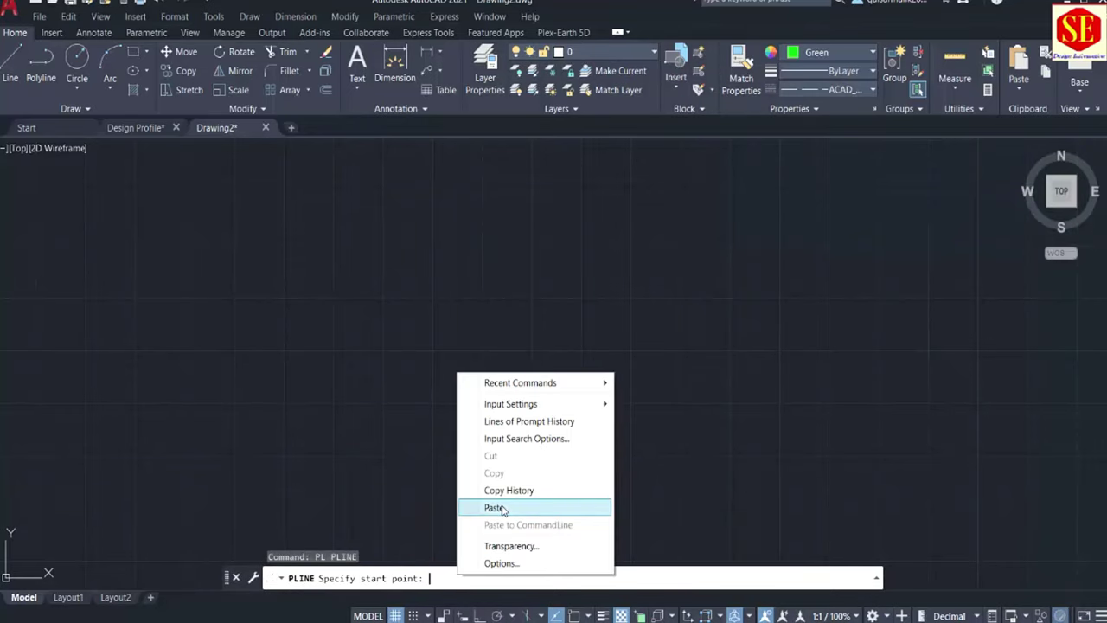
click(502, 509)
scroll(542, 322, down, 3)
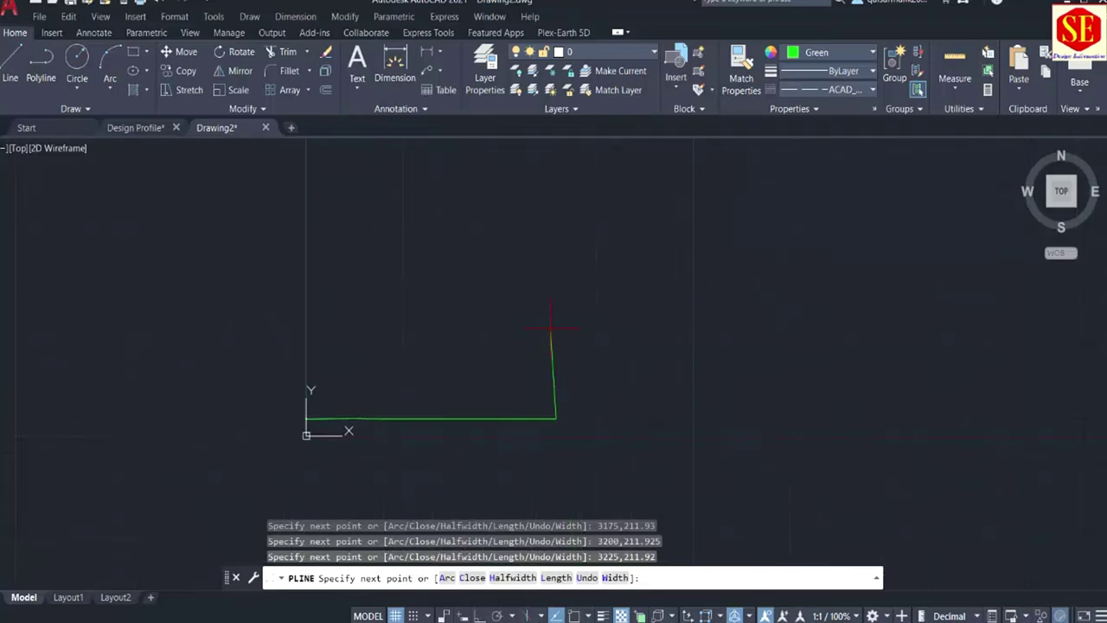
key(Escape)
- Select the new green dashed NSL polyline and pan along it to check the whole line
scroll(383, 426, up, 5)
click(392, 386)
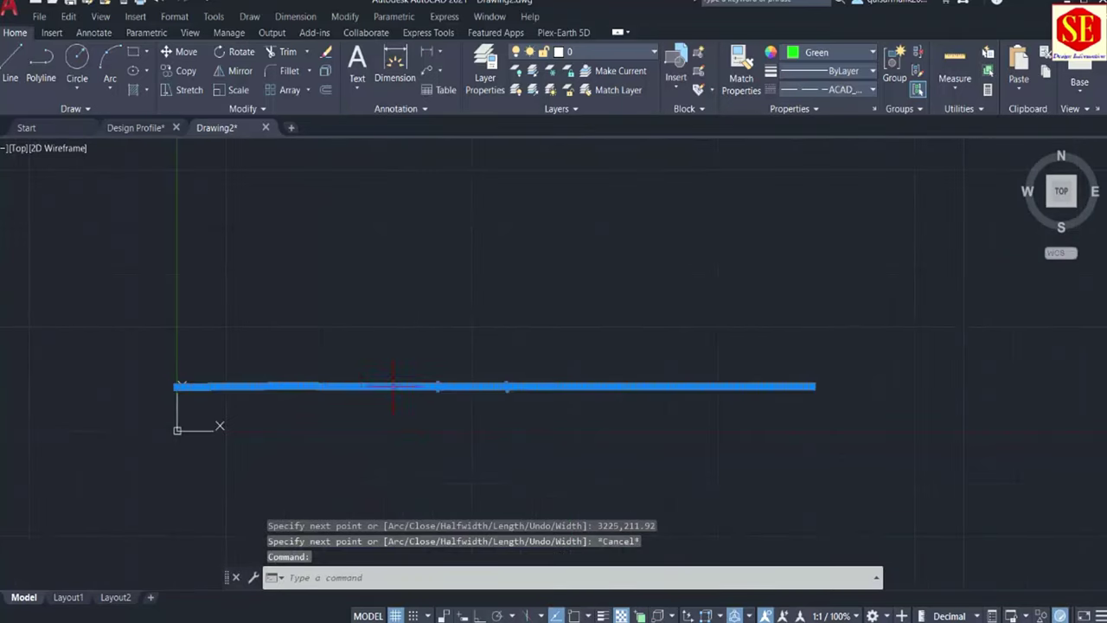
middle_drag(339, 408, 366, 407)
scroll(547, 380, up, 2)
scroll(547, 381, up, 3)
key(Escape)
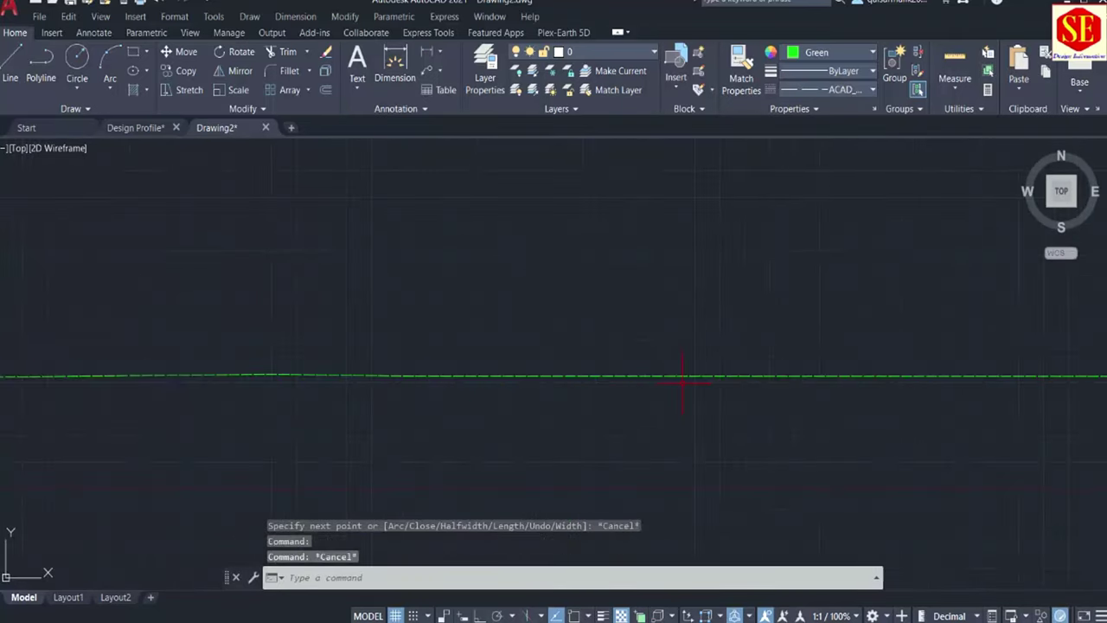
scroll(618, 378, down, 1)
scroll(464, 378, down, 1)
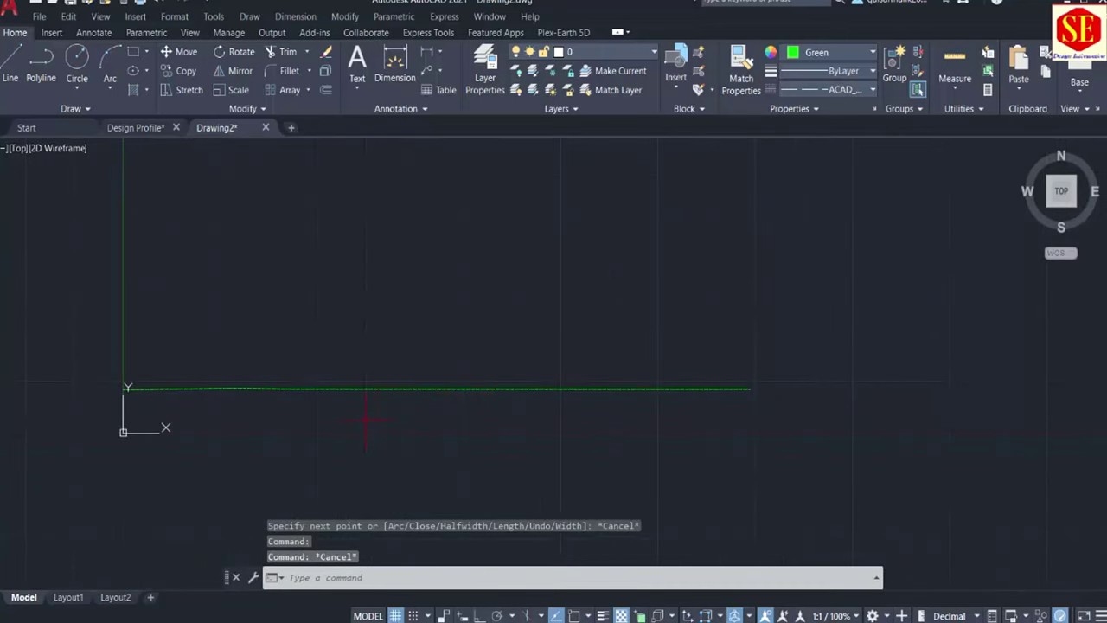
middle_drag(366, 407, 456, 407)
scroll(314, 403, up, 1)
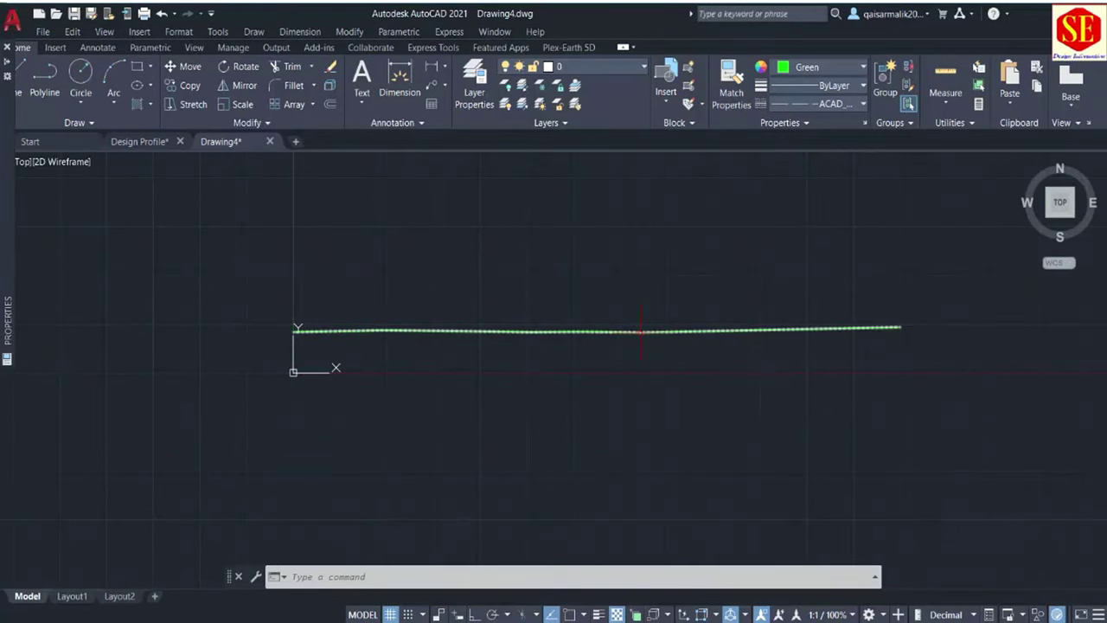
scroll(521, 318, up, 2)
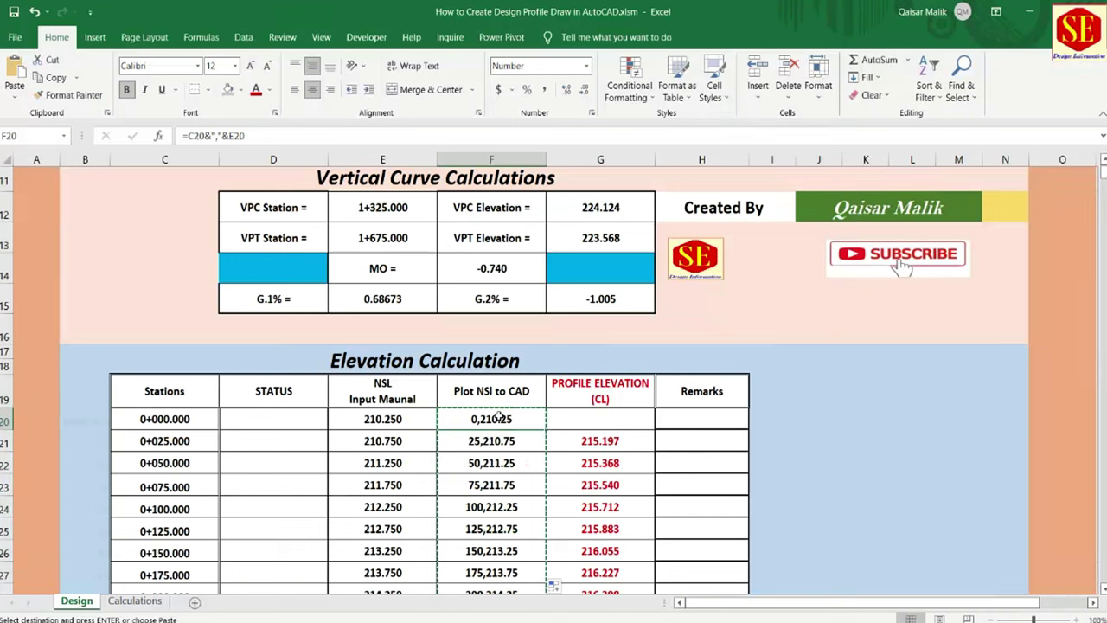
- Change the F20 formula to =C20&","&E20*10 to exaggerate elevations tenfold
key(Escape)
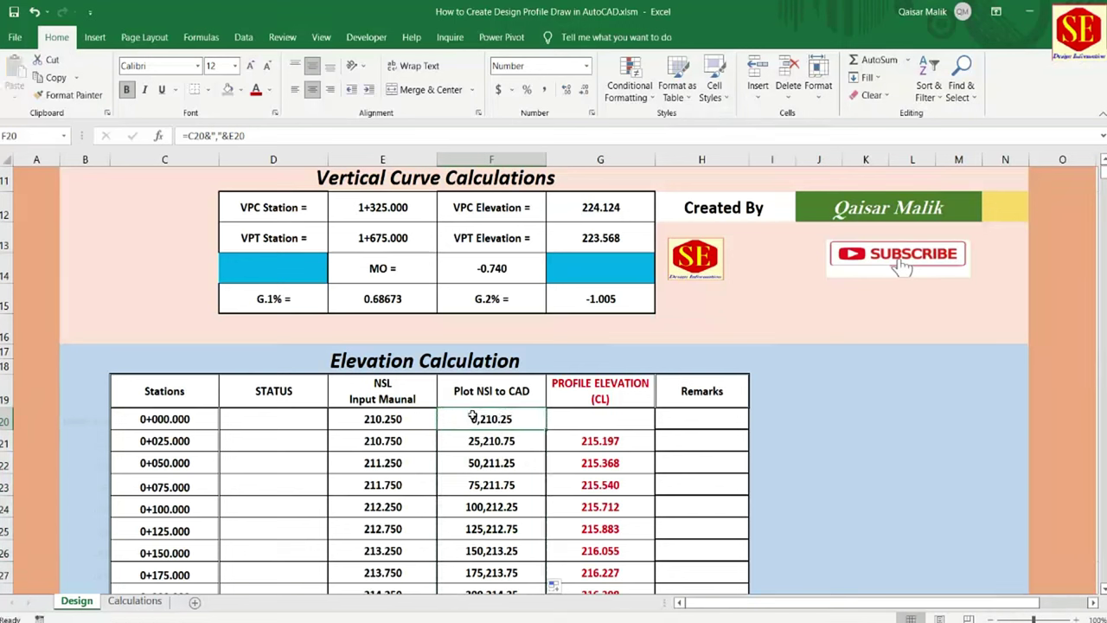
click(382, 420)
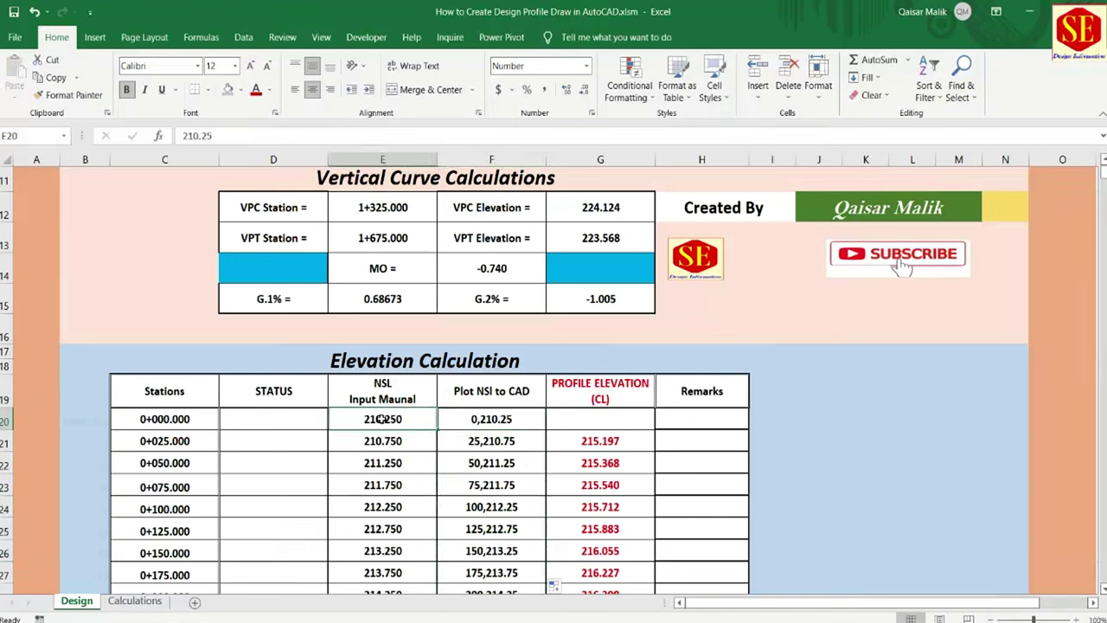
double_click(467, 419)
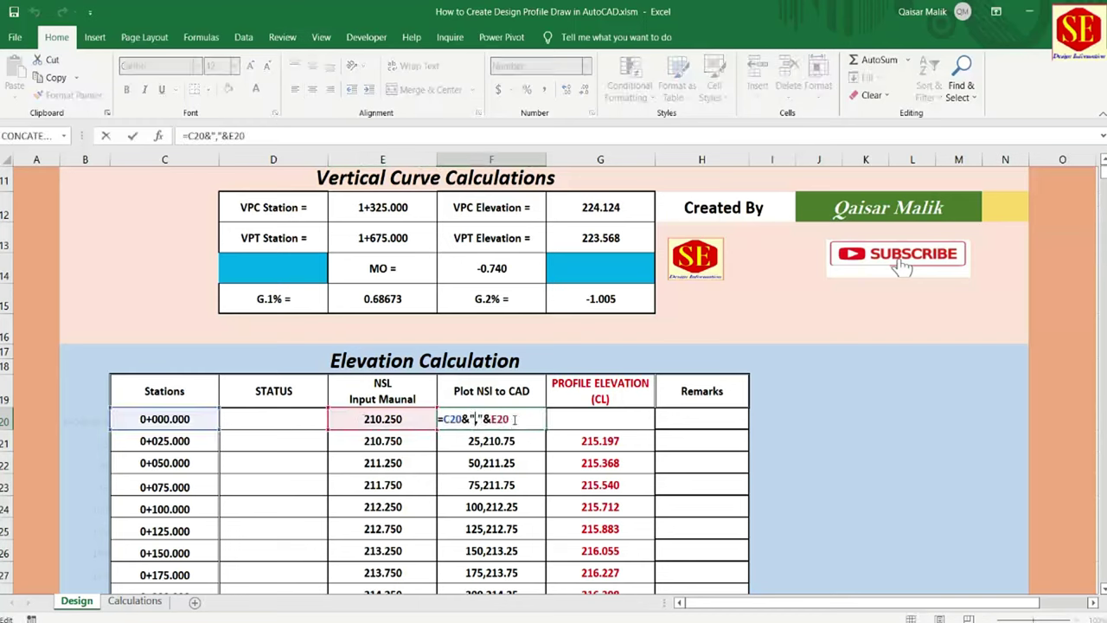
text(*1)
text(0)
key(Return)
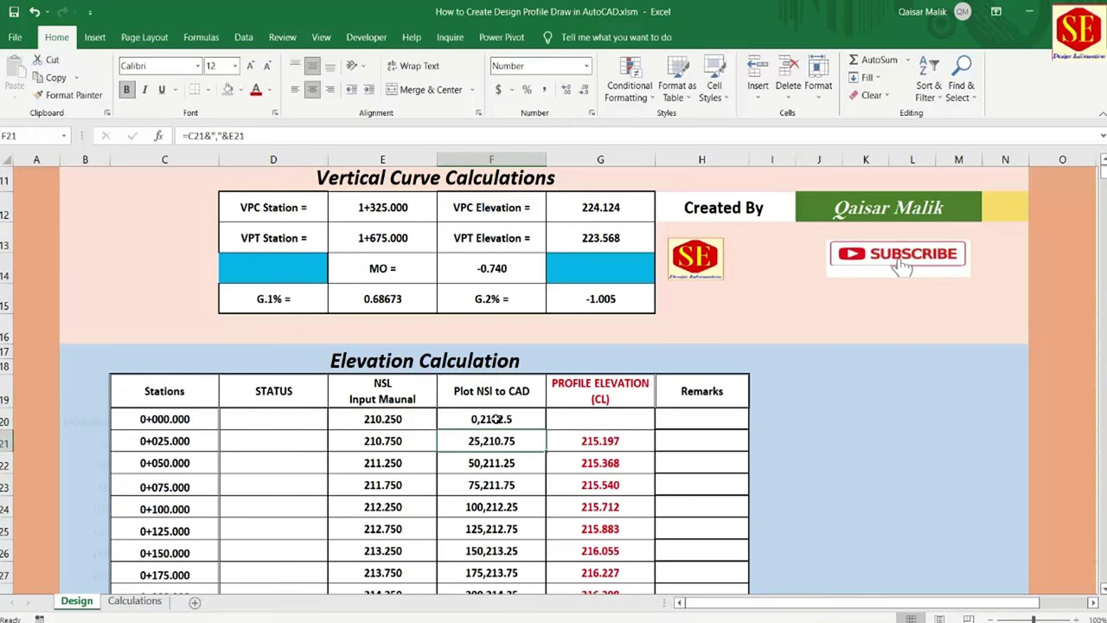
- Fill the ten-times formula down the column and copy F20:F27, giving pairs like 0,2102.5
click(471, 418)
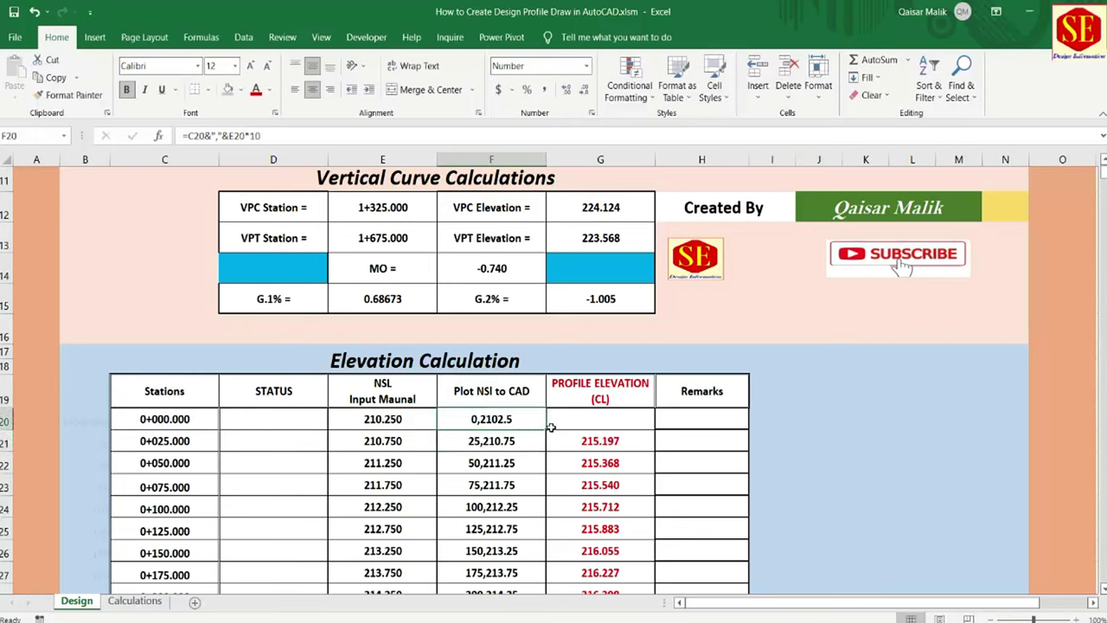
double_click(546, 426)
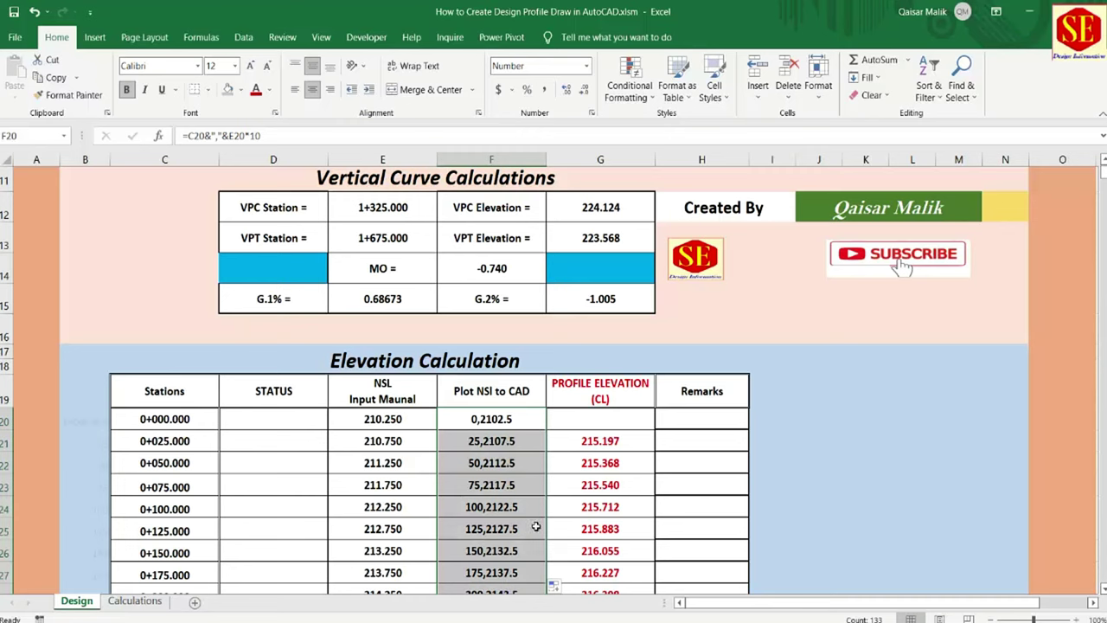
right_click(504, 454)
click(536, 133)
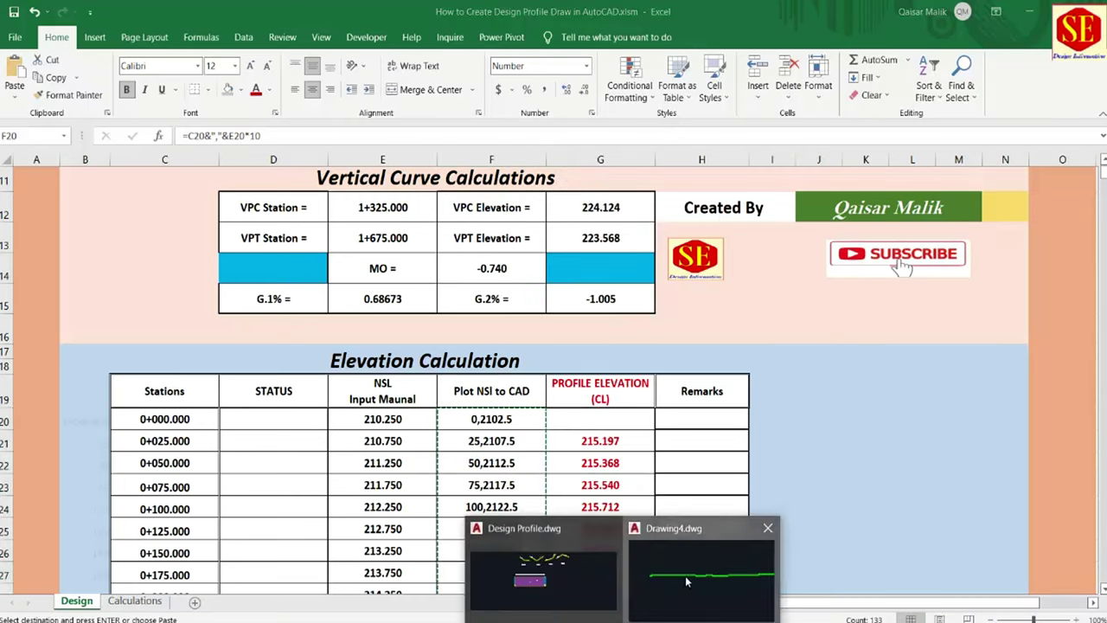
click(700, 536)
- Draw a second PL polyline from the pasted ten-times NSL pairs, ending at 3250,2356.5
click(473, 577)
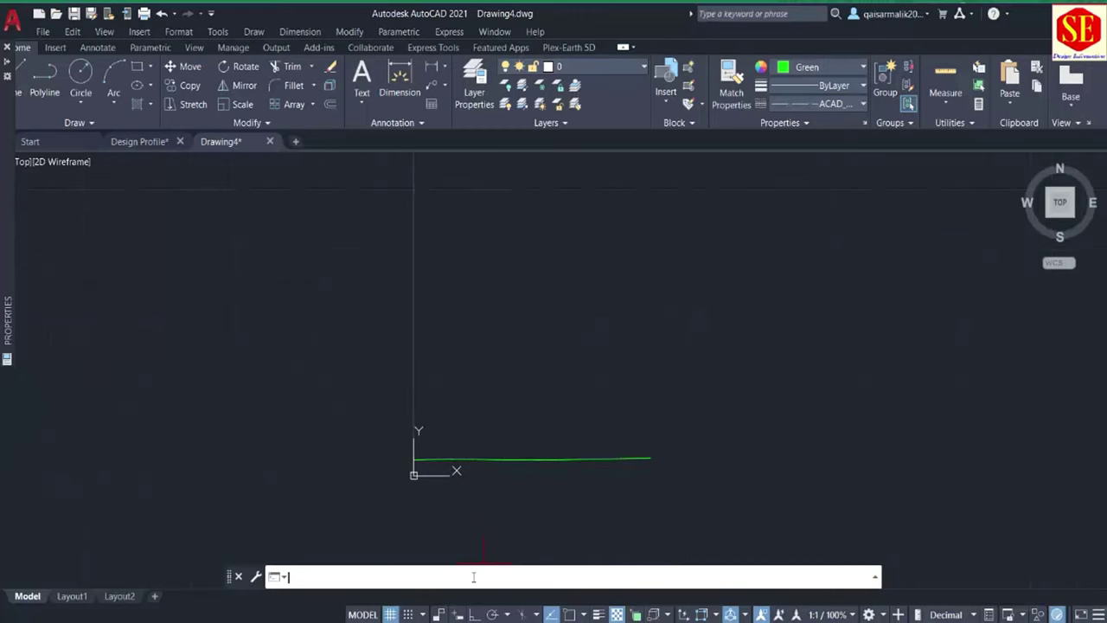
text(pl)
key(Return)
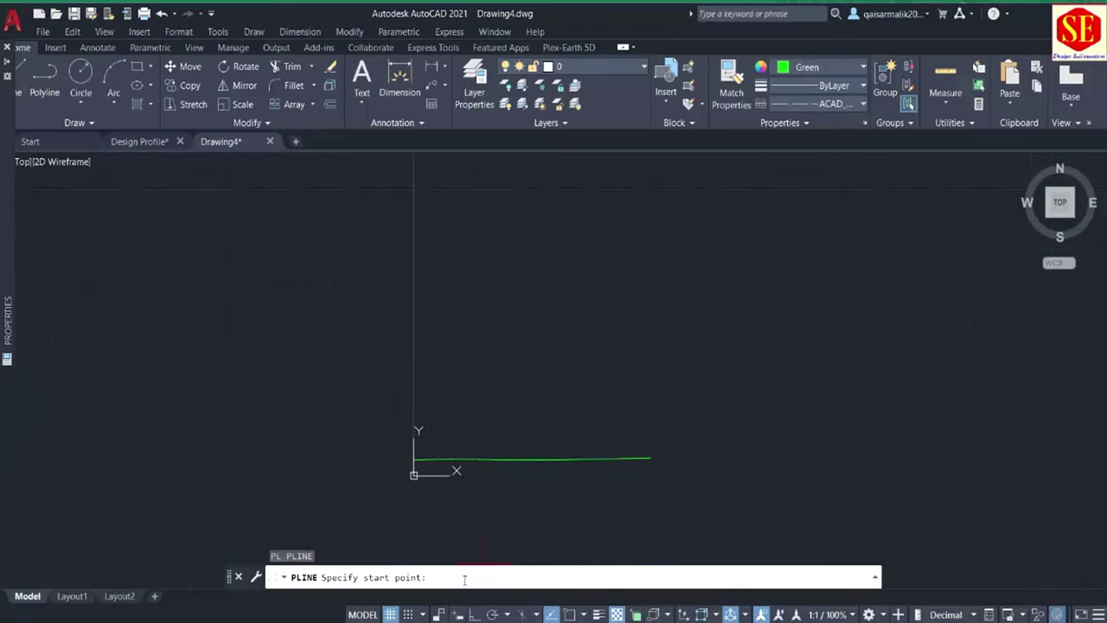
right_click(465, 585)
click(502, 509)
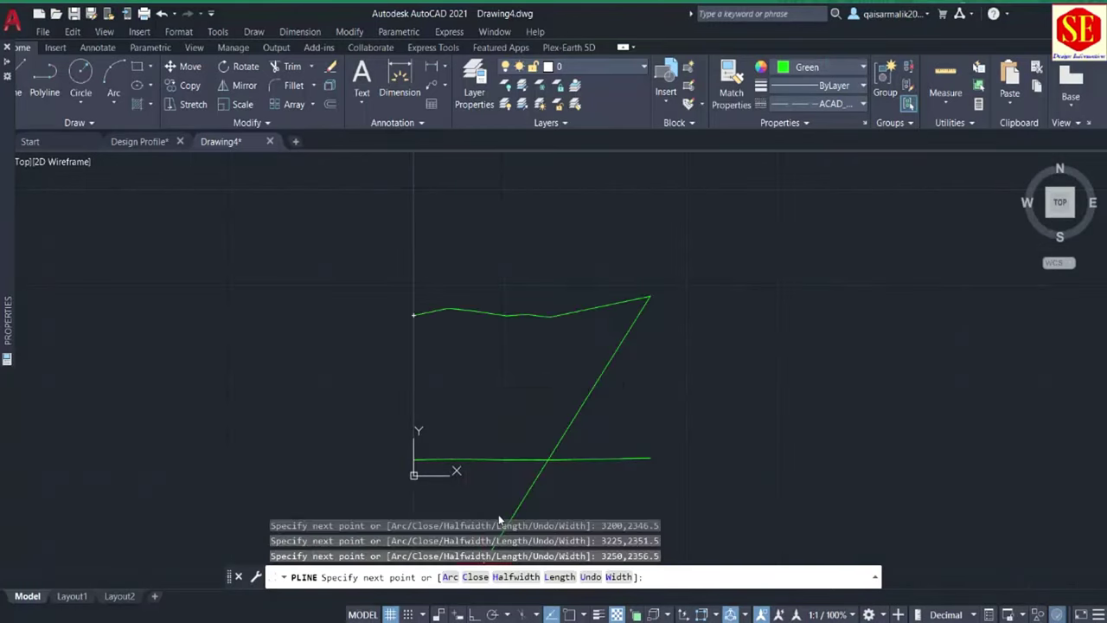
key(Escape)
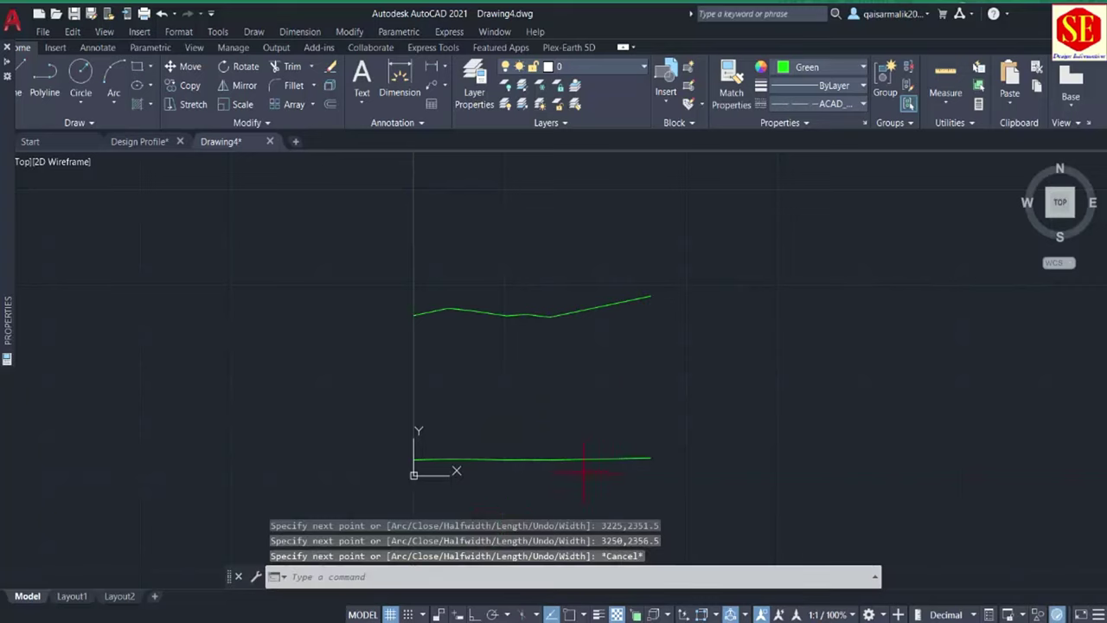
scroll(584, 472, up, 4)
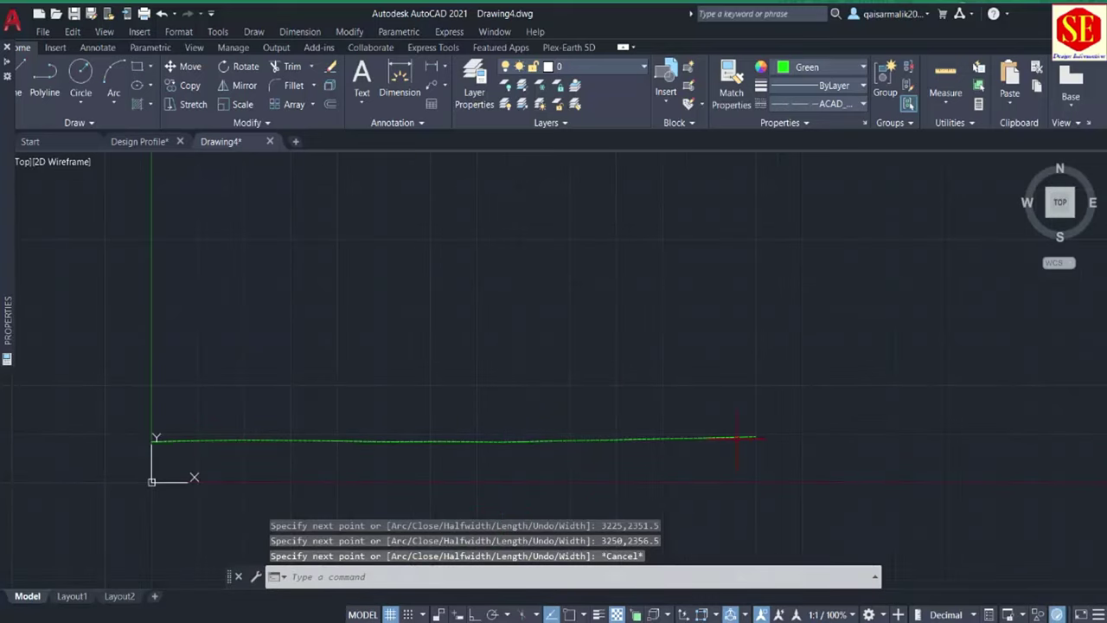
scroll(247, 454, up, 3)
scroll(285, 415, up, 2)
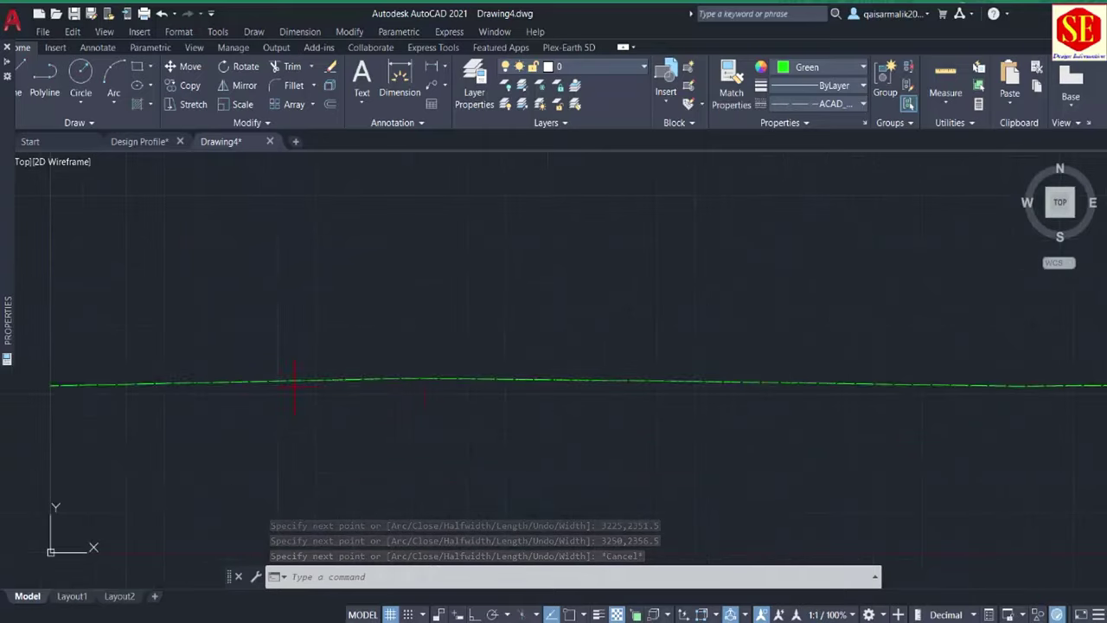
scroll(474, 401, down, 3)
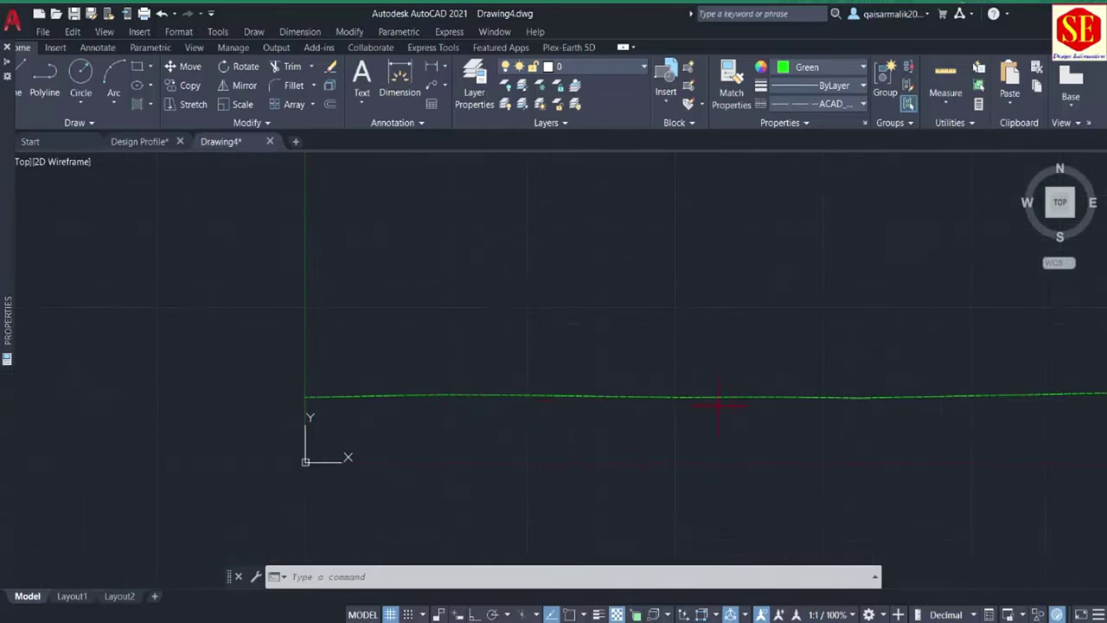
middle_drag(718, 405, 546, 438)
scroll(558, 430, down, 2)
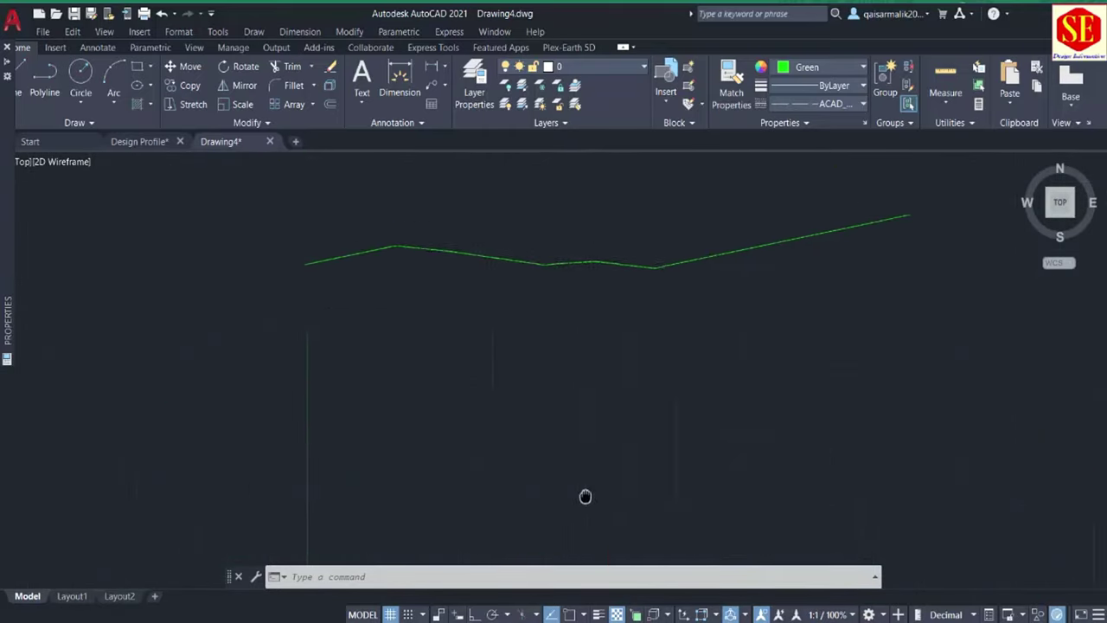
scroll(412, 309, up, 2)
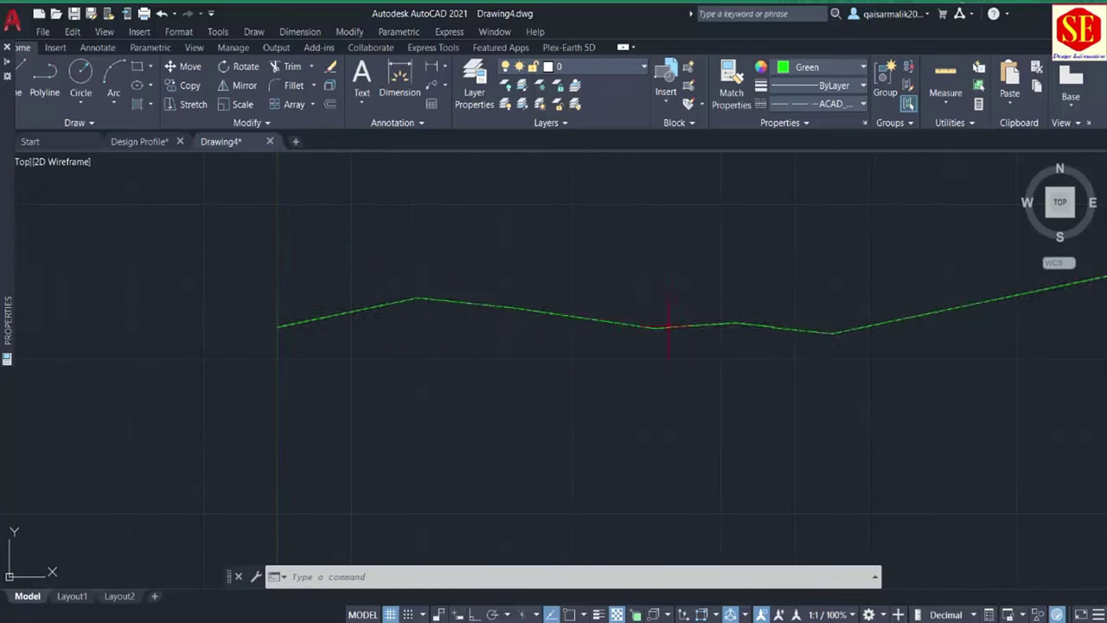
middle_drag(720, 331, 600, 346)
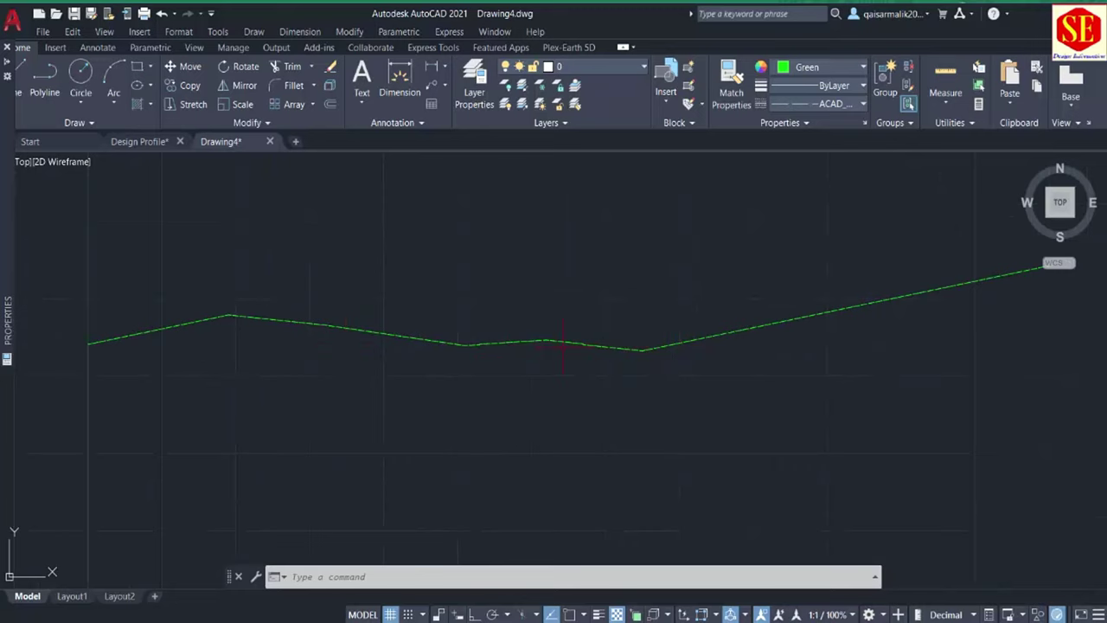
middle_drag(591, 361, 615, 376)
scroll(671, 363, up, 2)
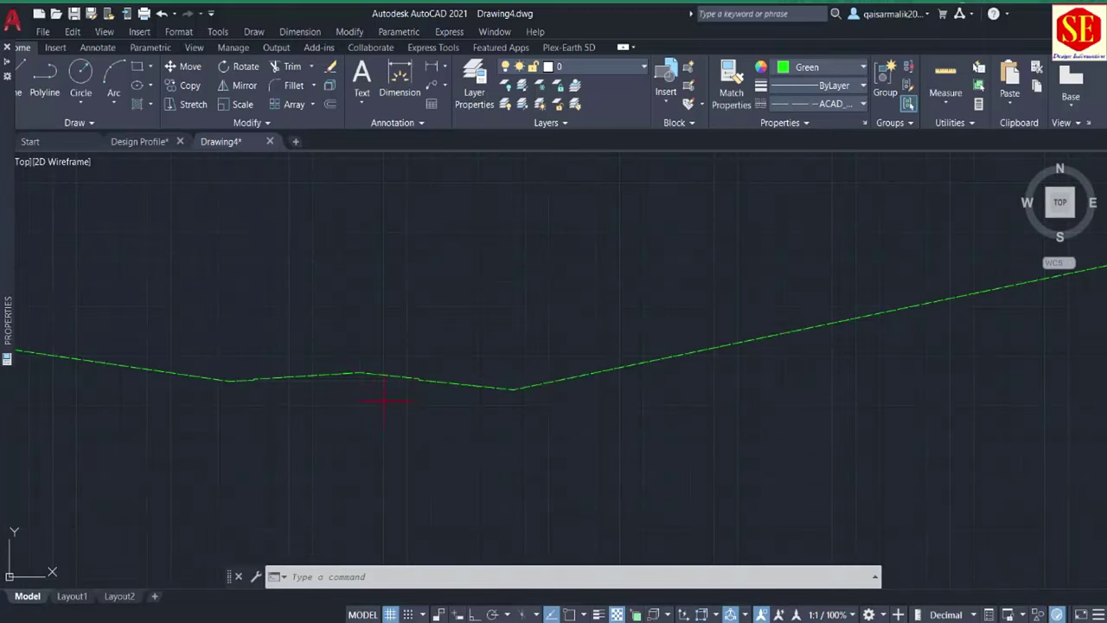
scroll(267, 403, down, 2)
middle_drag(319, 410, 441, 369)
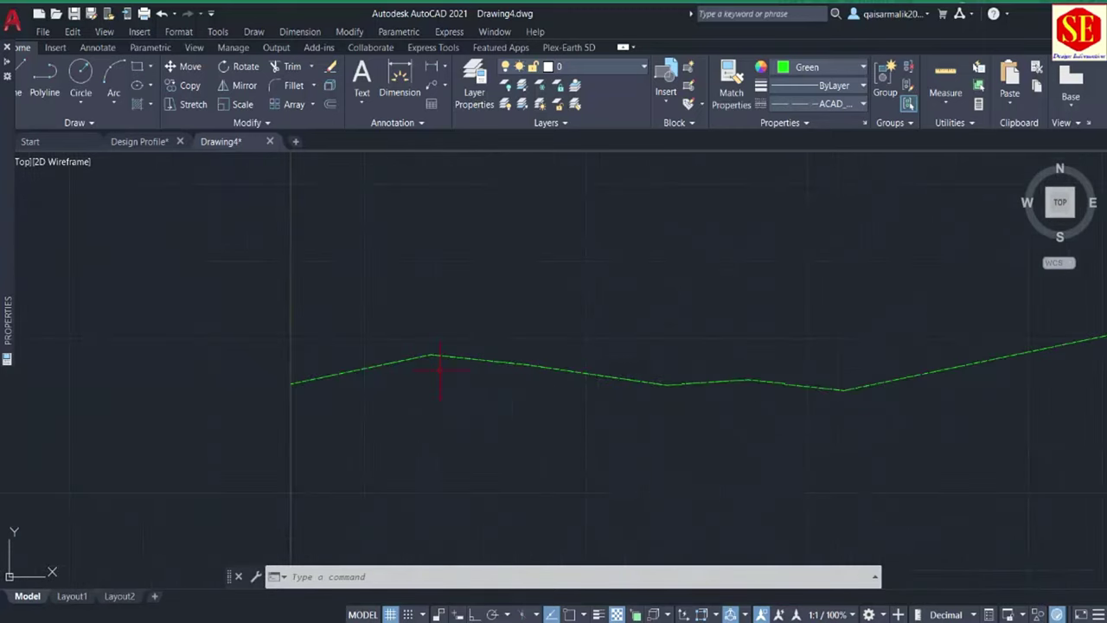
middle_drag(469, 334, 392, 310)
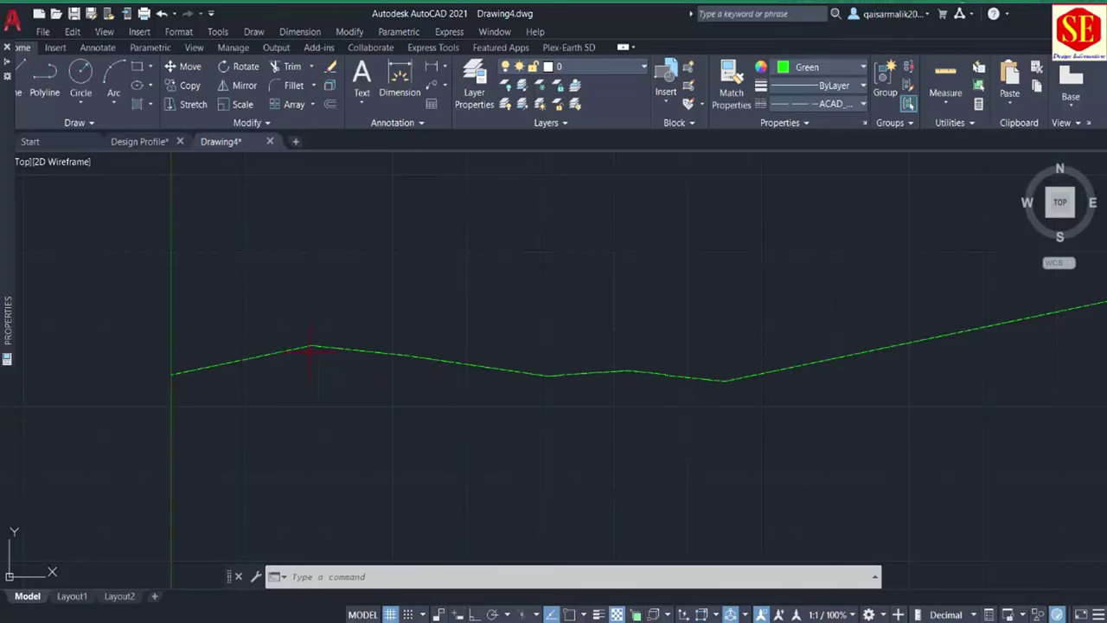
scroll(312, 348, up, 2)
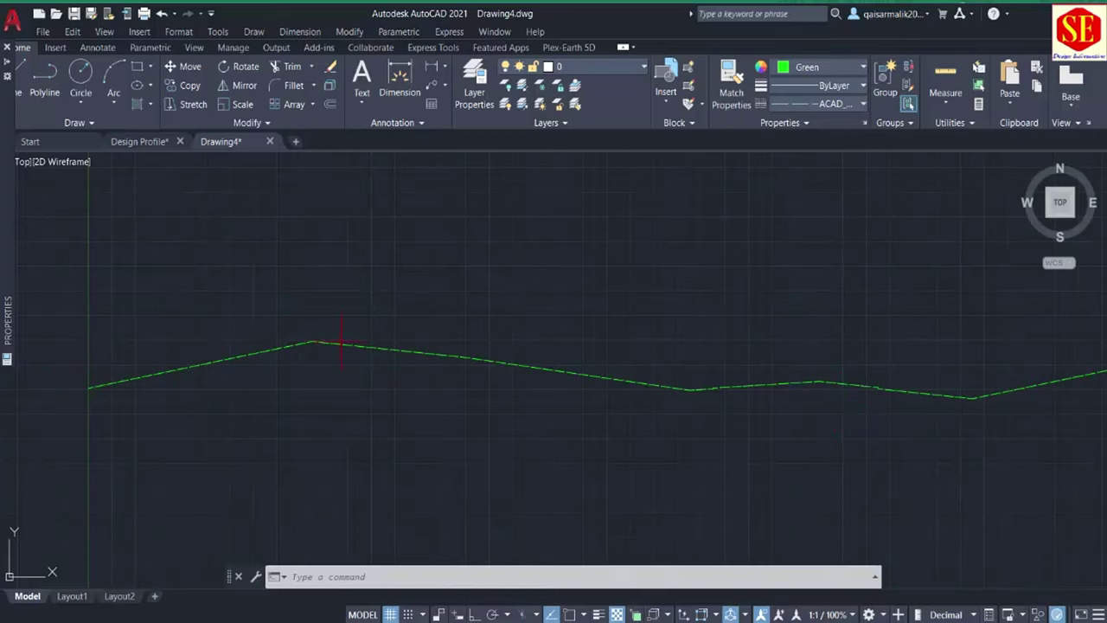
scroll(341, 342, down, 2)
middle_drag(497, 338, 391, 333)
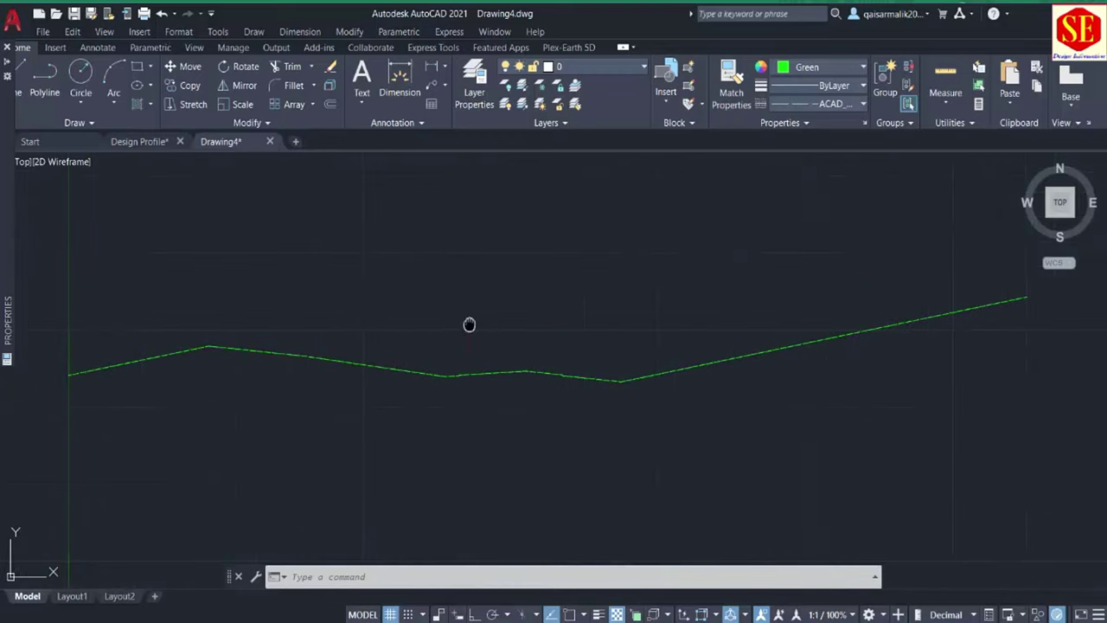
mouse_move(470, 321)
middle_down()
mouse_move(622, 321)
mouse_move(759, 289)
middle_up()
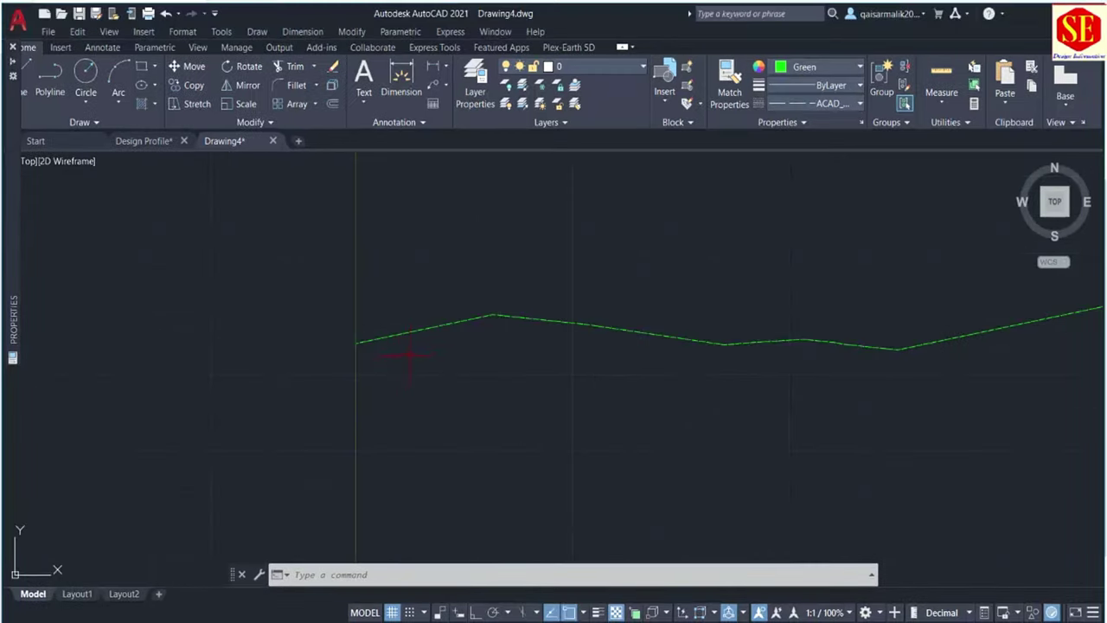
scroll(409, 353, up, 2)
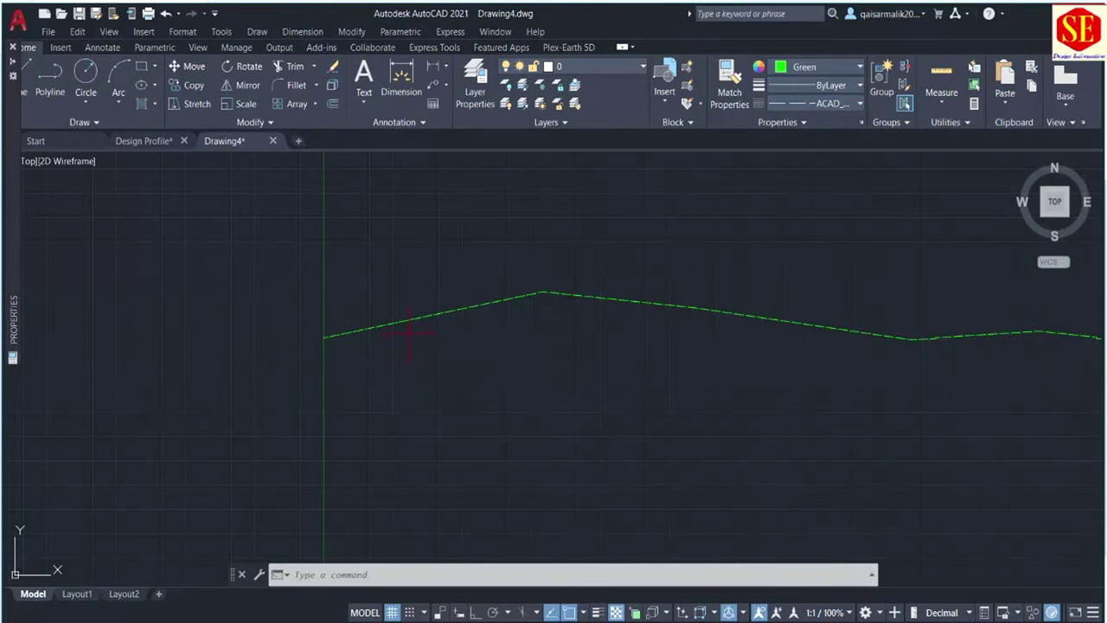
middle_drag(600, 312, 535, 363)
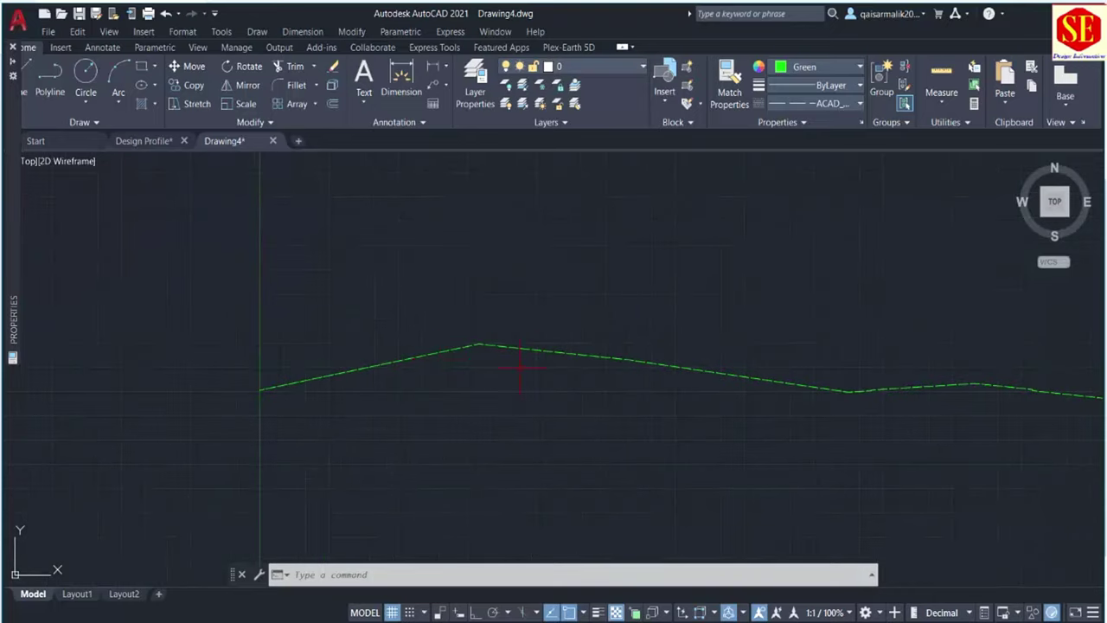
middle_drag(737, 367, 547, 357)
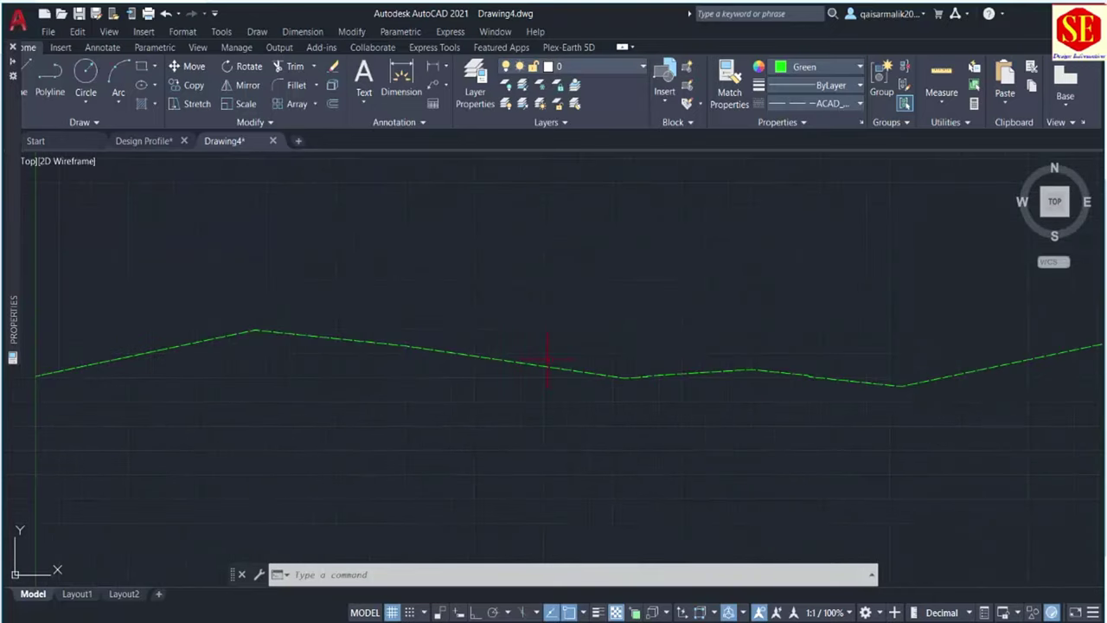
middle_drag(429, 358, 498, 364)
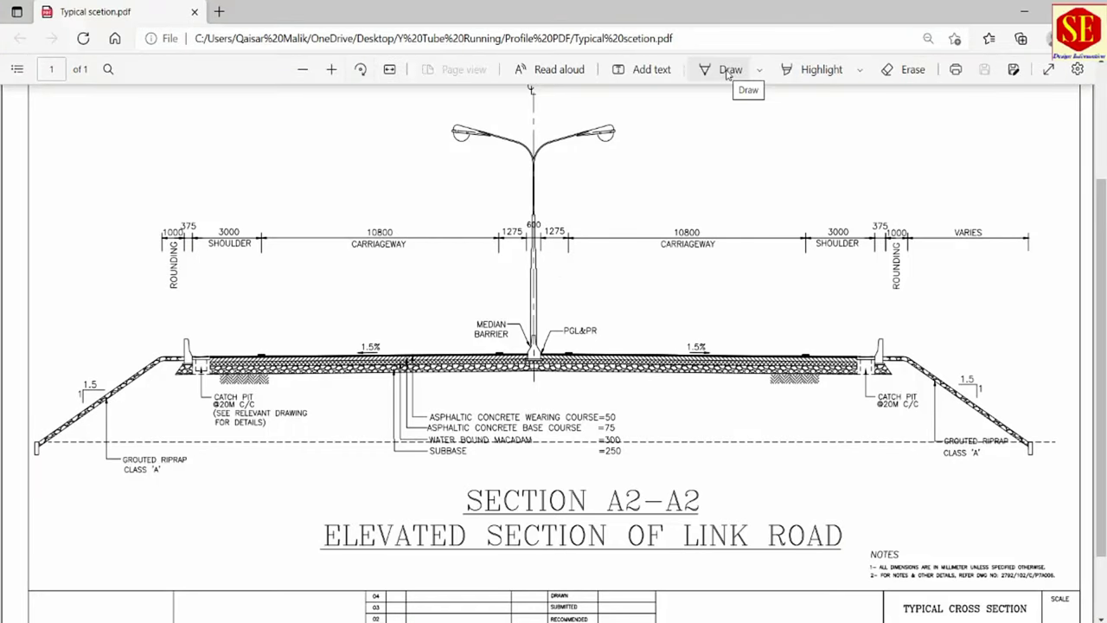
- Turn on highlighting in Typical scetion.pdf and bring Windows Calculator up over it
click(818, 71)
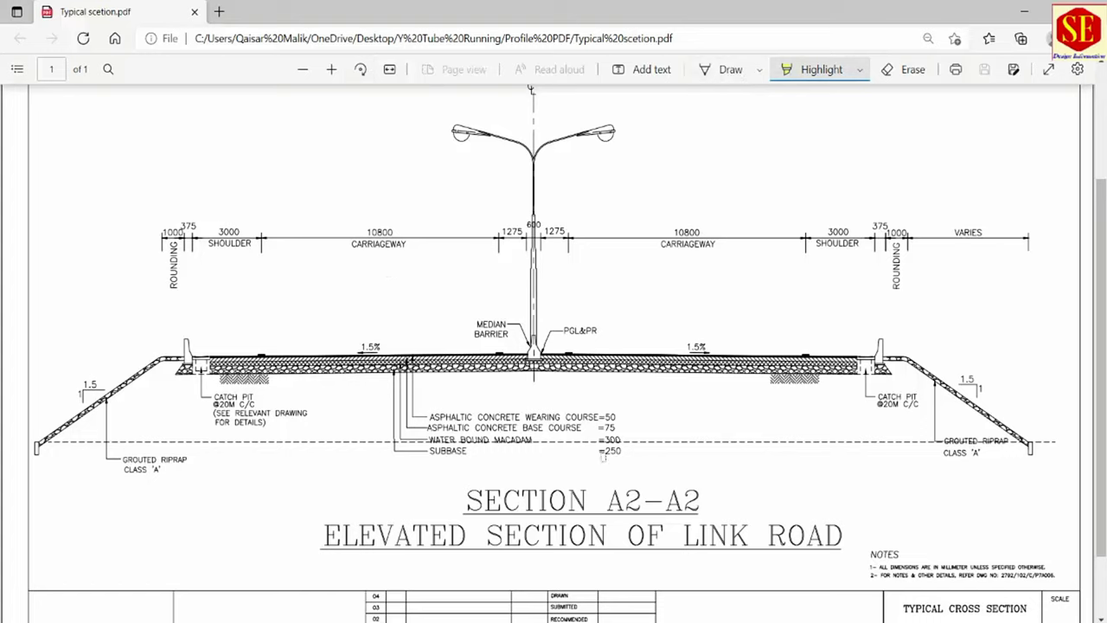
key(alt+Tab)
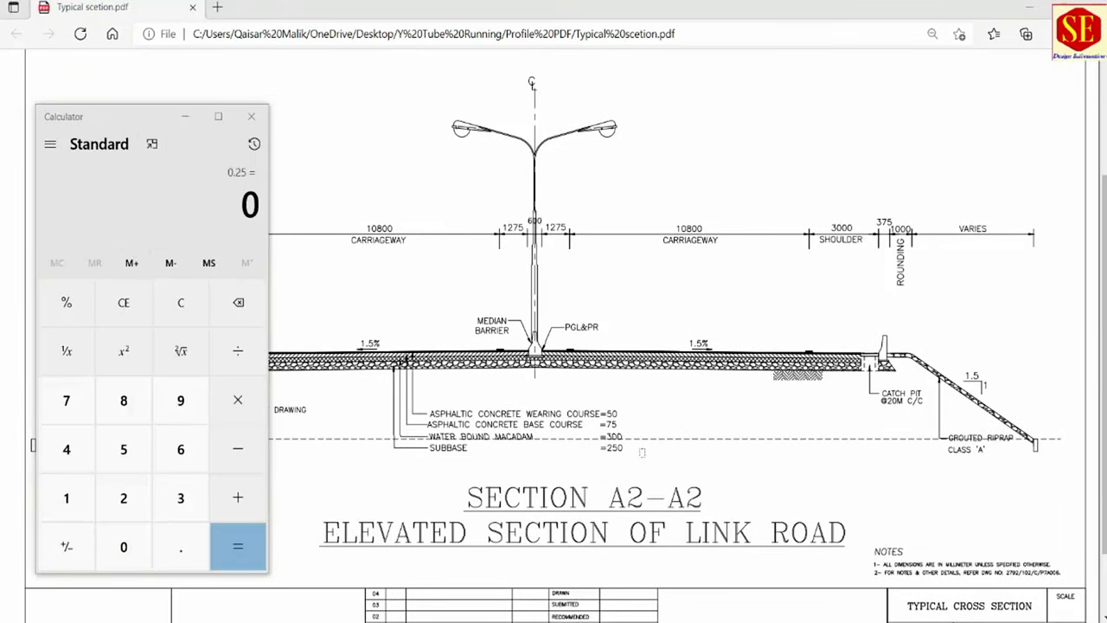
- Enter 0.05 + 0.075 in Windows Calculator as the first two layer thicknesses
scroll(710, 468, up, 1)
scroll(602, 372, down, 2)
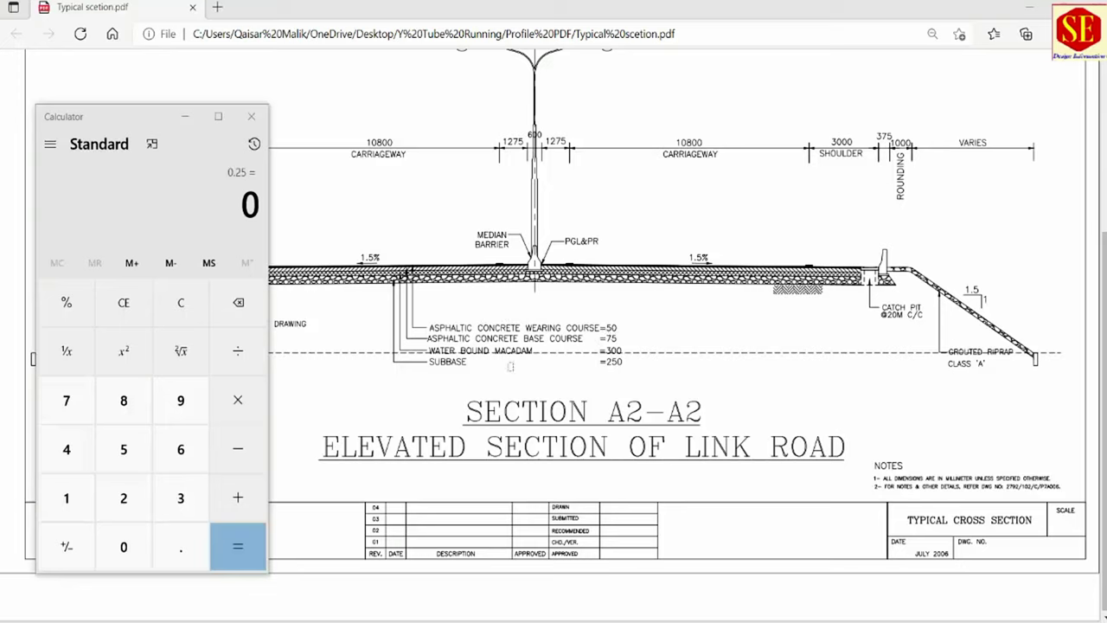
click(181, 547)
click(124, 546)
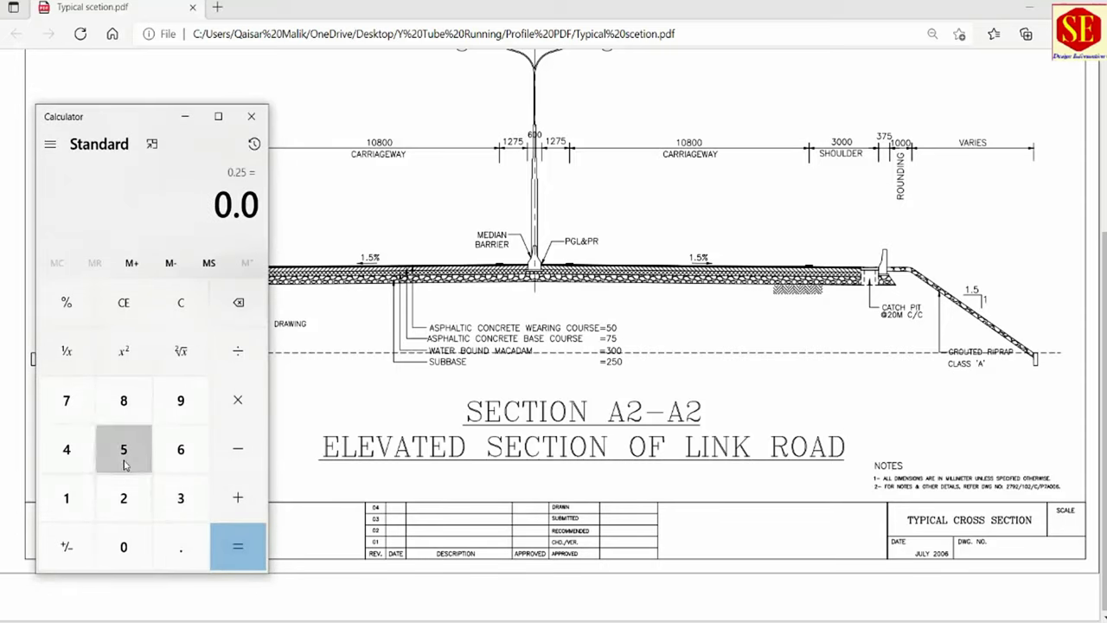
click(124, 464)
click(246, 508)
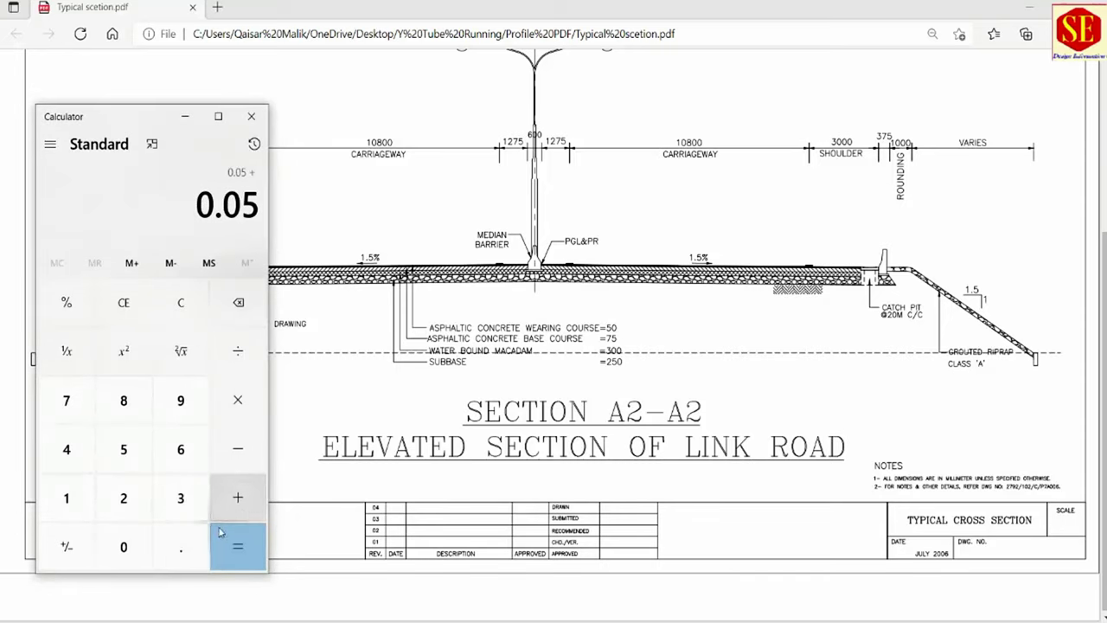
click(182, 547)
click(124, 545)
click(66, 413)
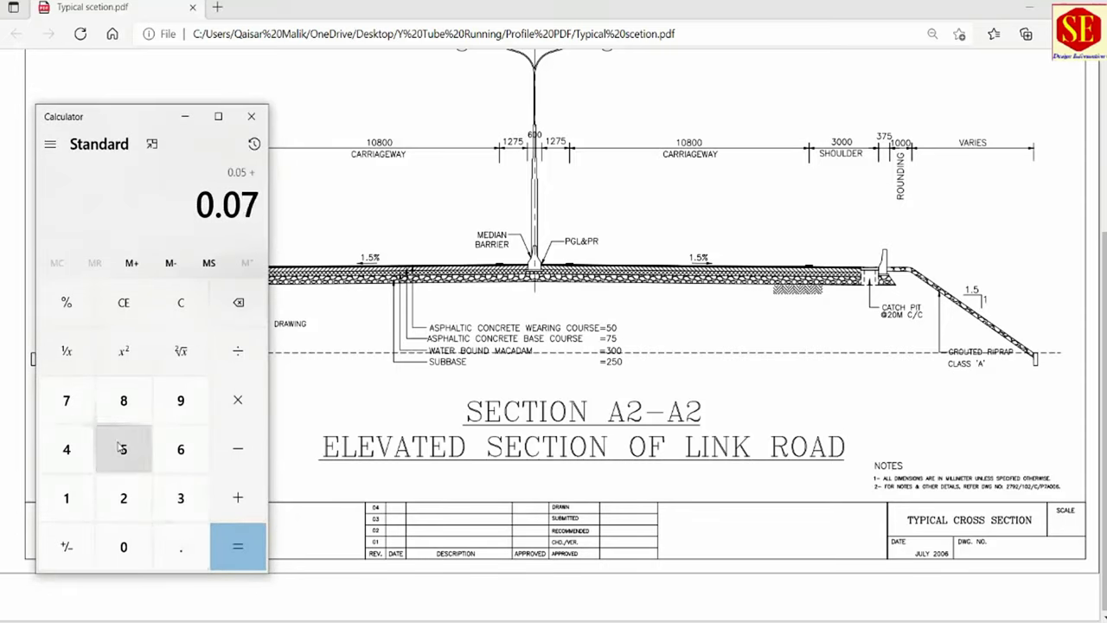
click(124, 447)
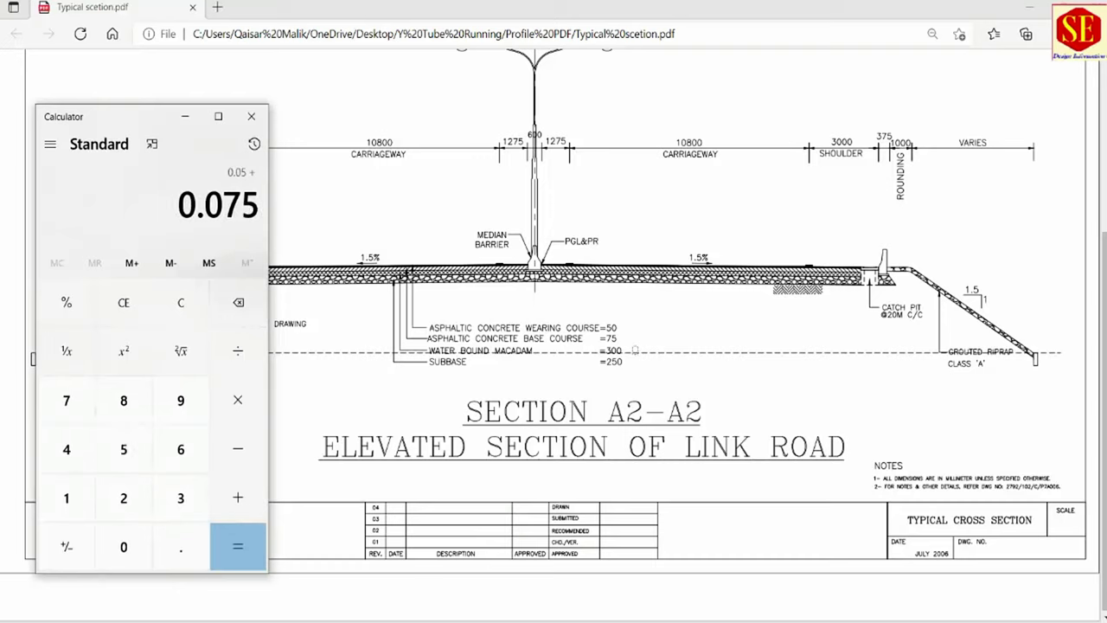
click(239, 496)
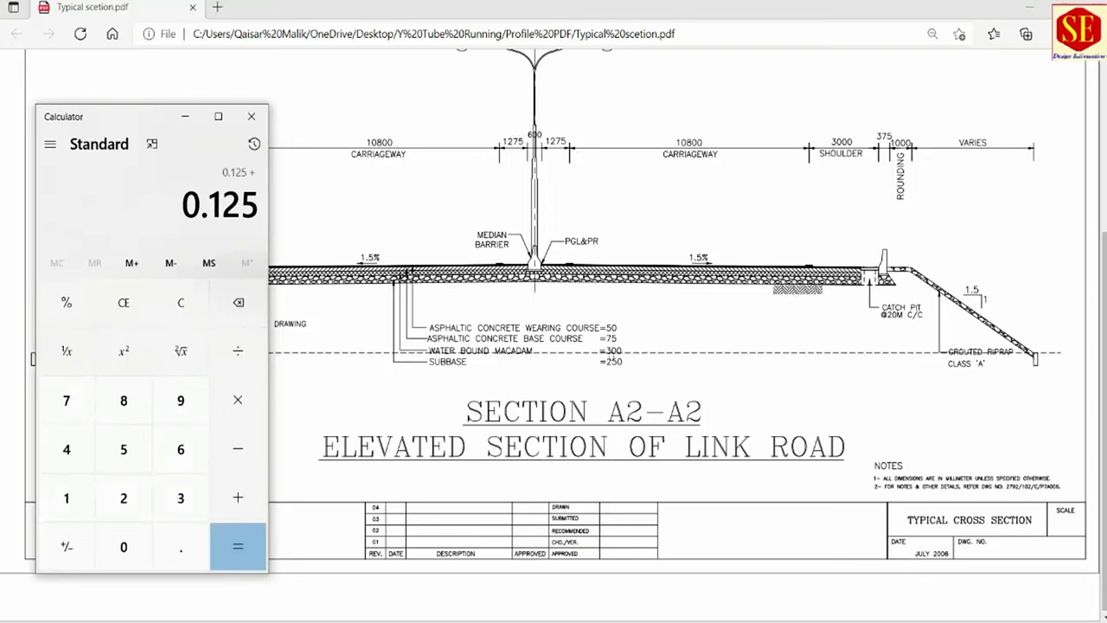
- Add 0.3 and 0.25 to the running total to reach 0.675
click(192, 546)
click(192, 509)
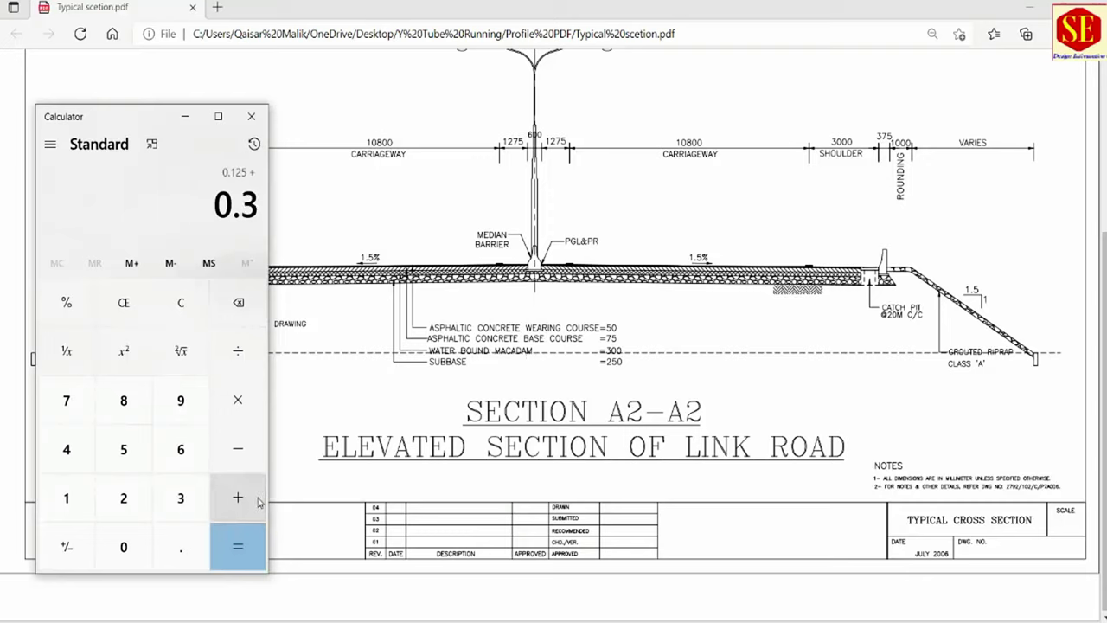
click(257, 504)
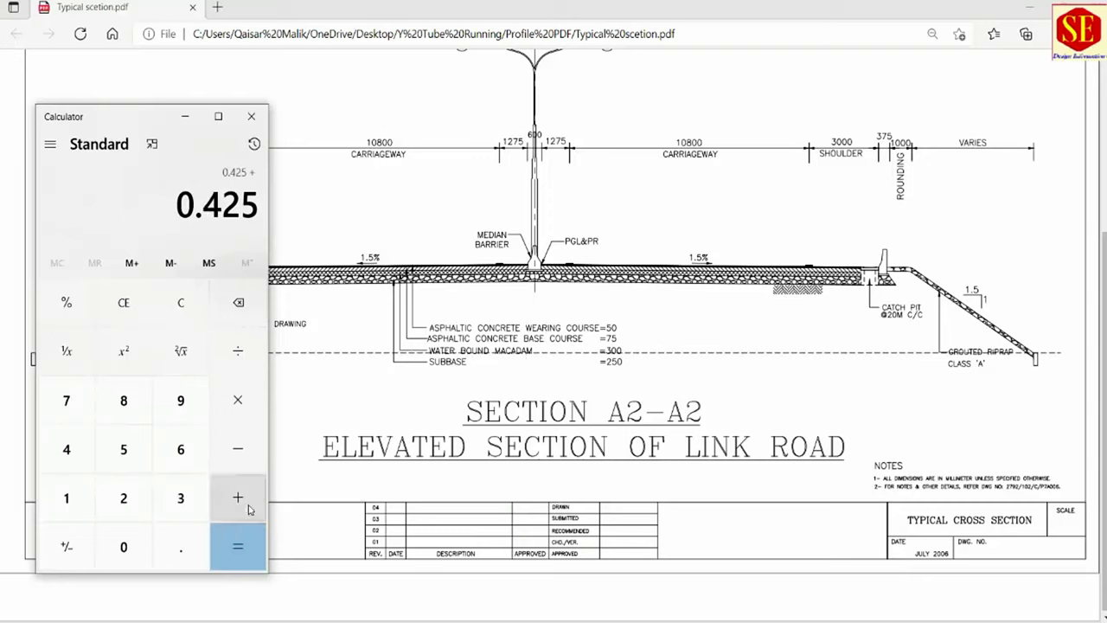
click(179, 542)
click(127, 507)
click(123, 447)
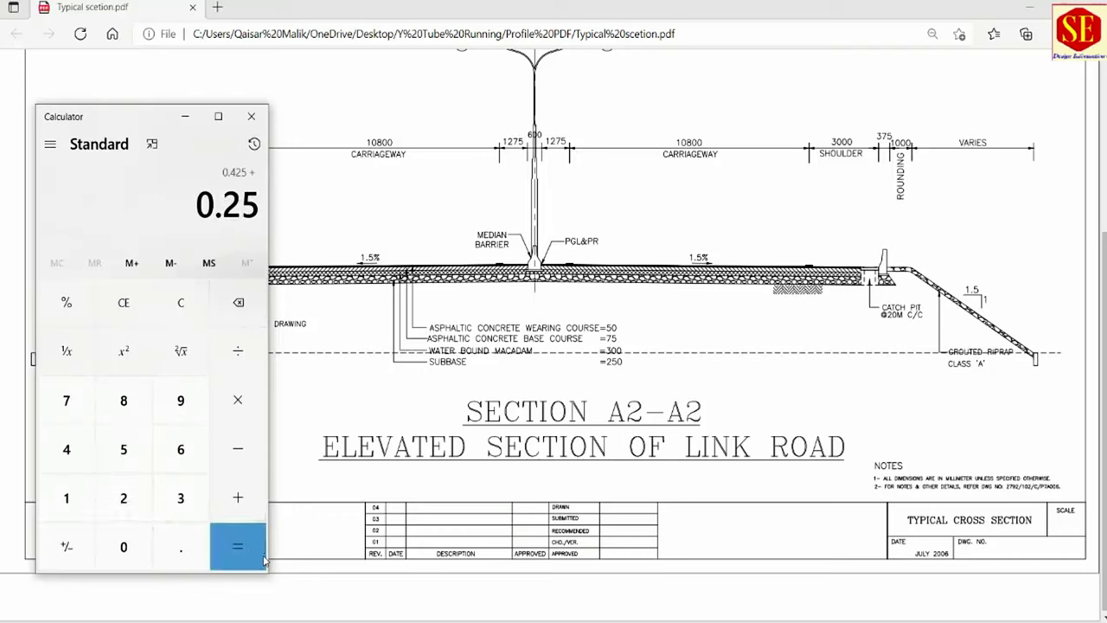
click(253, 554)
- Copy the 0.675 result and switch back to the AutoCAD drawing
drag(179, 202, 258, 204)
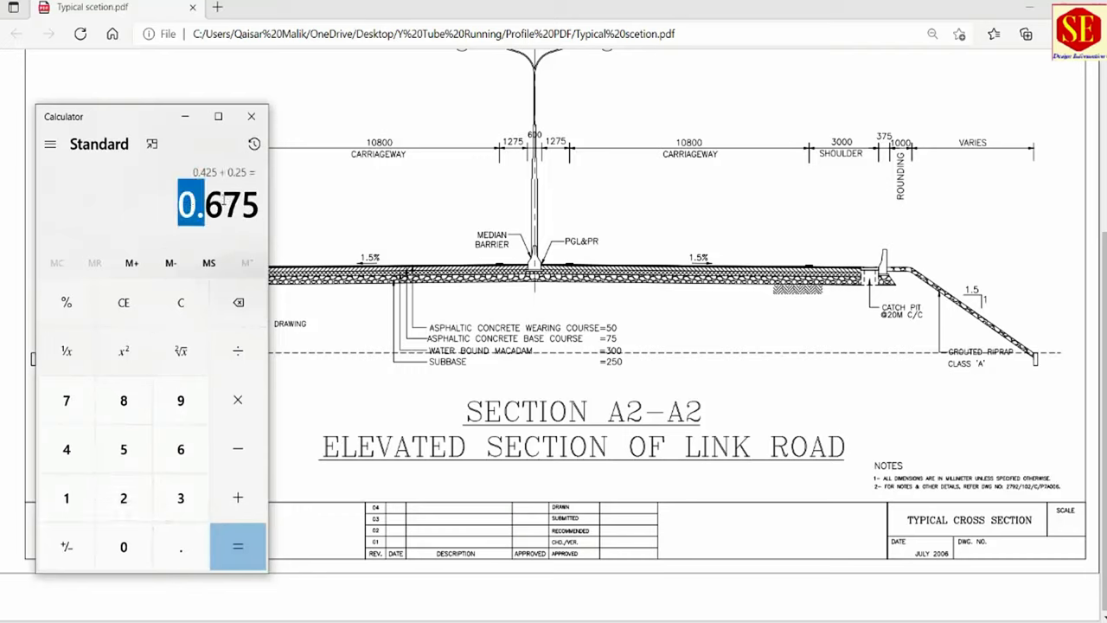
right_click(232, 208)
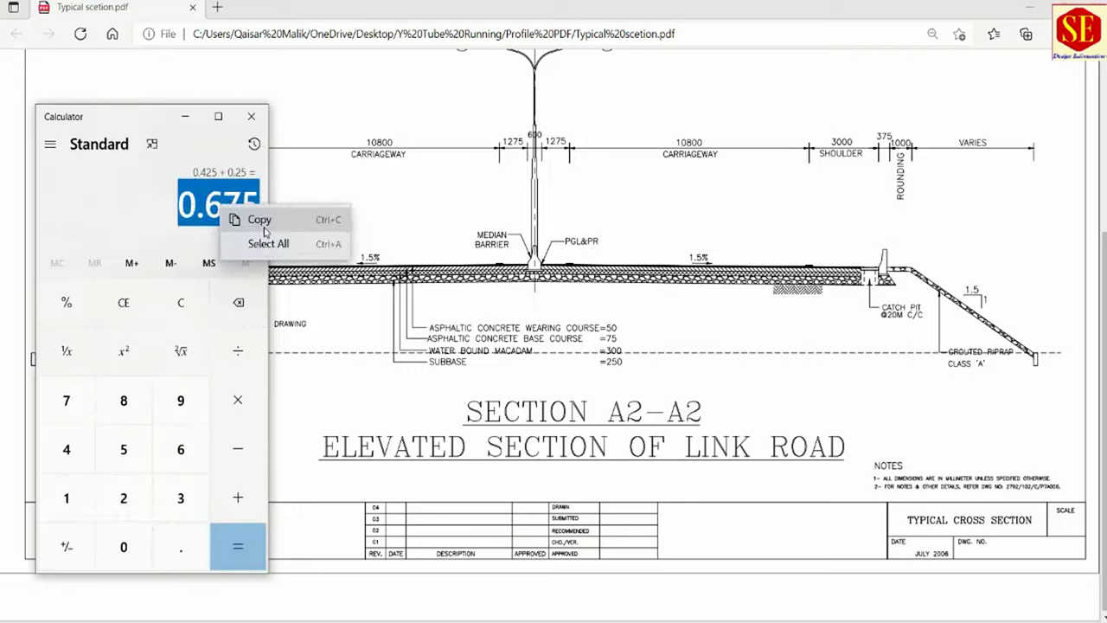
click(259, 219)
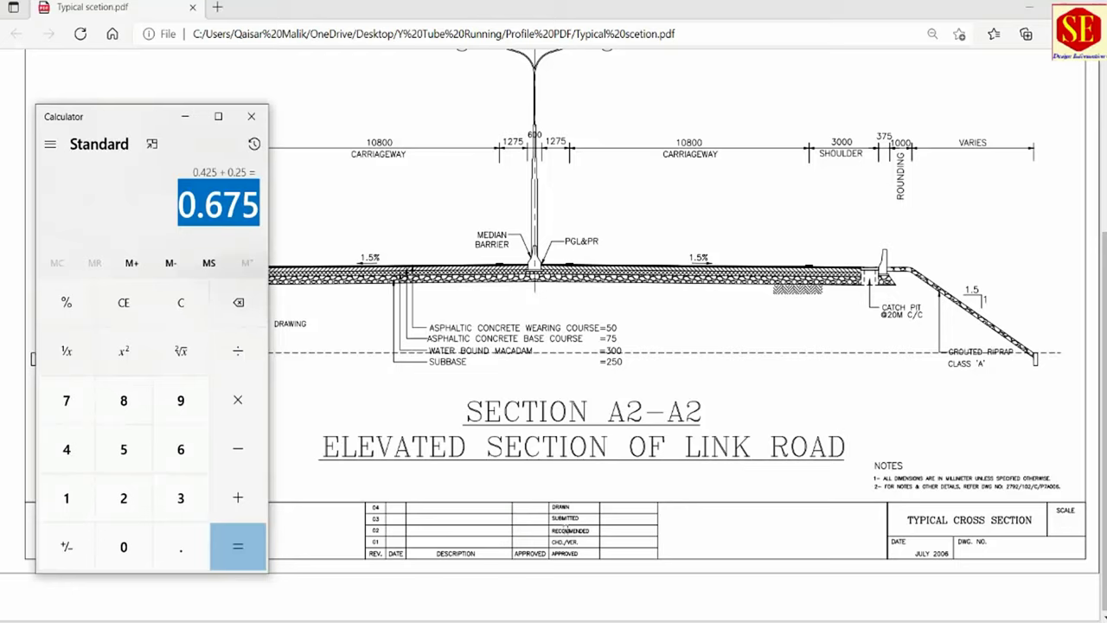
click(676, 589)
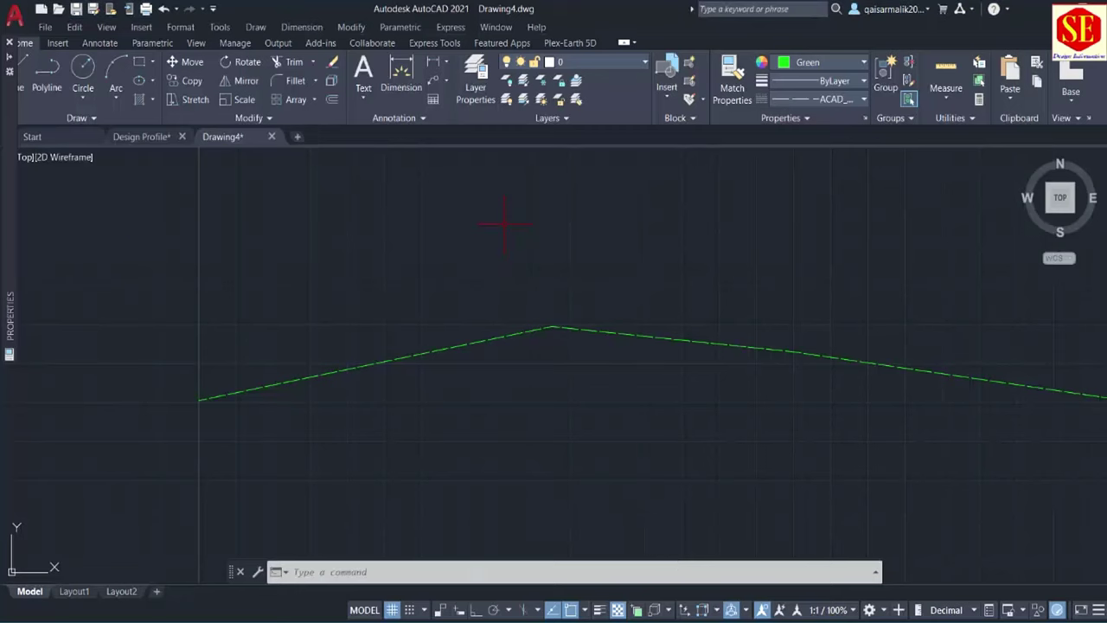
- Place a multiline text label above the peak and paste 0.675 into it
text(mt)
key(Return)
click(407, 193)
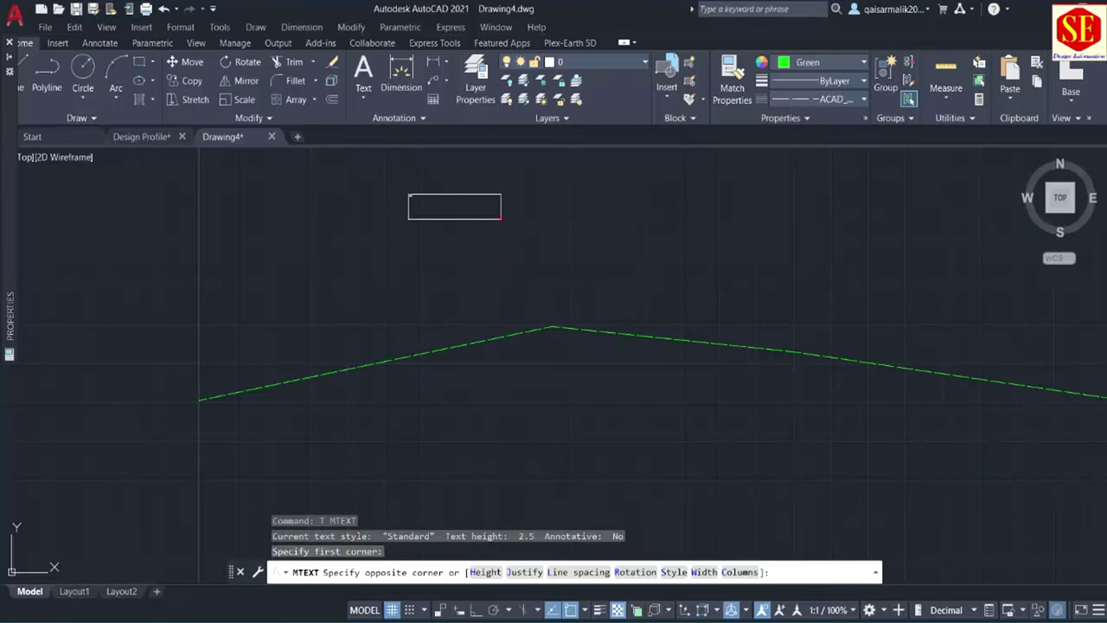
click(510, 213)
right_click(460, 205)
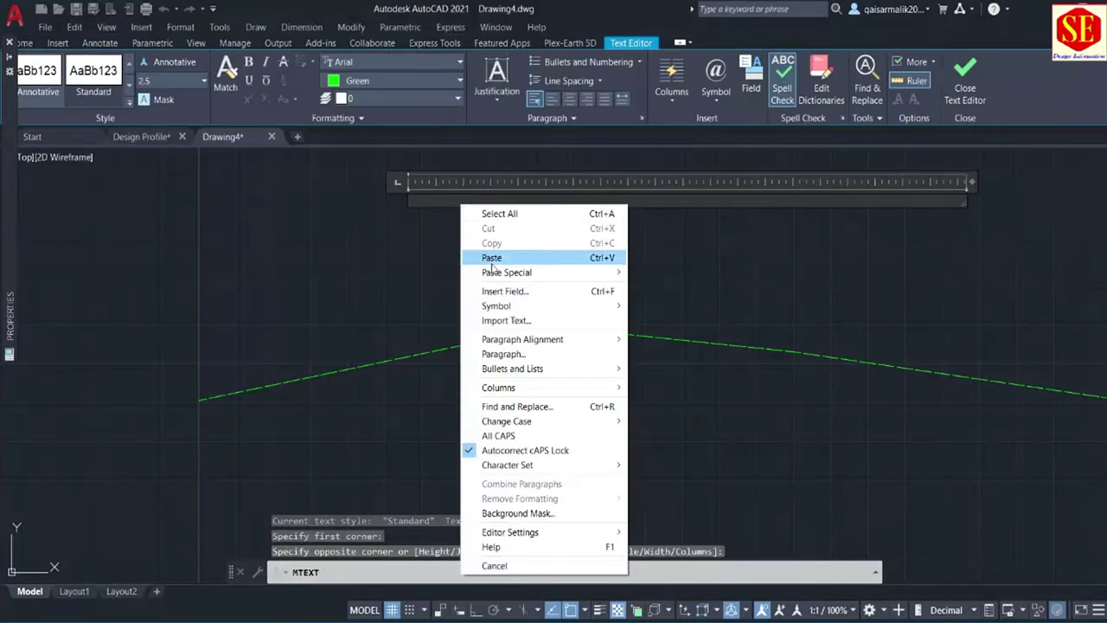
click(493, 257)
click(490, 249)
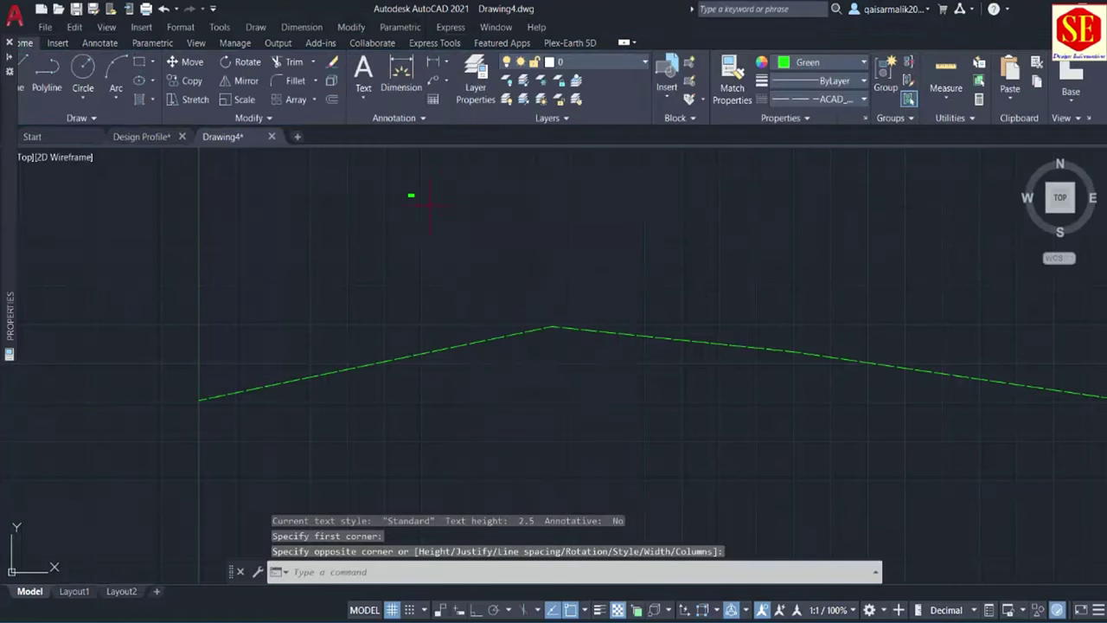
- Scale the 0.675 label by a factor of 1.25
text(sc)
key(Return)
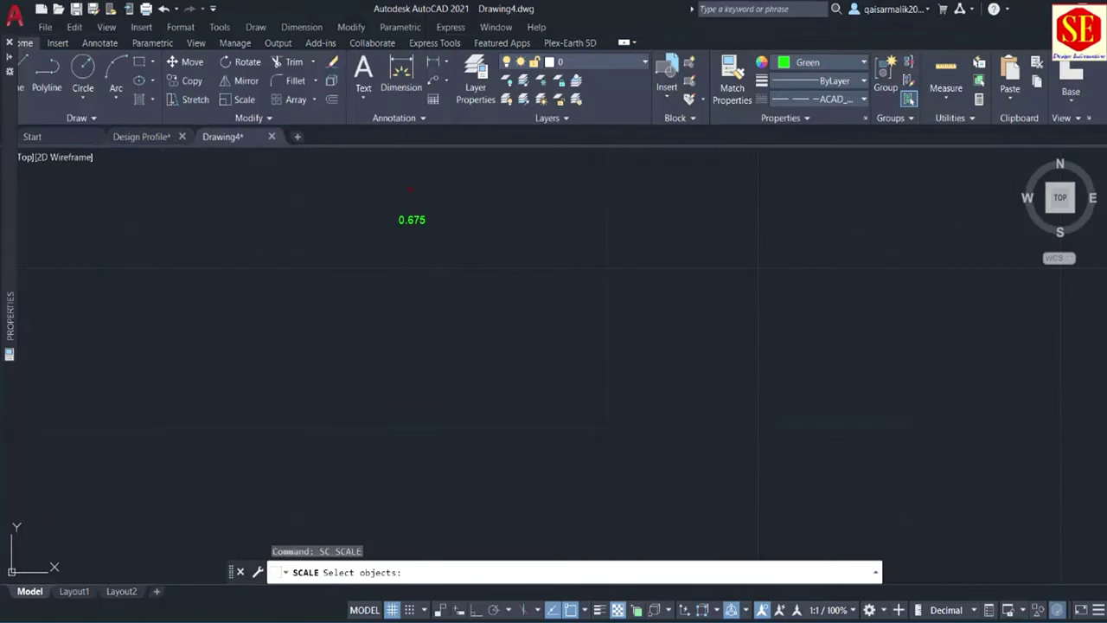
click(411, 219)
key(Return)
click(457, 300)
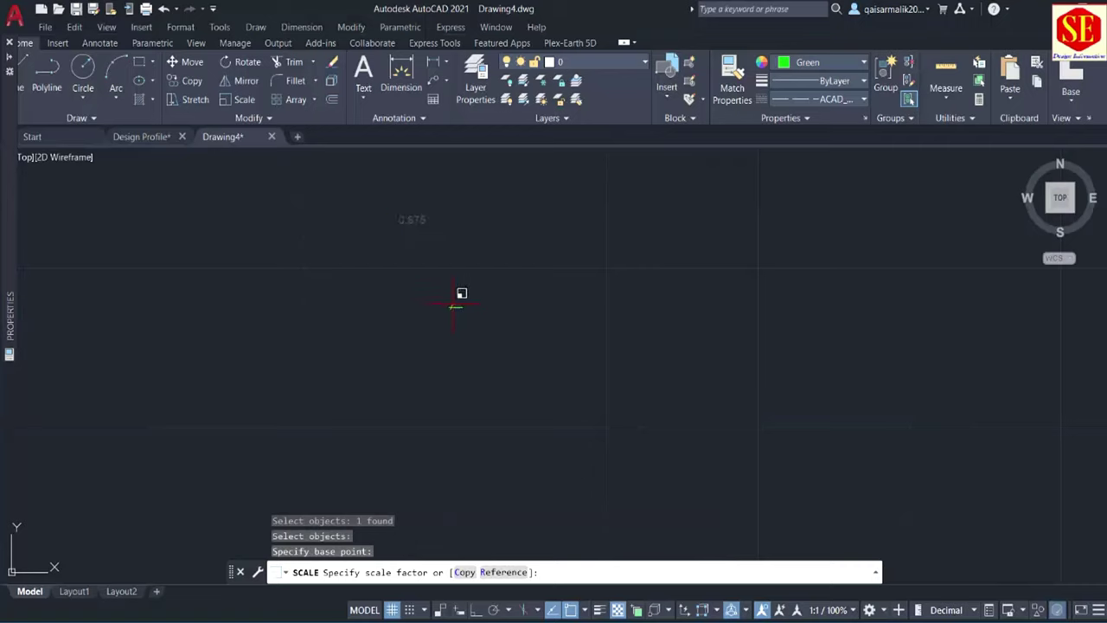
text(1.25)
key(Return)
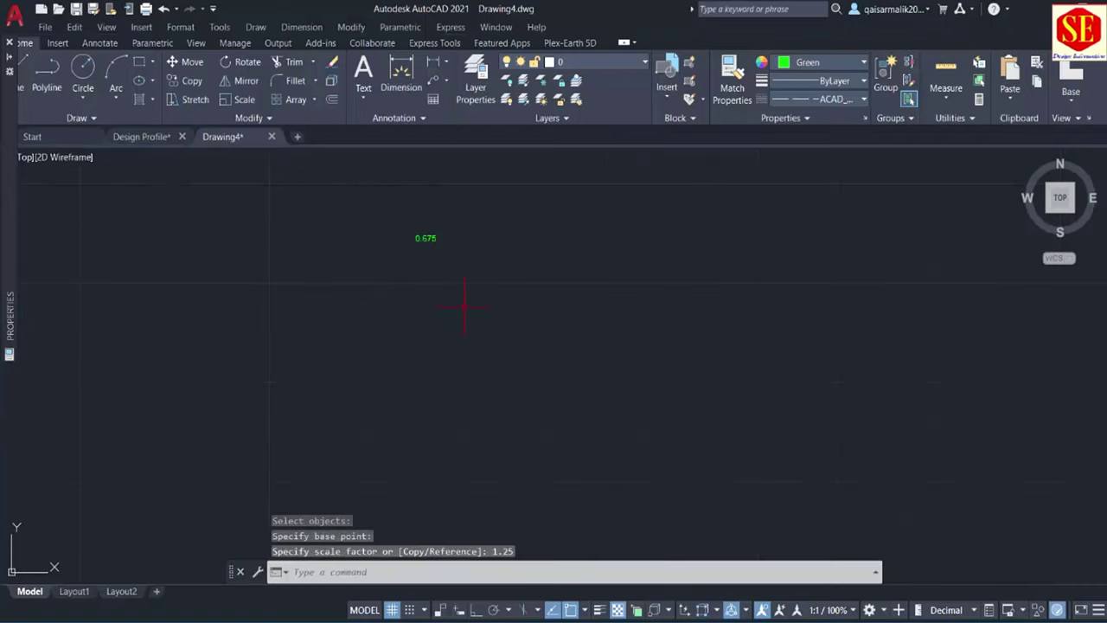
- Scale the 0.675 label again by a factor of 3 and bring the dashed profile into view
text(sc)
key(Return)
click(426, 238)
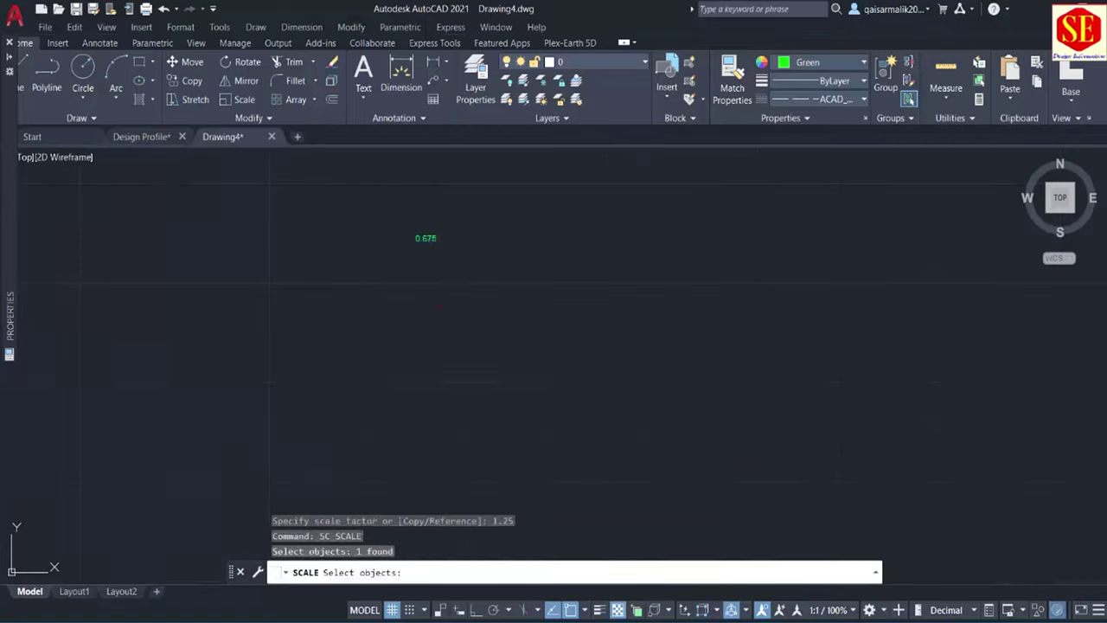
key(Return)
click(467, 273)
scroll(465, 283, down, 2)
text(3)
key(Return)
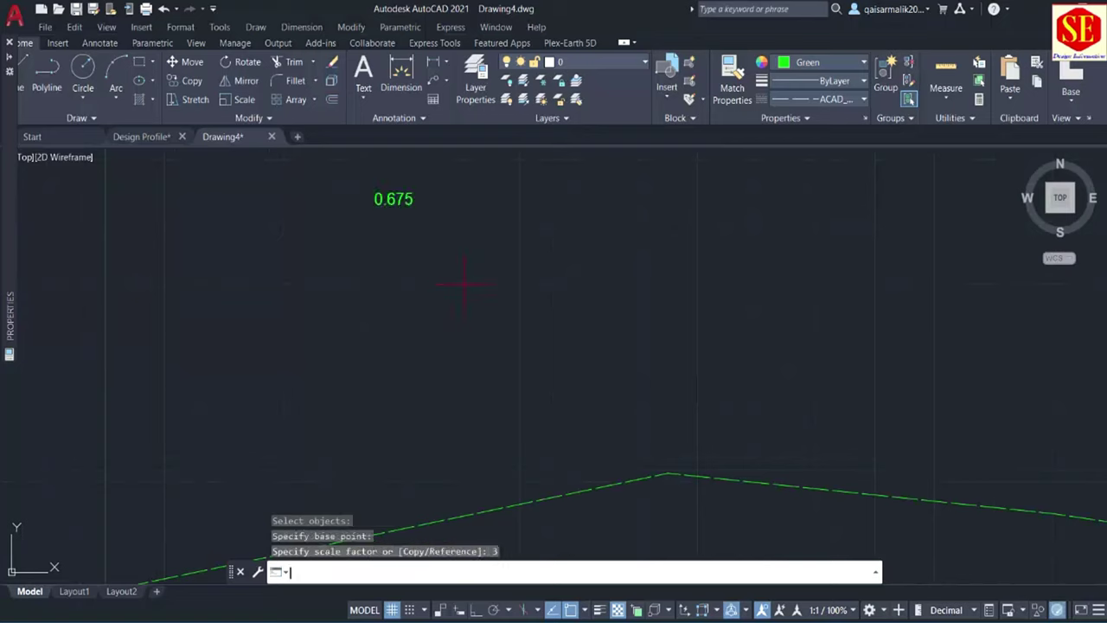
scroll(467, 285, down, 2)
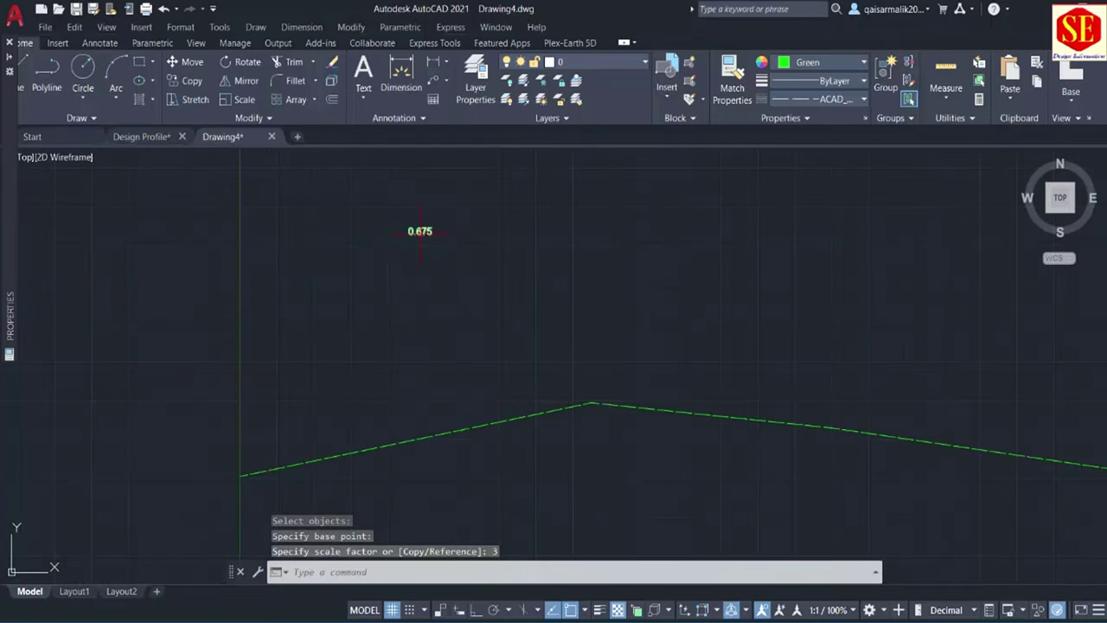
scroll(419, 233, up, 2)
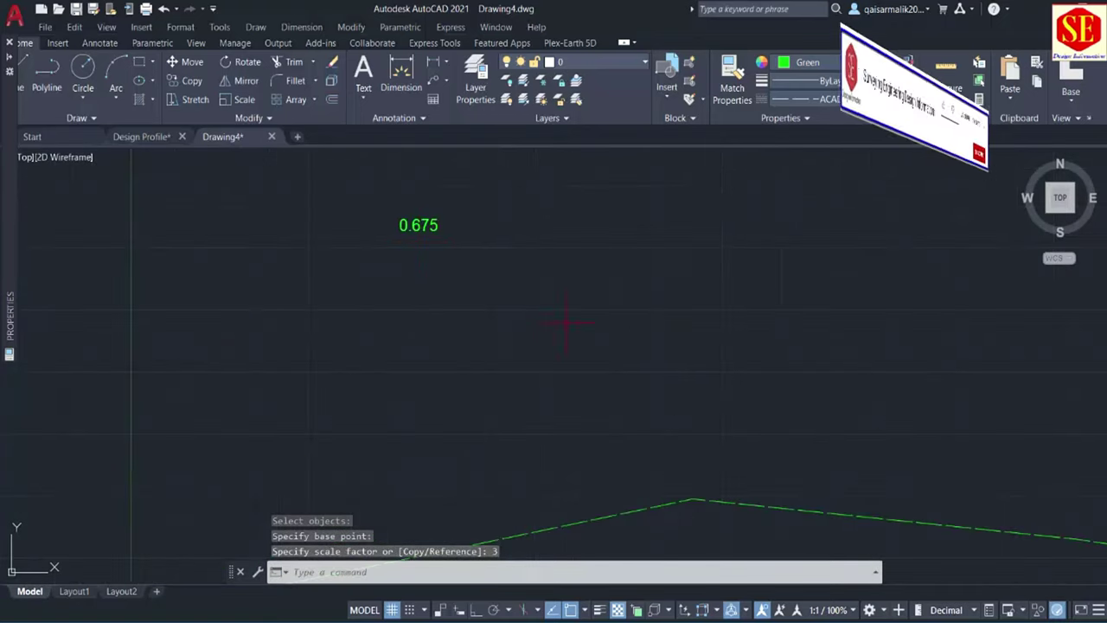
middle_drag(456, 467, 456, 390)
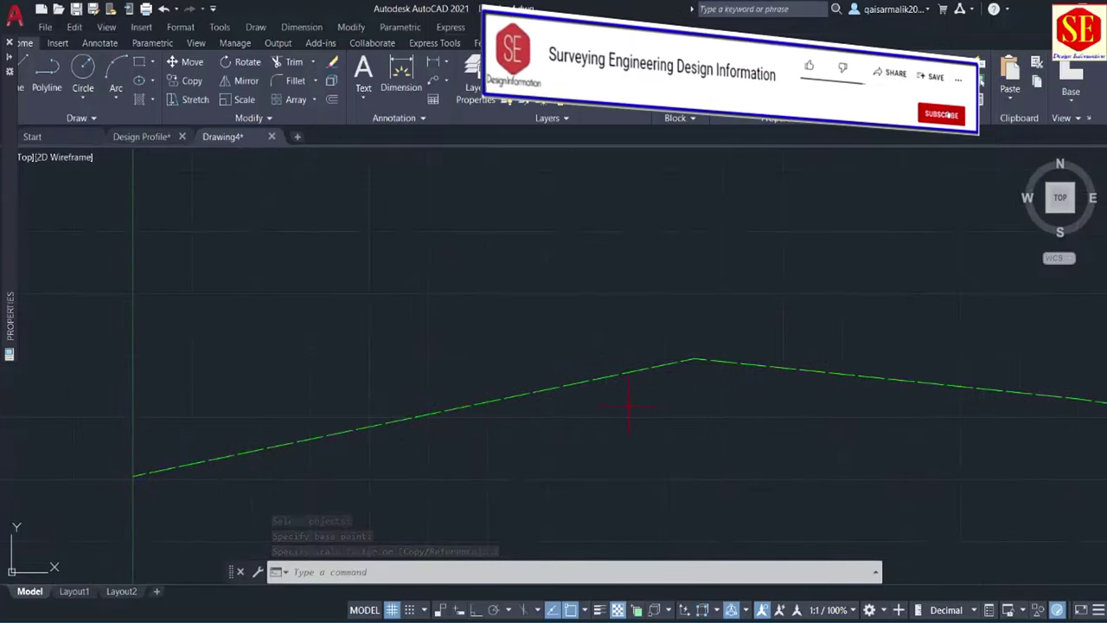
scroll(596, 324, down, 2)
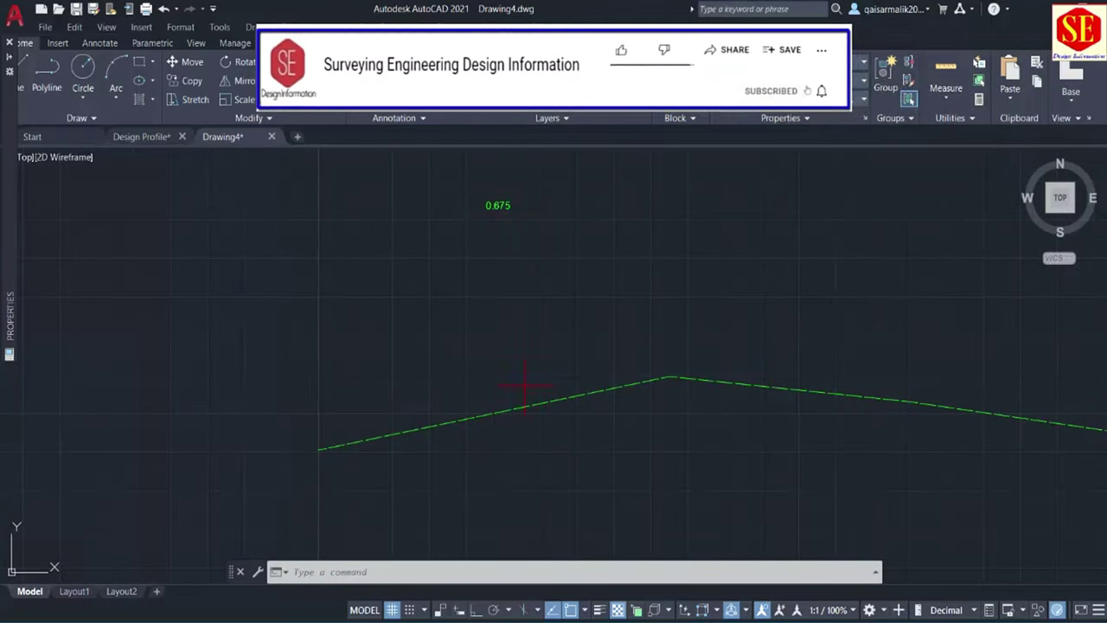
middle_drag(843, 380, 751, 368)
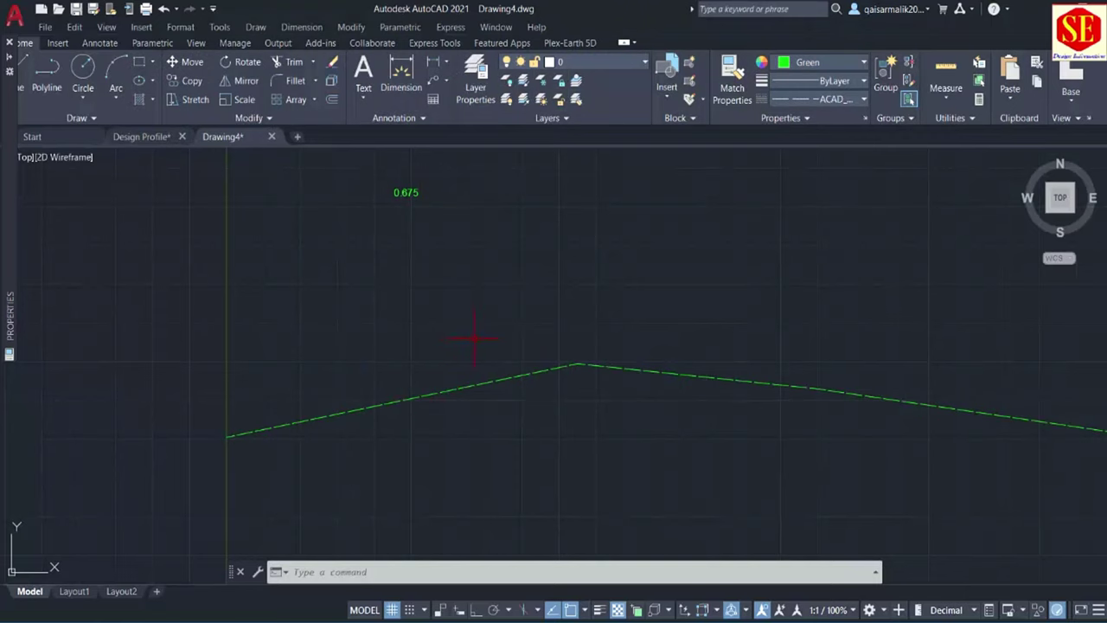
- Choose Red colour, Continuous linetype and 0.30 mm lineweight in the Properties panel
click(826, 69)
click(780, 217)
click(819, 99)
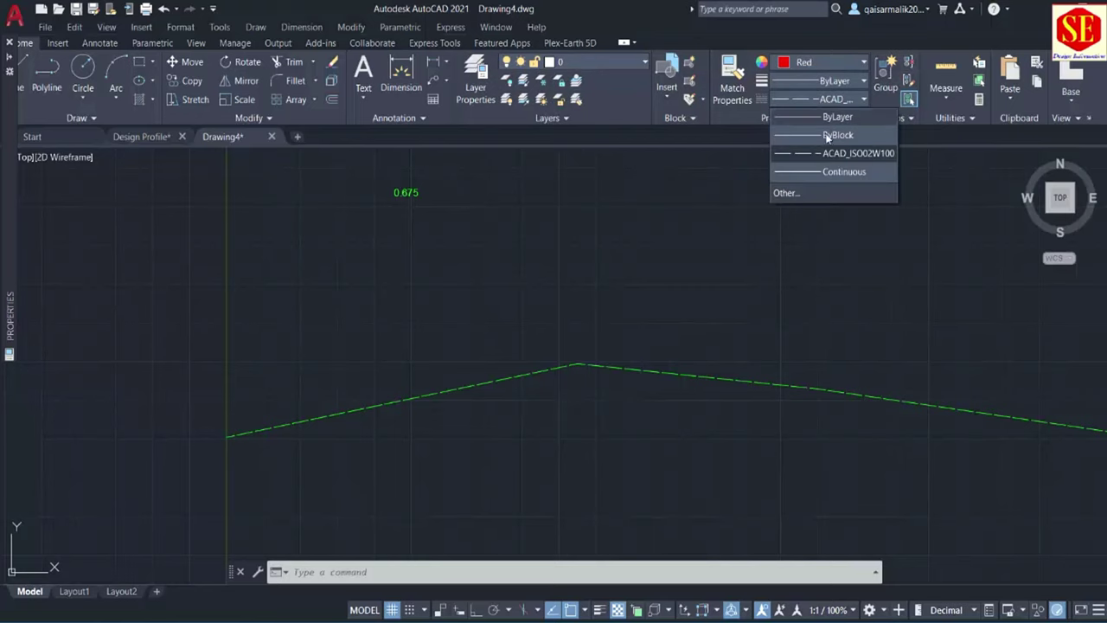
click(805, 172)
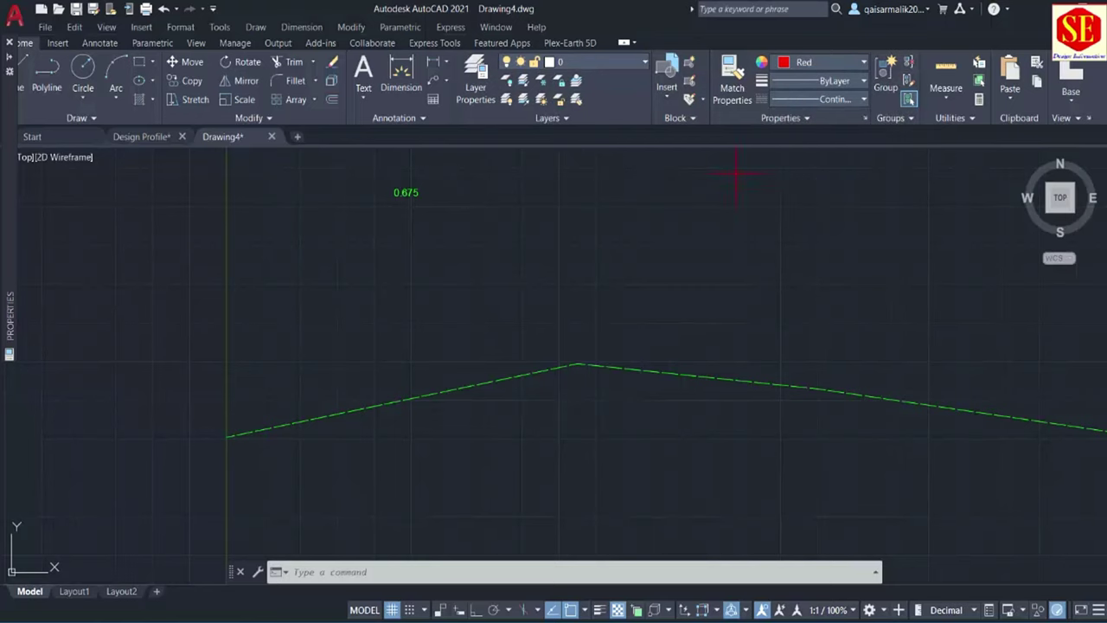
click(807, 83)
scroll(814, 264, down, 1)
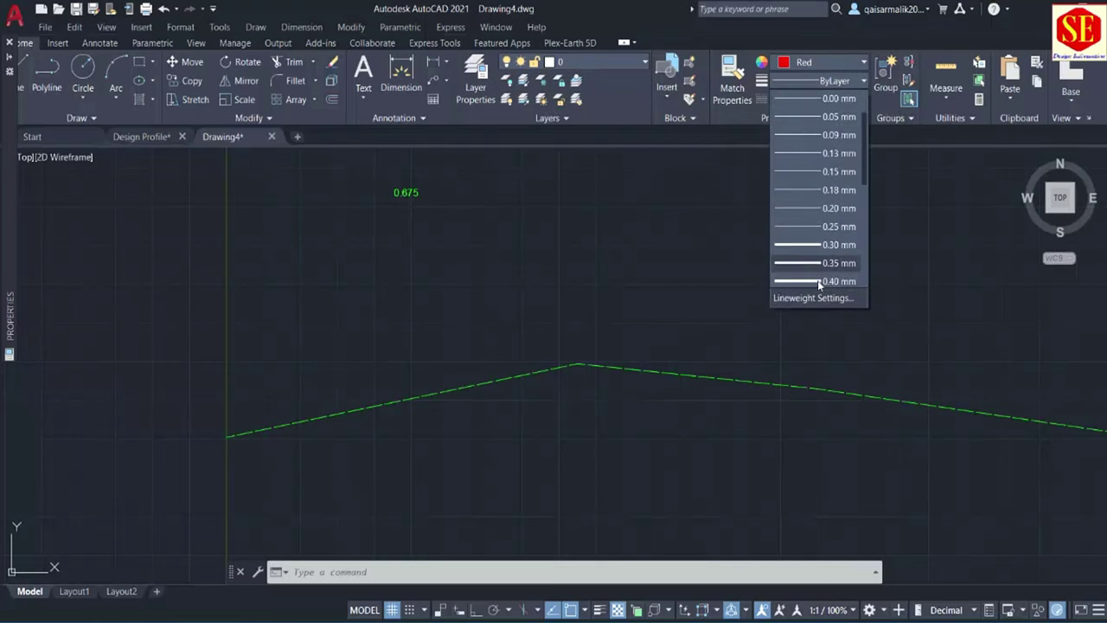
click(818, 246)
middle_drag(499, 327, 528, 307)
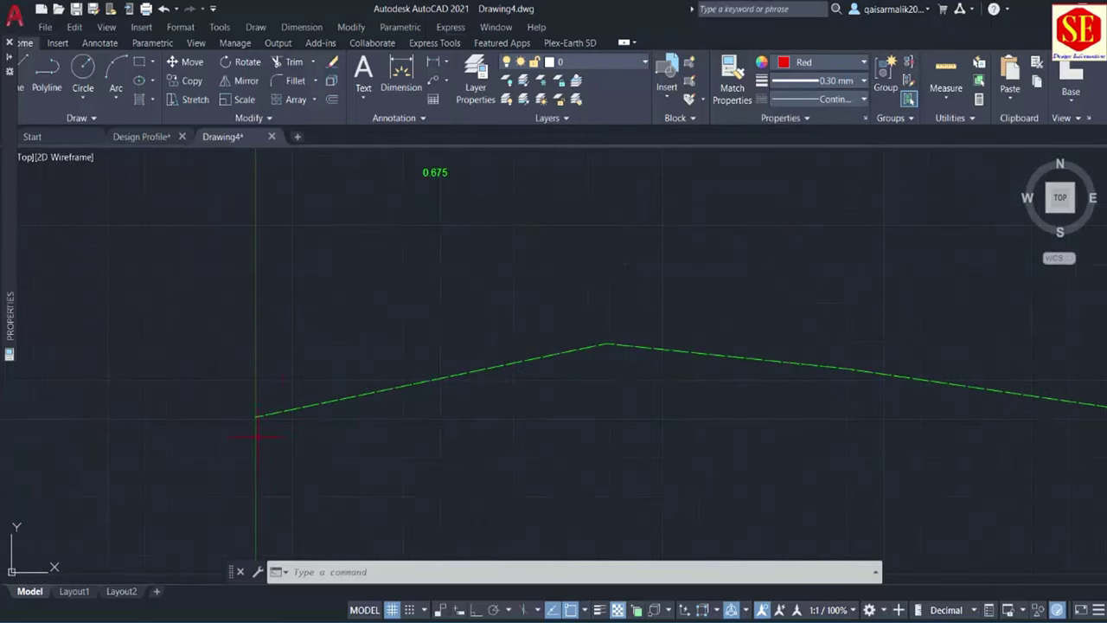
- Start a polyline at the profile's left end, cancel it, and inspect the green dashed profile
text(PL)
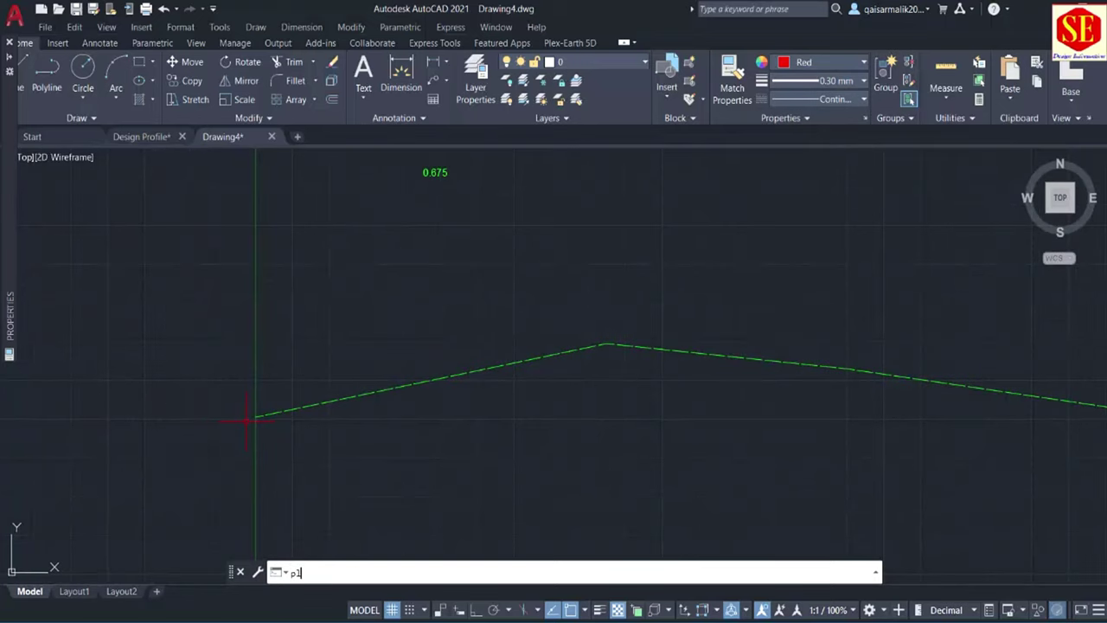
key(Return)
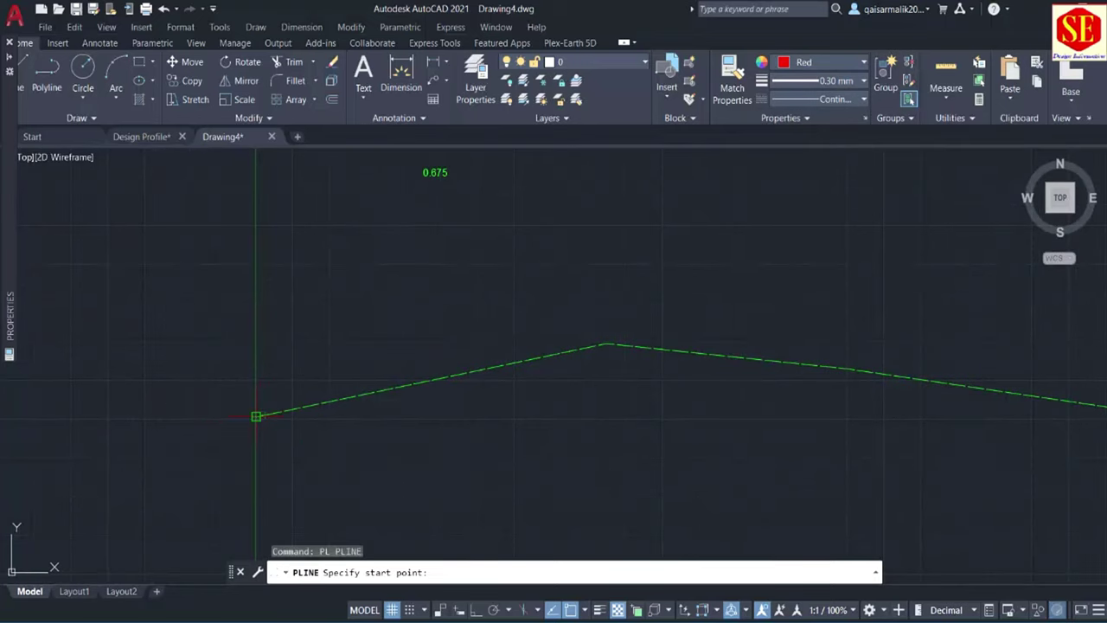
click(256, 416)
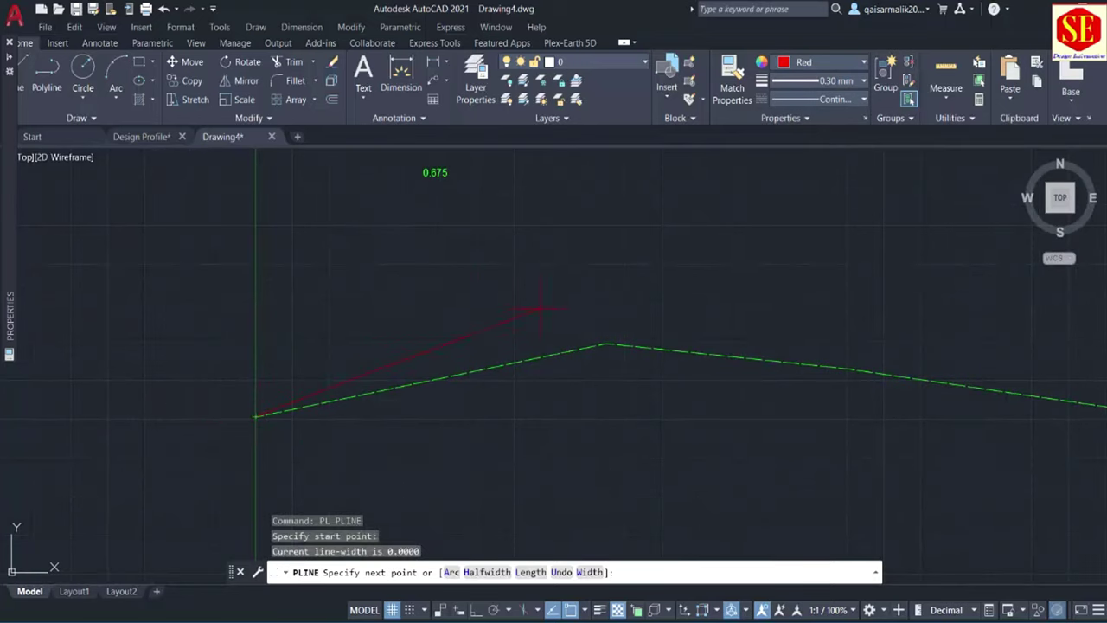
key(Escape)
click(587, 346)
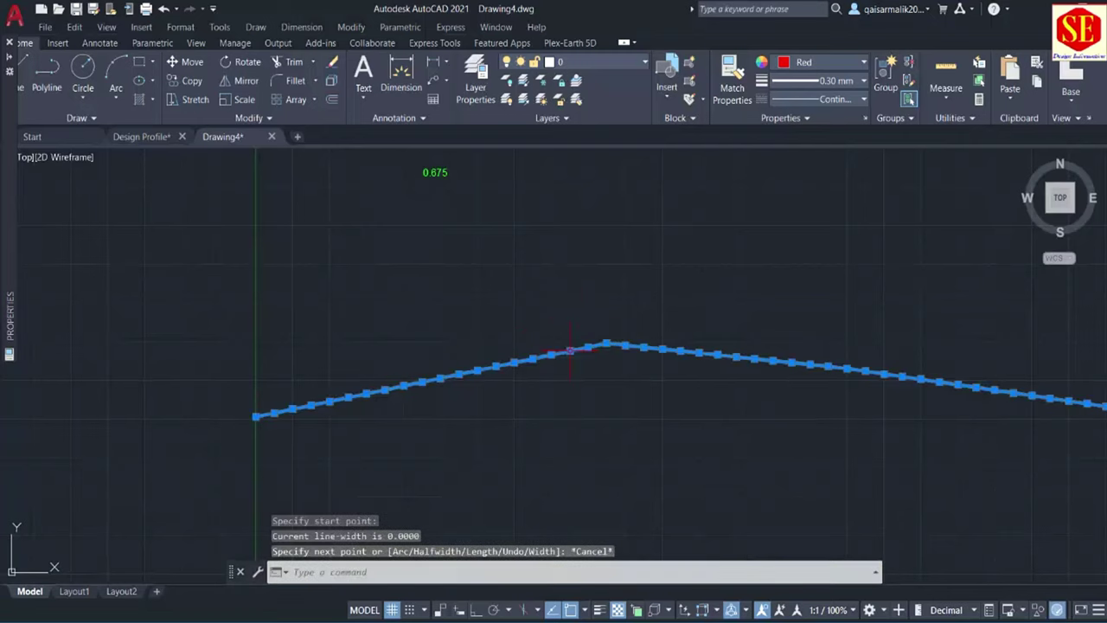
middle_drag(615, 346, 566, 381)
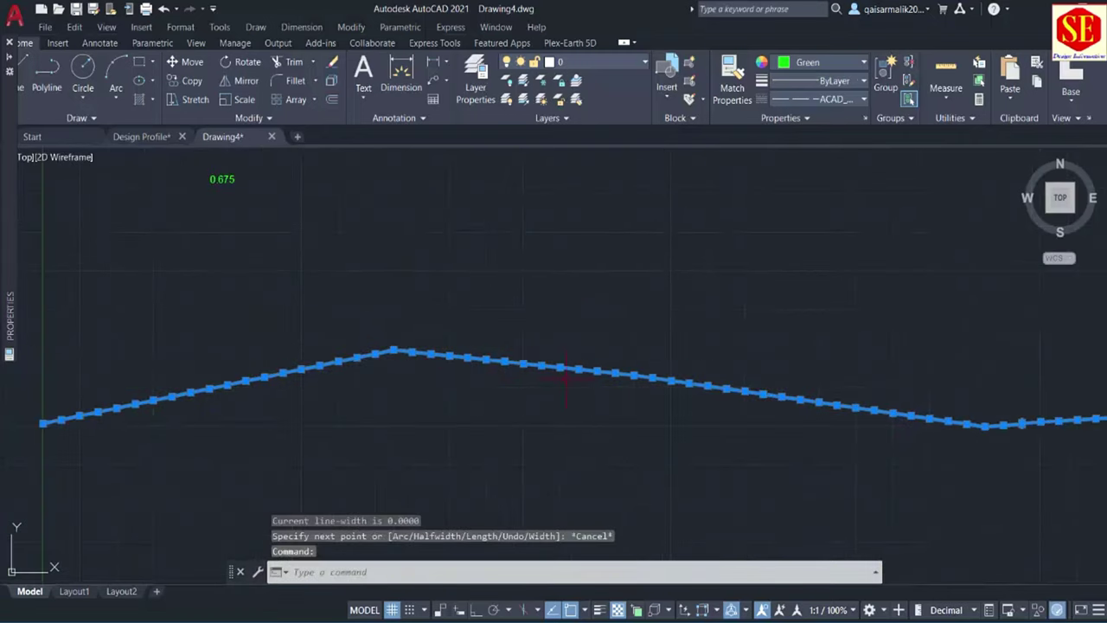
middle_drag(878, 407, 617, 383)
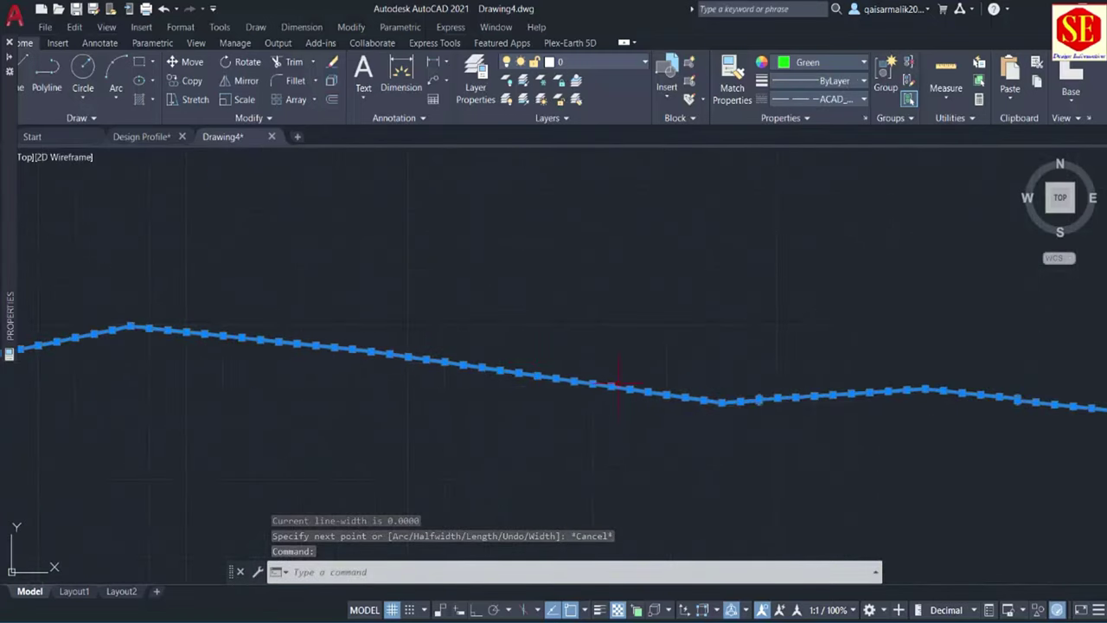
scroll(827, 374, down, 1)
key(Escape)
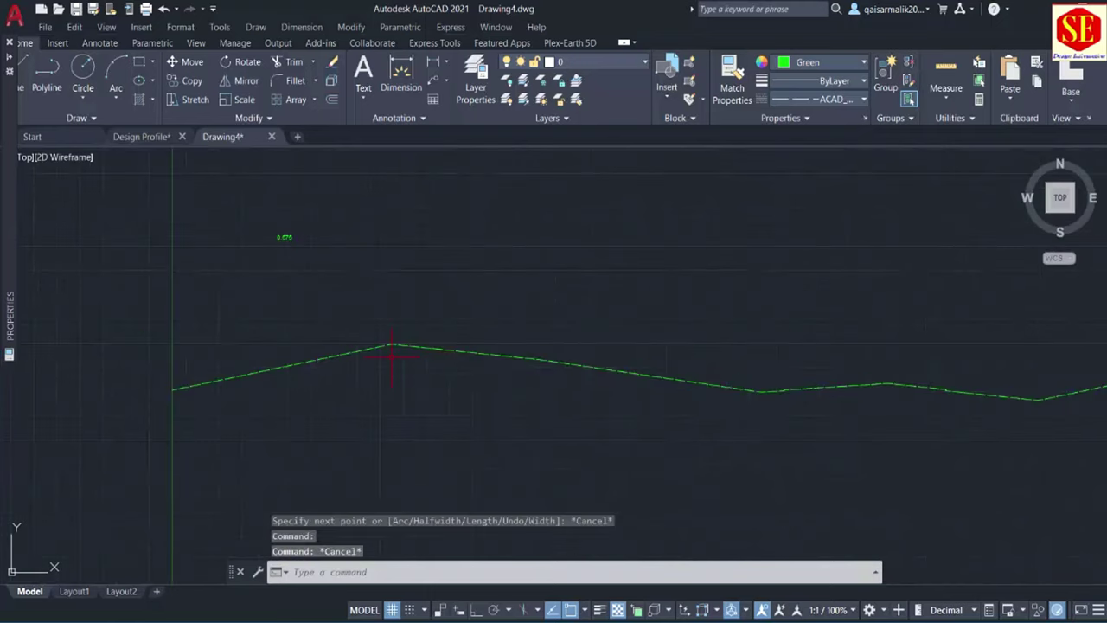
scroll(389, 355, up, 2)
mouse_move(383, 354)
middle_down()
mouse_move(369, 349)
mouse_move(397, 339)
middle_up()
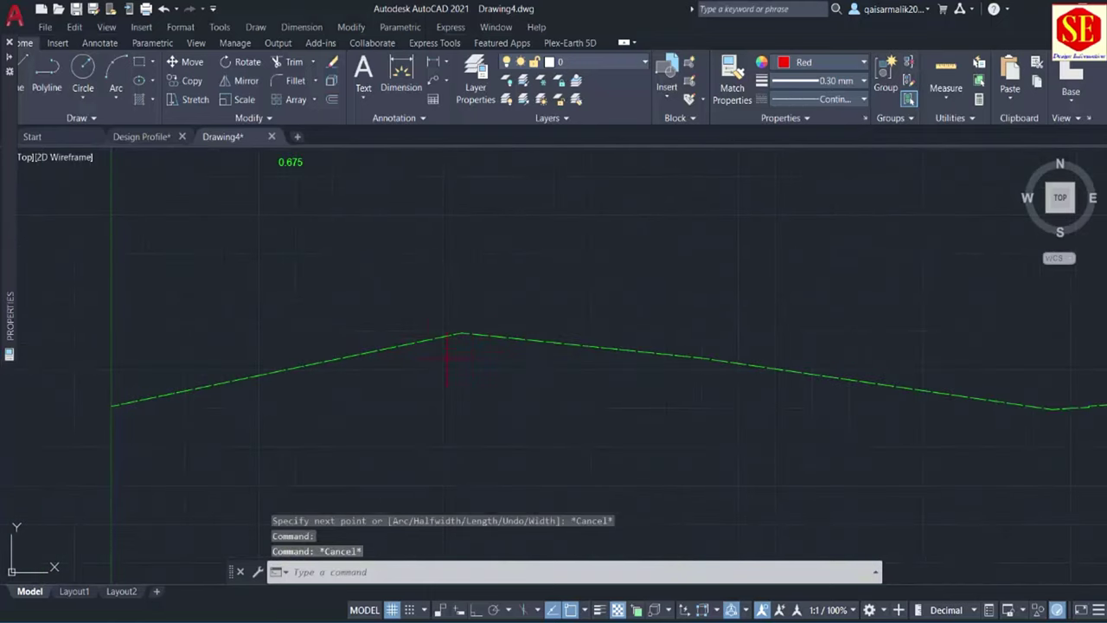
scroll(446, 346, up, 1)
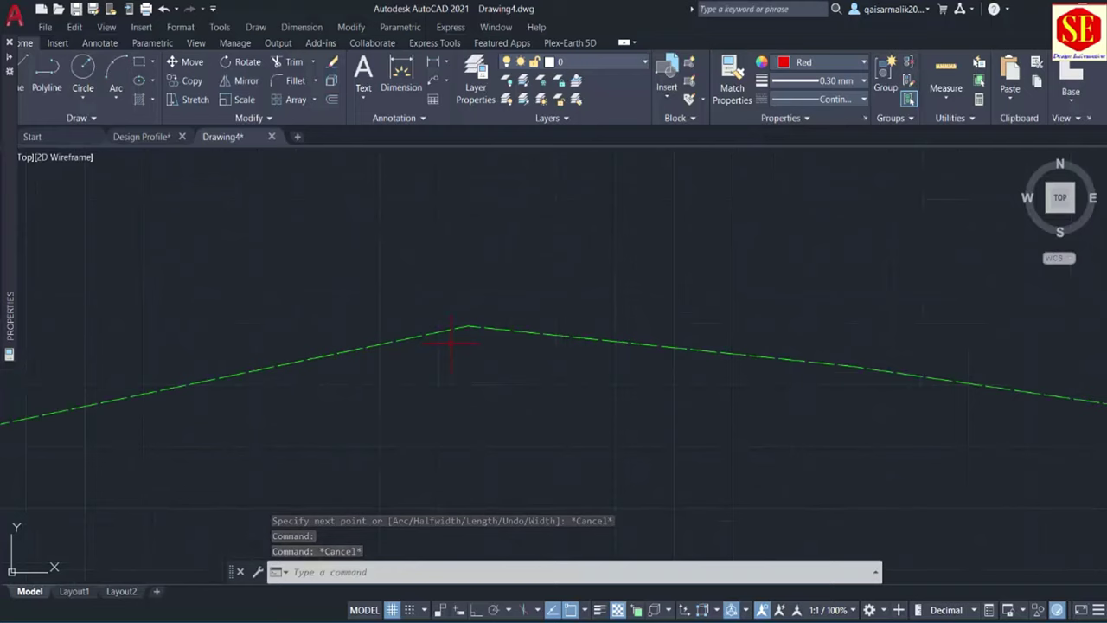
- Start a polyline at the green profile's peak and turn Ortho on with F8
text(pl)
key(Return)
click(468, 326)
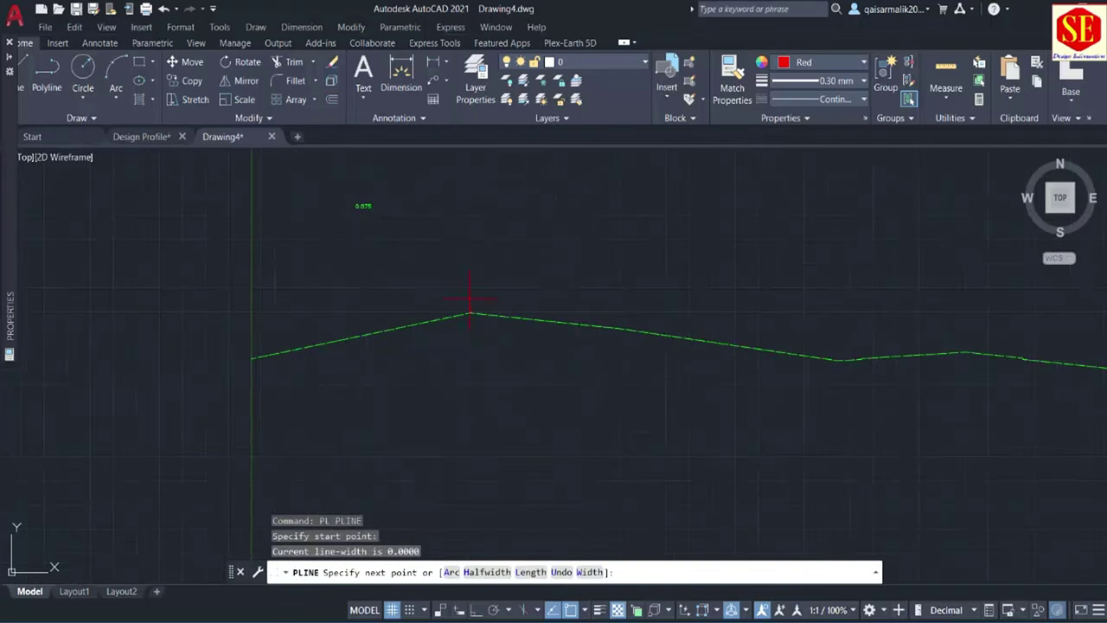
middle_drag(470, 239, 465, 293)
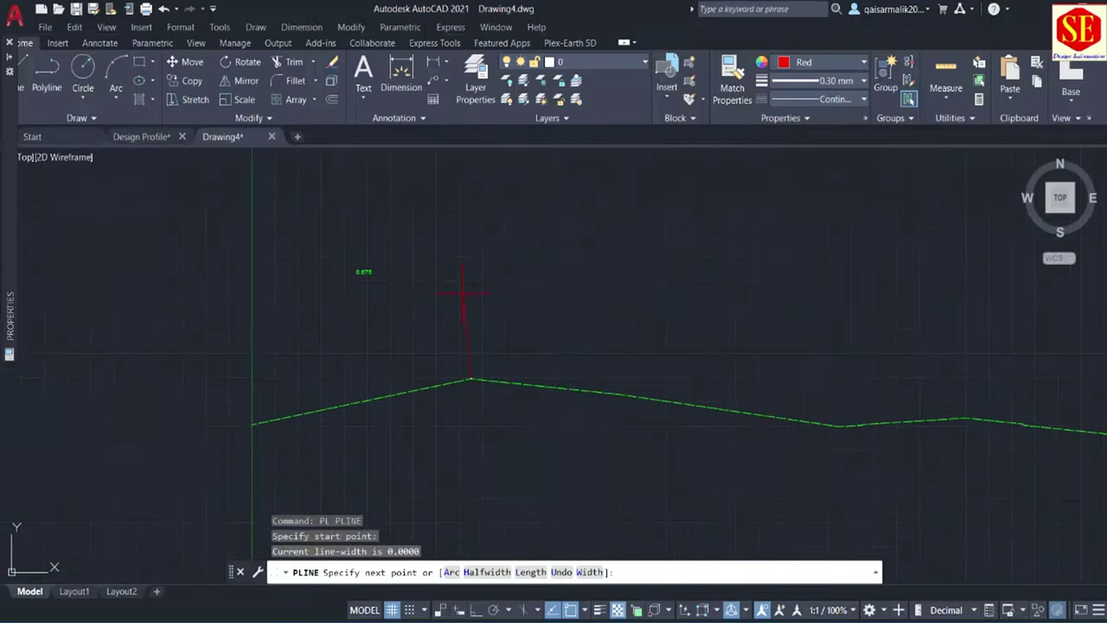
key(F8)
scroll(459, 303, up, 2)
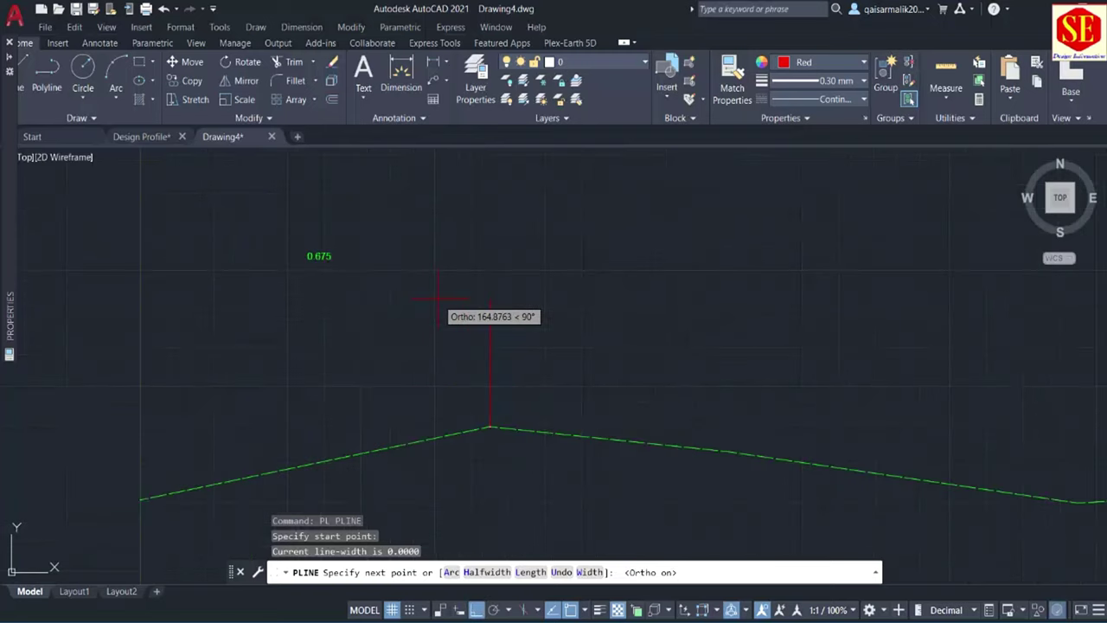
scroll(318, 259, up, 2)
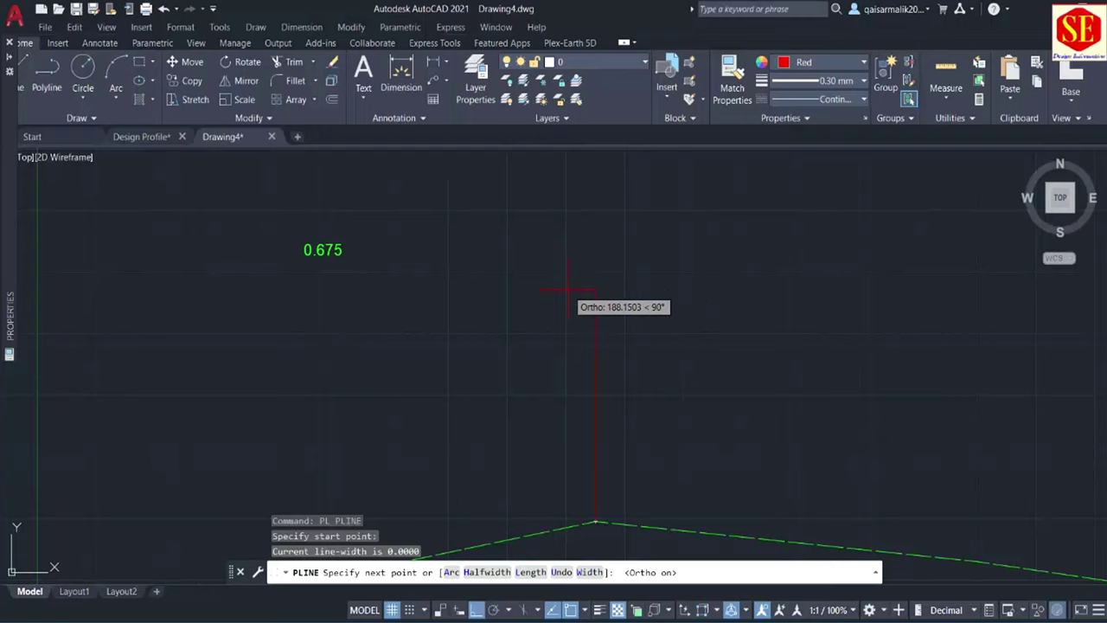
- Multiply 0.675 by 10 in Calculator to get 6.75, then return to AutoCAD
key(alt+Tab)
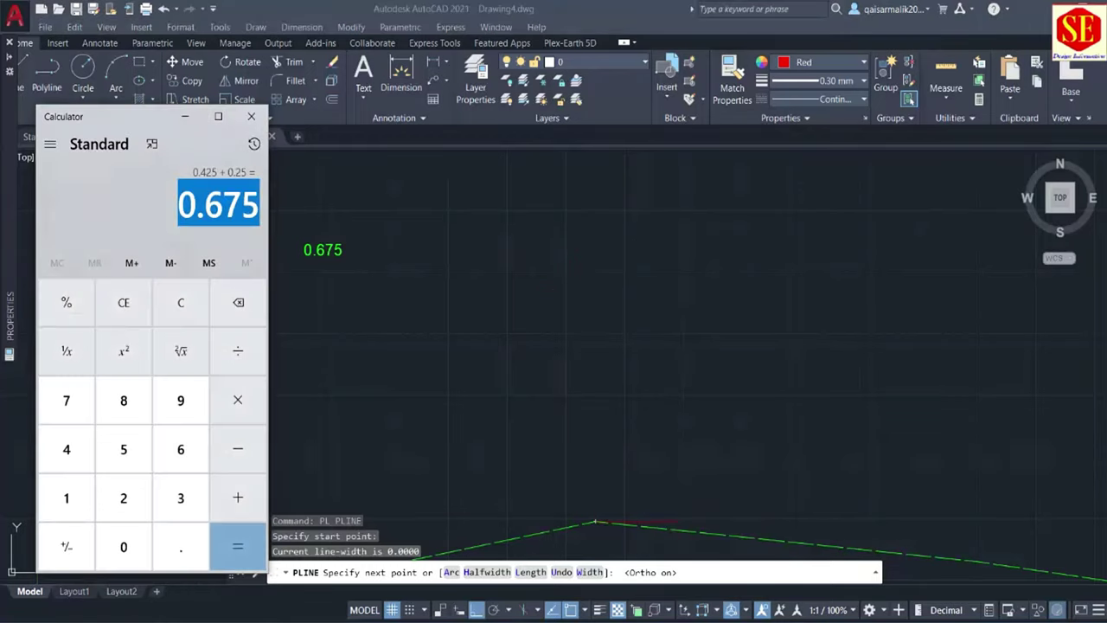
click(237, 400)
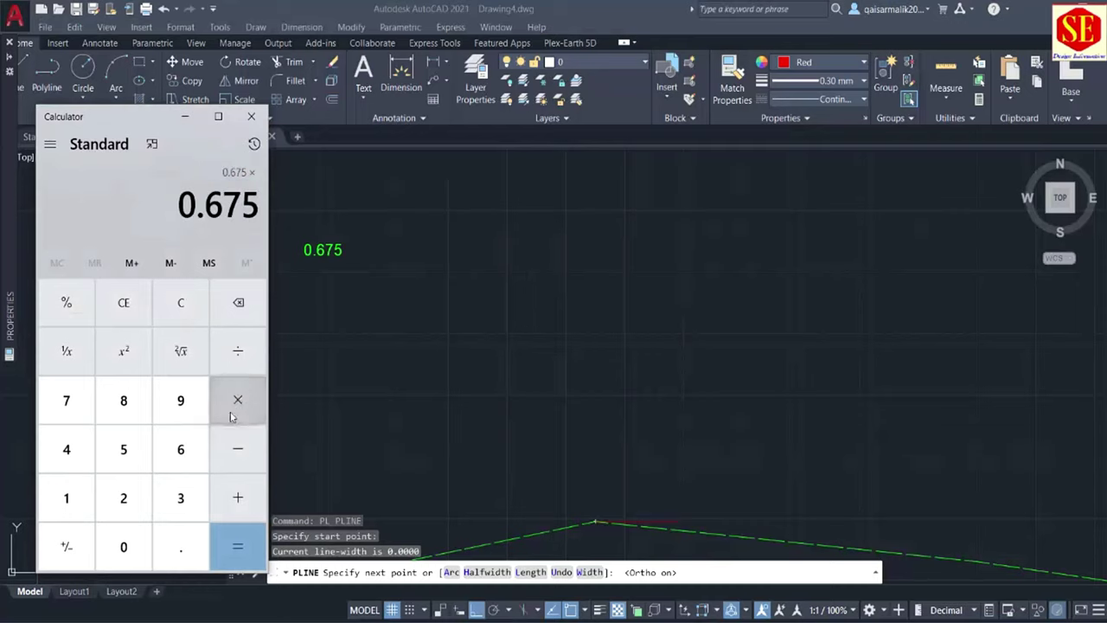
click(67, 499)
click(122, 546)
click(237, 546)
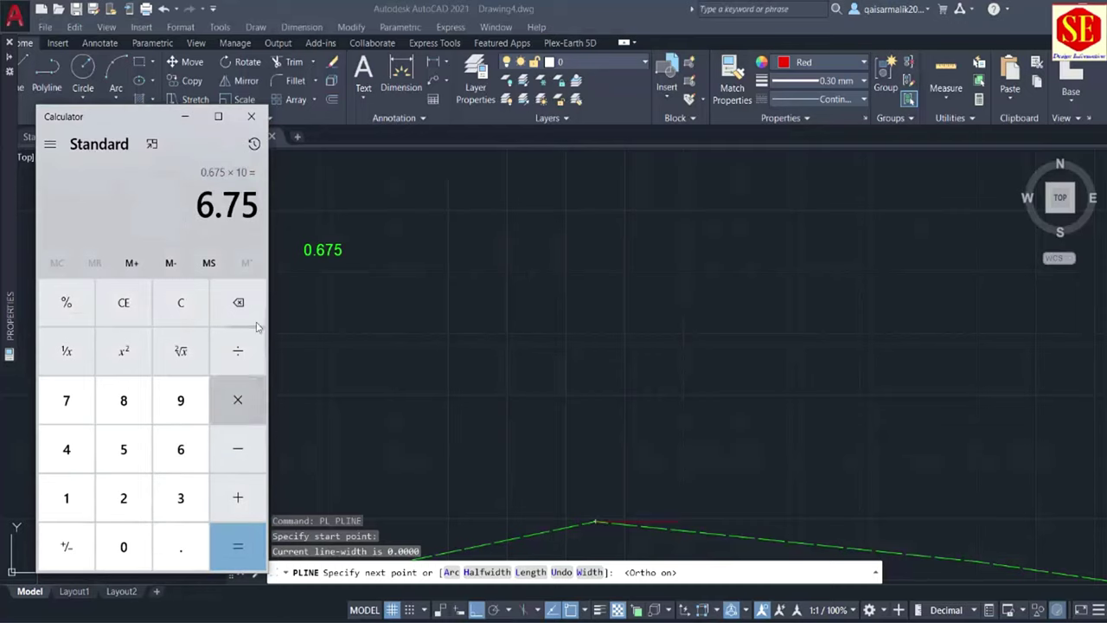
key(alt+Tab)
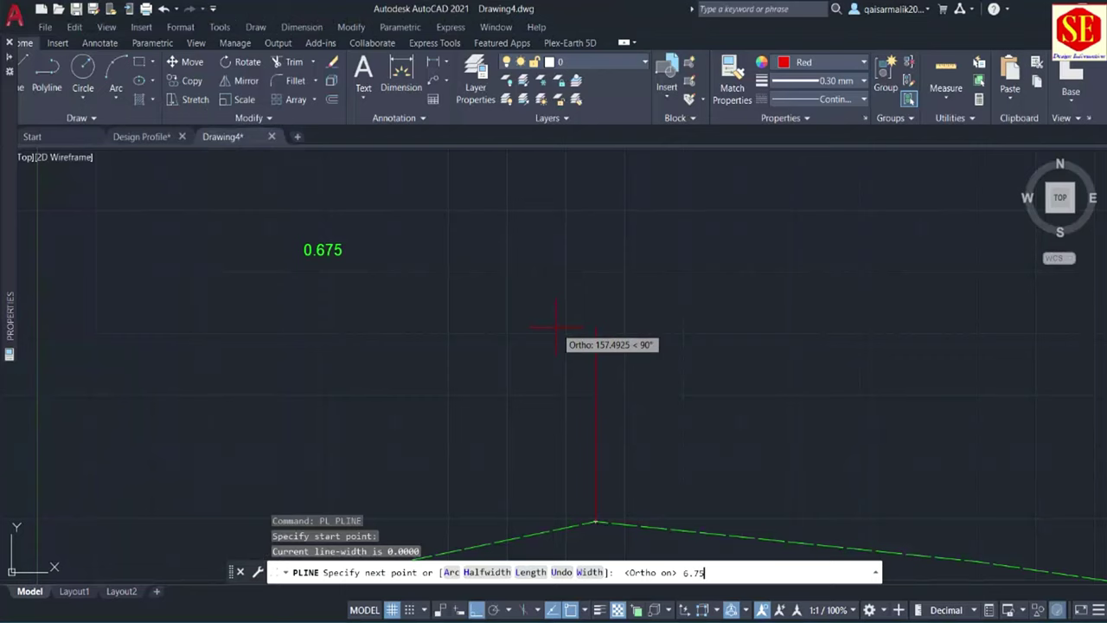
- Draw the red polyline's 6.75-unit vertical segment up from the profile's peak
key(Return)
key(Return)
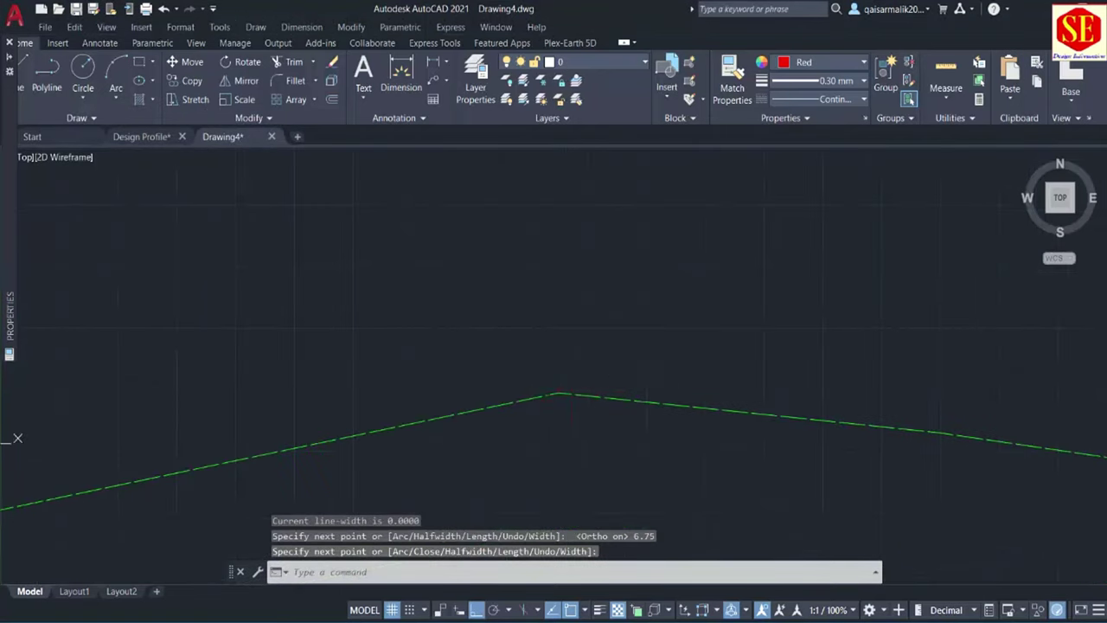
middle_drag(486, 370, 543, 385)
scroll(618, 375, up, 2)
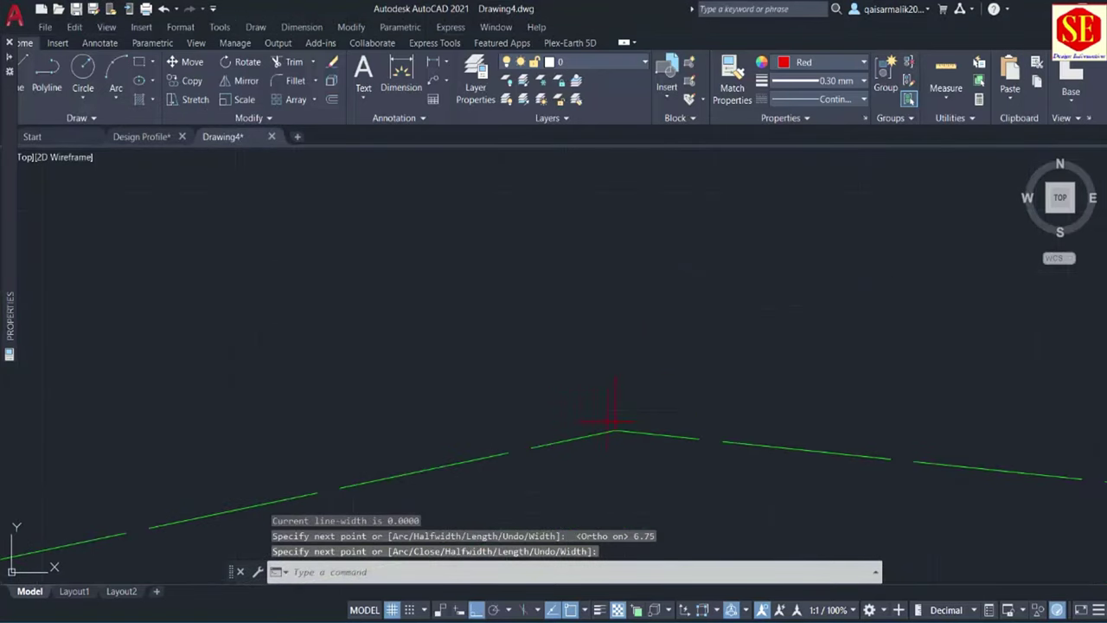
scroll(614, 422, down, 1)
- Copy the vertical line from the peak to the next low vertex of the profile
text(c)
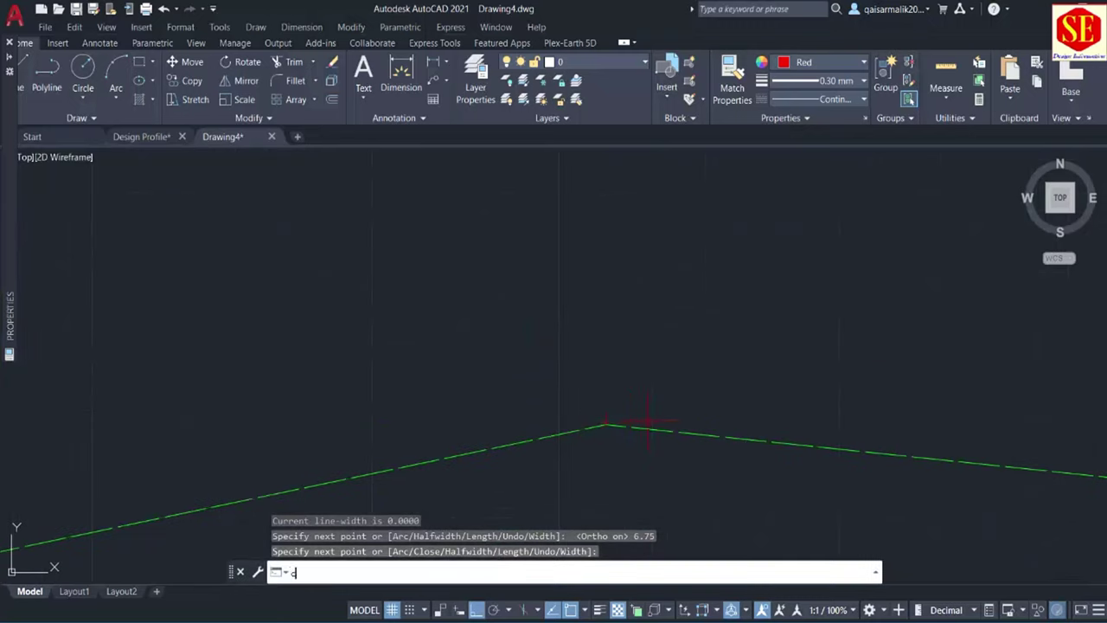
text(o)
key(Return)
click(607, 444)
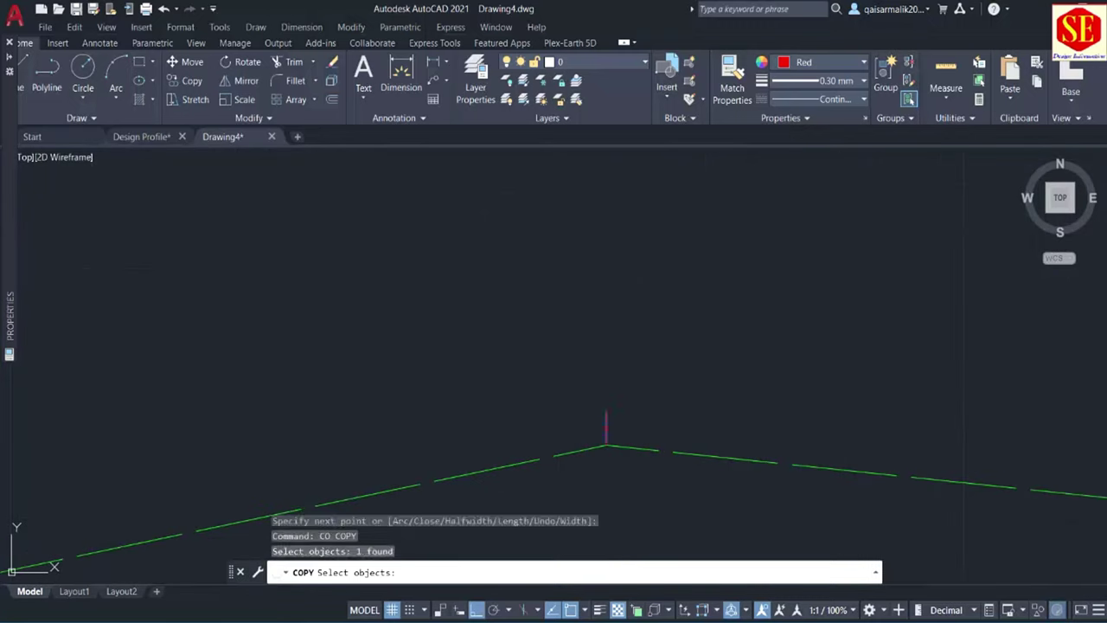
key(Return)
click(607, 444)
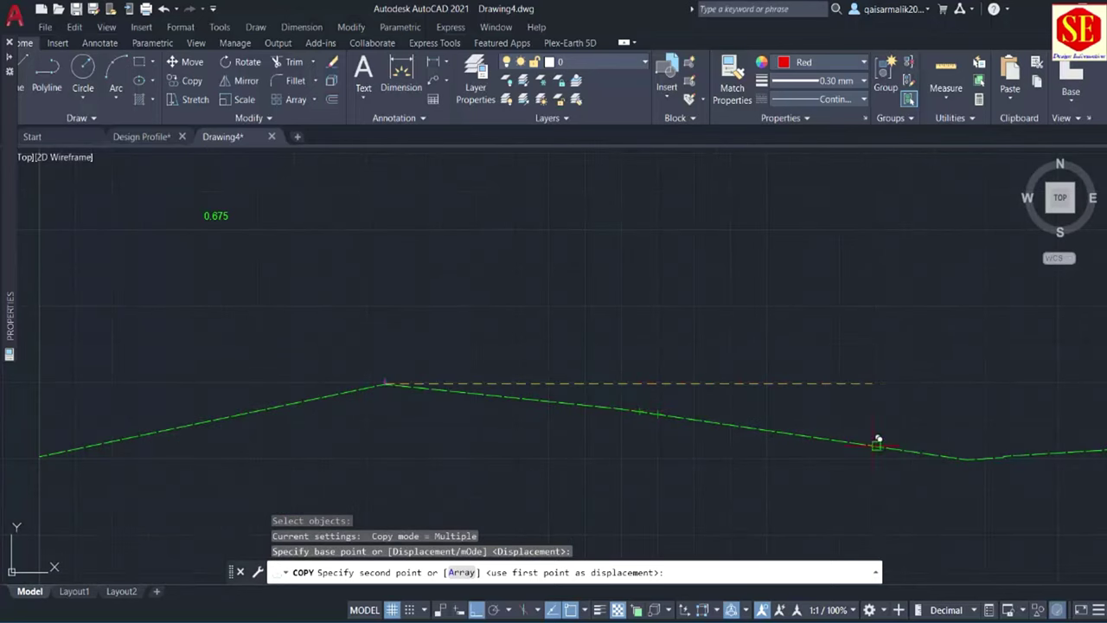
click(966, 458)
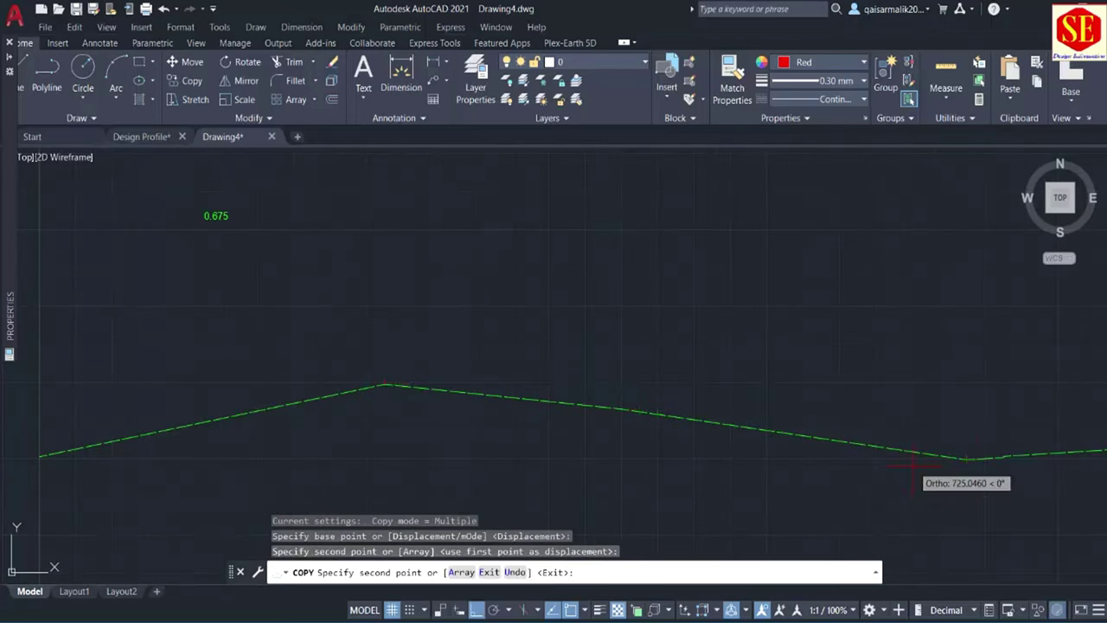
key(Escape)
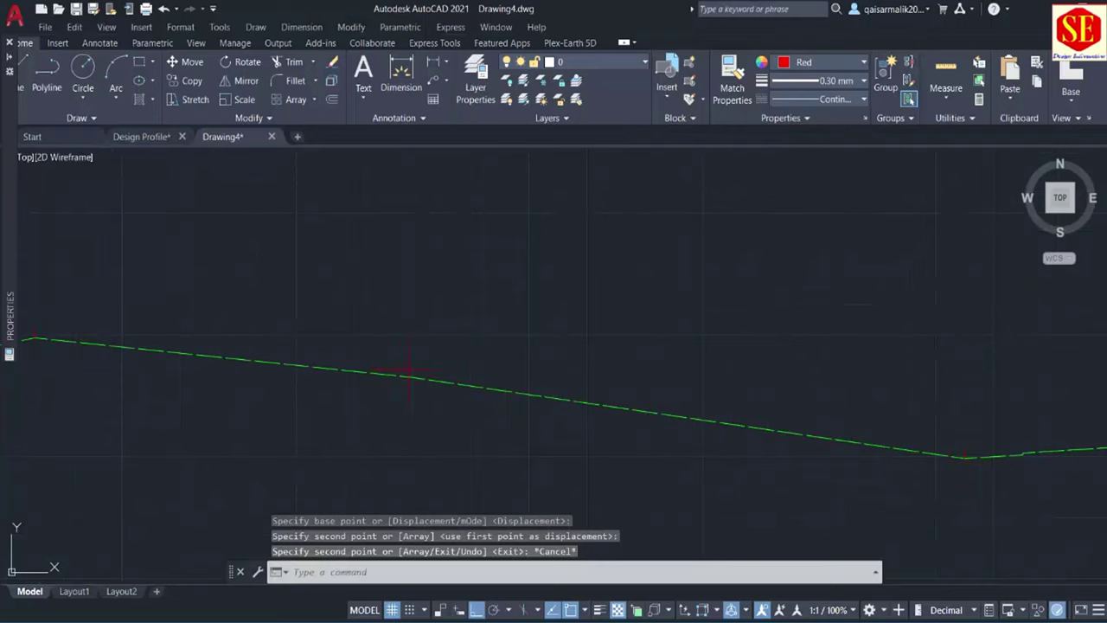
middle_drag(967, 459, 910, 435)
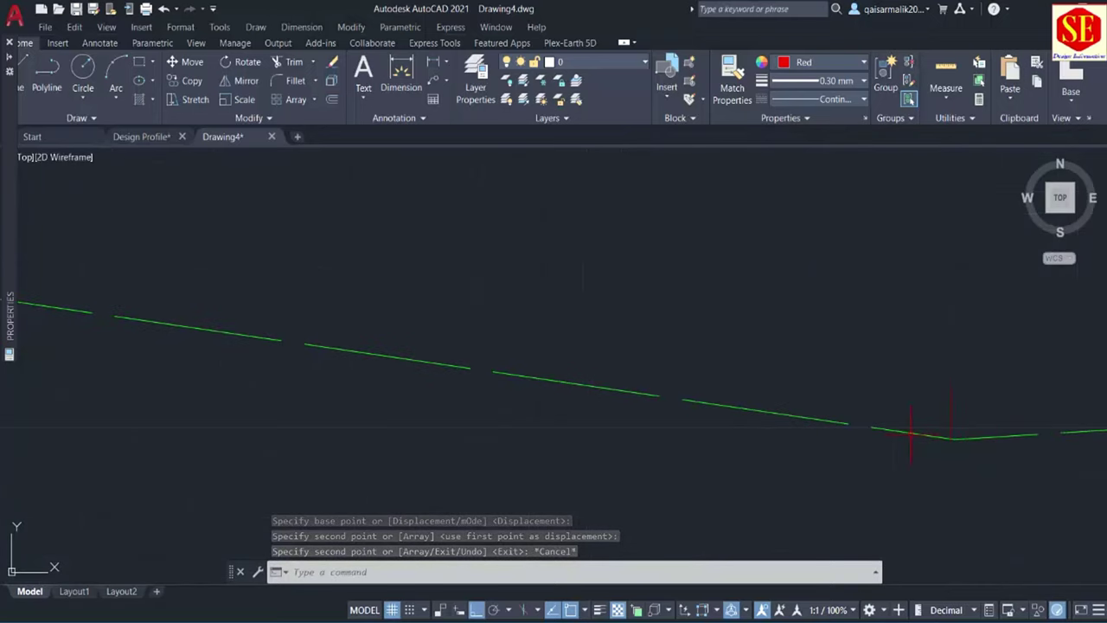
scroll(926, 433, down, 3)
middle_drag(381, 433, 667, 389)
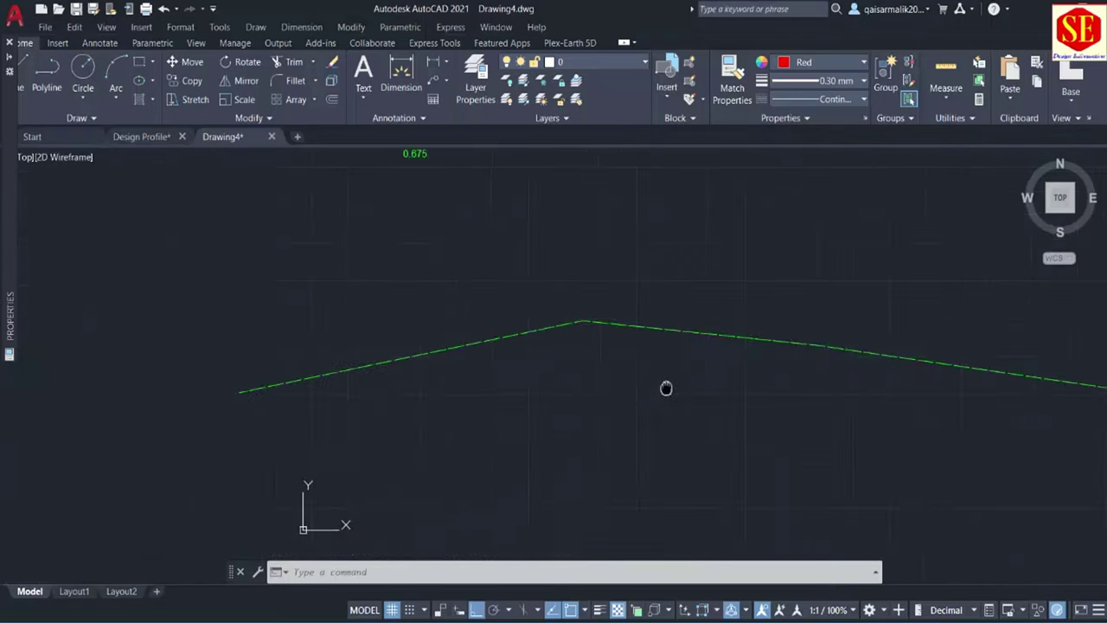
- Draw a red polyline snapped to the green line's left endpoint, peak, and next low vertex
middle_drag(799, 381, 579, 346)
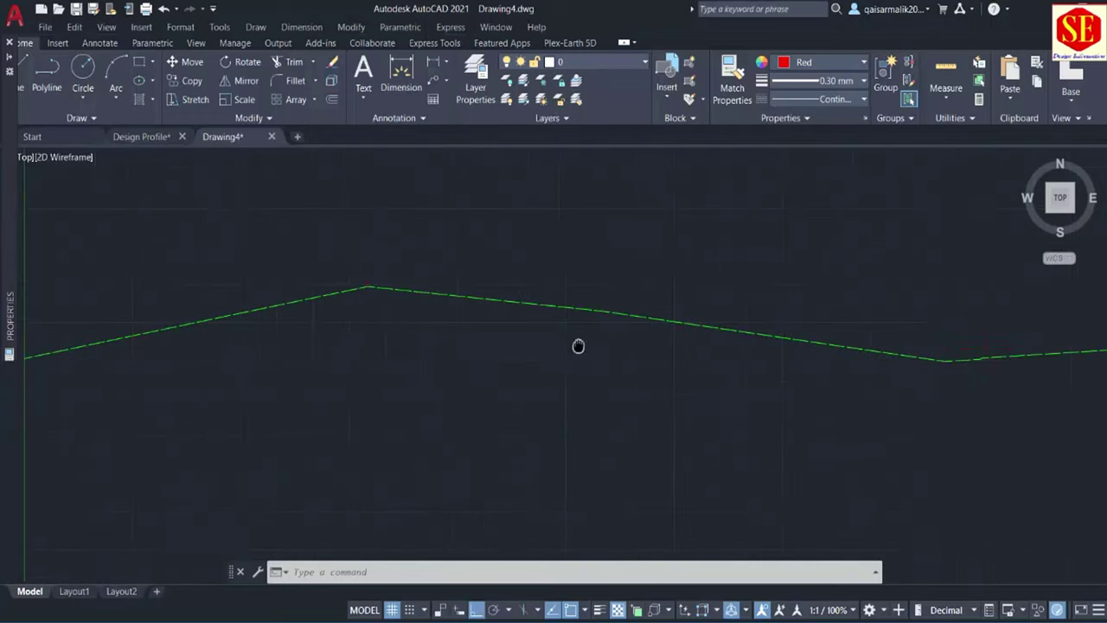
middle_drag(473, 370, 806, 384)
middle_drag(224, 461, 465, 399)
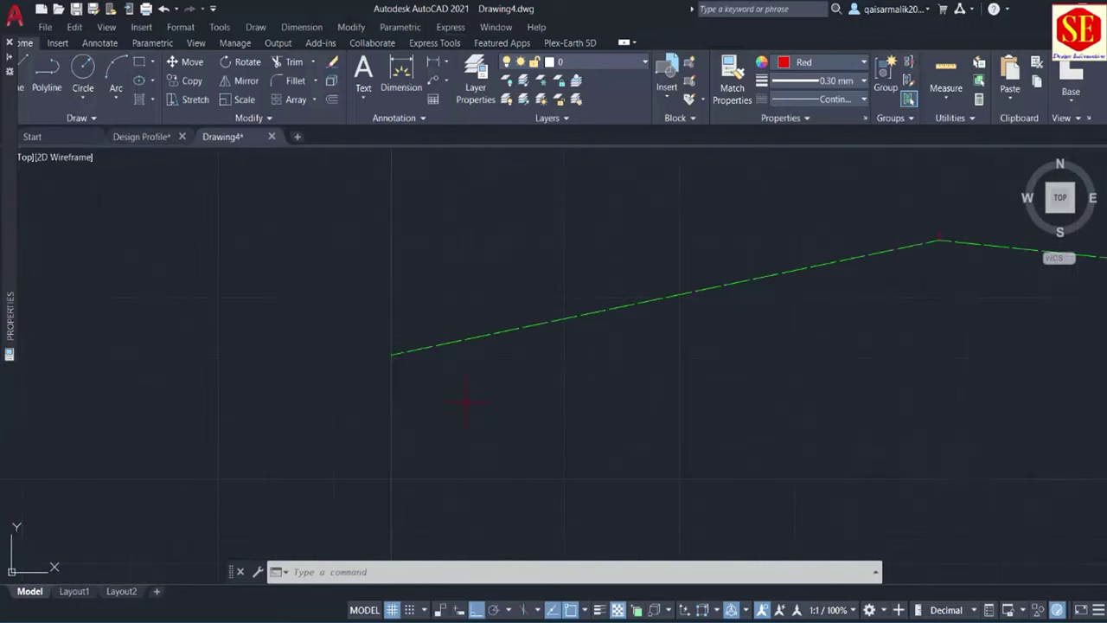
text(p)
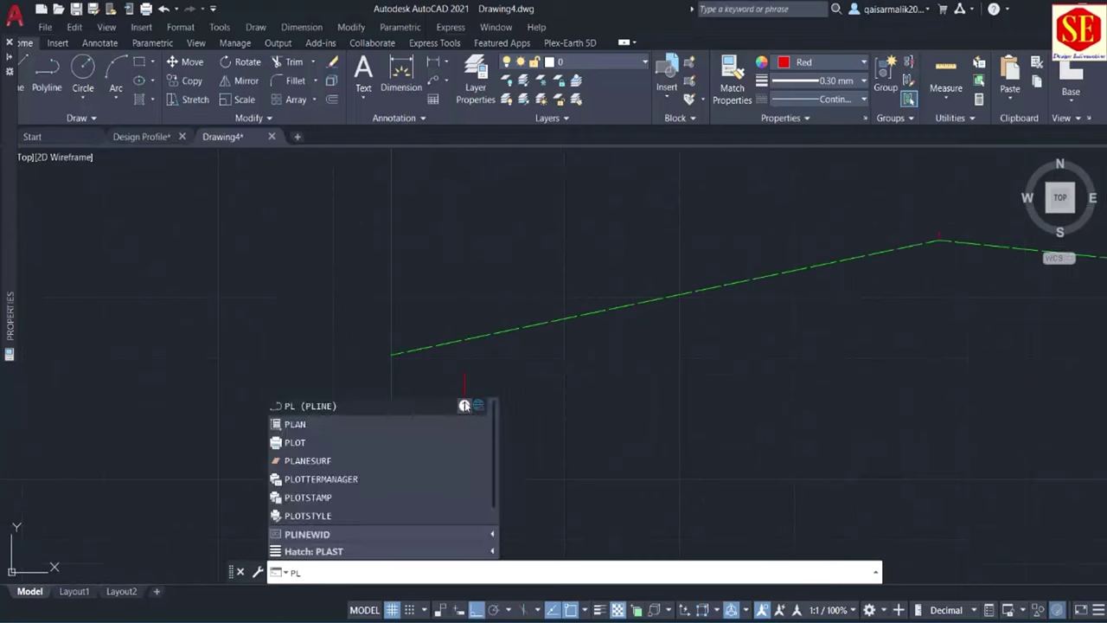
key(Return)
click(392, 355)
mouse_move(392, 355)
middle_down()
mouse_move(126, 423)
mouse_move(166, 424)
middle_up()
click(713, 289)
middle_drag(715, 291, 417, 287)
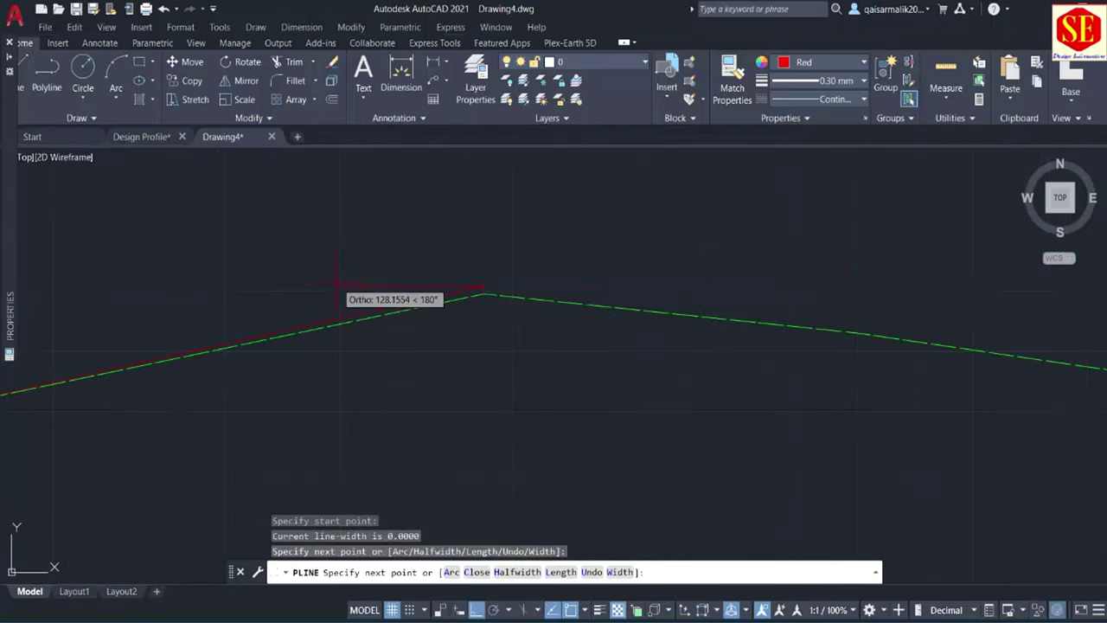
middle_drag(843, 279, 509, 288)
middle_drag(995, 383, 989, 422)
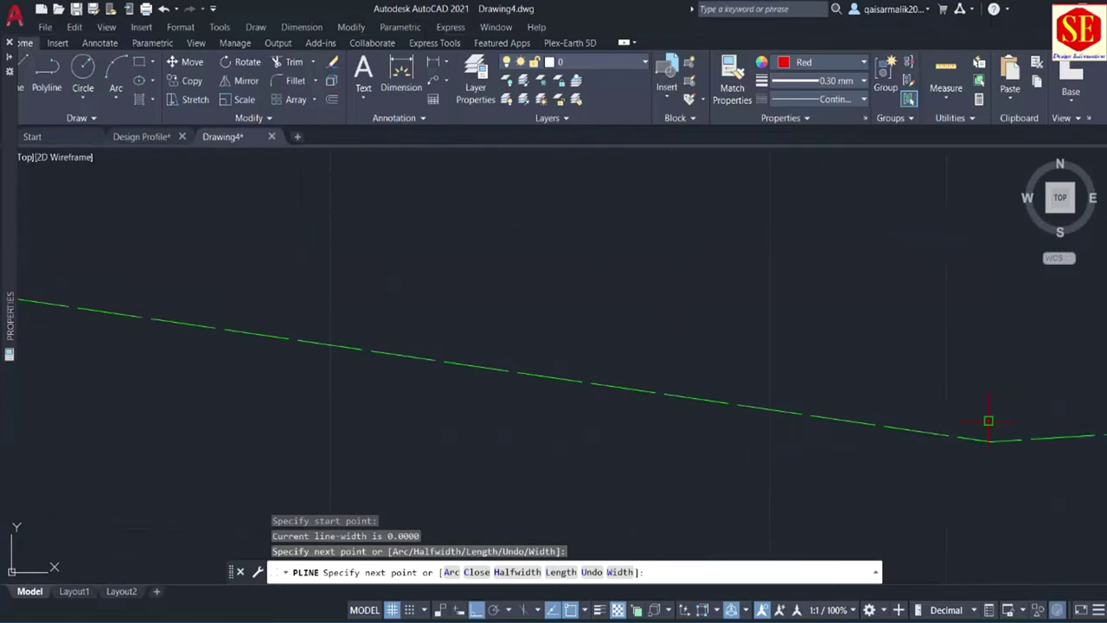
click(988, 421)
key(Escape)
middle_drag(903, 371, 857, 329)
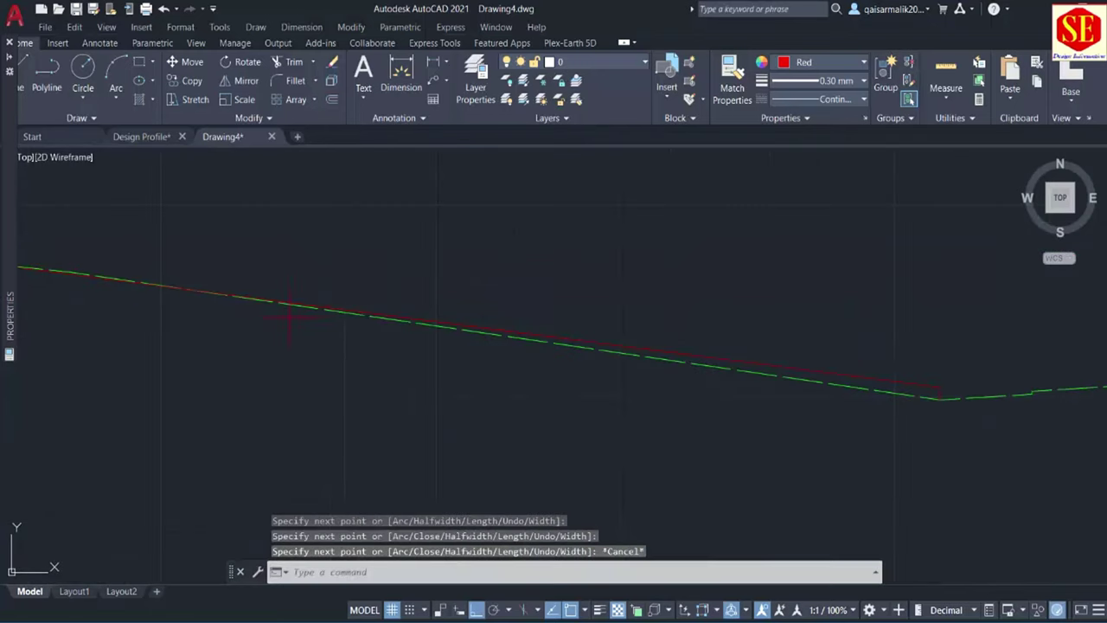
middle_drag(290, 315, 787, 403)
middle_drag(334, 400, 608, 389)
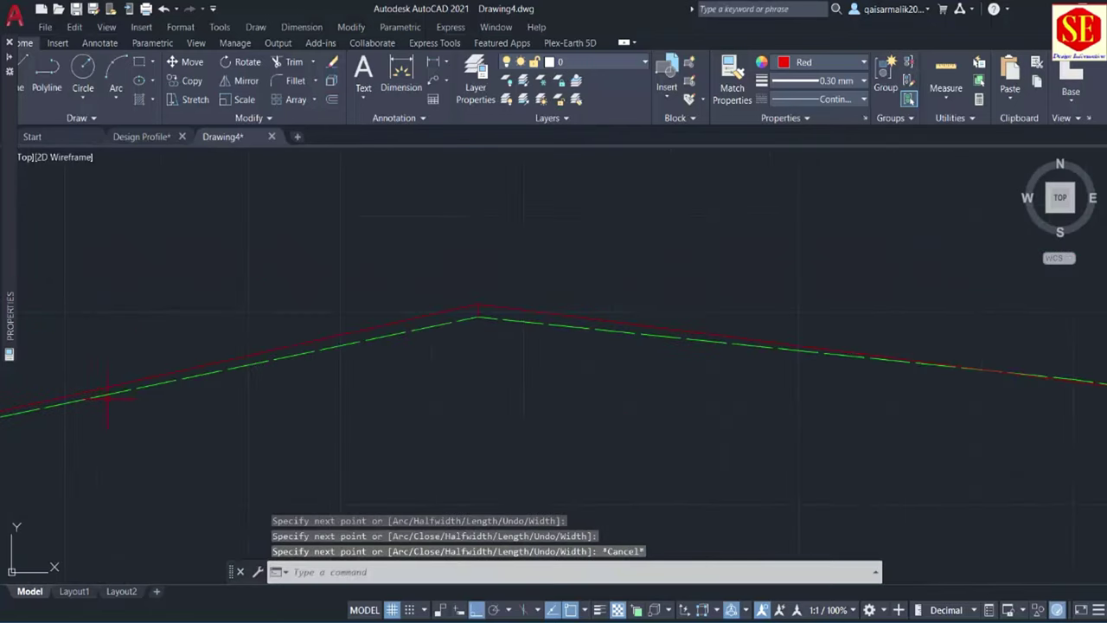
middle_drag(106, 397, 397, 332)
middle_drag(173, 381, 440, 329)
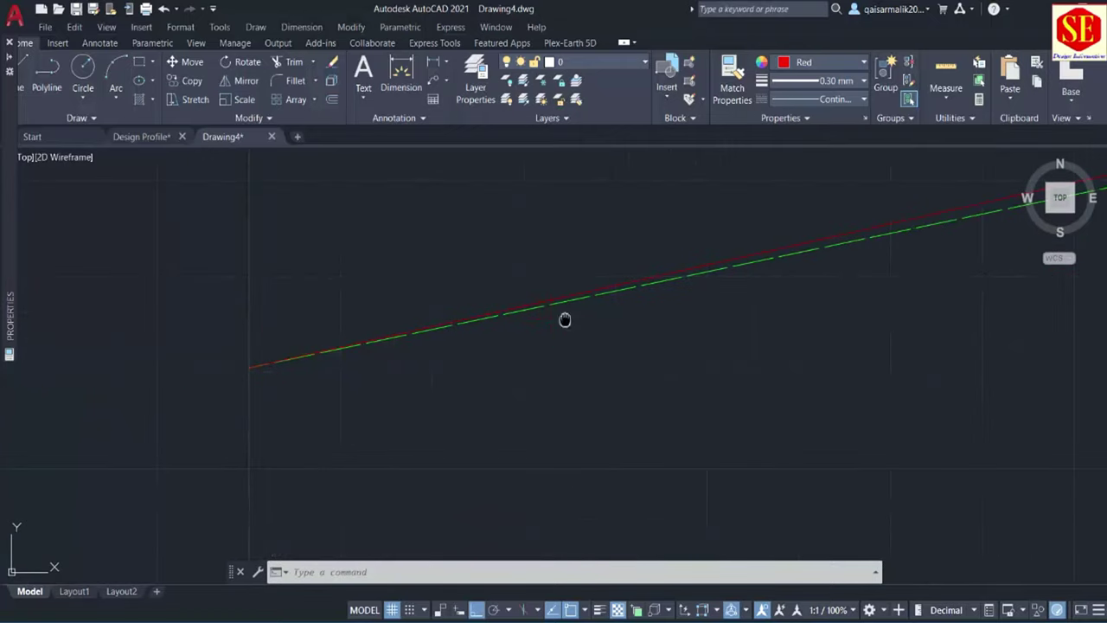
middle_drag(565, 316, 190, 380)
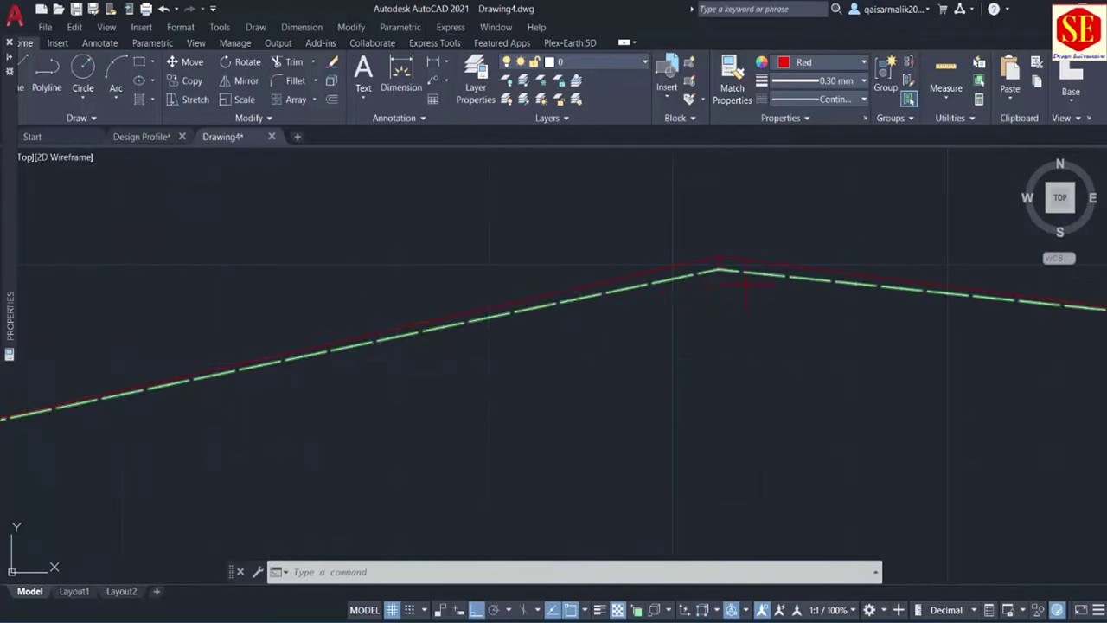
middle_drag(720, 284, 410, 284)
middle_drag(958, 314, 813, 313)
middle_drag(922, 354, 544, 346)
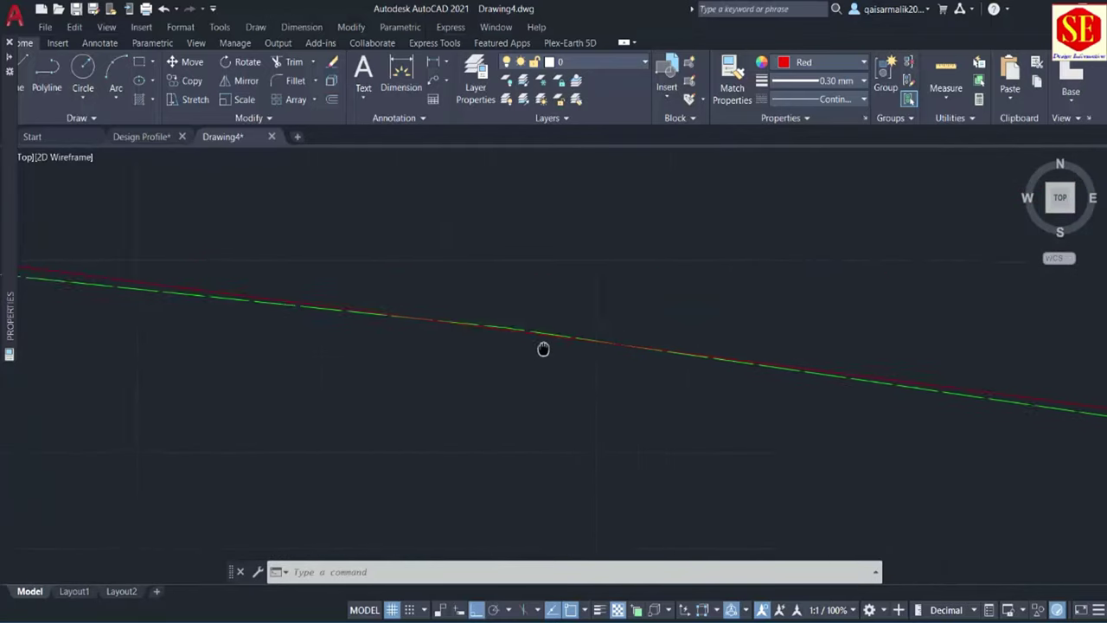
scroll(987, 414, down, 2)
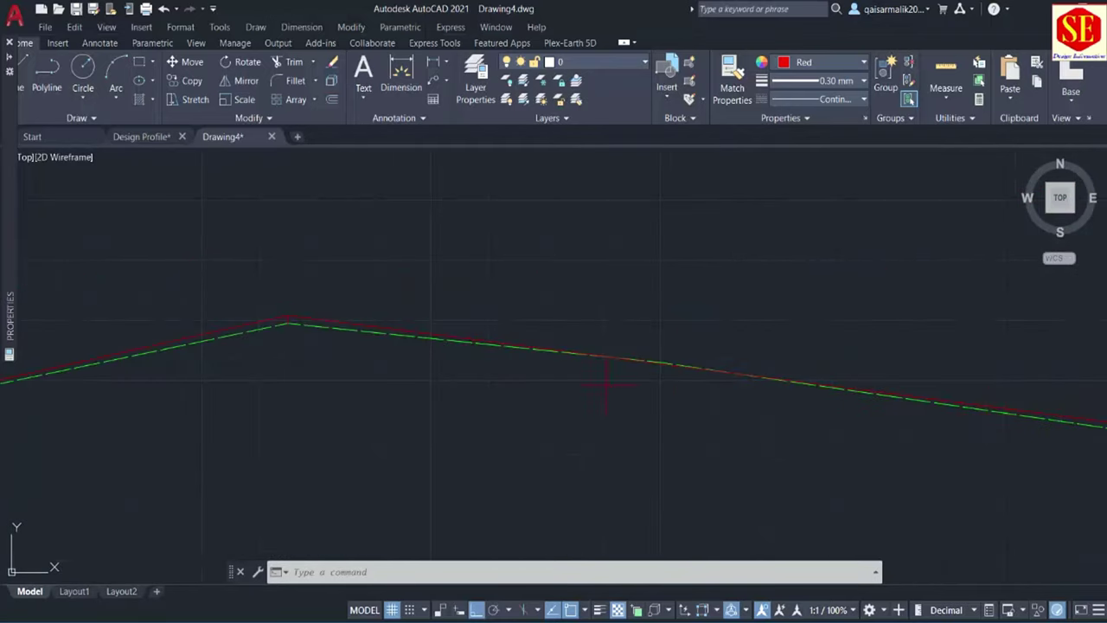
scroll(618, 359, up, 1)
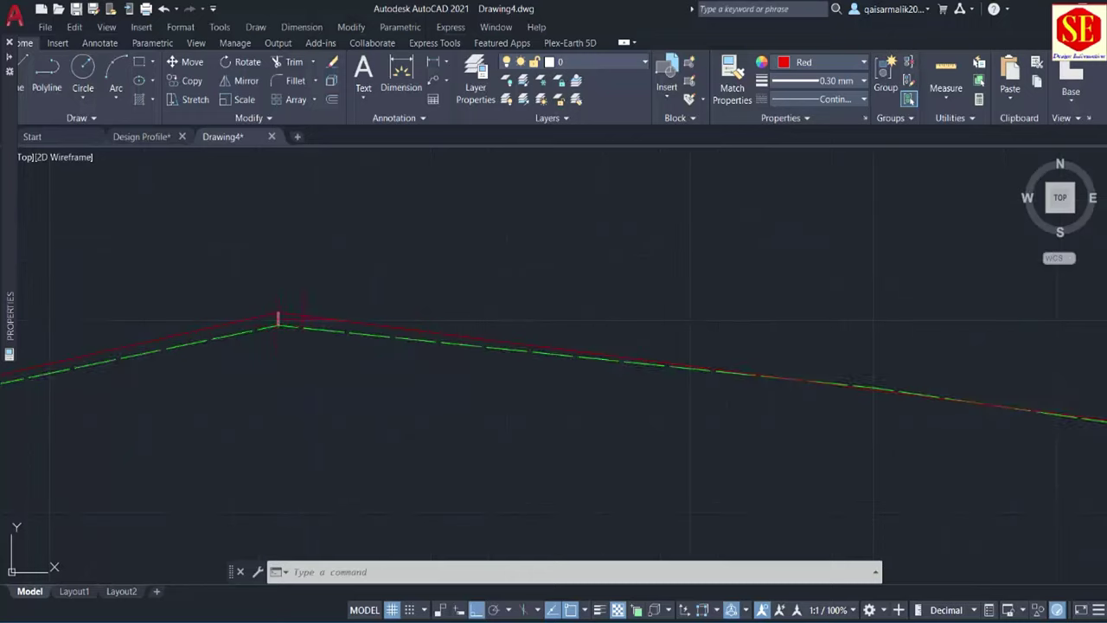
click(278, 319)
scroll(706, 366, up, 2)
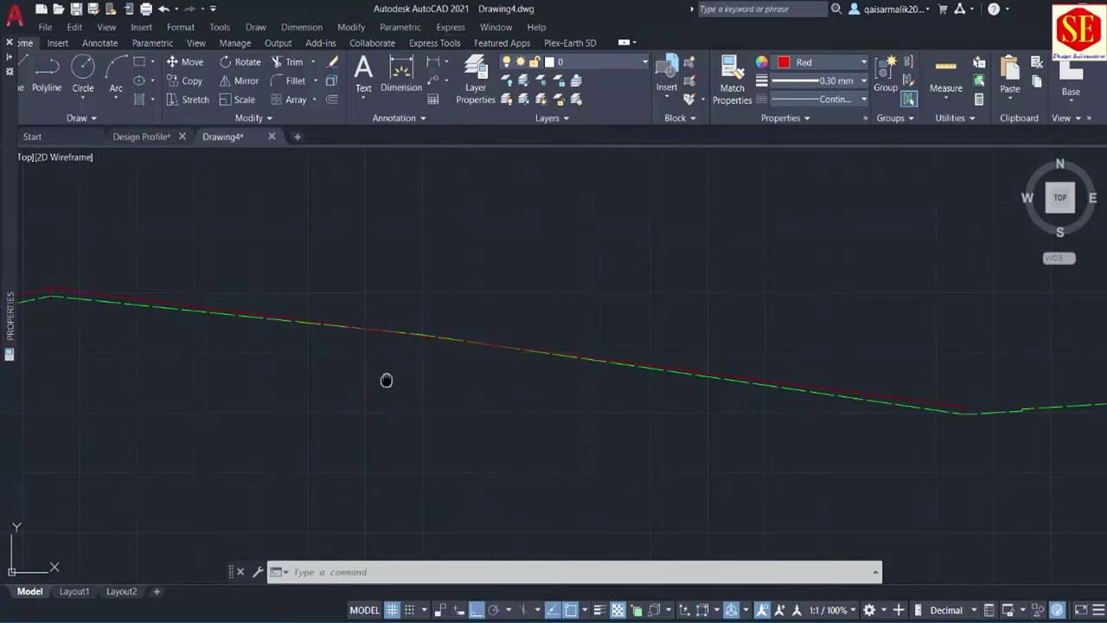
scroll(638, 401, down, 3)
scroll(246, 292, up, 1)
scroll(245, 292, up, 2)
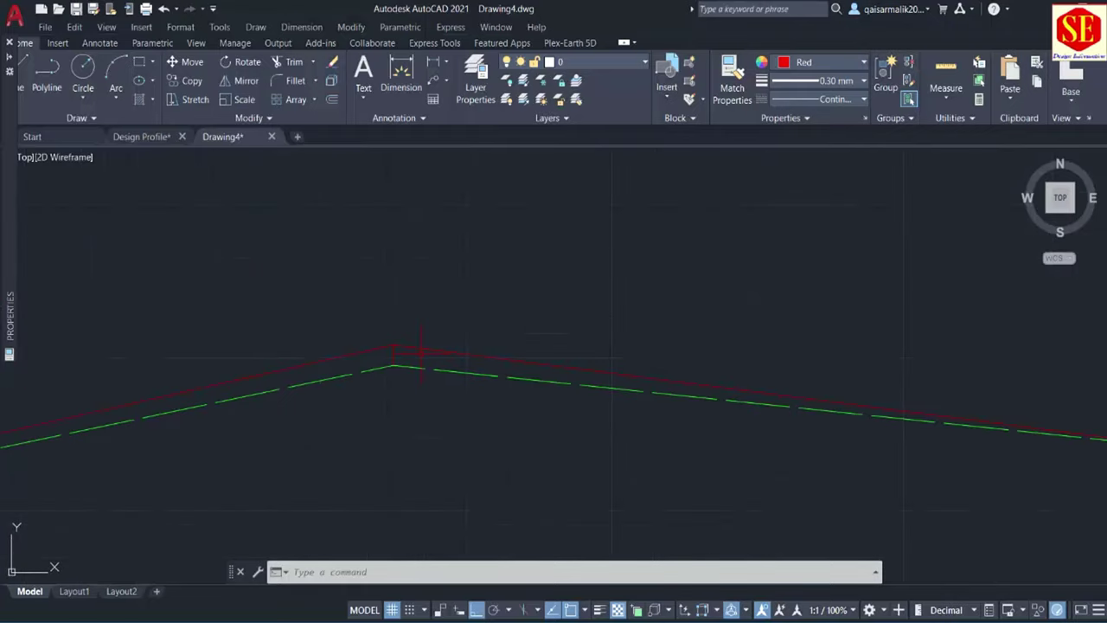
text(pl)
- Draw a 15-unit red vertical polyline upward from the green profile's peak
key(Return)
scroll(386, 339, up, 1)
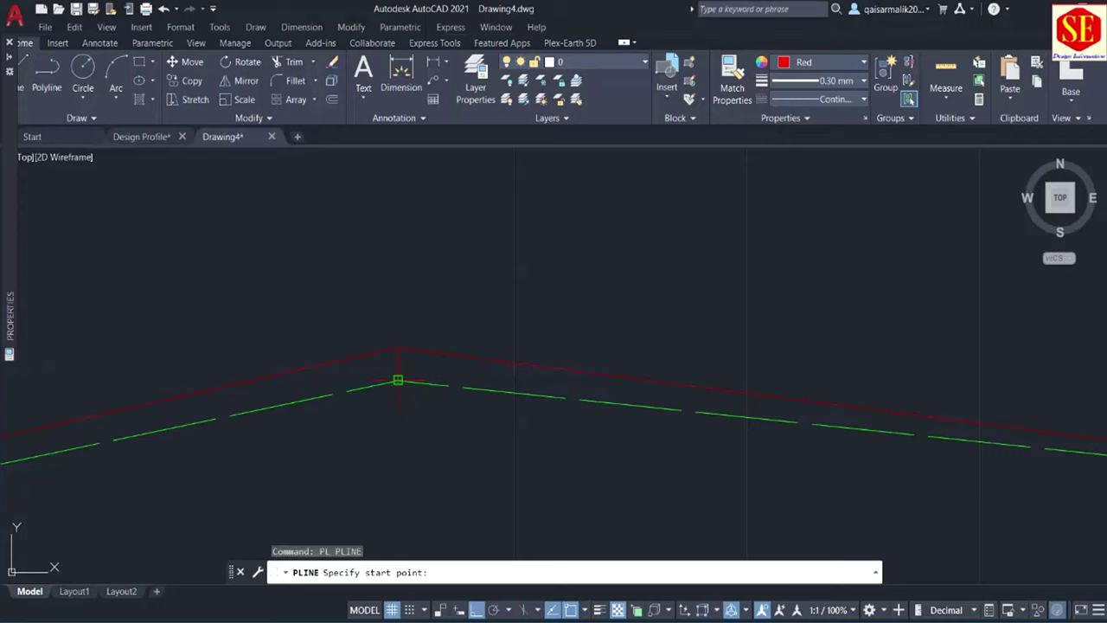
click(398, 379)
text(15)
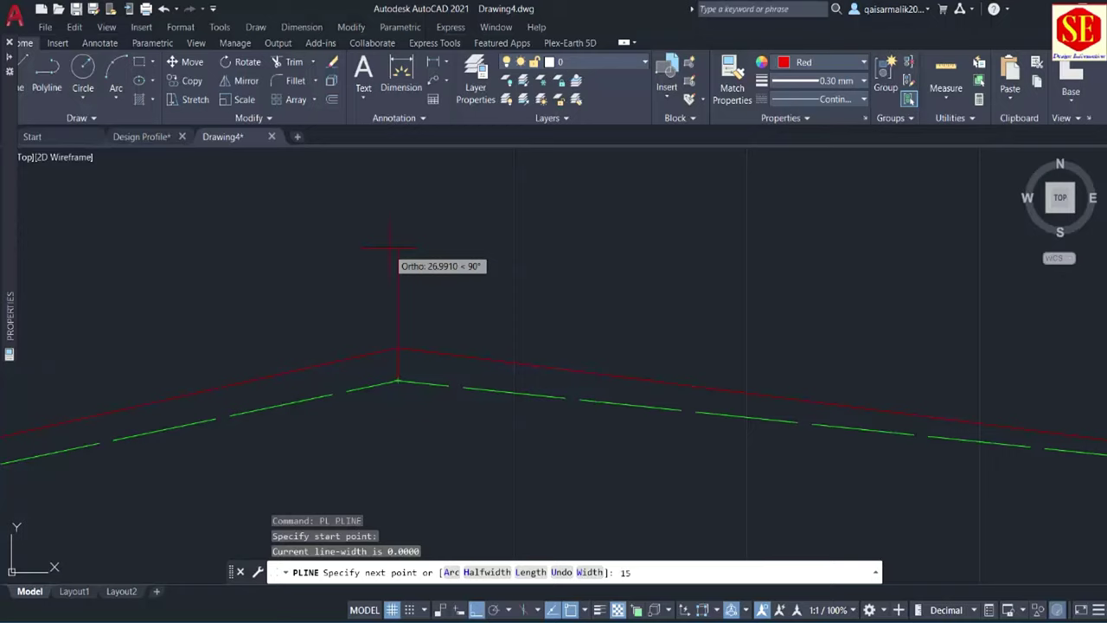
key(Return)
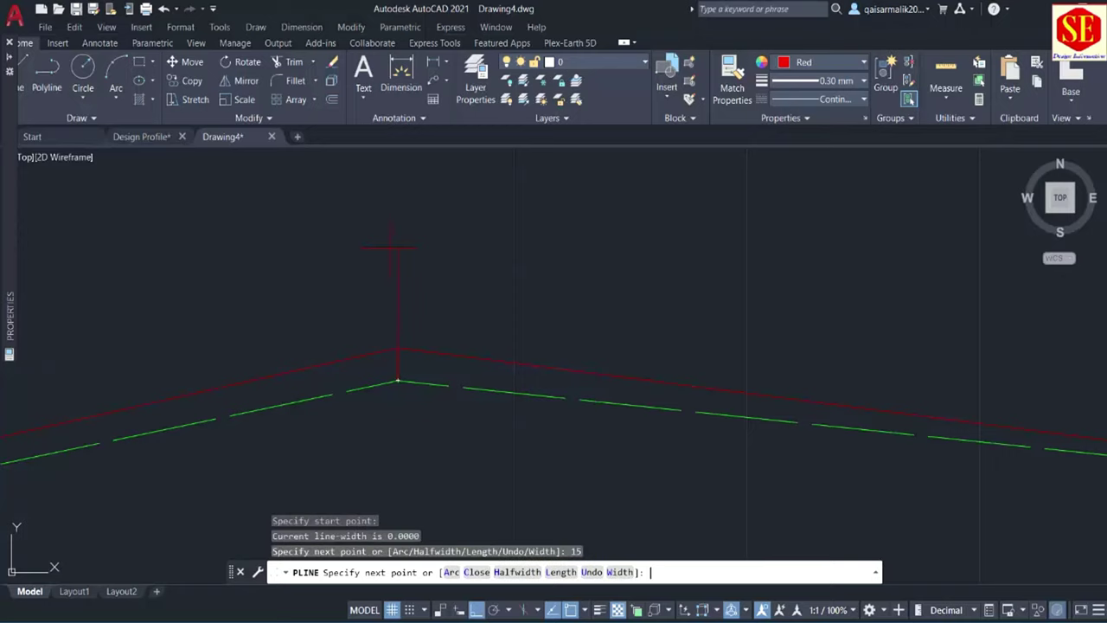
key(Escape)
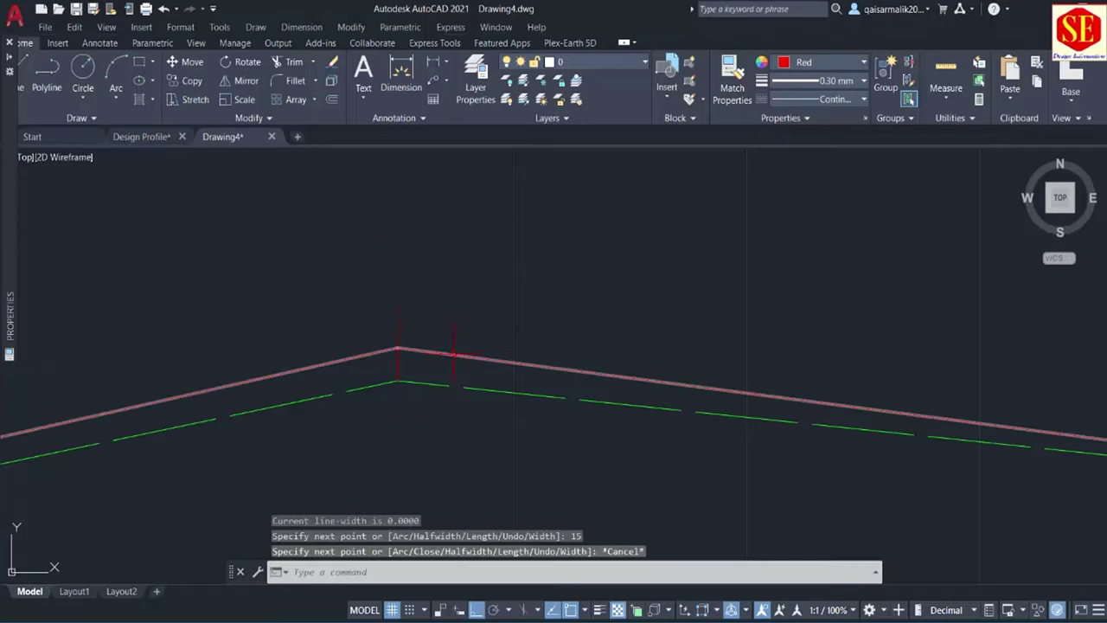
- Grab the red polyline's peak vertex grip, then cancel the accidental stretch
click(397, 347)
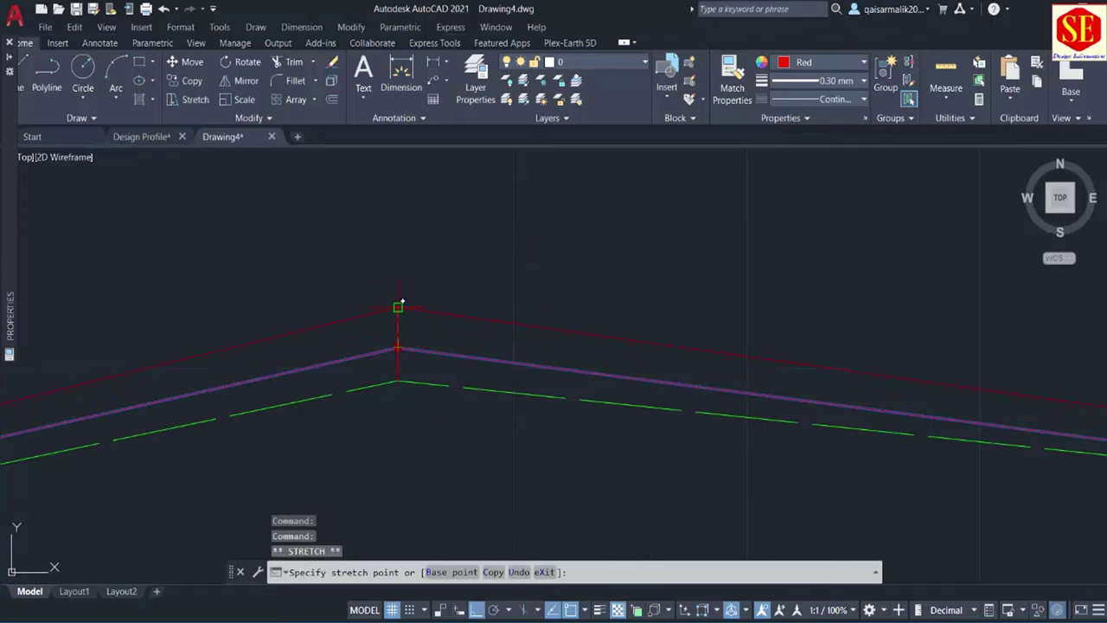
click(397, 307)
key(Escape)
mouse_move(397, 311)
middle_down()
mouse_move(488, 382)
mouse_move(473, 383)
middle_up()
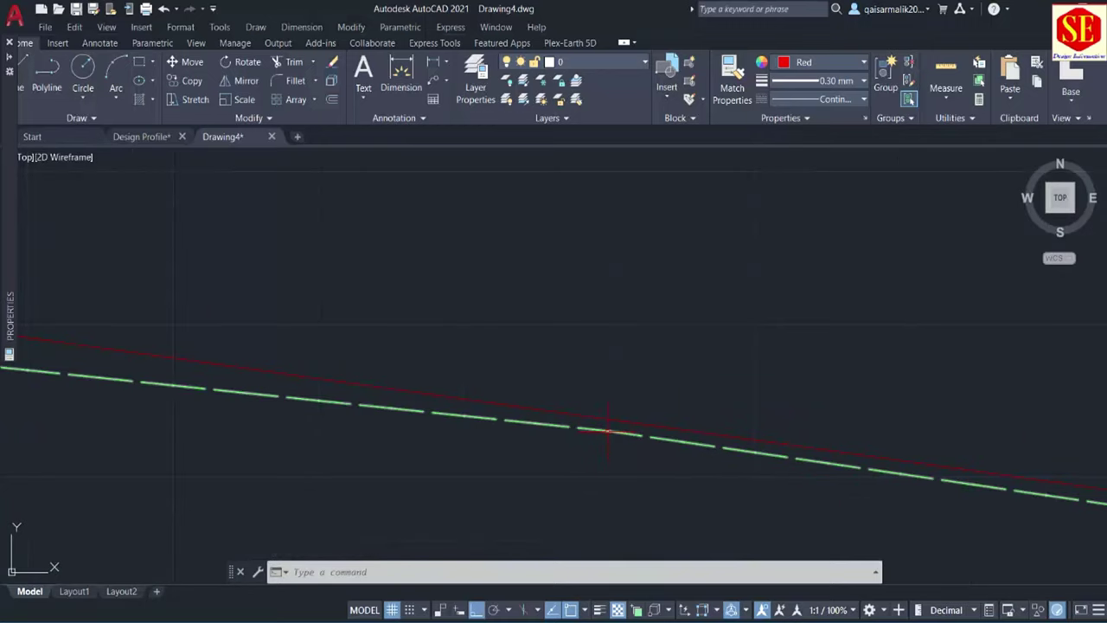
- Draw a 6.75-unit red vertical polyline up from a vertex on the descending green profile
text(pl)
key(Return)
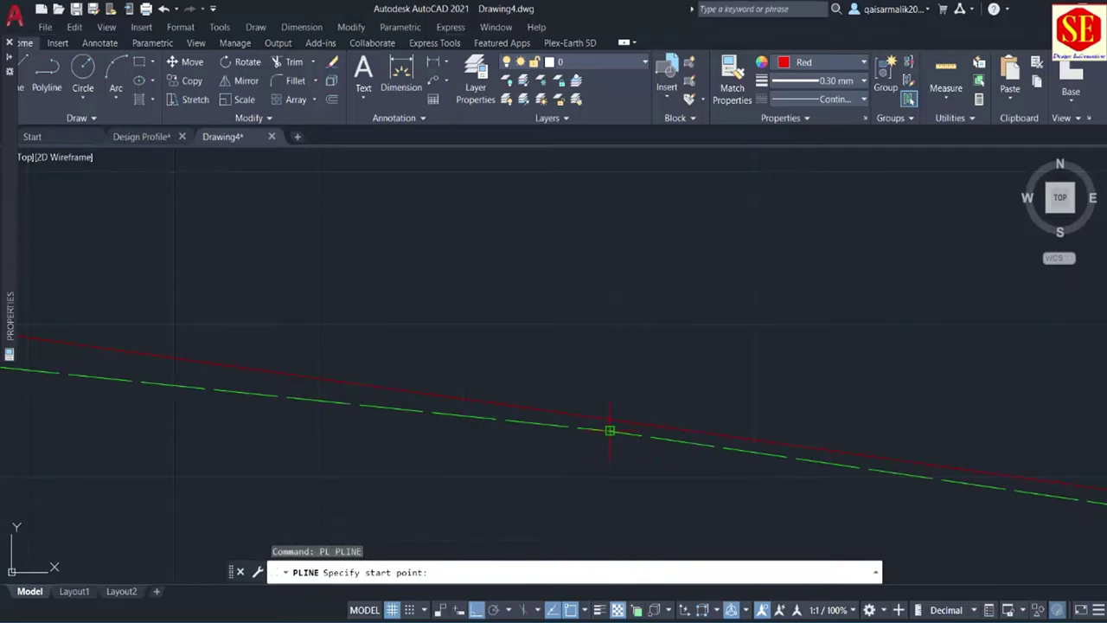
click(610, 430)
text(6.75)
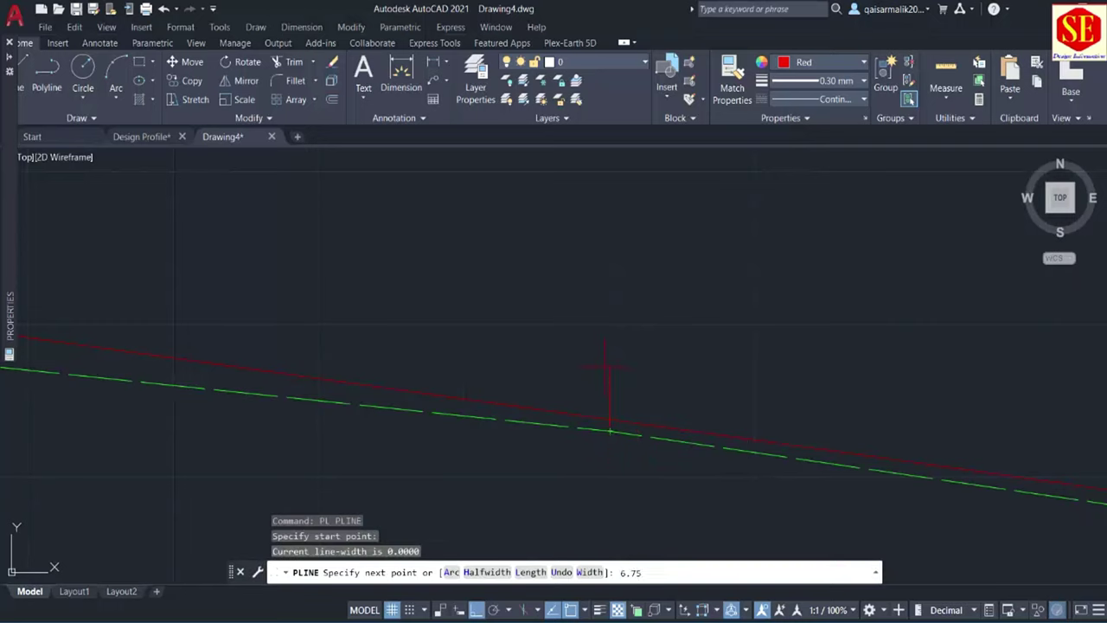
key(Return)
key(Return)
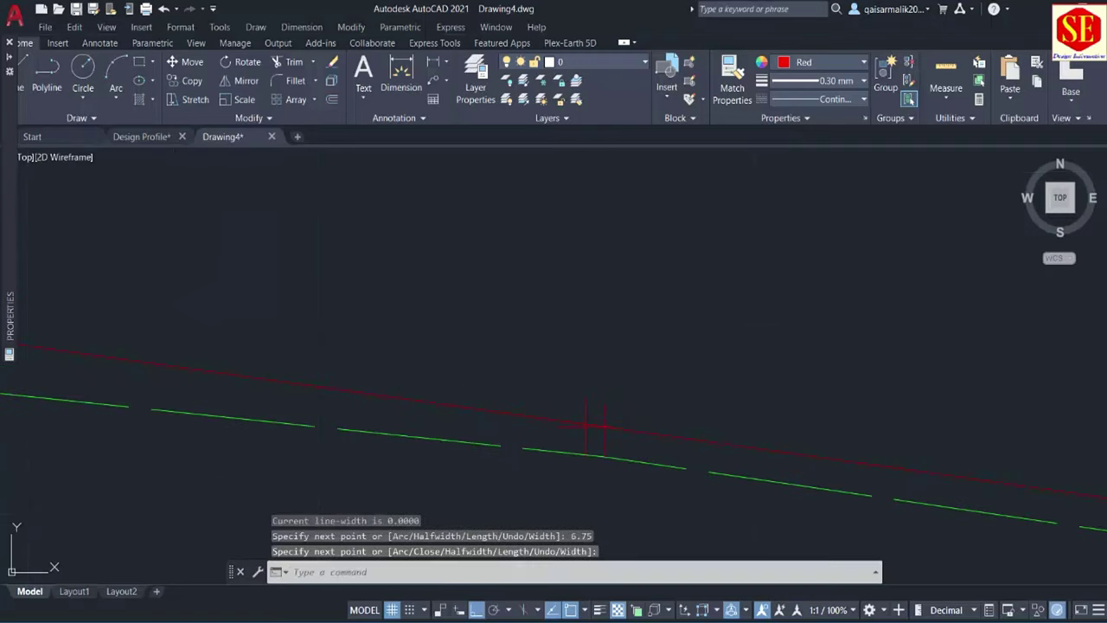
- Pan along the profiles and select the red proposed-level polyline
scroll(584, 425, down, 2)
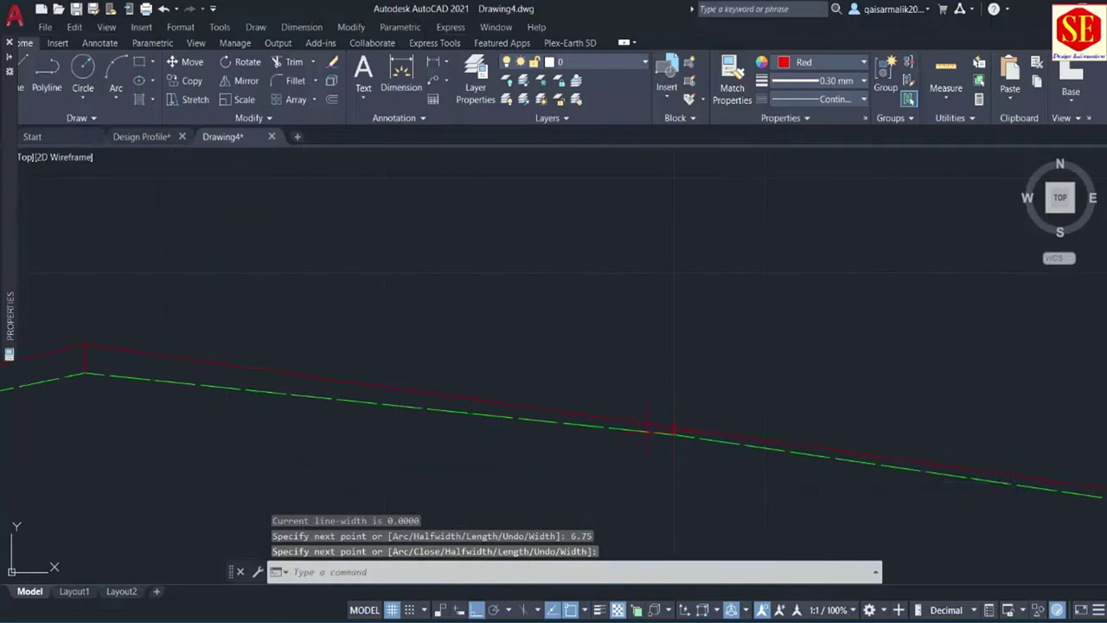
middle_drag(363, 438, 609, 451)
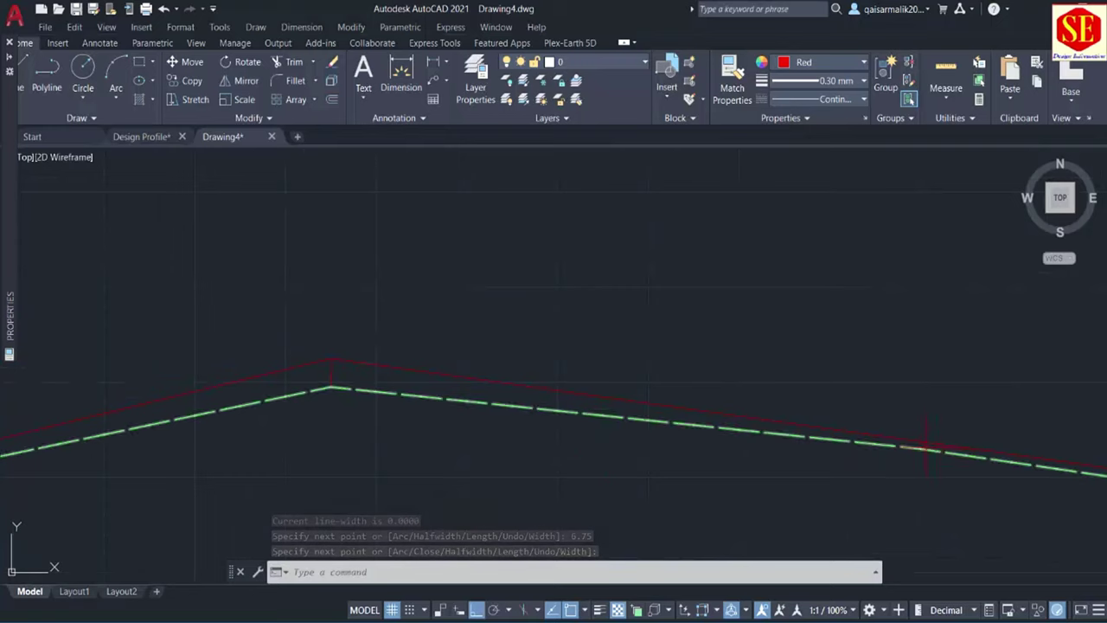
middle_drag(925, 446, 590, 378)
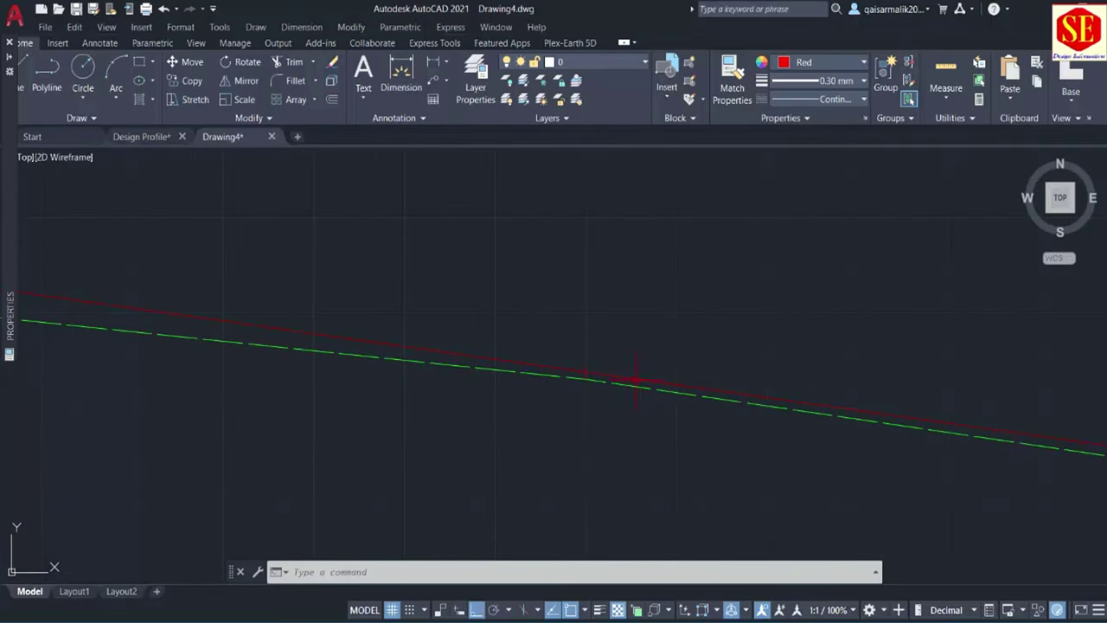
middle_drag(452, 373, 746, 410)
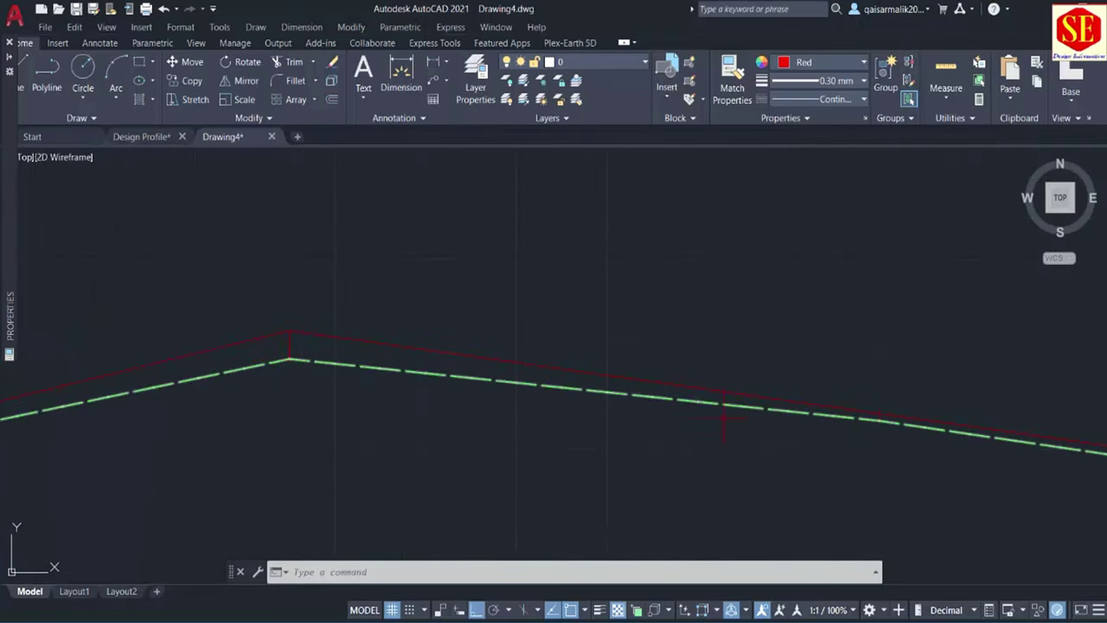
scroll(299, 367, up, 2)
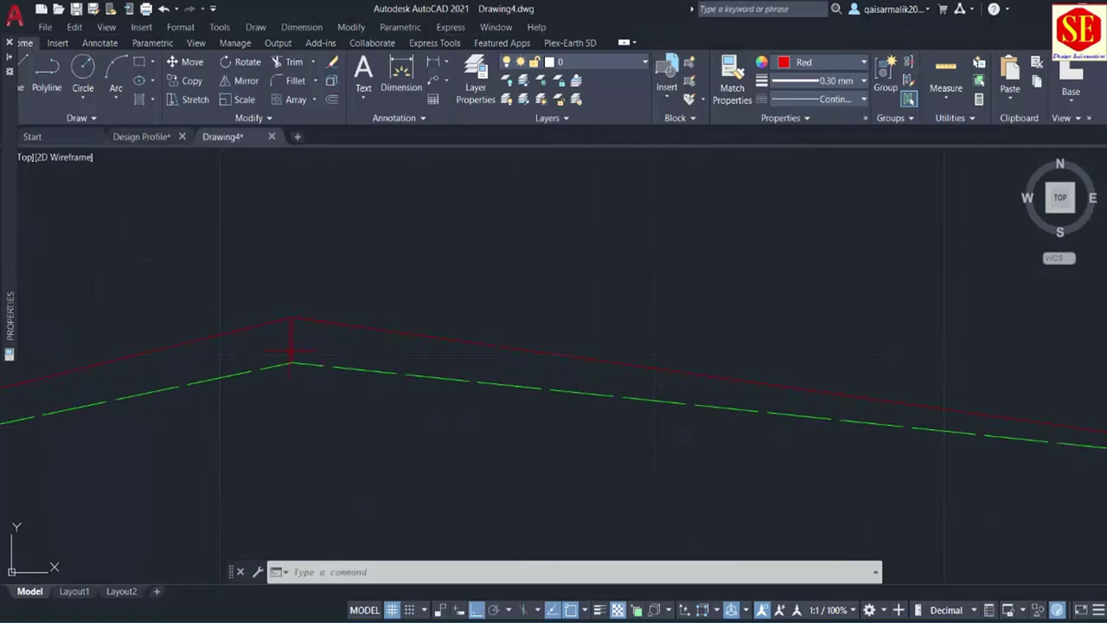
click(305, 320)
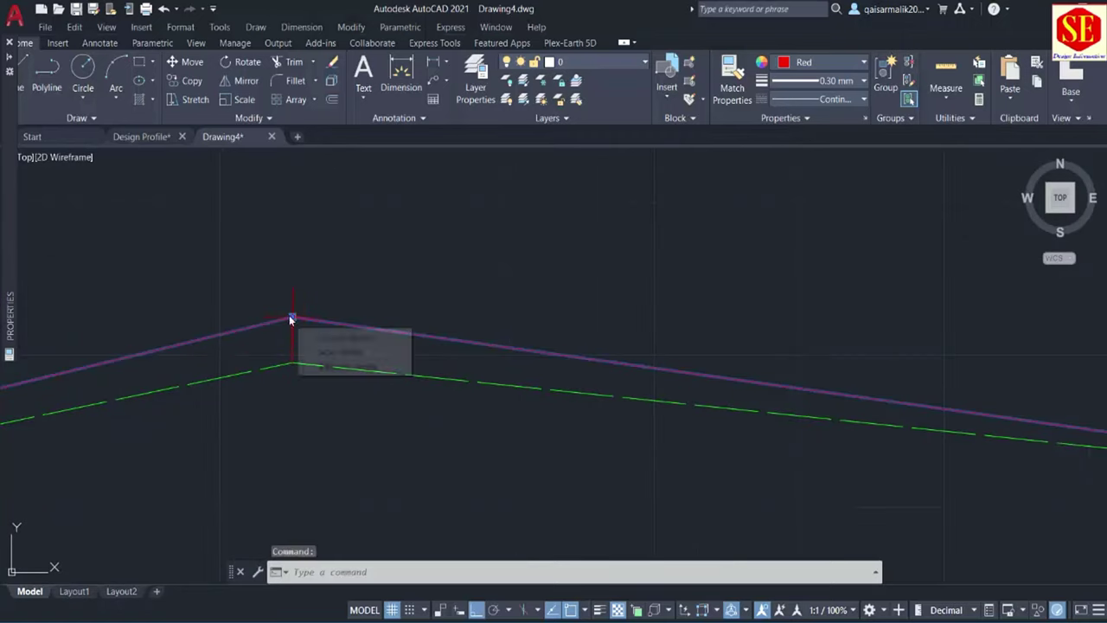
- Stretch the red polyline's peak vertex straight up above the green dashed NSL peak
click(292, 317)
scroll(289, 313, down, 2)
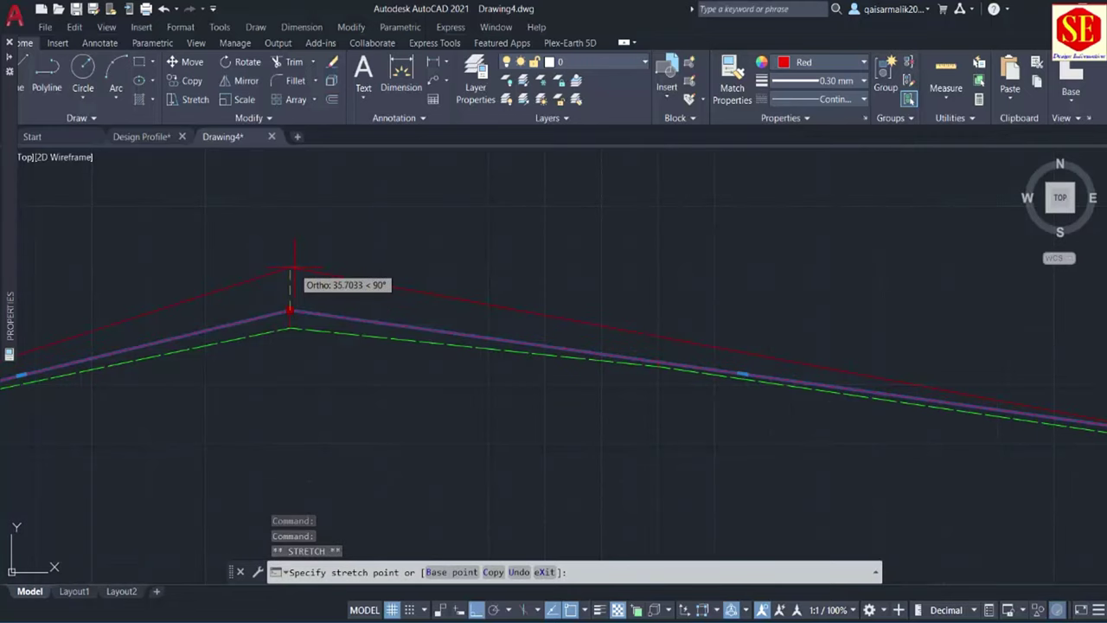
scroll(130, 265, down, 3)
scroll(138, 268, up, 1)
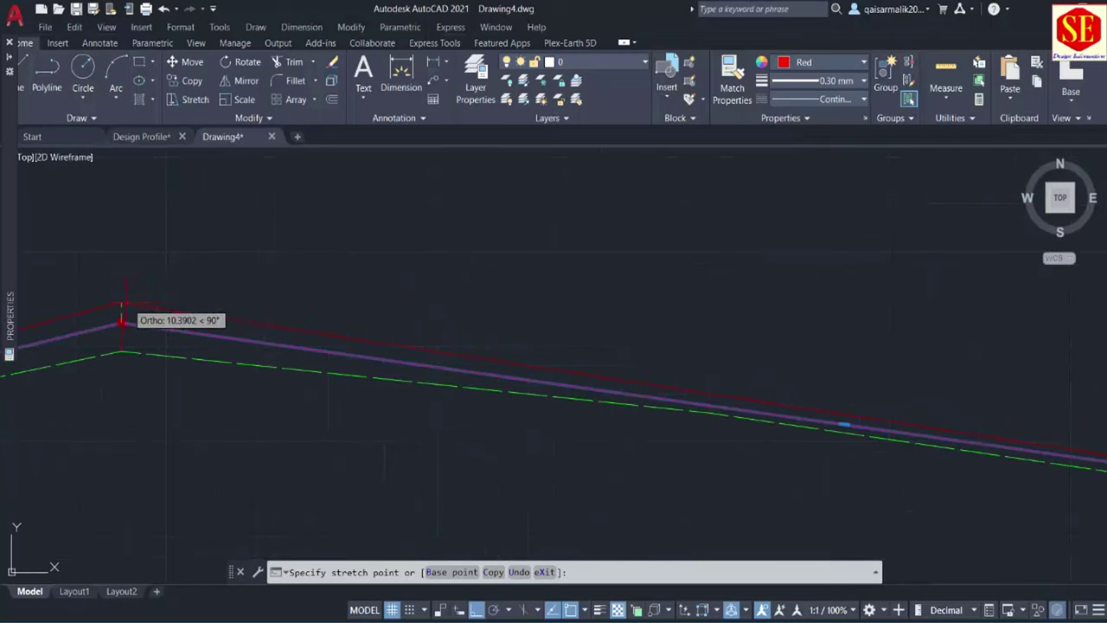
click(121, 309)
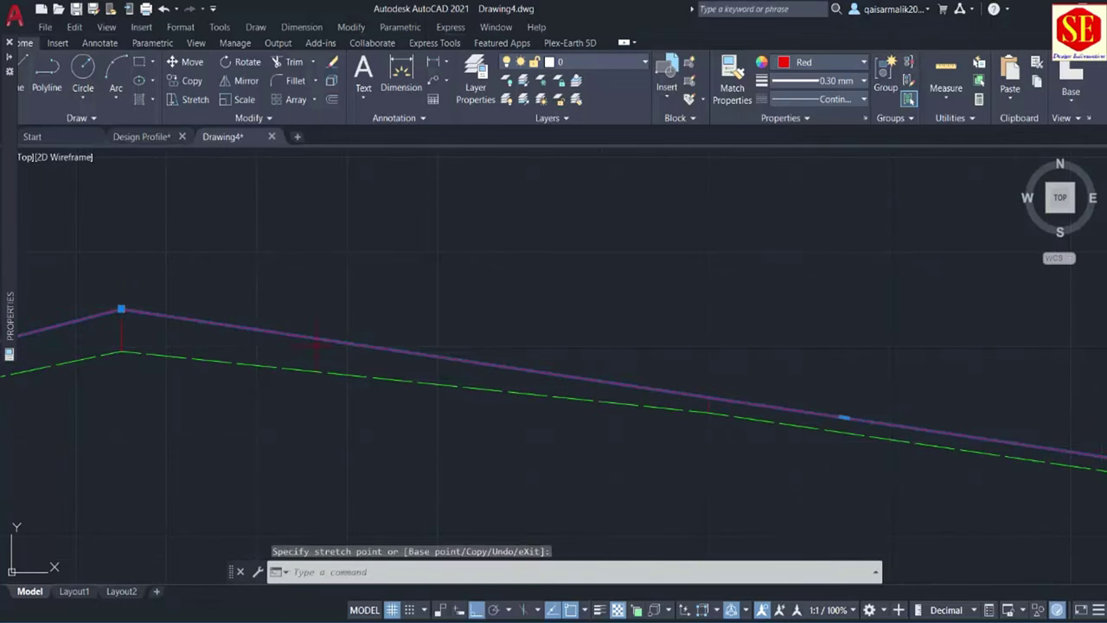
- Check the raised line toward the next vertex and clear the grip selection
scroll(741, 408, up, 2)
scroll(619, 374, down, 1)
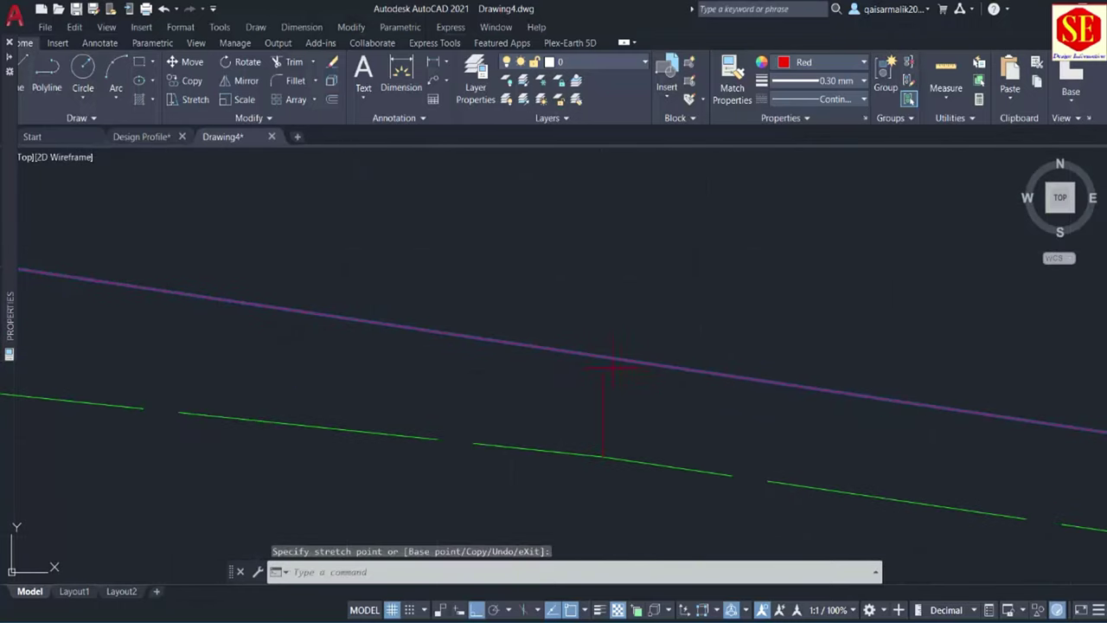
scroll(581, 366, down, 1)
scroll(580, 366, down, 1)
scroll(580, 366, down, 1)
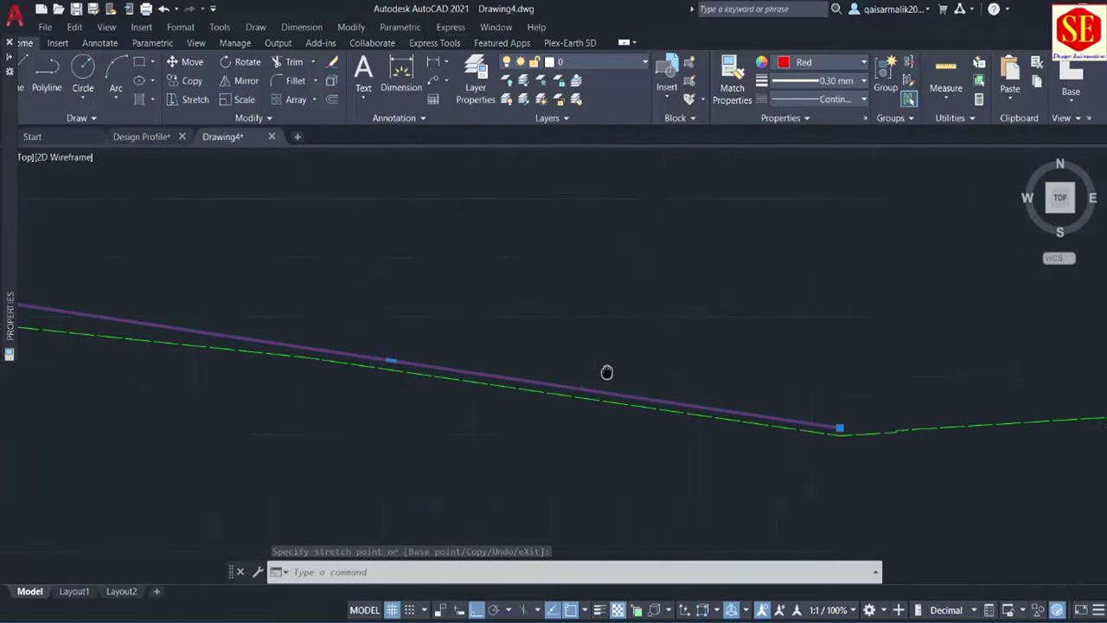
mouse_move(896, 377)
middle_down()
mouse_move(588, 373)
mouse_move(822, 346)
middle_up()
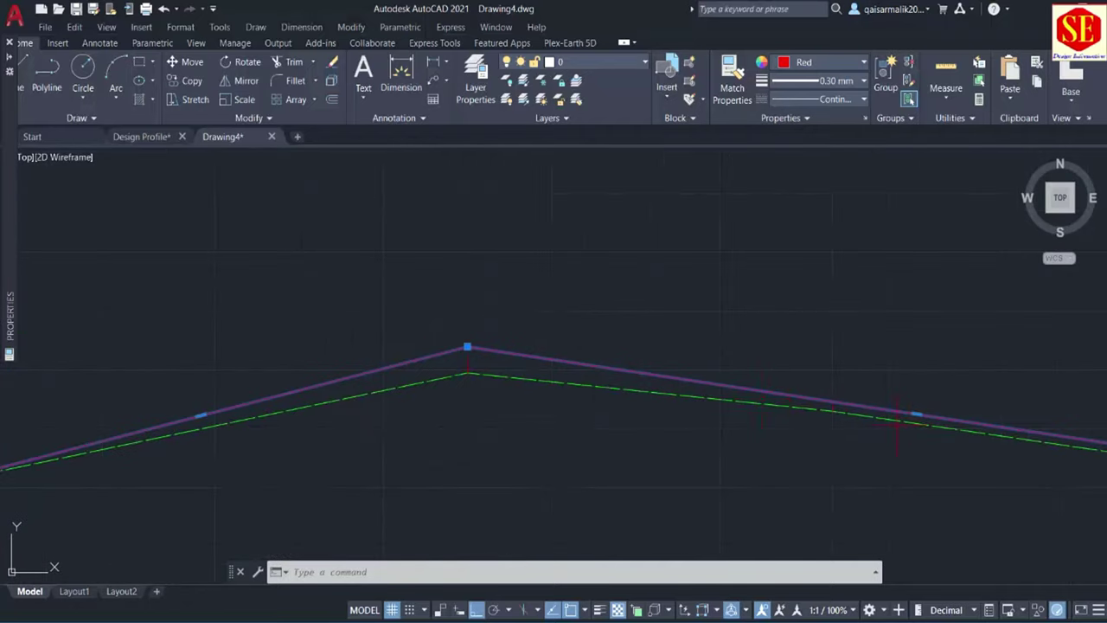
click(680, 389)
key(Escape)
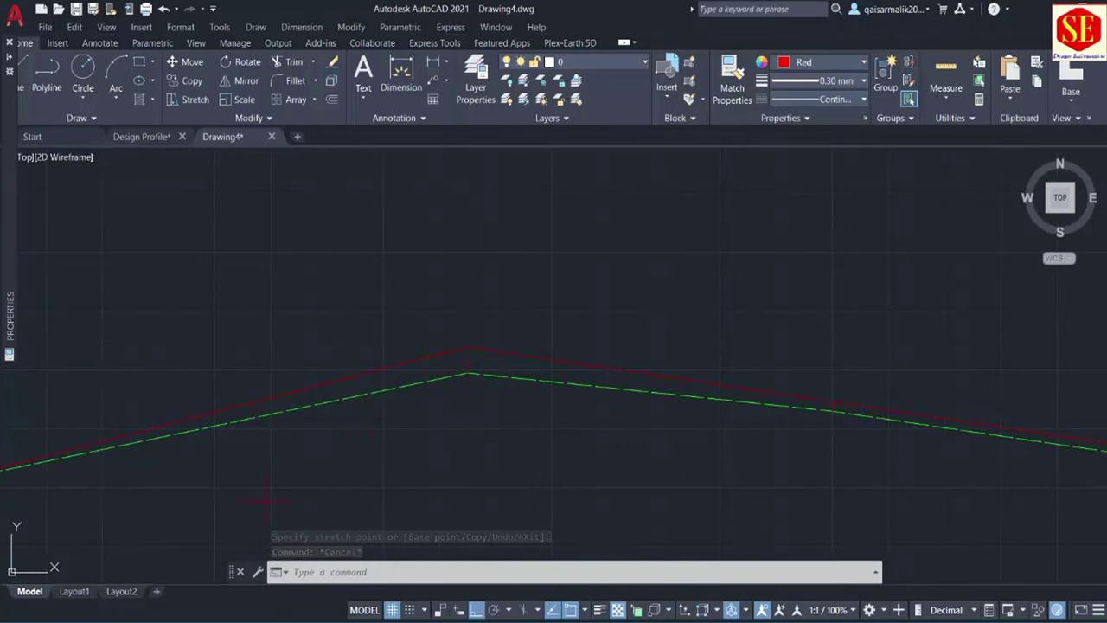
- Pan and zoom along the red and green profile lines from the start point to the peak
middle_drag(264, 500, 512, 446)
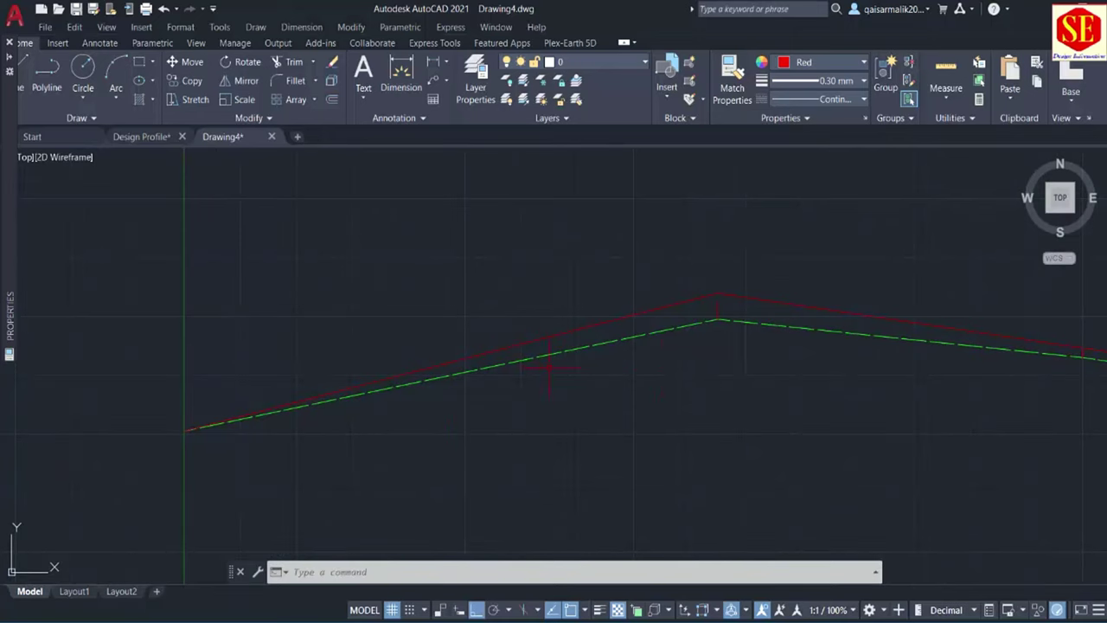
middle_drag(548, 367, 447, 436)
scroll(578, 423, down, 3)
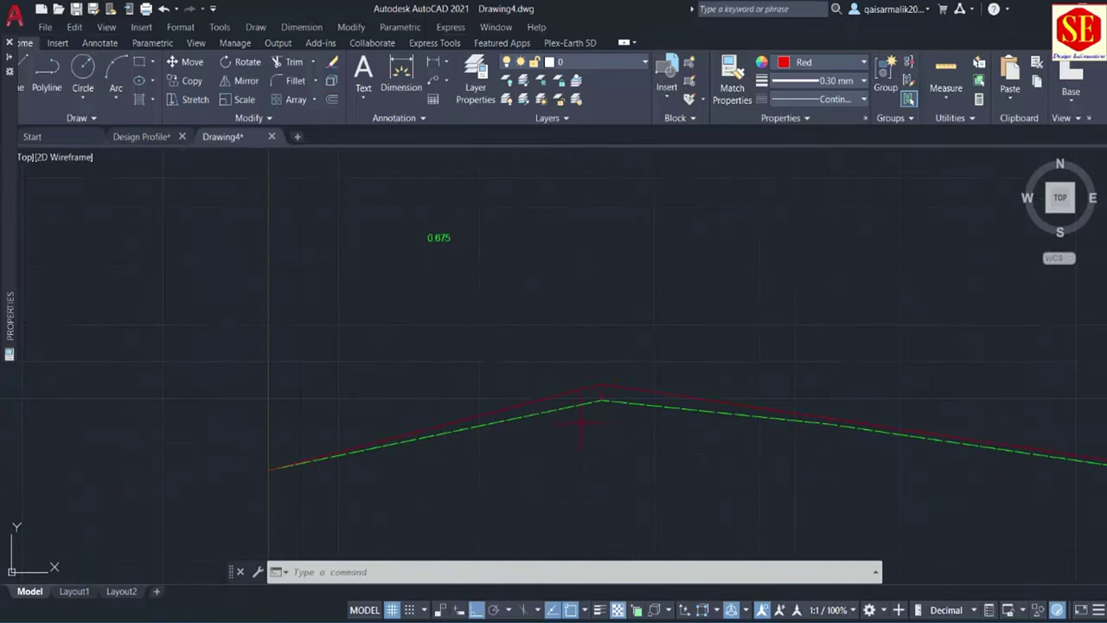
middle_drag(830, 460, 601, 440)
middle_drag(396, 434, 623, 409)
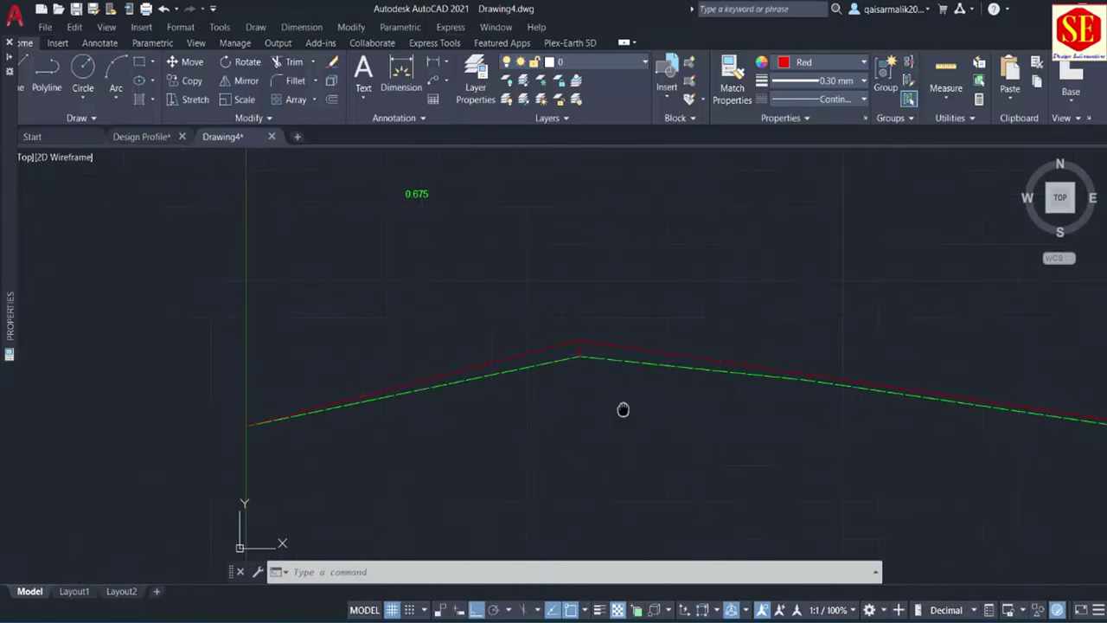
scroll(611, 389, up, 2)
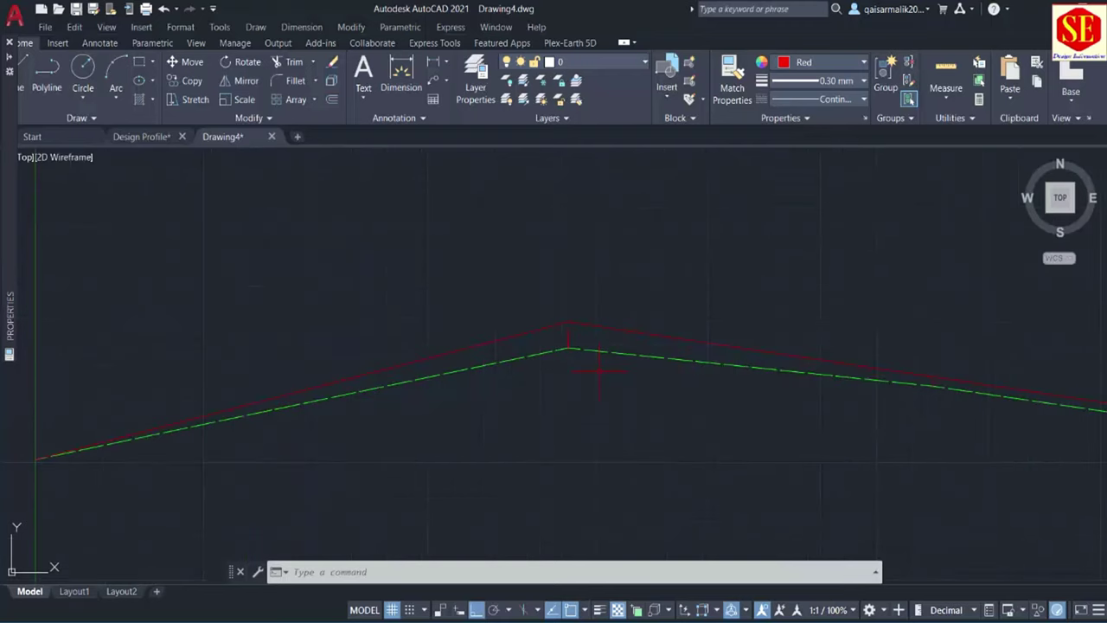
scroll(571, 338, up, 2)
scroll(310, 378, down, 4)
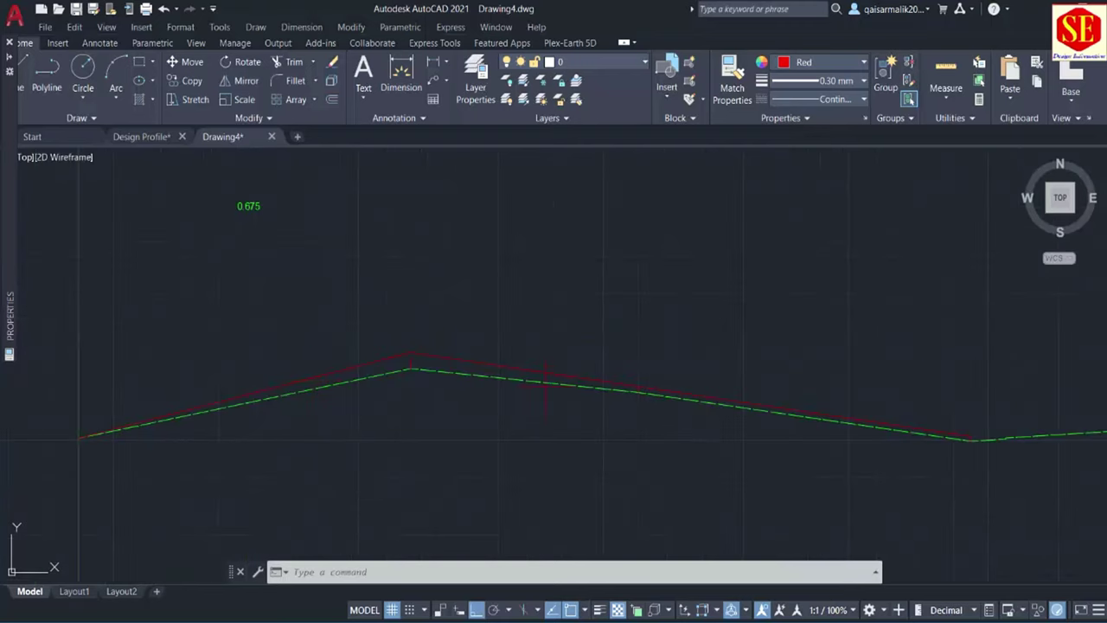
scroll(684, 410, up, 2)
scroll(553, 377, up, 3)
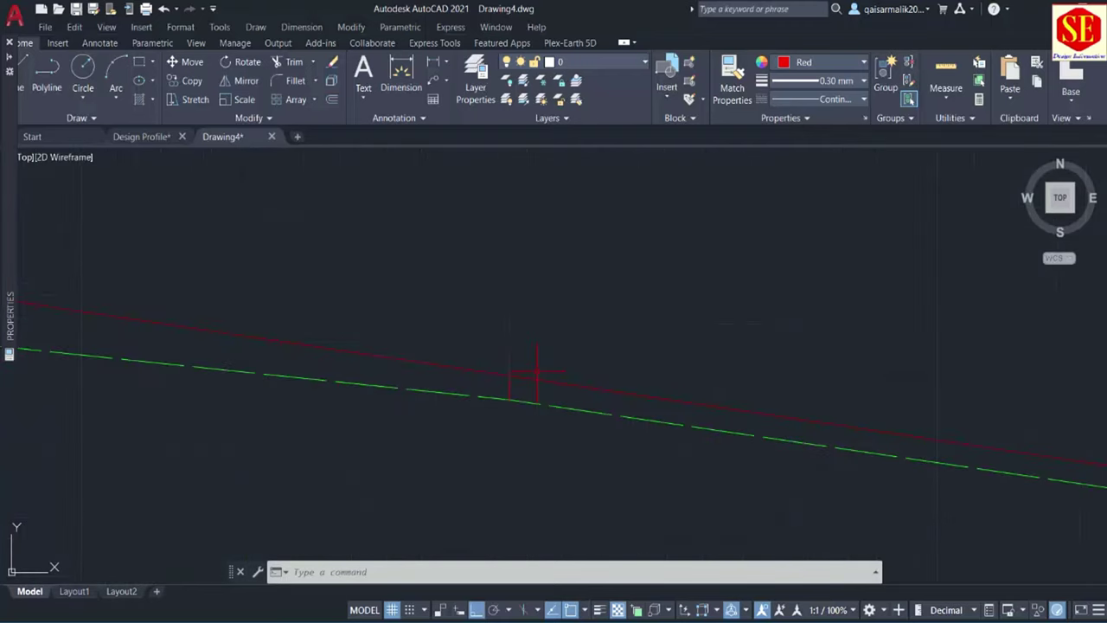
scroll(510, 396, up, 1)
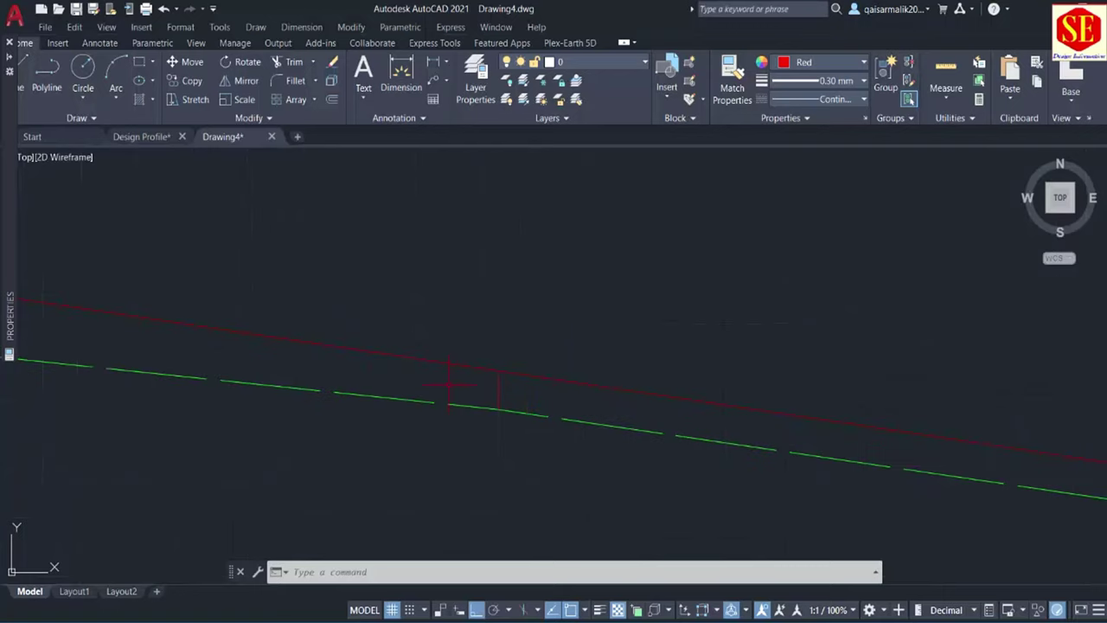
scroll(486, 381, down, 1)
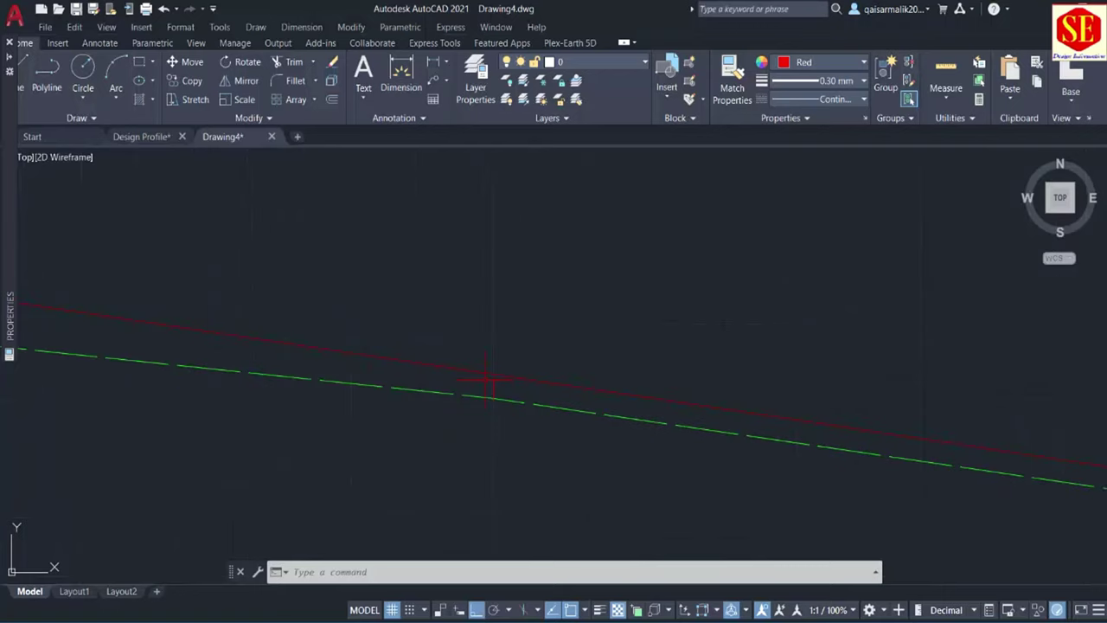
scroll(403, 375, down, 2)
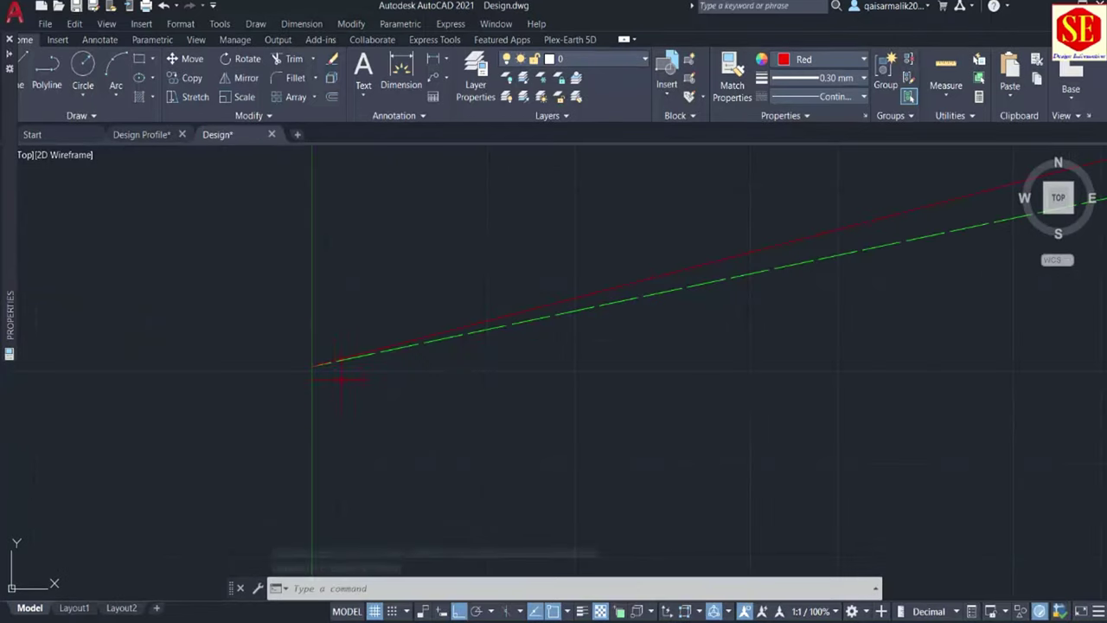
- Query the profile start point with ID, reading X = 0.0000, Y = 2102.5000
scroll(329, 365, up, 1)
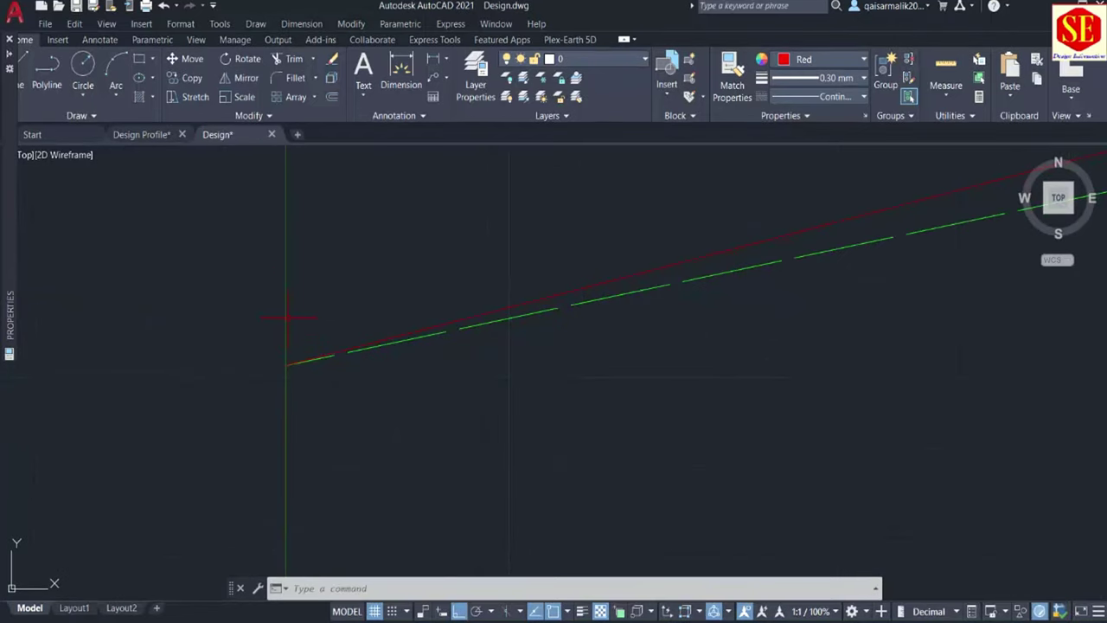
text(sd)
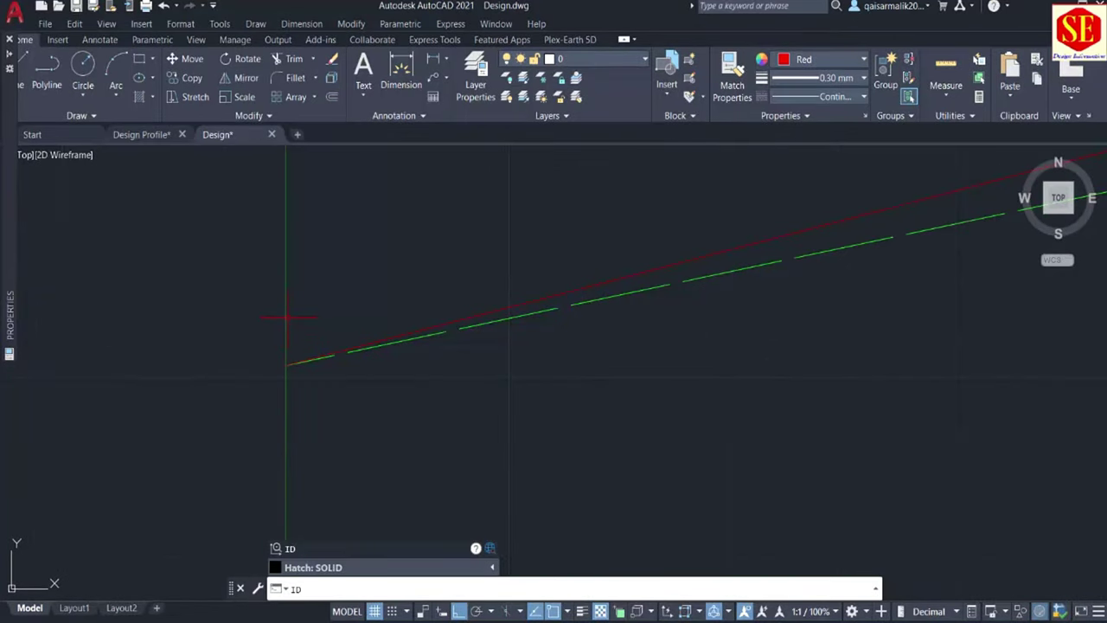
key(Return)
click(286, 365)
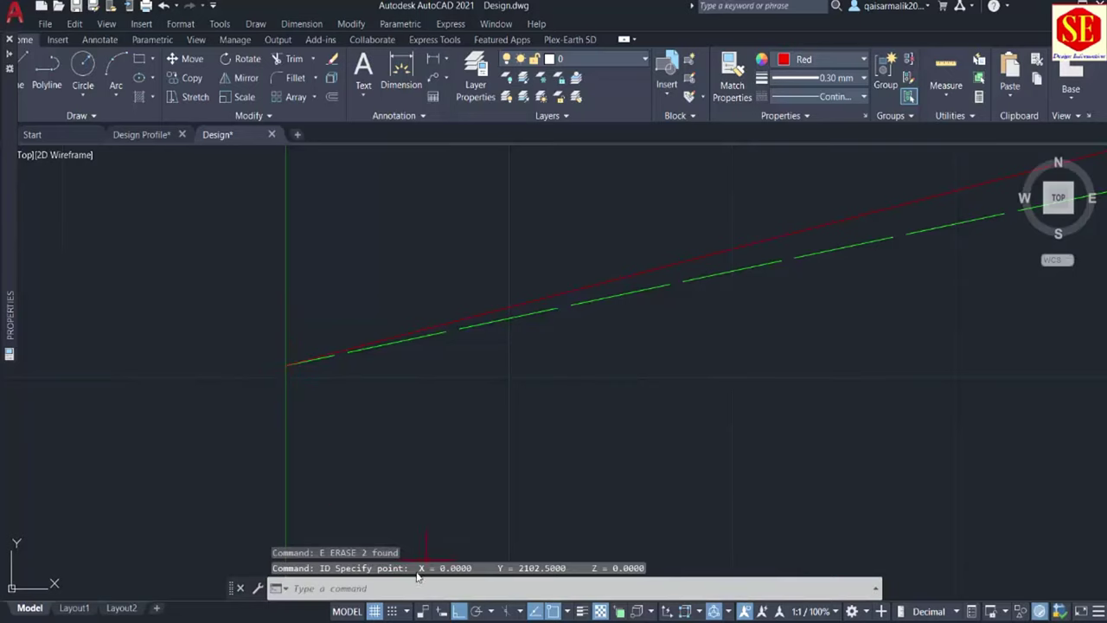
- Copy the coordinate readout from the command history and paste it near the start point
mouse_move(418, 577)
mouse_down()
mouse_move(418, 551)
mouse_move(534, 580)
mouse_up()
right_click(537, 579)
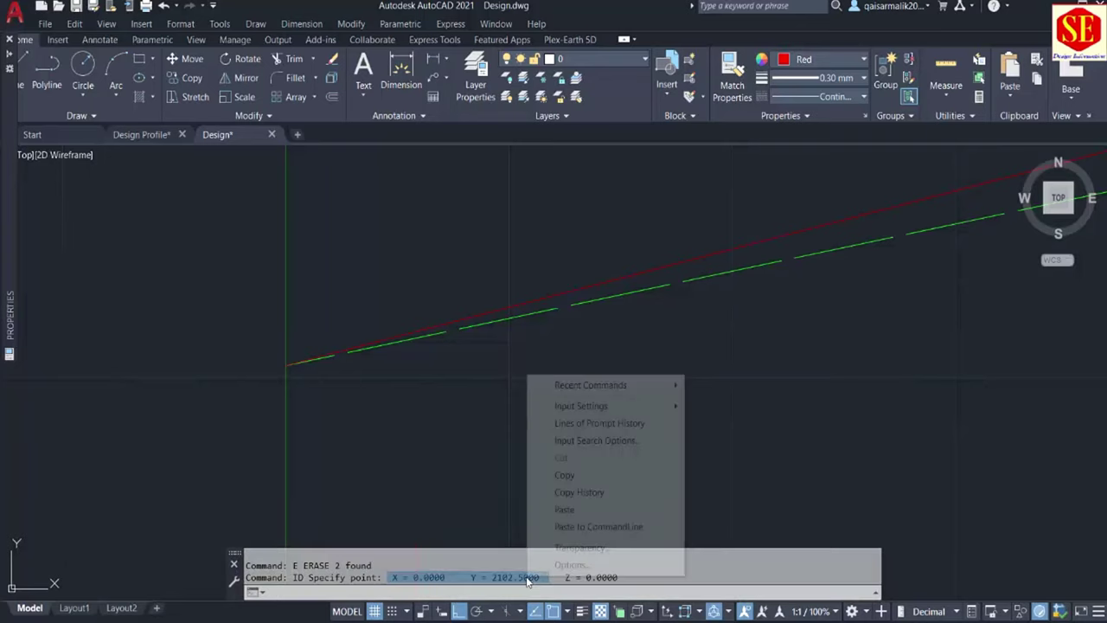
click(558, 478)
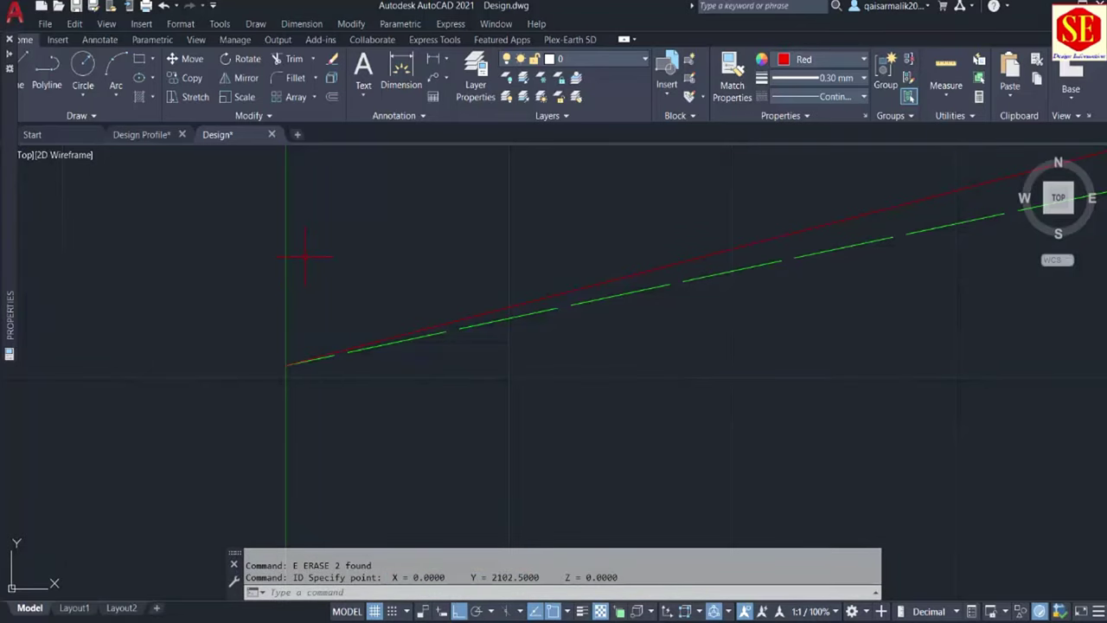
key(ctrl+v)
key(Escape)
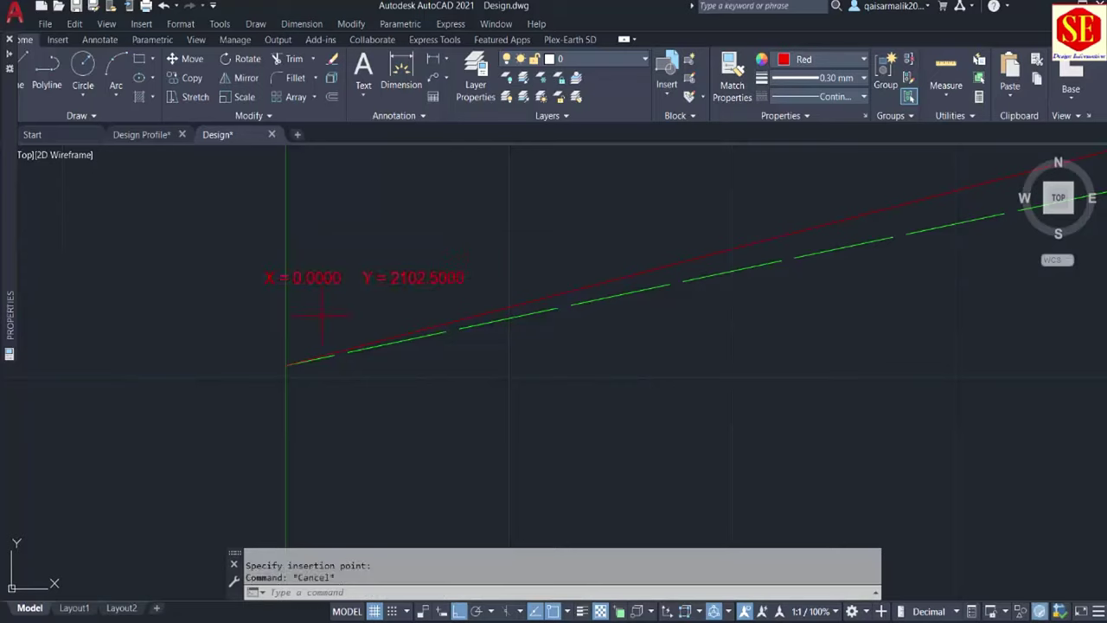
- Place a red Dist= 0 label above the profile's start vertex using CD
text(c)
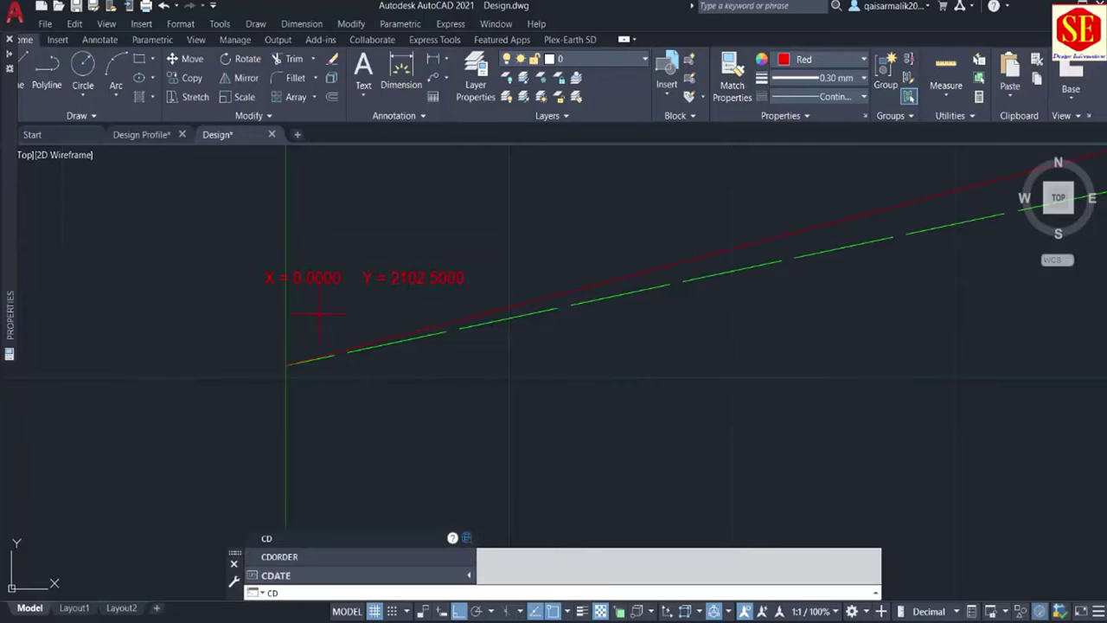
key(Return)
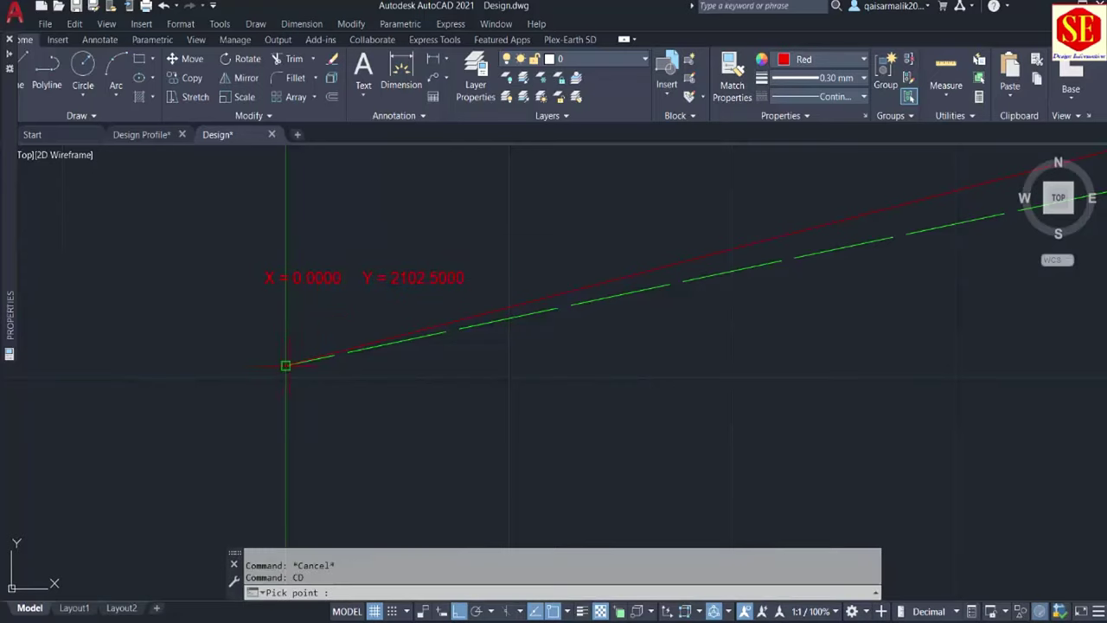
click(285, 365)
click(288, 197)
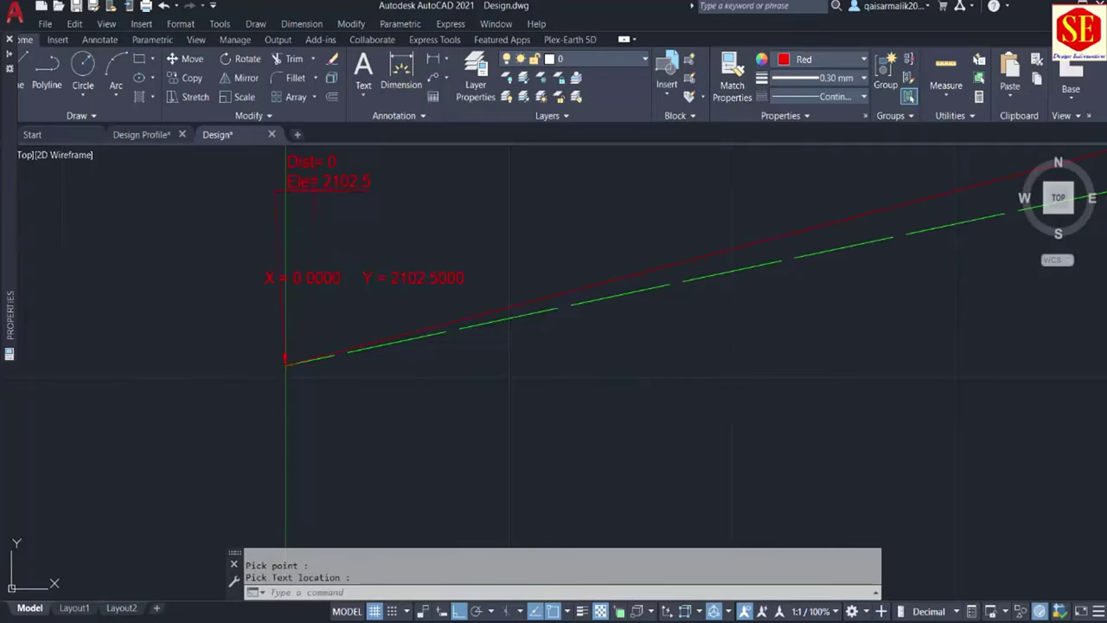
middle_drag(352, 231, 334, 302)
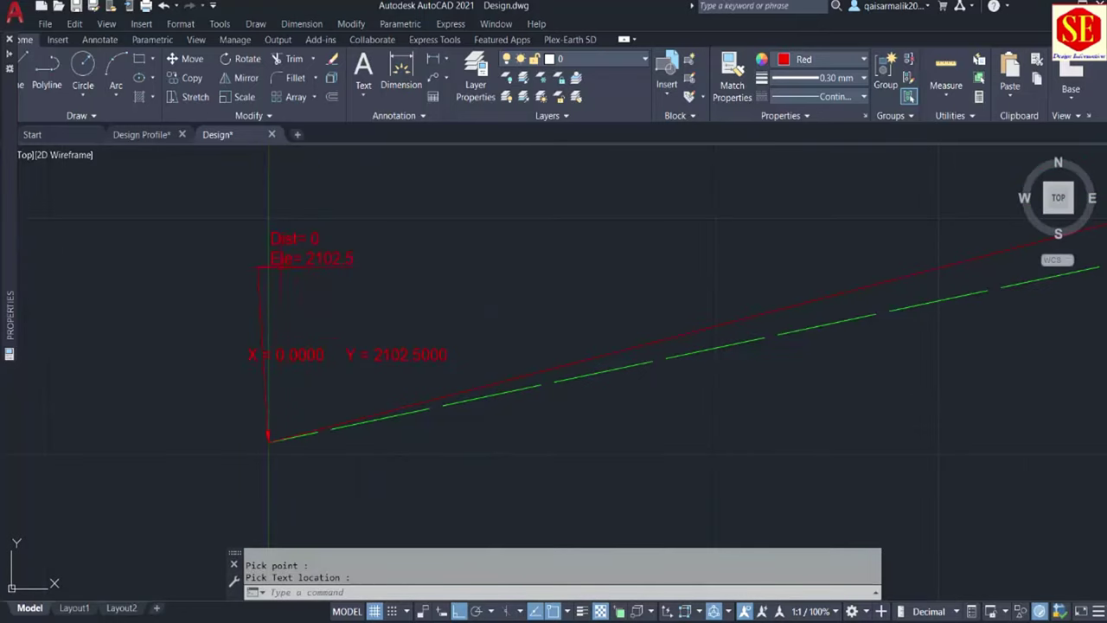
- Correct the start label's elevation to Ele= 210.25
scroll(326, 258, up, 2)
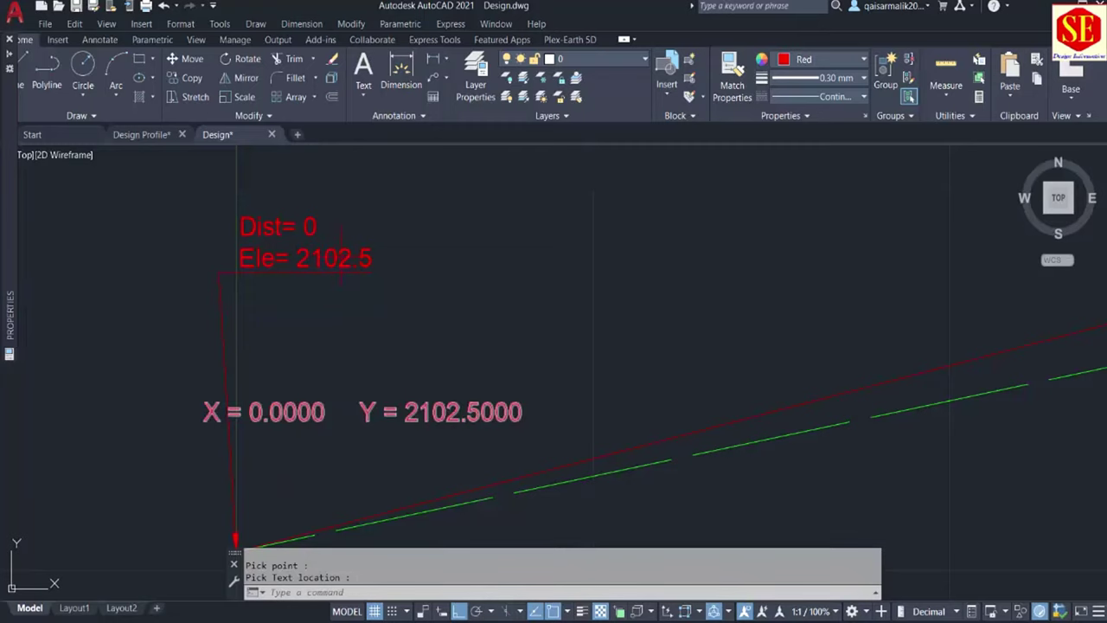
double_click(339, 260)
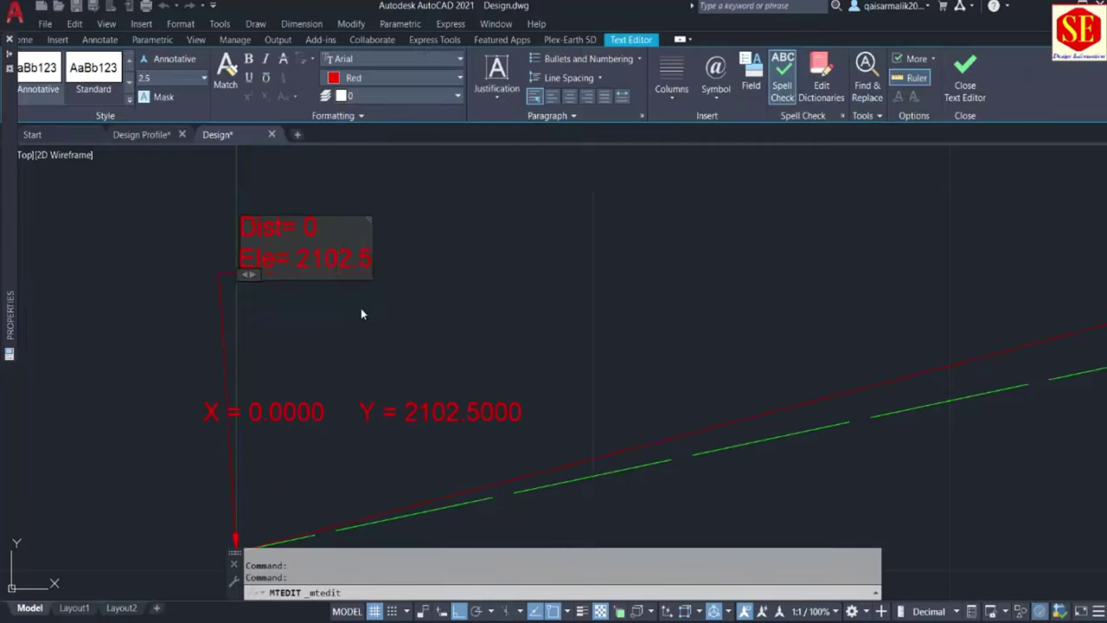
text(.)
key(BackSpace)
click(484, 311)
- Place a Dist= 475 label above the peak vertex with CD
scroll(285, 247, down, 4)
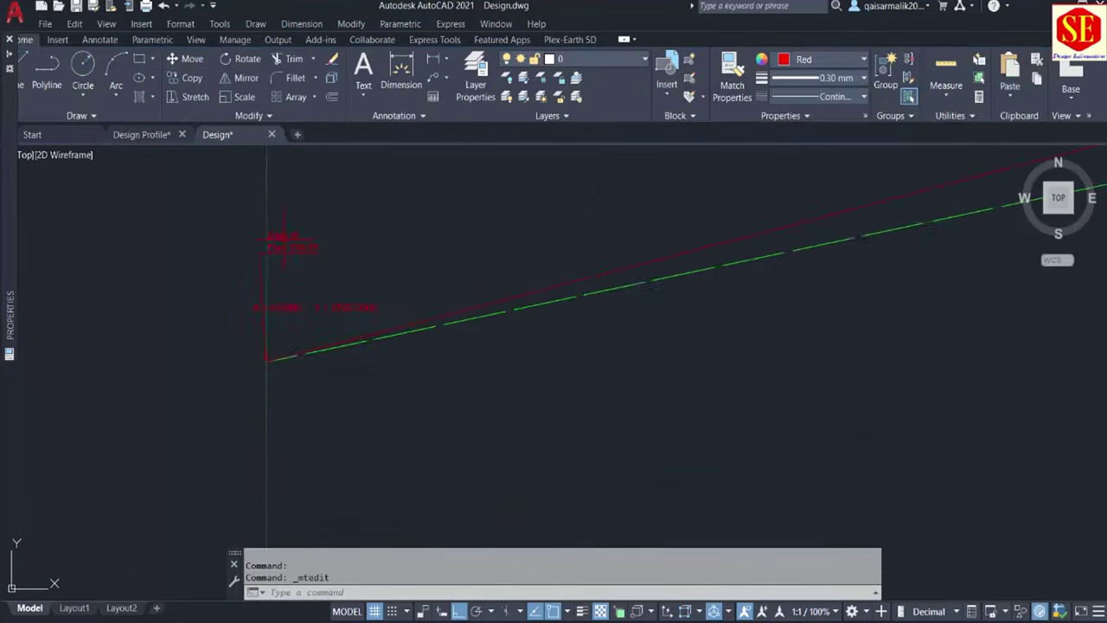
scroll(644, 259, up, 5)
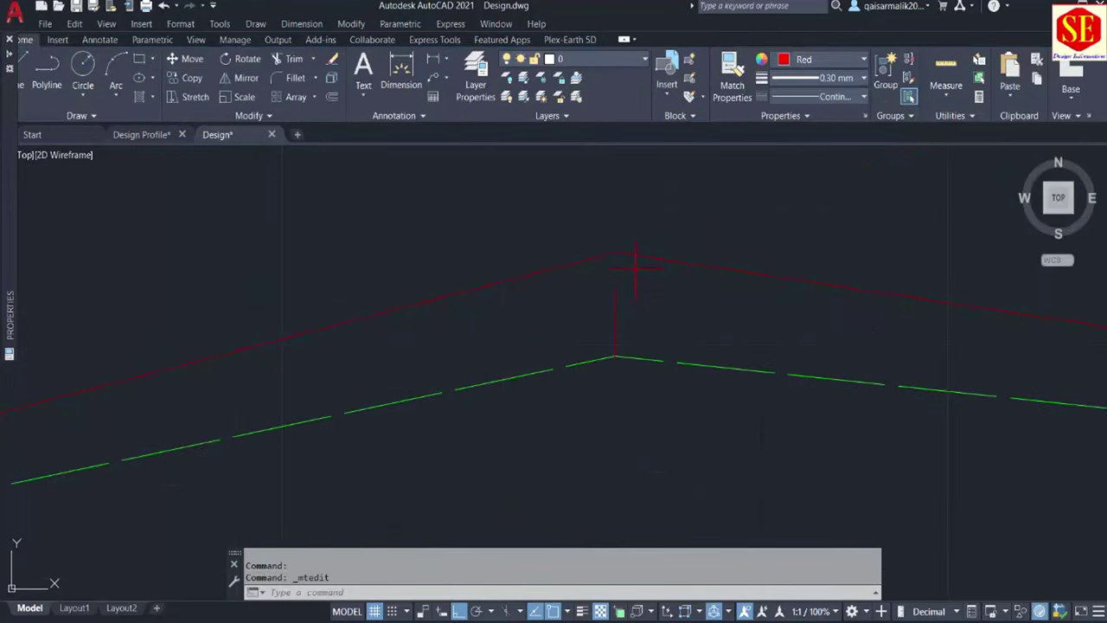
text(cd)
key(Return)
middle_drag(613, 250, 607, 380)
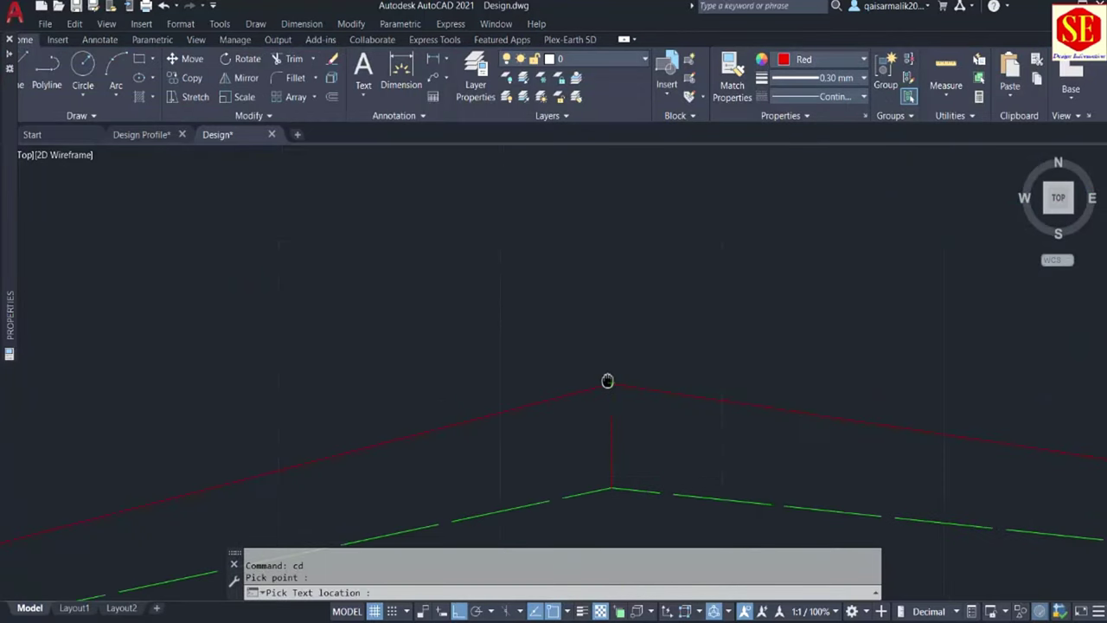
click(597, 242)
- Correct the peak label's elevation to 221.9677
scroll(681, 218, up, 4)
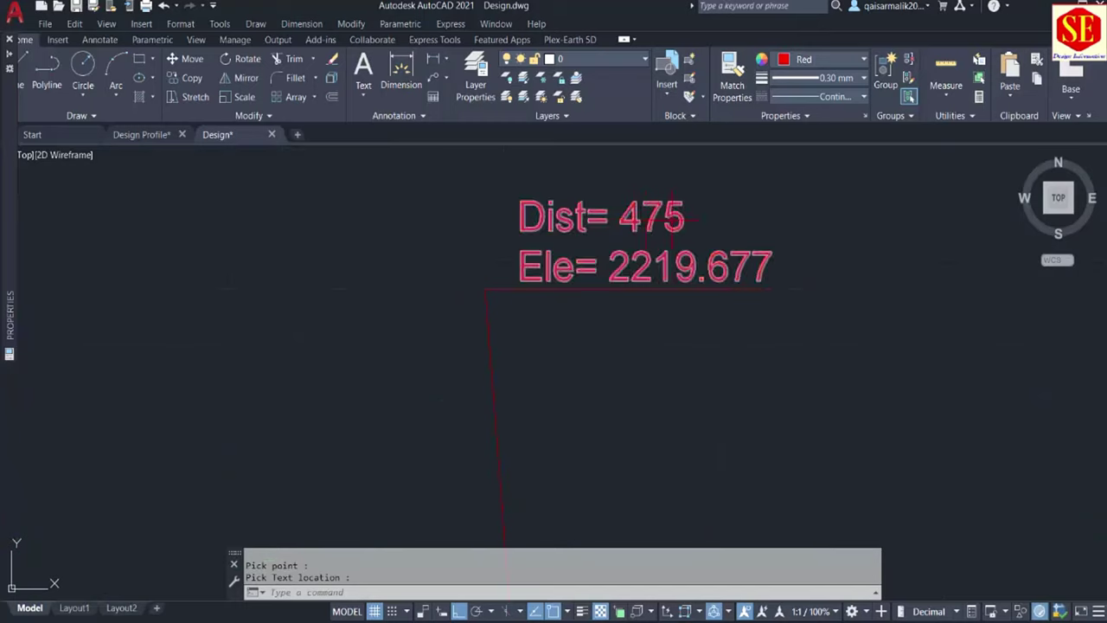
double_click(524, 275)
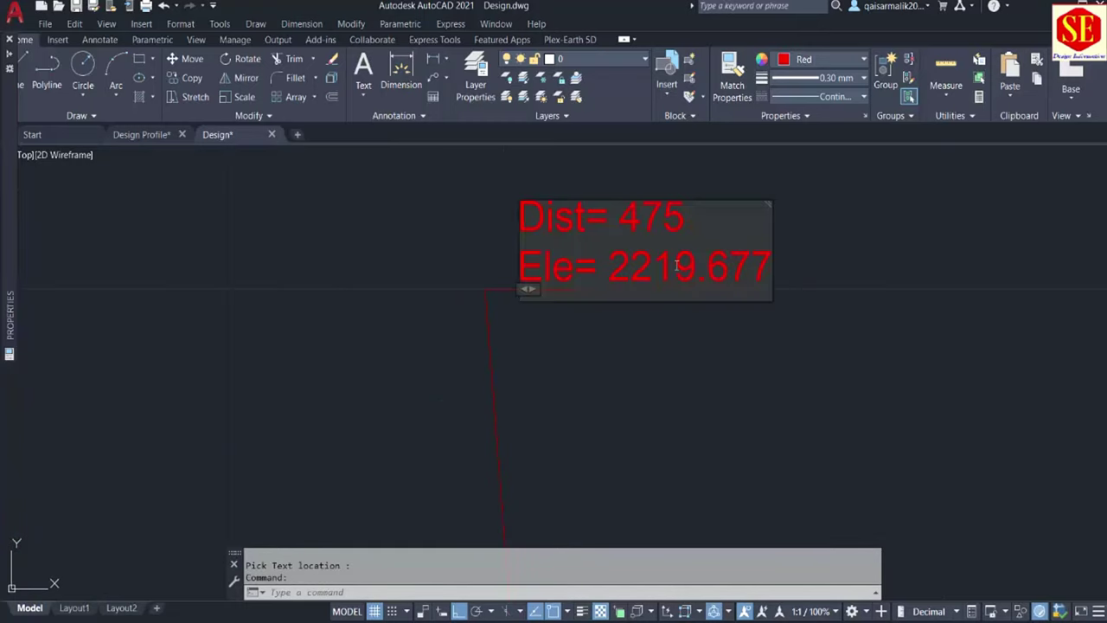
text(.)
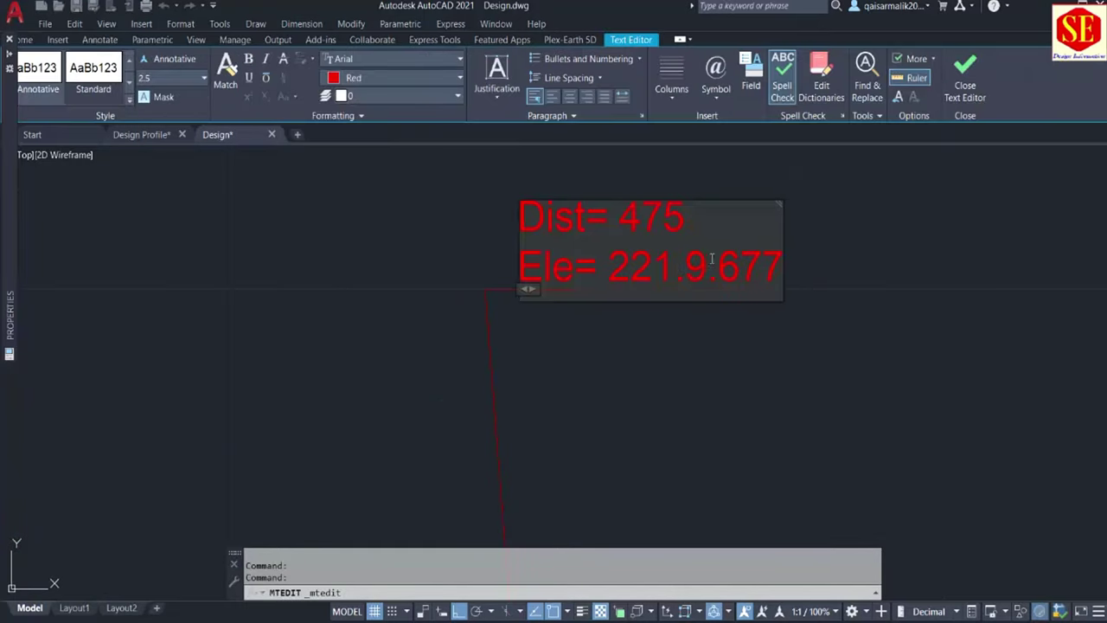
key(BackSpace)
click(626, 364)
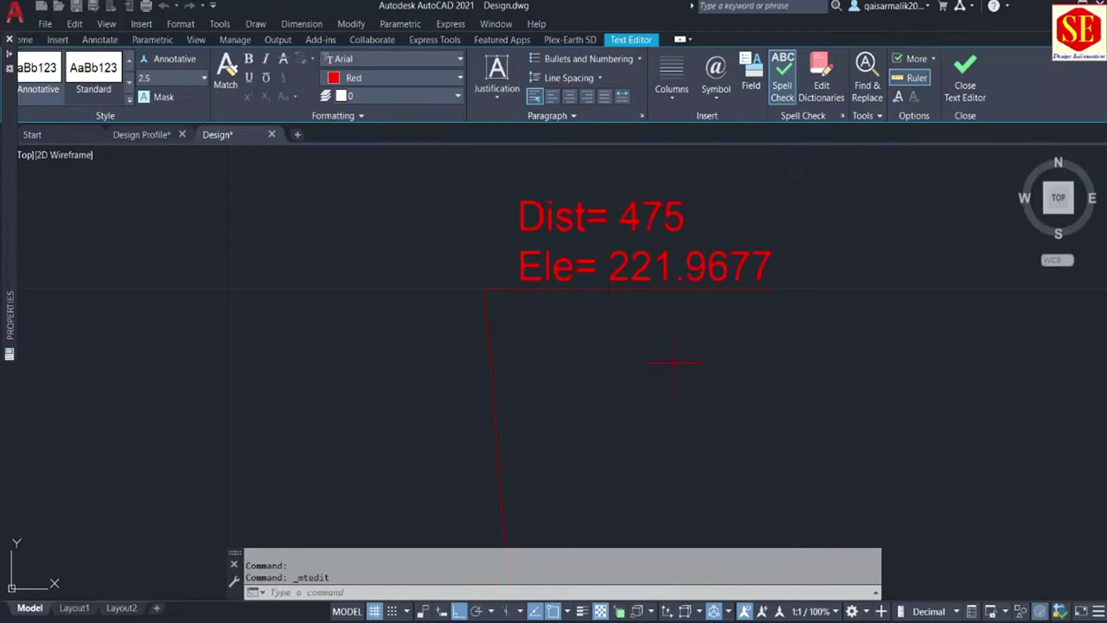
scroll(597, 260, down, 5)
middle_drag(664, 287, 147, 298)
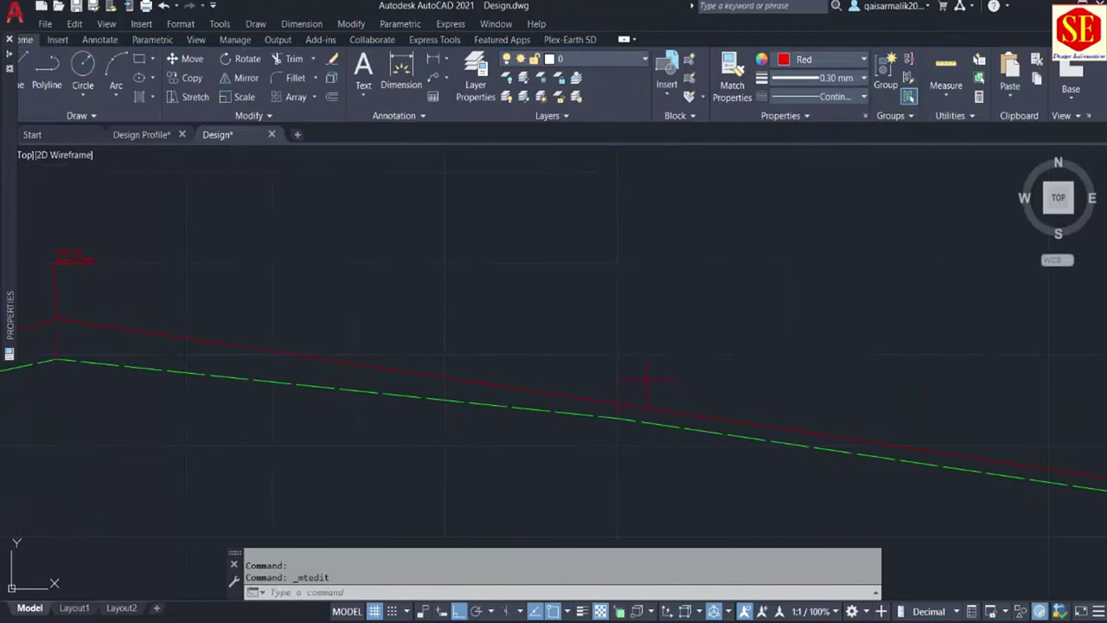
- Erase the two short red stub segments at the low vertex
middle_drag(755, 406, 820, 408)
click(820, 408)
text(c)
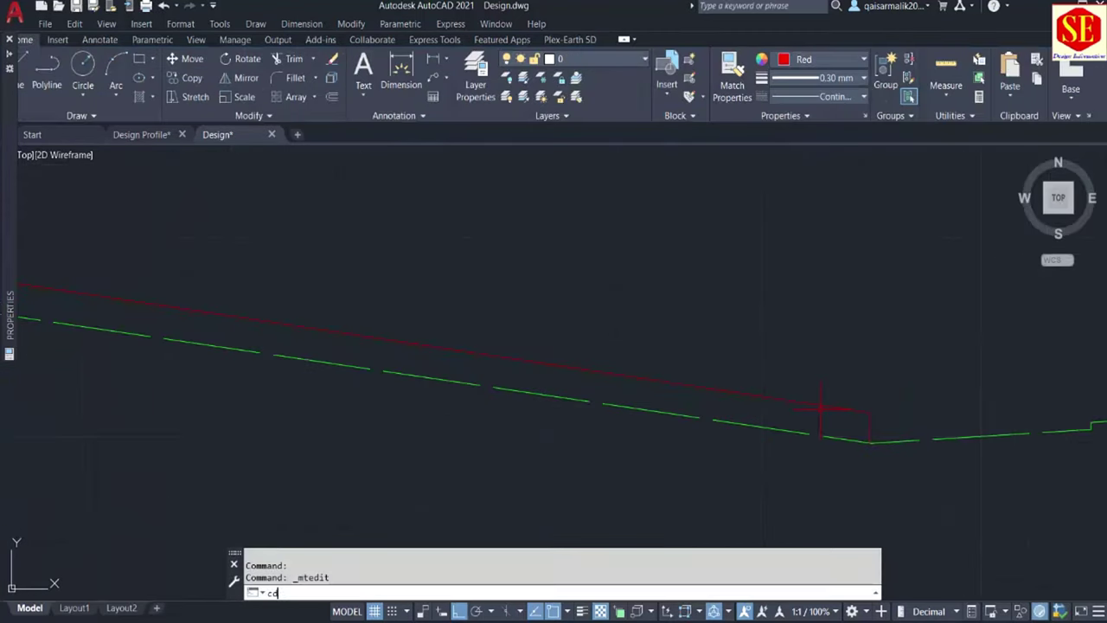
click(865, 396)
text(E)
key(Return)
middle_drag(921, 517, 784, 429)
- Label the low vertex with CD, giving Dist= 1274.44
scroll(758, 357, up, 4)
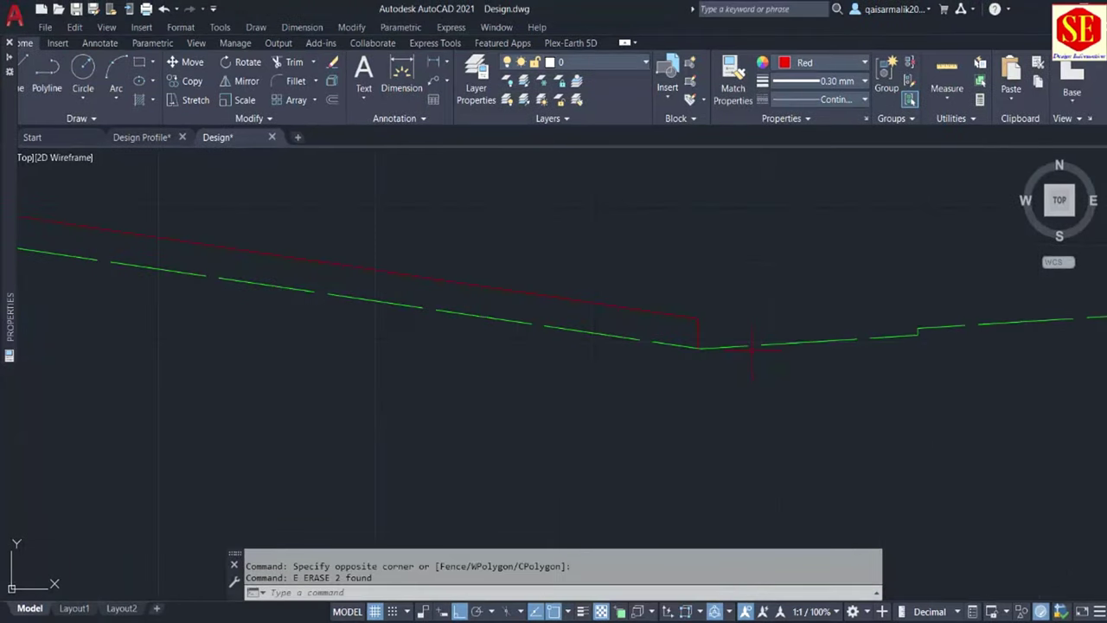
text(CD)
key(Return)
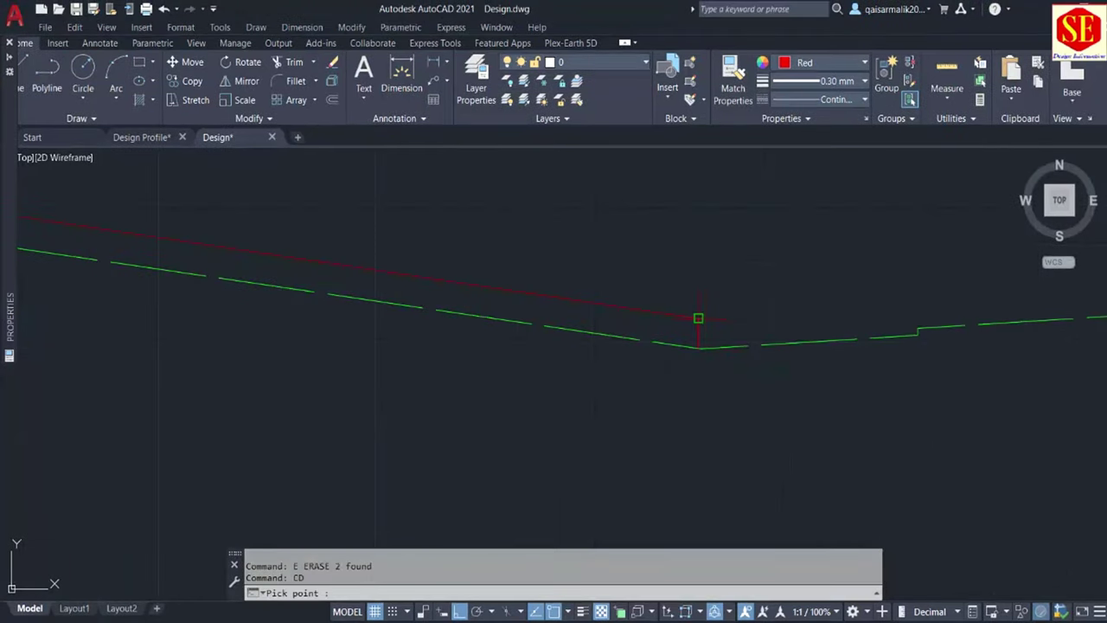
click(698, 318)
click(685, 213)
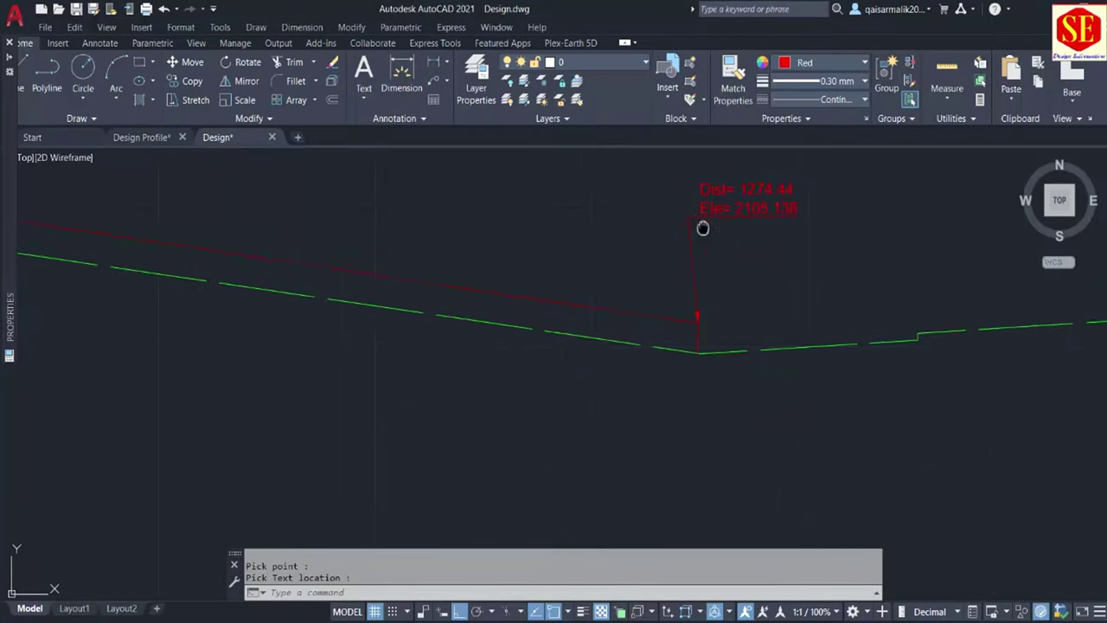
scroll(704, 227, up, 2)
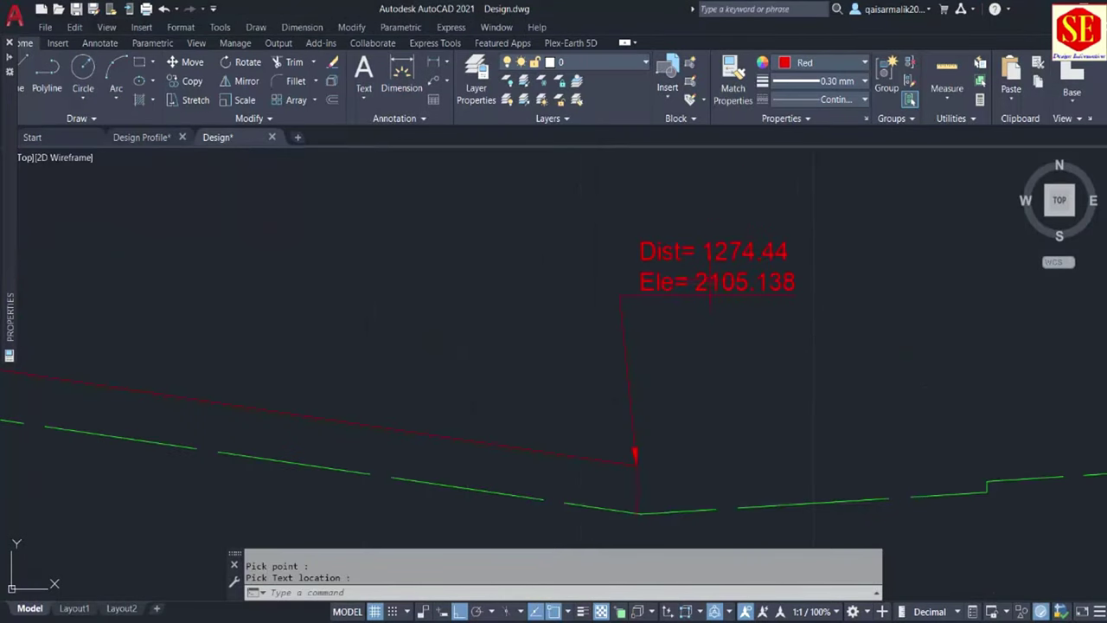
- Correct the low-vertex label's elevation to Ele= 210.5138
double_click(737, 287)
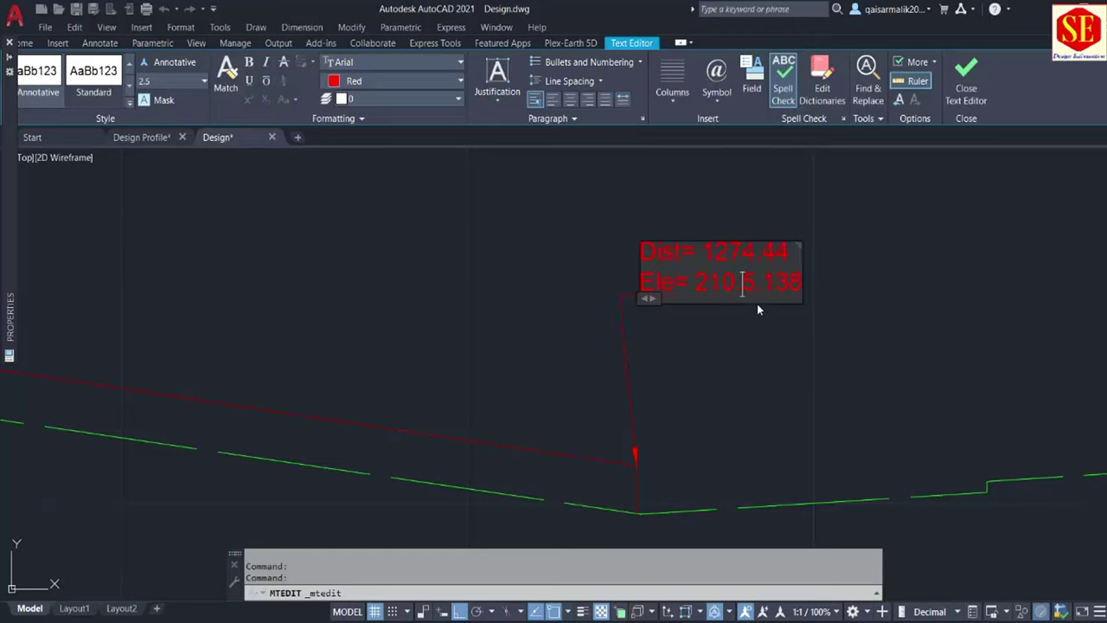
click(762, 287)
key(BackSpace)
key(Escape)
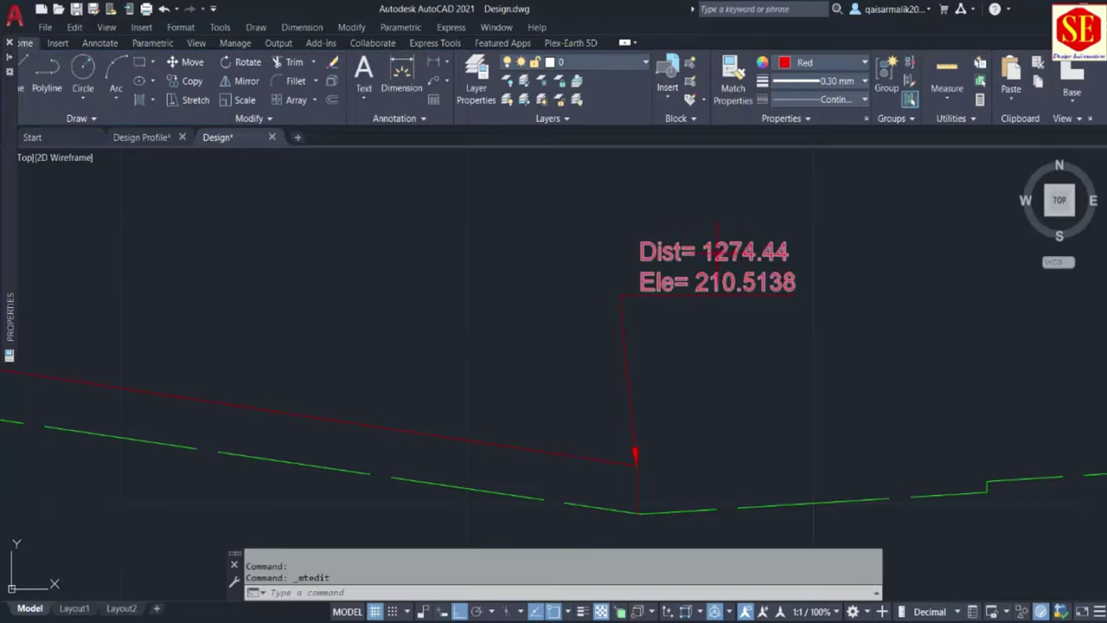
scroll(716, 251, up, 2)
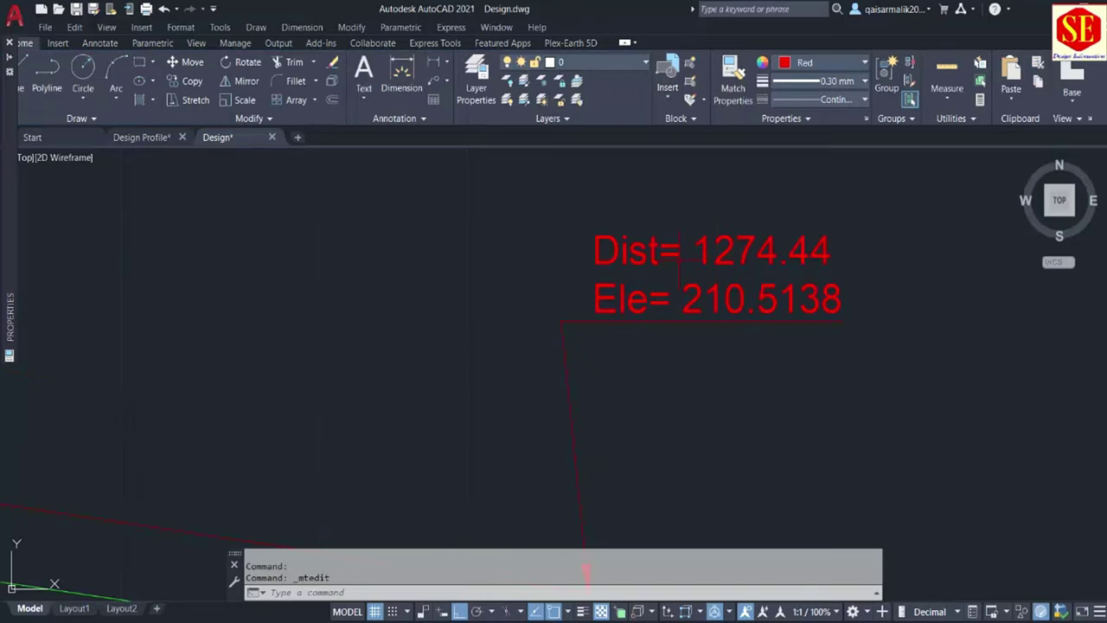
- Edit the low-vertex label so Dist reads 1275 instead of 1274.44
scroll(679, 260, down, 2)
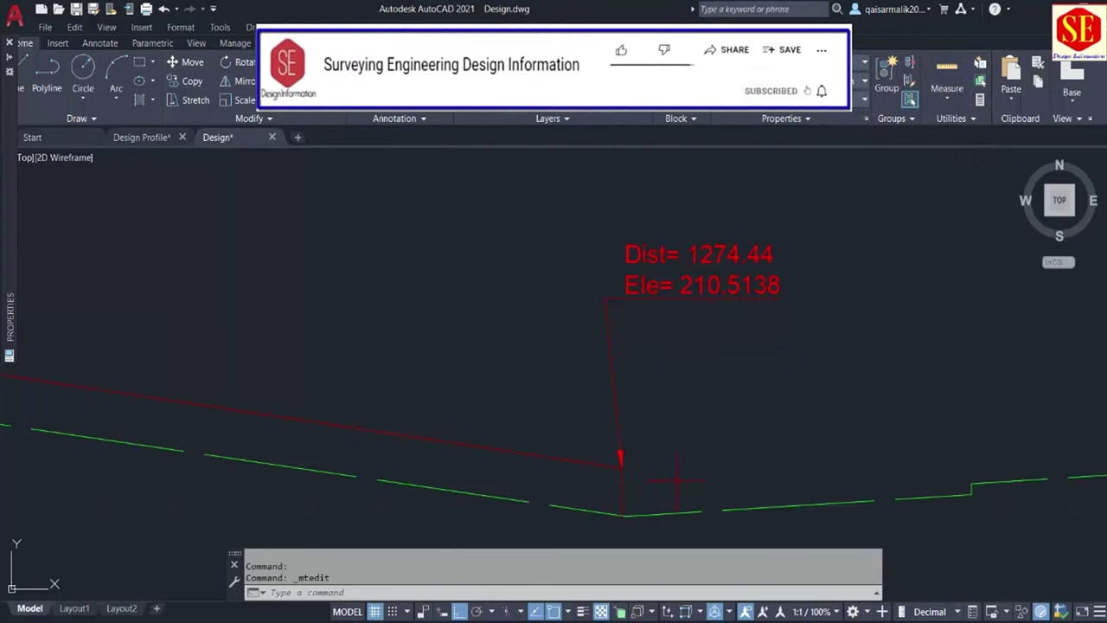
scroll(674, 480, down, 2)
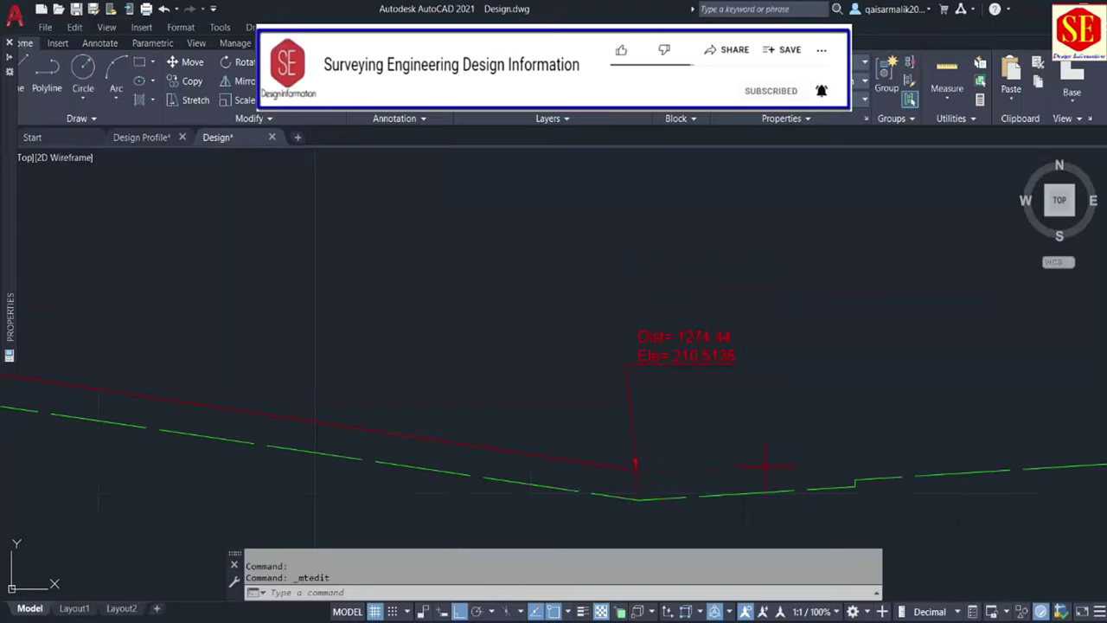
scroll(675, 356, up, 1)
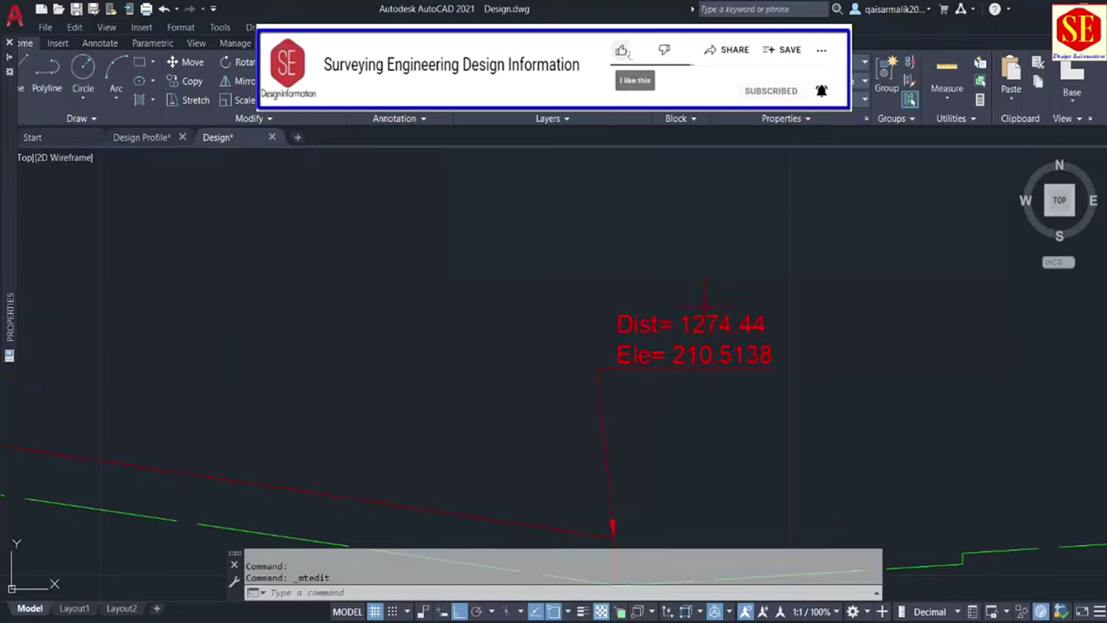
scroll(676, 356, up, 1)
double_click(682, 324)
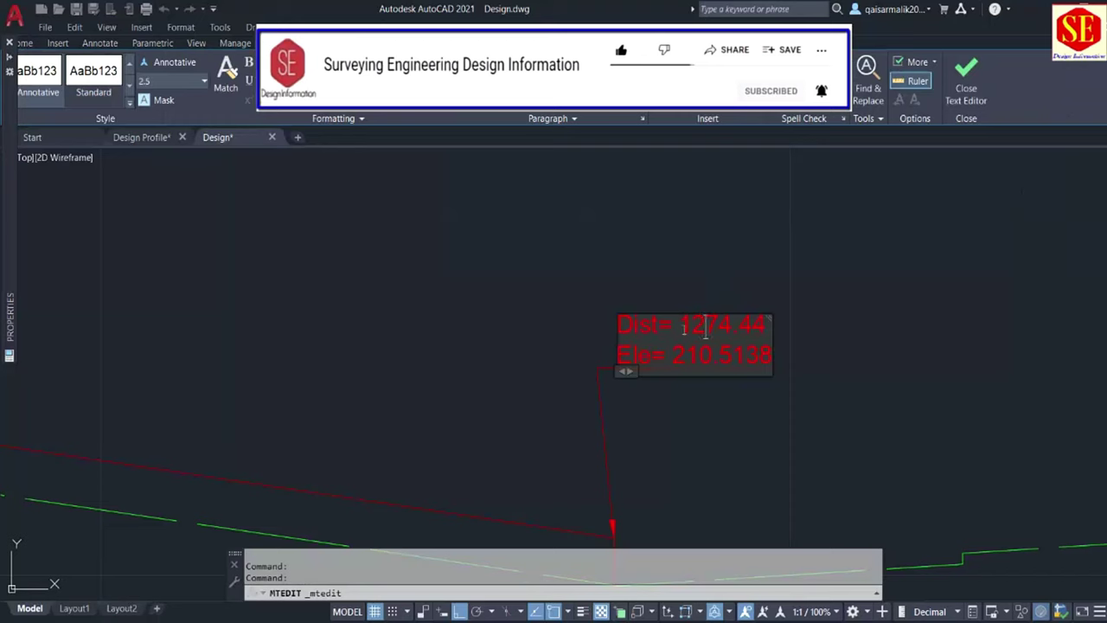
drag(717, 325, 787, 326)
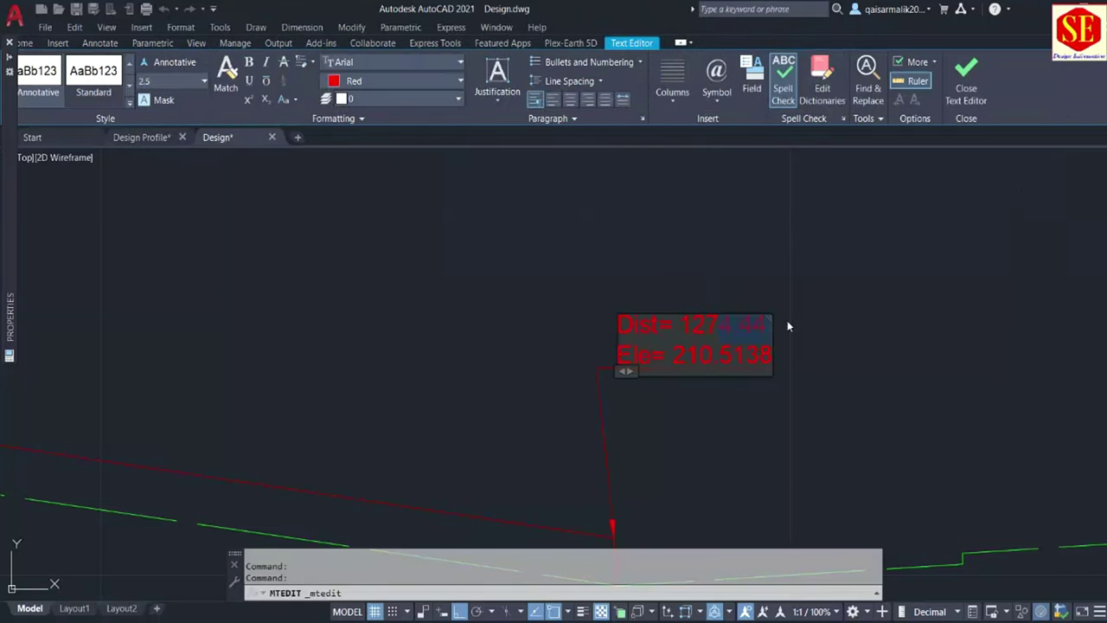
text(5)
click(787, 326)
scroll(648, 378, down, 2)
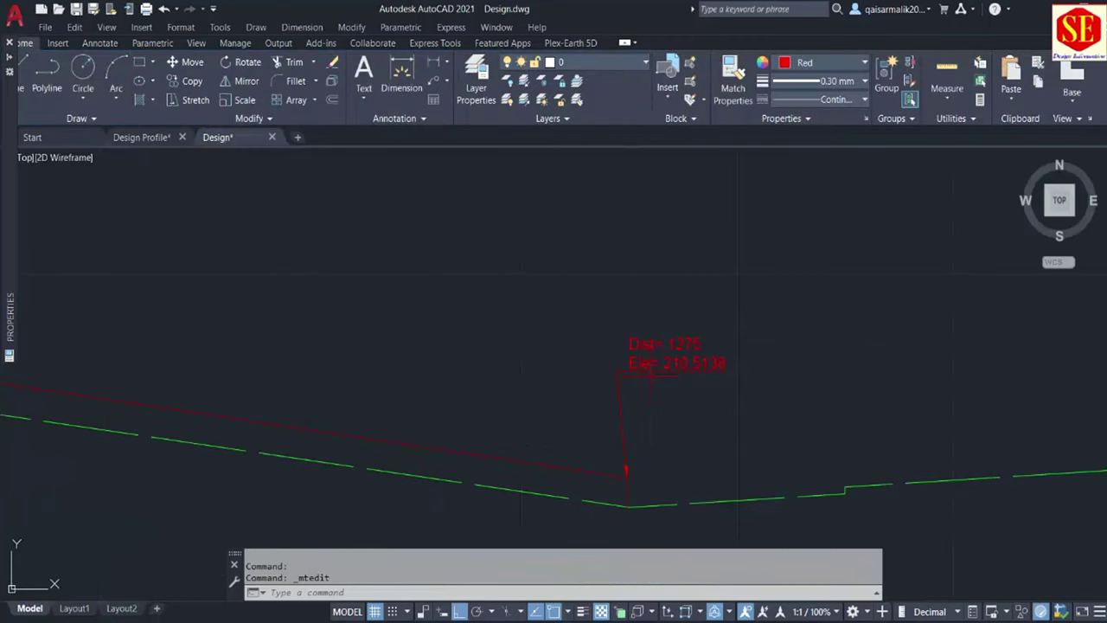
scroll(673, 346, up, 2)
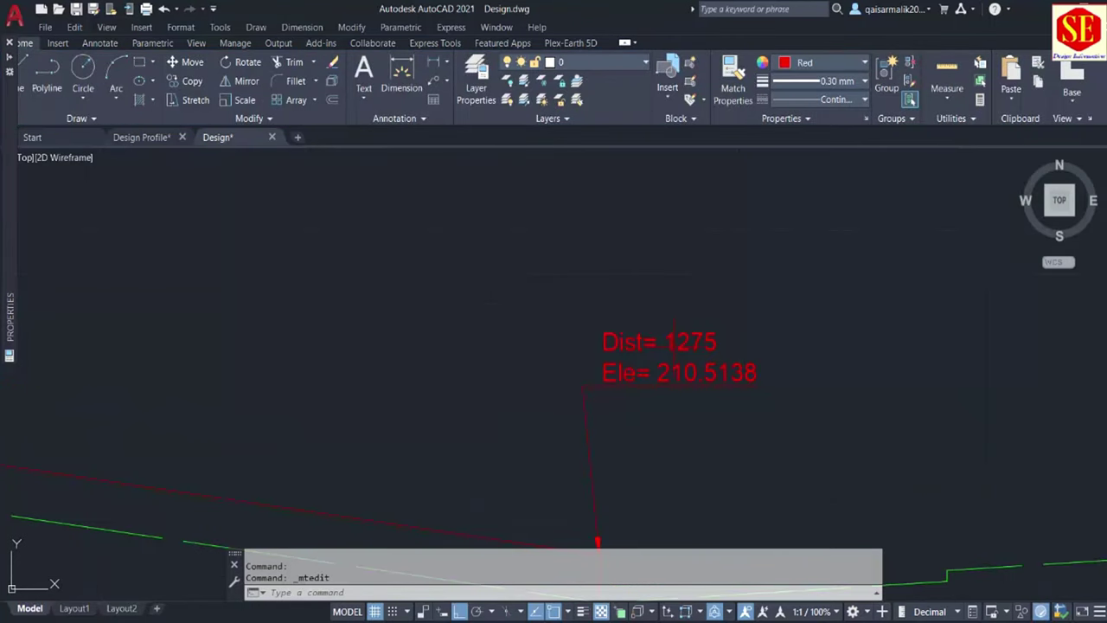
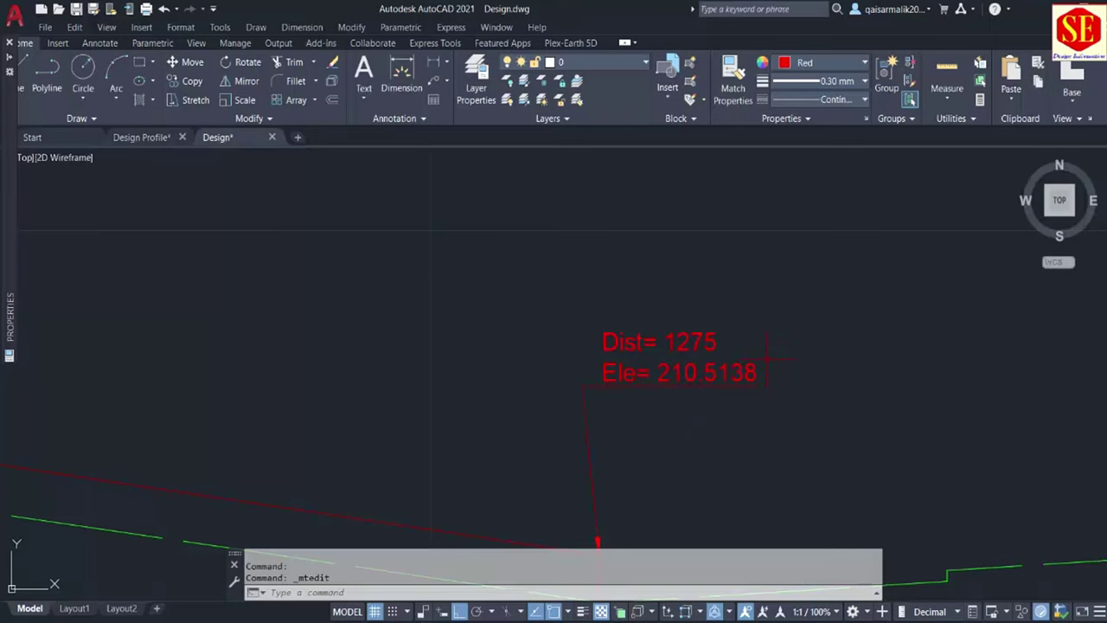
- Zoom and pan along the plotted profile to review the start and peak Dist/Ele labels
scroll(742, 342, down, 3)
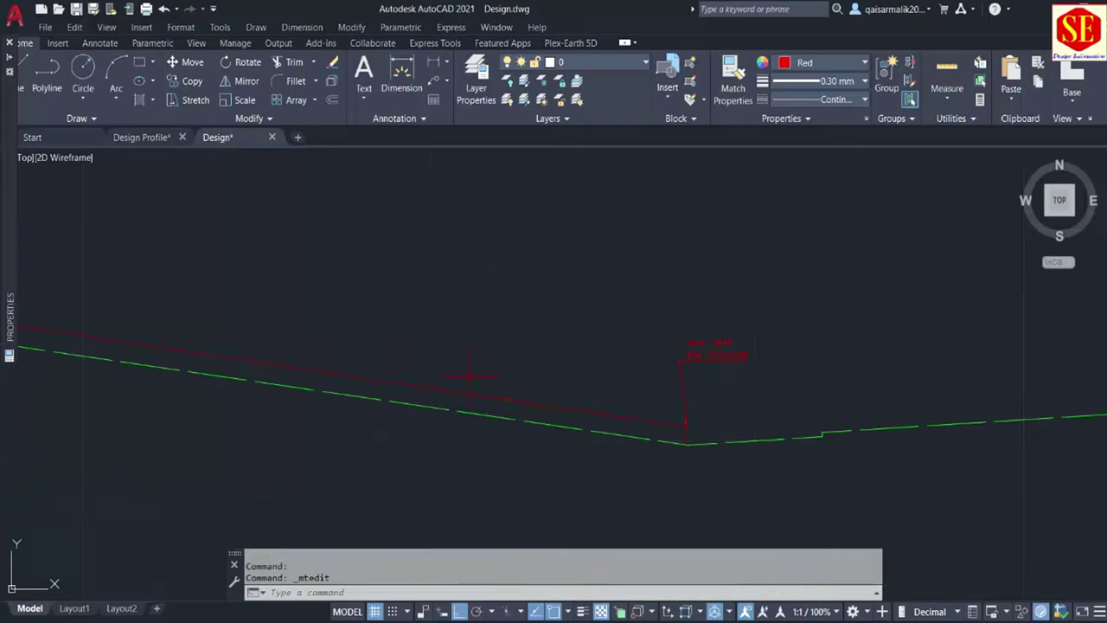
middle_drag(470, 377, 621, 390)
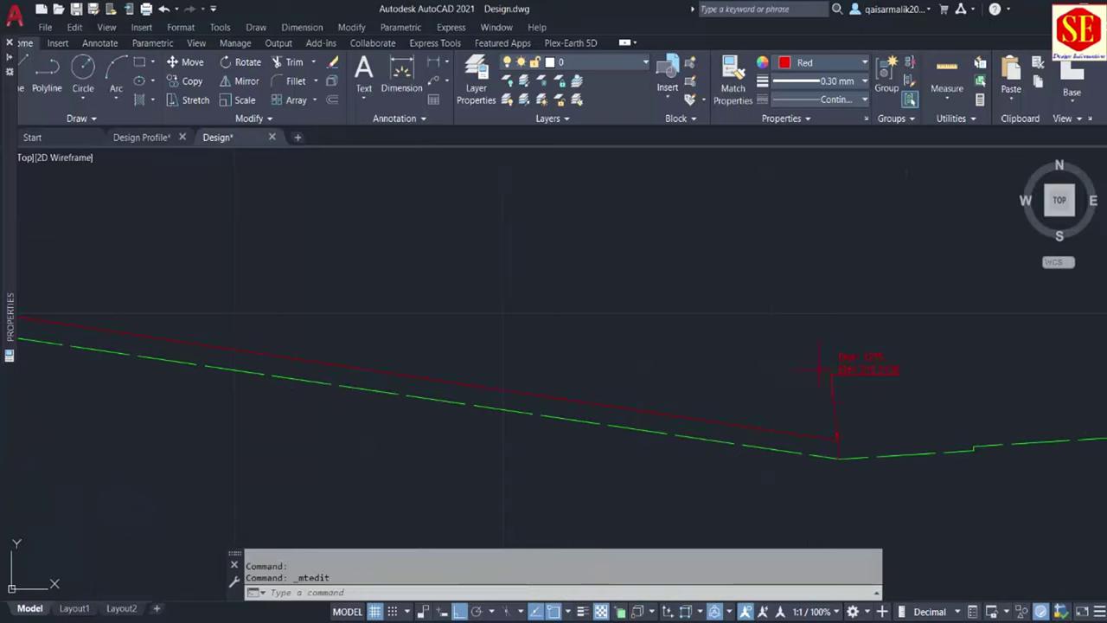
mouse_move(245, 389)
middle_down()
mouse_move(524, 439)
mouse_move(662, 442)
middle_up()
scroll(173, 432, up, 3)
scroll(203, 426, up, 2)
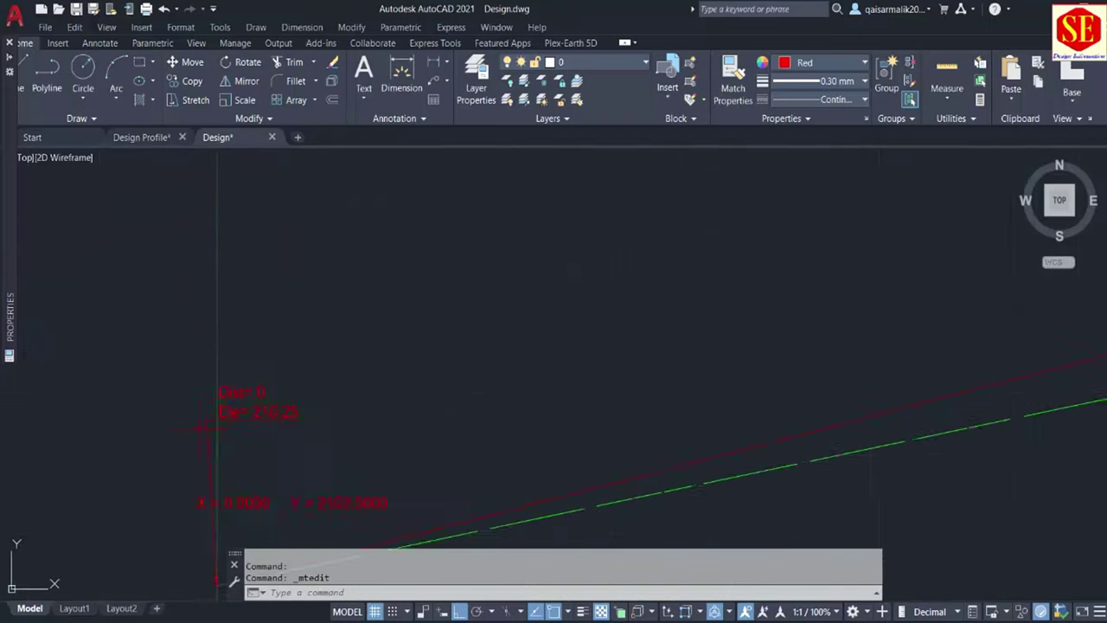
scroll(203, 425, up, 2)
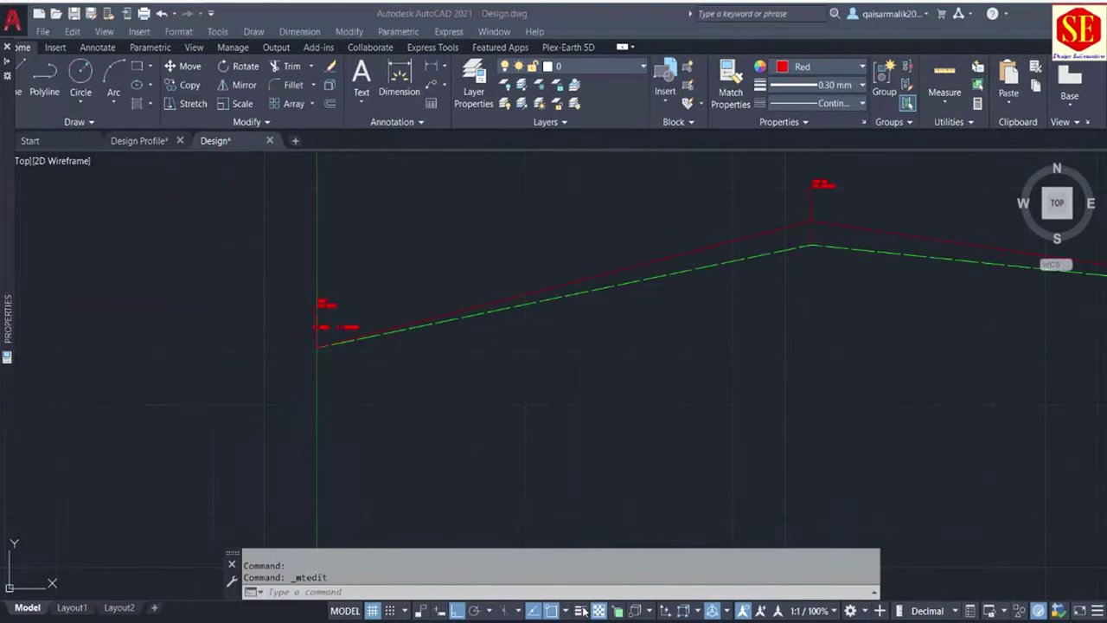
- Clear the BOP, VPI and EOP station values and vertical length, giving the vertical length cell No Fill
scroll(544, 358, up, 1)
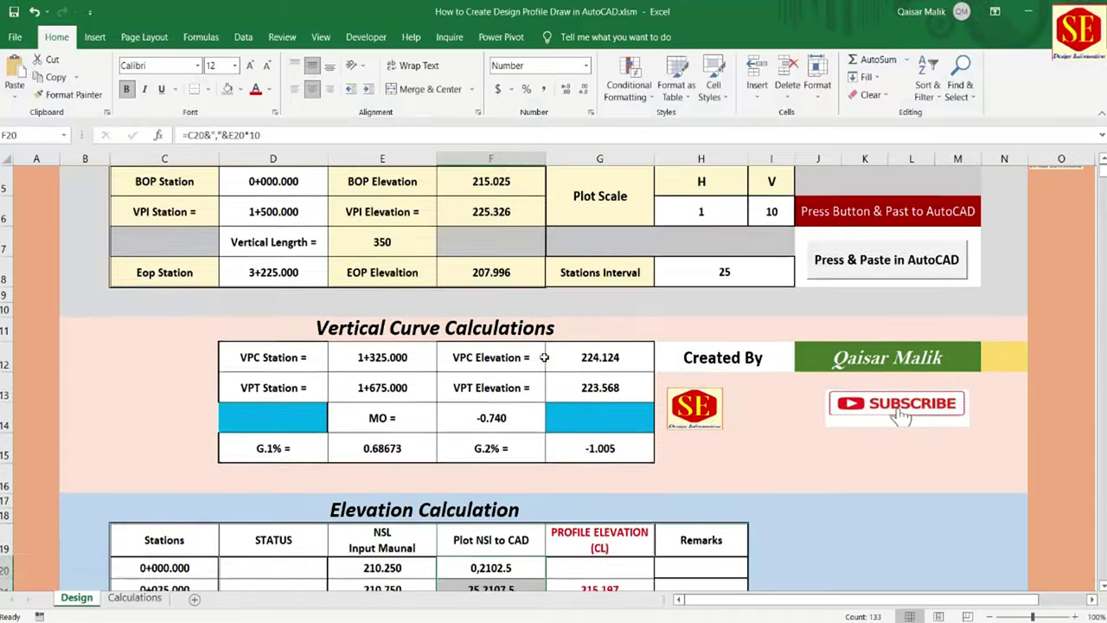
scroll(544, 357, up, 2)
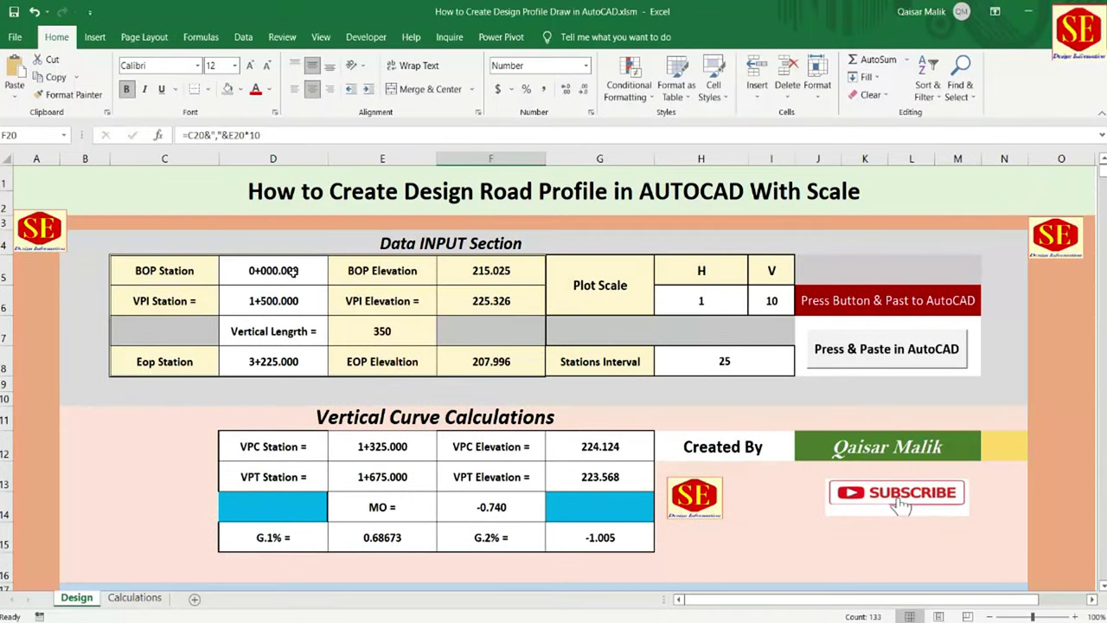
drag(295, 271, 293, 303)
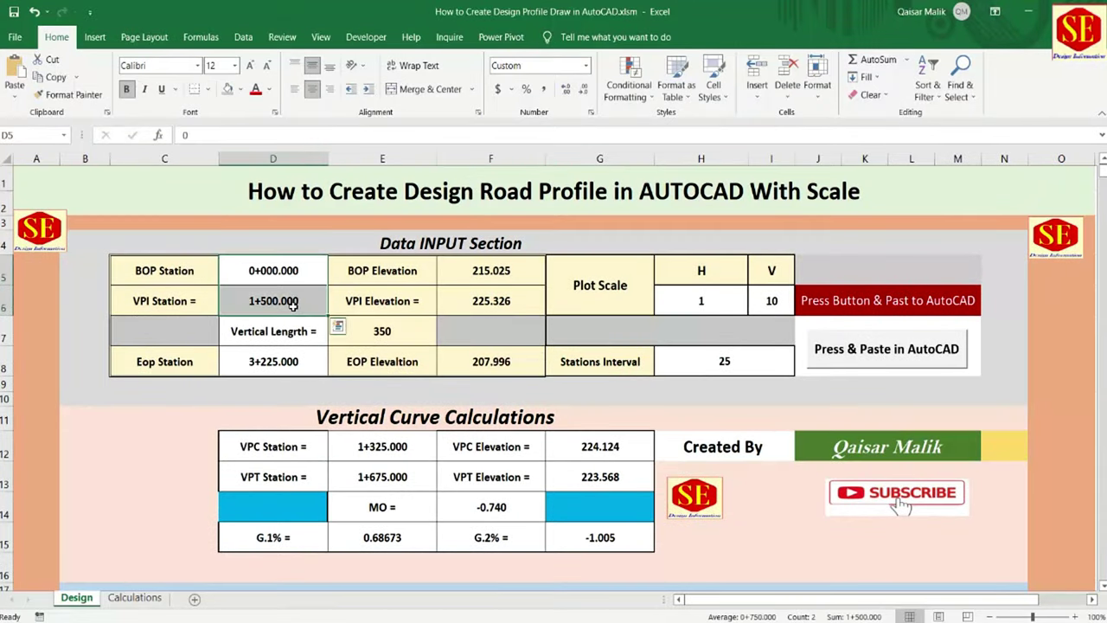
key(Delete)
click(267, 362)
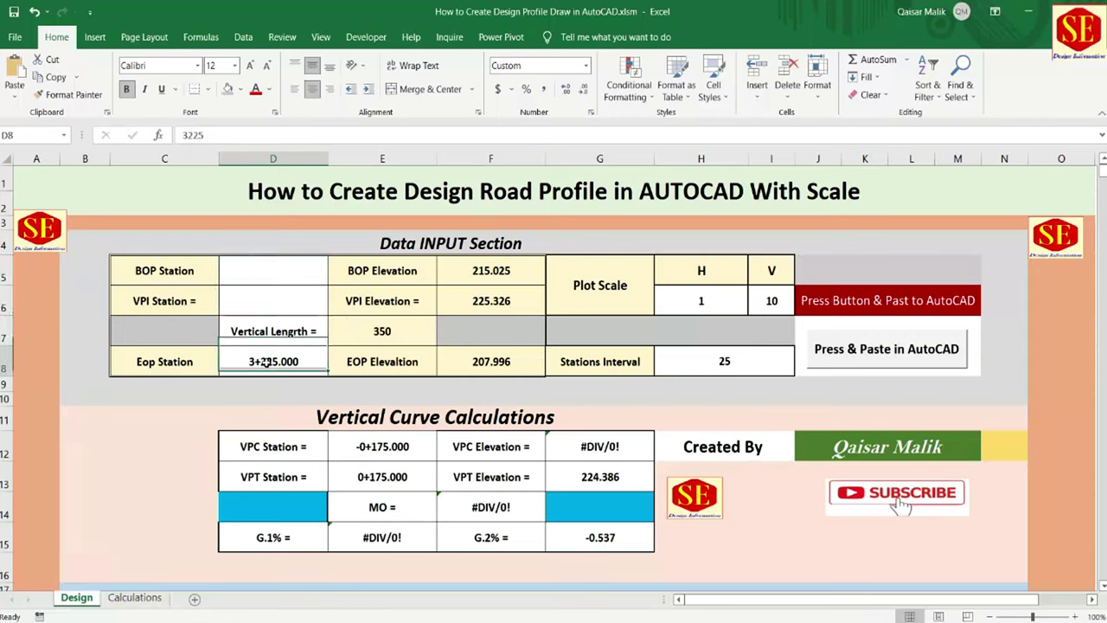
key(Delete)
click(352, 341)
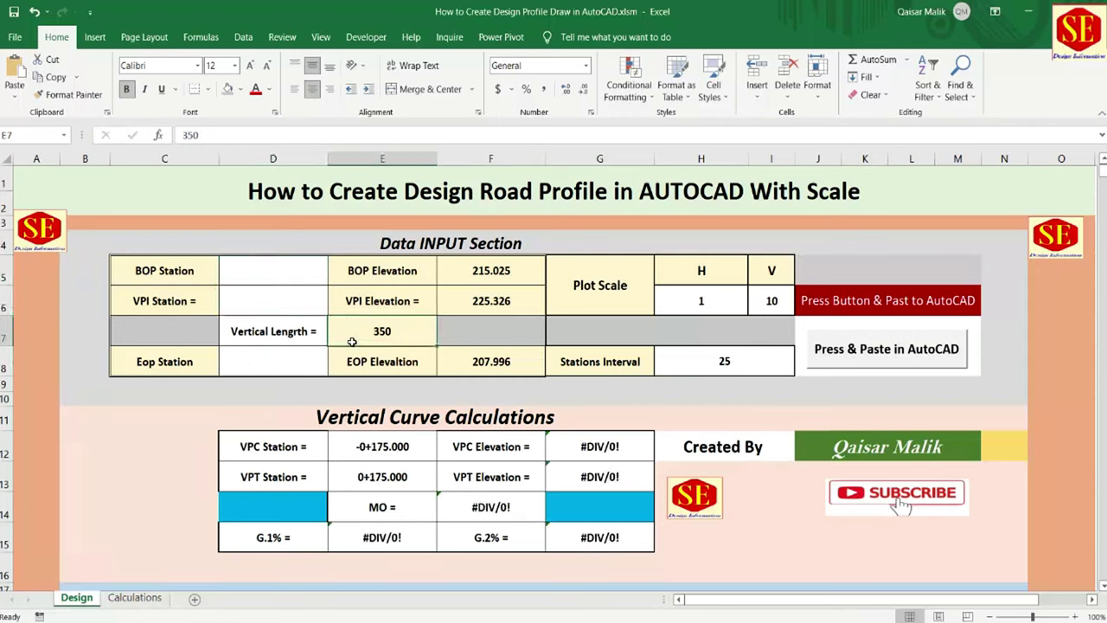
key(Delete)
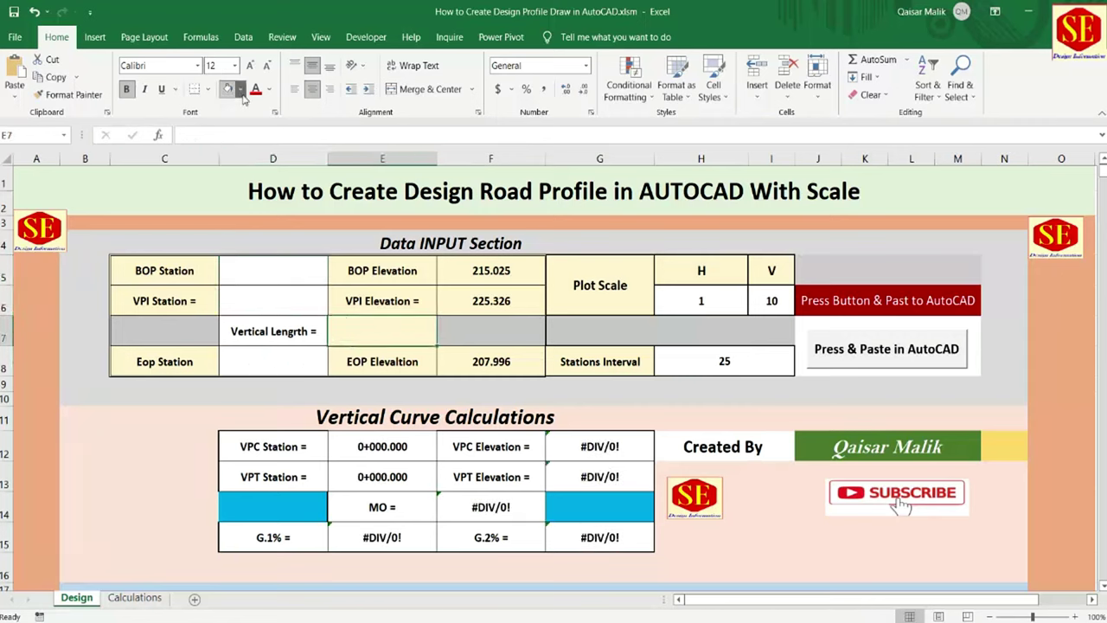
click(240, 89)
click(249, 223)
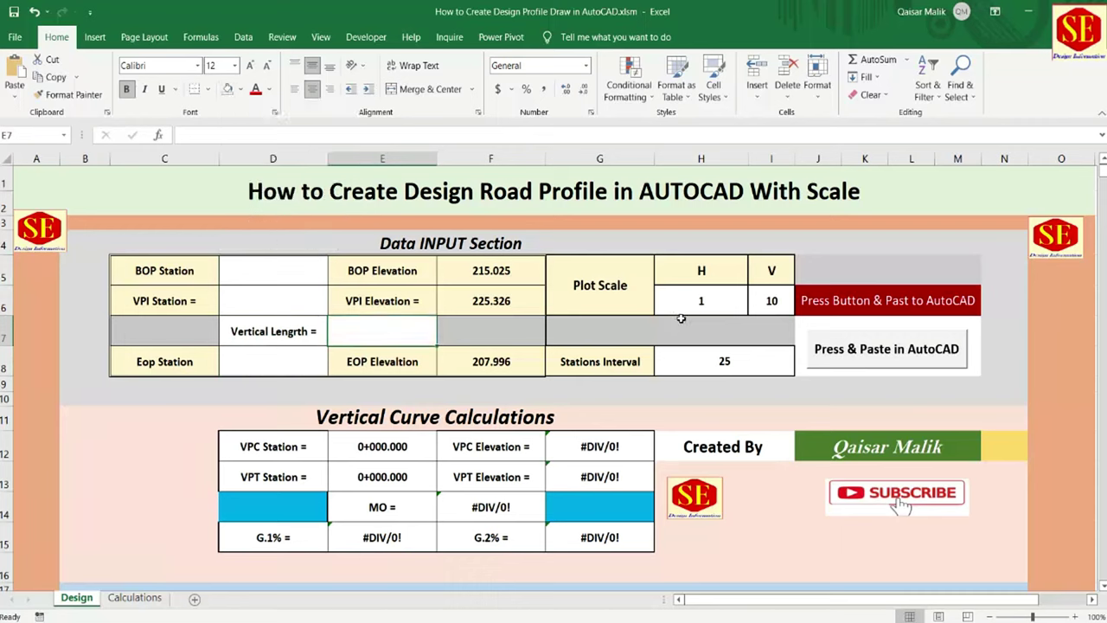
- Clear the BOP, VPI and EOP elevation values along with the H/V plot scale inputs
drag(688, 307, 755, 302)
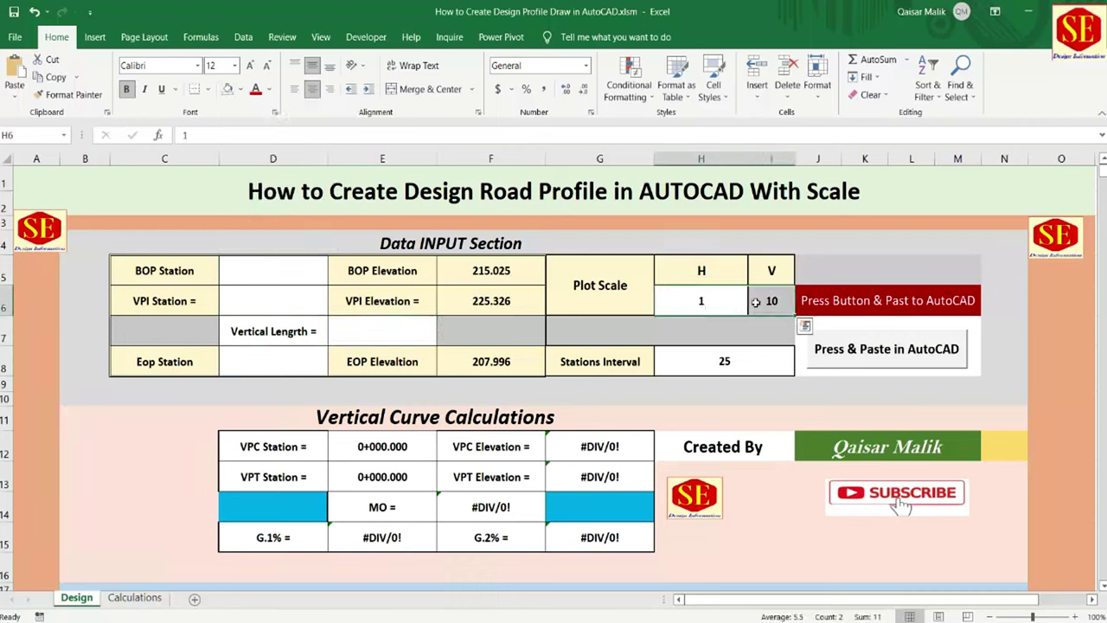
click(471, 311)
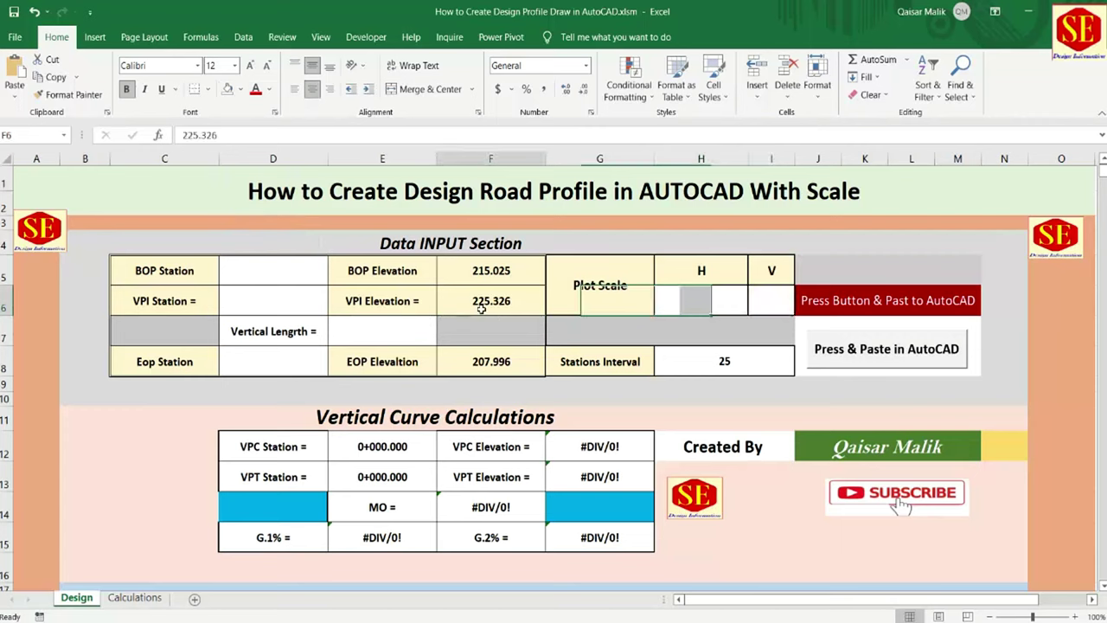
click(485, 271)
key(Delete)
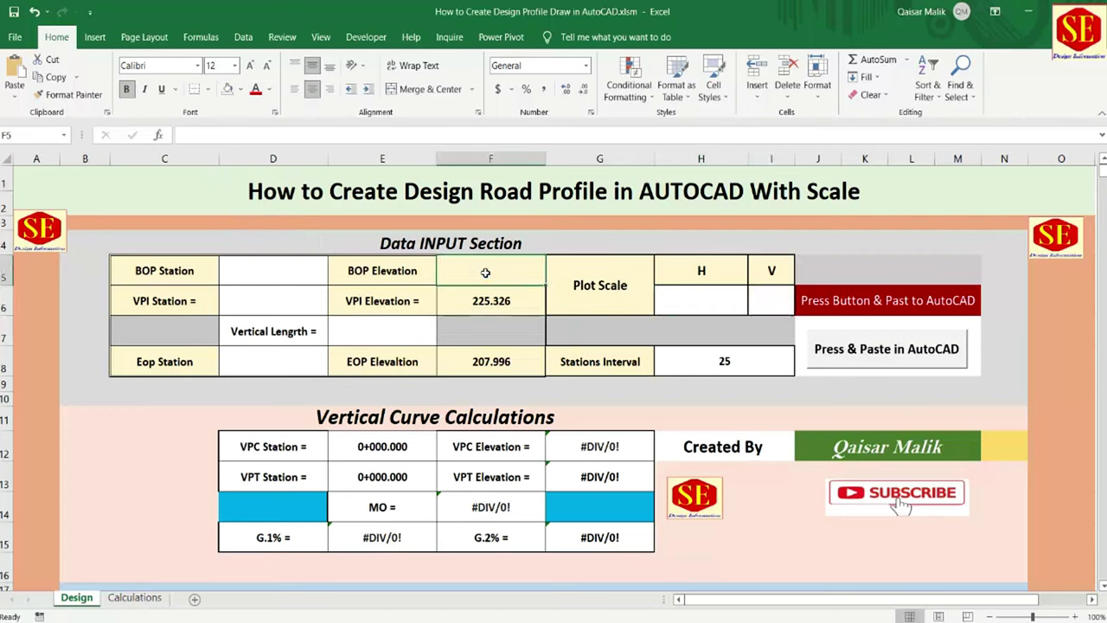
key(Delete)
click(491, 361)
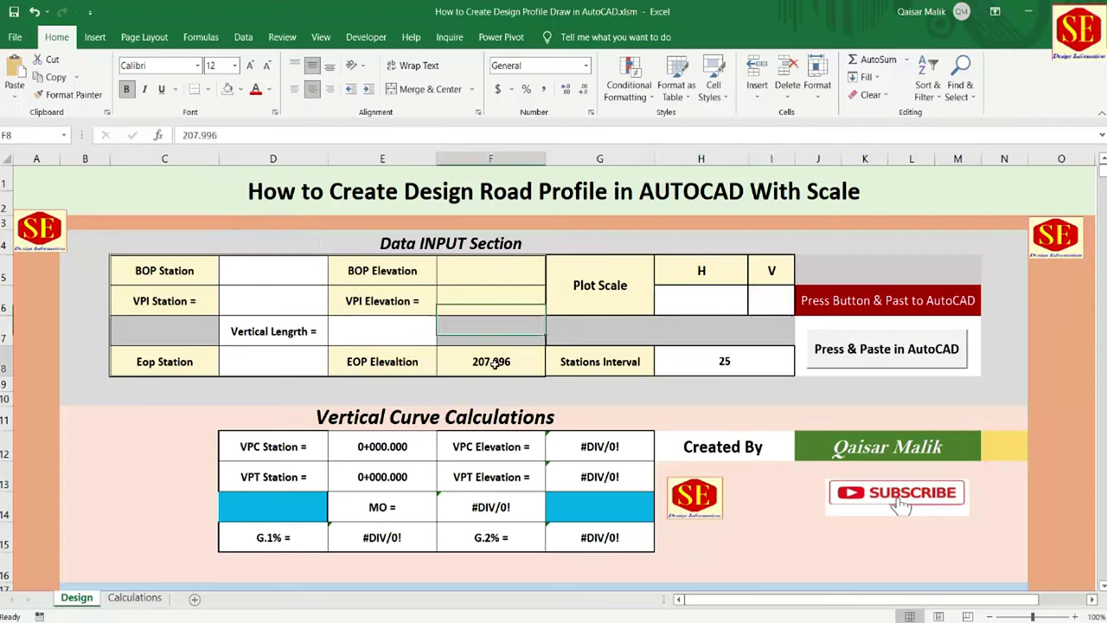
key(Delete)
- Set the EOP elevation cell's fill to No Fill, removing its yellow highlight
drag(484, 271, 484, 289)
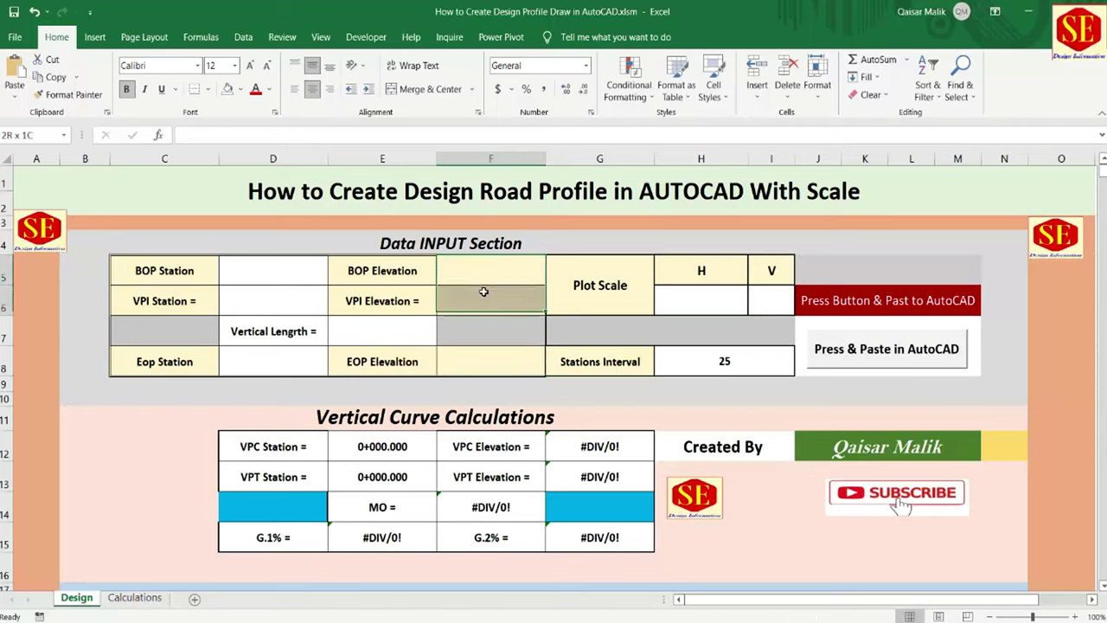
click(502, 363)
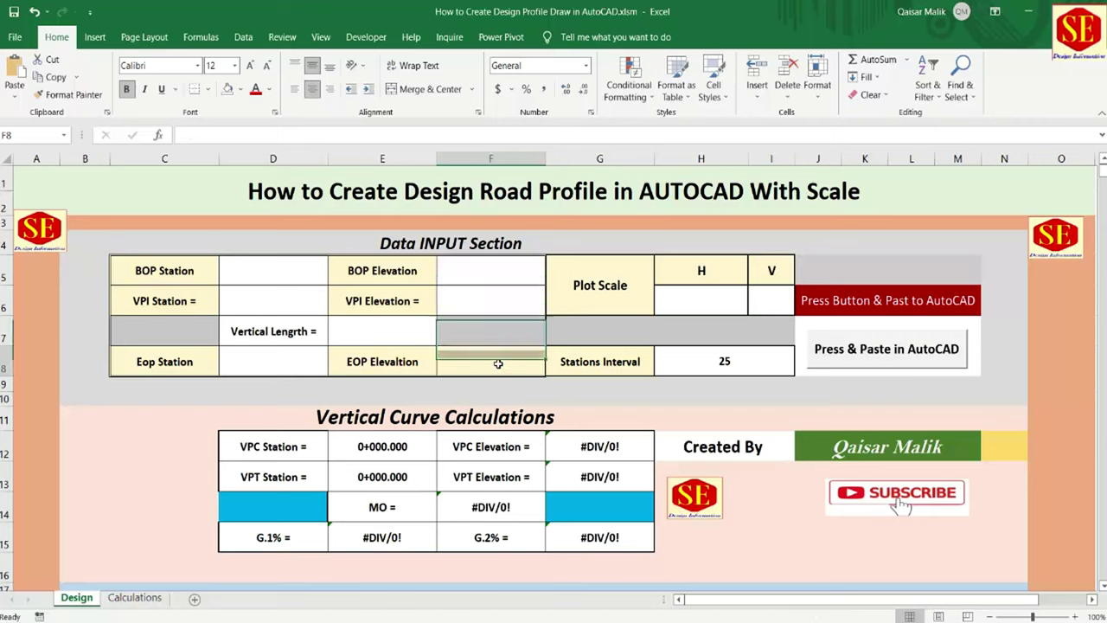
click(228, 89)
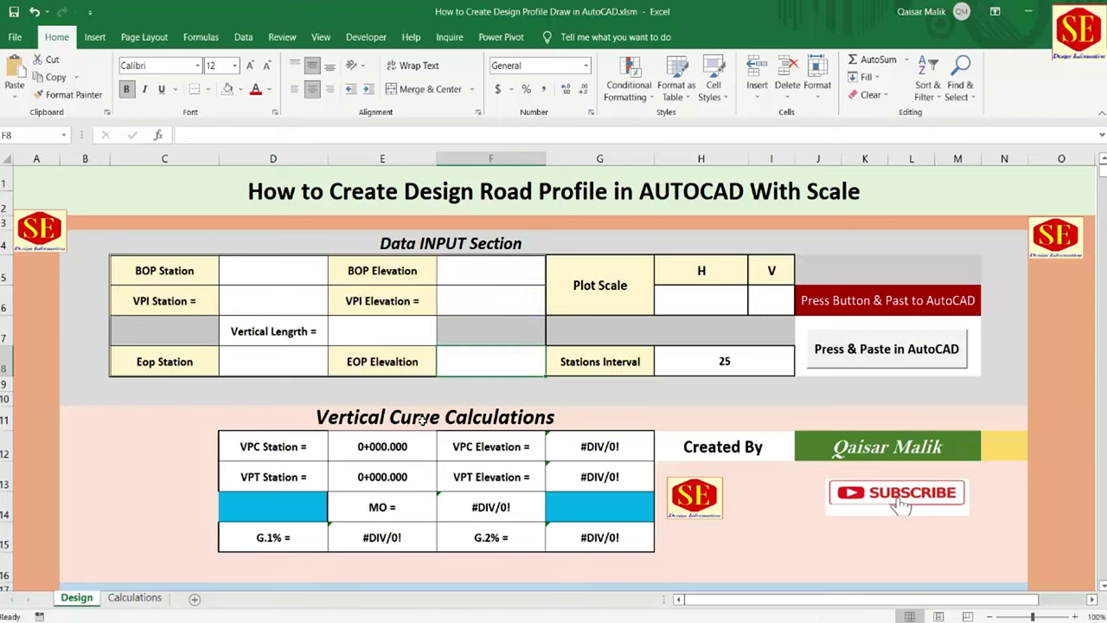
click(178, 277)
click(259, 275)
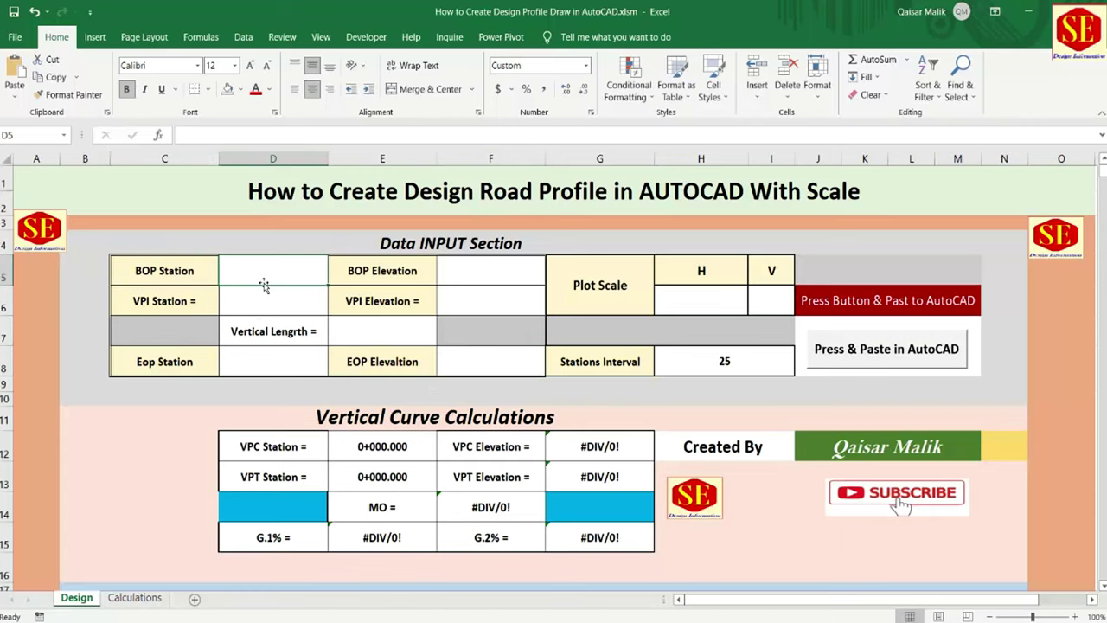
- Check the profile start in AutoCAD, then enter BOP station 0 and BOP elevation 210.25
click(688, 589)
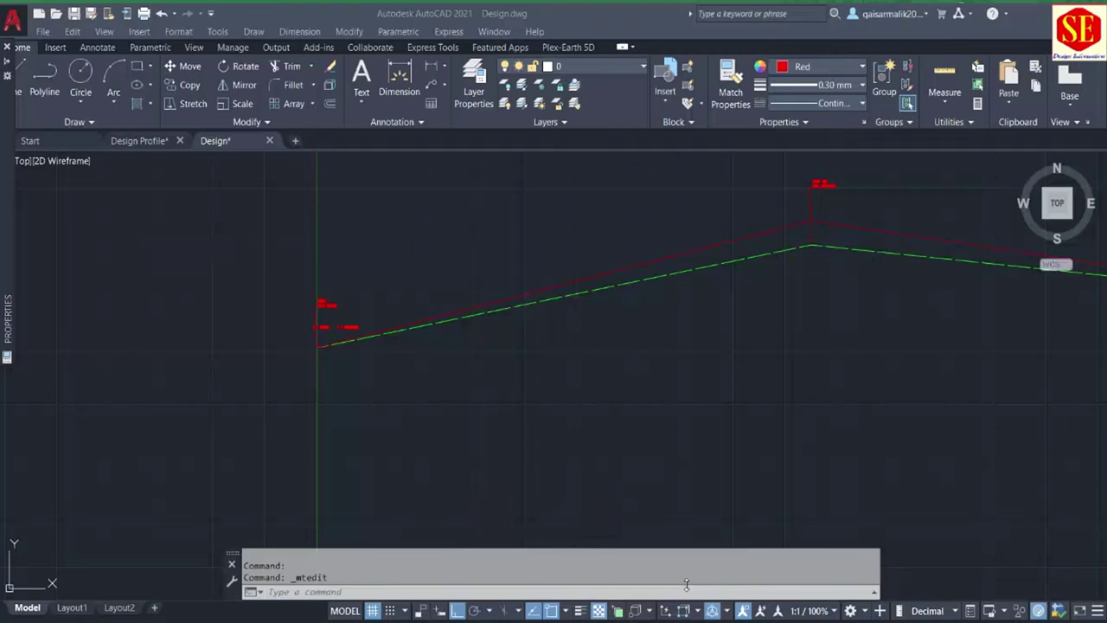
scroll(321, 308, up, 8)
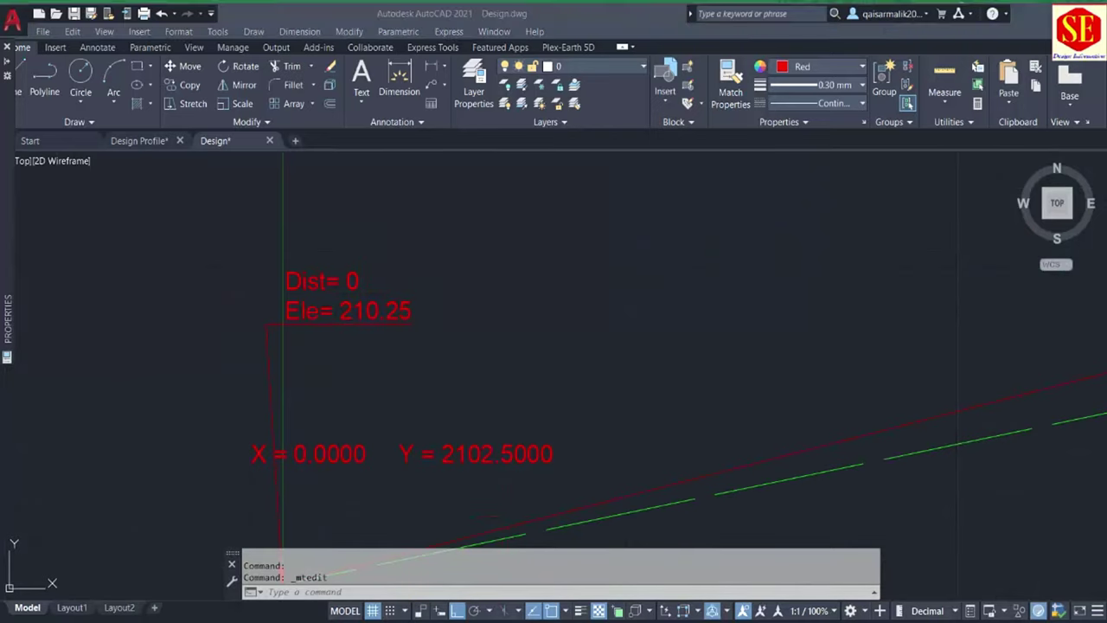
key(alt+Tab)
text(0)
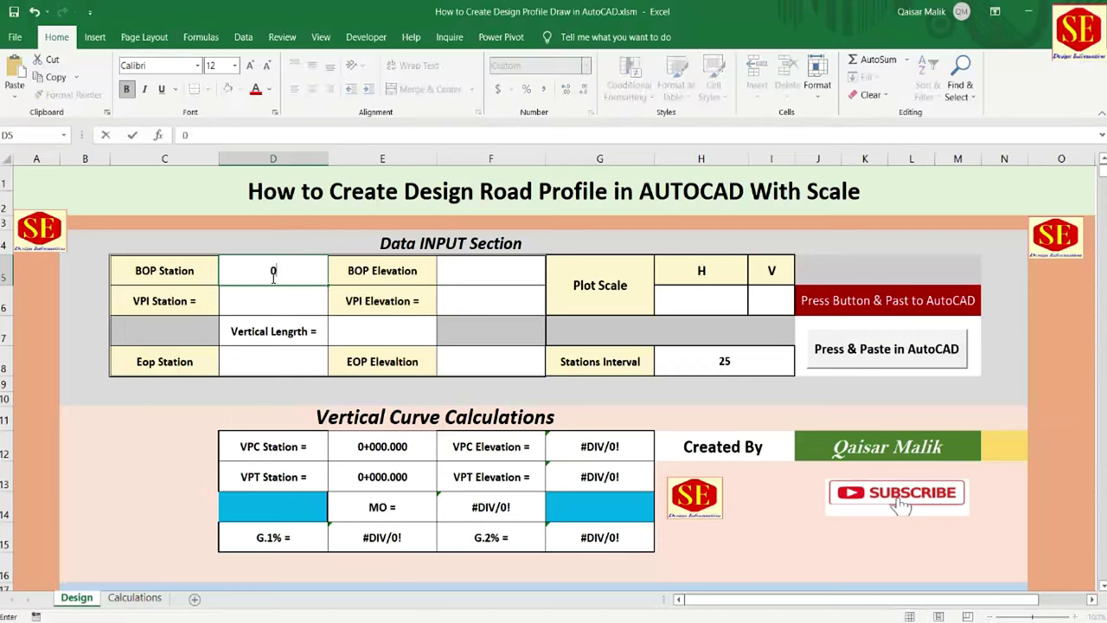
key(Return)
click(457, 279)
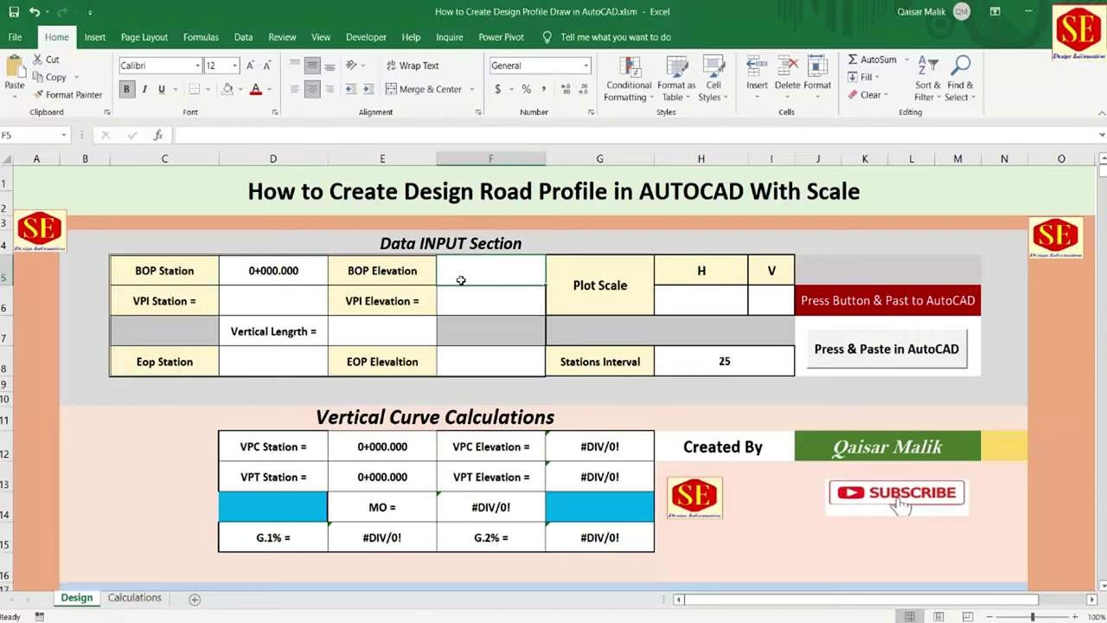
text(210.25)
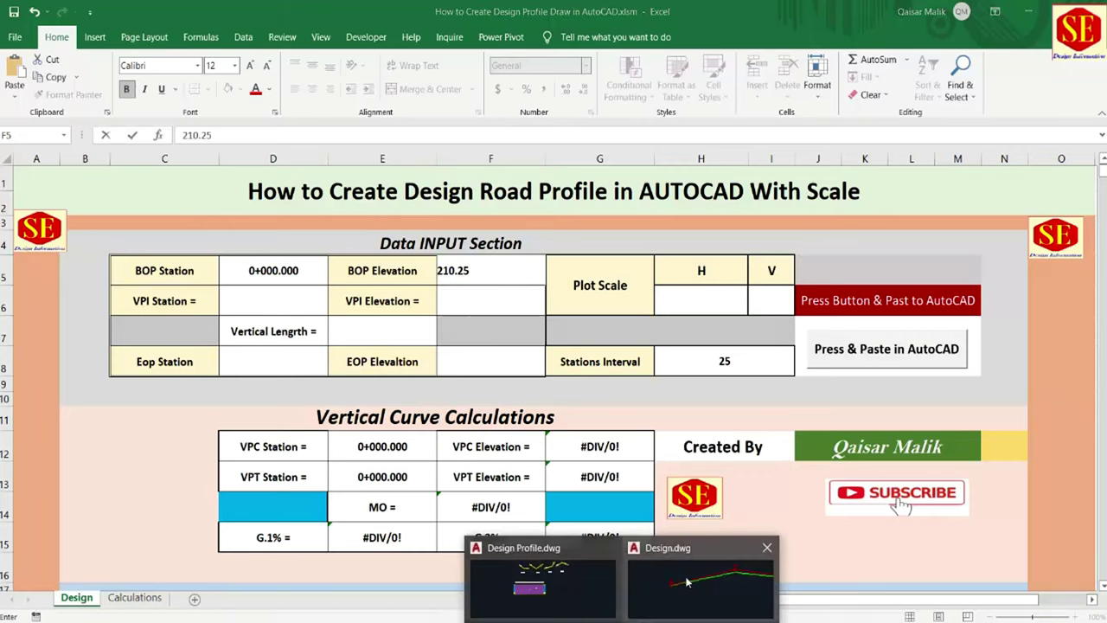
- Pan AutoCAD to the peak label Dist= 475 / Ele= 221.9677, then select Excel's VPI Station cell
click(701, 584)
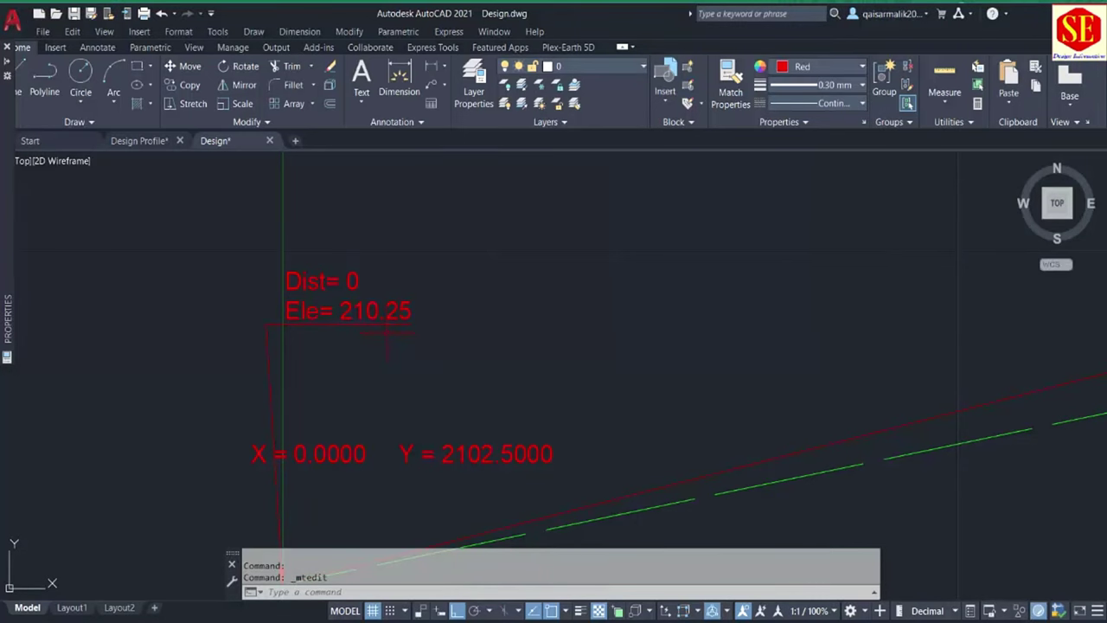
scroll(386, 333, down, 3)
middle_drag(734, 328, 314, 440)
scroll(314, 440, up, 1)
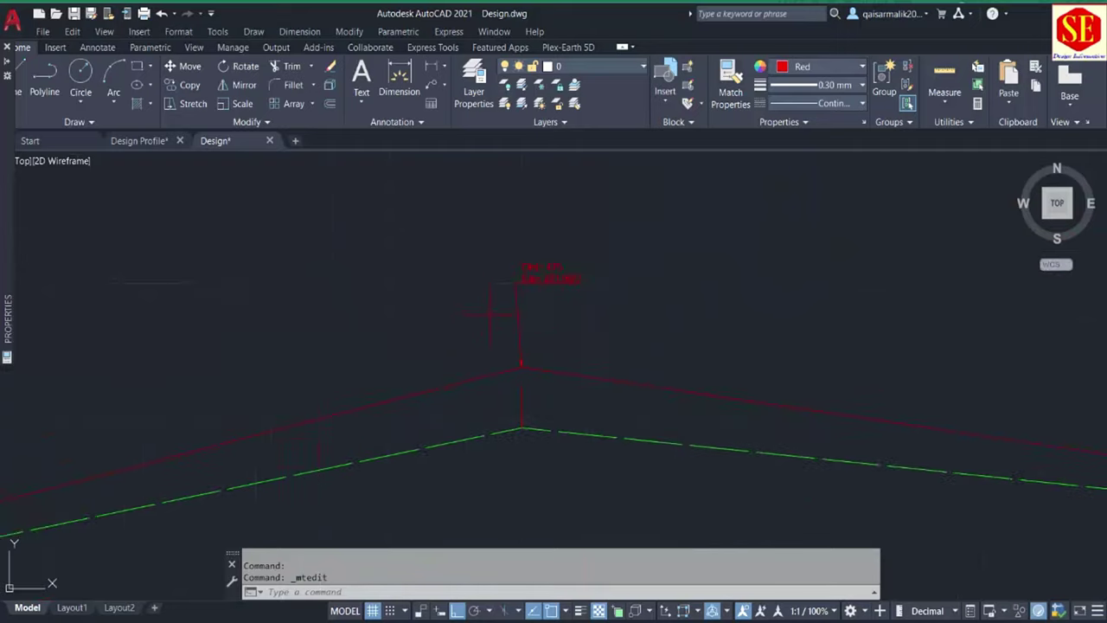
scroll(490, 314, up, 3)
scroll(641, 219, up, 2)
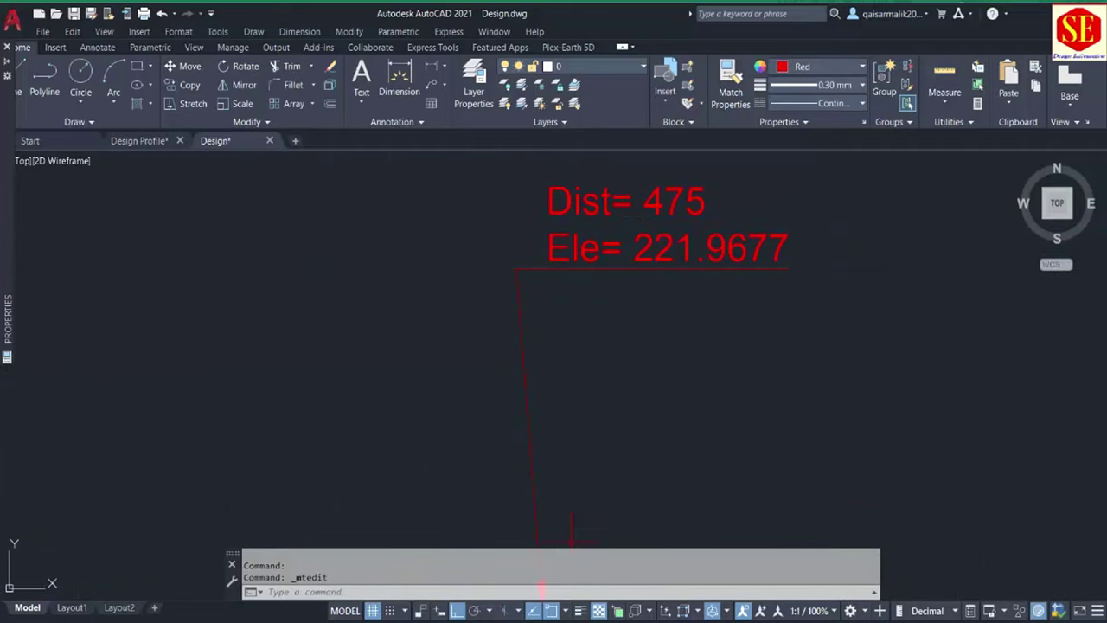
key(alt+Tab)
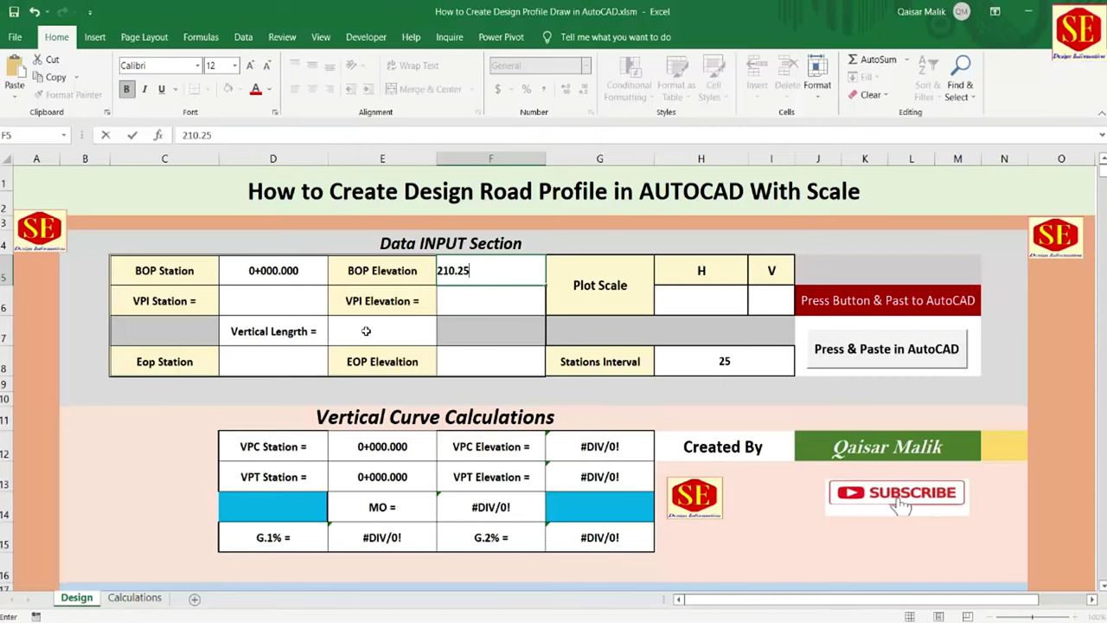
click(366, 332)
click(265, 306)
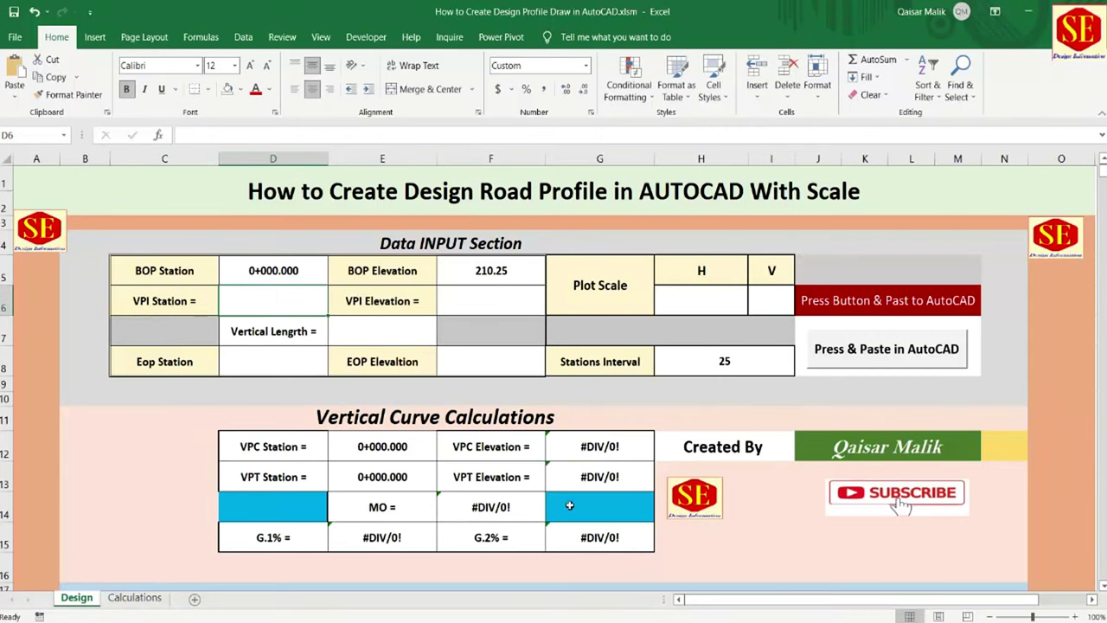
- Pan and zoom the AutoCAD profile onto the peak vertex label Dist= 475, Ele= 221.9677
click(666, 562)
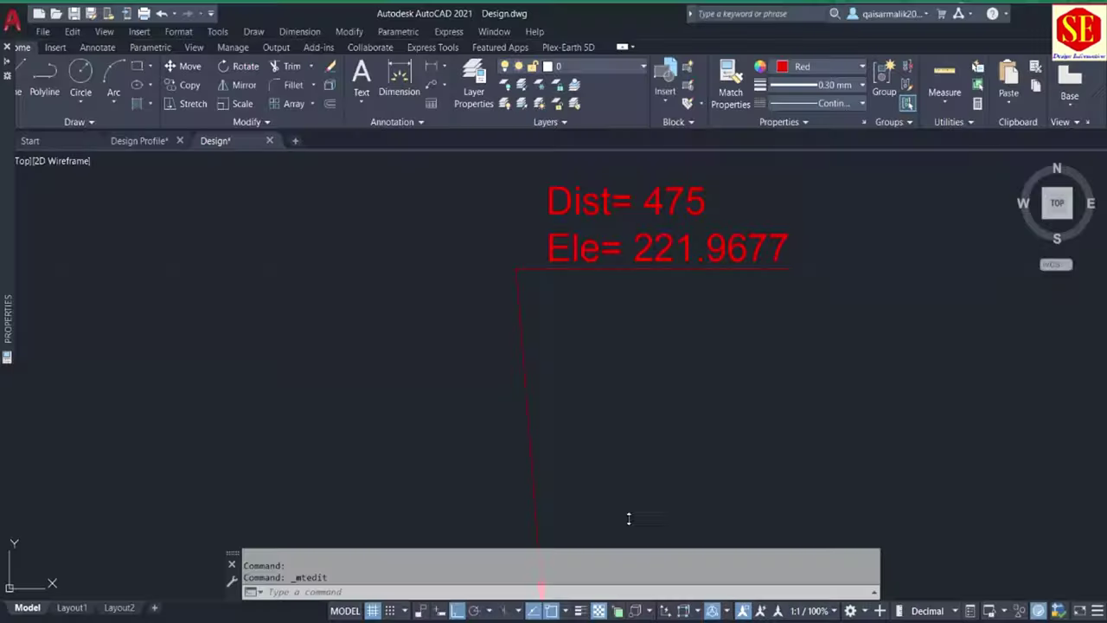
scroll(567, 355, down, 5)
scroll(556, 422, down, 2)
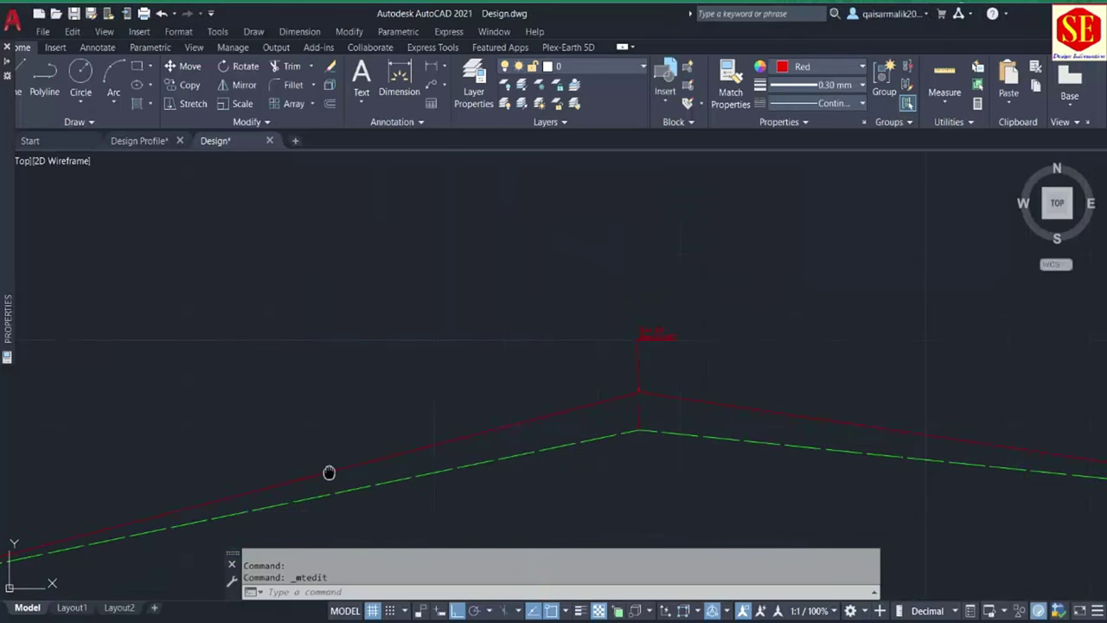
scroll(173, 499, up, 2)
middle_drag(647, 358, 201, 370)
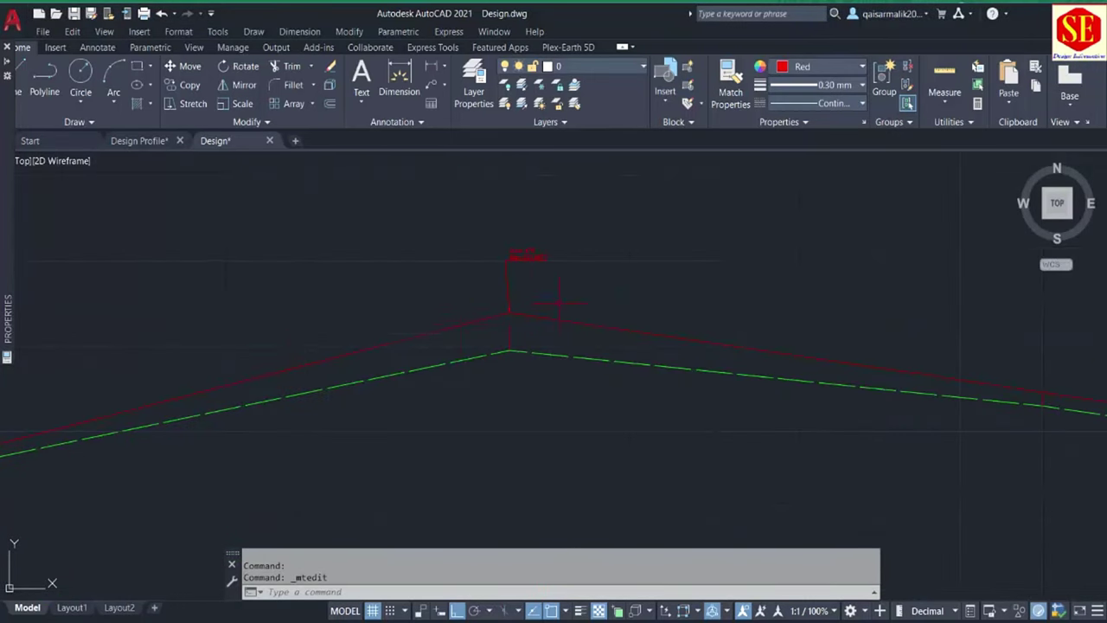
scroll(415, 309, up, 3)
scroll(499, 399, down, 3)
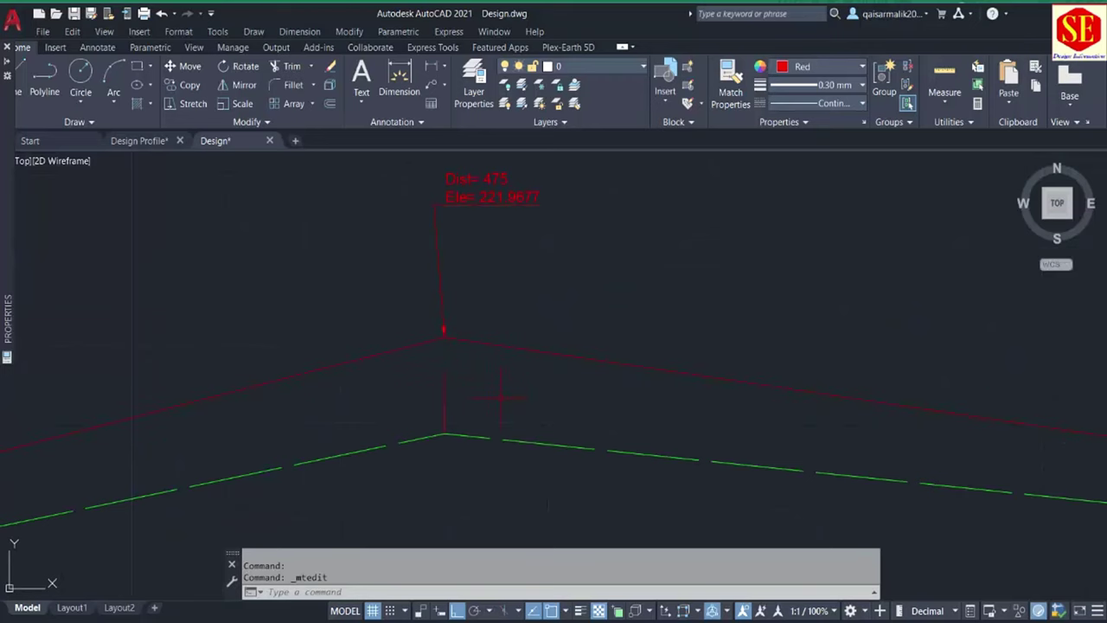
scroll(798, 400, up, 2)
scroll(764, 430, down, 3)
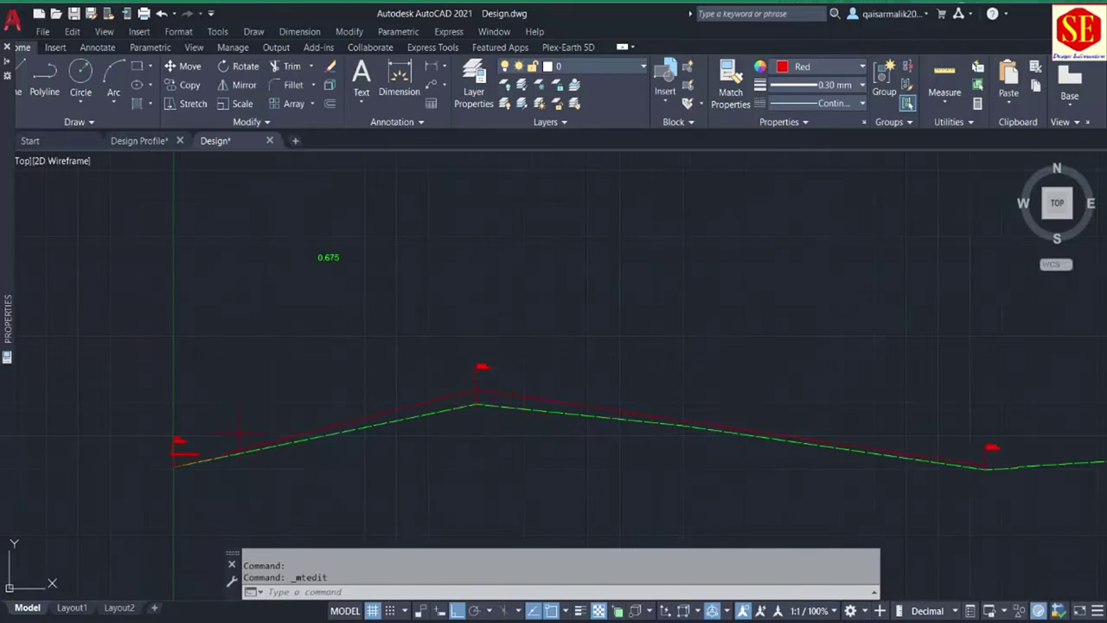
scroll(240, 437, up, 4)
middle_drag(407, 417, 338, 372)
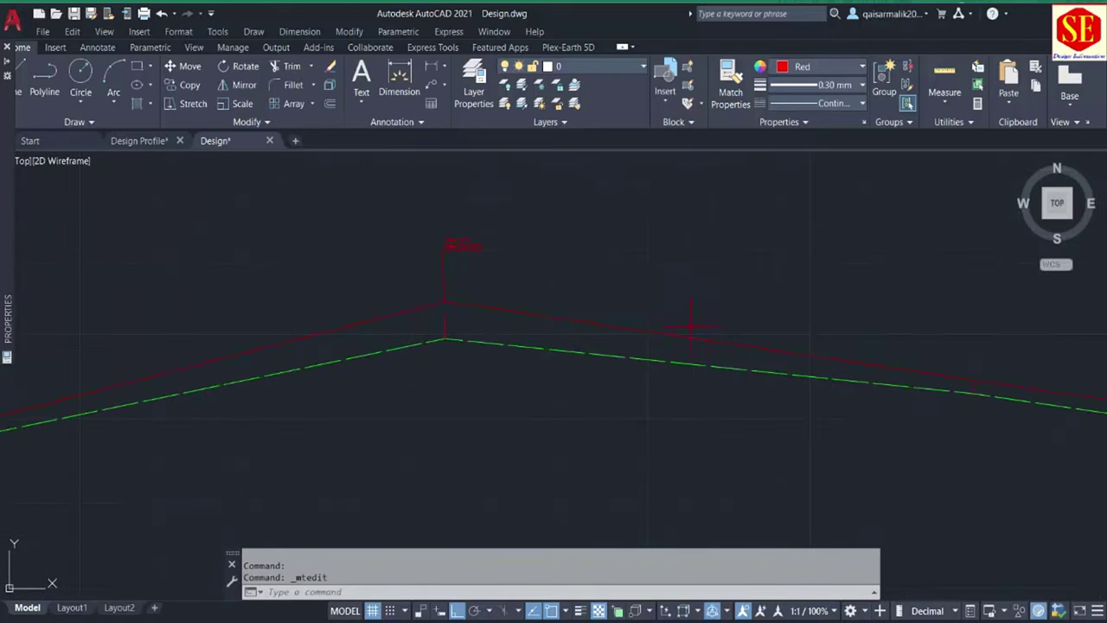
middle_drag(786, 358, 534, 387)
scroll(767, 424, down, 2)
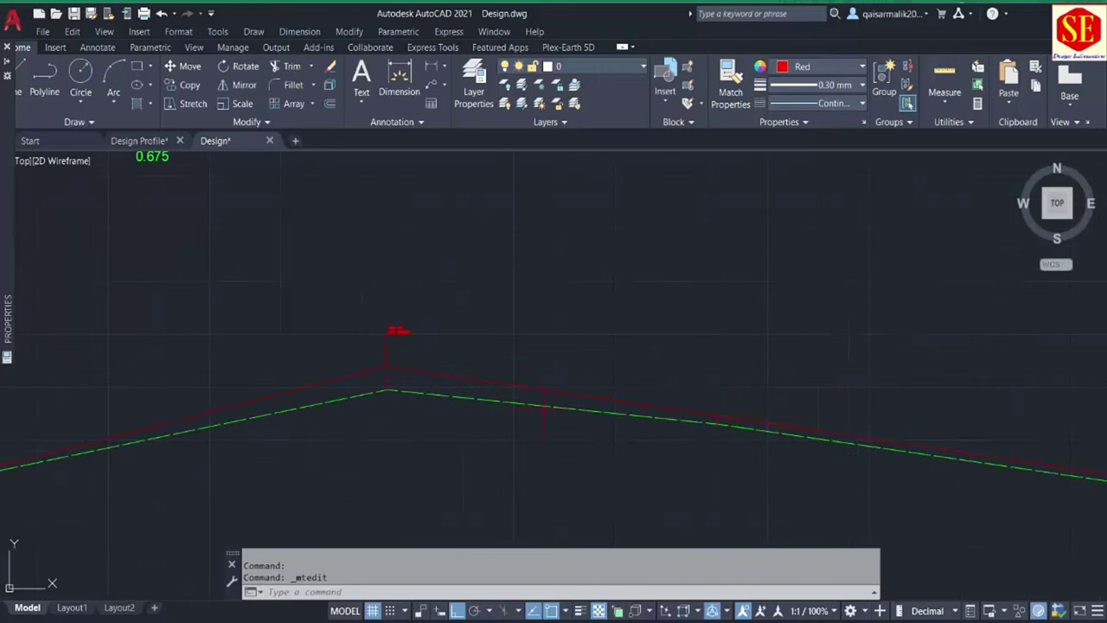
scroll(392, 338, up, 4)
scroll(392, 337, up, 4)
scroll(392, 337, up, 1)
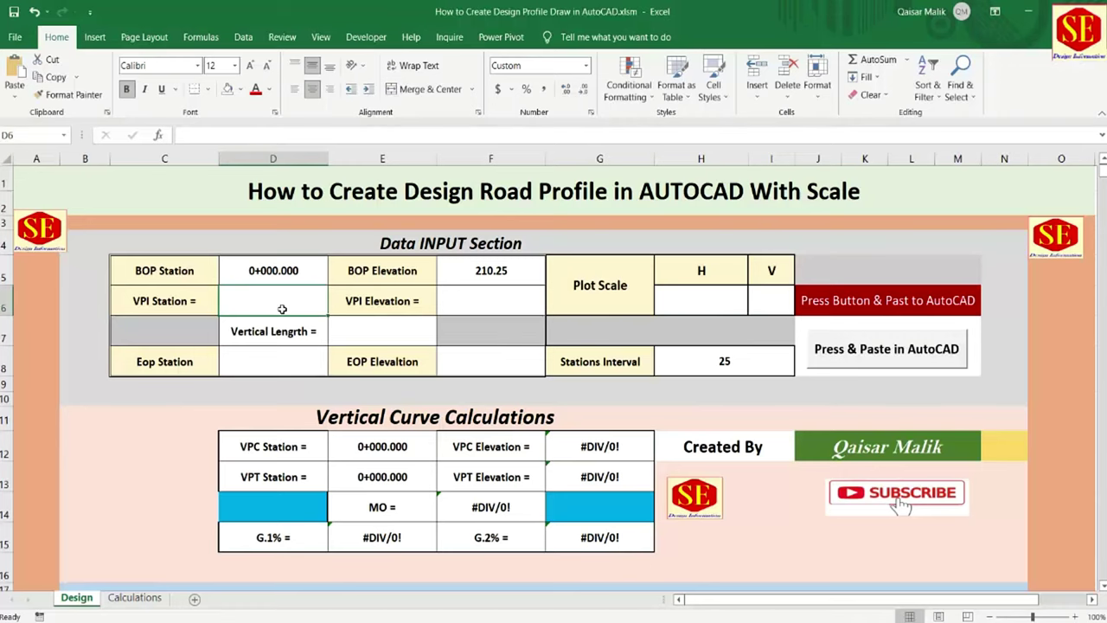
- Enter VPI Station 475 and VPI Elevation 221.968, checking the elevation against the AutoCAD label
text(475)
key(Return)
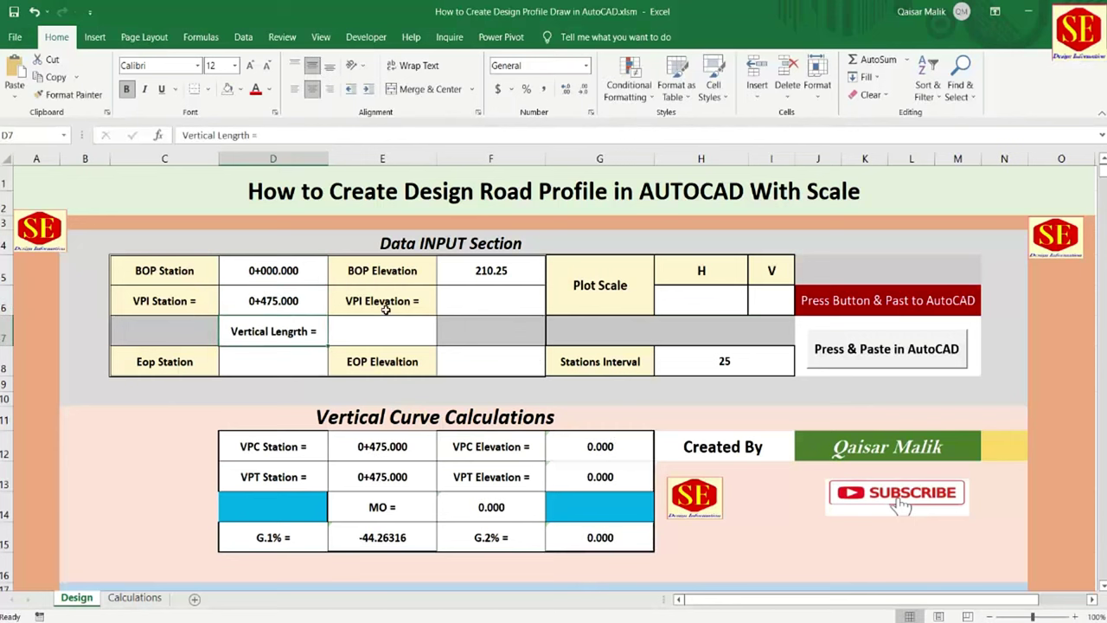
click(494, 294)
text(221.)
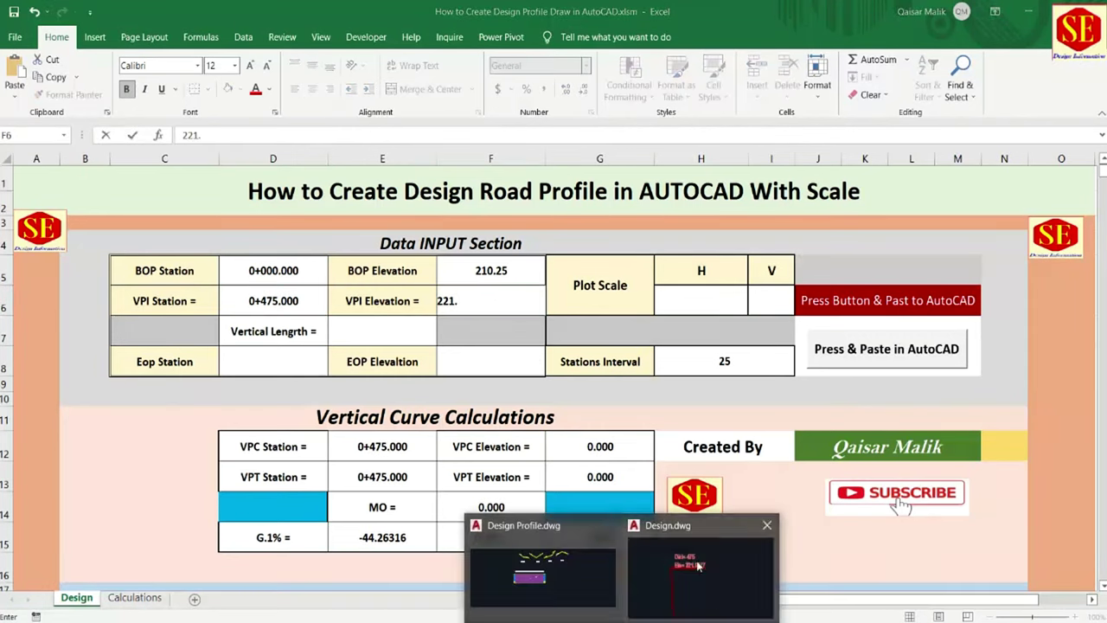
click(696, 566)
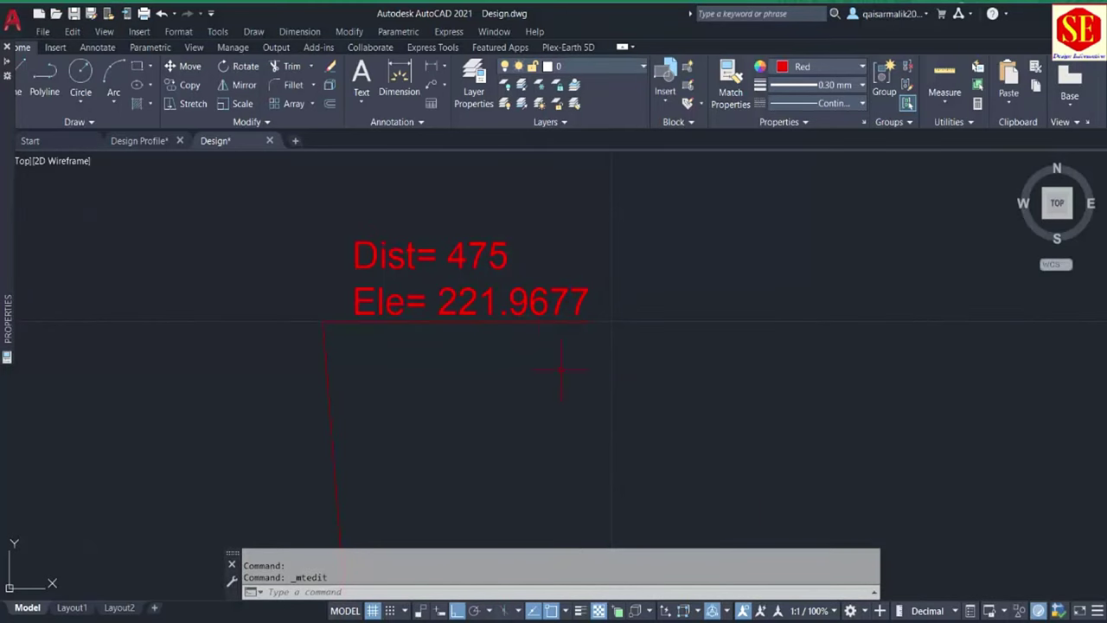
key(alt+Tab)
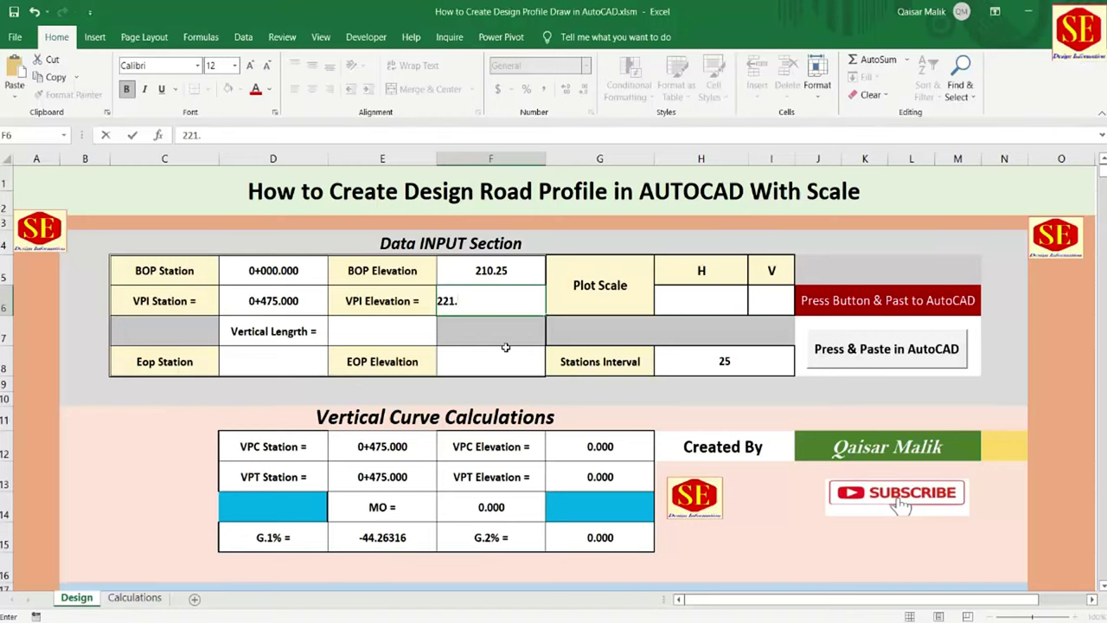
text(968)
key(Return)
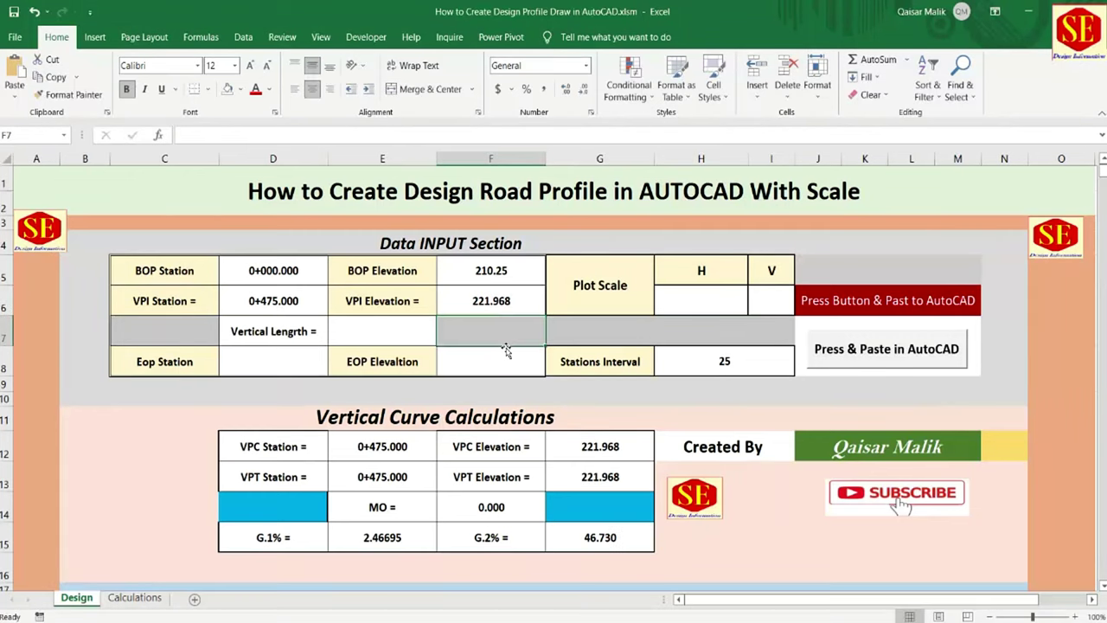
- Select the EOP Station input cell and bring up the AutoCAD Design drawing
click(386, 332)
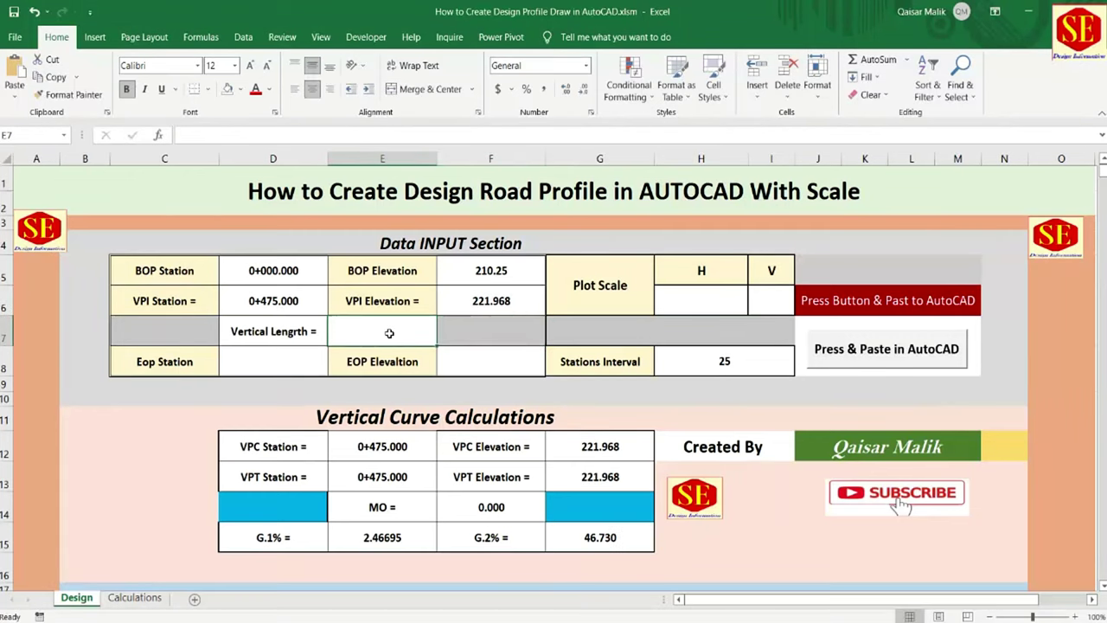
scroll(410, 333, down, 1)
click(275, 298)
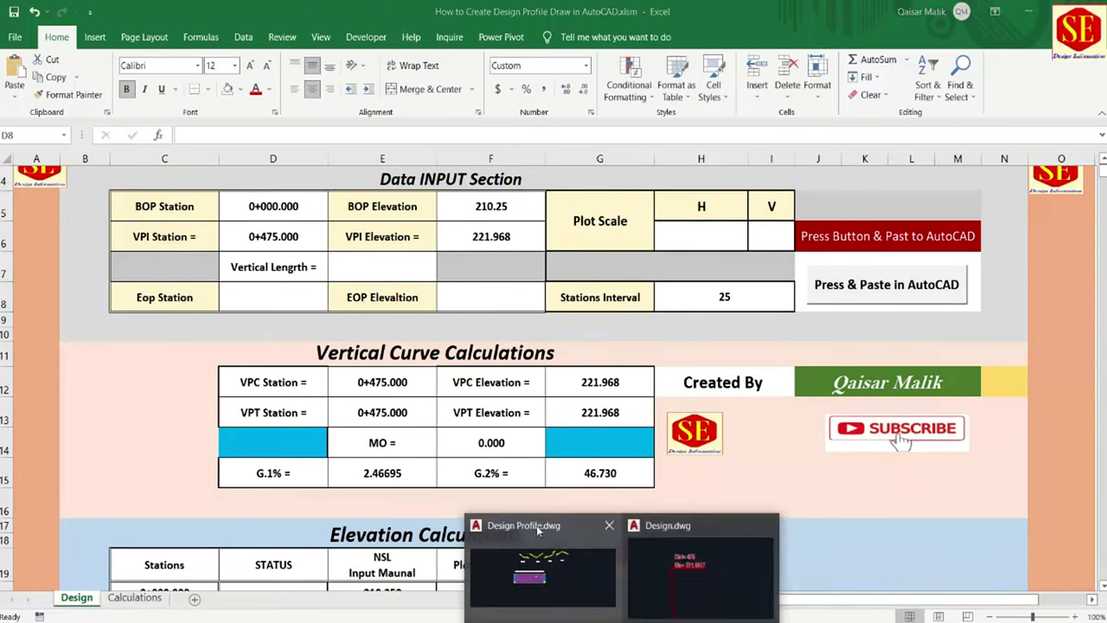
click(671, 571)
- Pan and zoom to the profile's end vertex label Dist= 1275, Ele= 210.5138
middle_drag(716, 489, 289, 403)
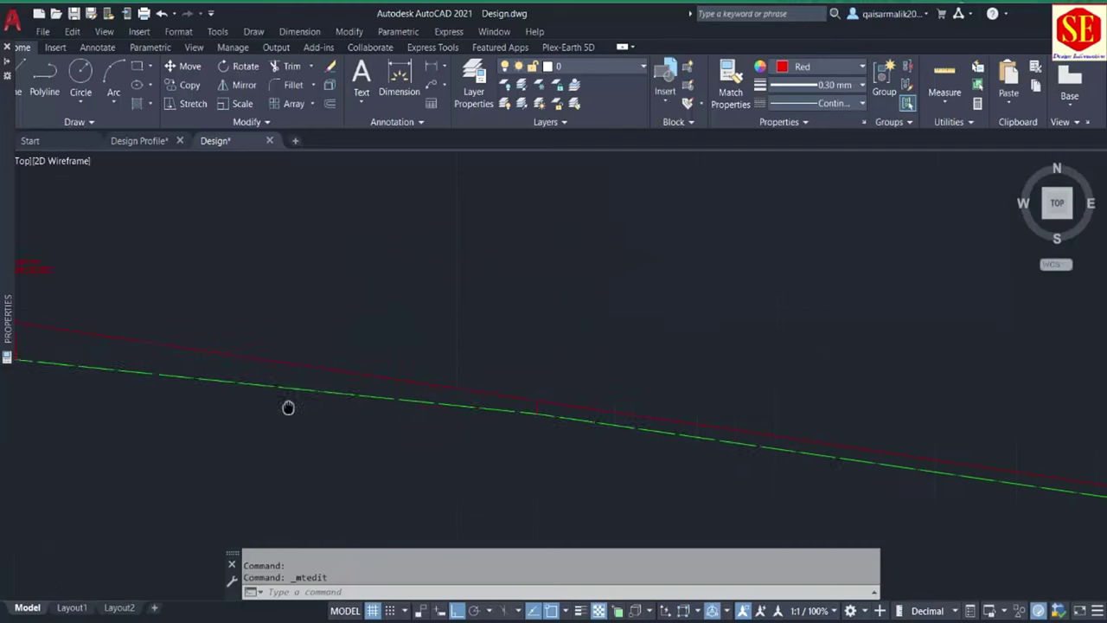
scroll(791, 416, down, 3)
scroll(700, 359, up, 3)
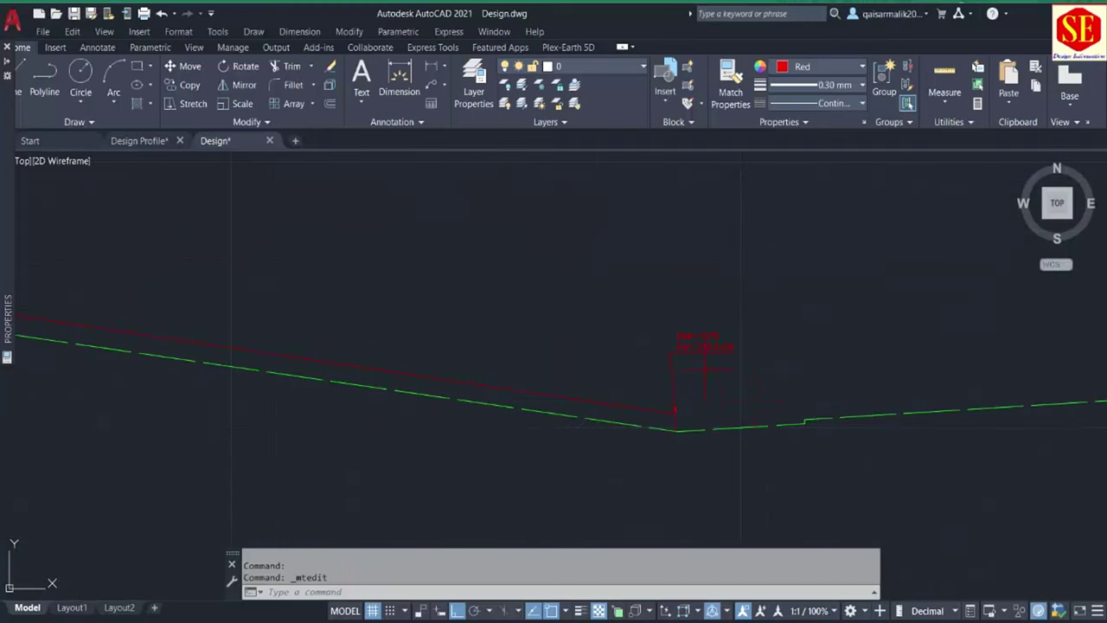
scroll(703, 362, up, 2)
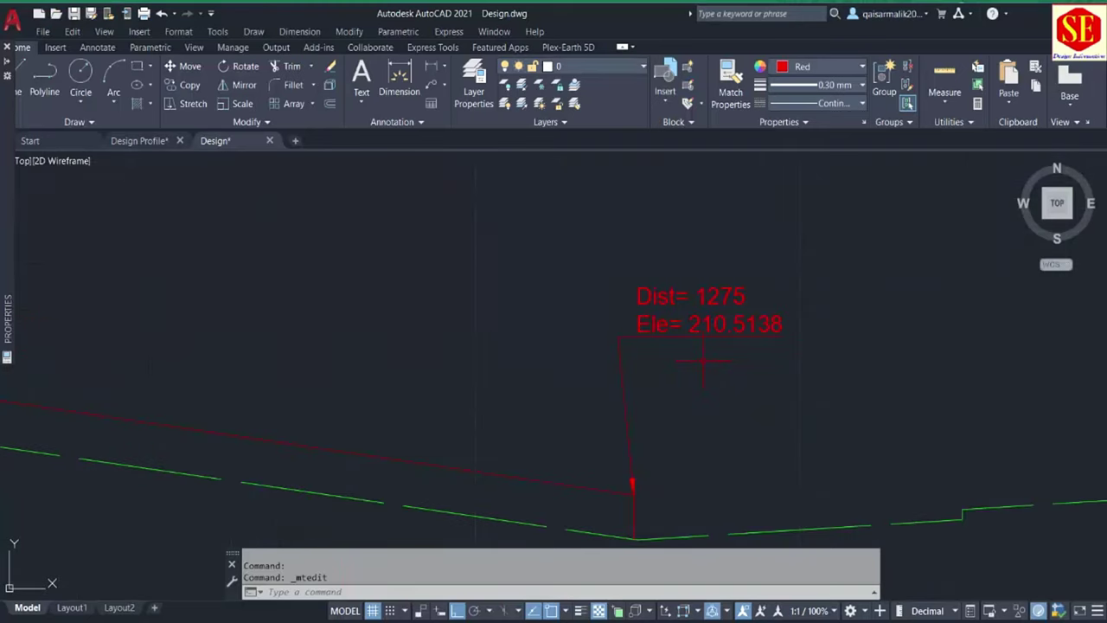
scroll(758, 310, up, 2)
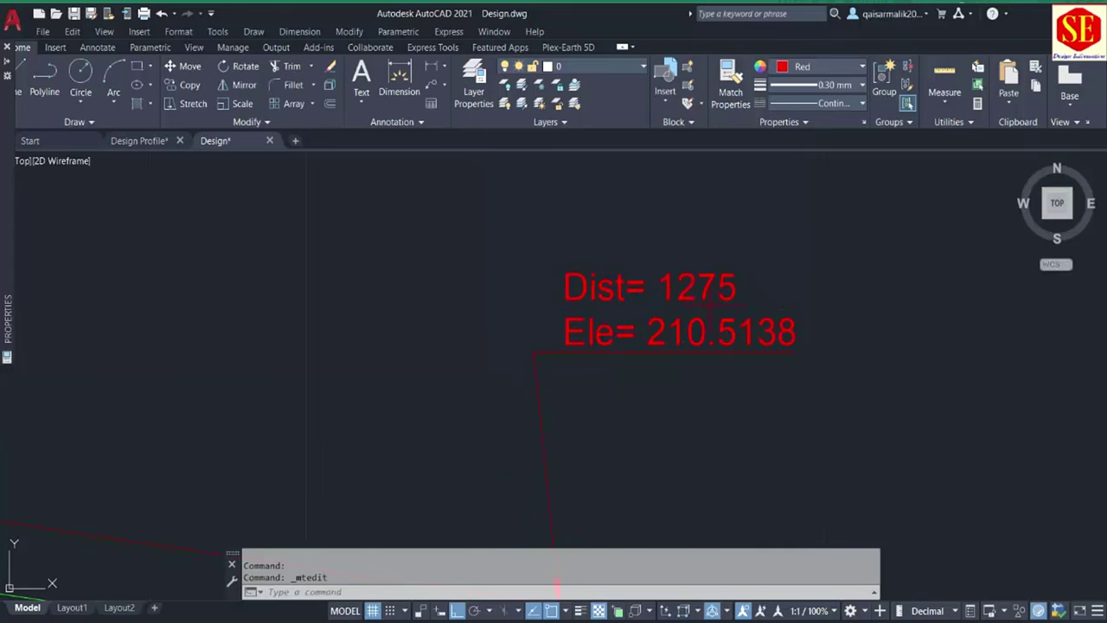
key(alt+Tab)
- Enter EOP Station 1275 and EOP Elevation 210.514, updating G.2% to -1.432
click(253, 297)
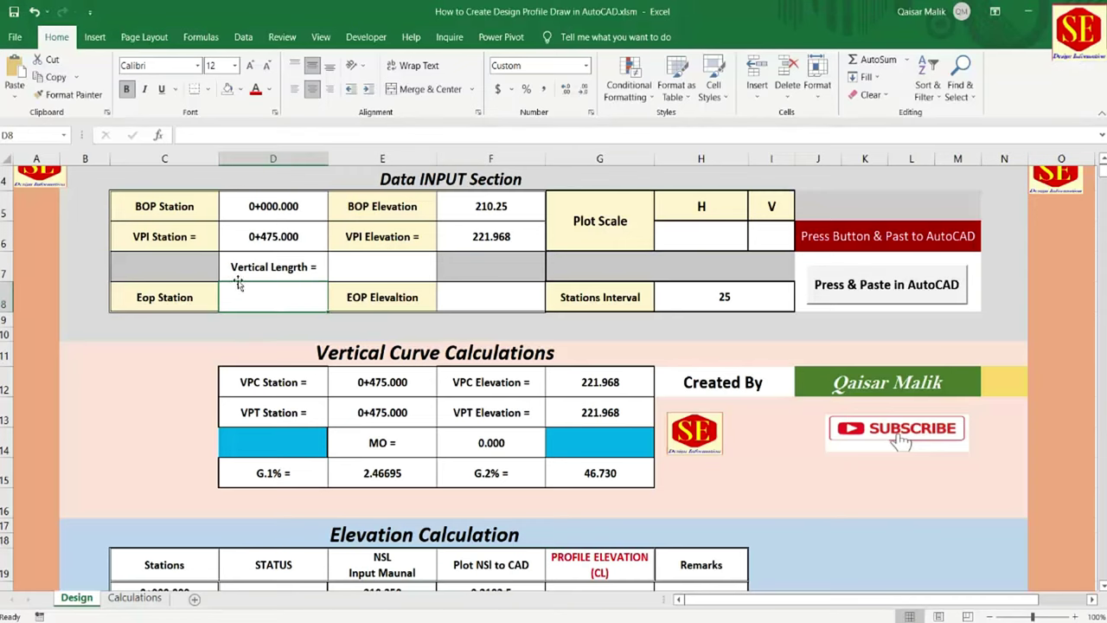
text(1275)
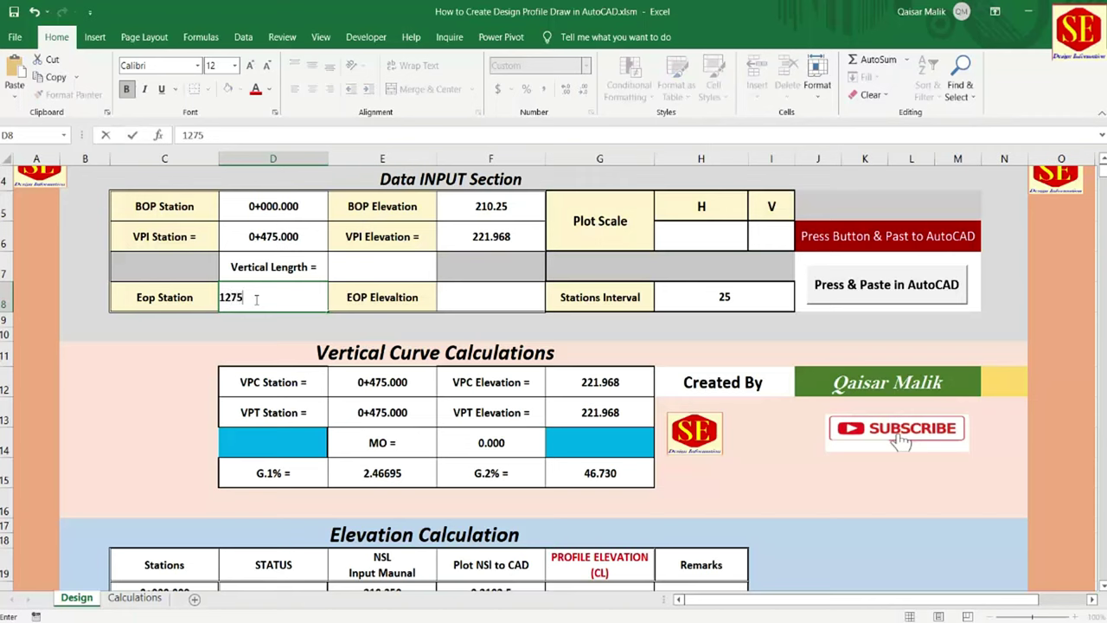
key(Return)
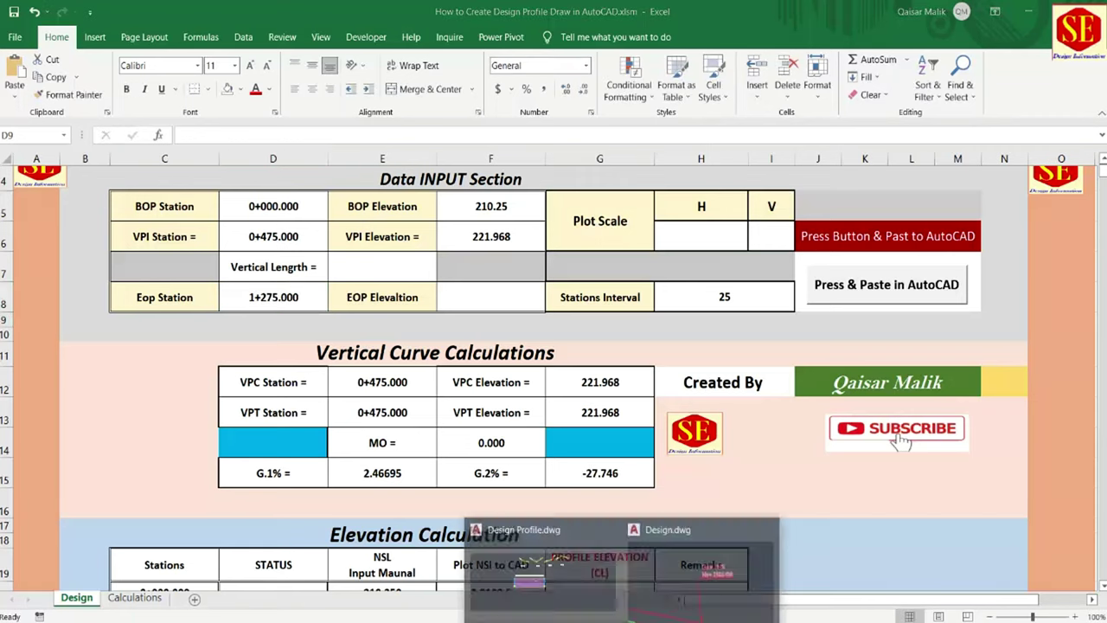
click(643, 594)
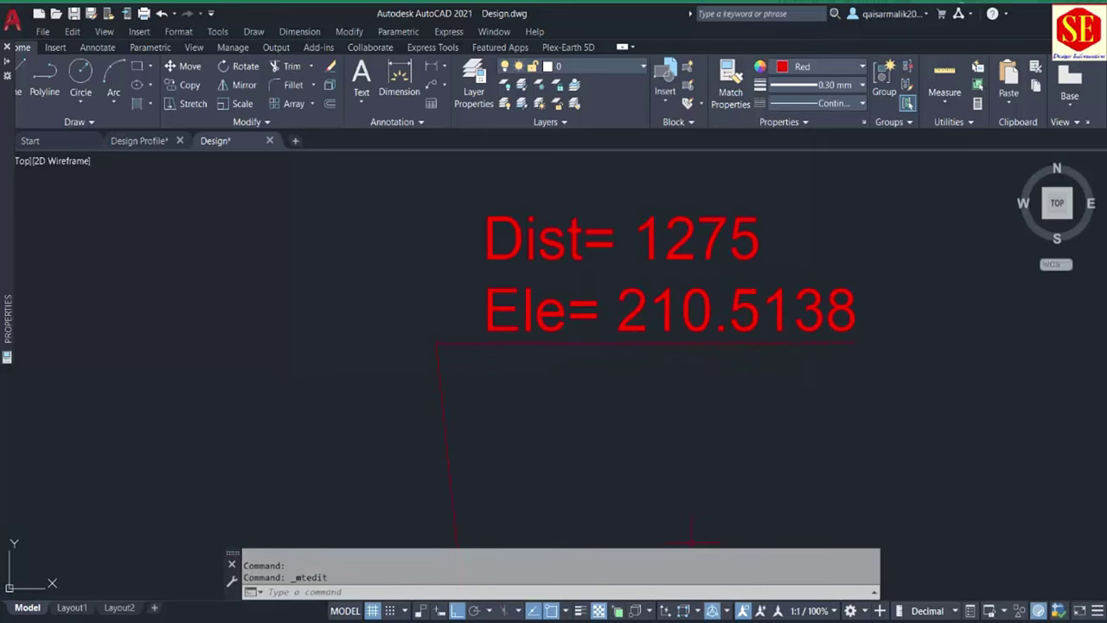
key(alt+Tab)
click(484, 298)
text(210)
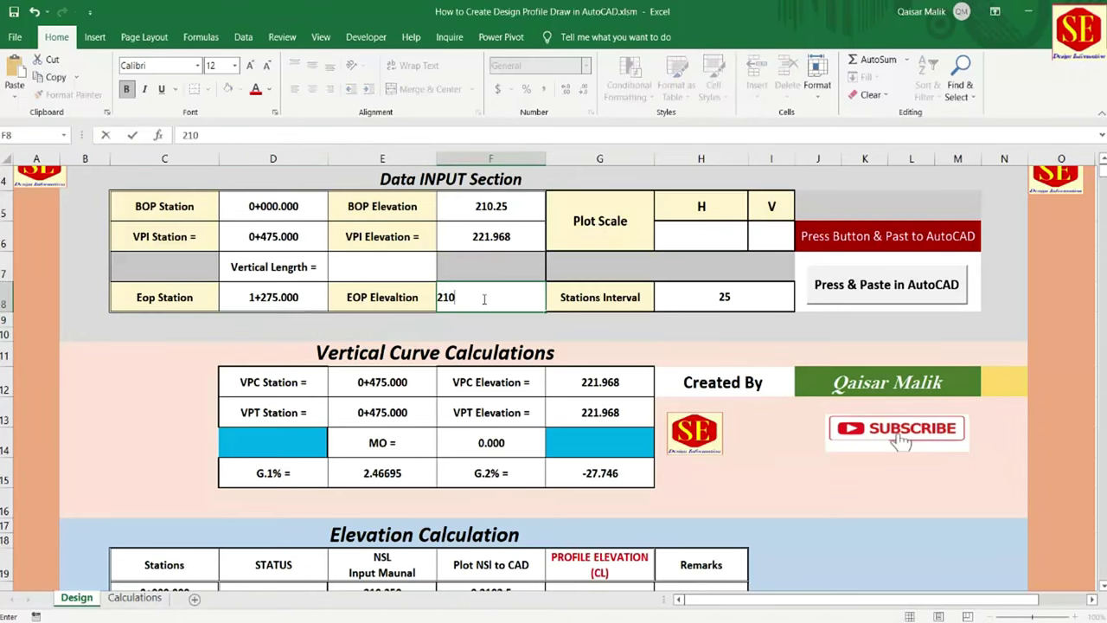
text(.514)
key(Return)
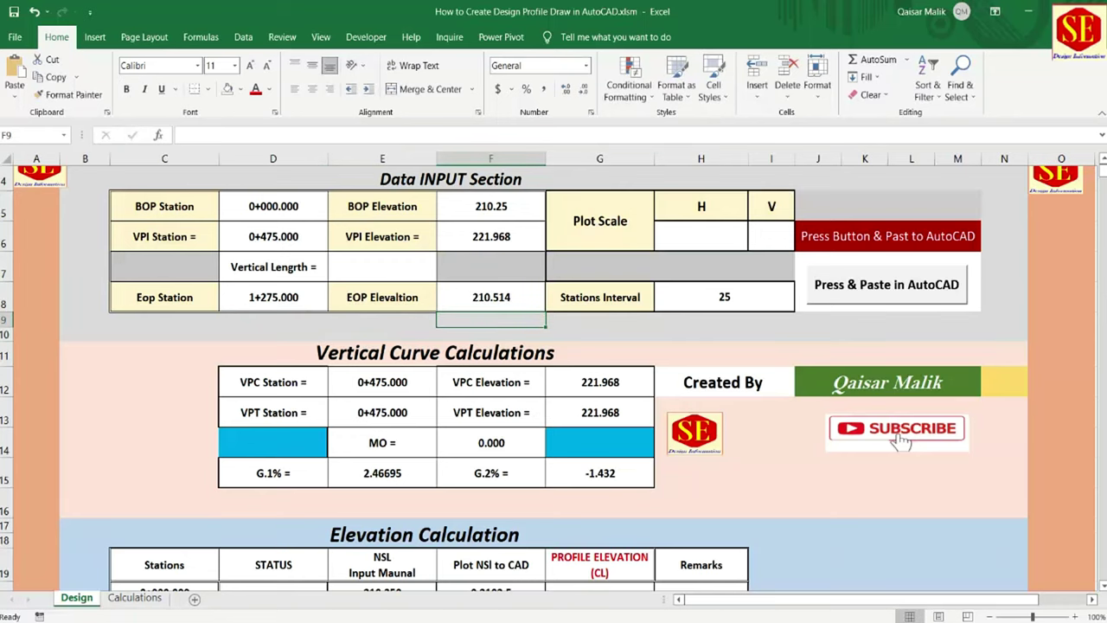
key(alt+Tab)
scroll(490, 298, down, 5)
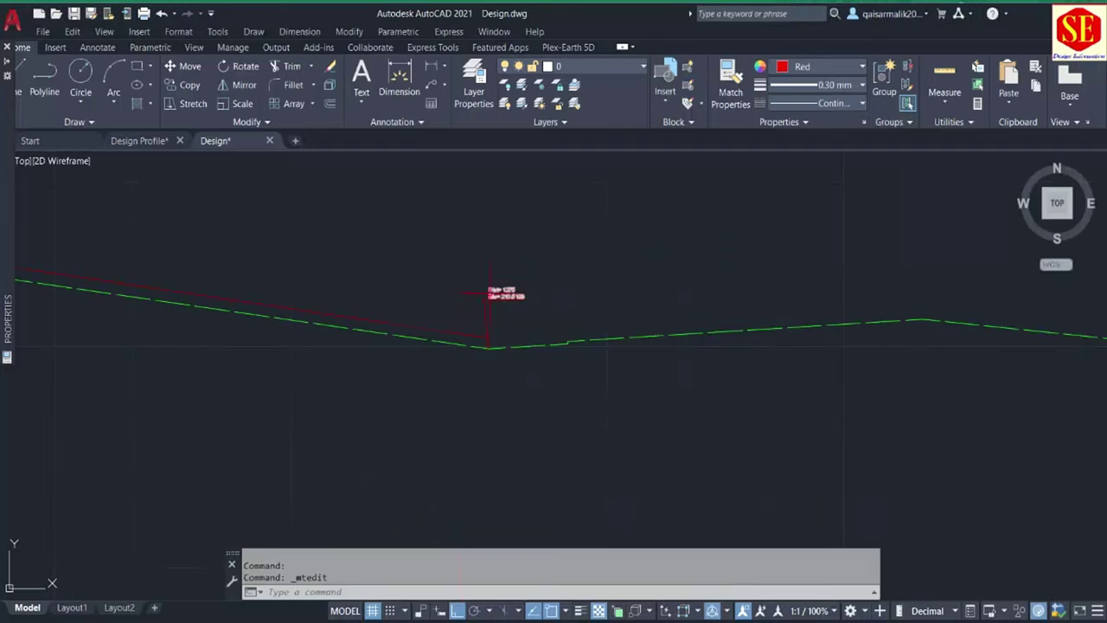
middle_drag(489, 292, 298, 264)
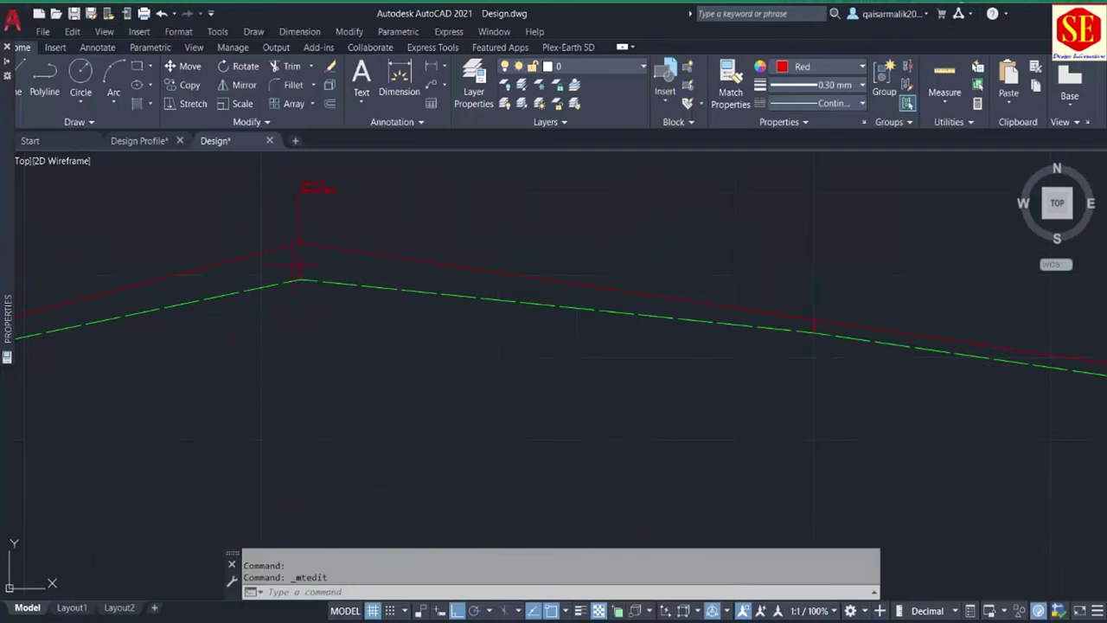
scroll(298, 262, up, 2)
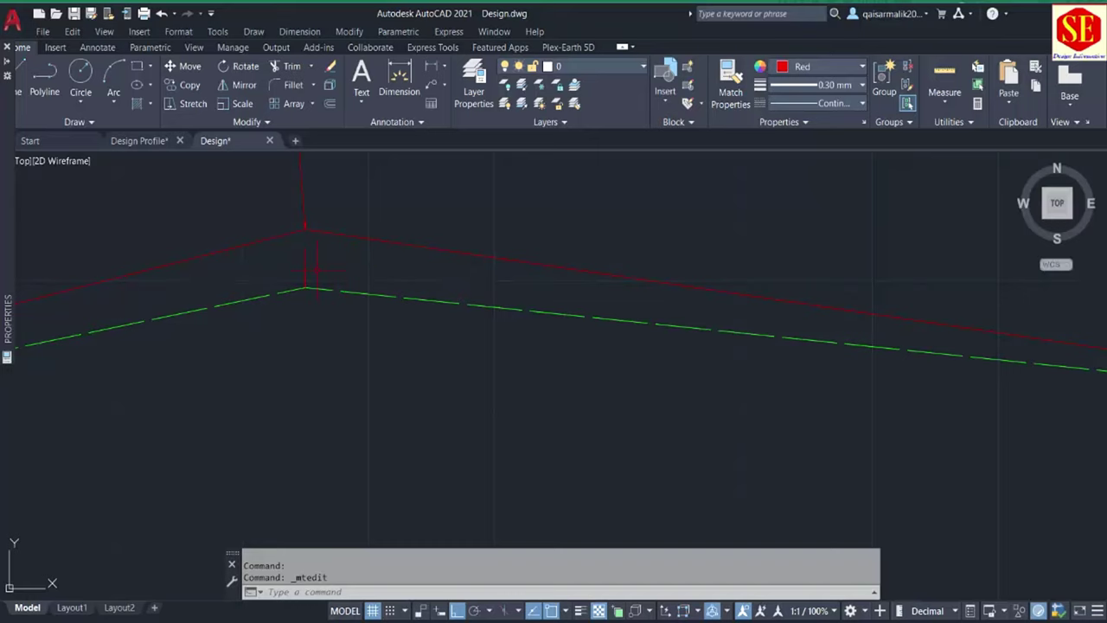
scroll(315, 270, up, 3)
middle_drag(260, 321, 380, 357)
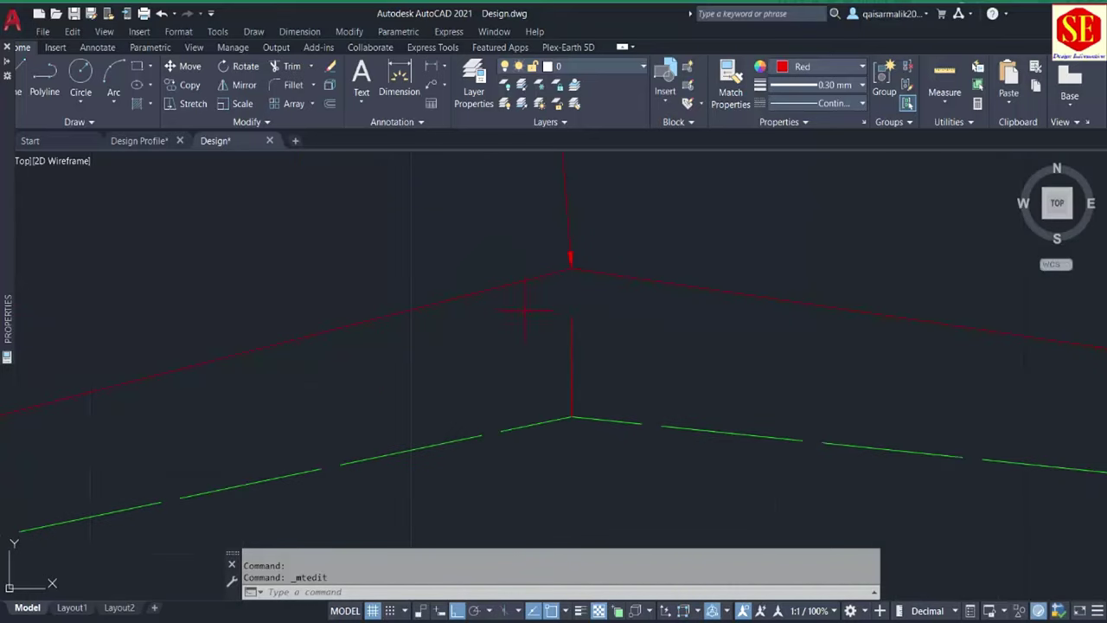
scroll(525, 309, down, 2)
scroll(535, 294, down, 1)
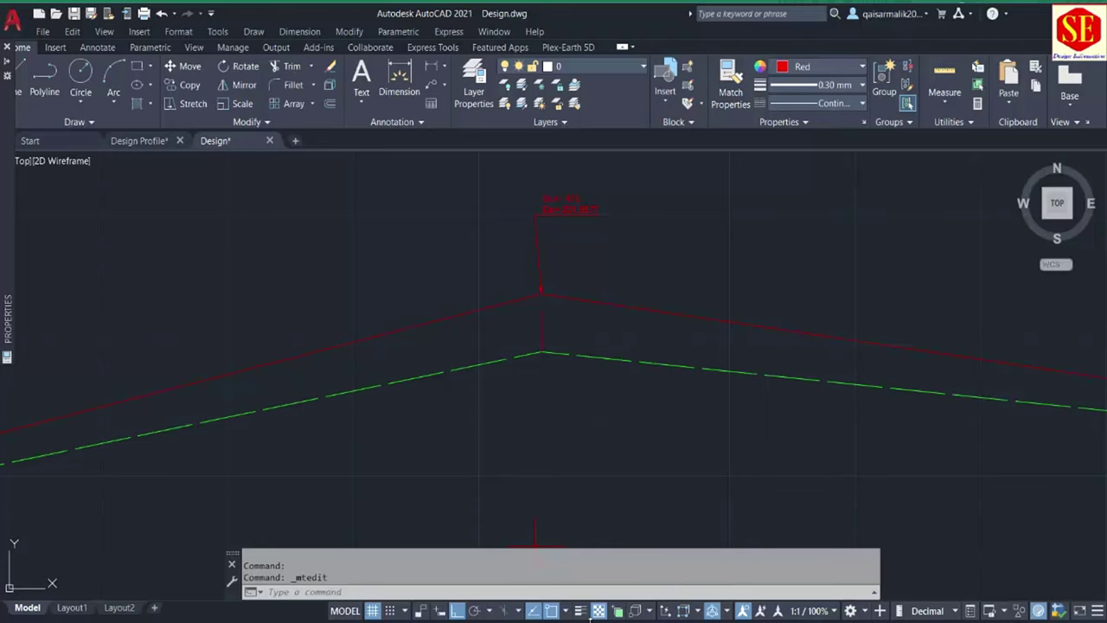
scroll(558, 367, up, 2)
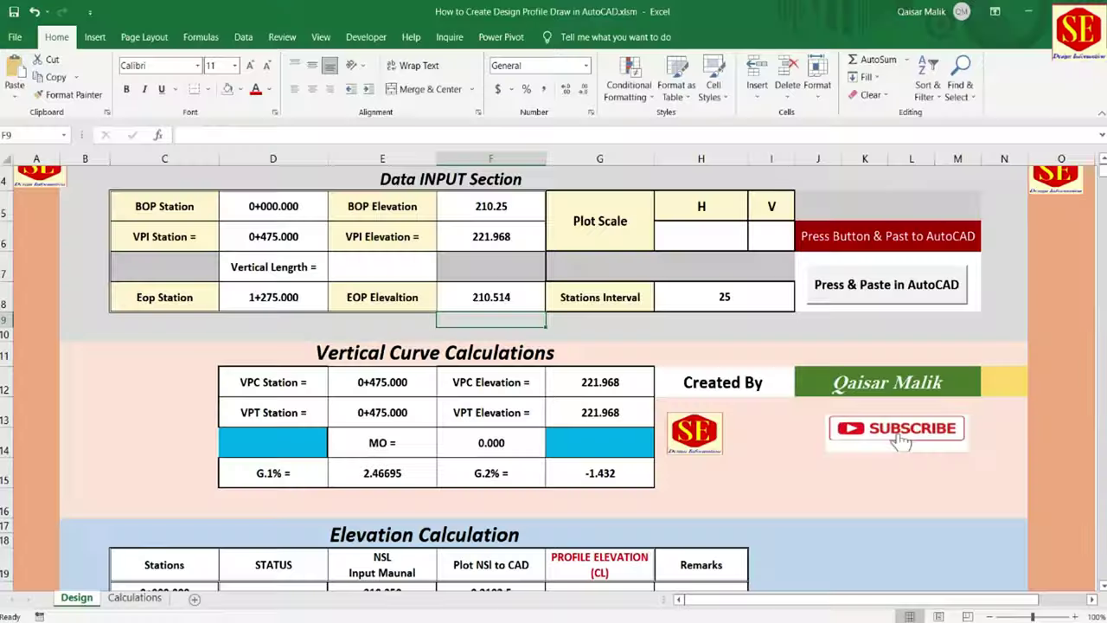
- Set the Vertical Length to 250, giving VPC 0+350.000 and VPT 0+600.000
click(353, 268)
text(2)
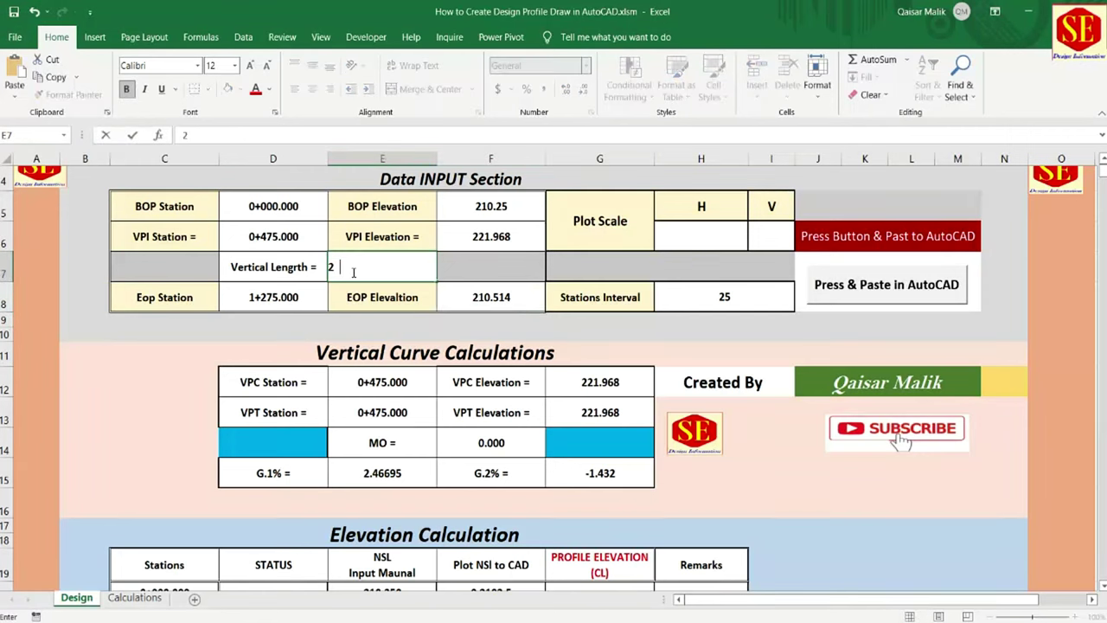
text(50)
key(Return)
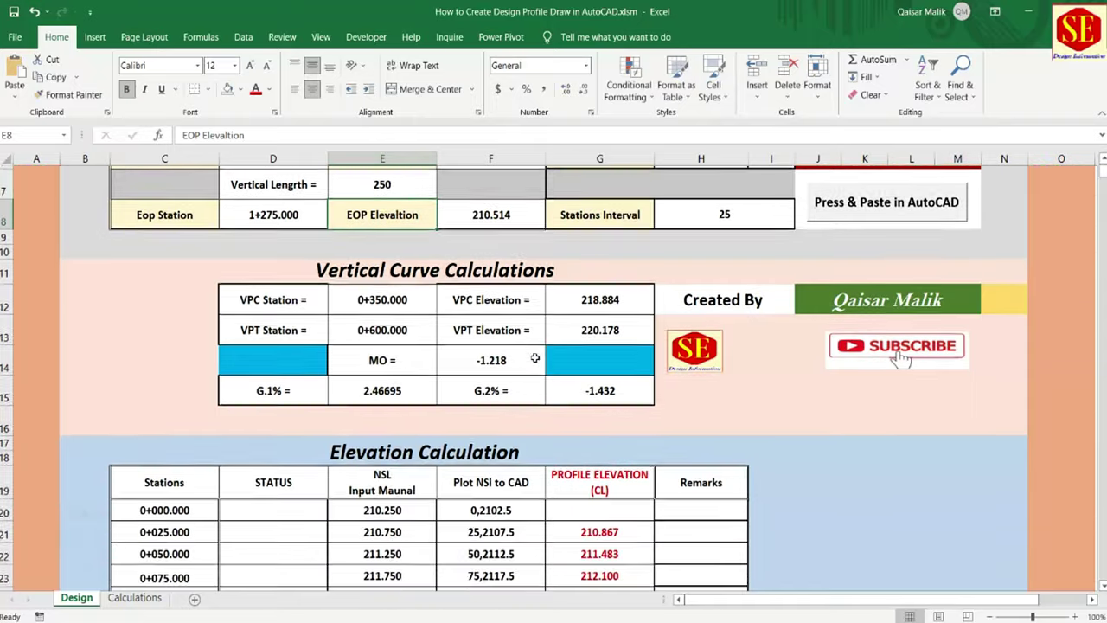
scroll(536, 358, down, 1)
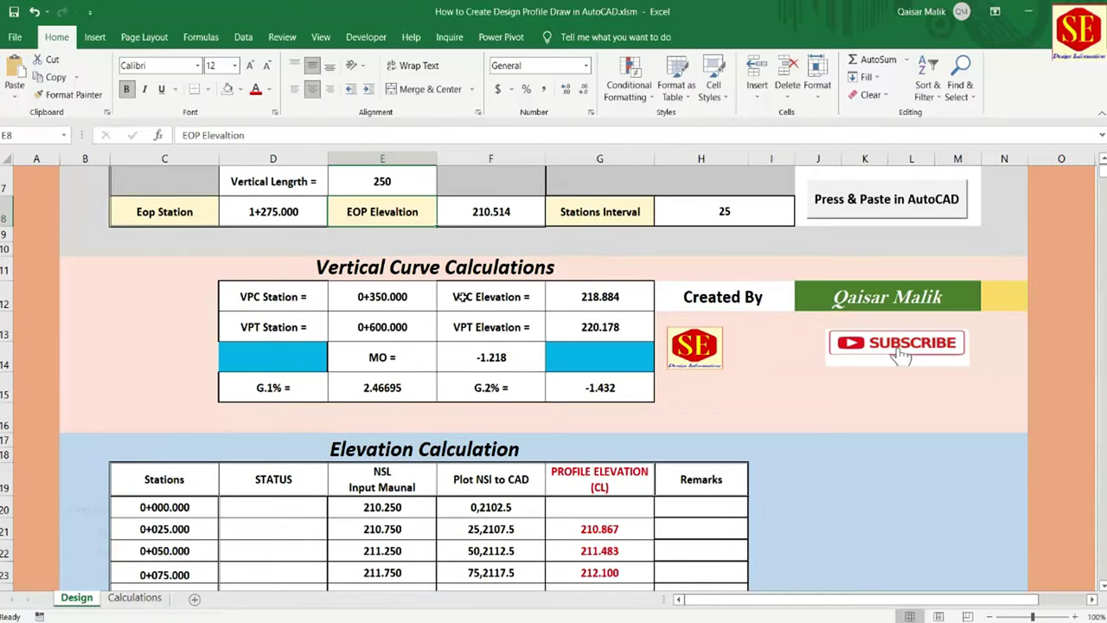
- Review the VPC/VPT elevation, middle ordinate and grade formulas in the results table
click(619, 297)
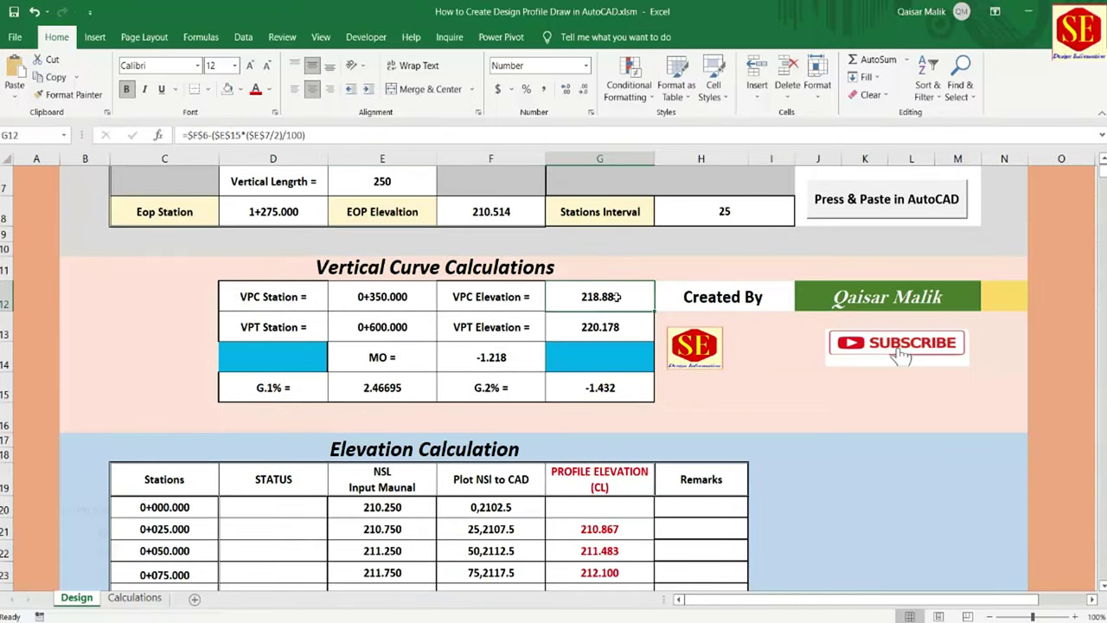
click(292, 327)
click(377, 325)
click(606, 321)
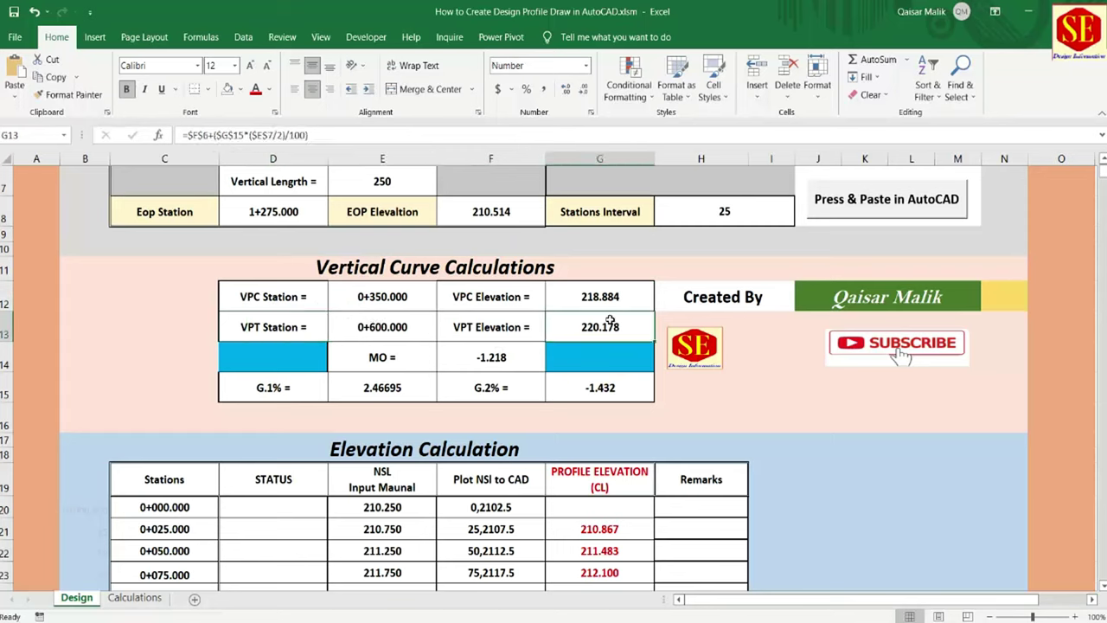
click(401, 359)
click(506, 362)
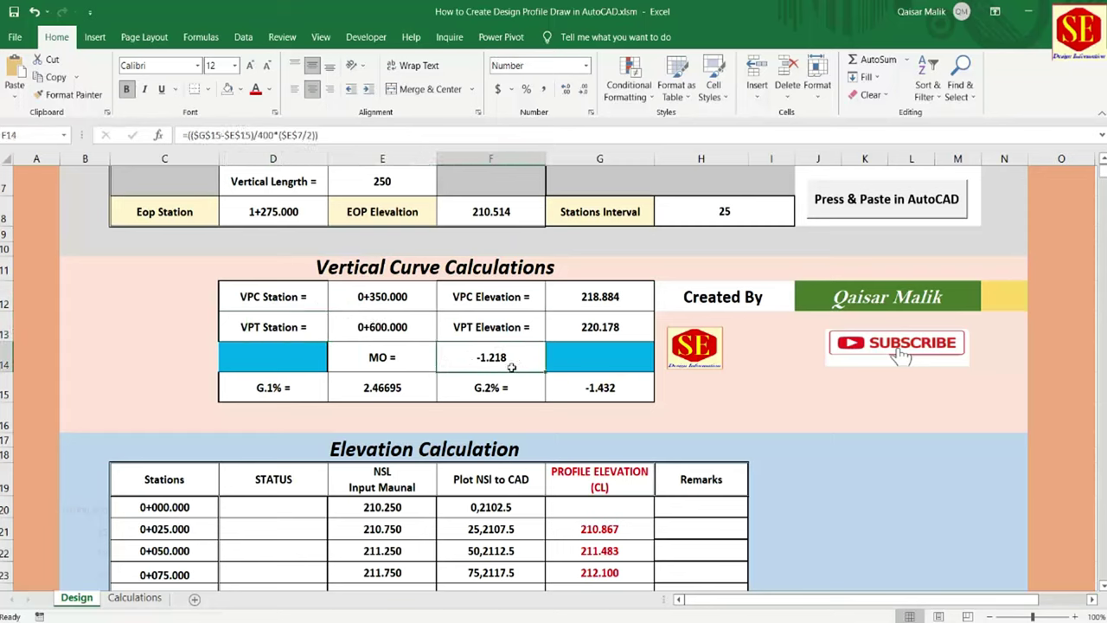
click(385, 395)
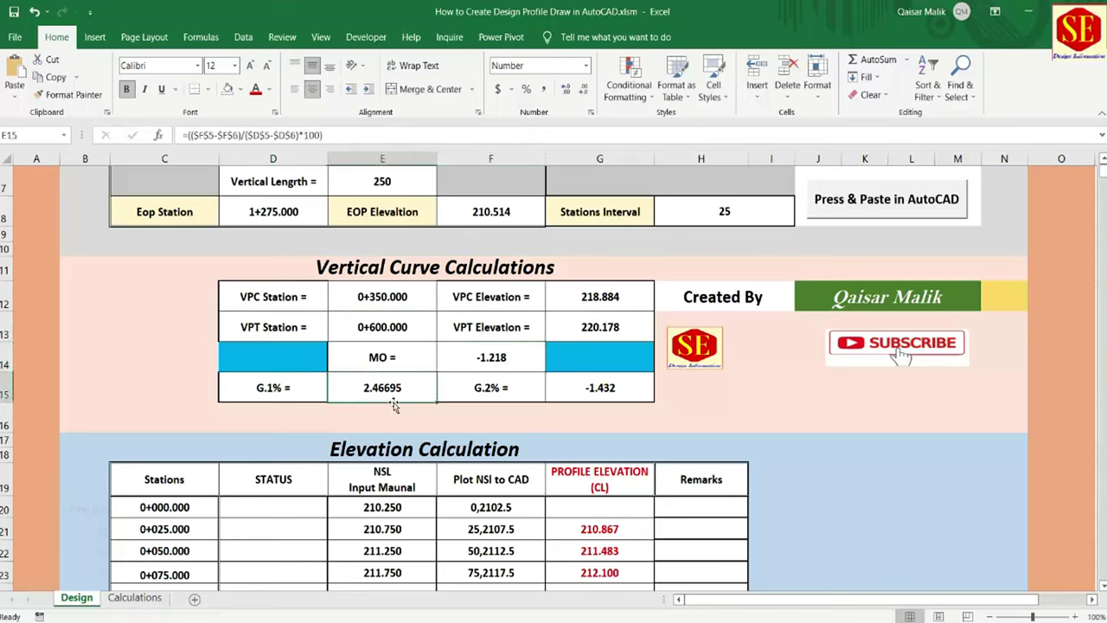
click(483, 391)
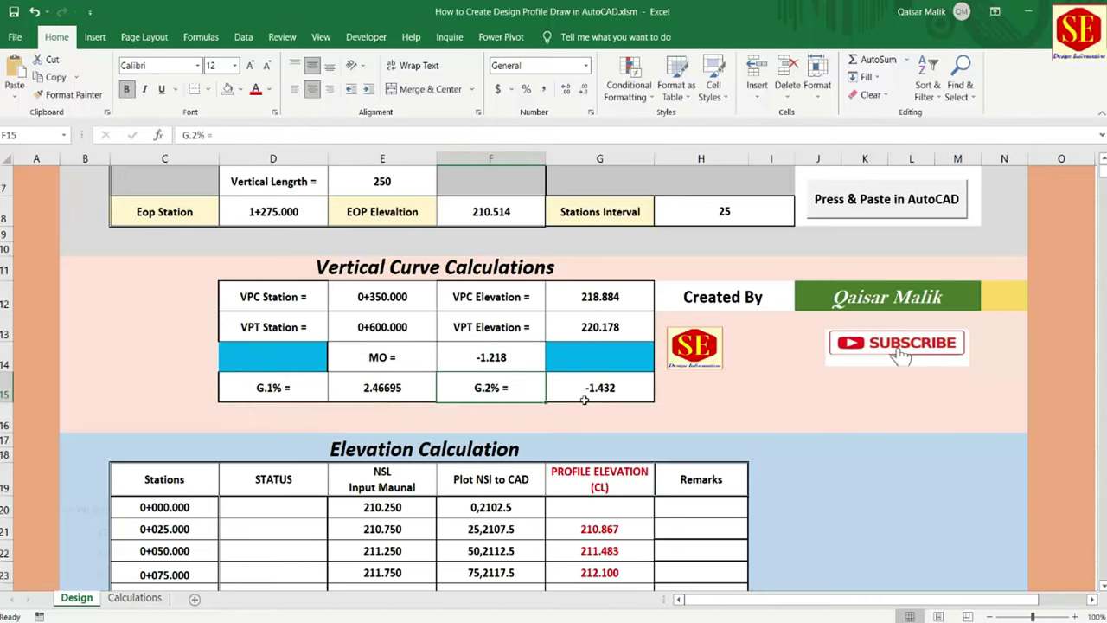
scroll(528, 325, down, 3)
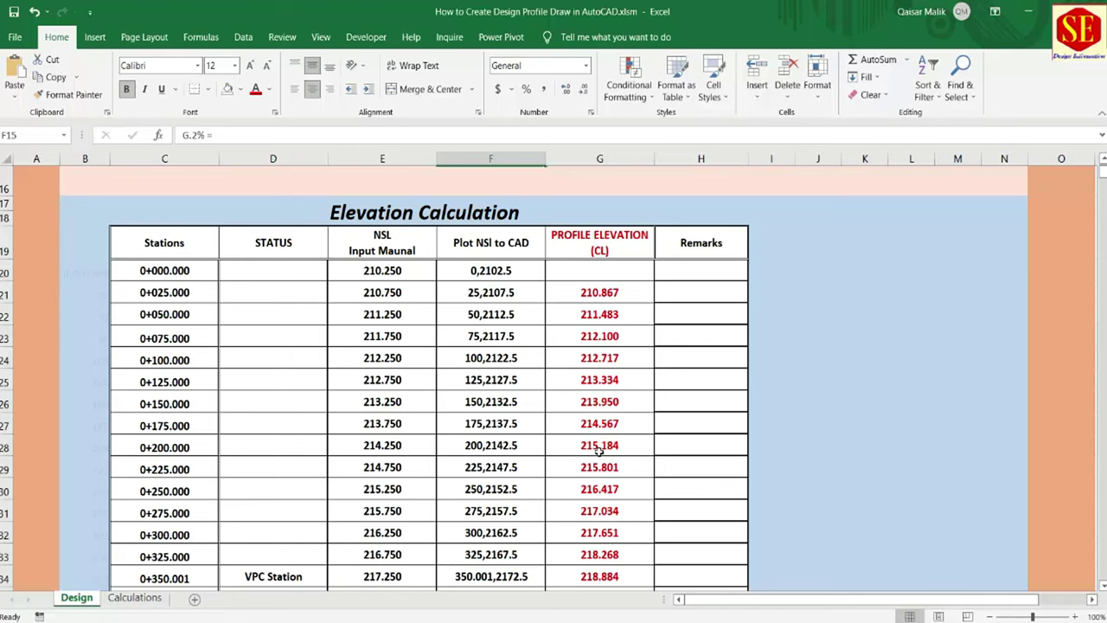
scroll(597, 449, up, 2)
scroll(595, 389, up, 3)
scroll(559, 316, down, 4)
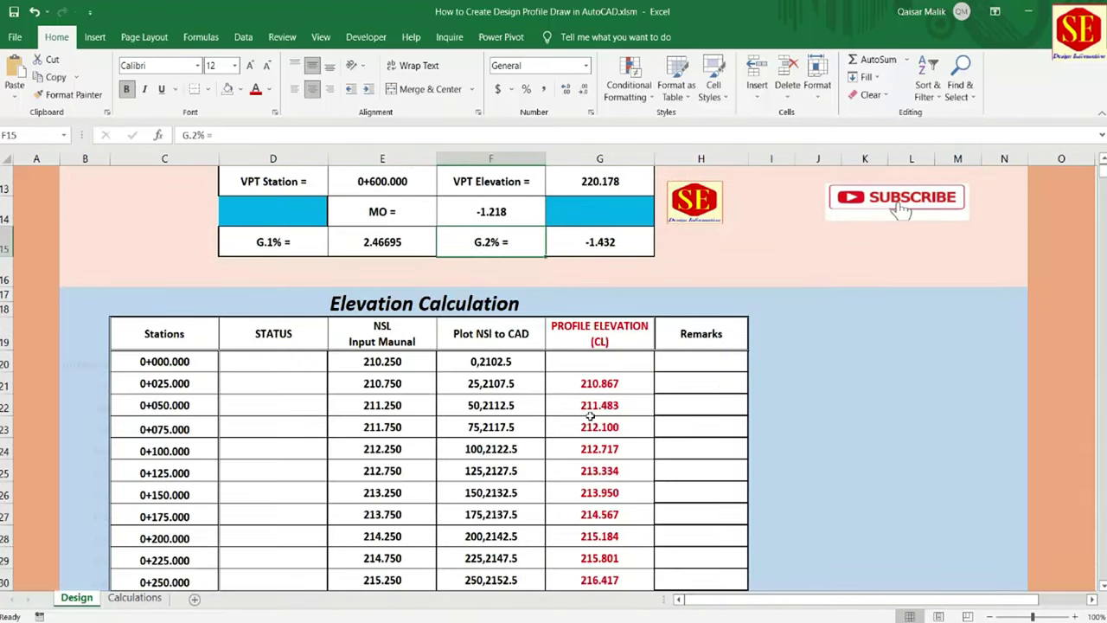
- Make the first profile elevation 210.250 in G20 display in red
click(716, 380)
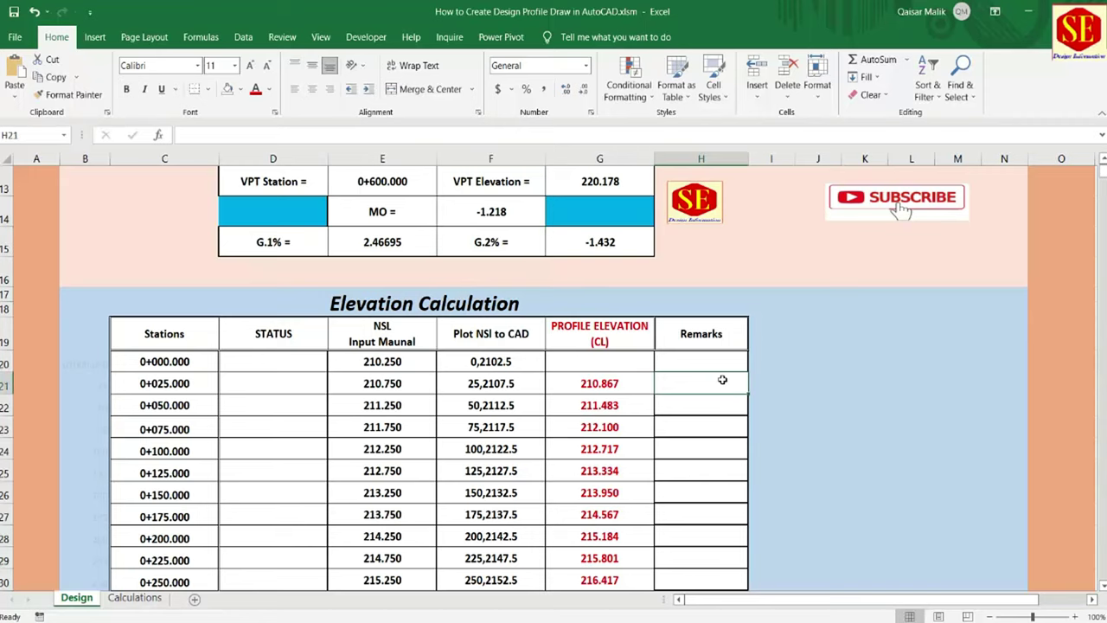
text(=)
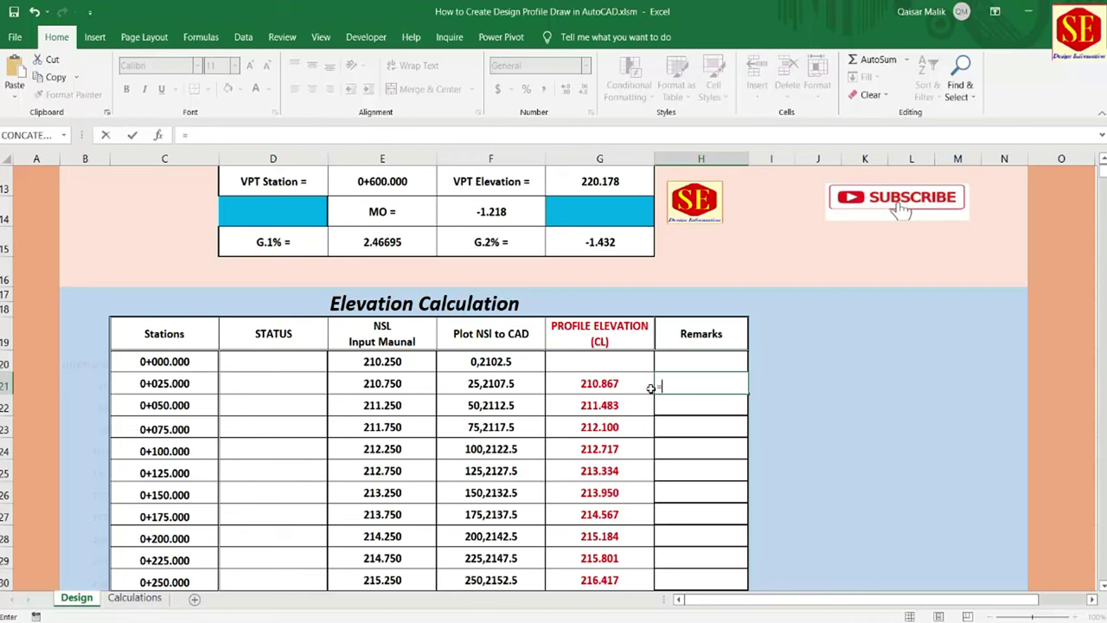
key(Escape)
click(620, 380)
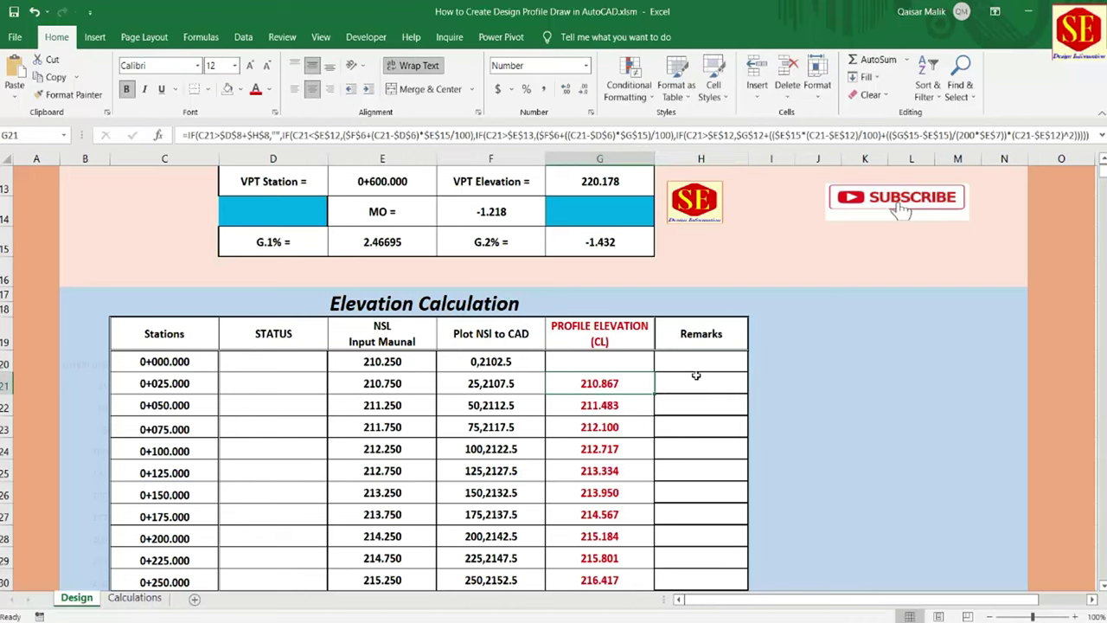
click(596, 360)
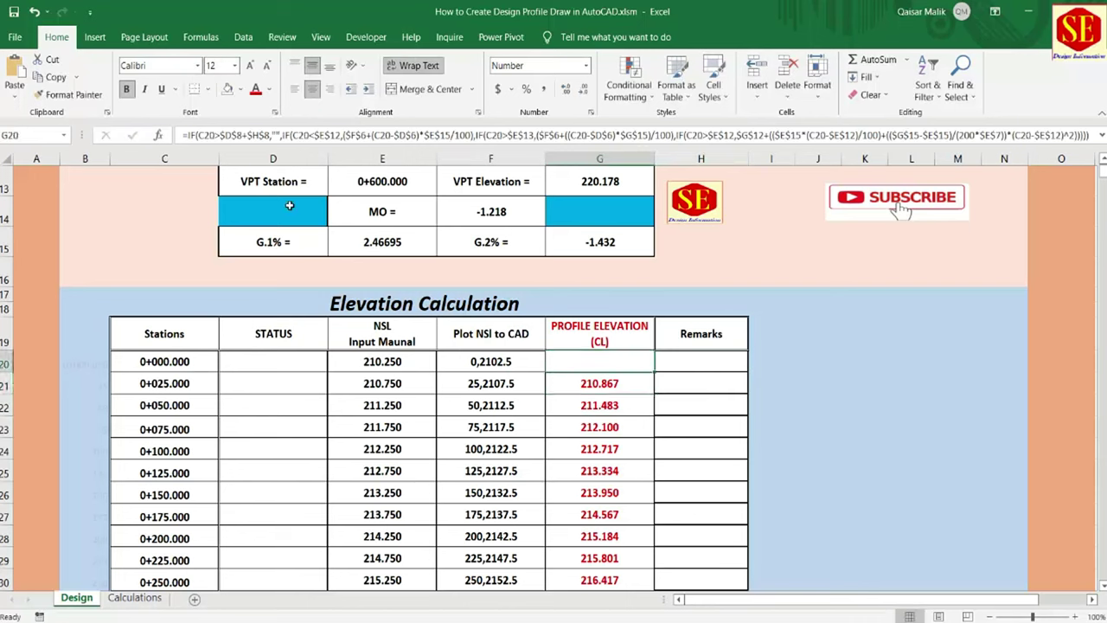
click(263, 93)
- Build a Remarks formula in H20 joining station C20 and elevation G20
double_click(661, 366)
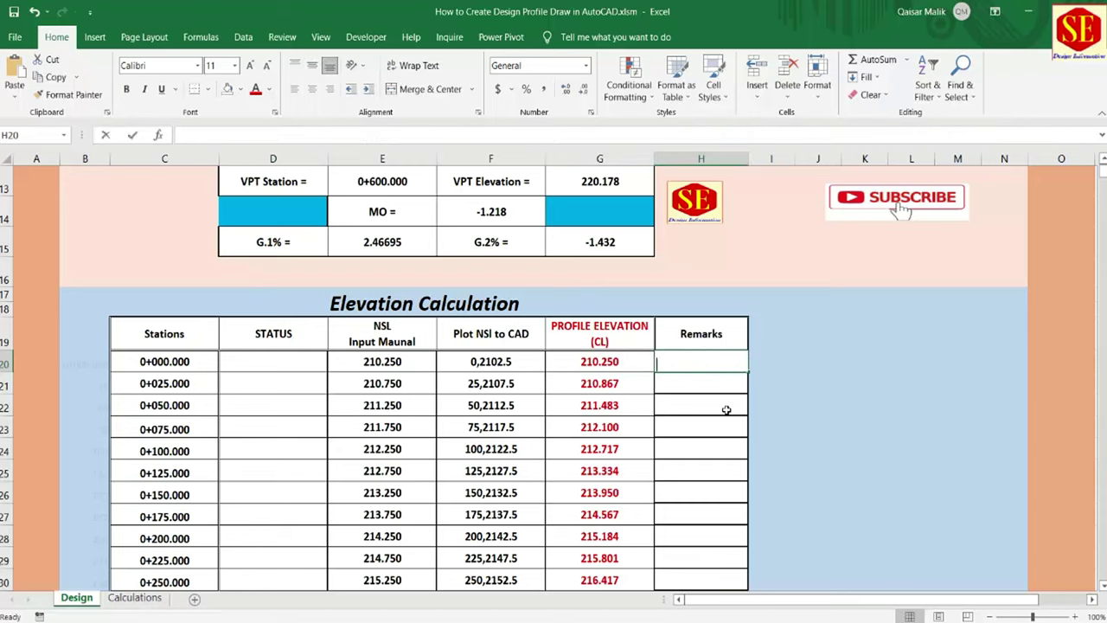
text(=)
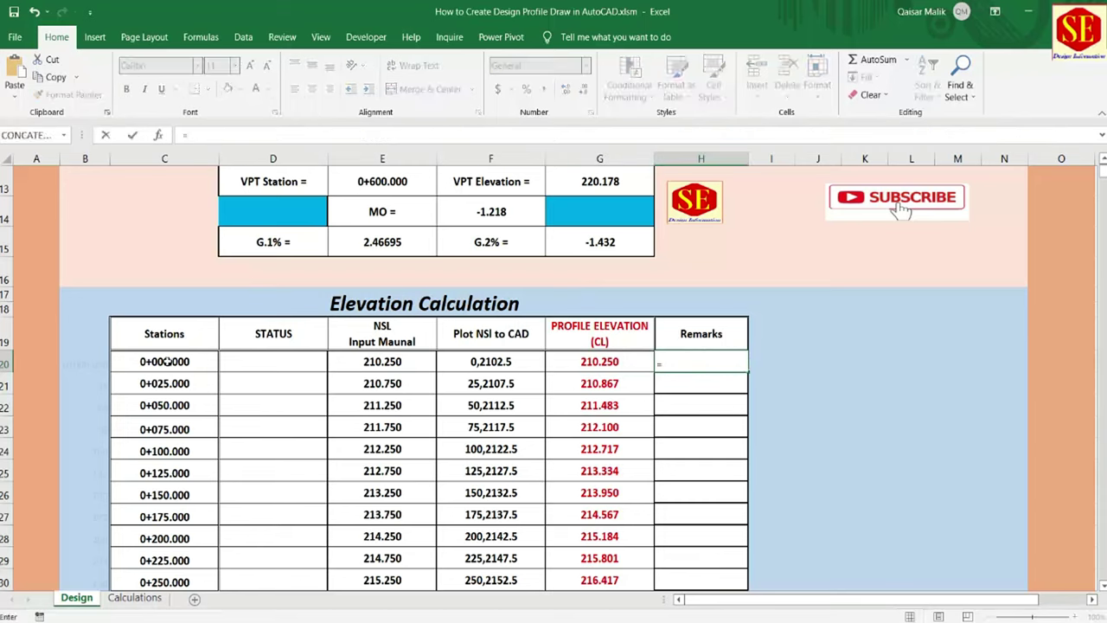
click(167, 360)
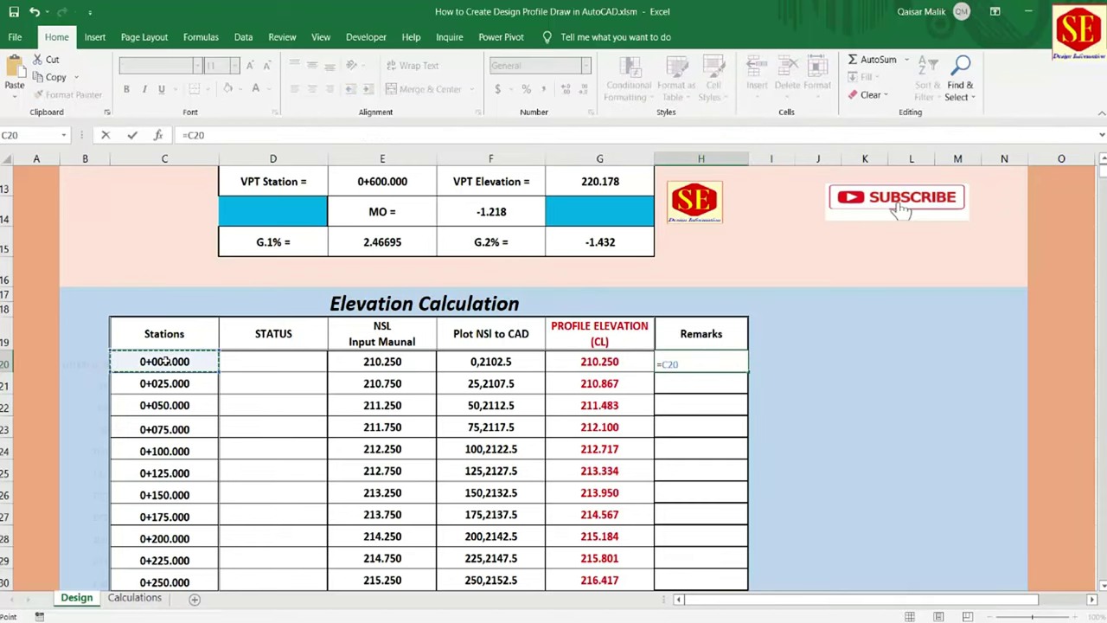
text(&","&)
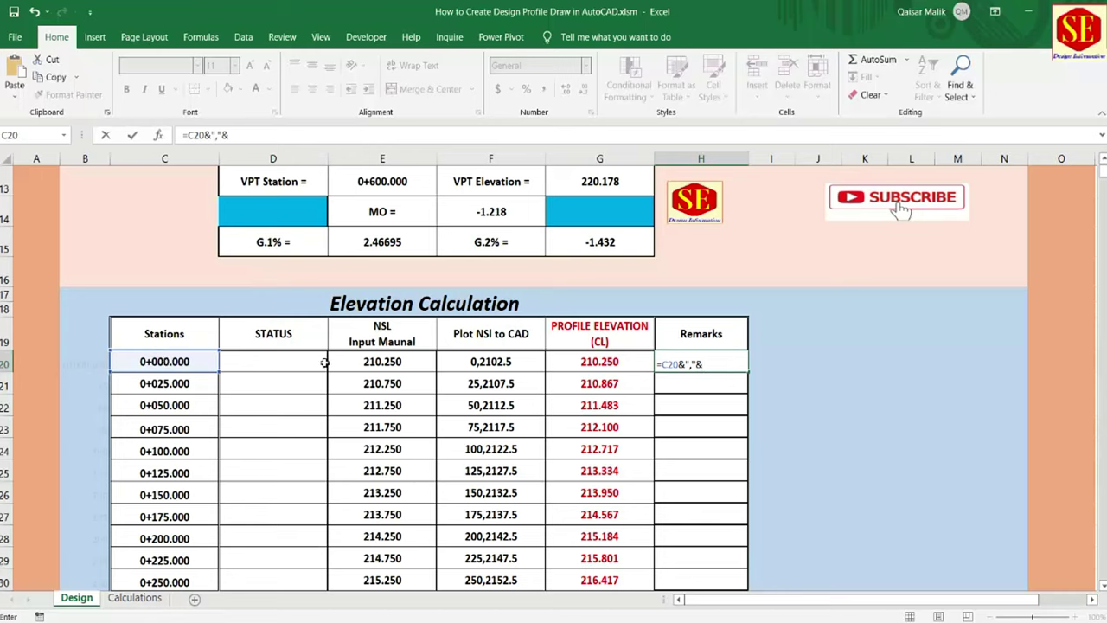
click(609, 364)
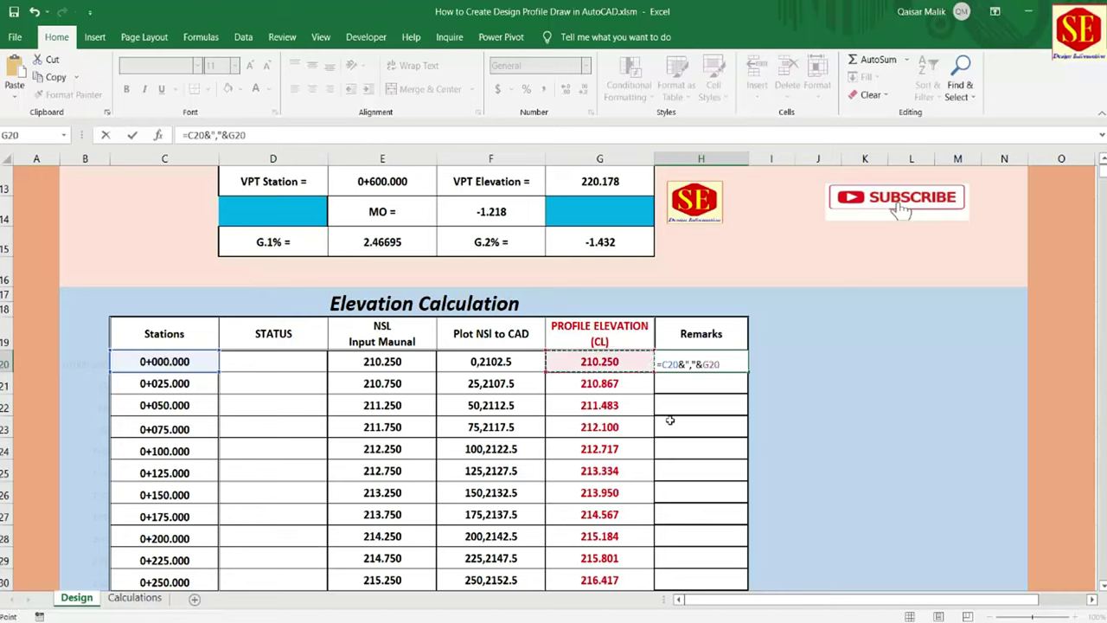
key(Return)
- Change H20 to =C20&","&G20*10 and fill it down the Remarks column
click(683, 364)
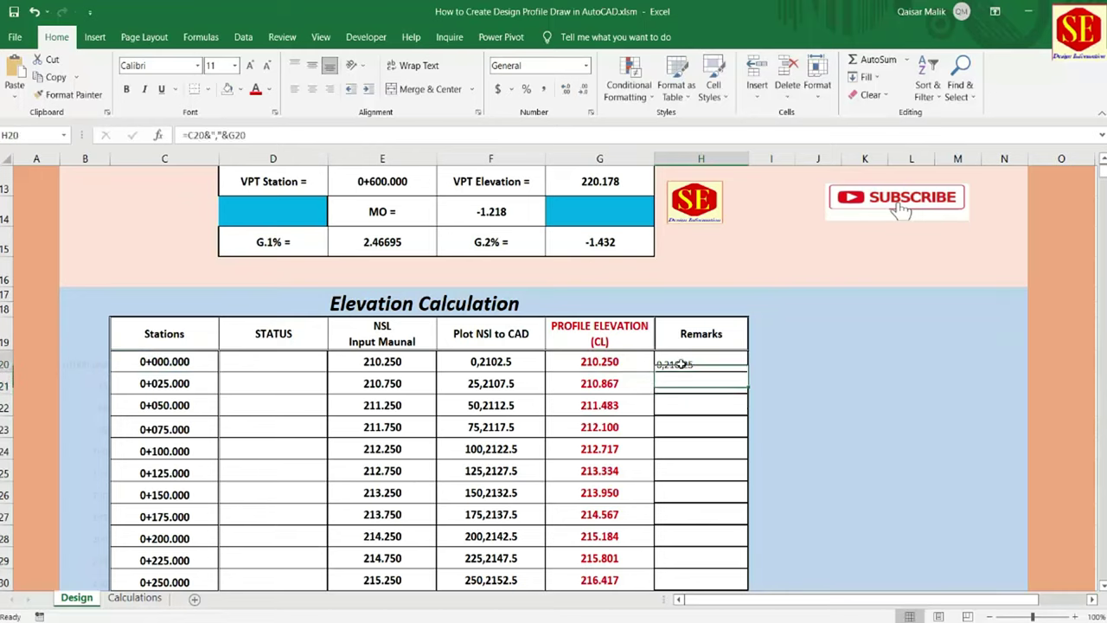
double_click(682, 364)
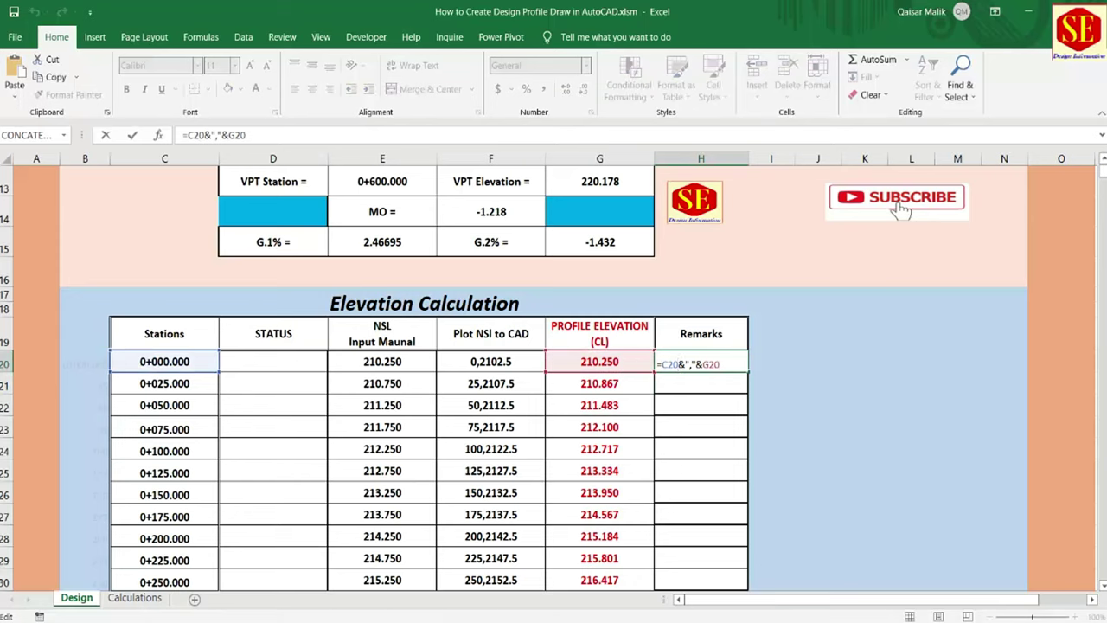
click(696, 588)
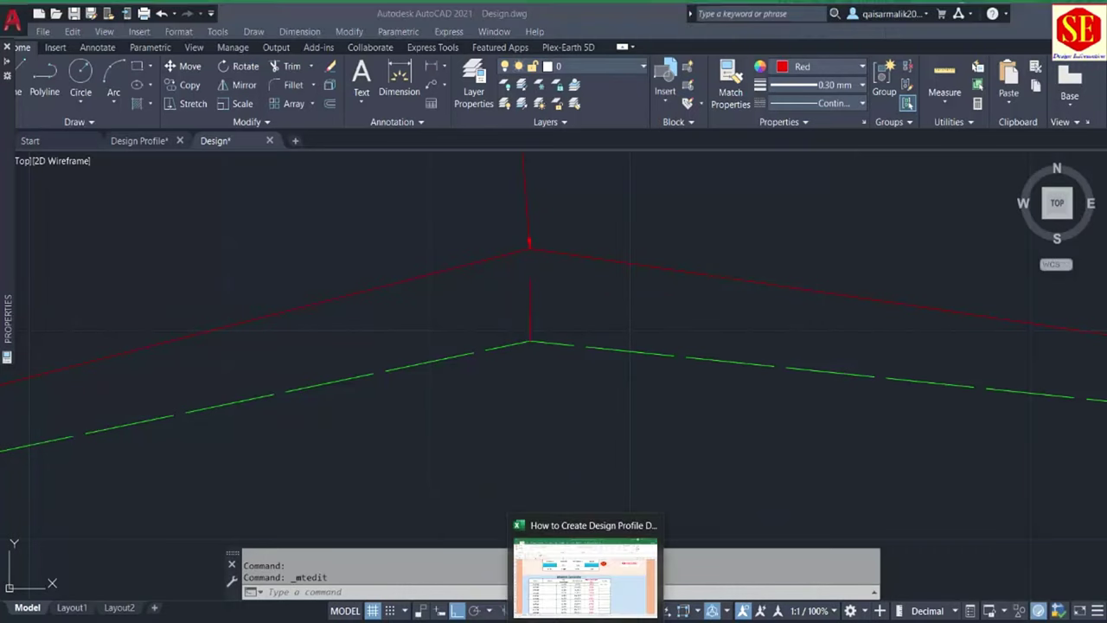
click(588, 577)
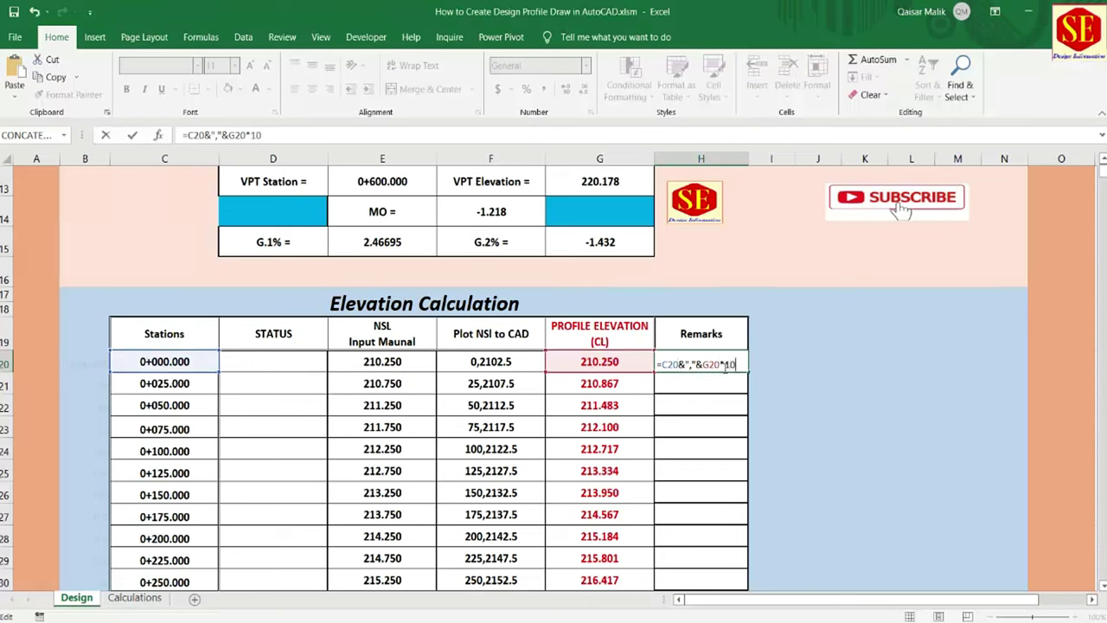
key(Return)
click(724, 368)
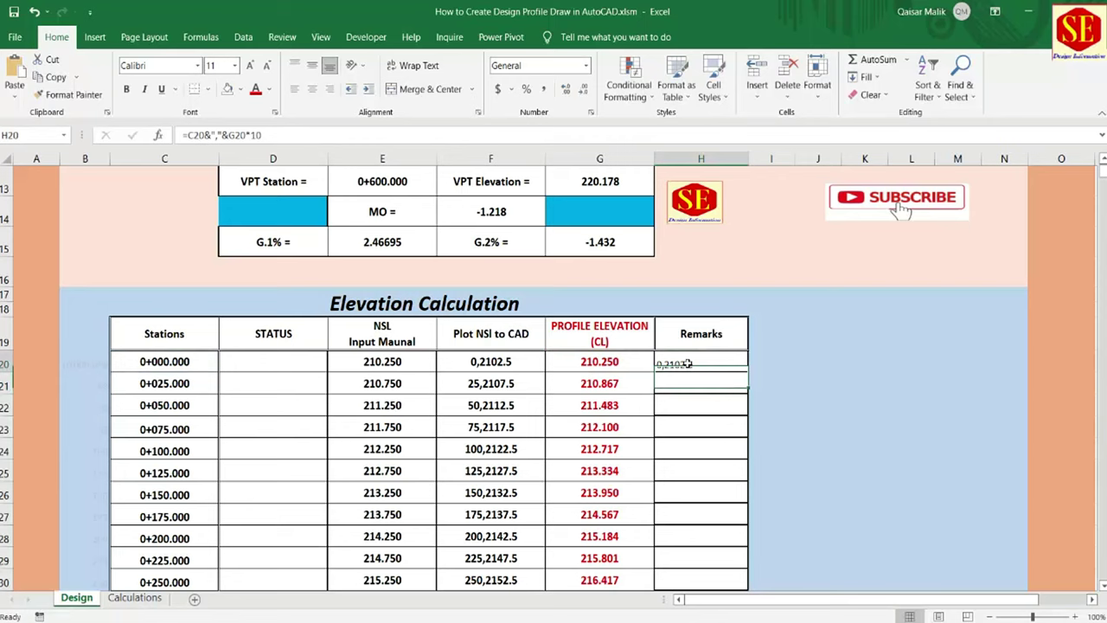
double_click(745, 373)
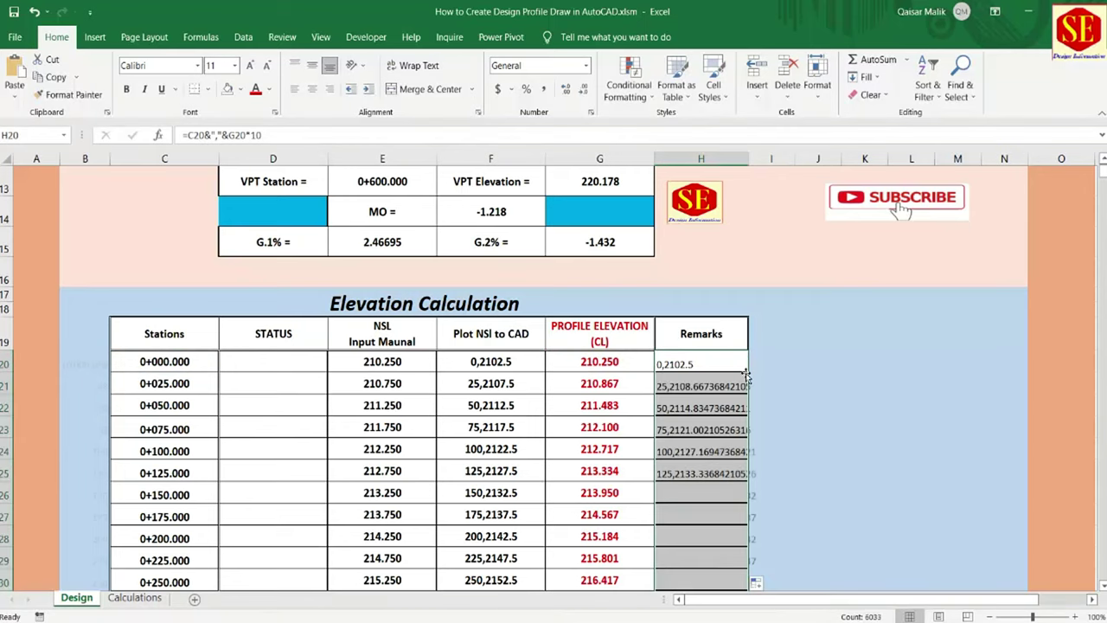
- Check the station formulas around rows 73 to 75 at the bottom of the Excel table
scroll(741, 495, down, 4)
scroll(741, 496, down, 2)
scroll(742, 495, down, 1)
scroll(749, 526, down, 9)
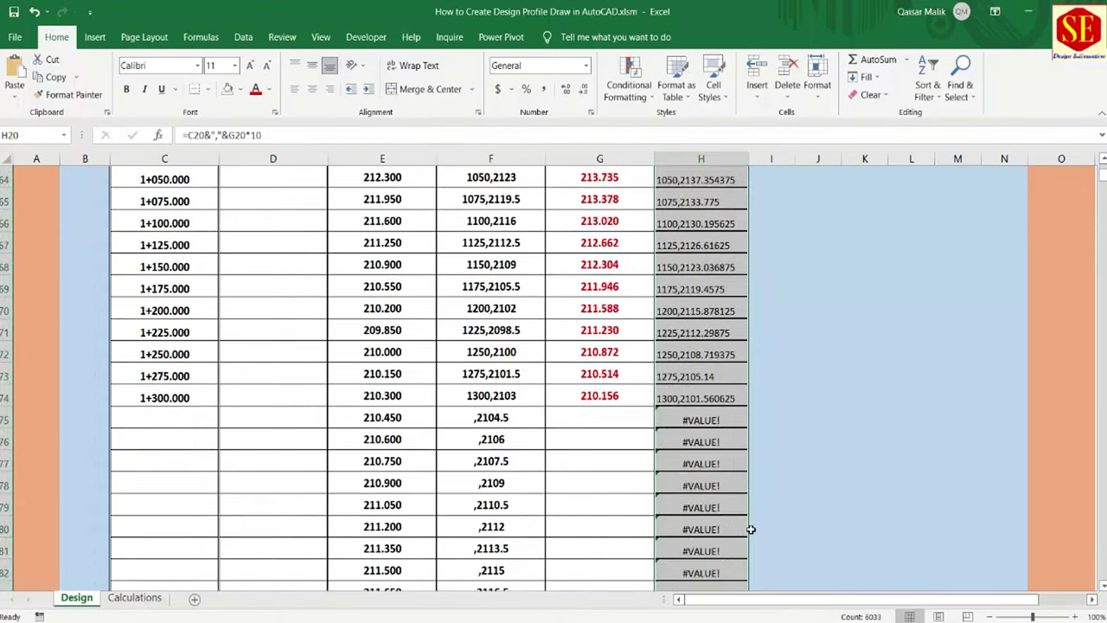
scroll(749, 526, down, 4)
scroll(765, 359, up, 1)
scroll(765, 358, up, 2)
click(153, 417)
scroll(130, 484, up, 1)
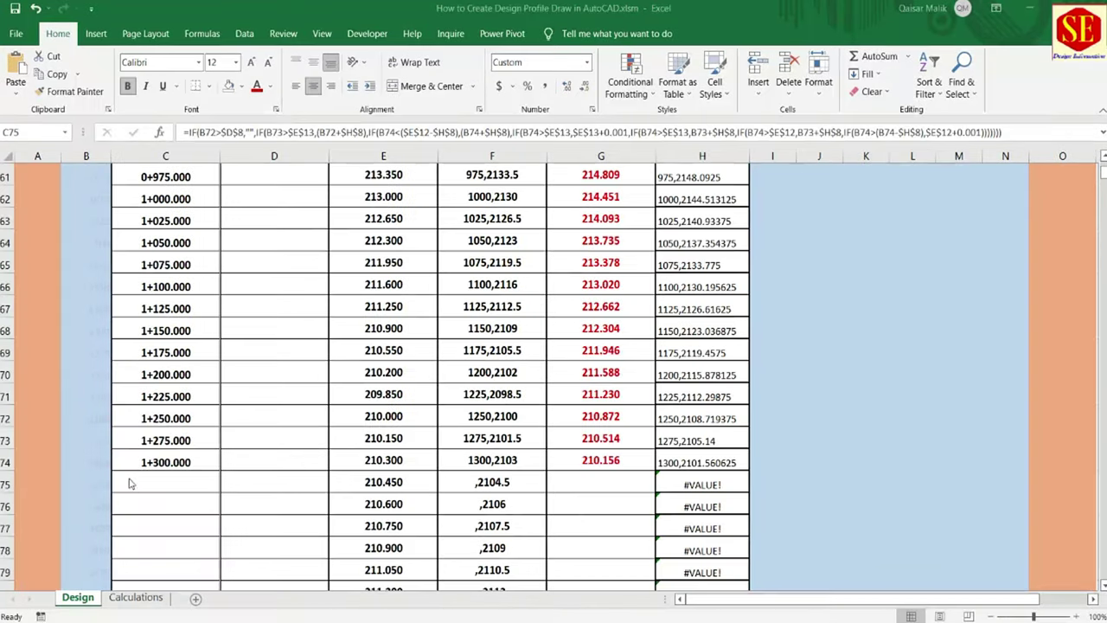
click(170, 468)
click(160, 443)
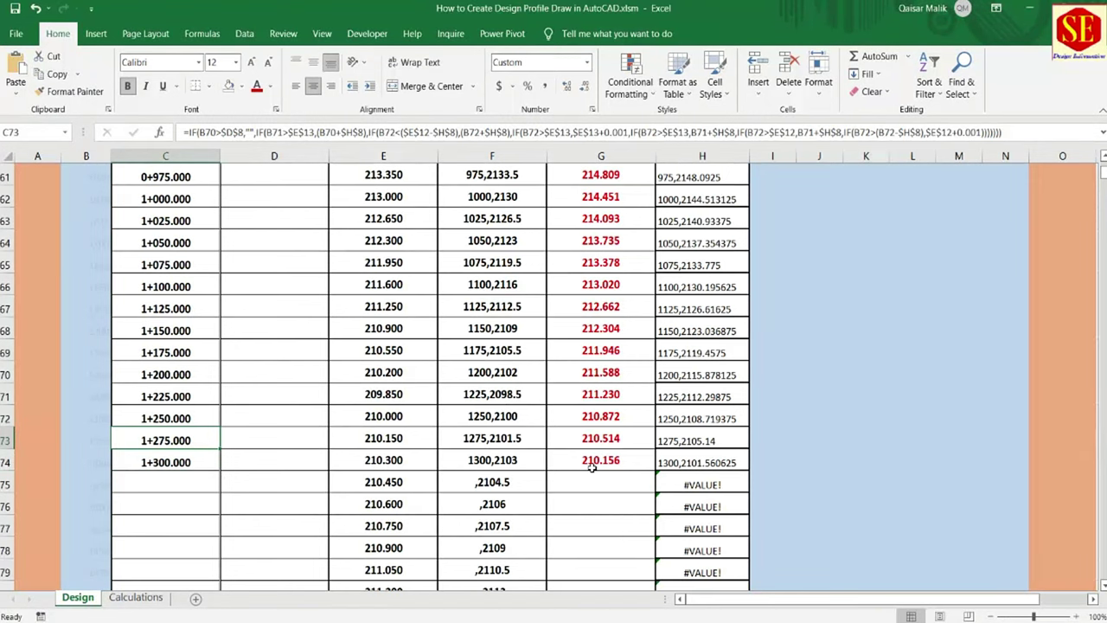
- Copy the station coordinate pairs in column H, rows 20 to 74
scroll(805, 457, up, 4)
scroll(791, 425, up, 2)
scroll(773, 380, up, 3)
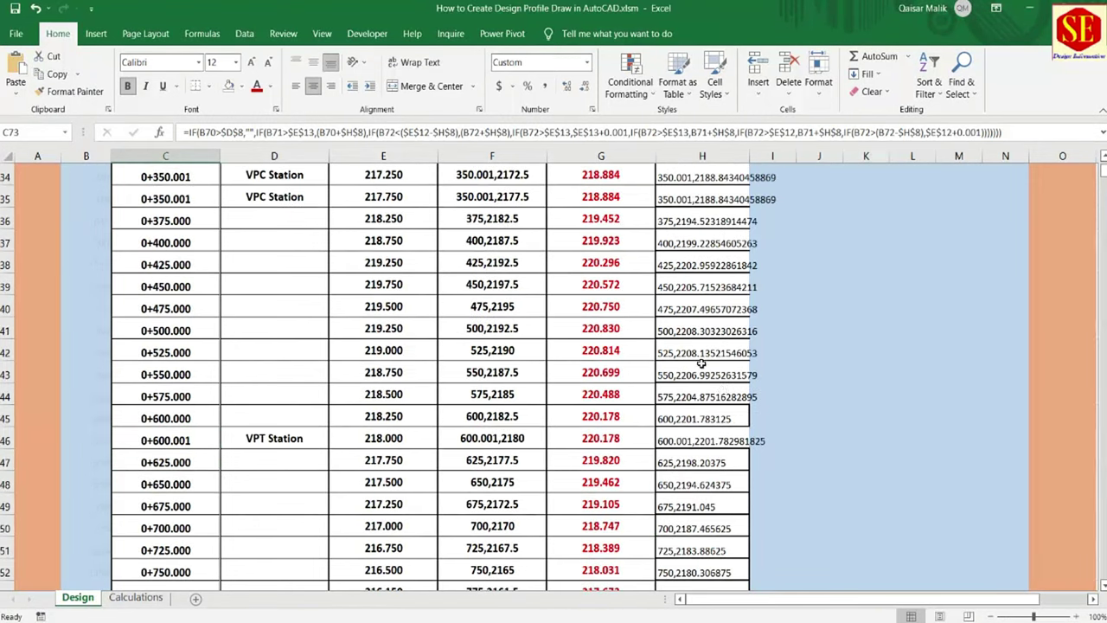
scroll(697, 352, up, 4)
scroll(697, 352, up, 4)
mouse_move(705, 291)
mouse_down()
mouse_move(705, 543)
mouse_move(707, 286)
mouse_up()
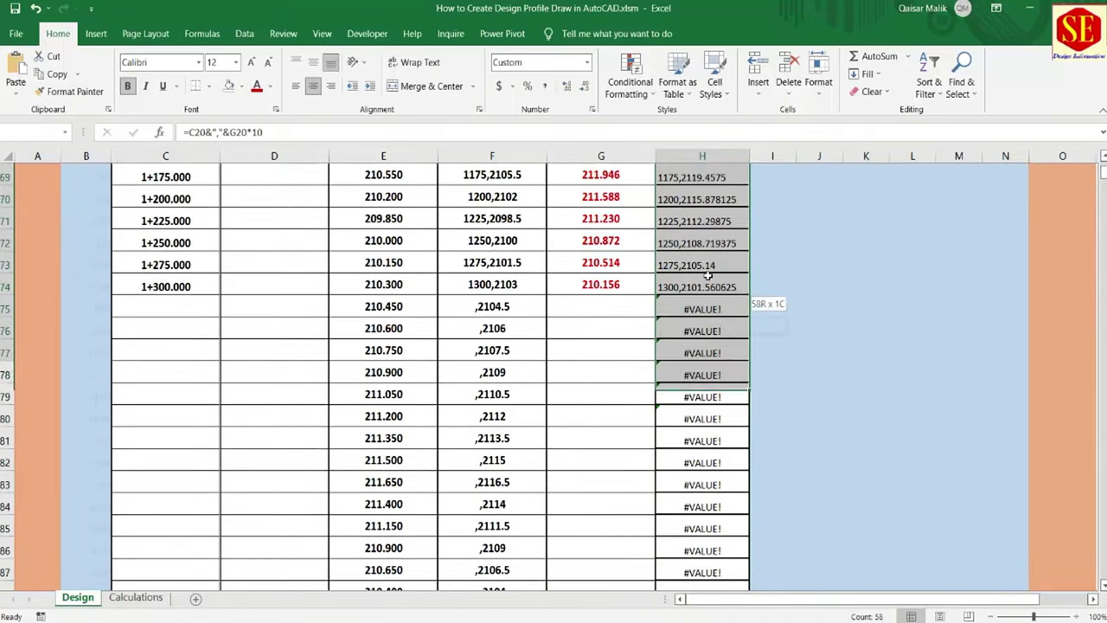
right_click(704, 285)
click(731, 294)
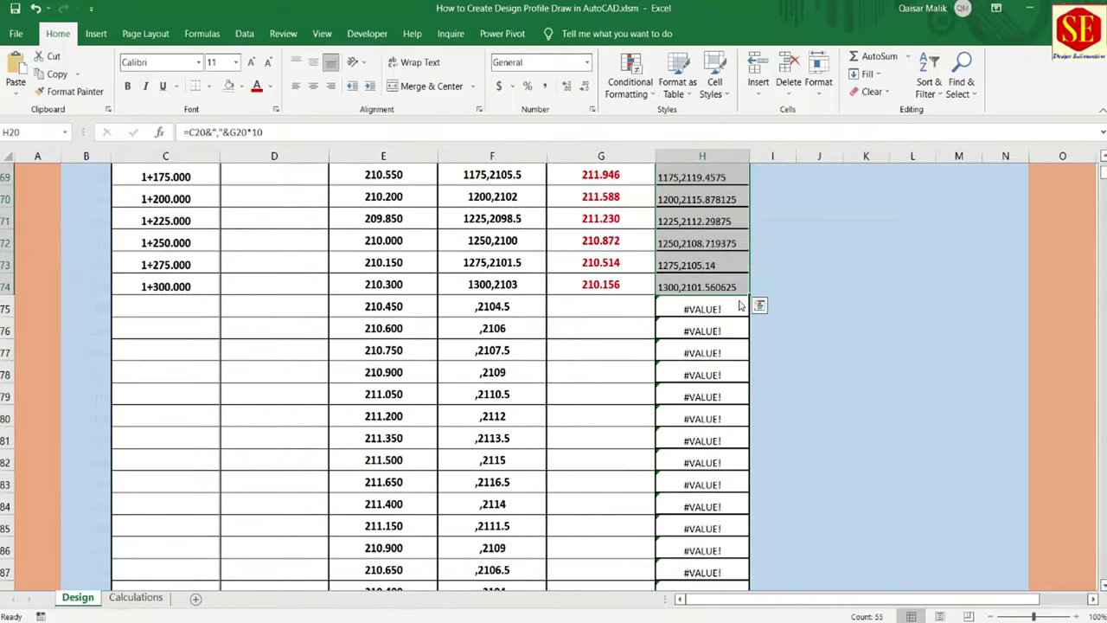
- In AutoCAD, make Cyan the current colour and turn on lineweight display
click(683, 584)
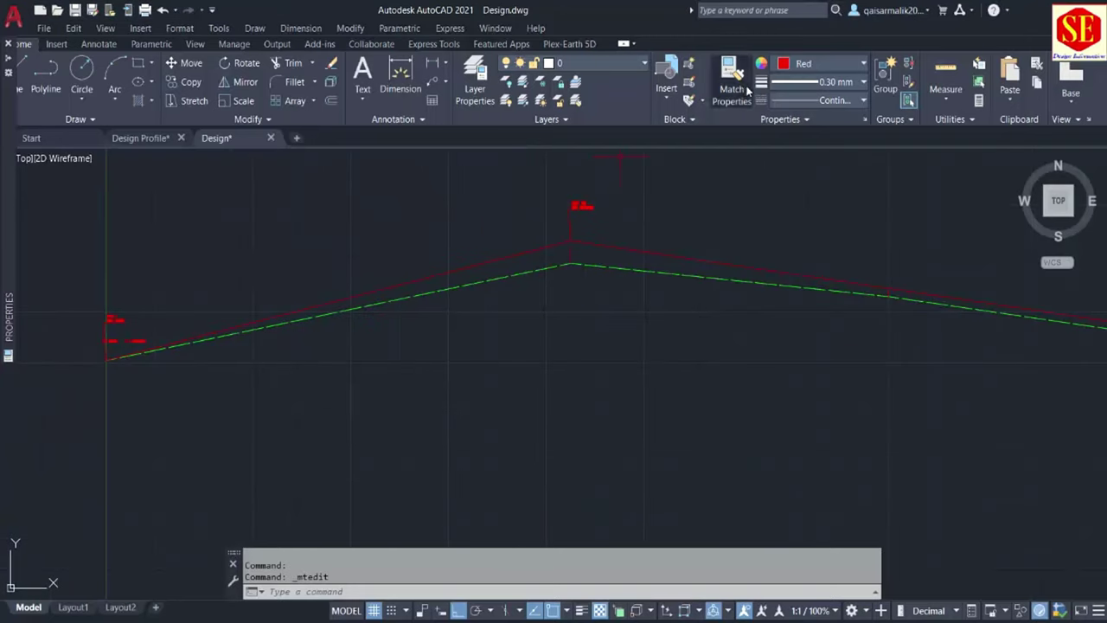
click(802, 67)
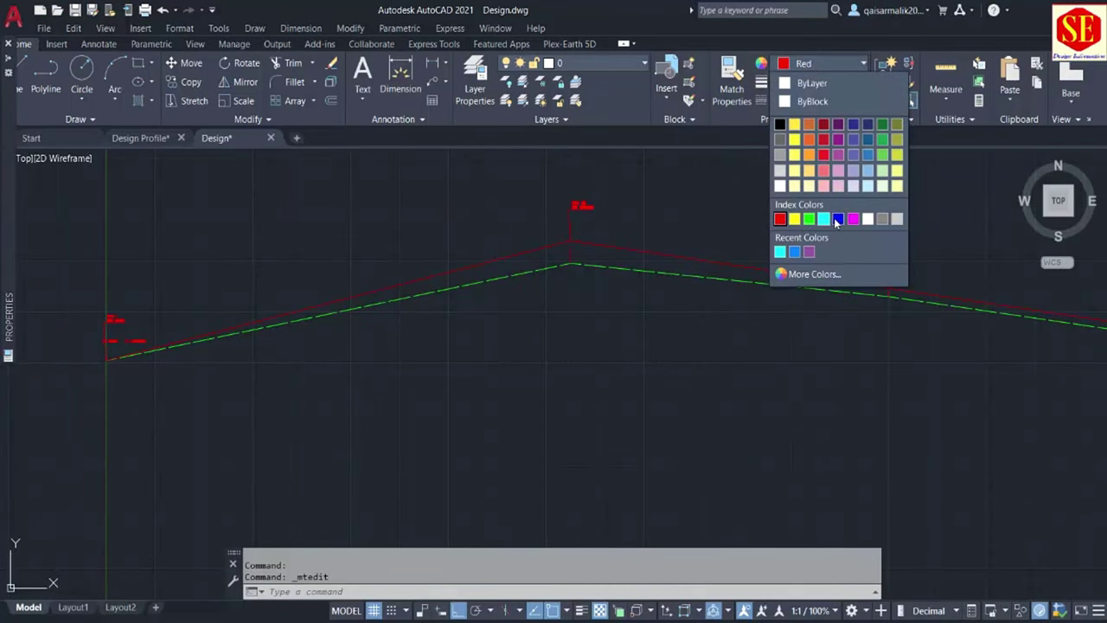
click(823, 219)
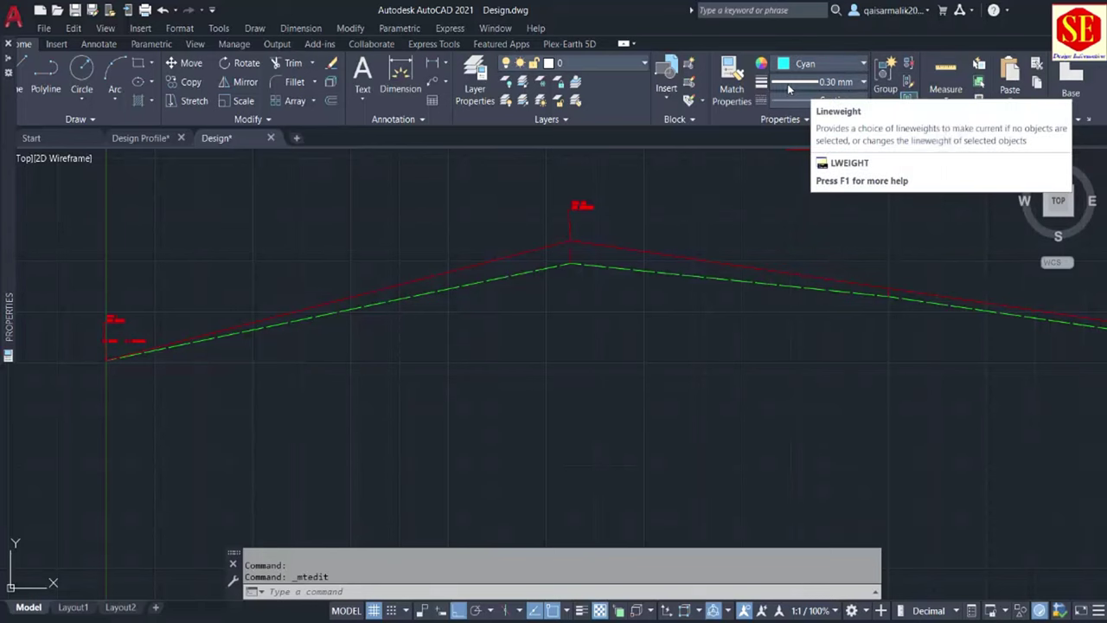
click(581, 610)
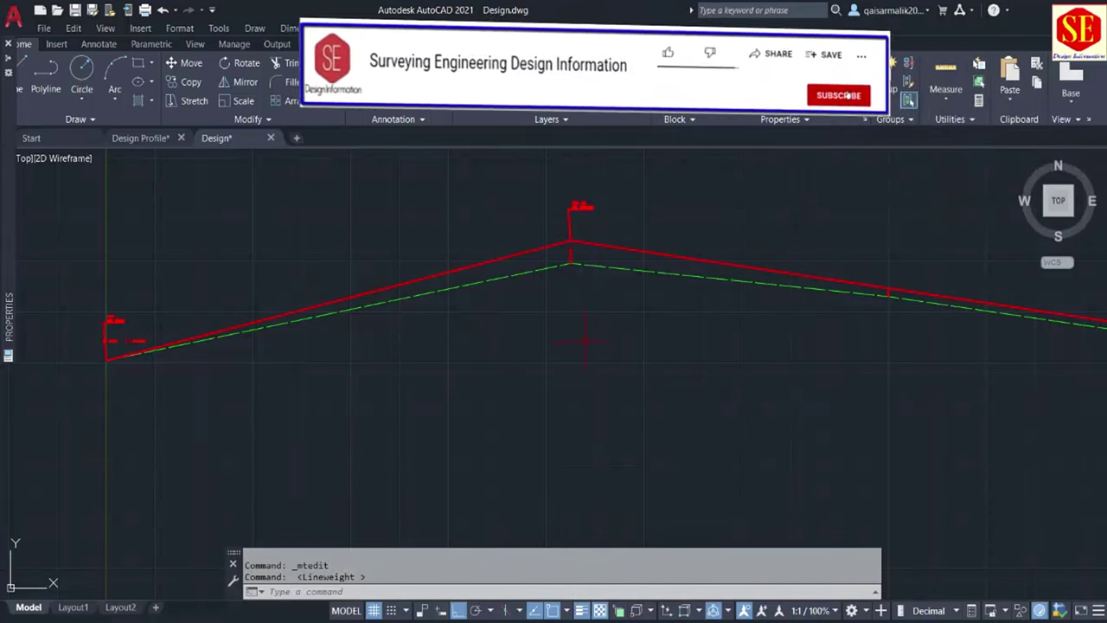
- Draw a polyline with PL by pasting the copied station coordinates as its points
click(456, 590)
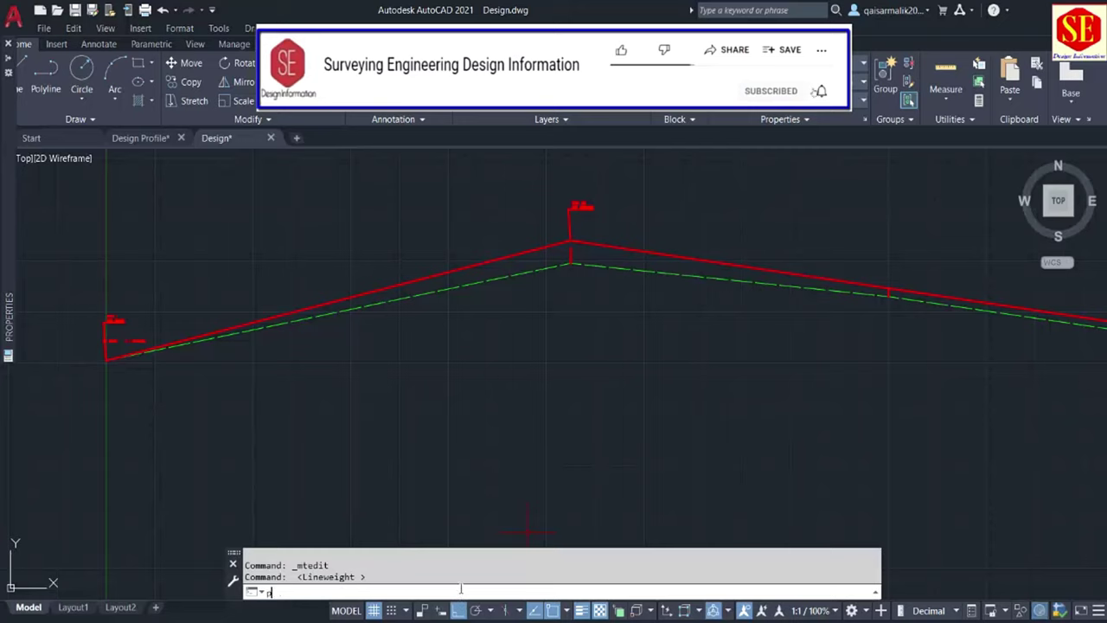
text(pl)
key(Return)
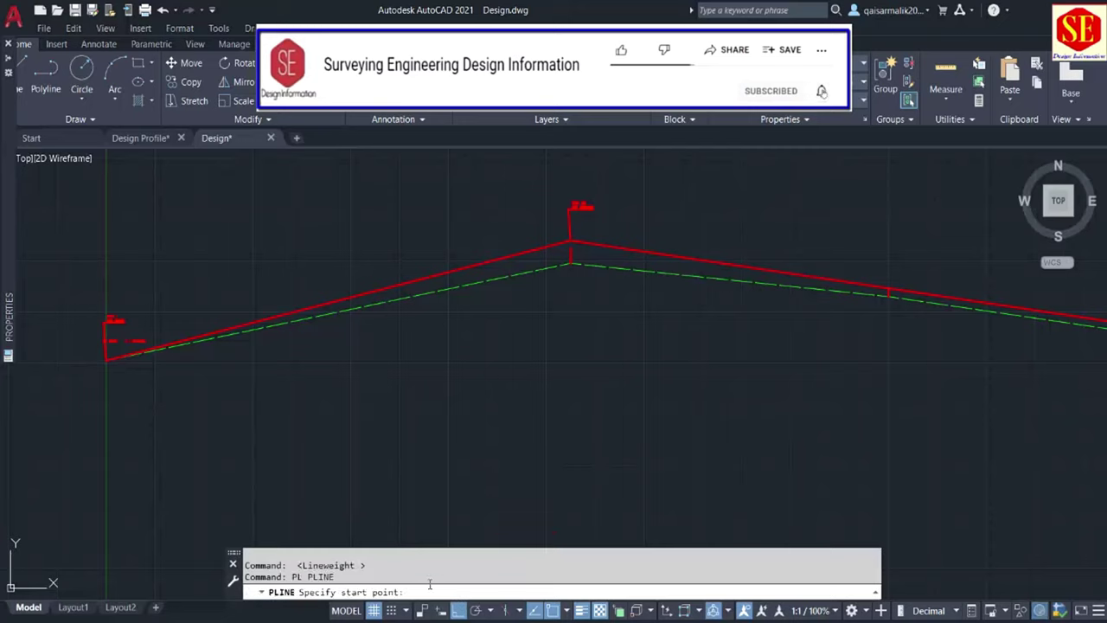
right_click(425, 593)
click(459, 519)
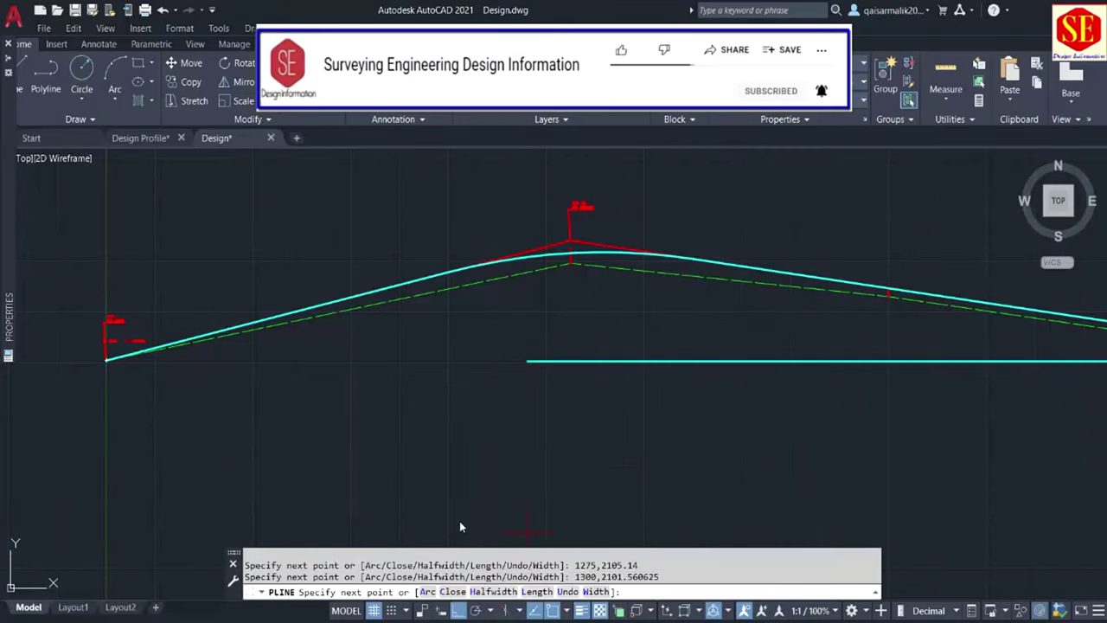
key(Return)
- Select the new cyan polyline and pan along the profile from start, past the crest, to the sag
scroll(468, 279, up, 2)
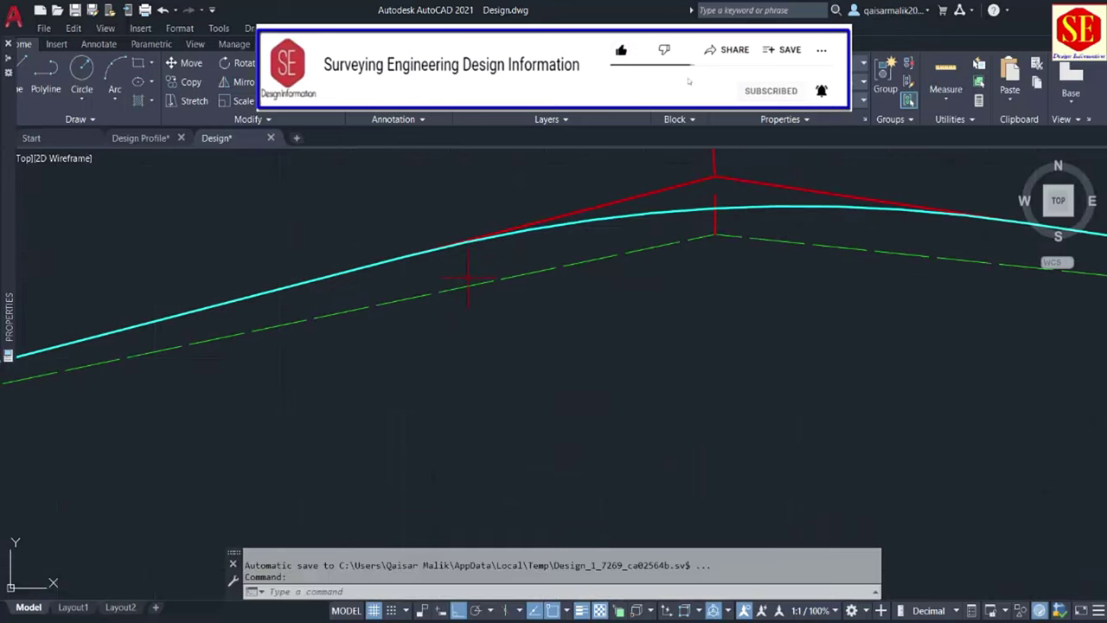
scroll(134, 331, down, 3)
scroll(367, 287, up, 2)
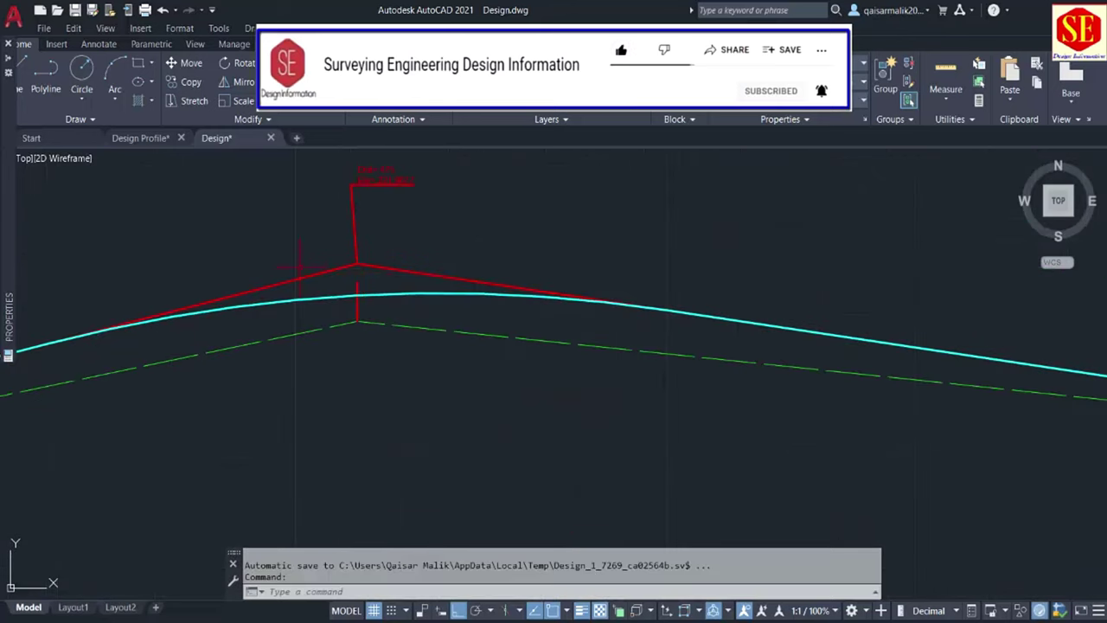
click(296, 299)
scroll(576, 327, down, 2)
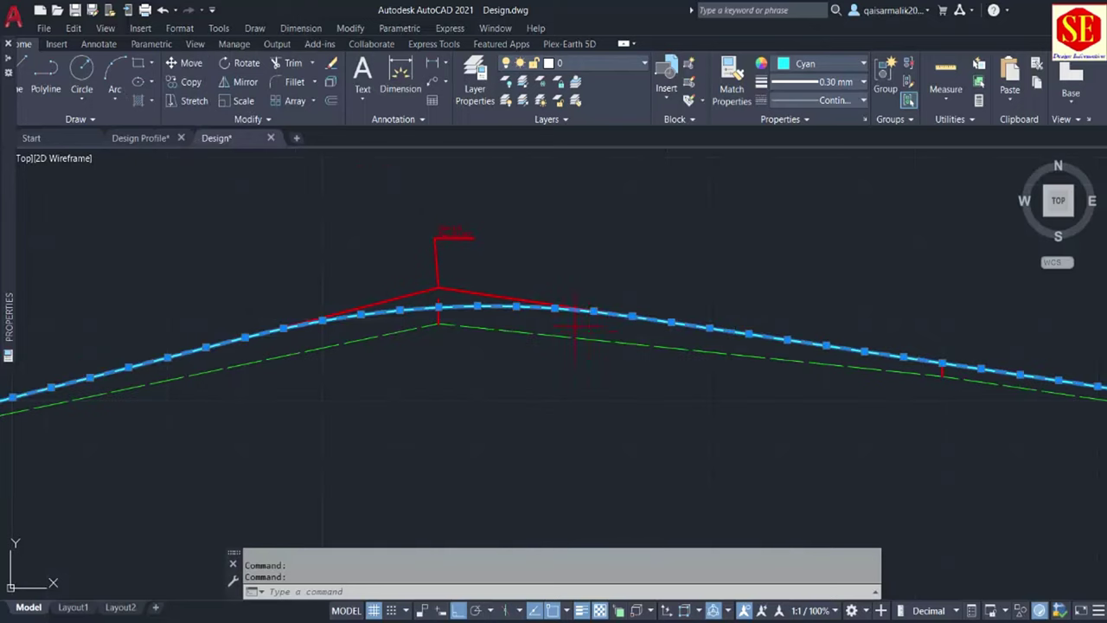
middle_drag(45, 335, 377, 305)
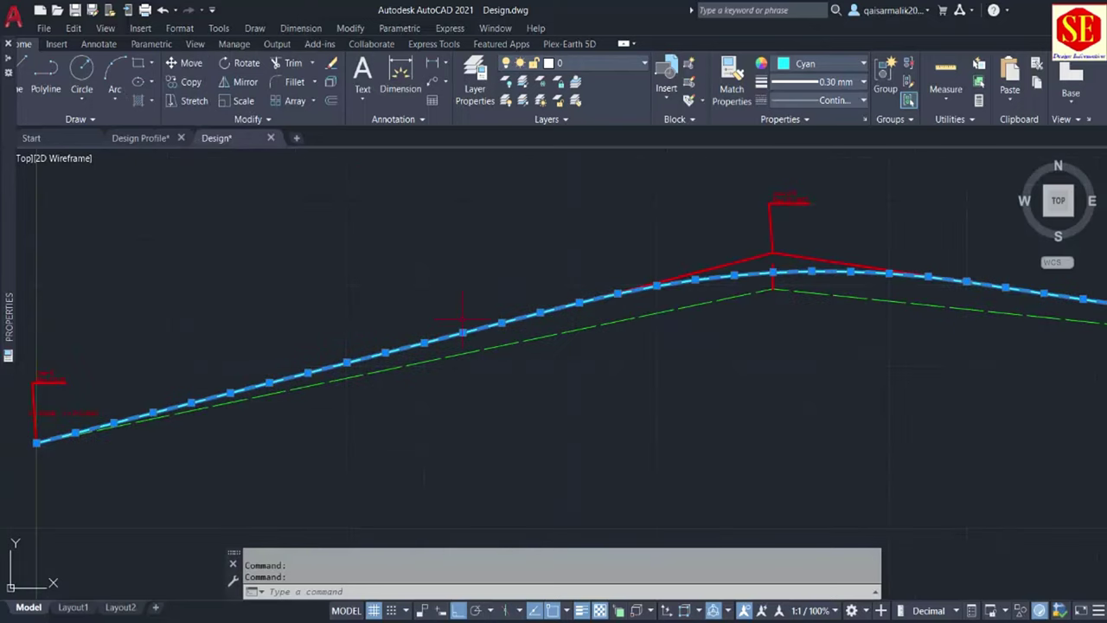
scroll(582, 302, up, 2)
scroll(597, 299, up, 1)
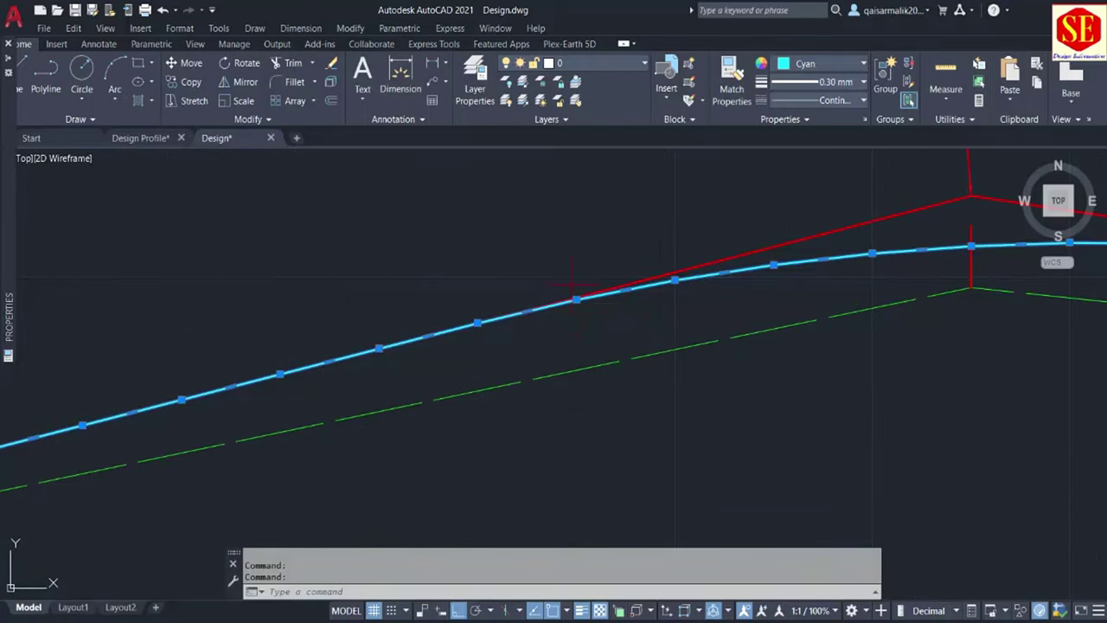
middle_drag(667, 329, 245, 334)
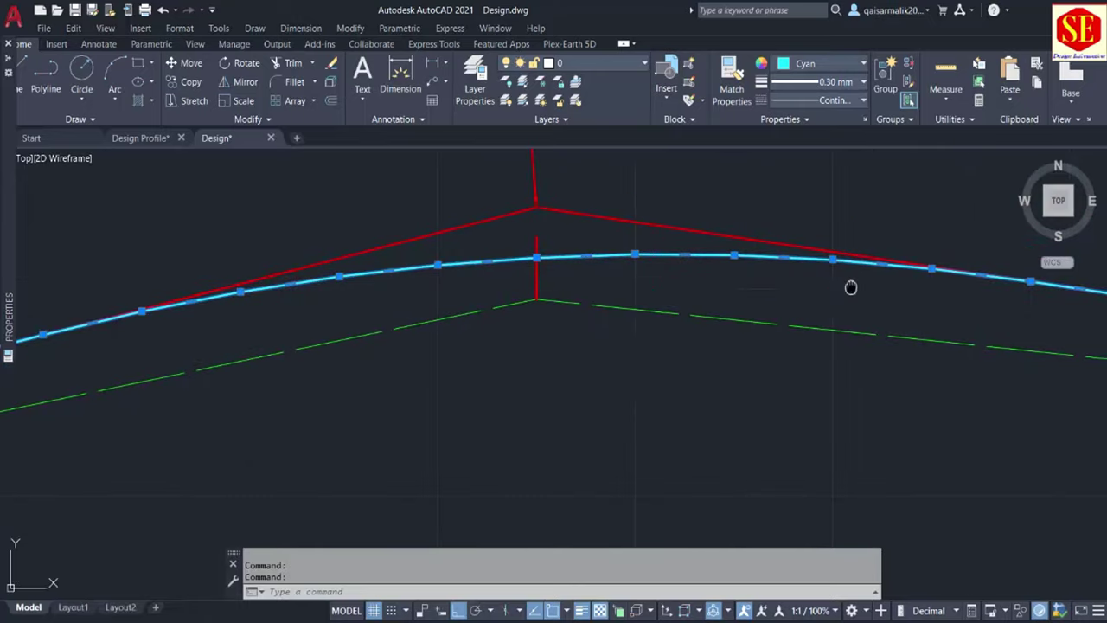
middle_drag(852, 287, 433, 338)
scroll(865, 432, down, 2)
scroll(964, 445, up, 1)
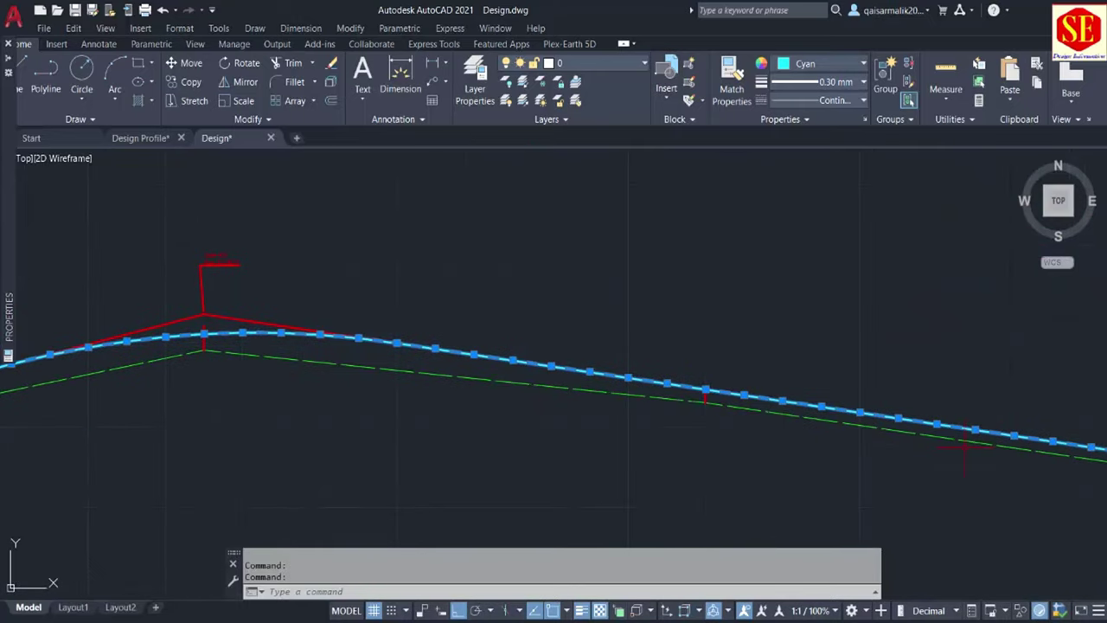
middle_drag(964, 445, 927, 482)
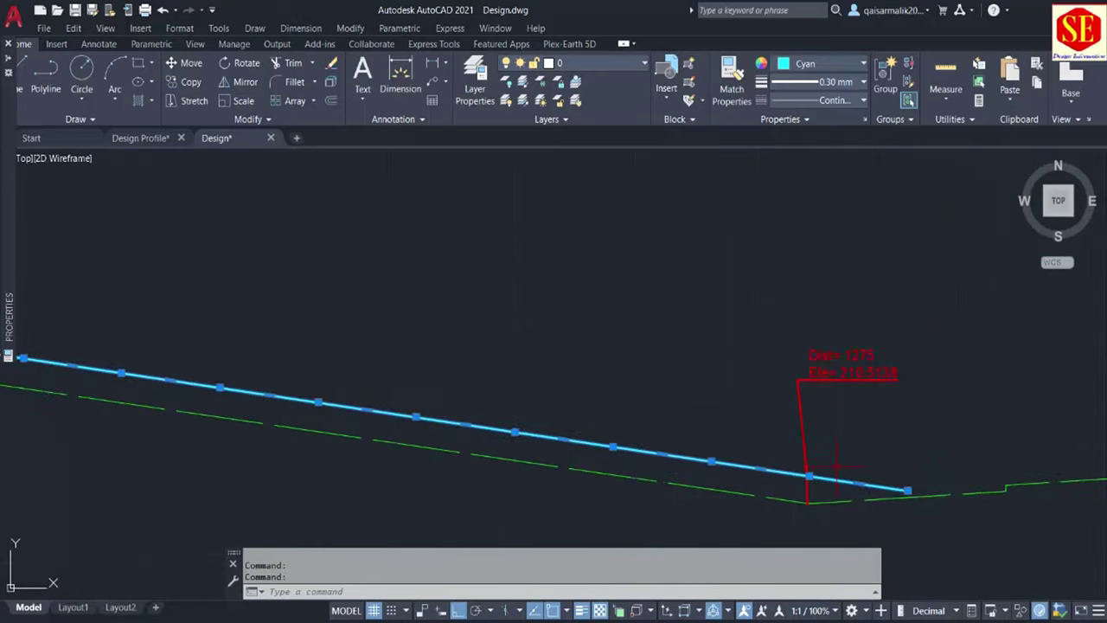
scroll(805, 471, up, 1)
scroll(821, 472, down, 1)
scroll(836, 472, down, 2)
scroll(475, 415, up, 2)
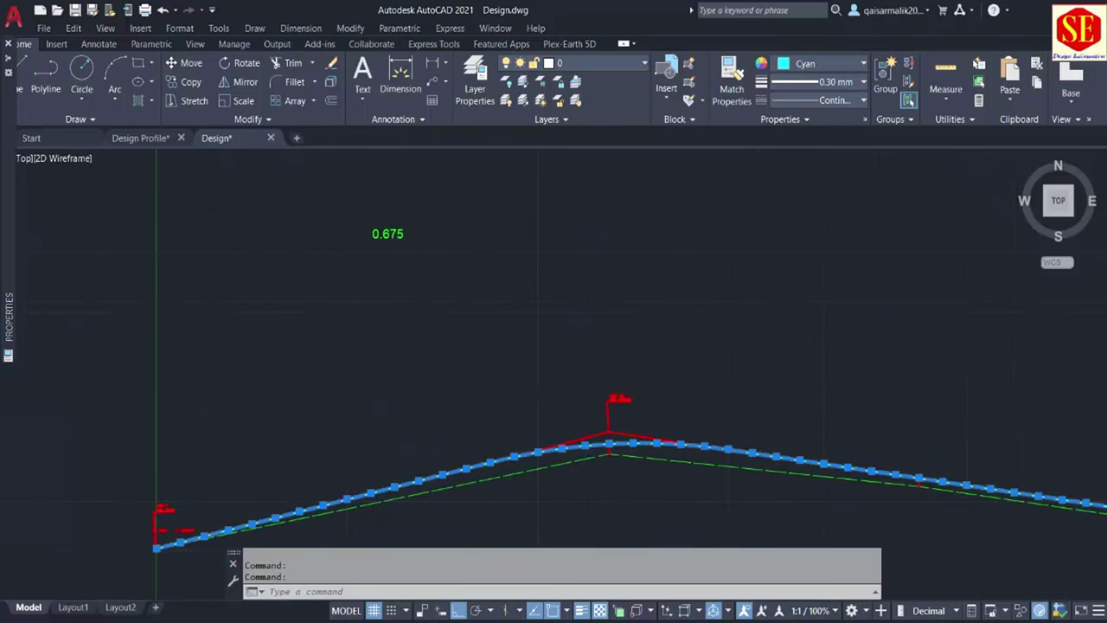
scroll(476, 415, up, 1)
- In Excel, change the vertical curve length in E7 from 250 to 150
key(Escape)
key(alt+Tab)
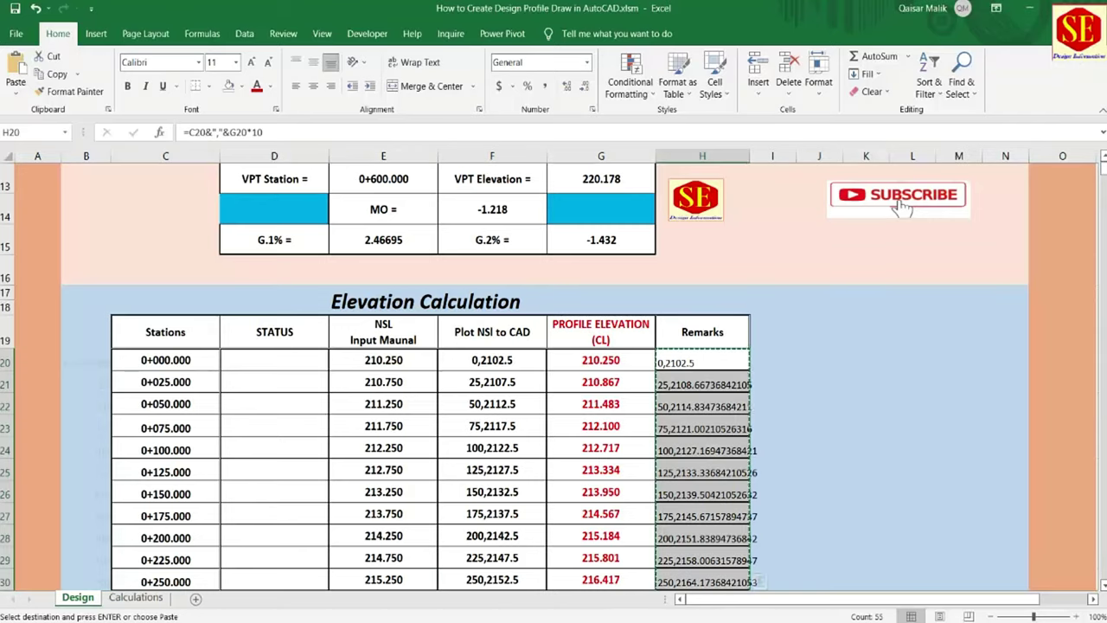
scroll(437, 249, up, 2)
scroll(437, 249, up, 1)
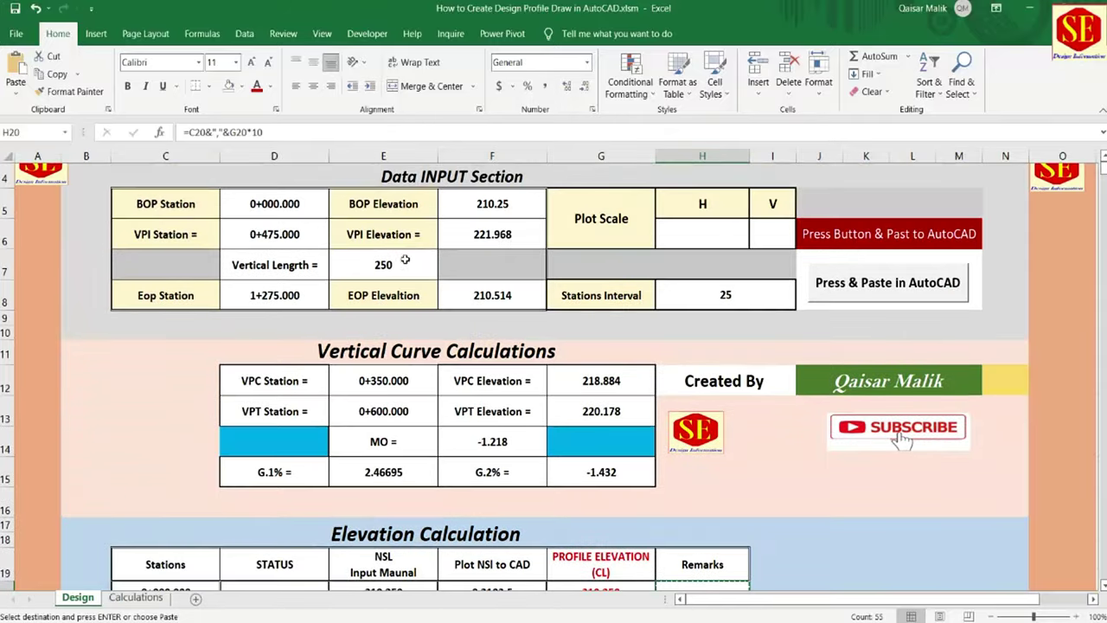
click(389, 265)
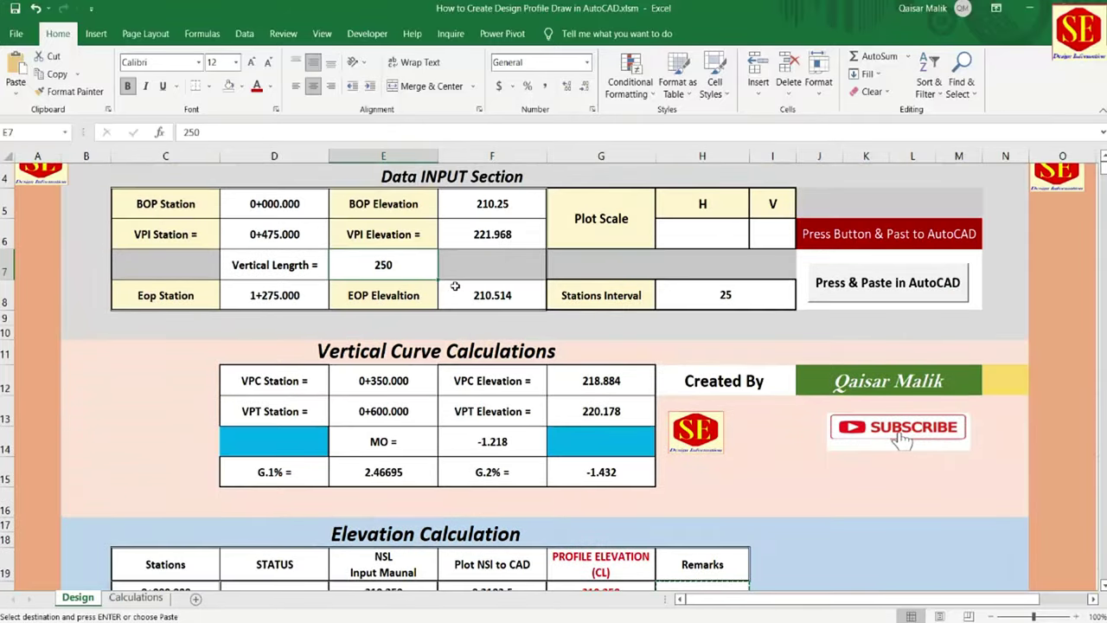
text(1)
key(Return)
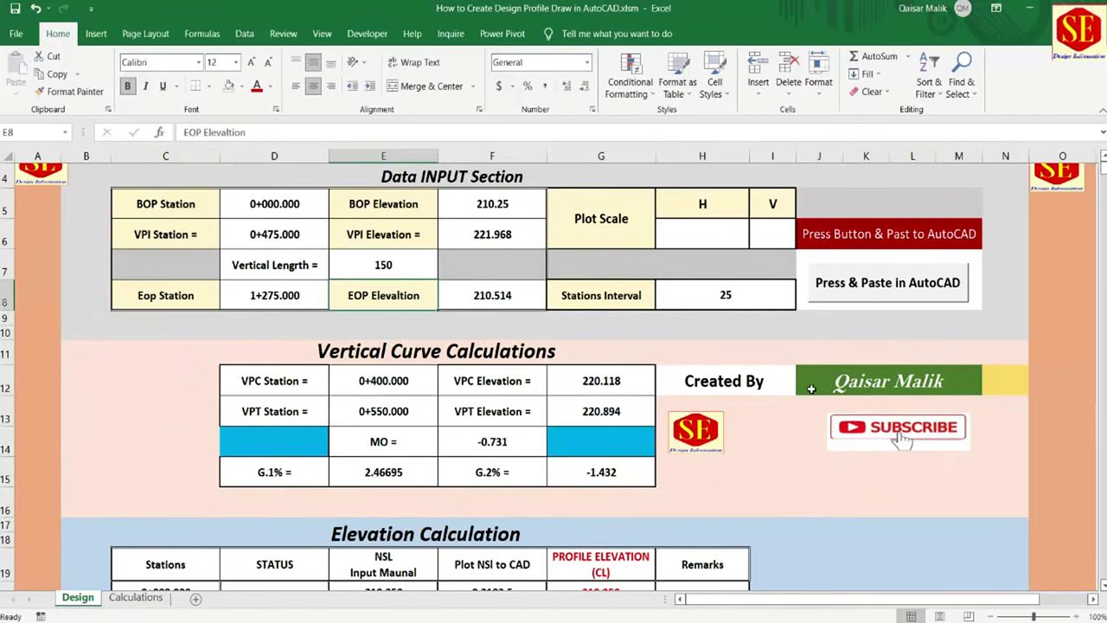
- Copy the recalculated column H coordinates for rows 20 to 74
scroll(770, 433, down, 4)
mouse_move(679, 266)
mouse_down()
mouse_move(709, 599)
mouse_move(703, 485)
mouse_up()
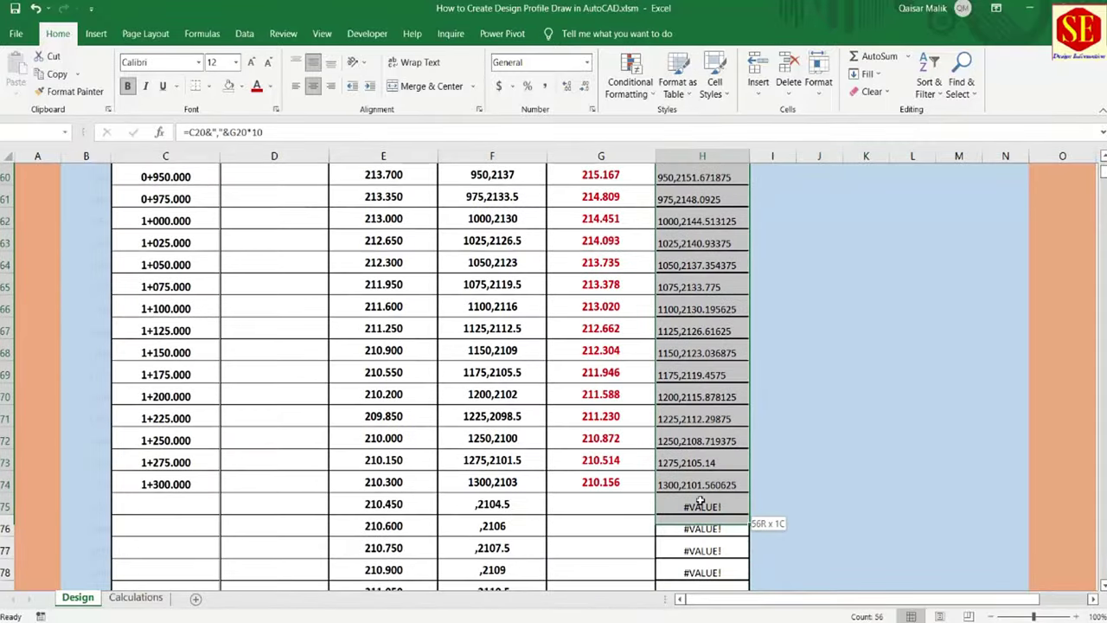
right_click(693, 418)
click(735, 153)
scroll(709, 346, up, 15)
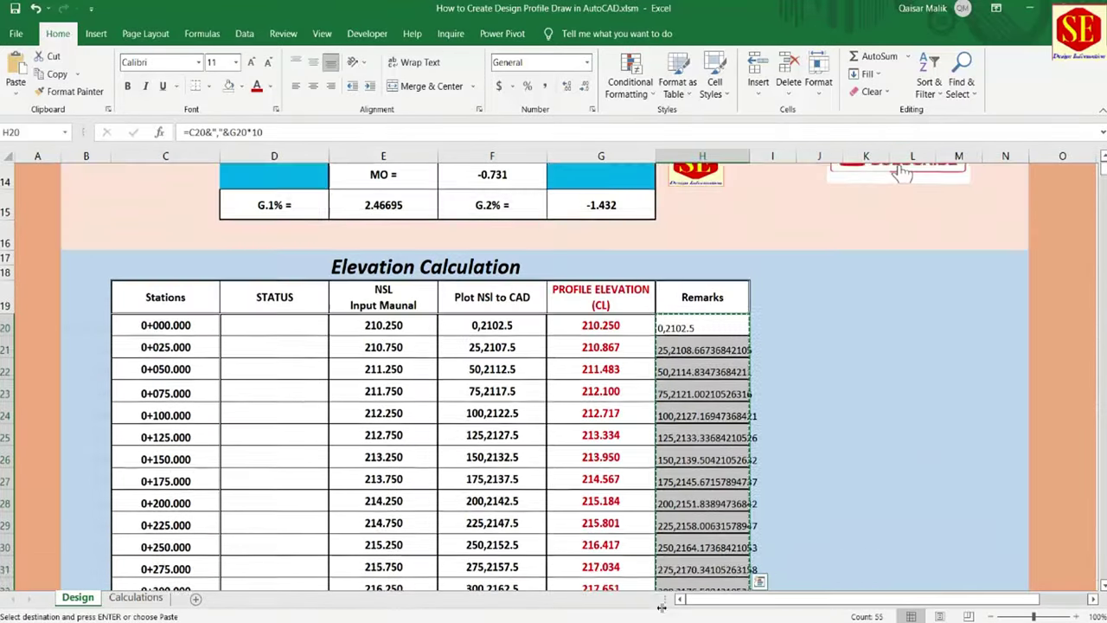
scroll(709, 346, up, 1)
click(655, 598)
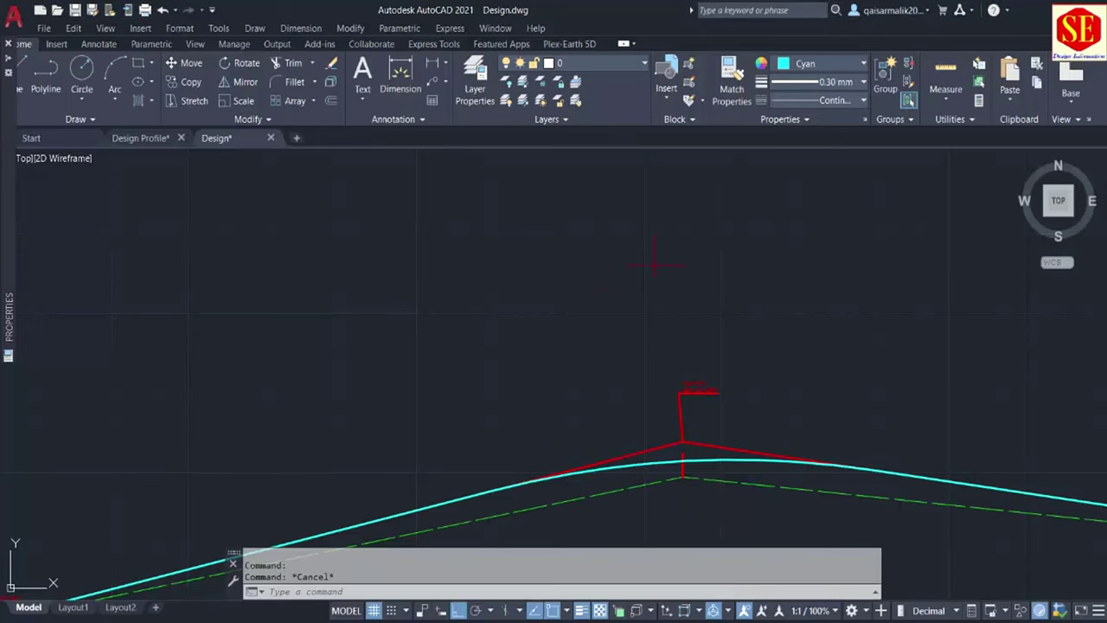
- Set the current colour to Magenta and the lineweight to 0.18 mm
click(794, 69)
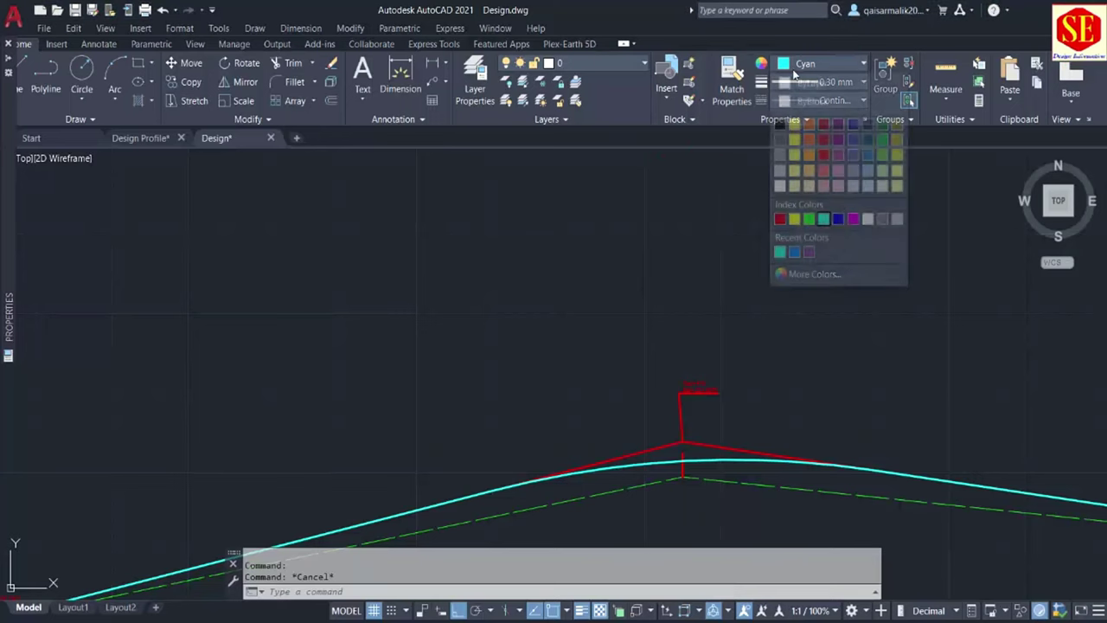
click(852, 218)
scroll(519, 259, down, 1)
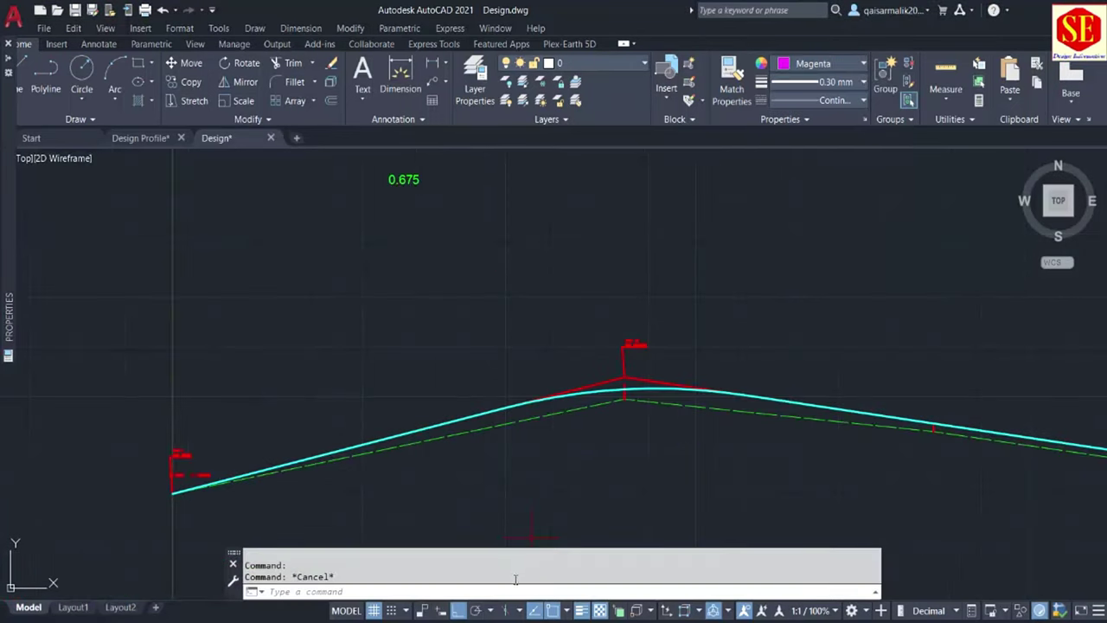
click(821, 84)
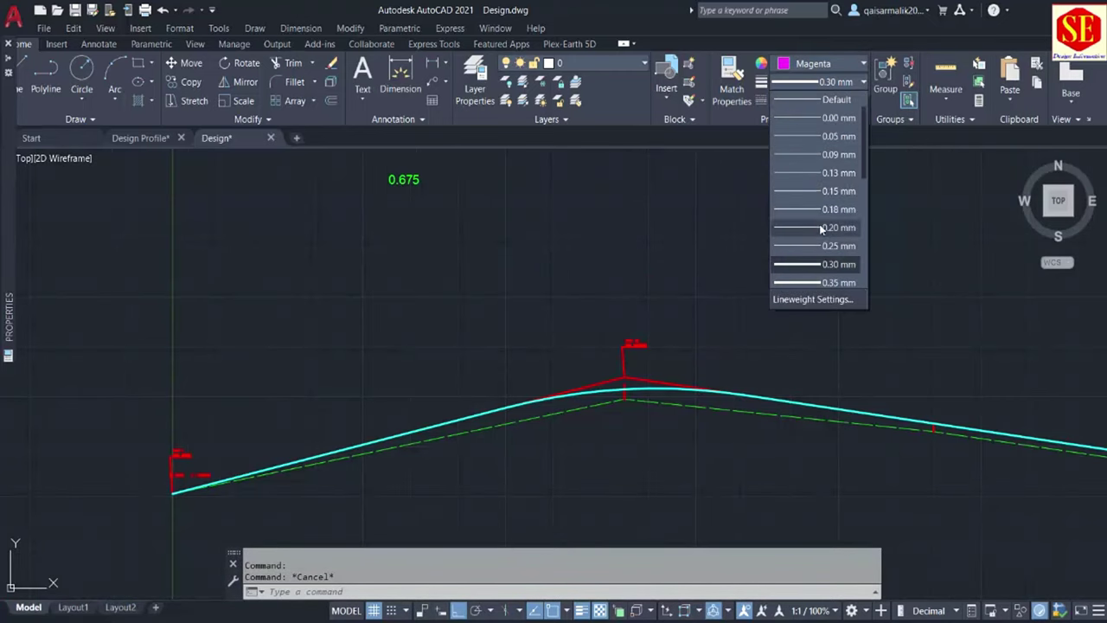
click(816, 212)
- Draw the 150-length profile polyline by pasting the copied coordinates into PL
click(485, 591)
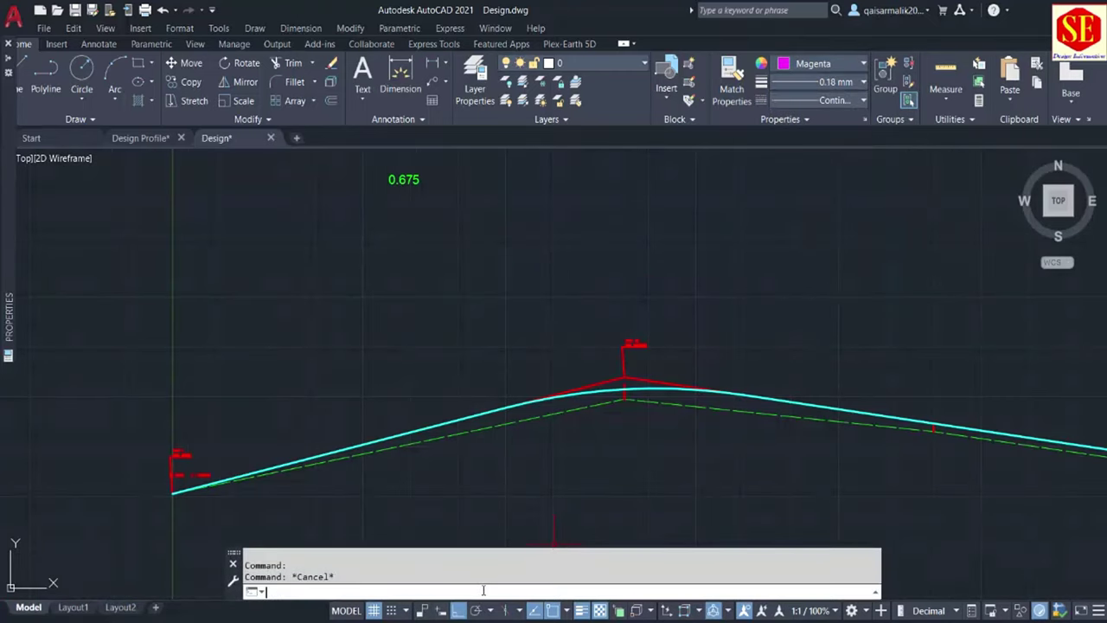
text(pl)
key(Return)
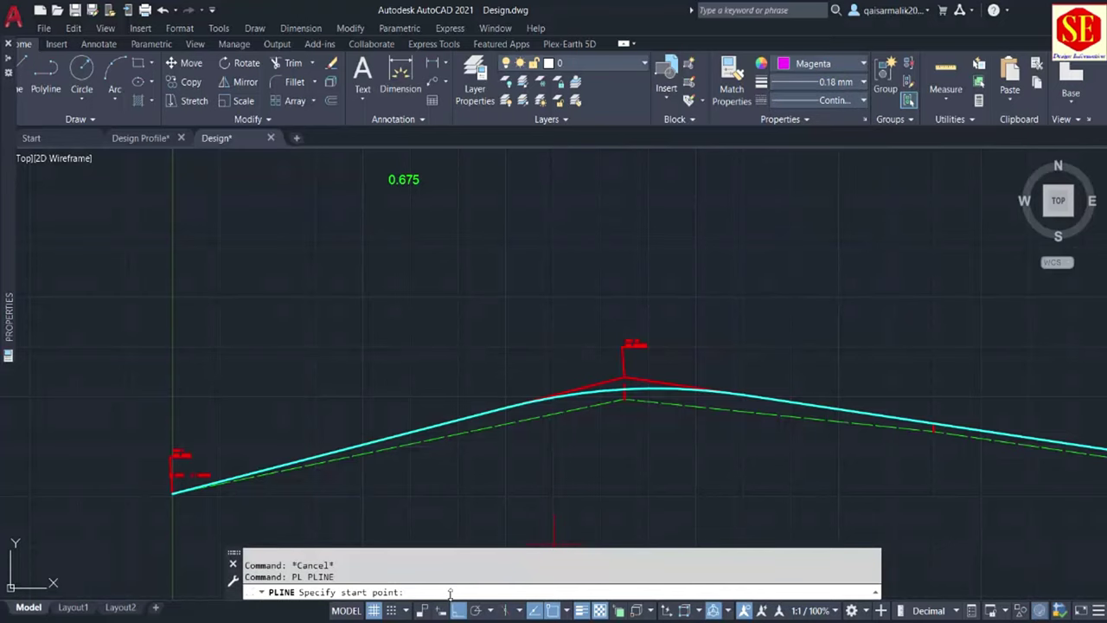
right_click(449, 593)
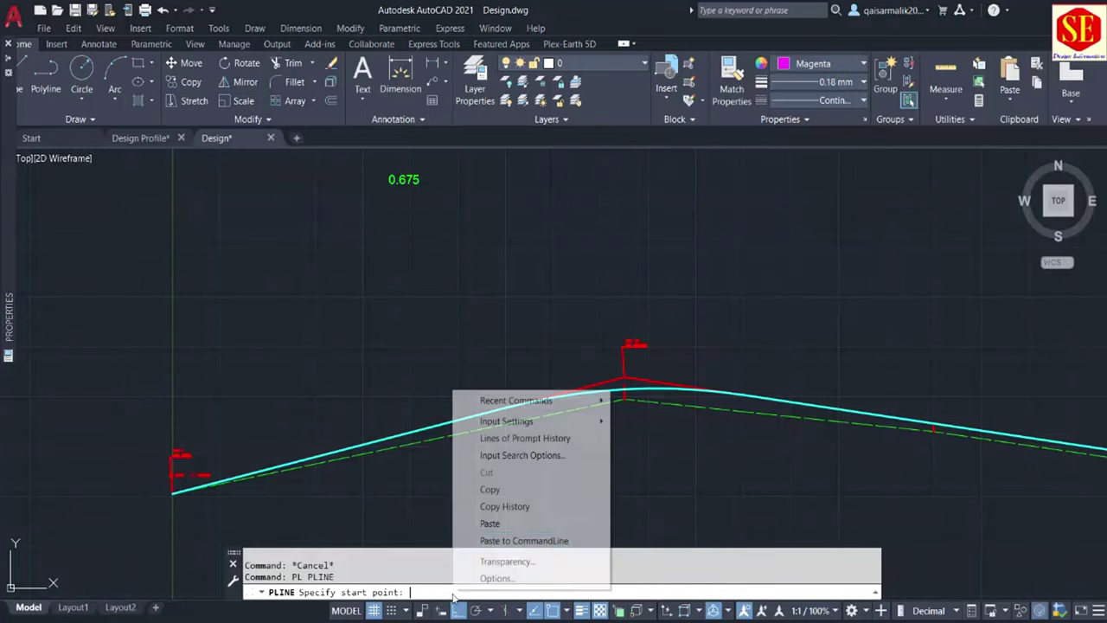
click(514, 525)
scroll(666, 424, up, 3)
key(Escape)
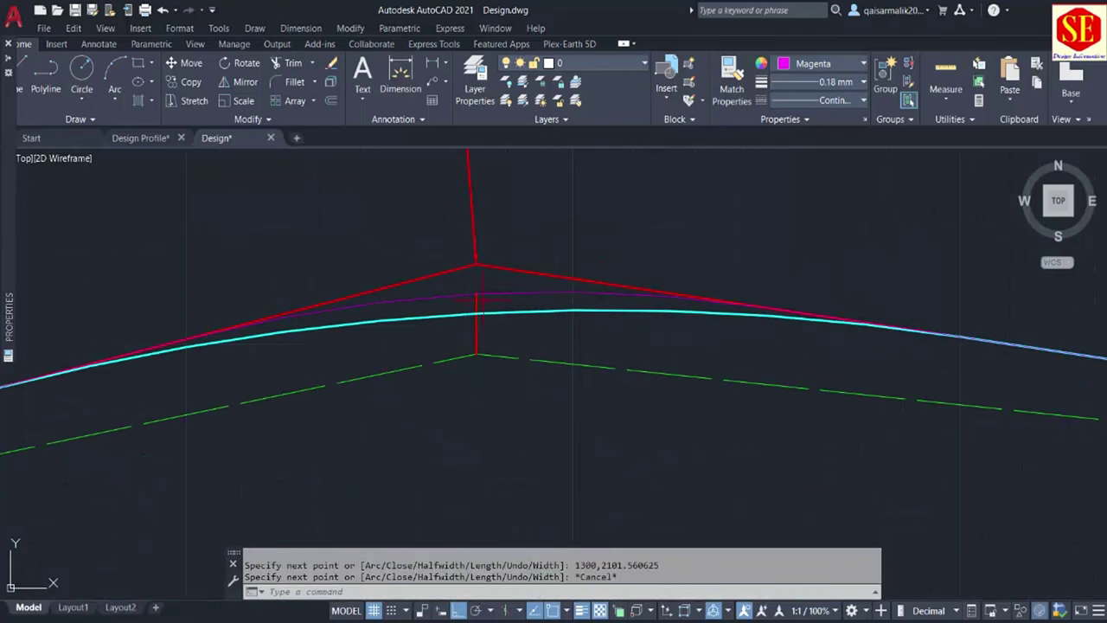
- Check the vertical curve length in Excel cell E7, then cancel any active AutoCAD command
key(alt+Tab)
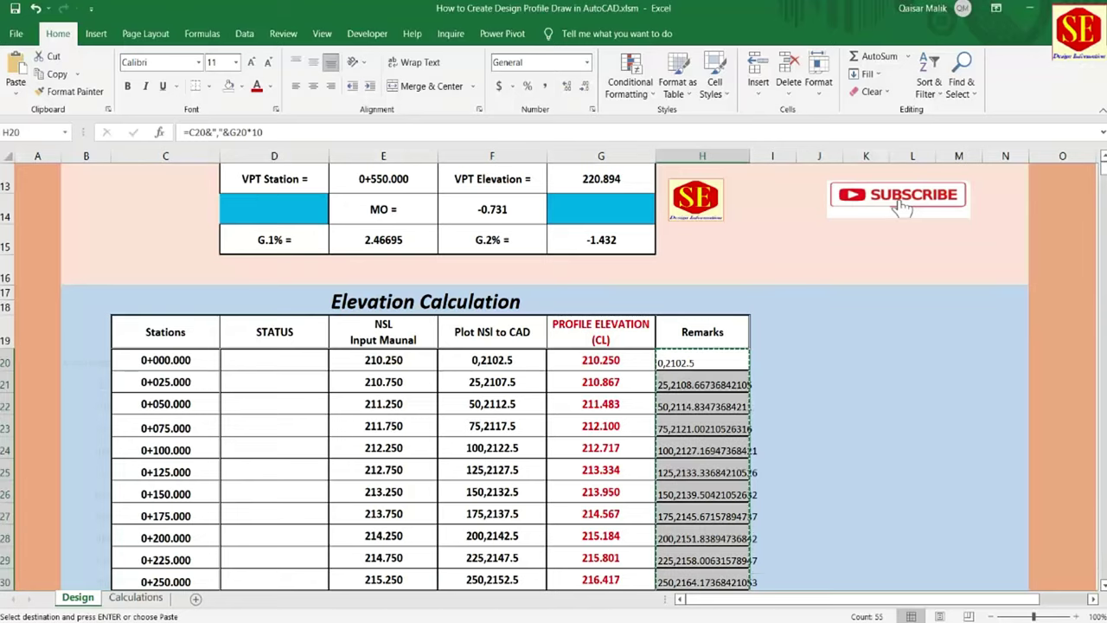
scroll(499, 227, up, 2)
scroll(499, 227, up, 1)
scroll(500, 227, up, 1)
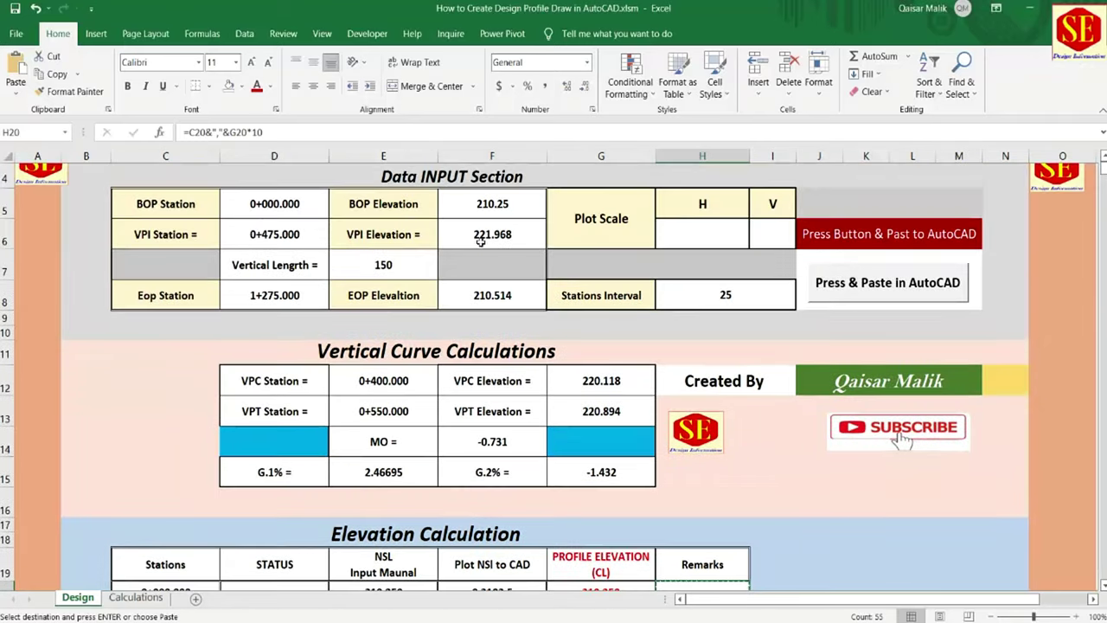
click(374, 266)
key(alt+Tab)
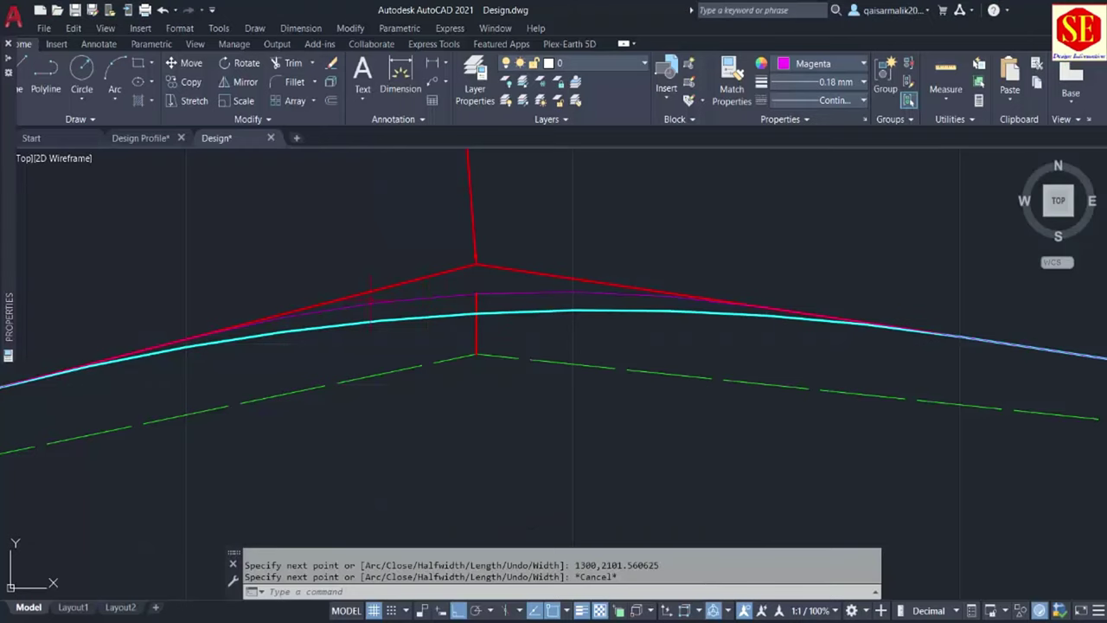
key(Escape)
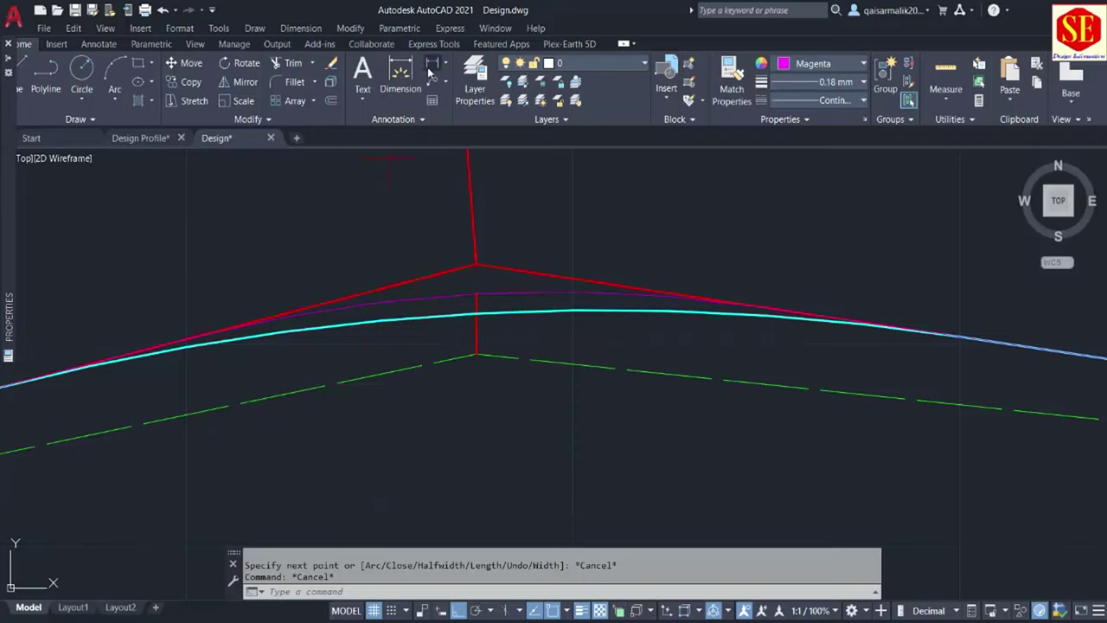
- Dimension the 10 vertical distance from the green vertex up to the cyan profile, redoing a mistaken 15 attempt
click(400, 73)
click(477, 353)
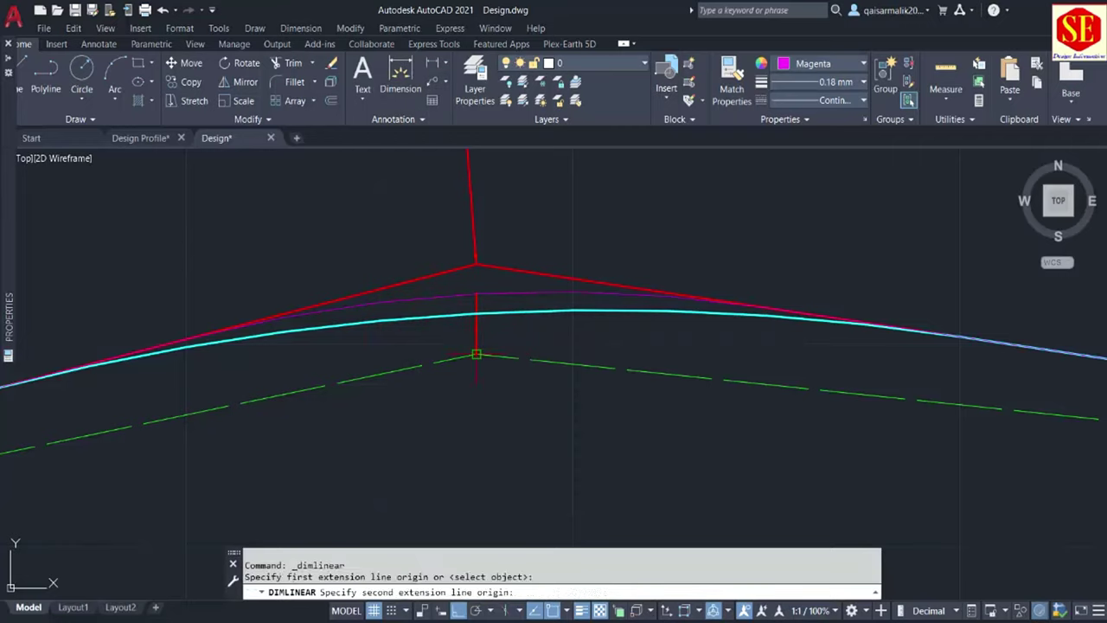
click(477, 293)
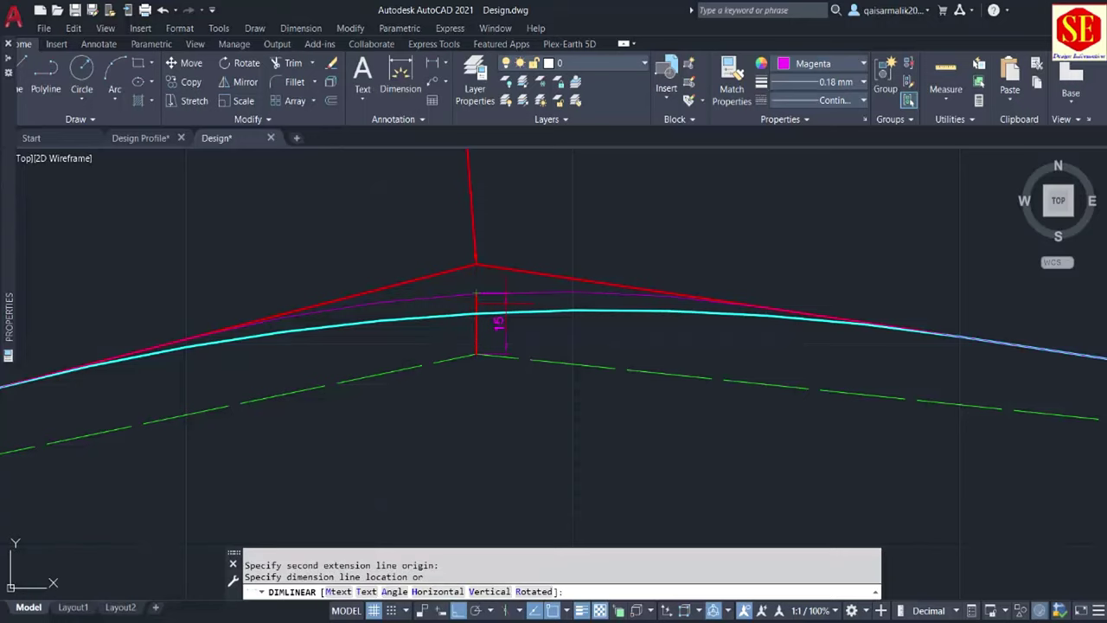
scroll(506, 304, up, 2)
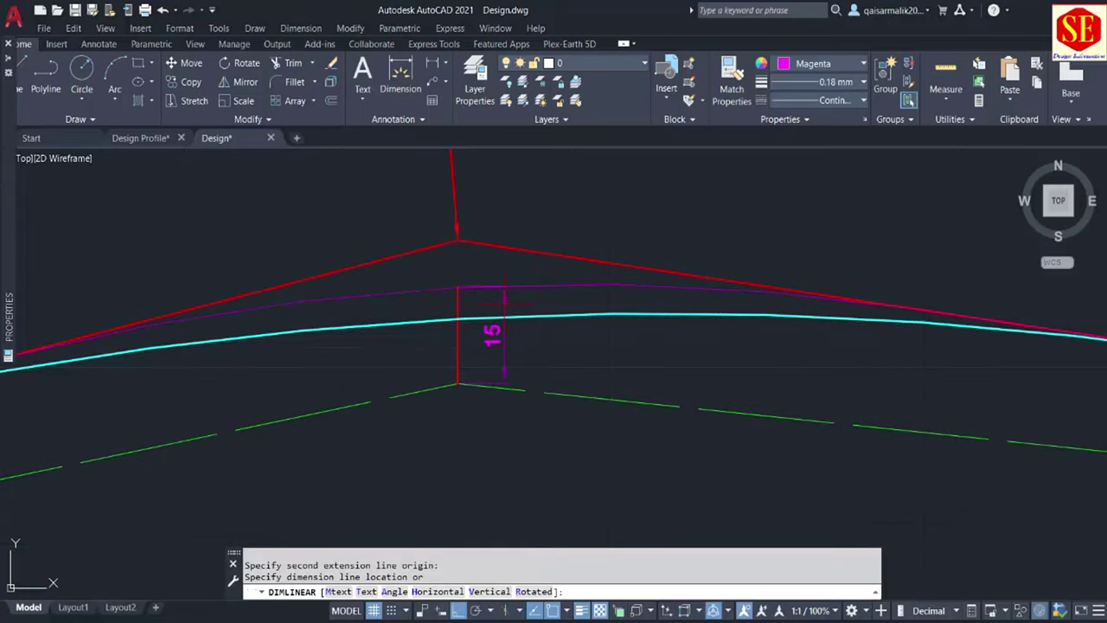
key(Escape)
key(Return)
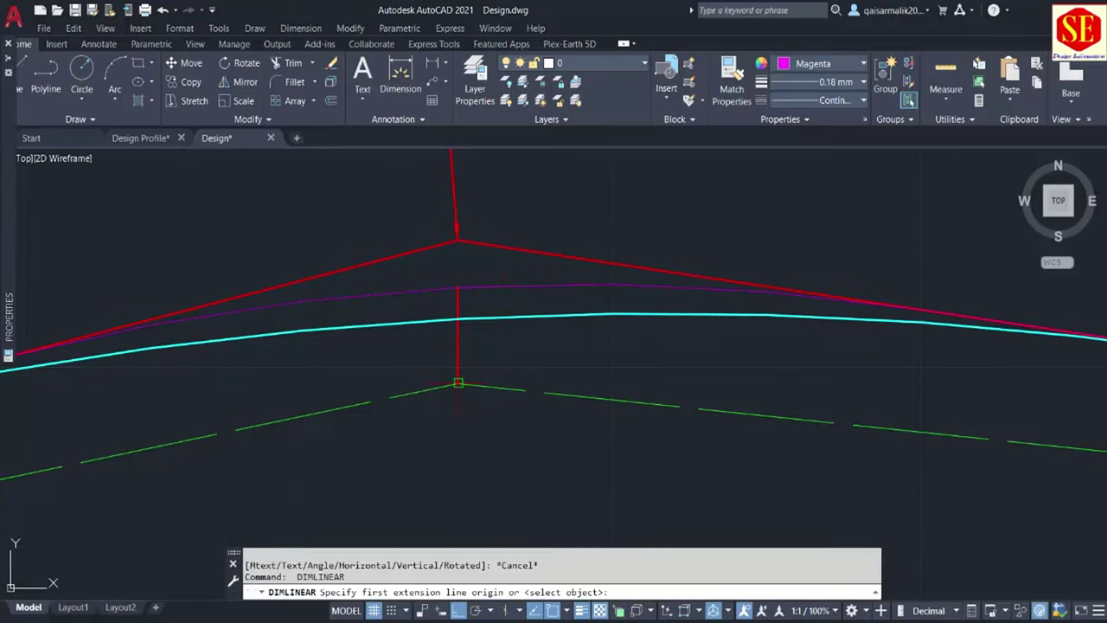
click(459, 382)
click(459, 318)
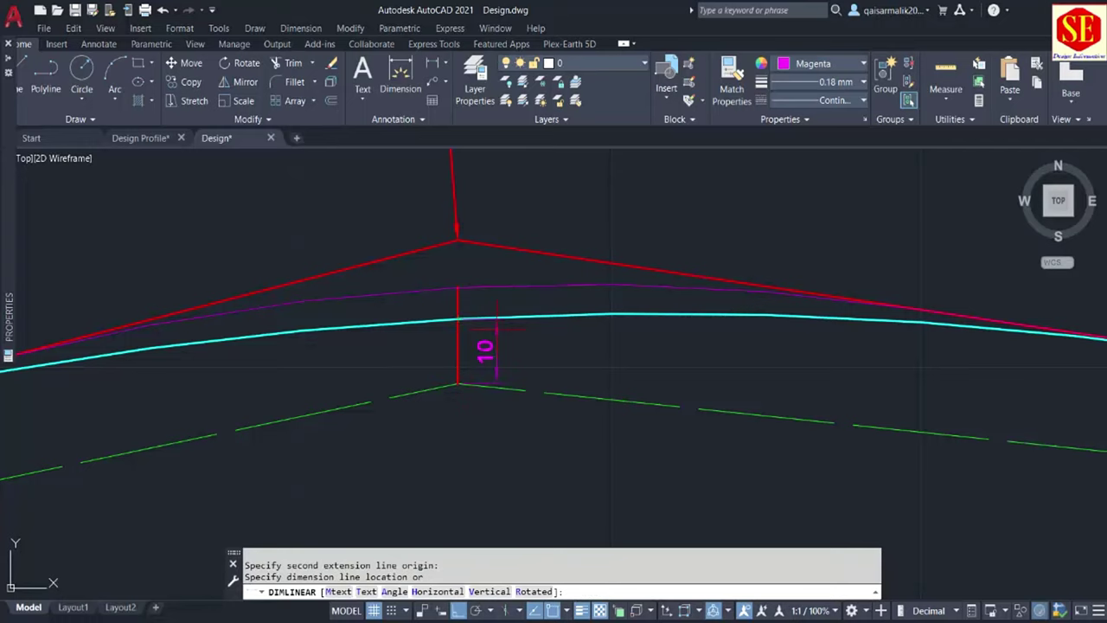
click(495, 338)
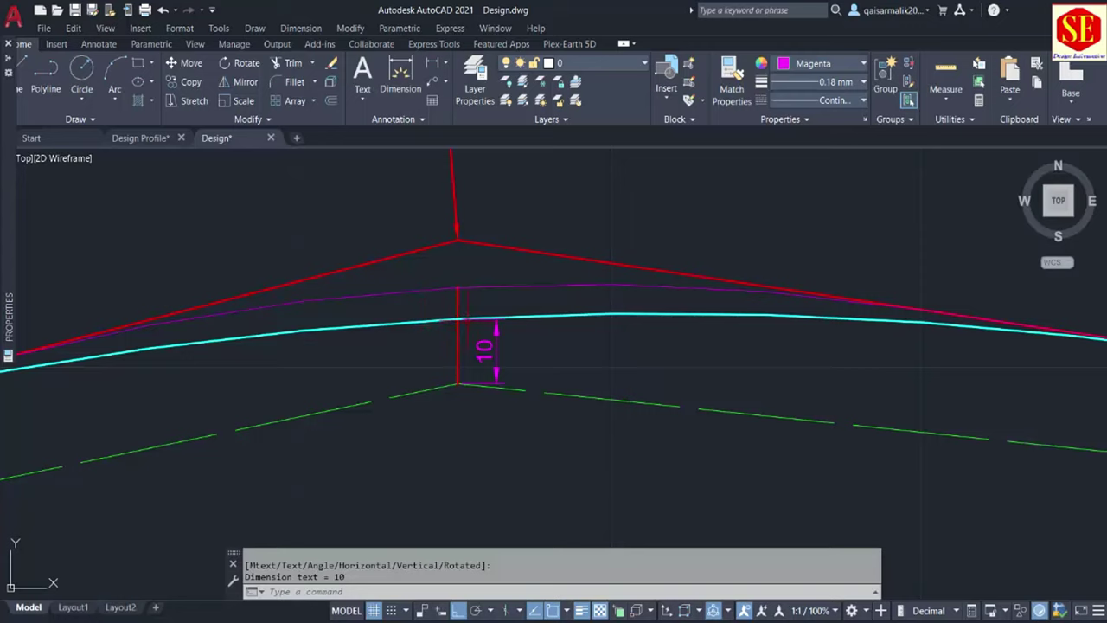
scroll(490, 355, up, 2)
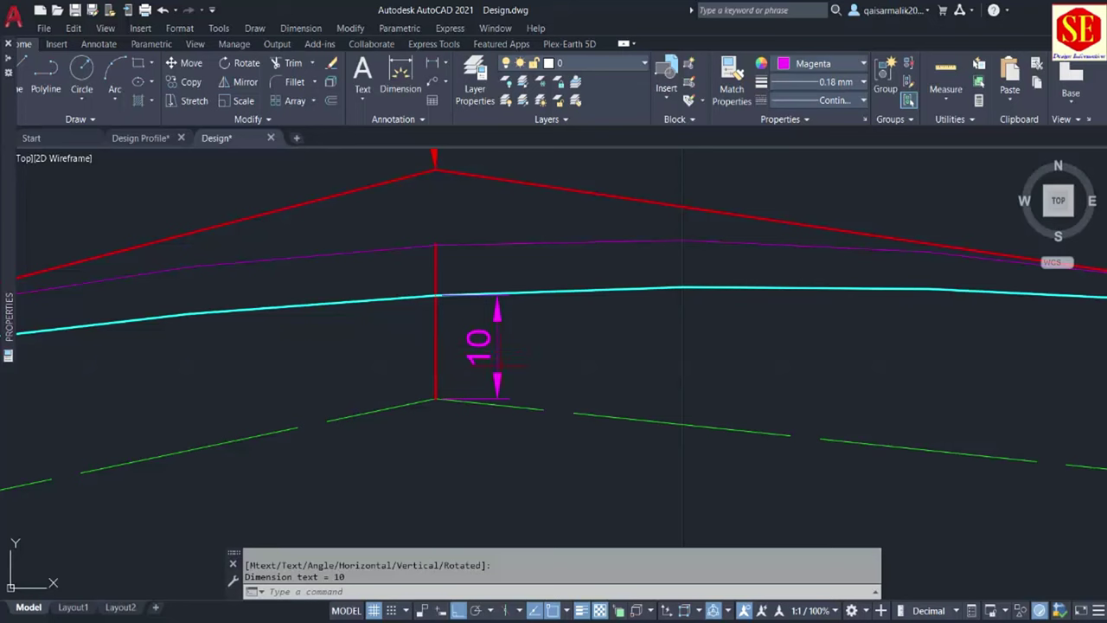
- In Excel, change the vertical curve length in E7 to 300
key(alt+Tab)
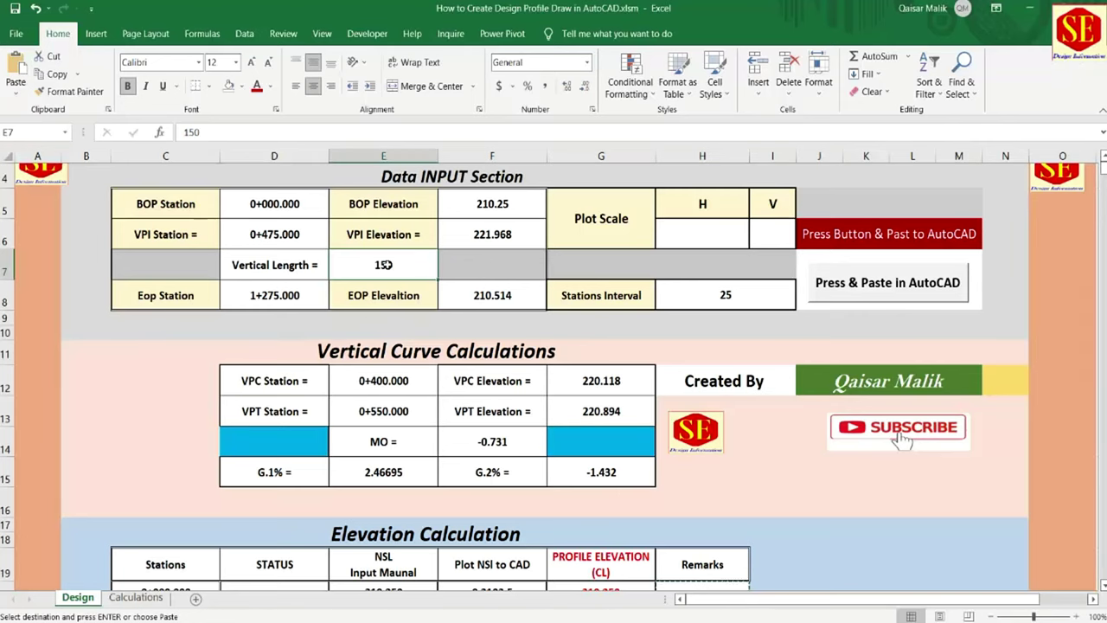
text(300)
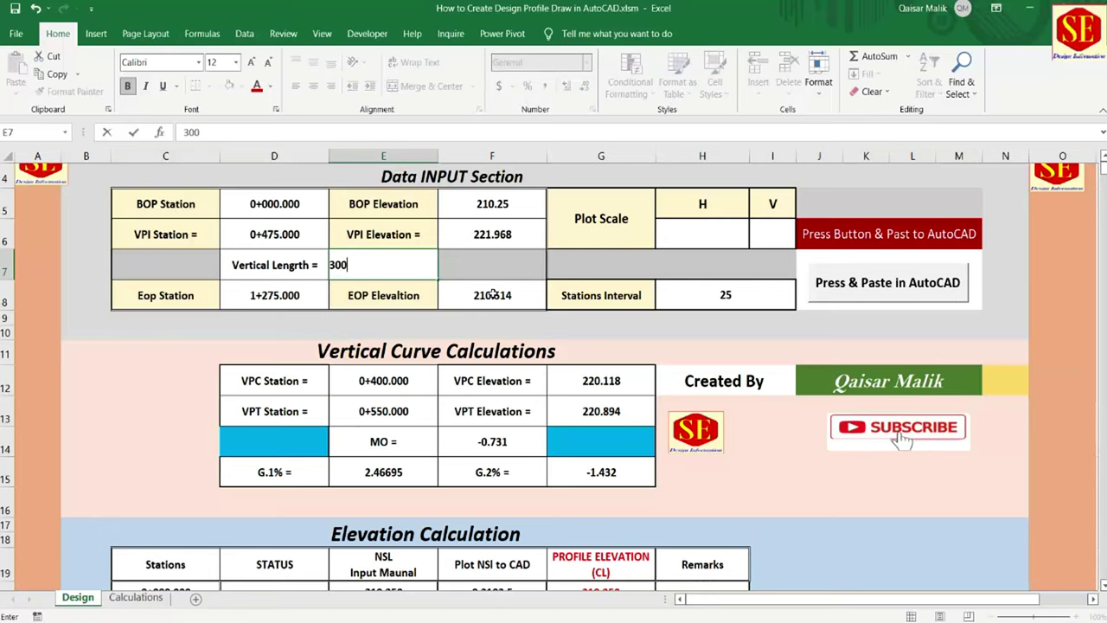
key(Return)
- Copy the recalculated Remarks coordinates in H20:H74
scroll(687, 281, down, 5)
scroll(687, 281, down, 1)
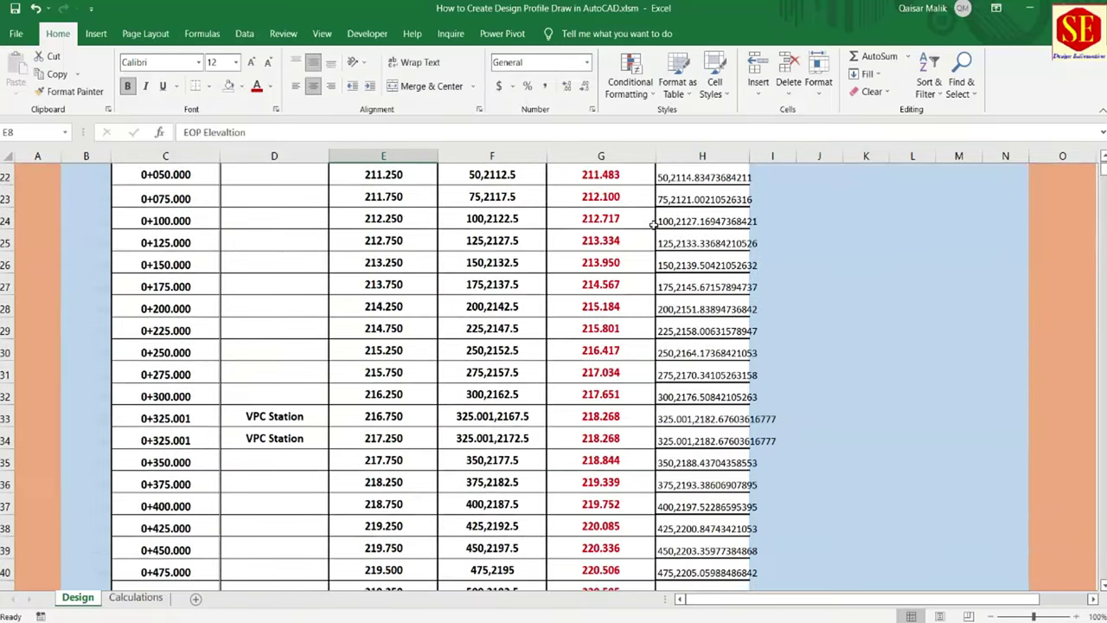
scroll(687, 281, up, 2)
mouse_move(687, 281)
mouse_down()
mouse_move(688, 525)
mouse_move(695, 126)
mouse_move(697, 458)
mouse_up()
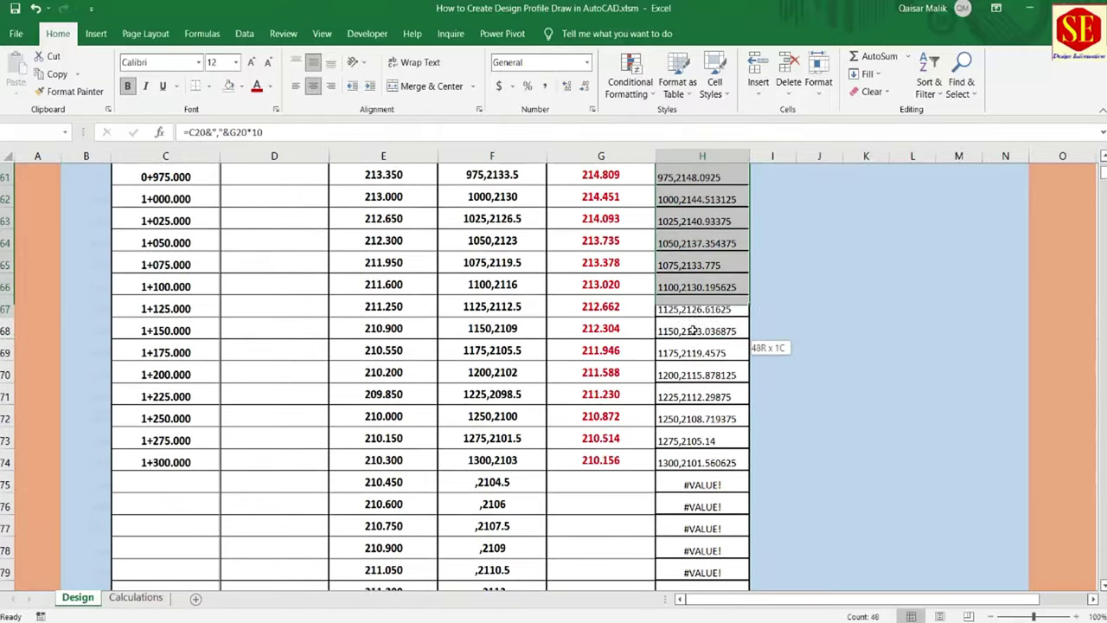
right_click(697, 461)
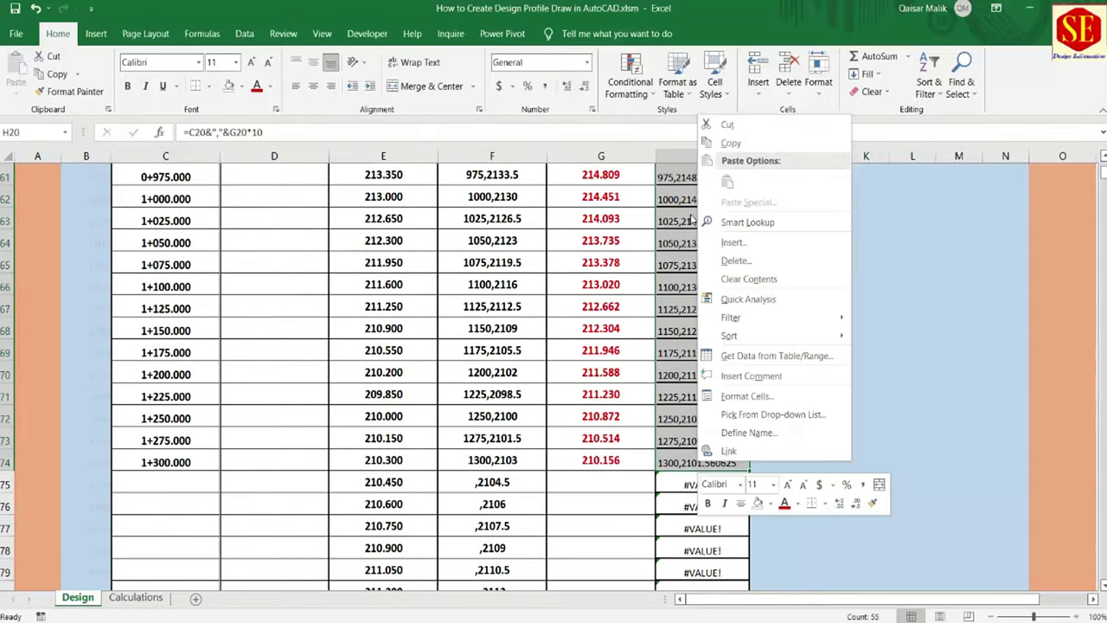
click(724, 143)
mouse_move(622, 605)
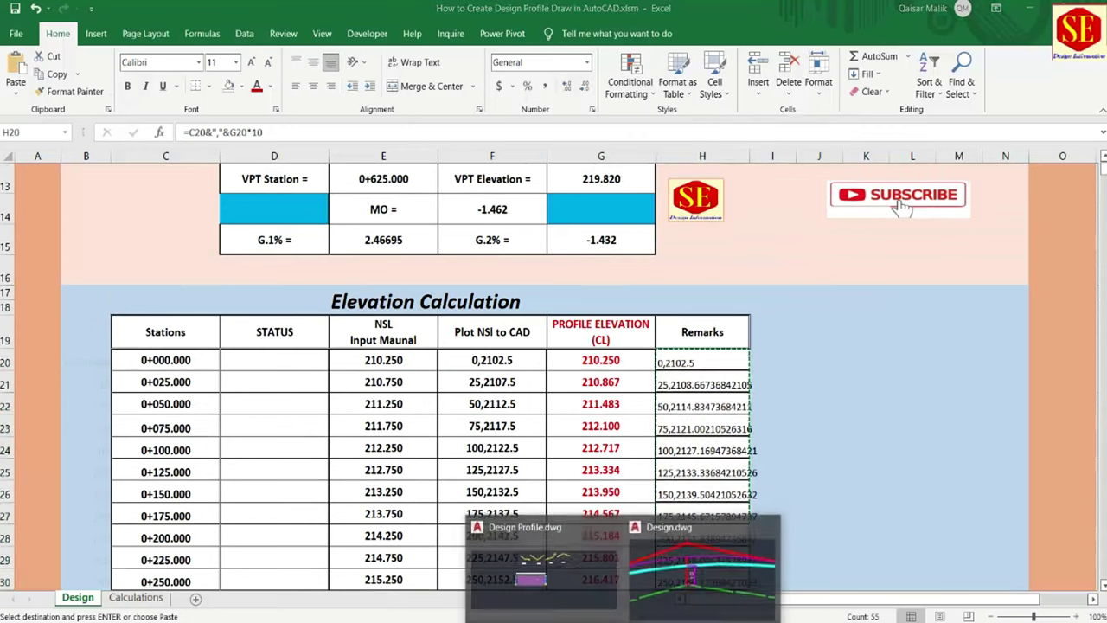
- In AutoCAD, bring the profile apex into view and make White the current colour
click(731, 593)
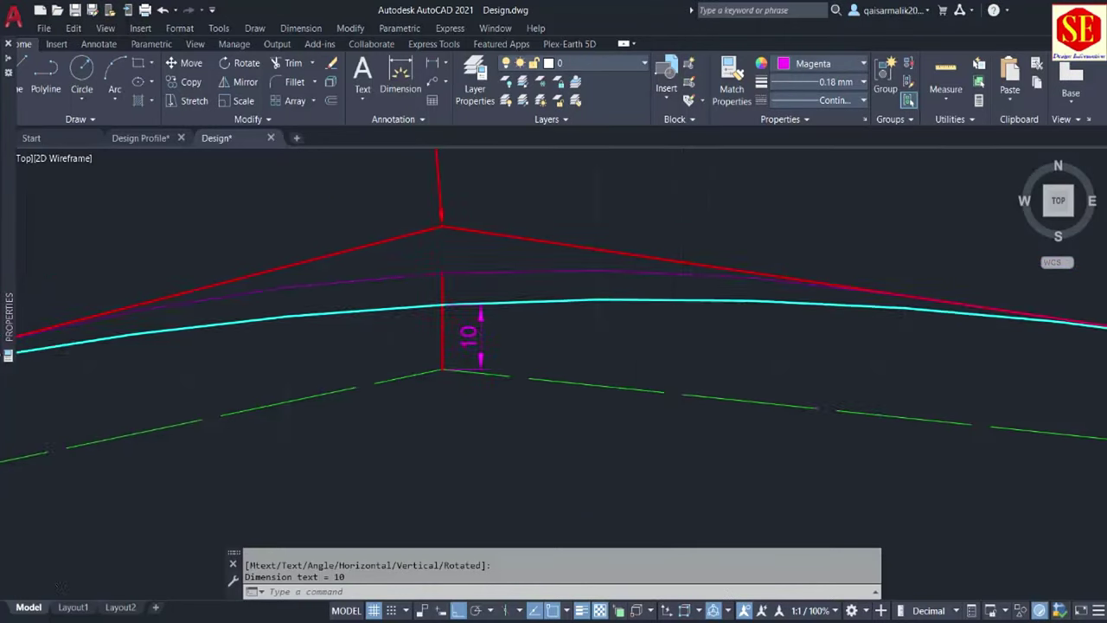
scroll(683, 346, down, 5)
scroll(317, 190, up, 10)
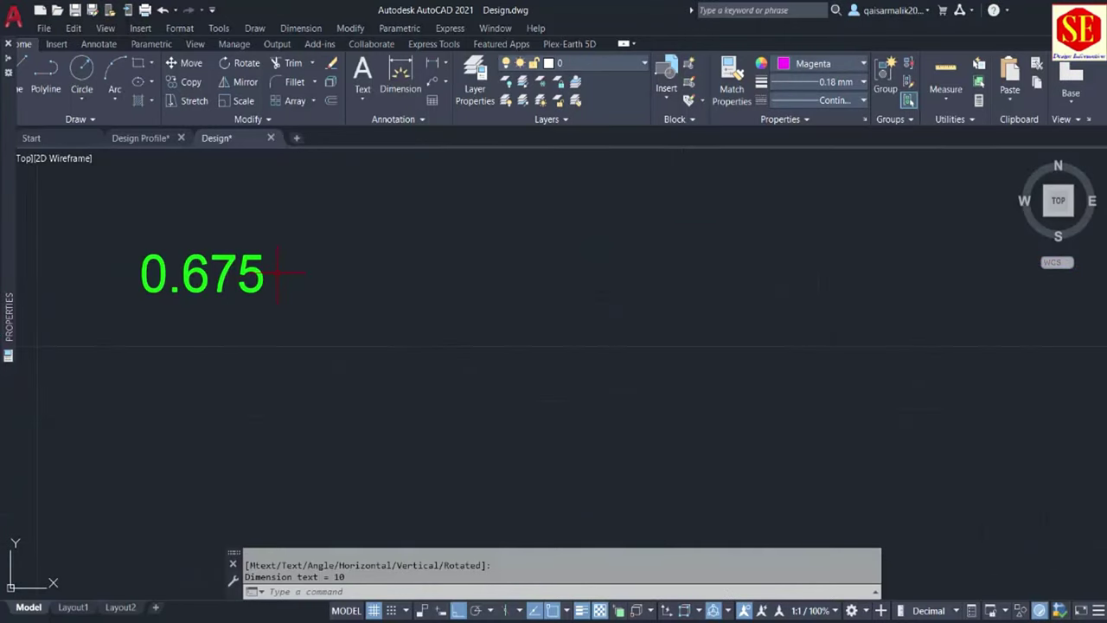
scroll(275, 273, down, 4)
middle_drag(606, 354, 533, 215)
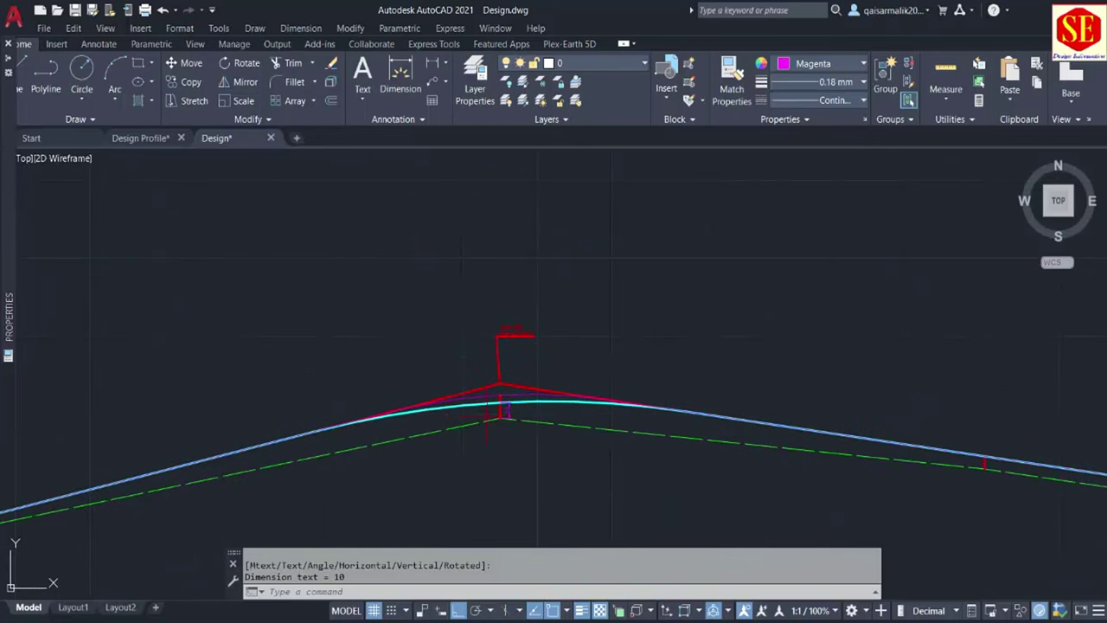
scroll(505, 411, up, 1)
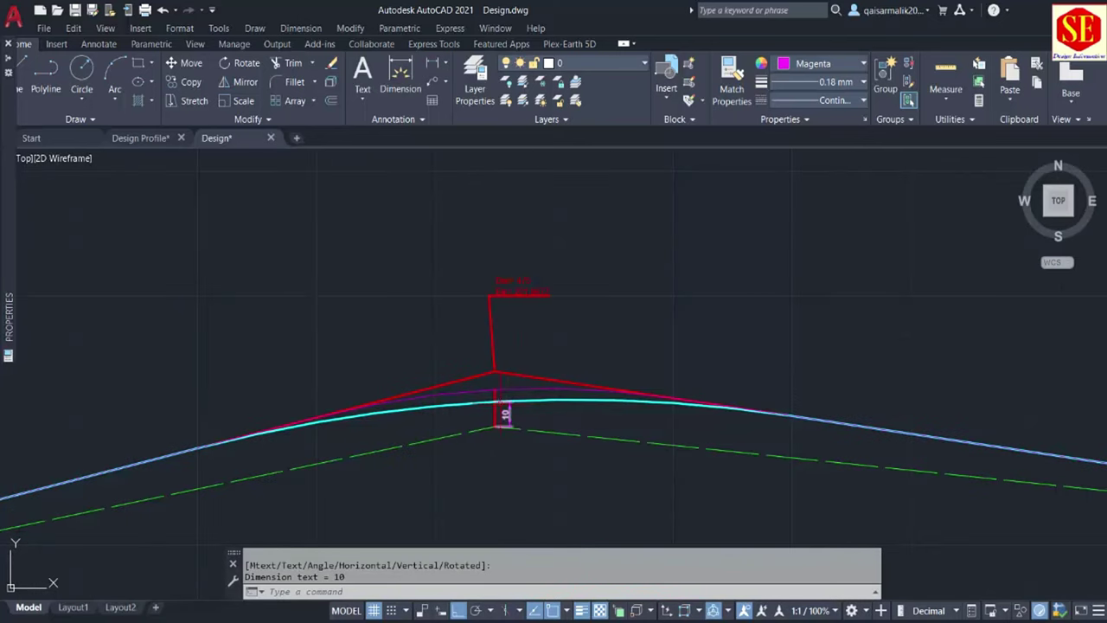
click(822, 64)
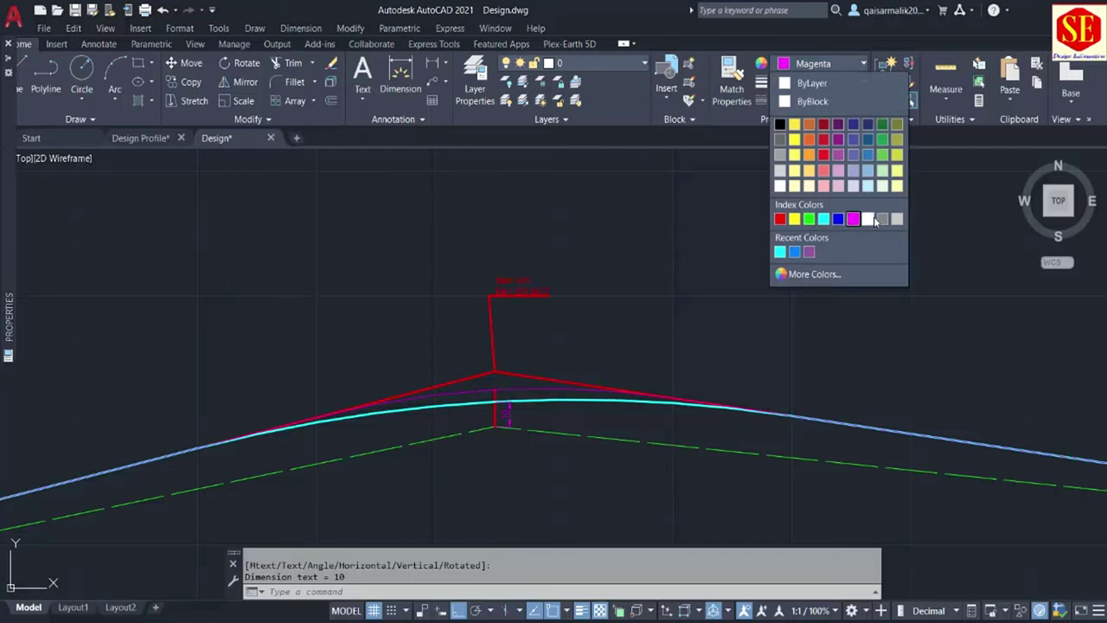
click(868, 218)
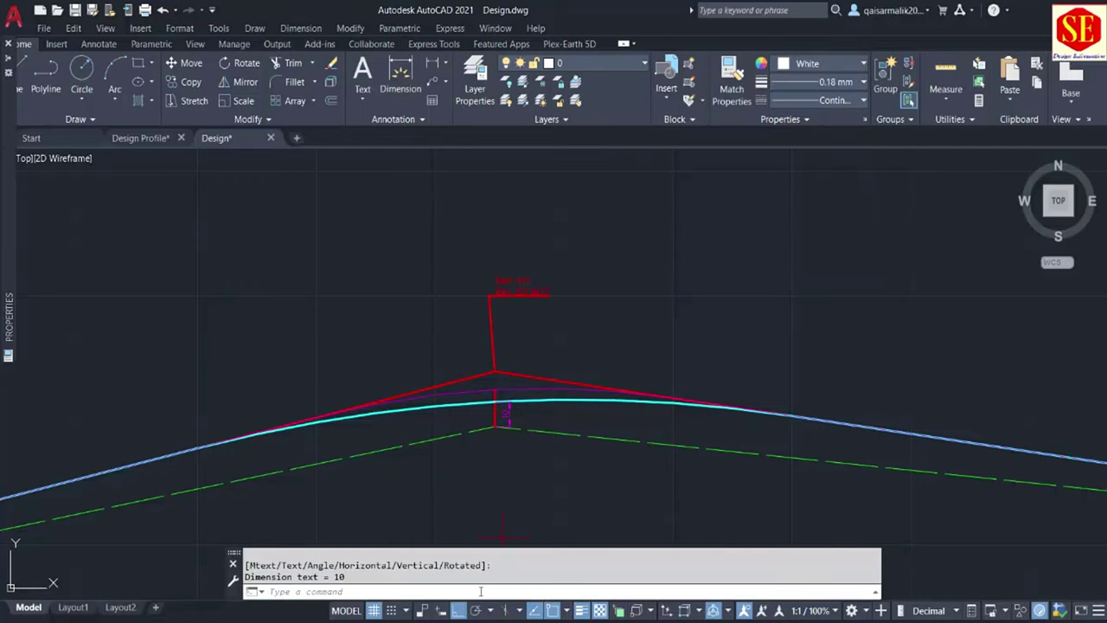
click(562, 591)
text(pl)
- Draw the 300-length profile polyline from the pasted coordinates and select it to check it
key(Return)
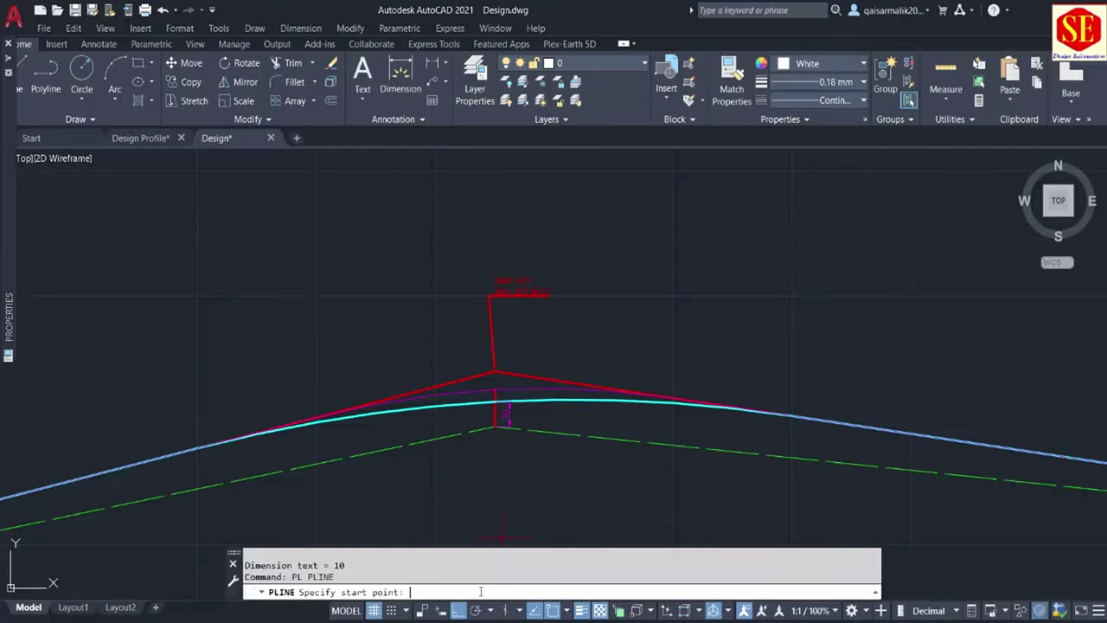
right_click(451, 598)
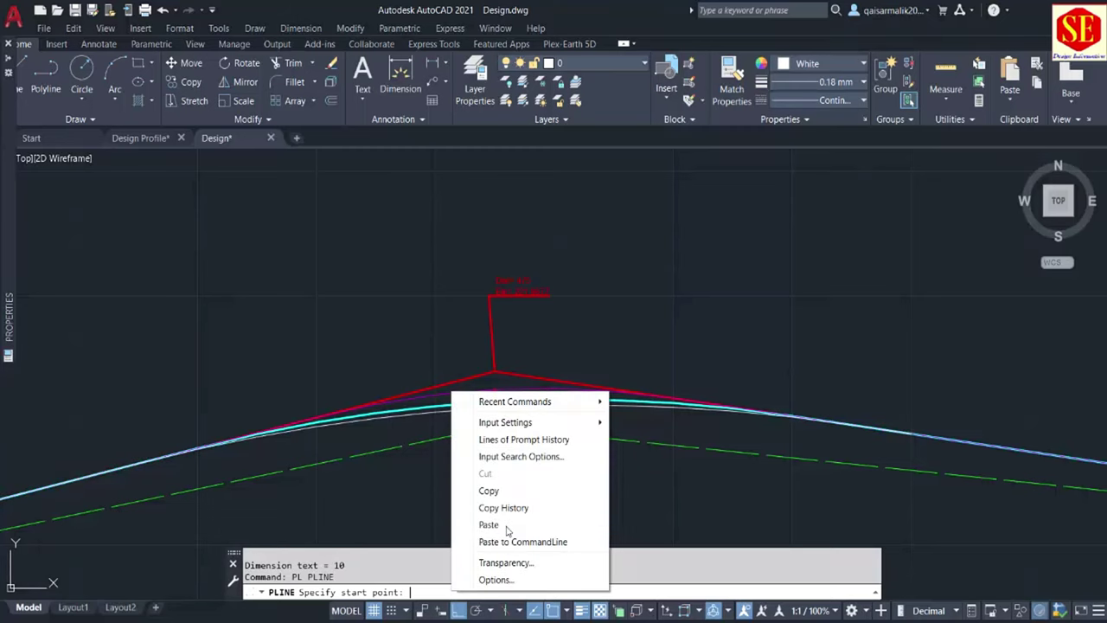
click(500, 526)
scroll(474, 428, up, 3)
key(Escape)
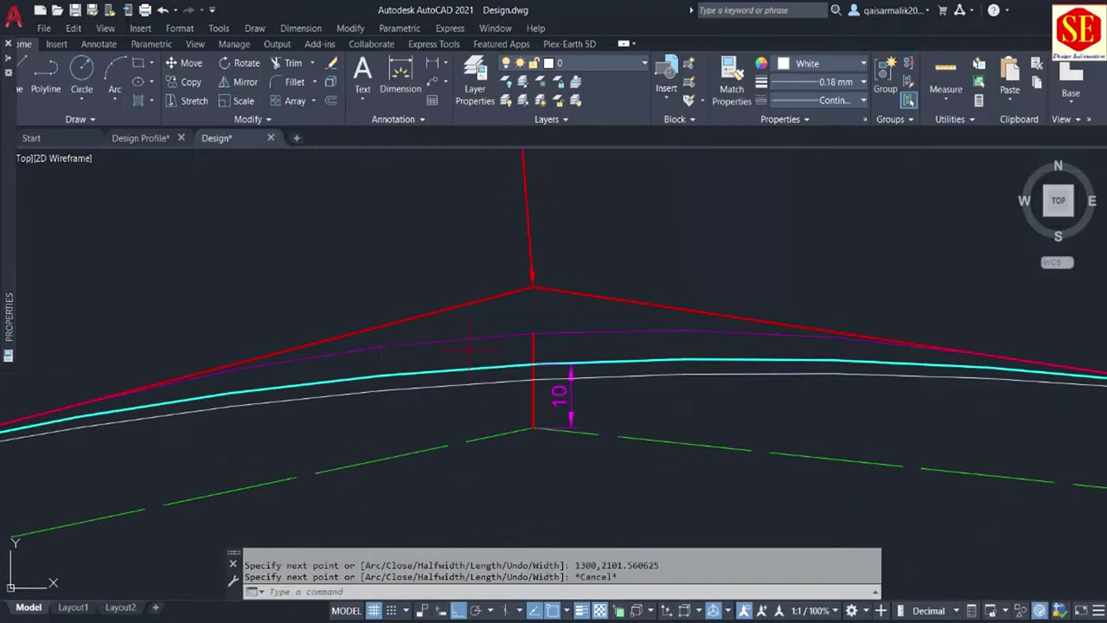
click(491, 382)
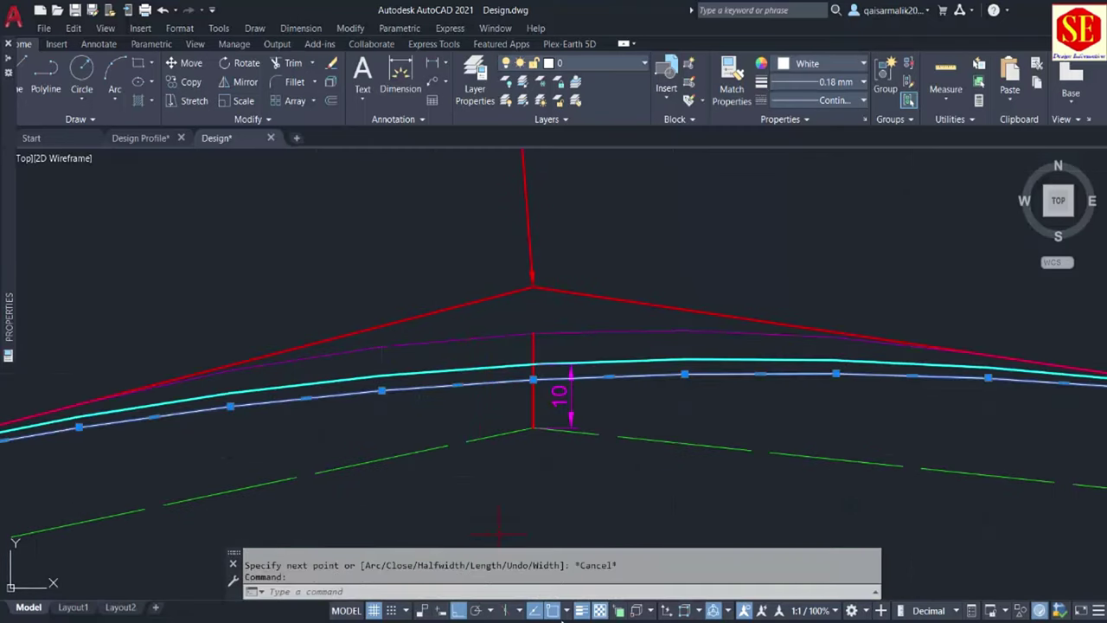
key(alt+Tab)
scroll(452, 295, up, 4)
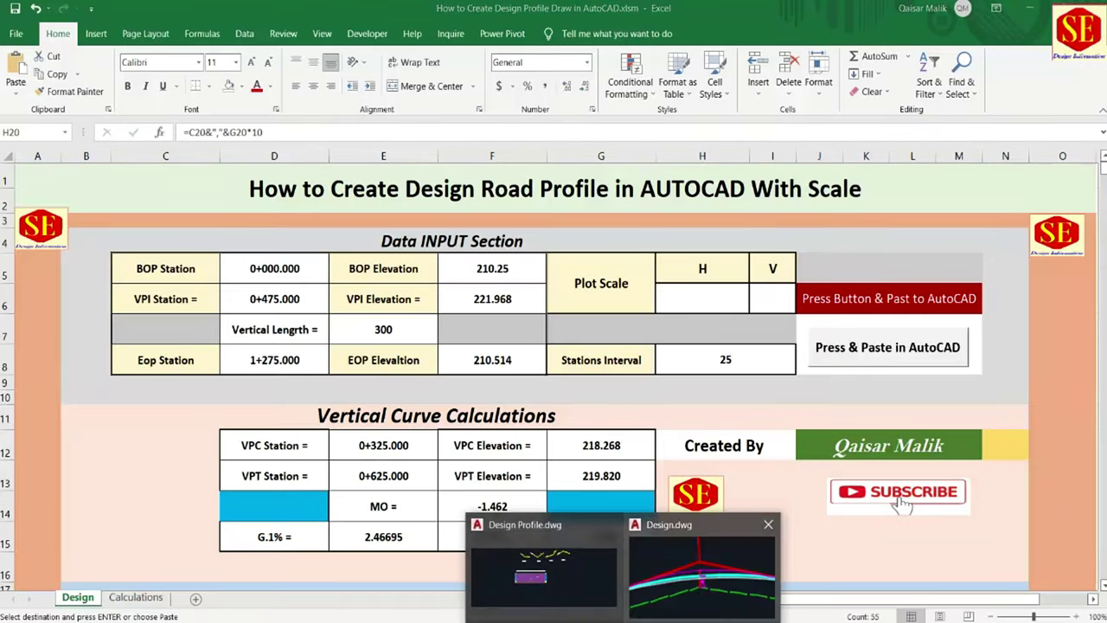
click(696, 558)
- Add a 7.56 vertical linear dimension from the white profile apex down to the green line
key(Escape)
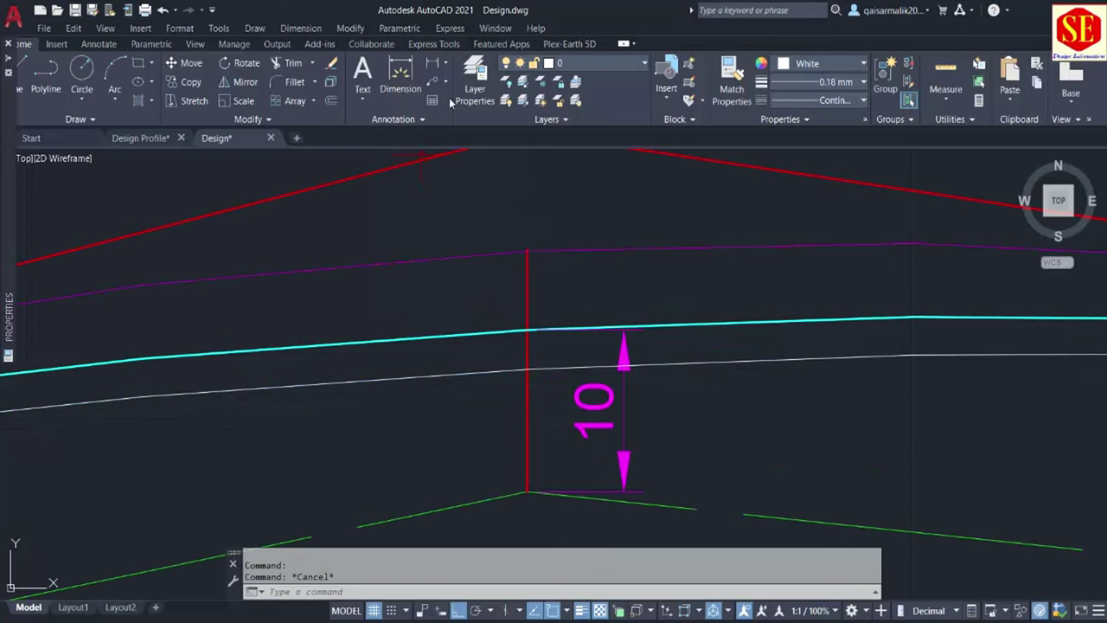
click(433, 63)
click(527, 369)
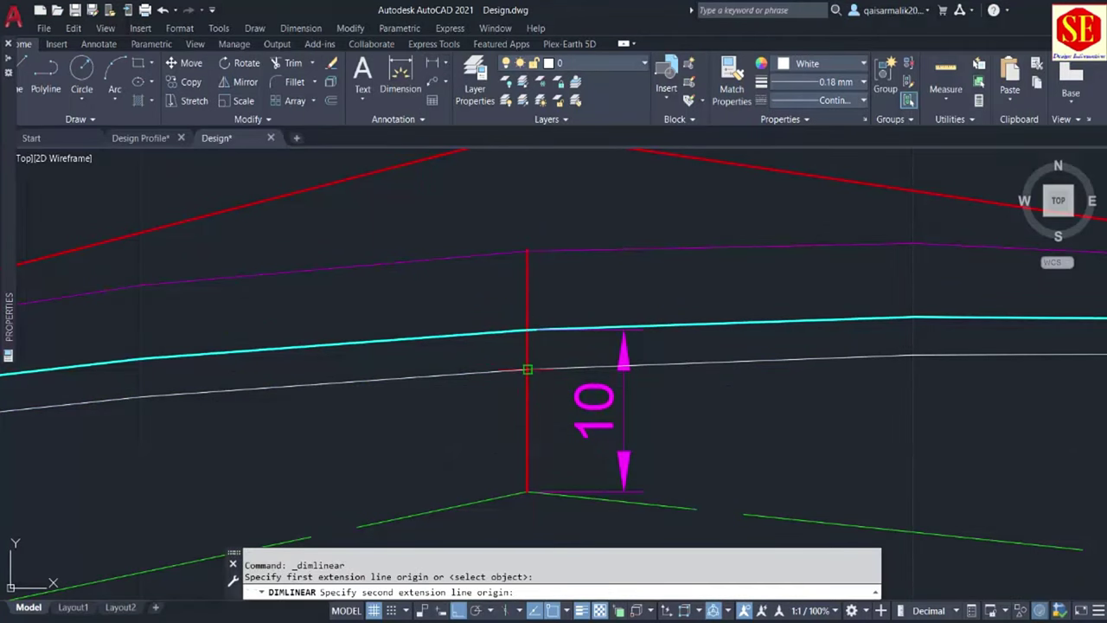
click(526, 491)
click(467, 510)
scroll(467, 511, down, 1)
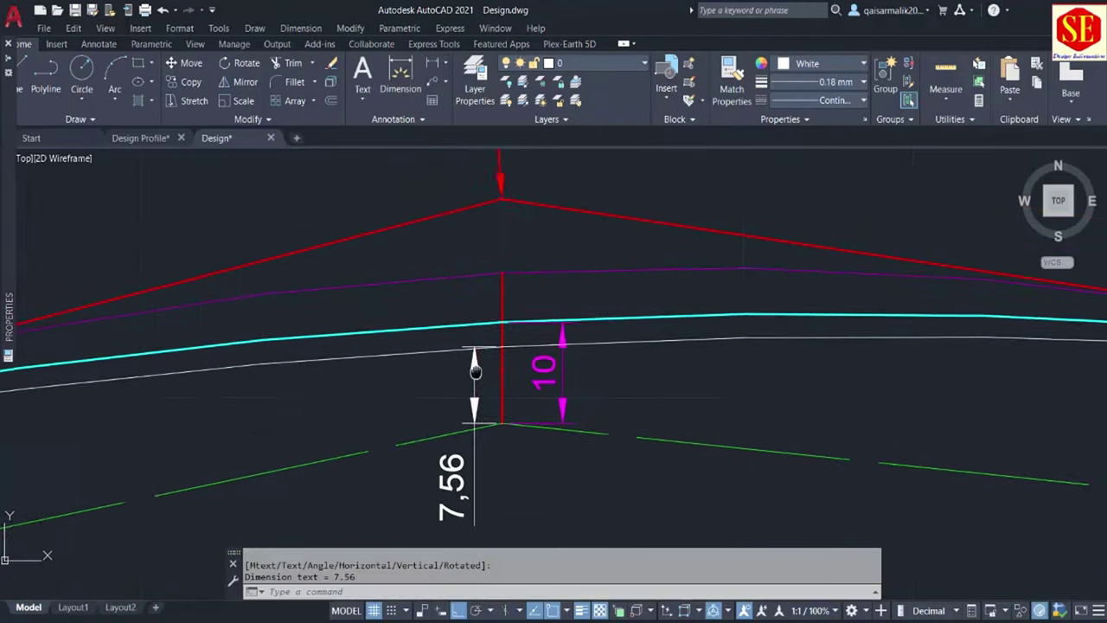
scroll(471, 417, down, 1)
scroll(474, 419, up, 2)
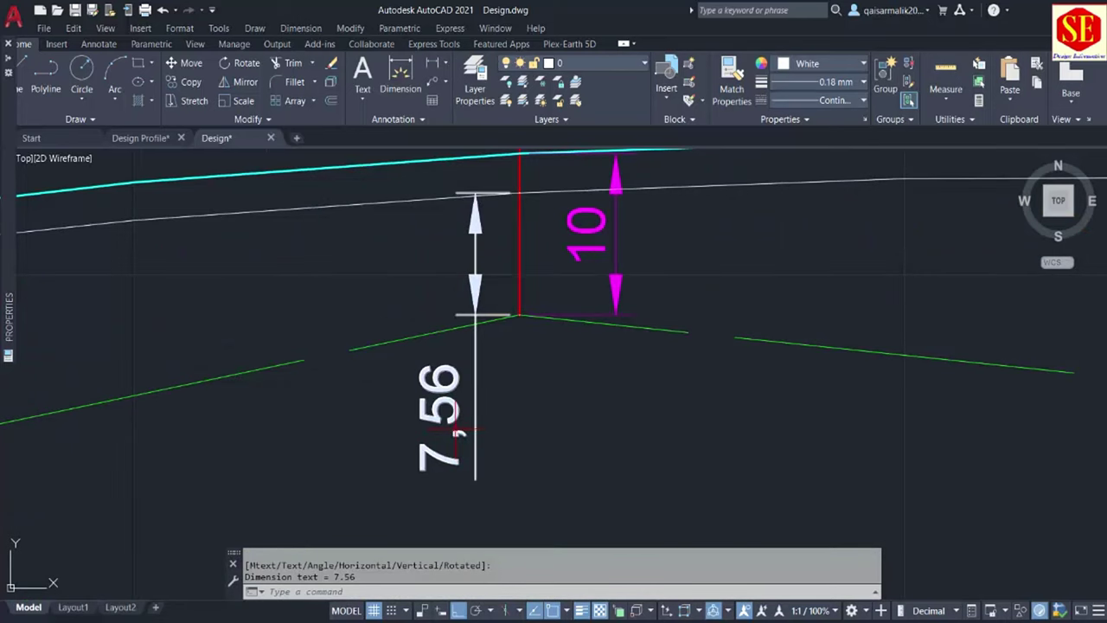
scroll(458, 433, down, 5)
scroll(465, 419, up, 4)
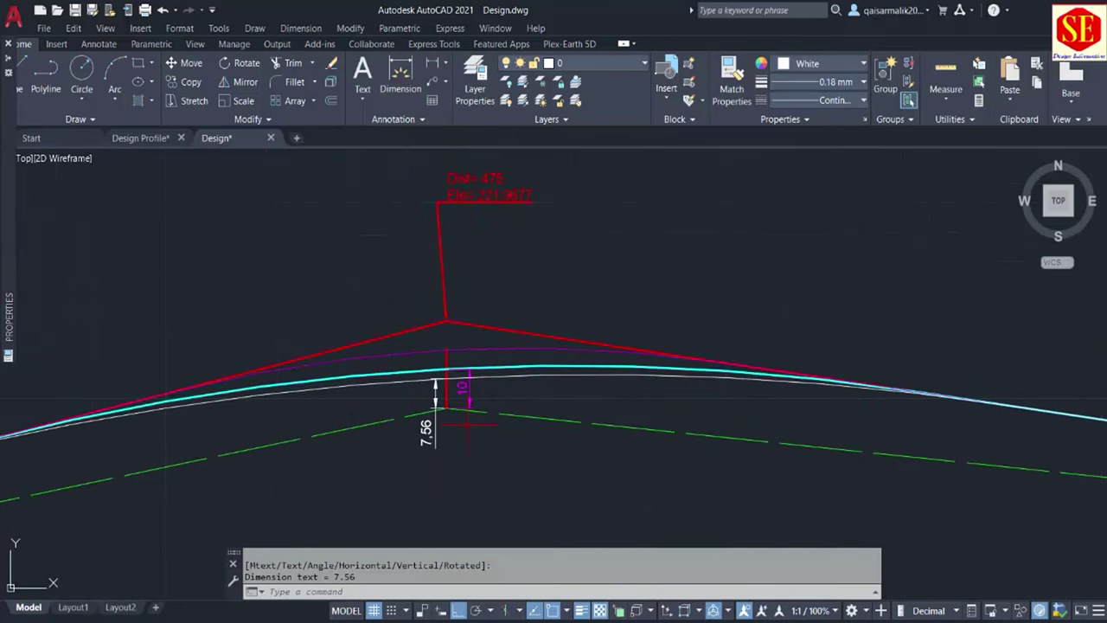
scroll(538, 407, down, 2)
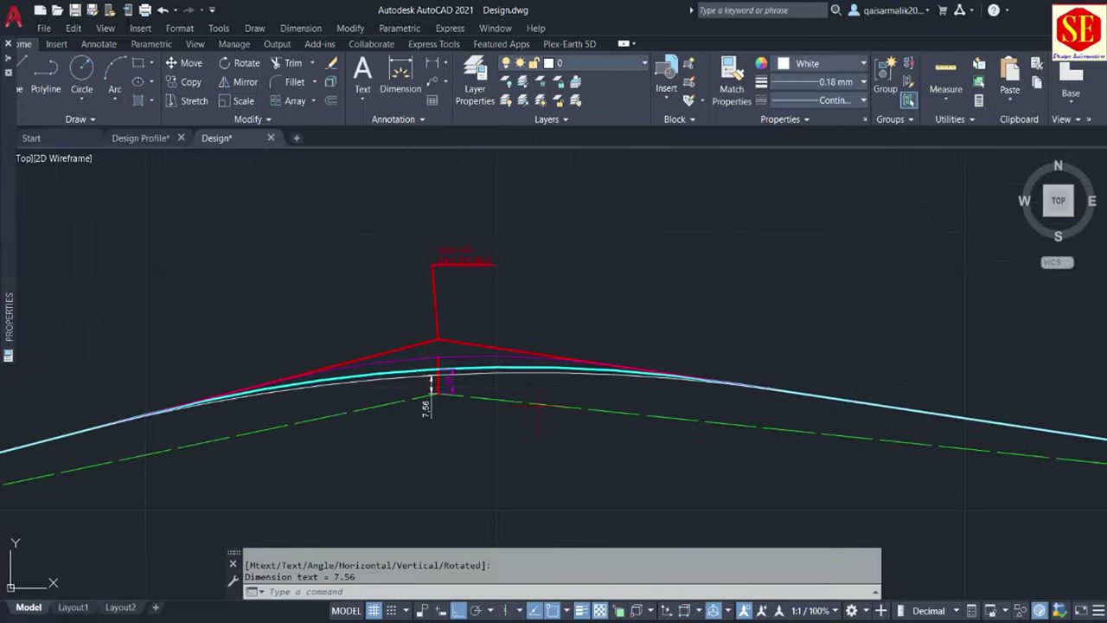
scroll(530, 393, down, 2)
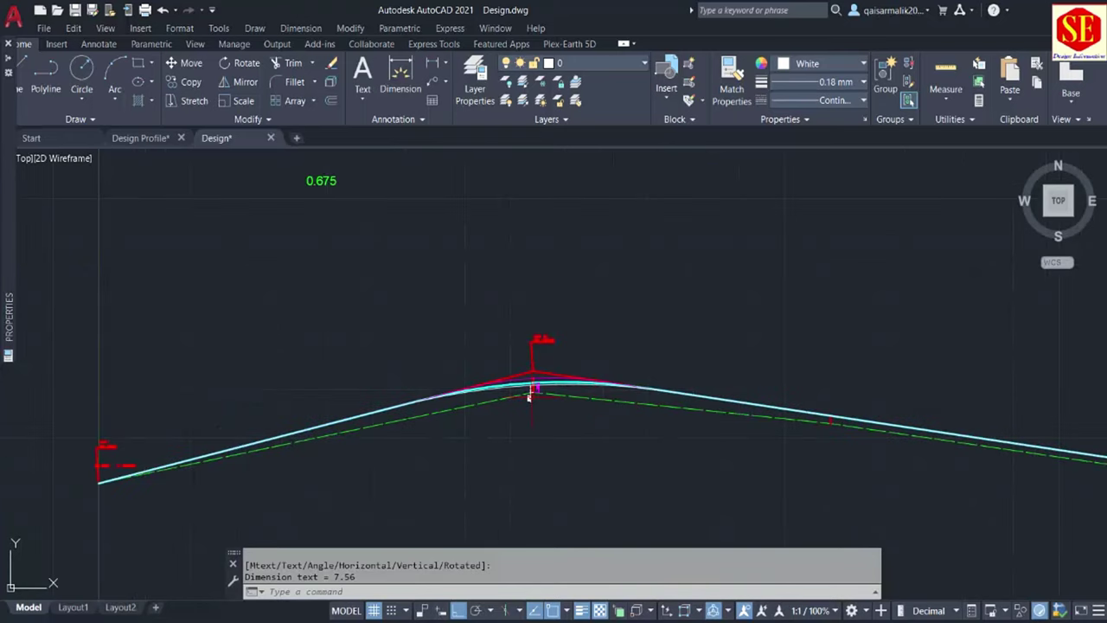
scroll(529, 393, up, 2)
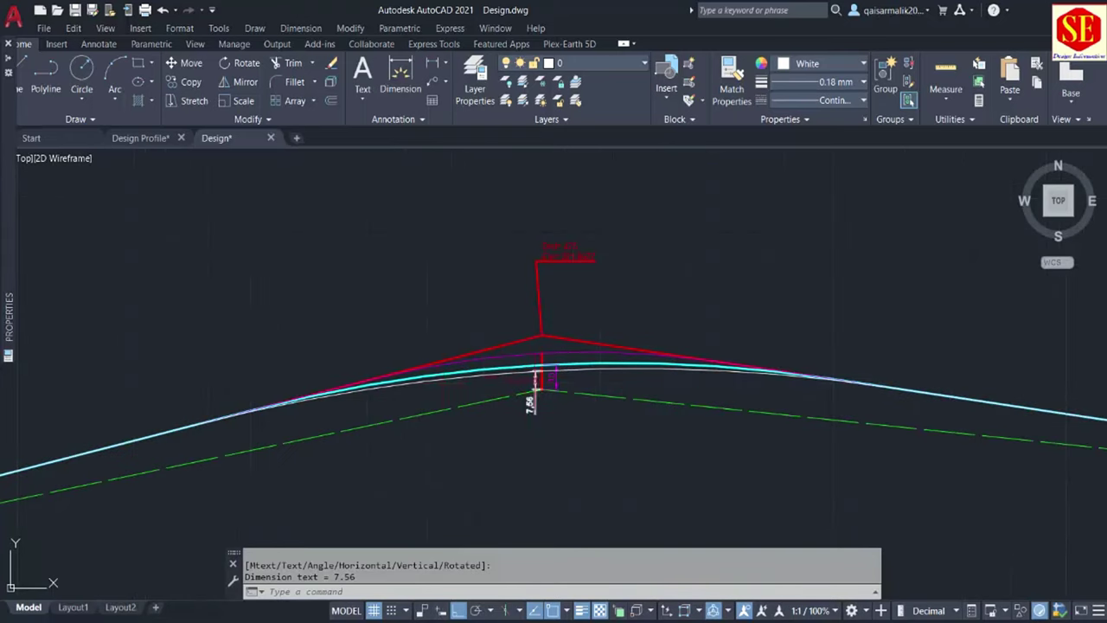
scroll(536, 380, up, 3)
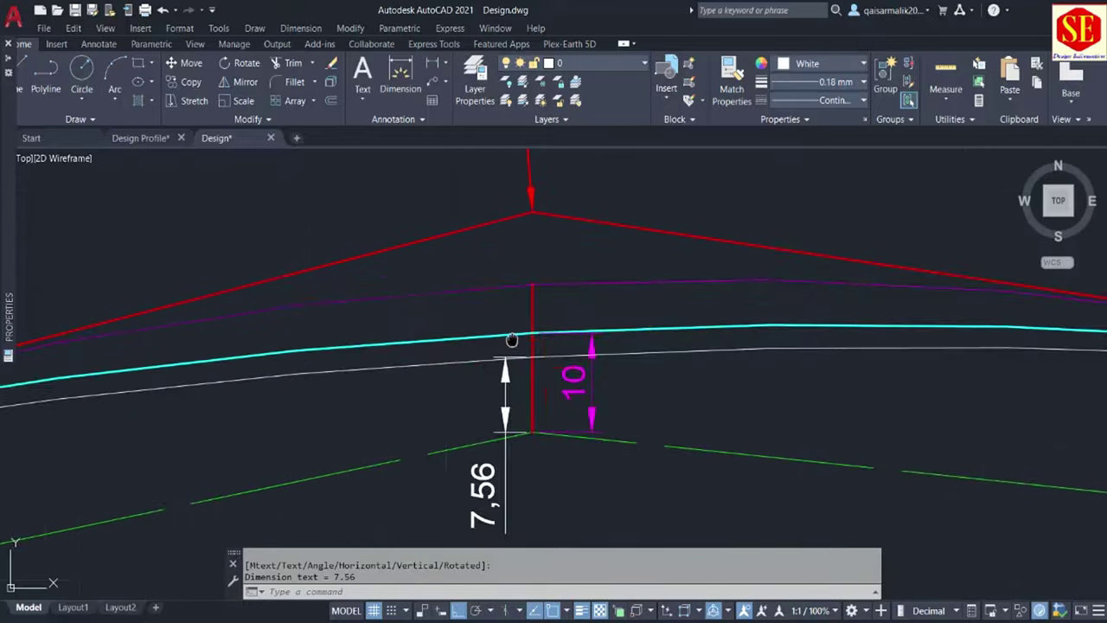
scroll(511, 340, down, 3)
- Pan around the apex and red flag to review the three profiles, then go back to Excel
middle_drag(359, 198, 359, 371)
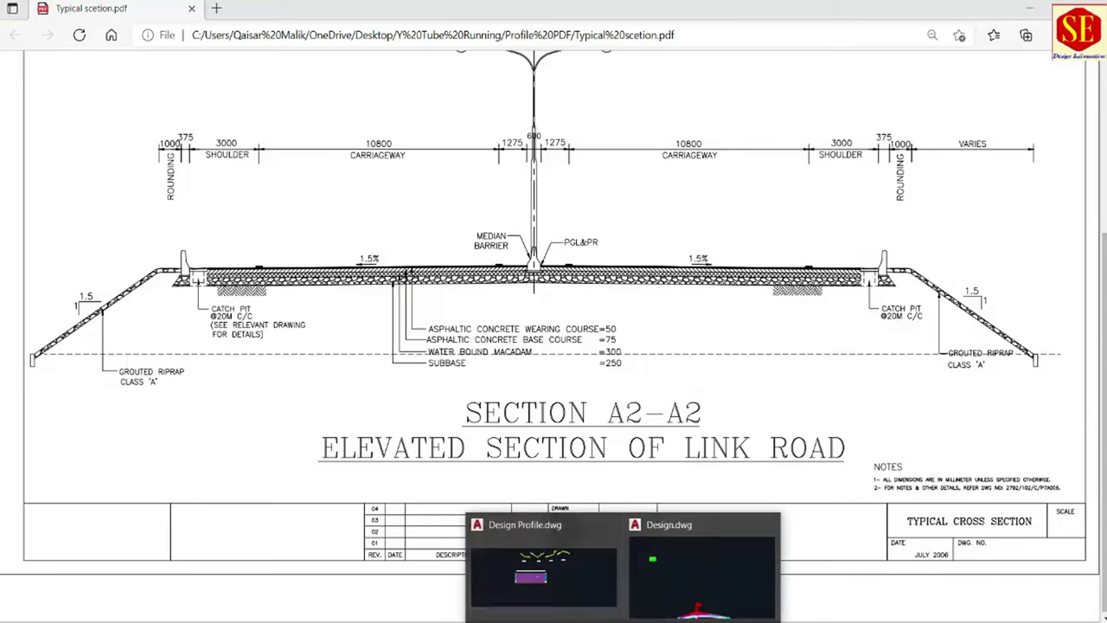
click(680, 588)
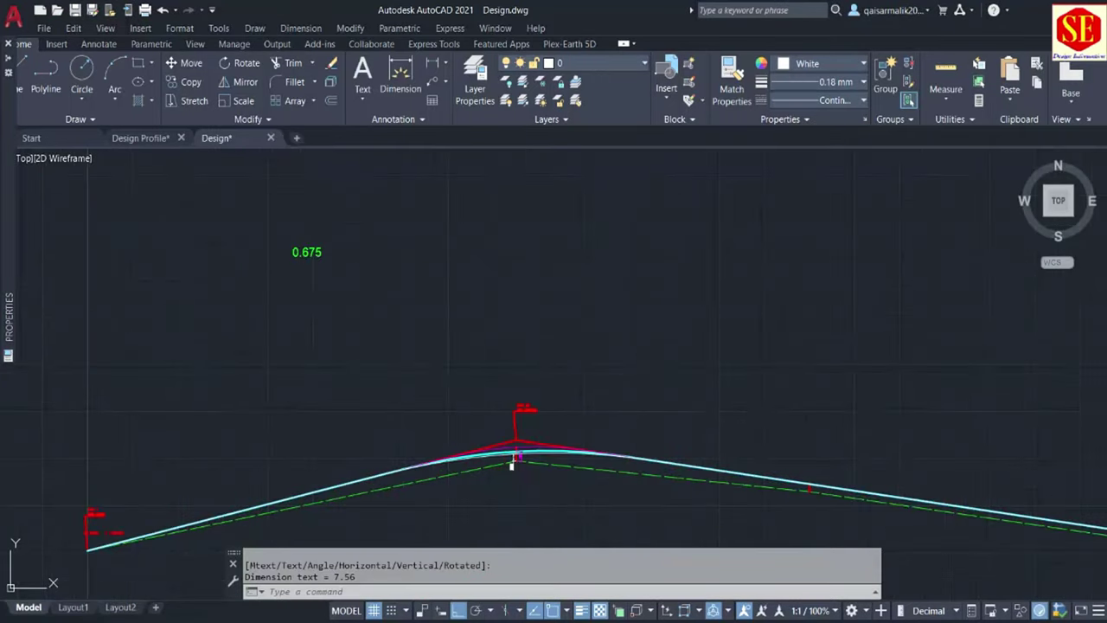
scroll(510, 464, up, 3)
scroll(545, 390, up, 3)
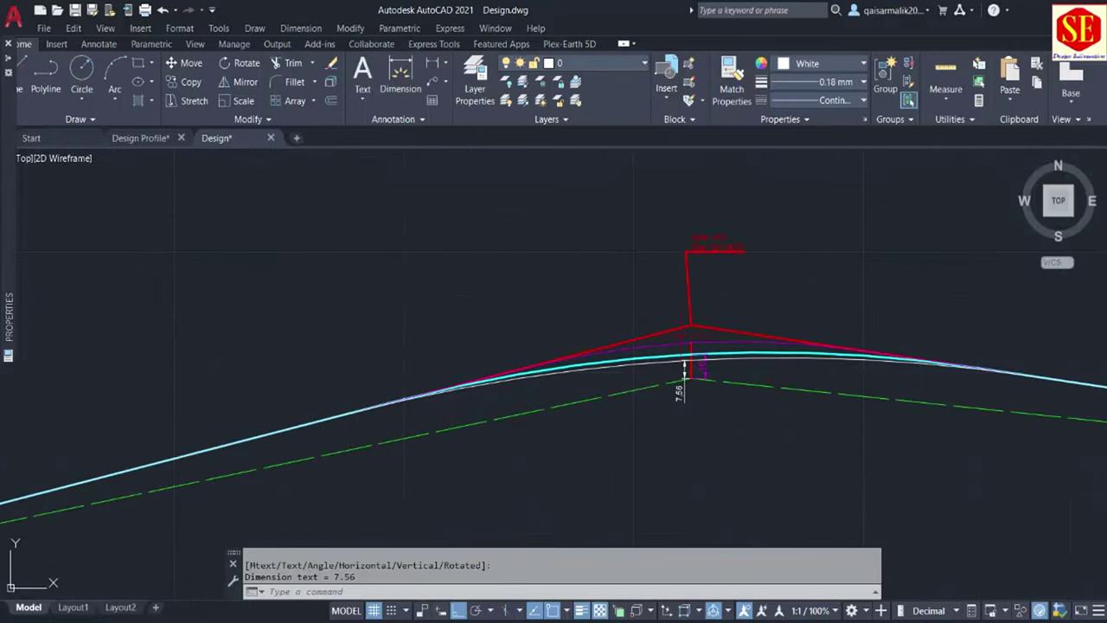
middle_drag(816, 369, 425, 350)
scroll(427, 349, down, 2)
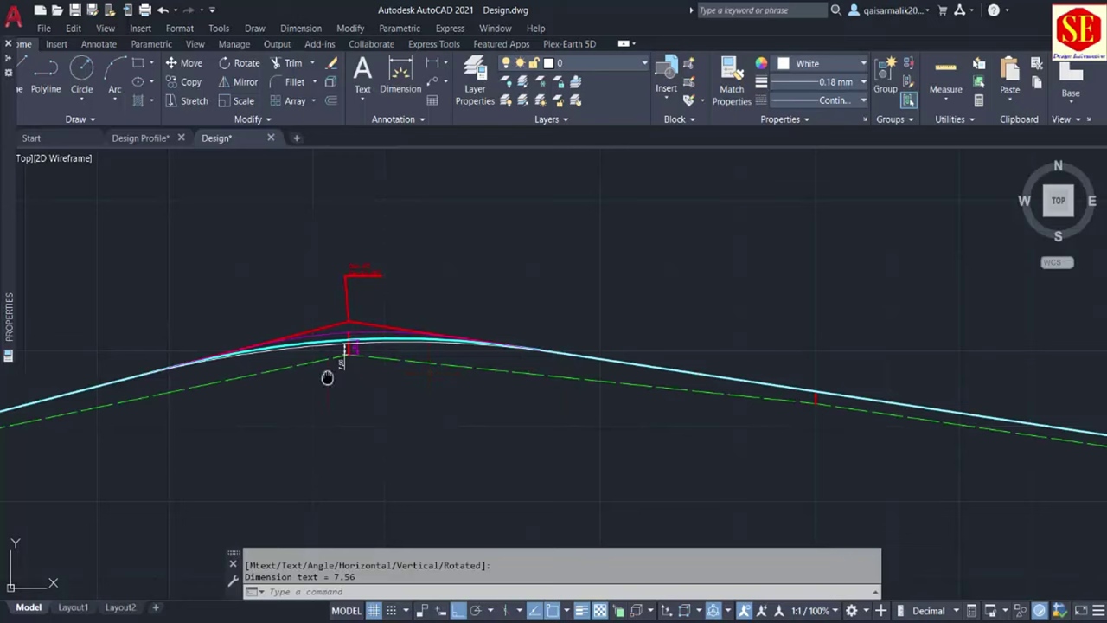
middle_drag(327, 378, 431, 346)
scroll(433, 347, down, 2)
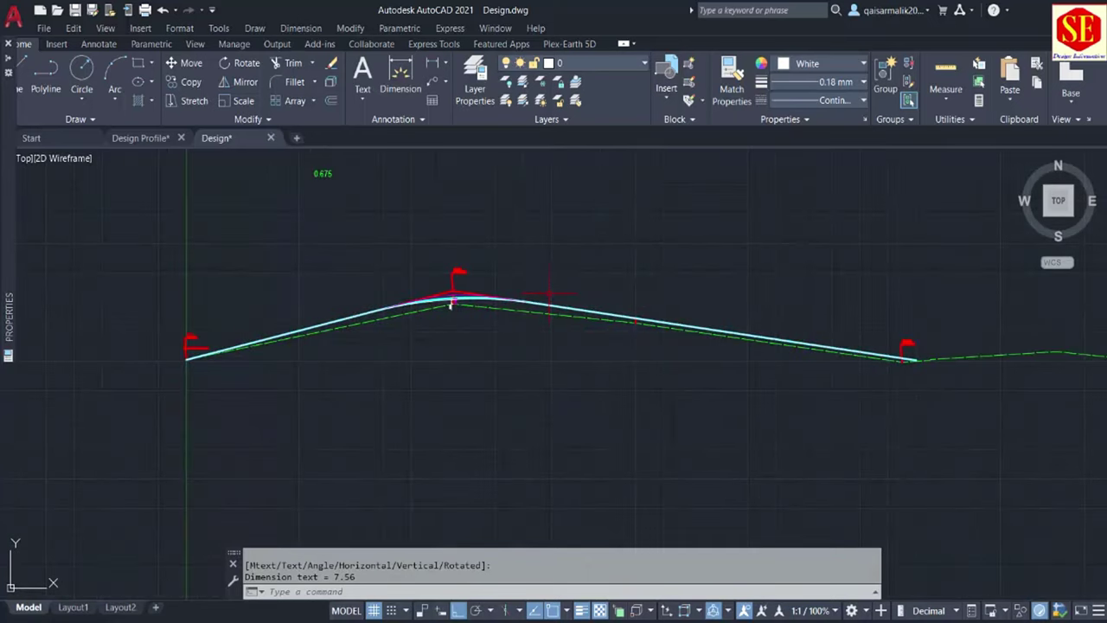
key(alt+Tab)
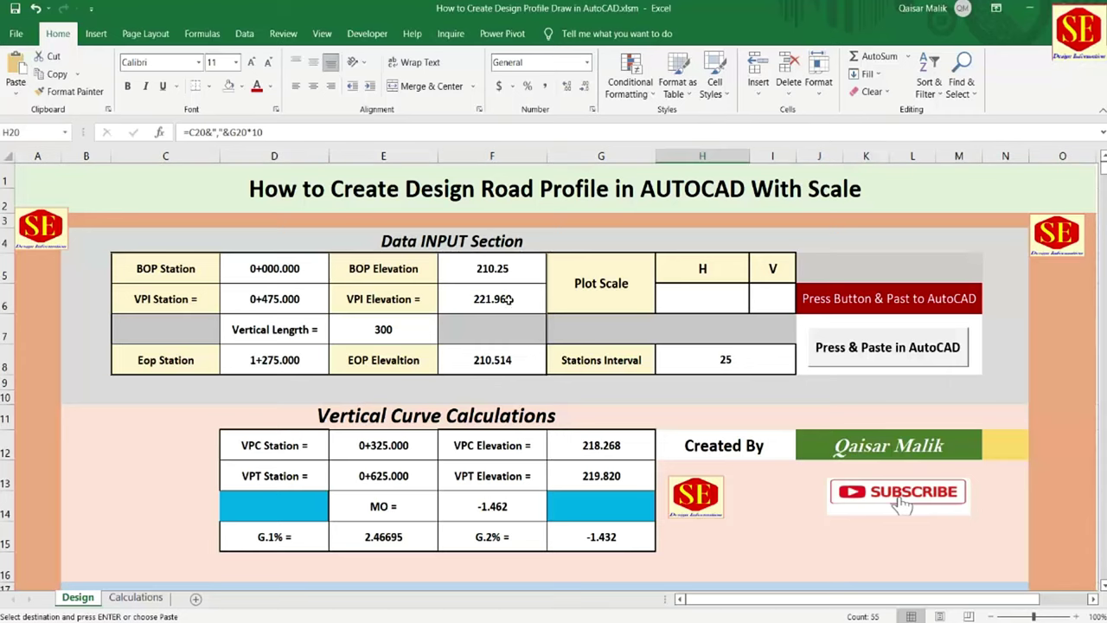
scroll(352, 371, down, 4)
scroll(679, 293, down, 1)
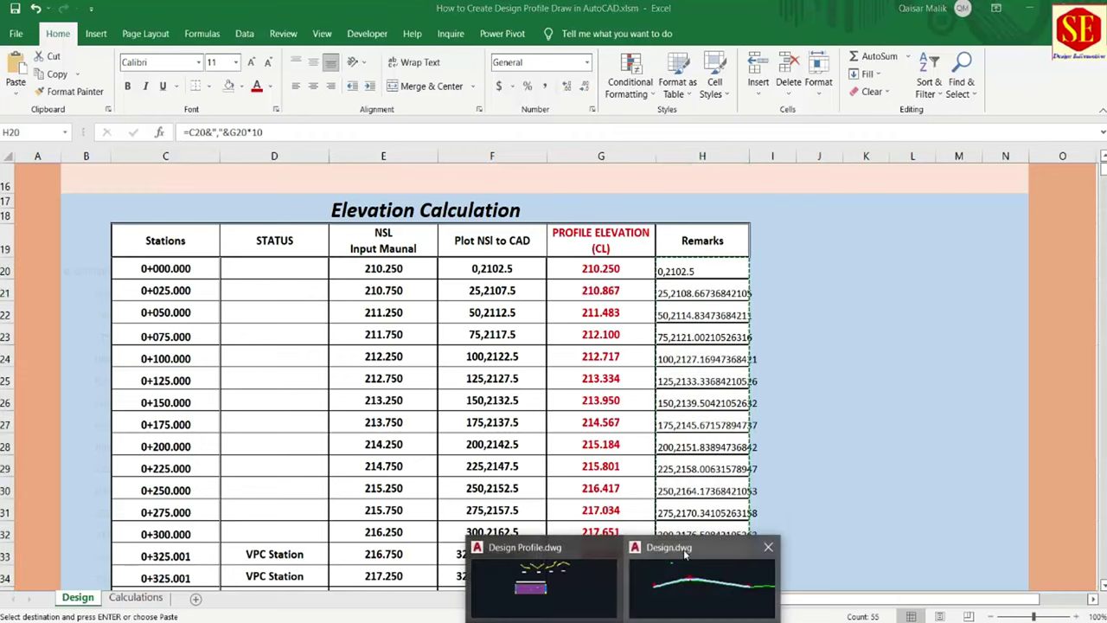
click(709, 590)
scroll(515, 302, up, 3)
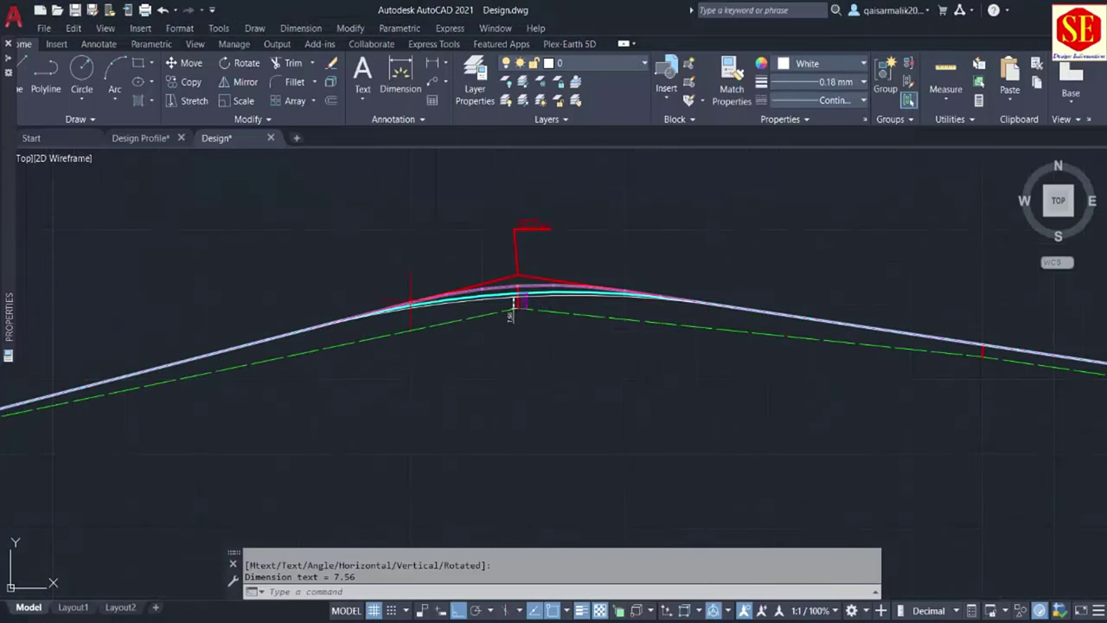
key(alt+Tab)
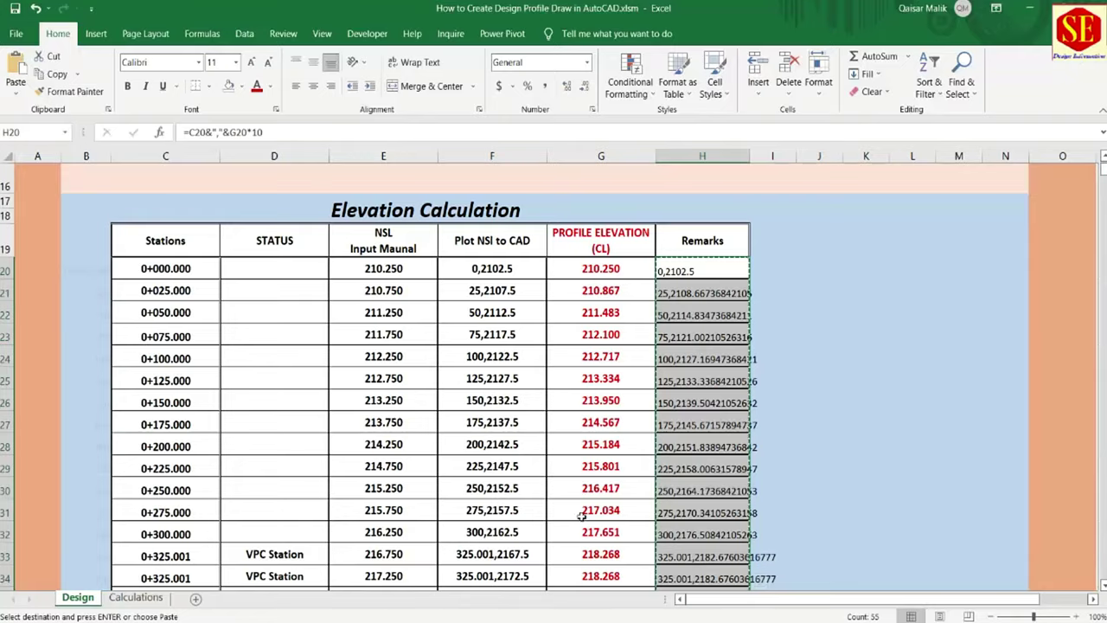
scroll(606, 404, up, 5)
scroll(606, 403, up, 1)
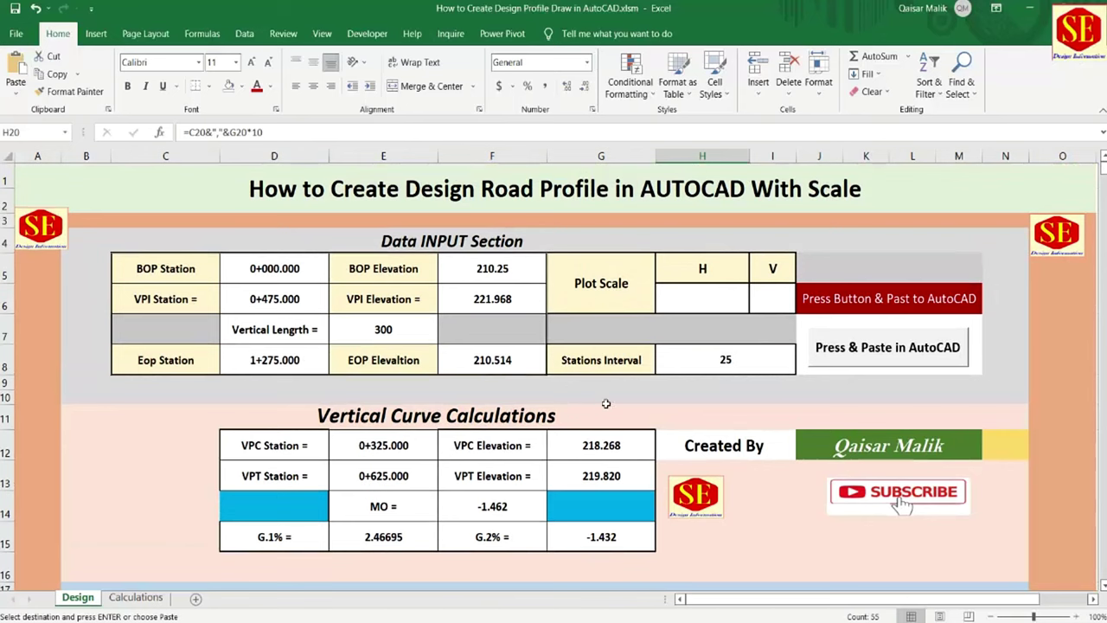
click(706, 296)
text(1)
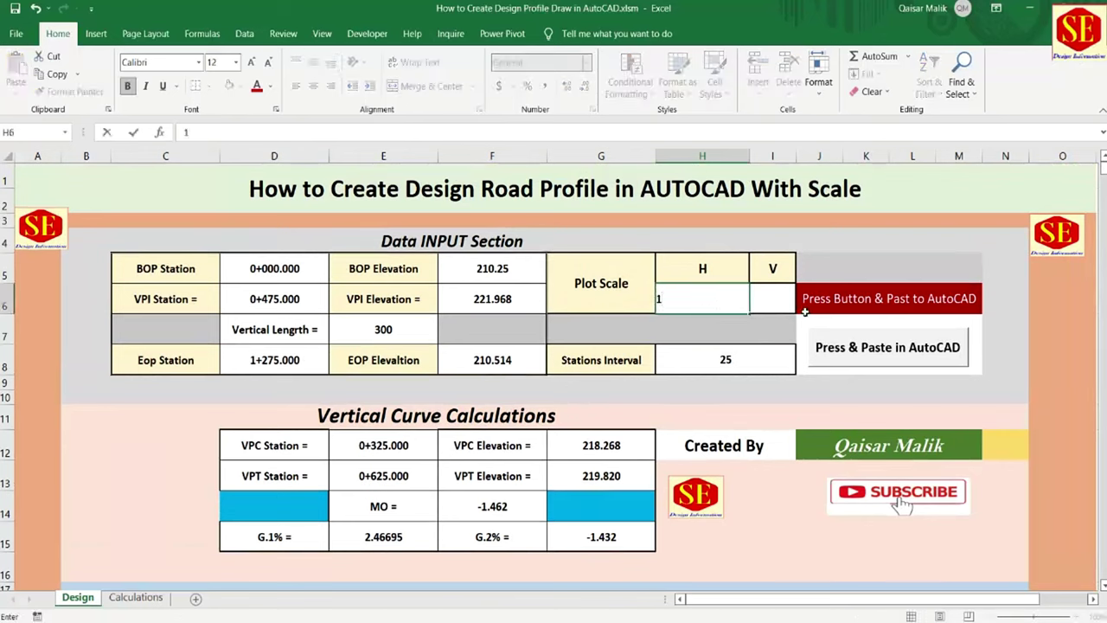
click(781, 302)
text(1)
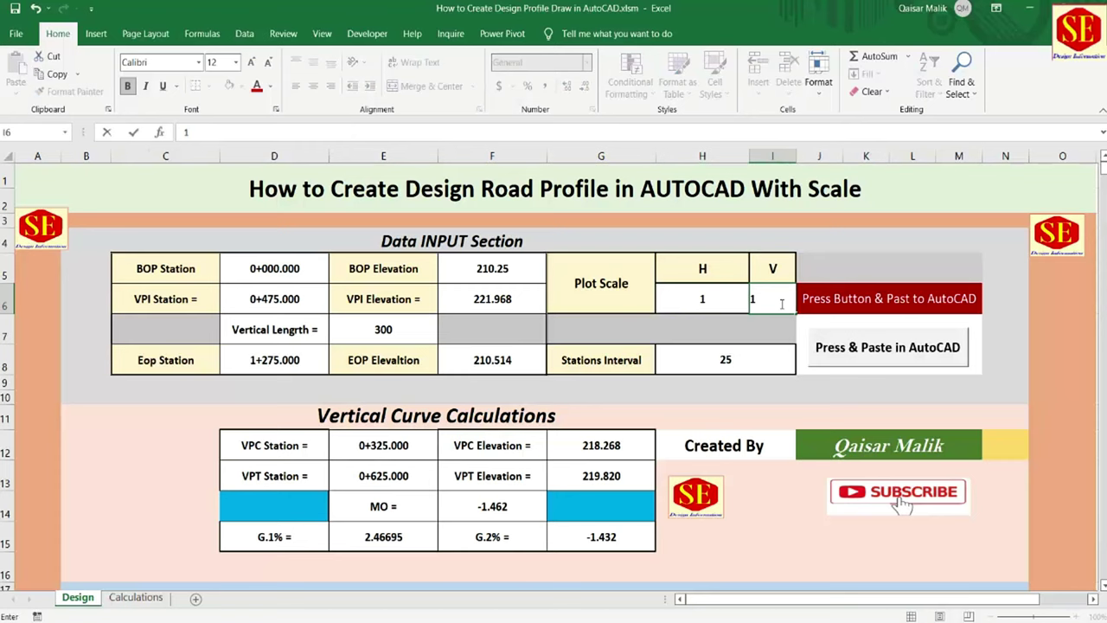
key(Return)
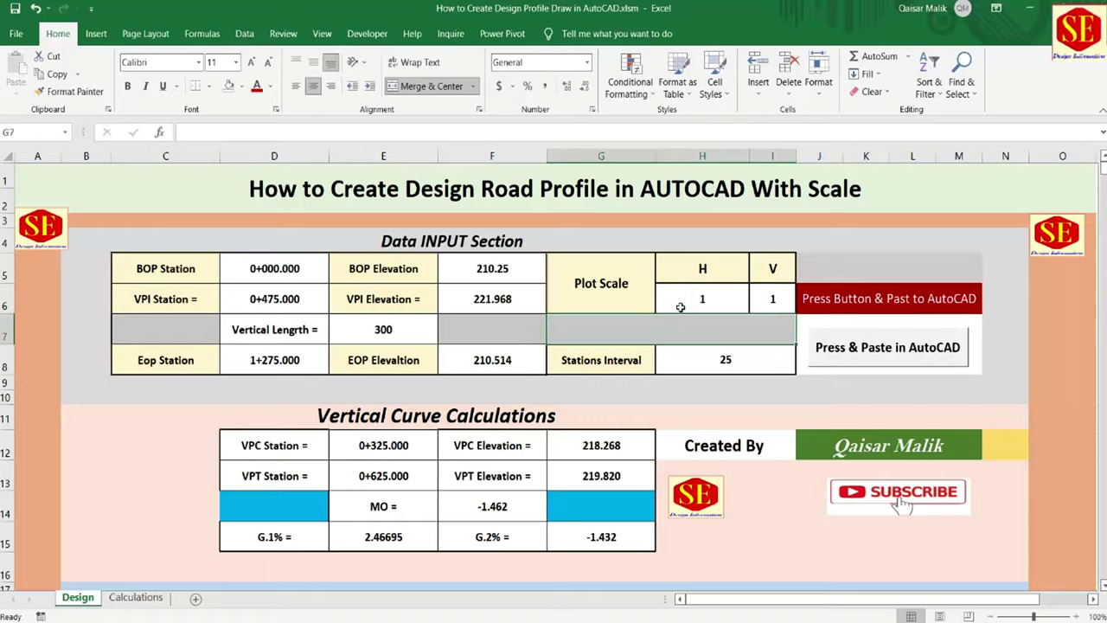
scroll(681, 307, down, 1)
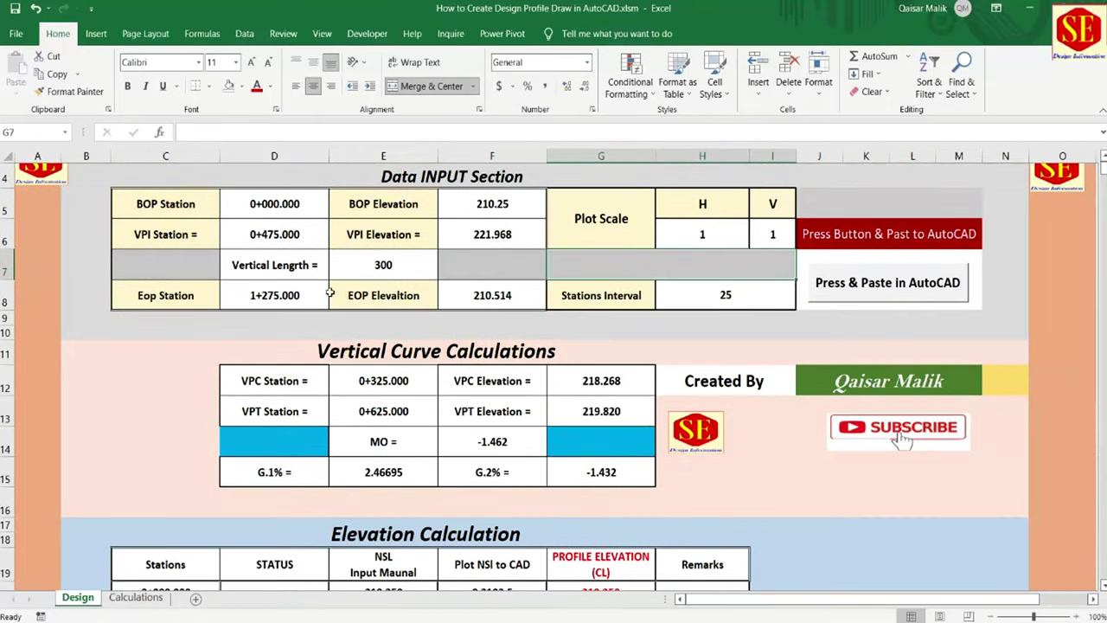
scroll(363, 245, down, 2)
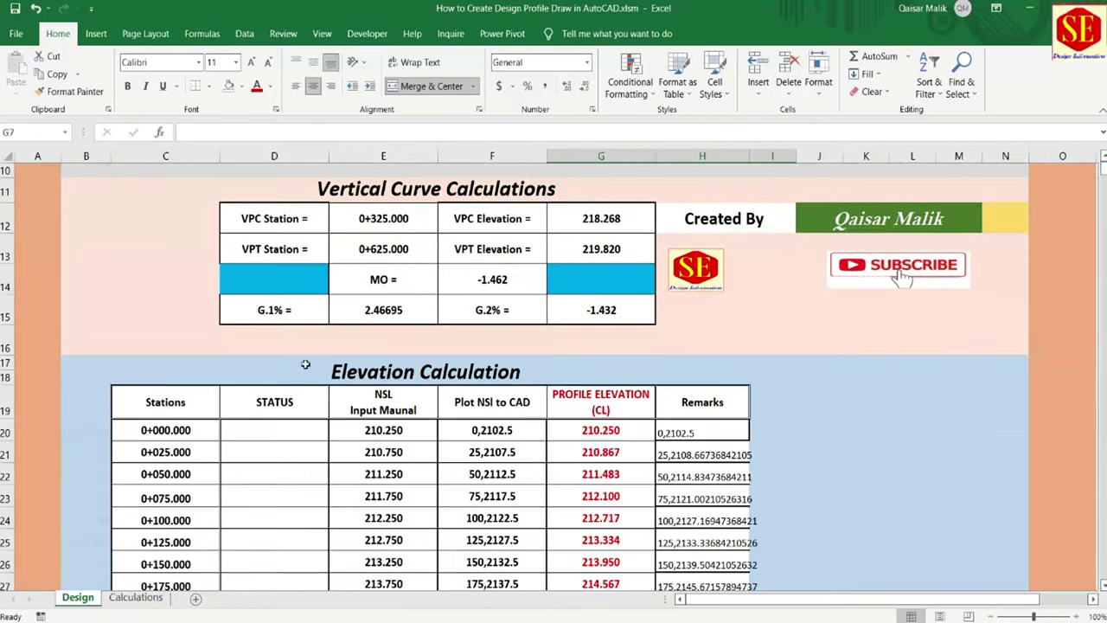
scroll(596, 306, up, 3)
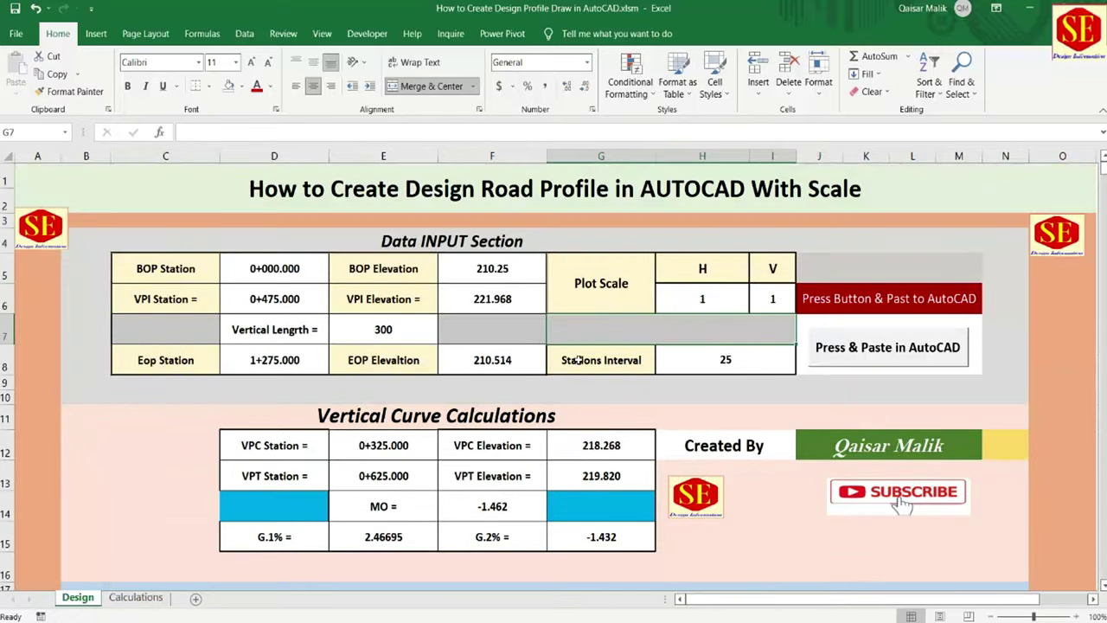
scroll(701, 360, down, 3)
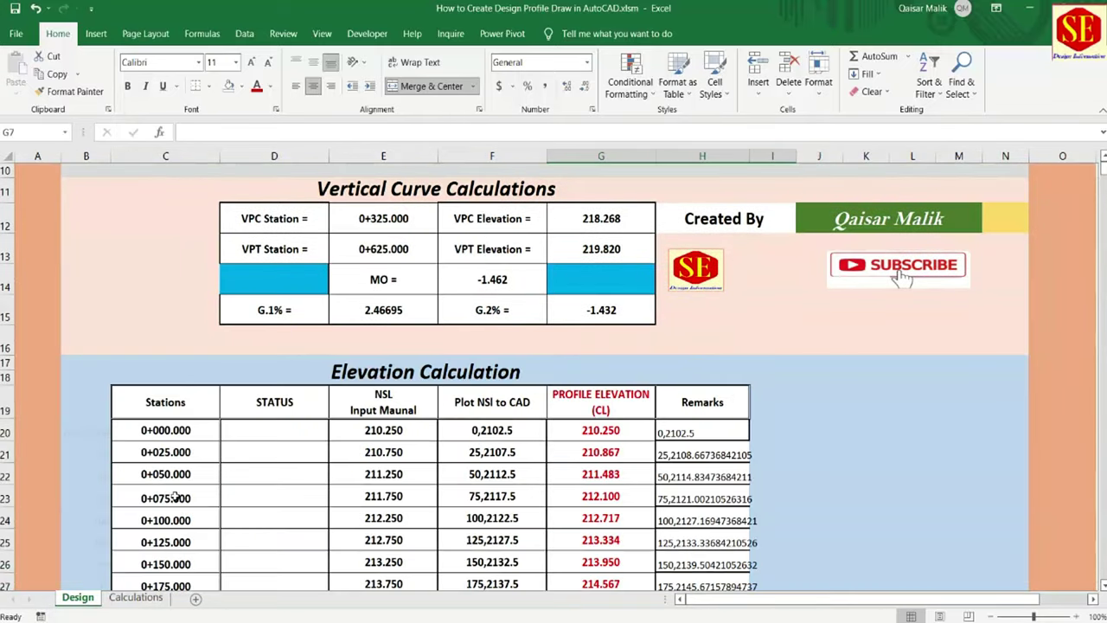
scroll(656, 391, up, 2)
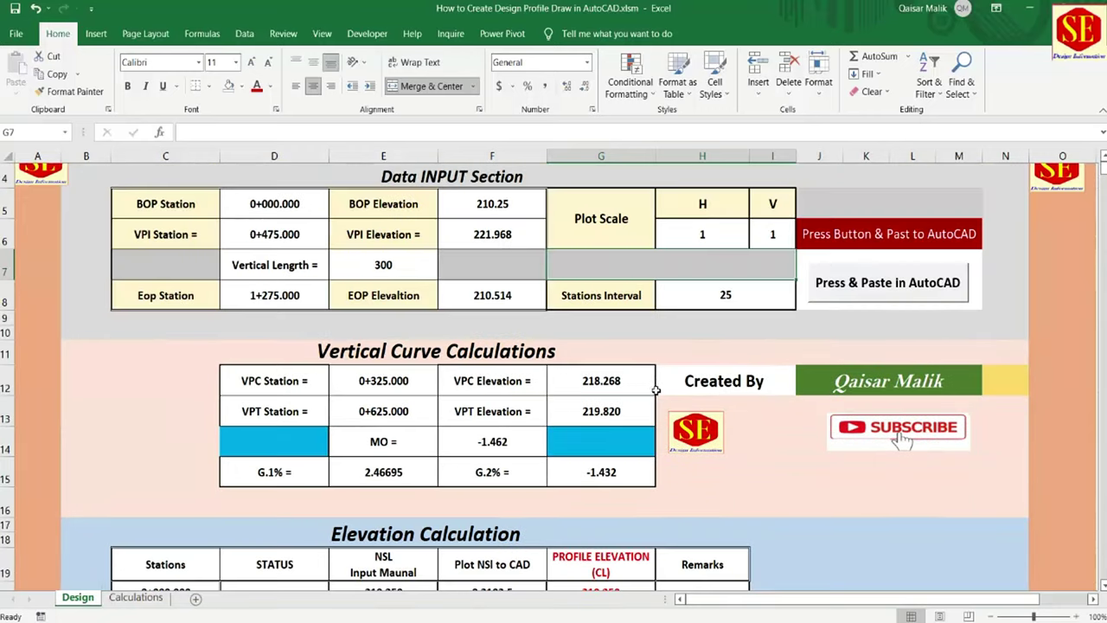
- Set the station interval to 20 and check the resulting Elevation table
click(711, 305)
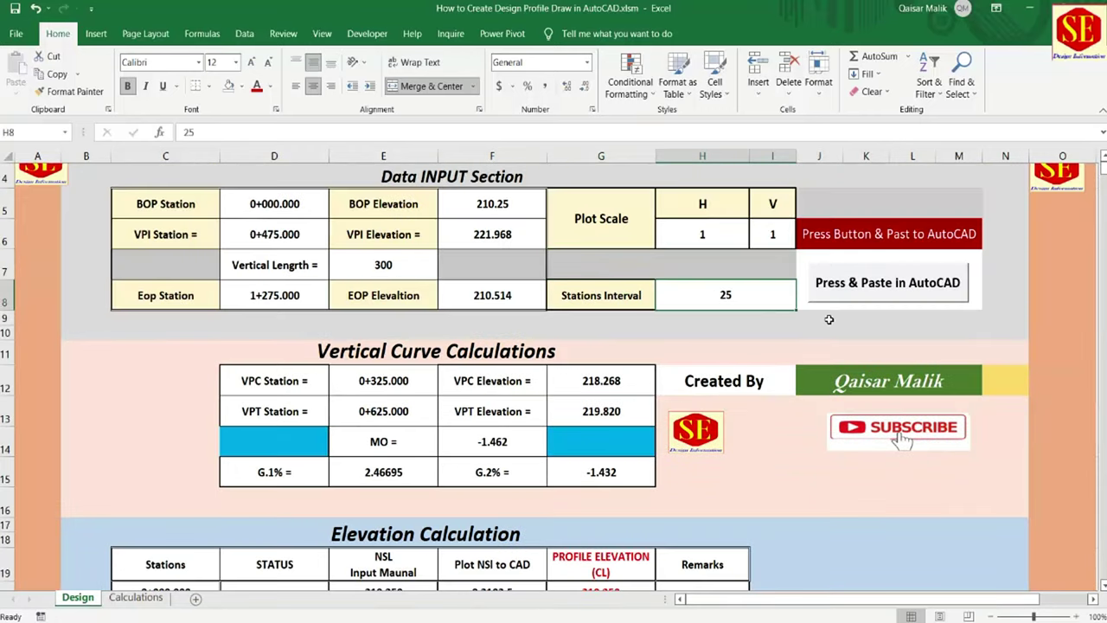
text(20)
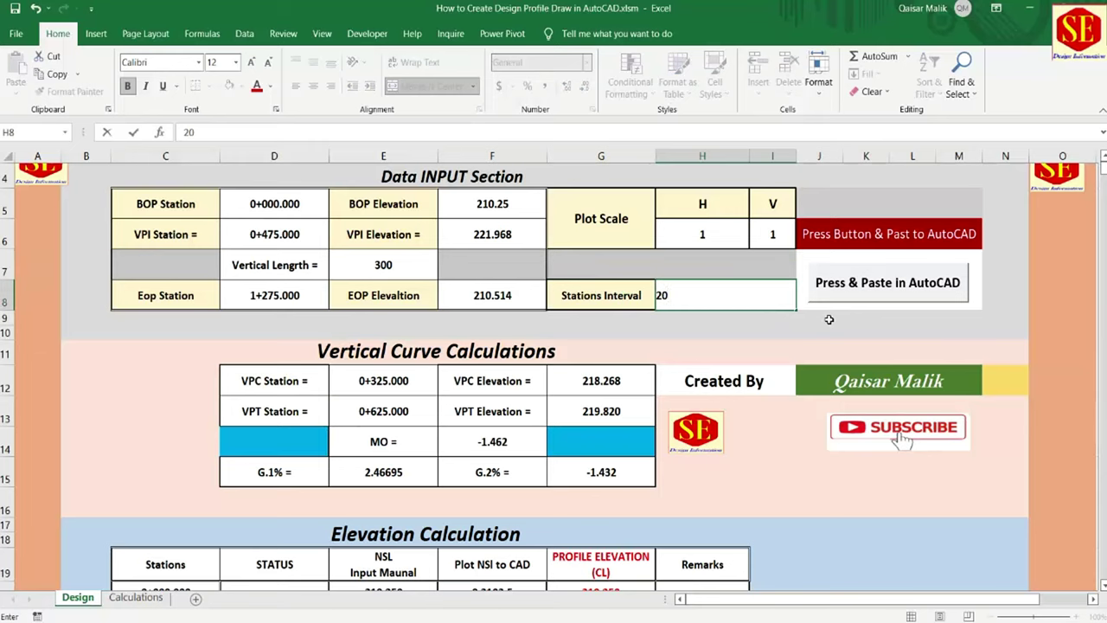
key(Return)
scroll(244, 517, down, 4)
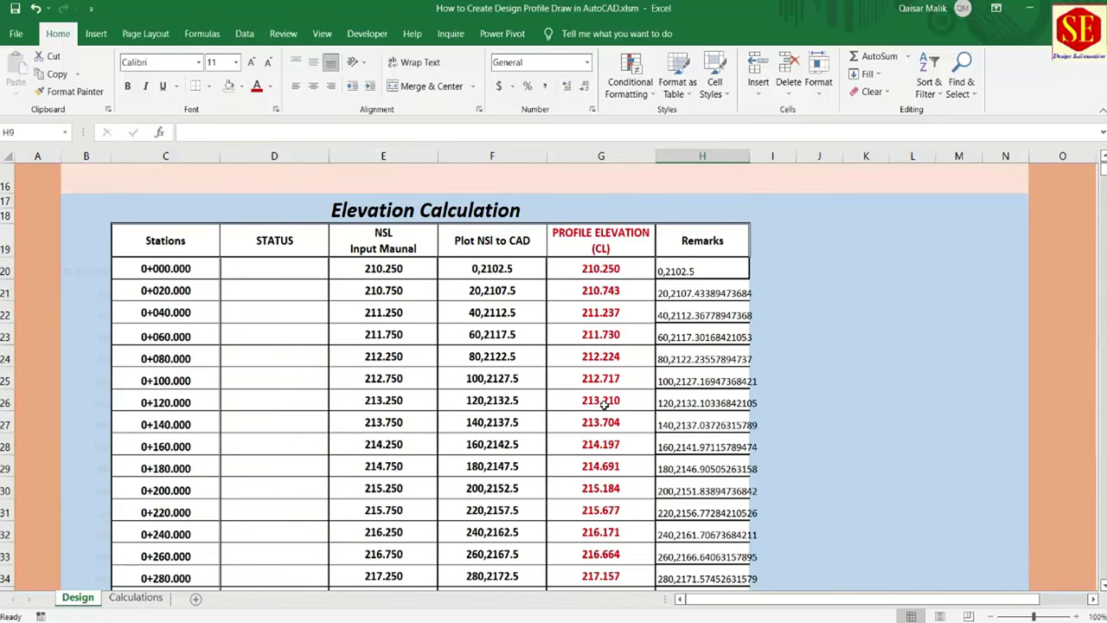
scroll(604, 403, up, 4)
- Change the station interval to 50 and review the Elevation table again
click(741, 294)
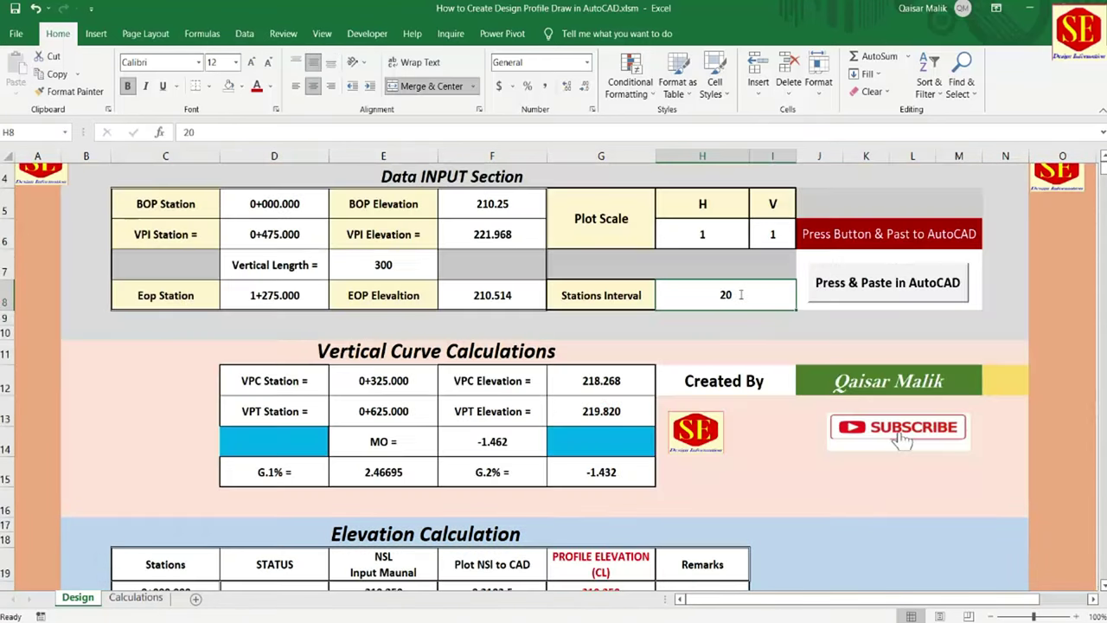
text(50)
key(Return)
scroll(606, 295, down, 4)
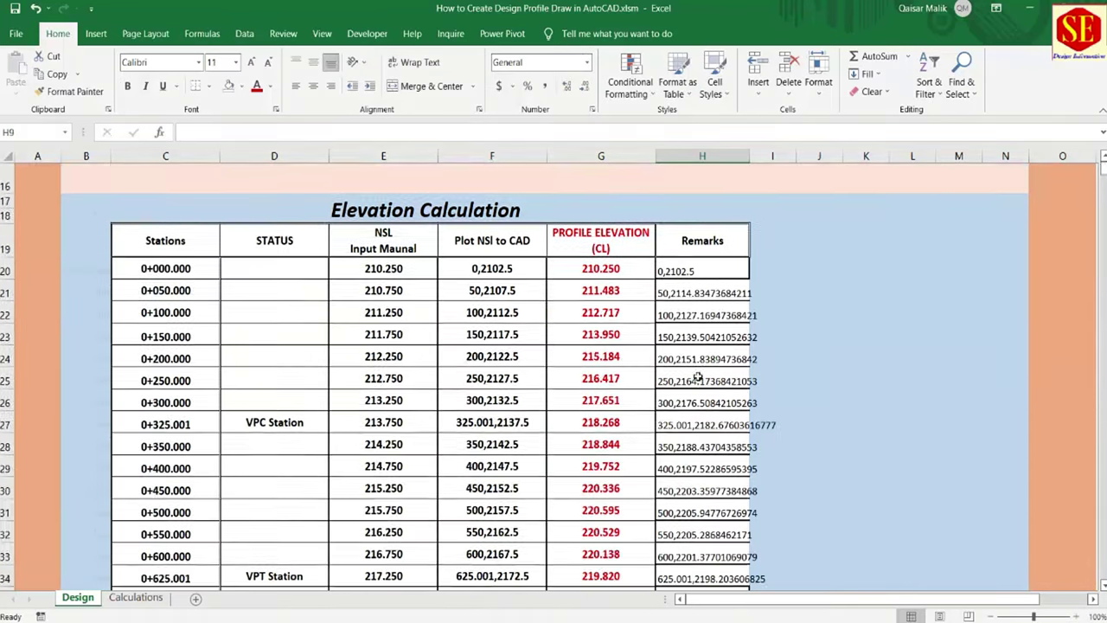
scroll(605, 295, down, 1)
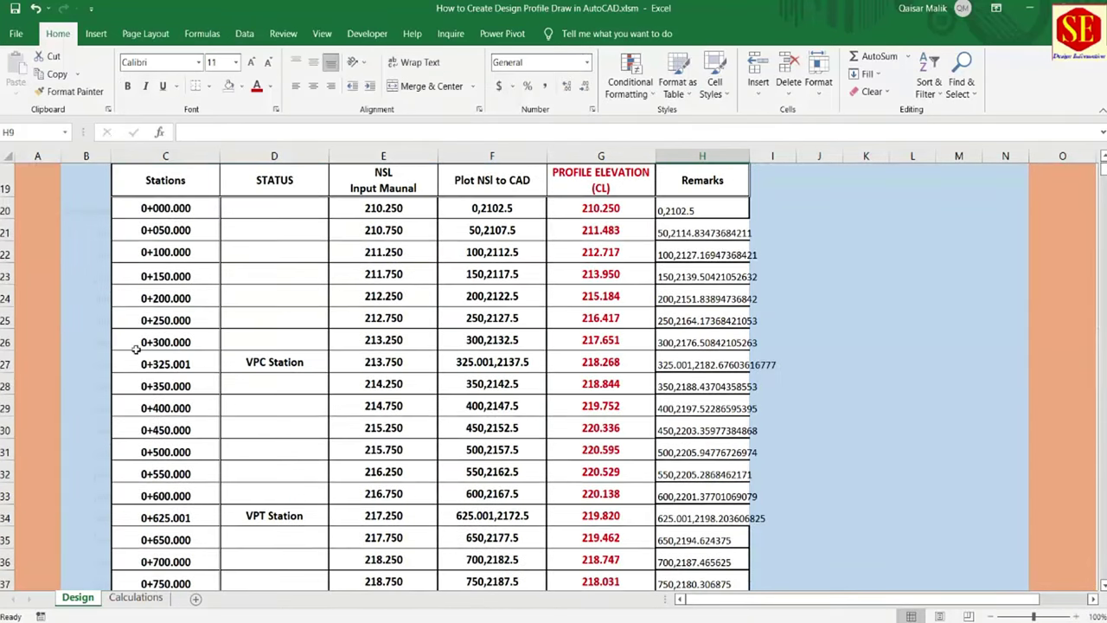
scroll(741, 342, up, 4)
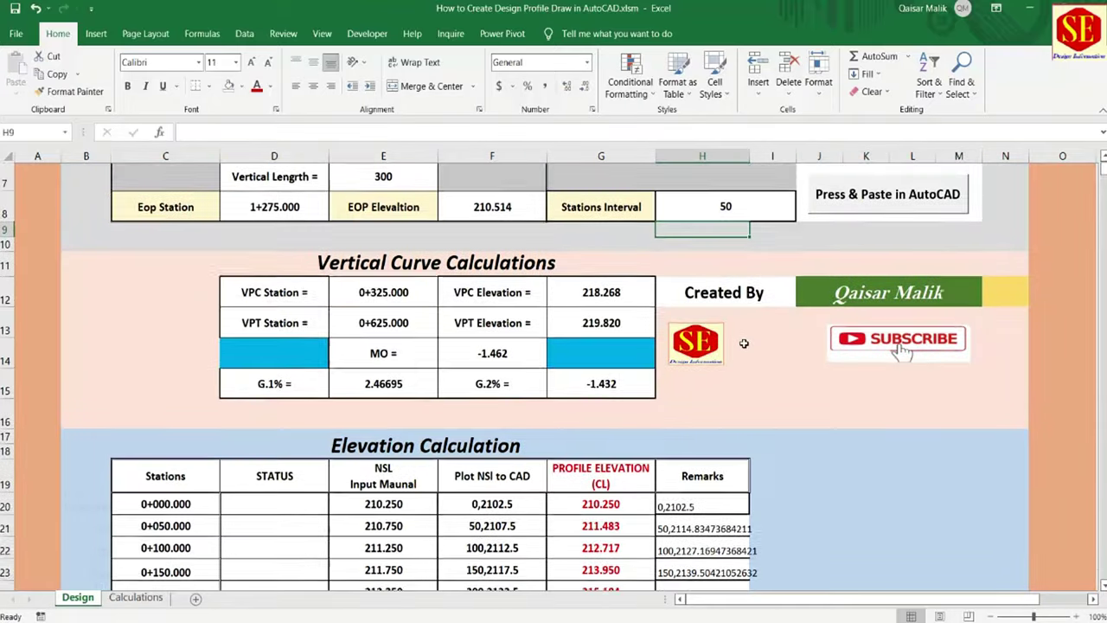
scroll(744, 343, up, 2)
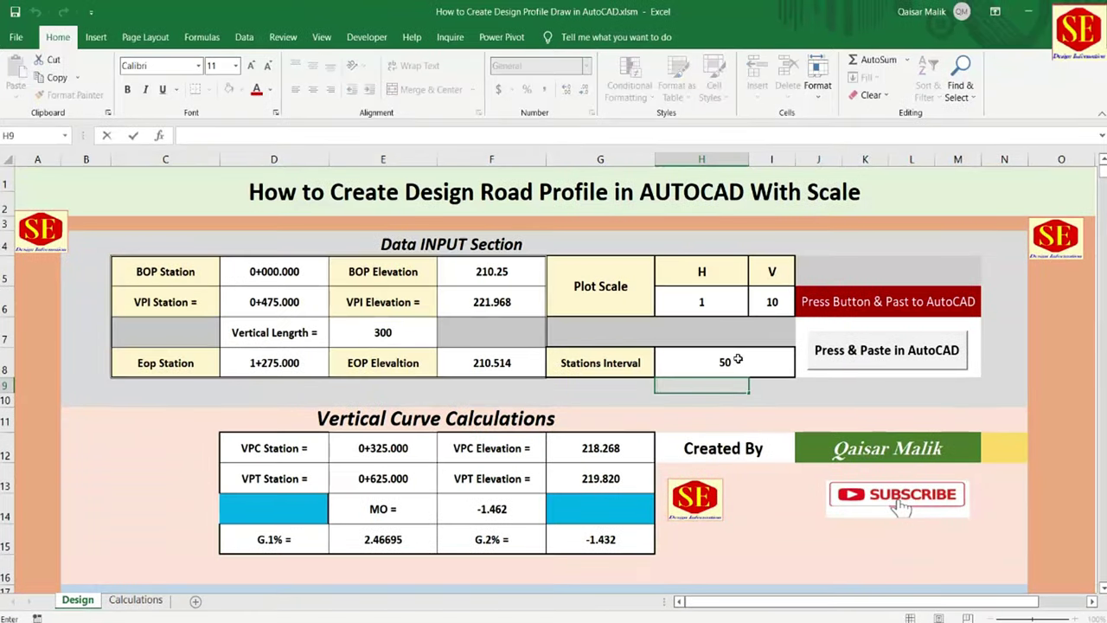
- Restore the station interval to 25, then switch to the AutoCAD Design drawing
click(737, 359)
text(25)
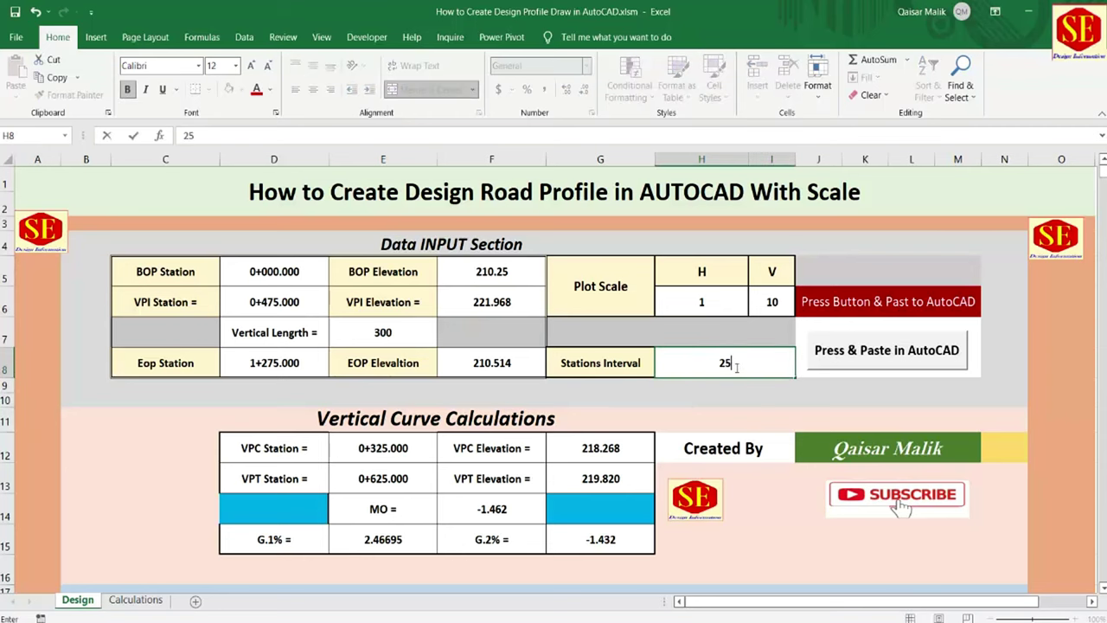
key(Return)
scroll(436, 401, down, 3)
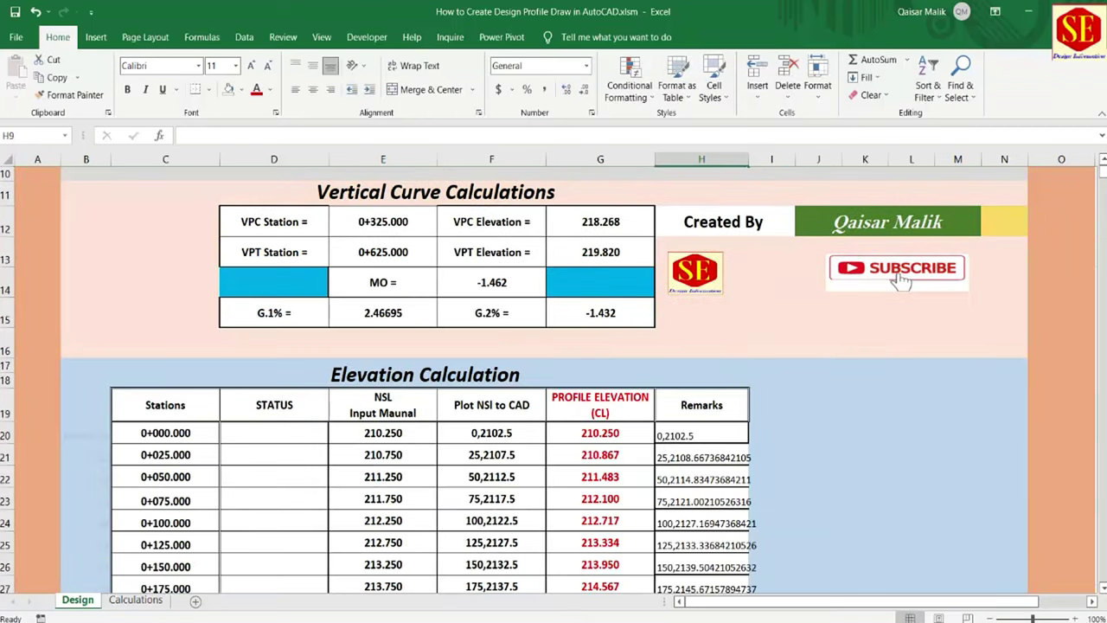
click(617, 562)
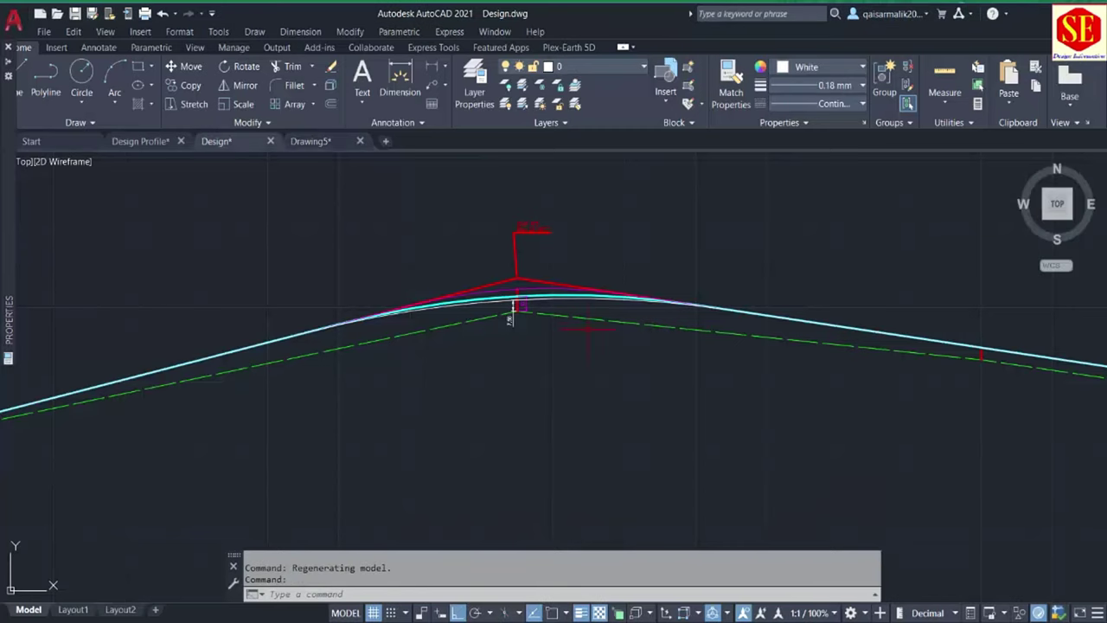
- Zoom in on Design.dwg, select the green dashed ground line, then return to the Excel elevation table
scroll(588, 331, down, 3)
scroll(856, 338, up, 4)
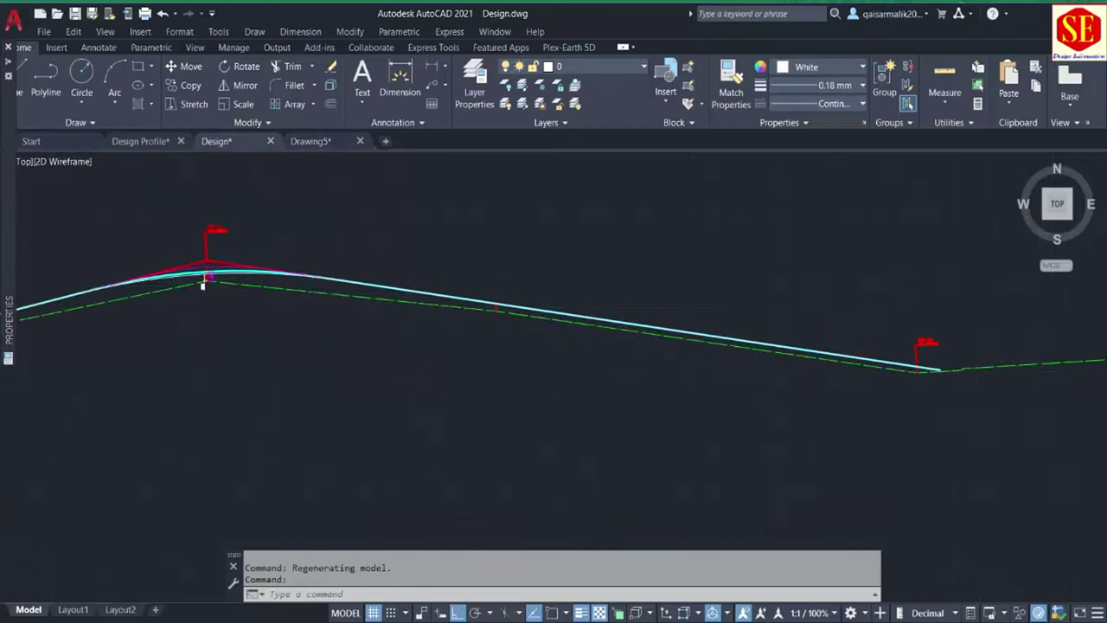
click(625, 329)
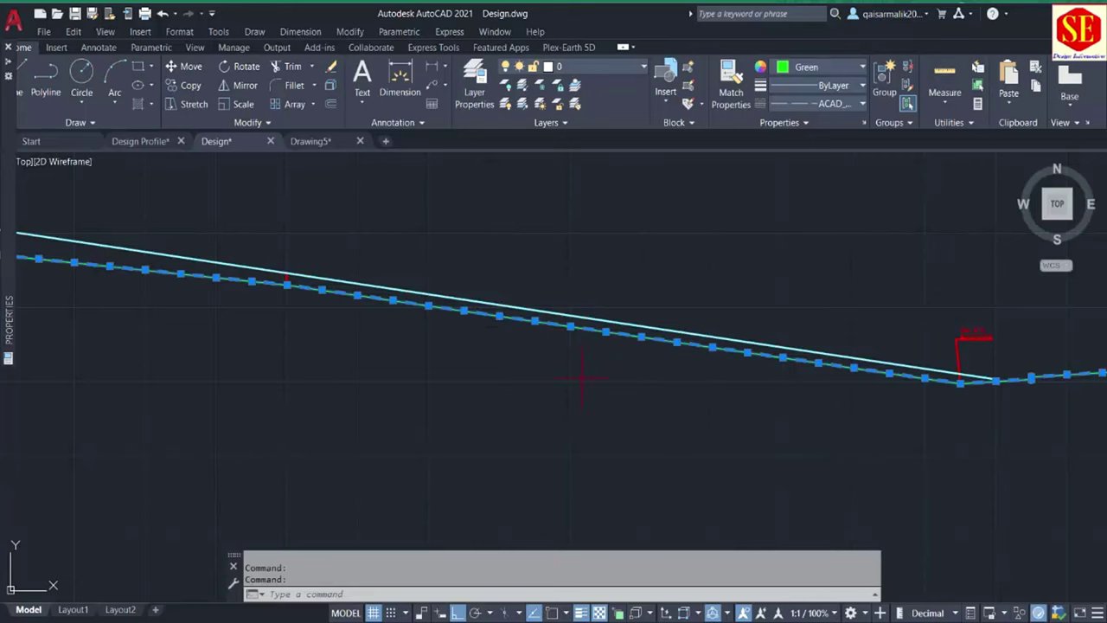
key(alt+Tab)
scroll(368, 370, down, 1)
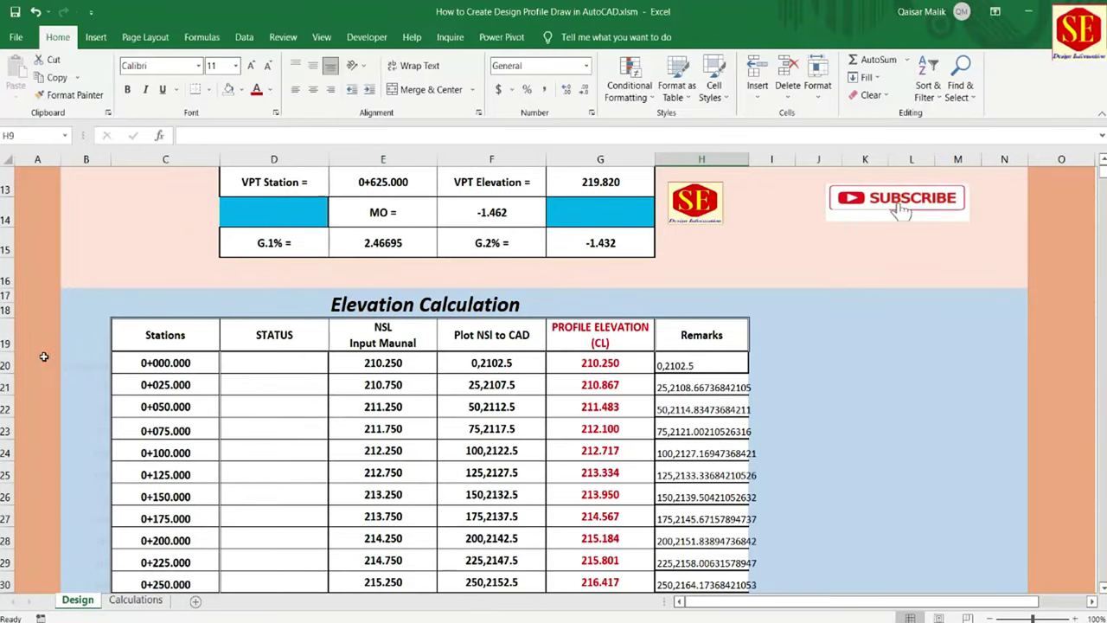
- Set the vertical plot scale back to 1 and confirm the station interval of 25
scroll(763, 280, up, 3)
scroll(763, 279, up, 1)
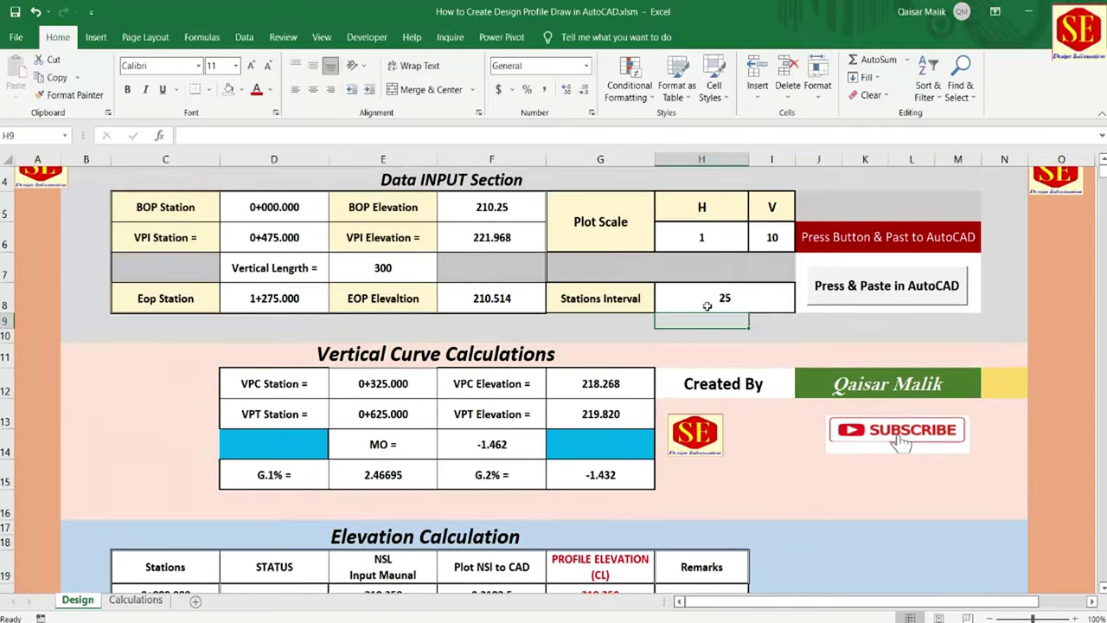
key(Up)
key(Up)
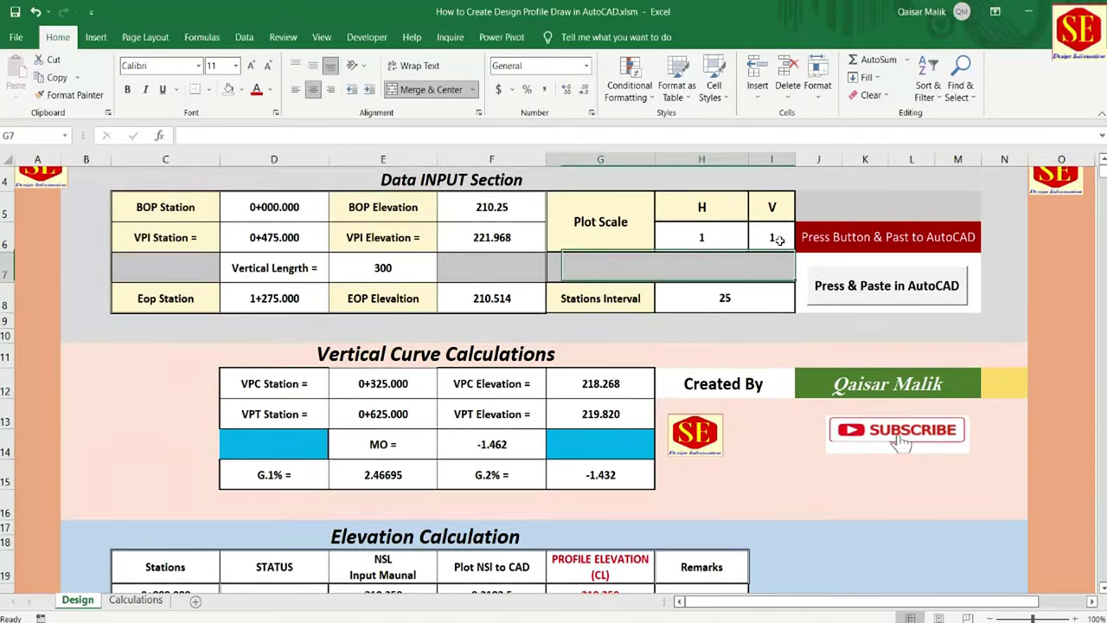
click(752, 305)
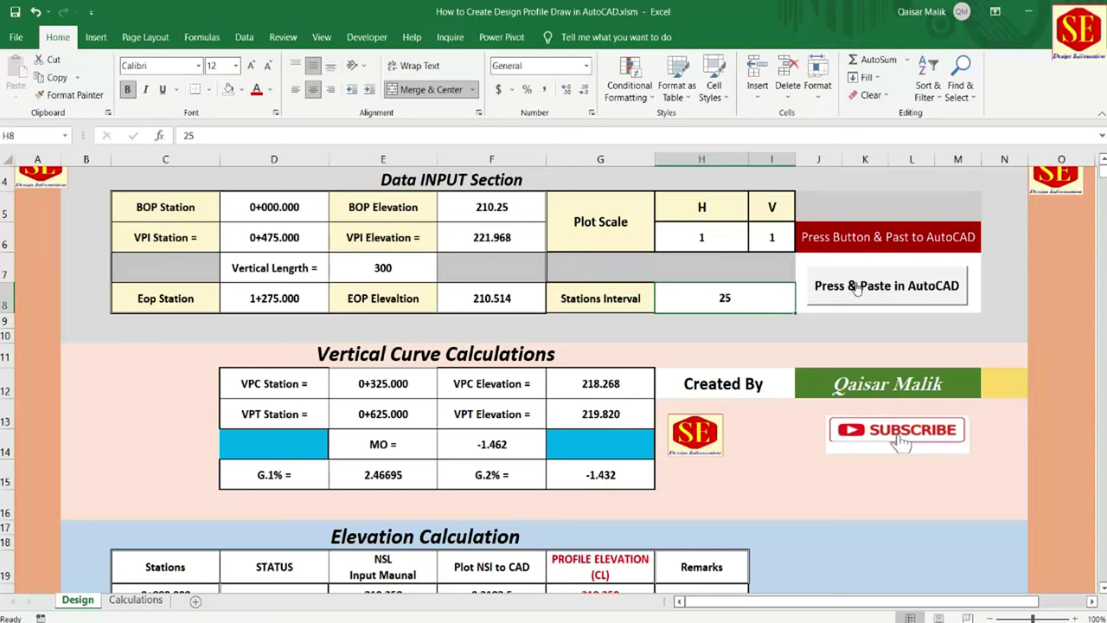
- Copy the profile drawing script with the macro button and open Drawing5 in AutoCAD
click(856, 290)
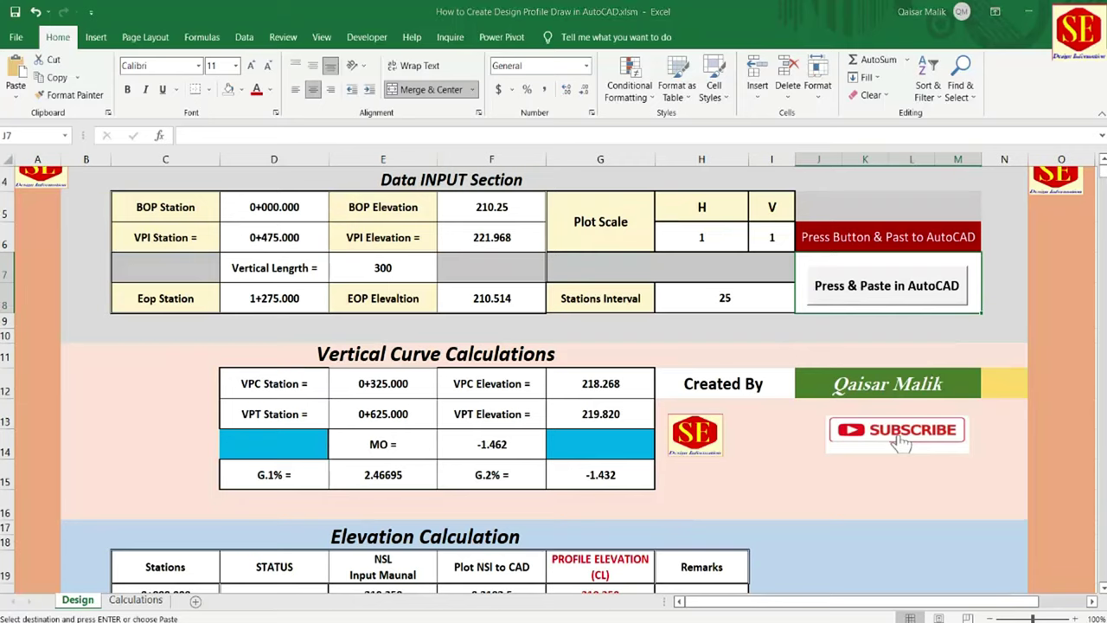
click(622, 621)
click(759, 593)
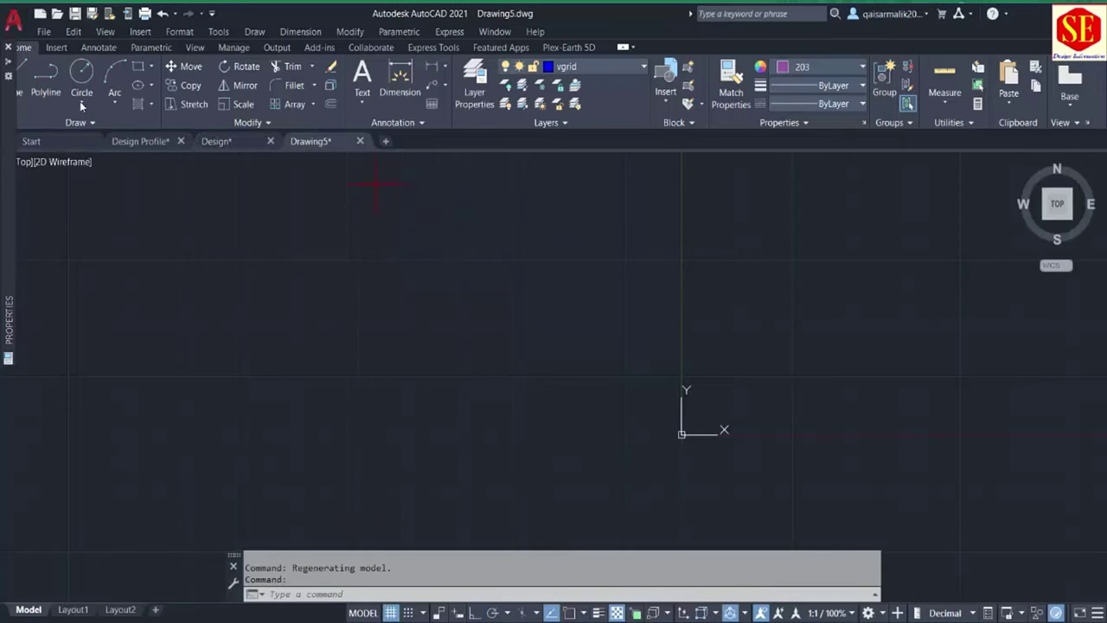
- Start a new Drawing6 and paste the script at the command line to draw the profile
click(385, 142)
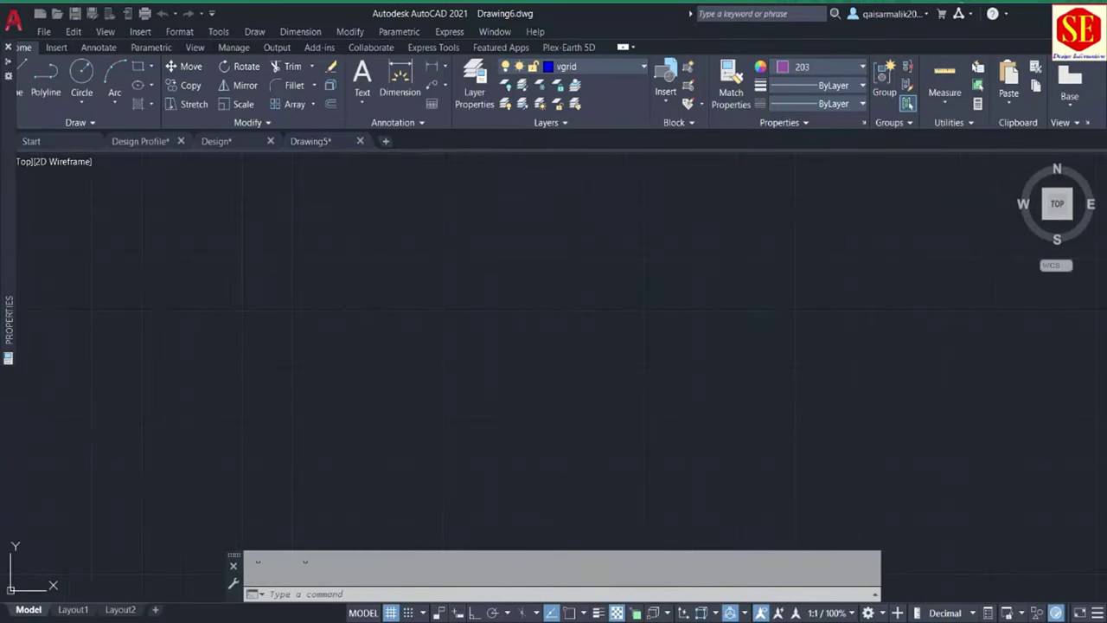
right_click(372, 595)
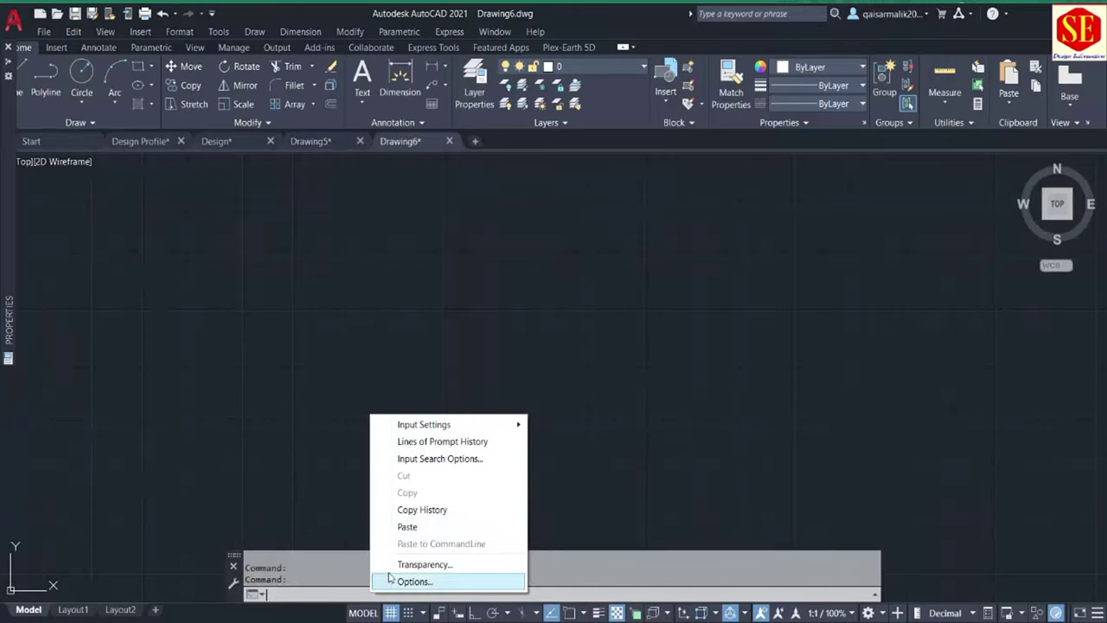
click(432, 526)
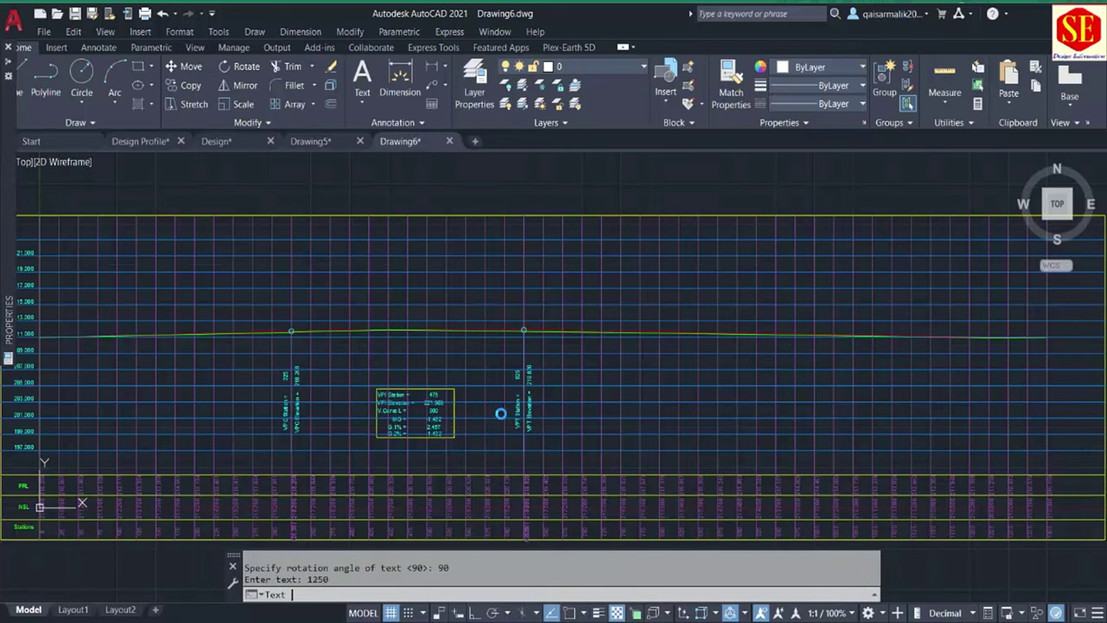
scroll(475, 416, up, 4)
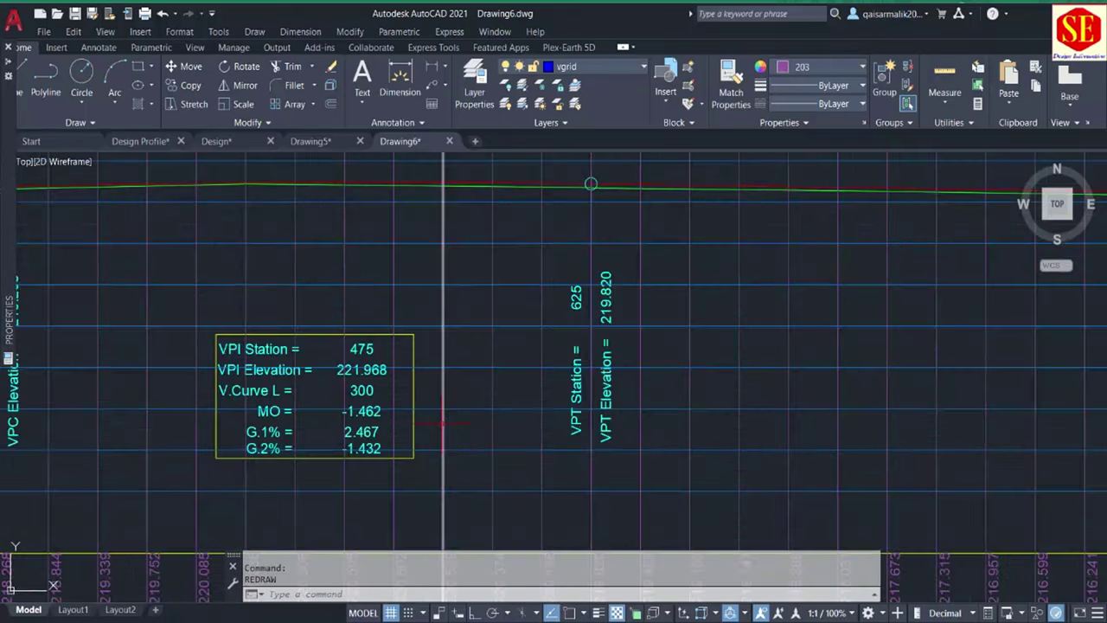
scroll(356, 354, up, 2)
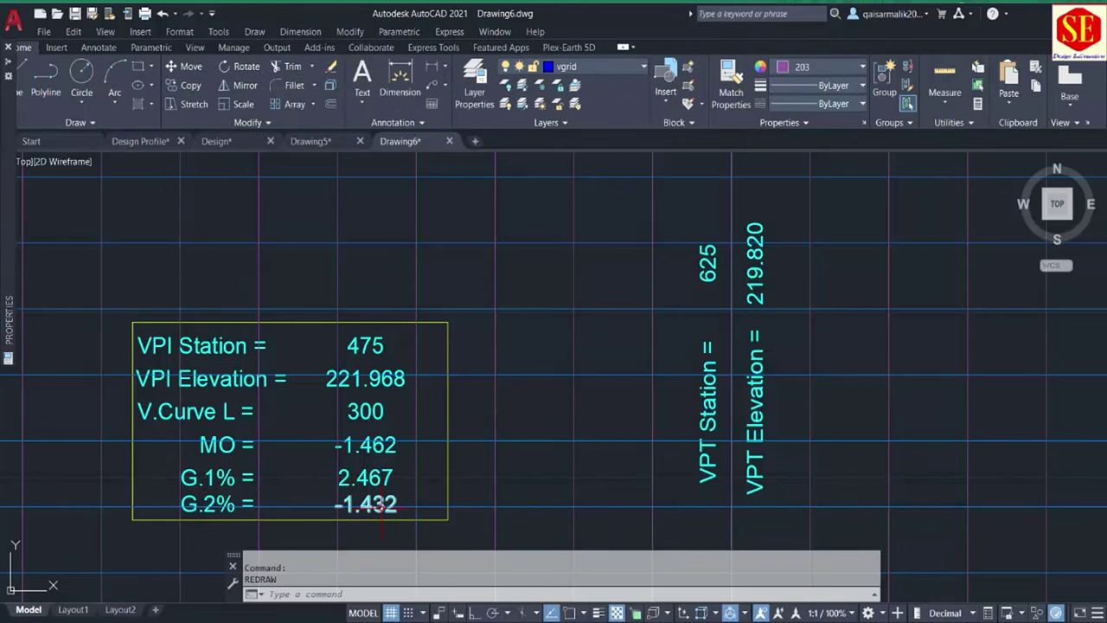
scroll(381, 505, down, 2)
middle_drag(163, 448, 448, 448)
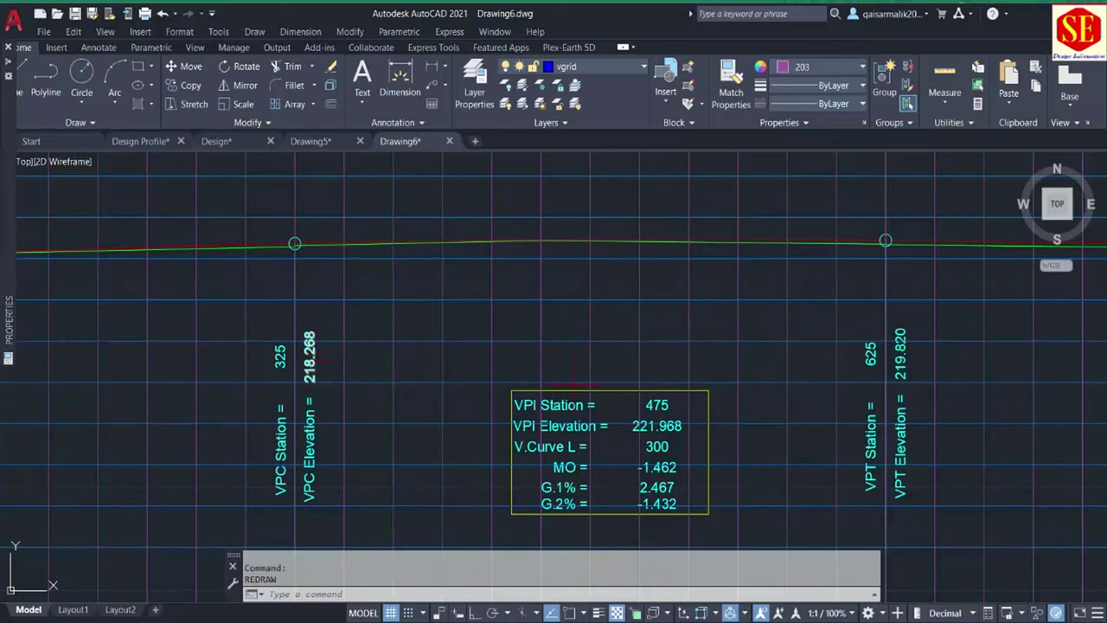
middle_drag(833, 383, 623, 379)
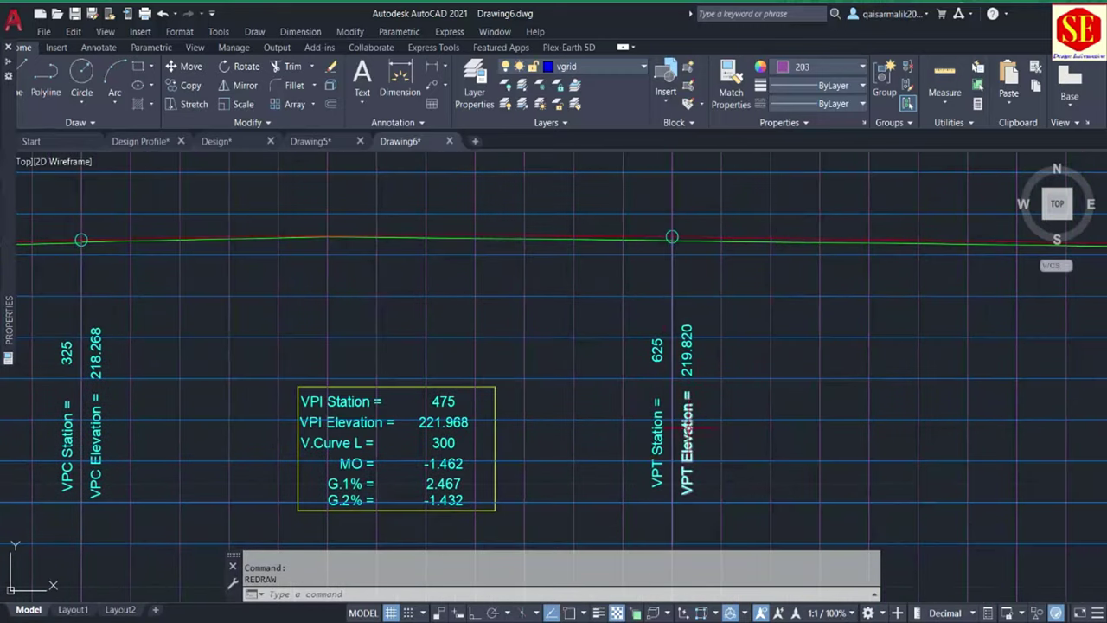
scroll(705, 328, down, 6)
scroll(684, 312, down, 2)
scroll(621, 293, up, 5)
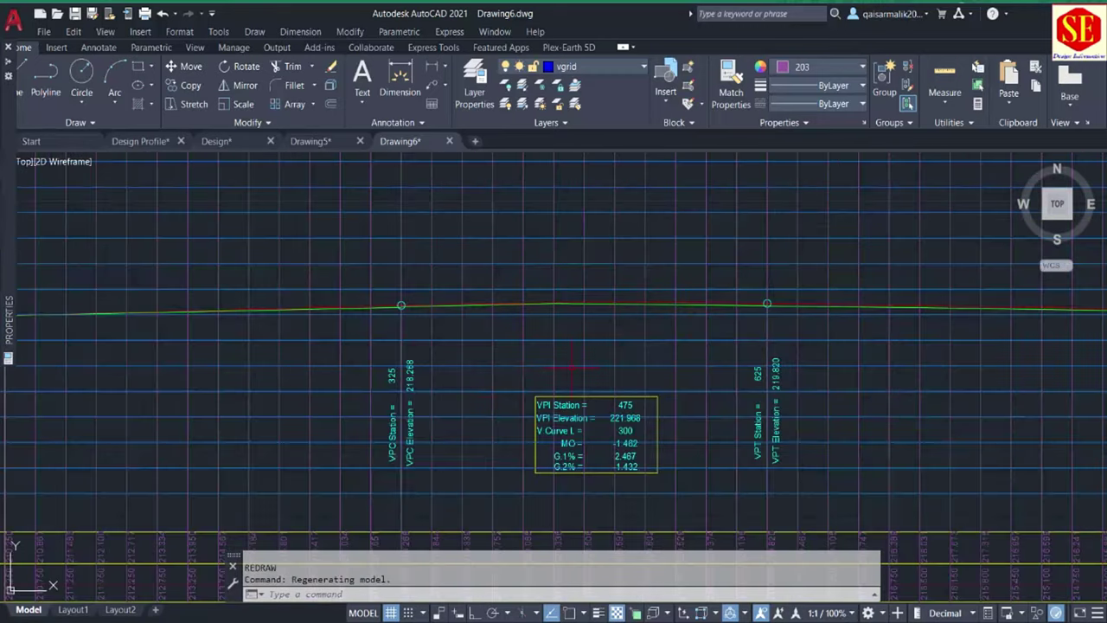
scroll(570, 367, down, 2)
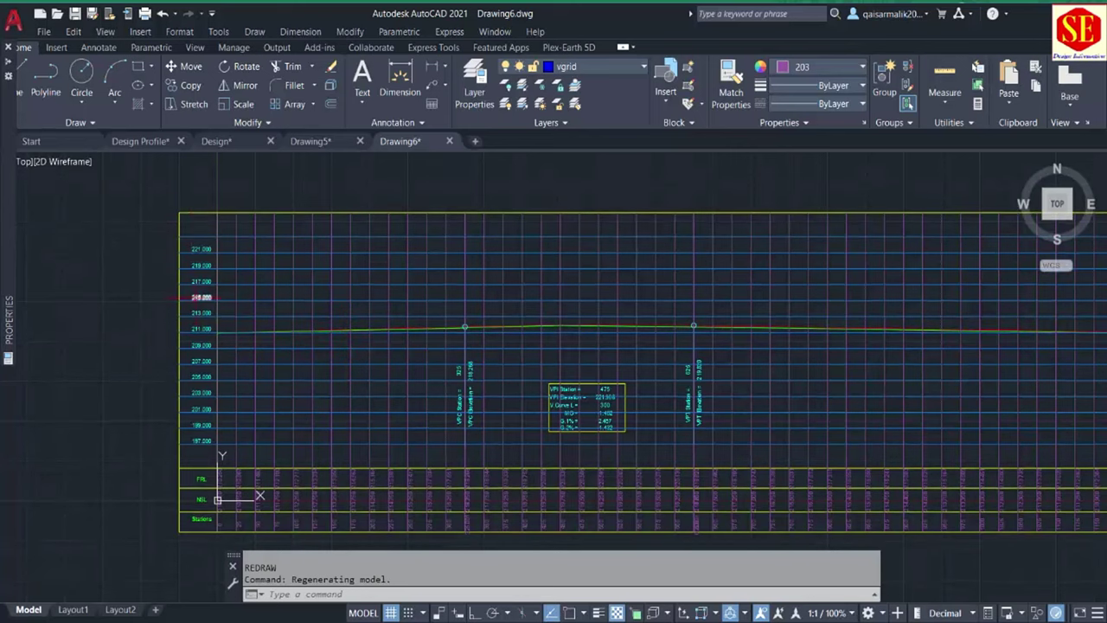
scroll(208, 524, up, 2)
scroll(208, 523, up, 3)
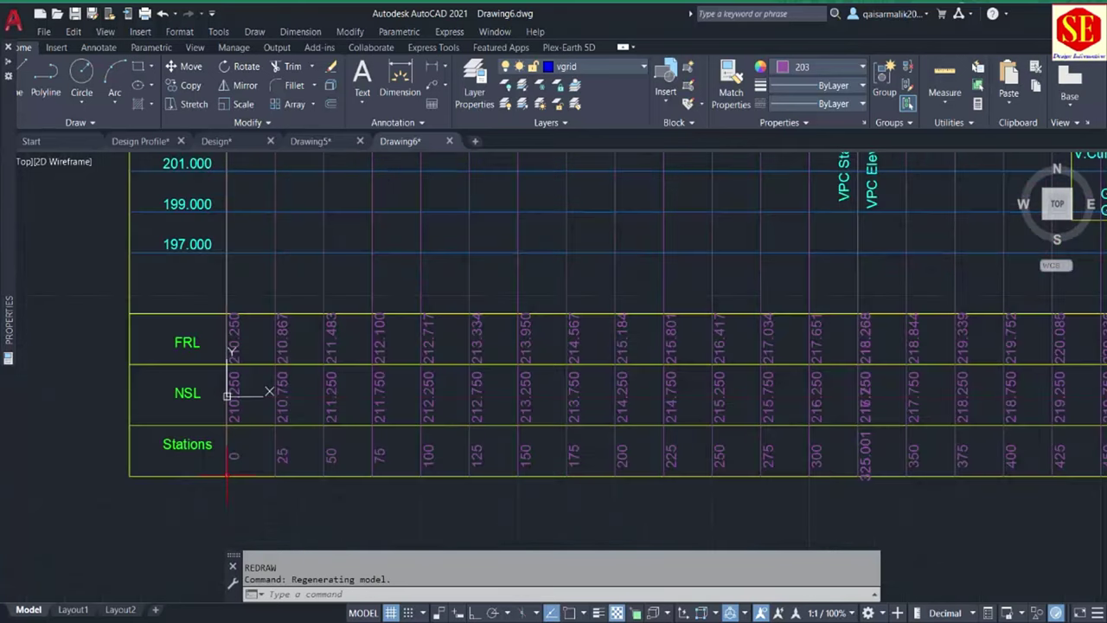
scroll(160, 467, up, 2)
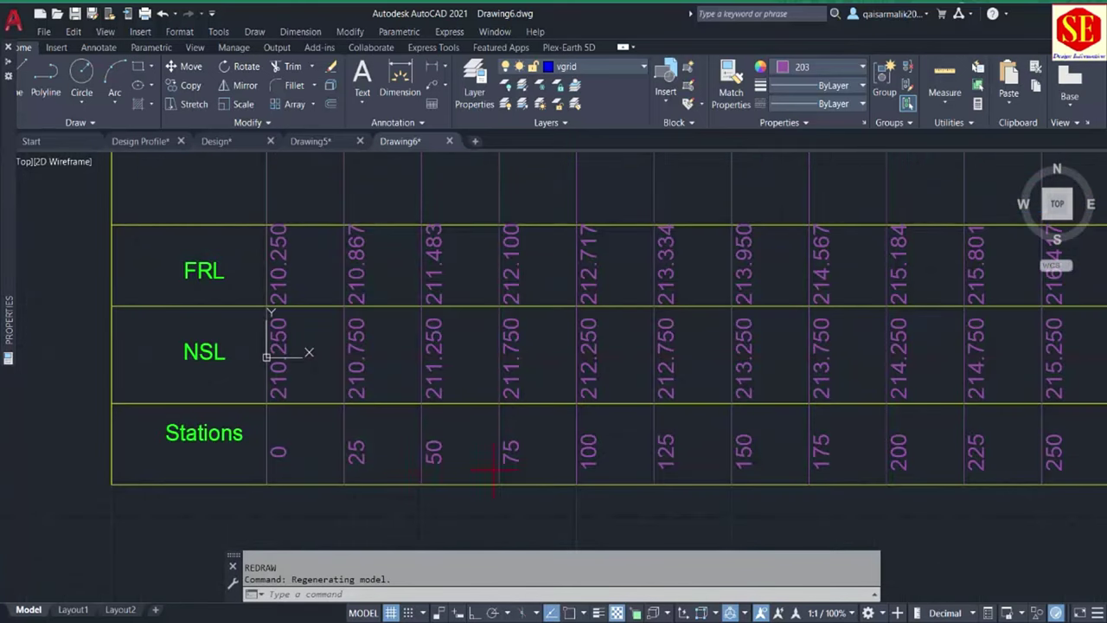
middle_drag(657, 459, 406, 469)
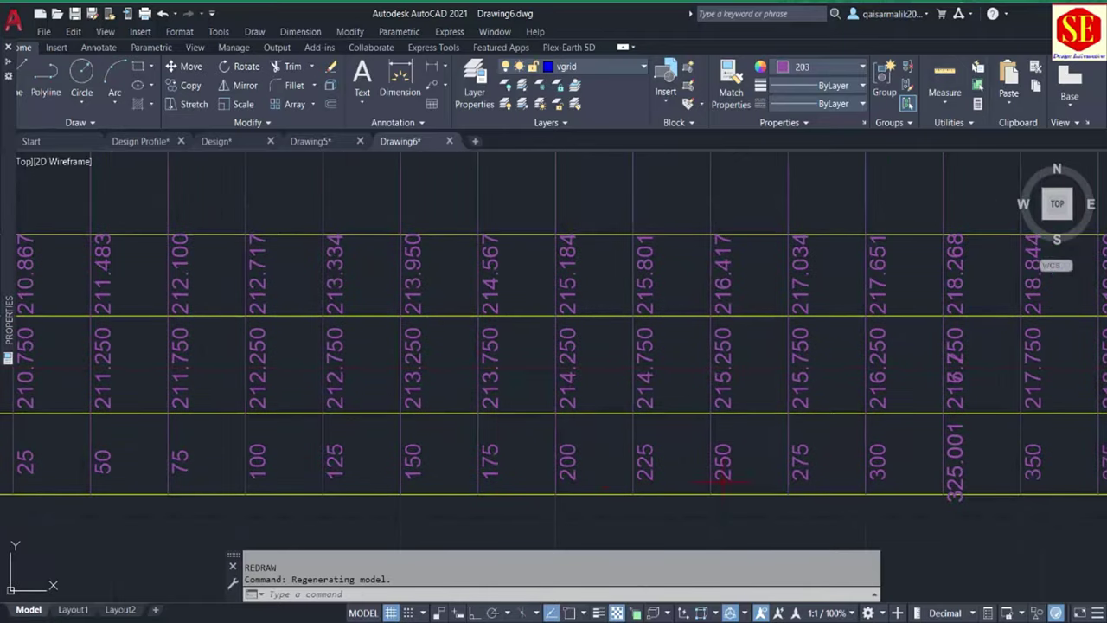
middle_drag(563, 482, 857, 484)
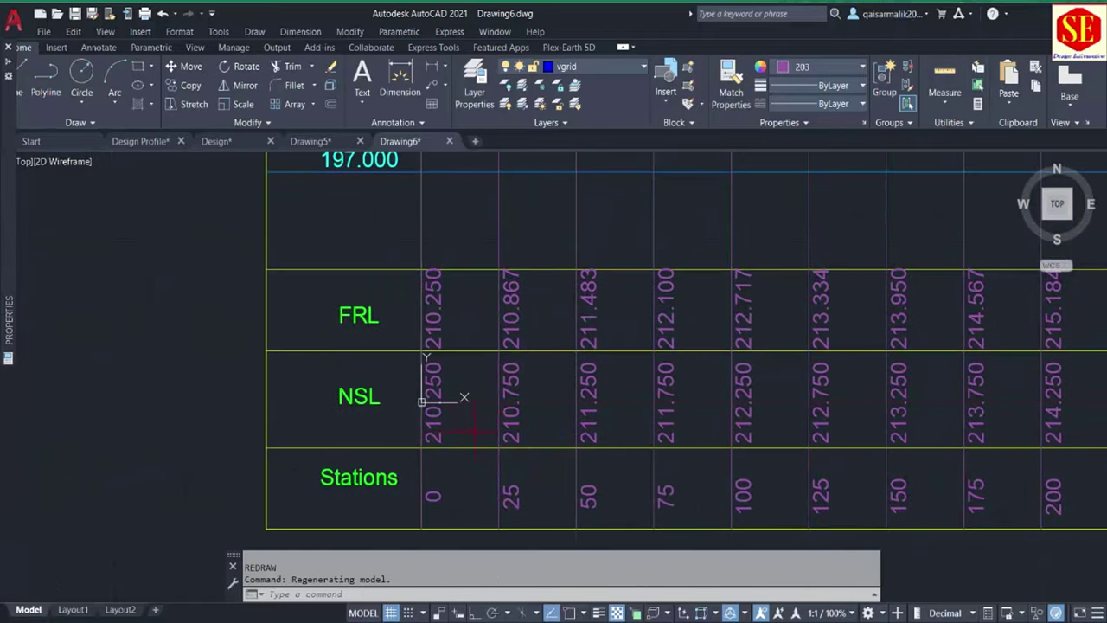
middle_drag(742, 407, 489, 484)
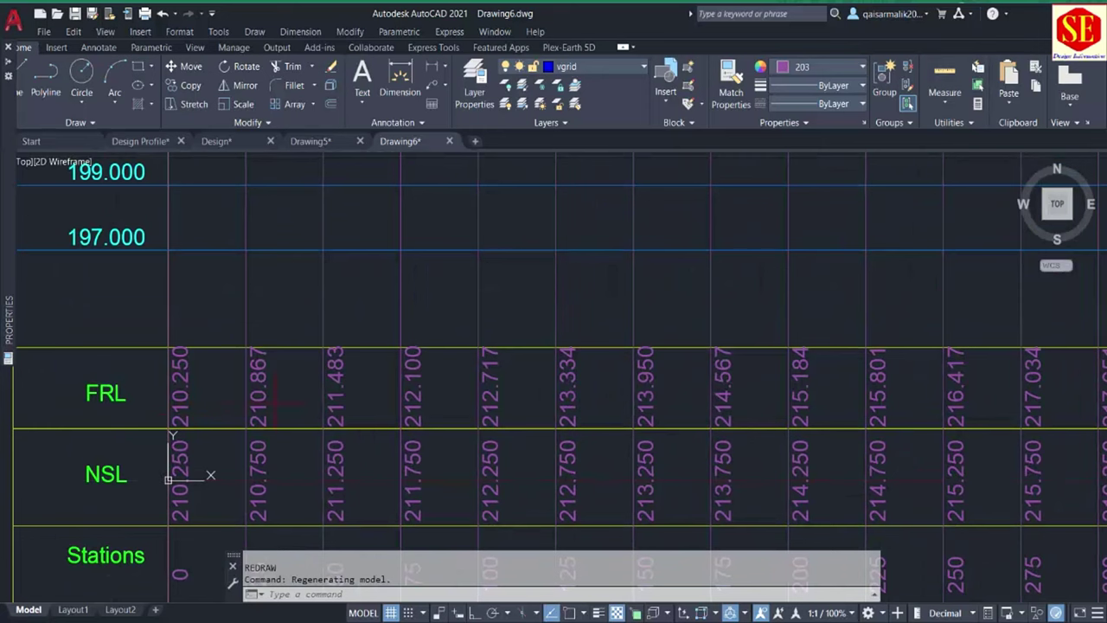
scroll(275, 399, down, 3)
scroll(195, 415, down, 3)
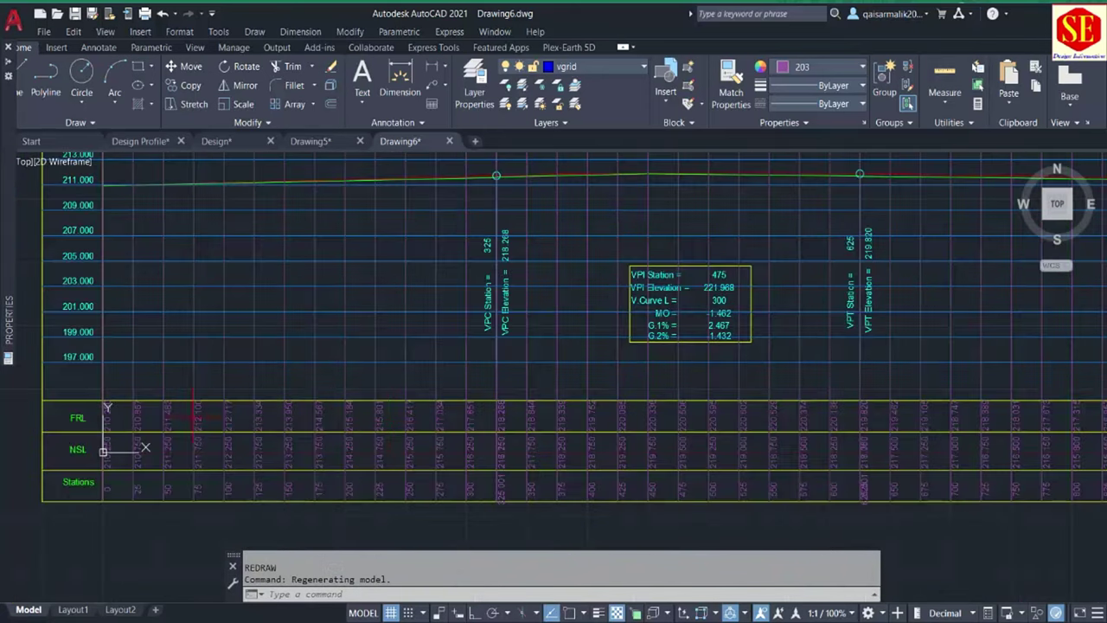
scroll(102, 450, up, 2)
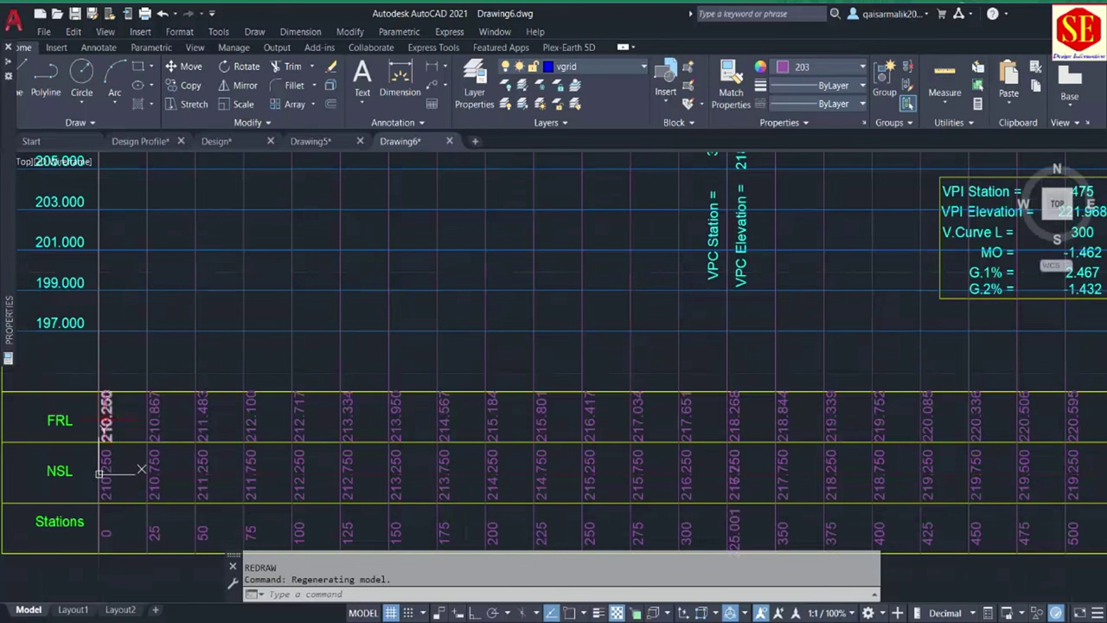
- Color the first eight FRL values (stations 0–175) red, then return to Excel
click(64, 380)
click(467, 444)
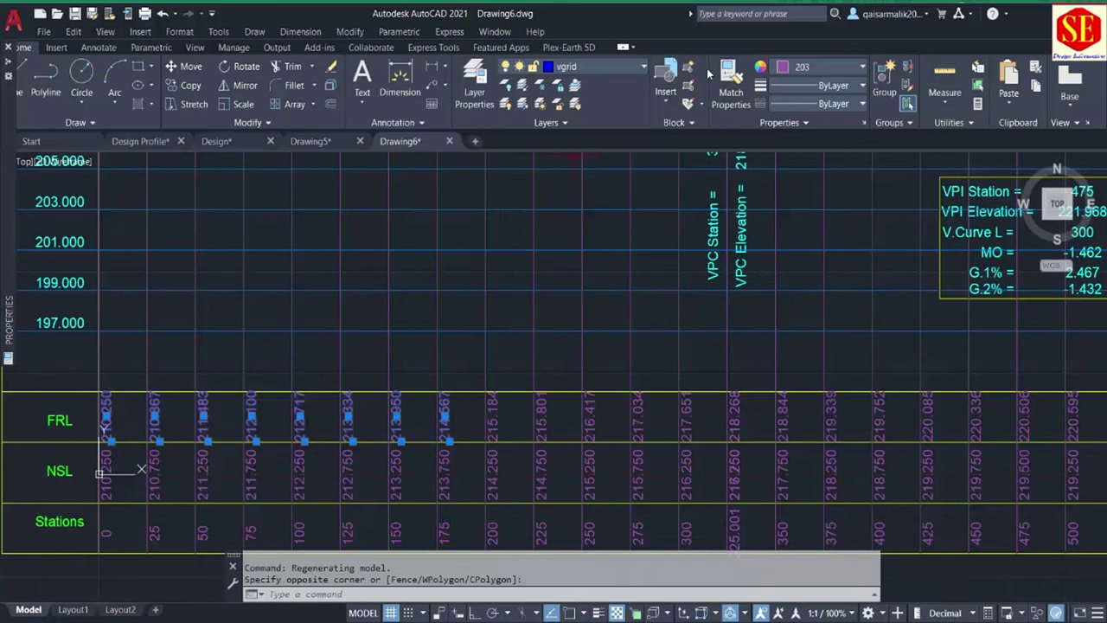
click(615, 69)
click(616, 70)
click(798, 69)
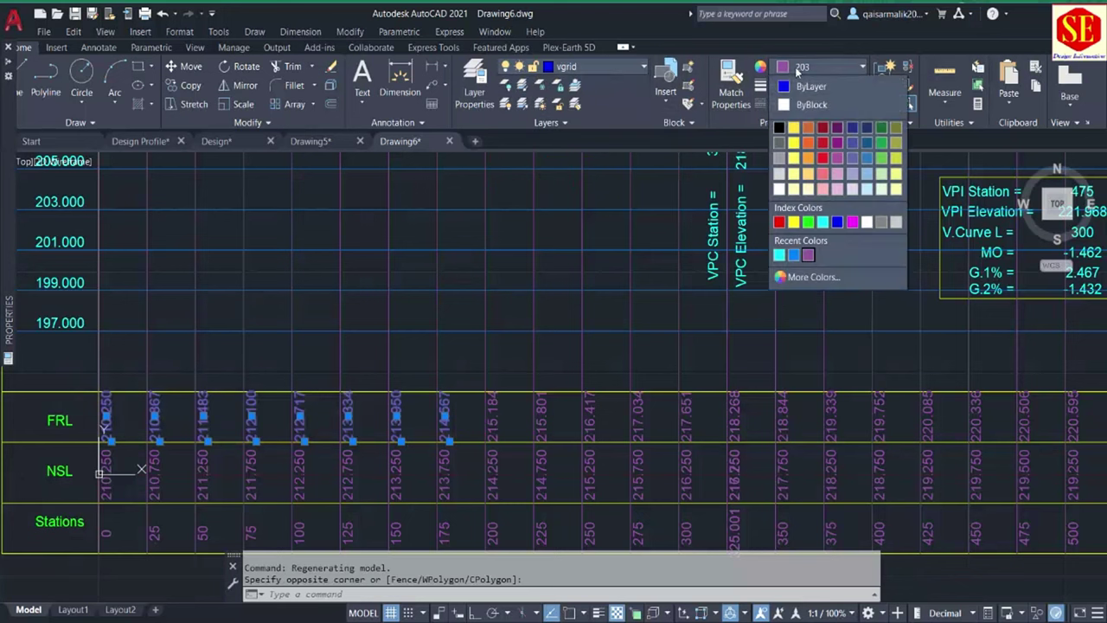
click(779, 222)
scroll(248, 356, down, 1)
key(Escape)
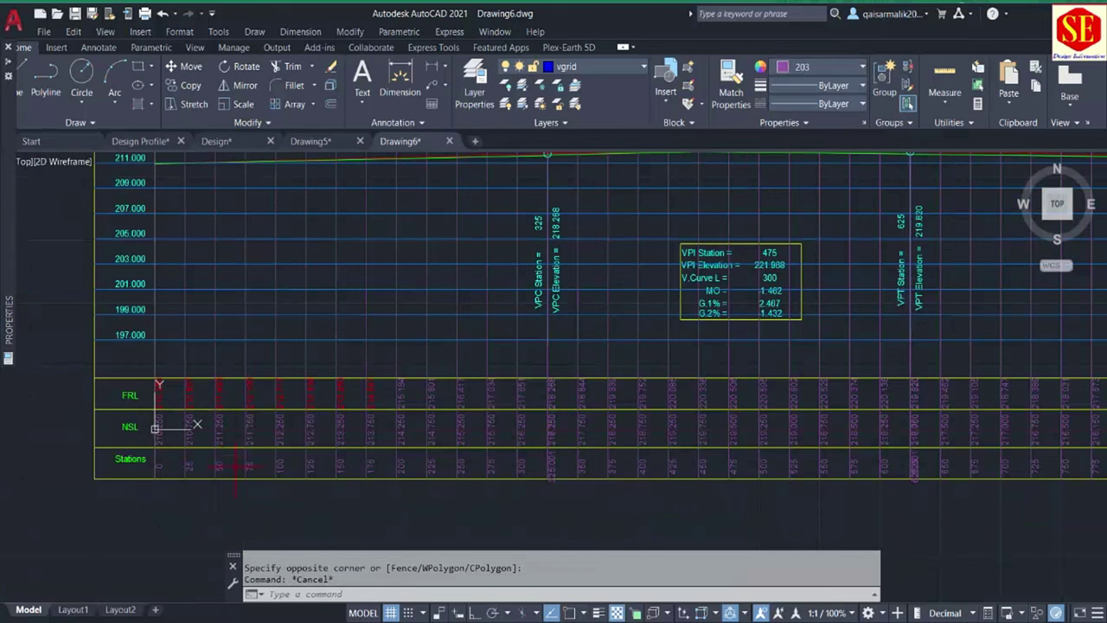
scroll(337, 437, down, 1)
scroll(338, 436, down, 2)
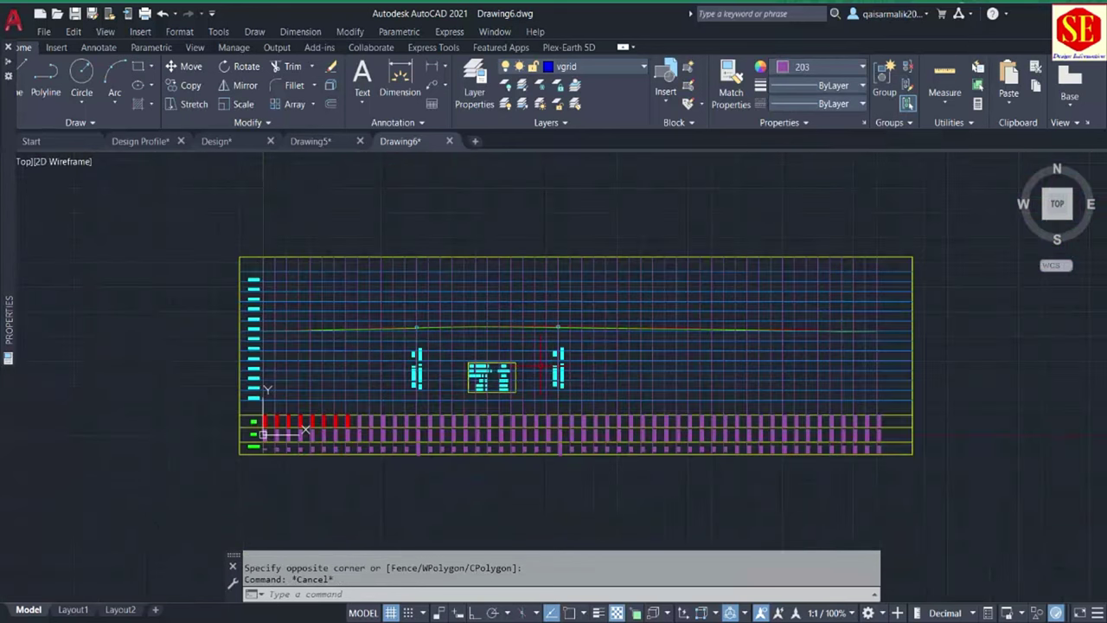
key(alt+Tab)
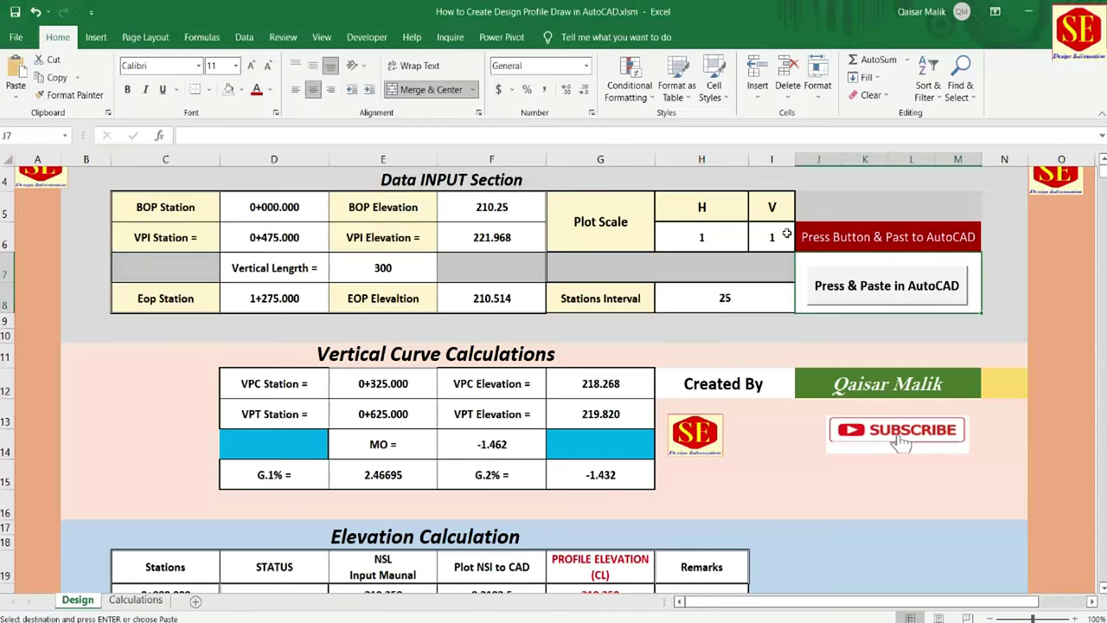
- Set vertical plot scale I6 to 10, copy the drawing commands, and go to Drawing6
click(787, 234)
text(10)
key(Return)
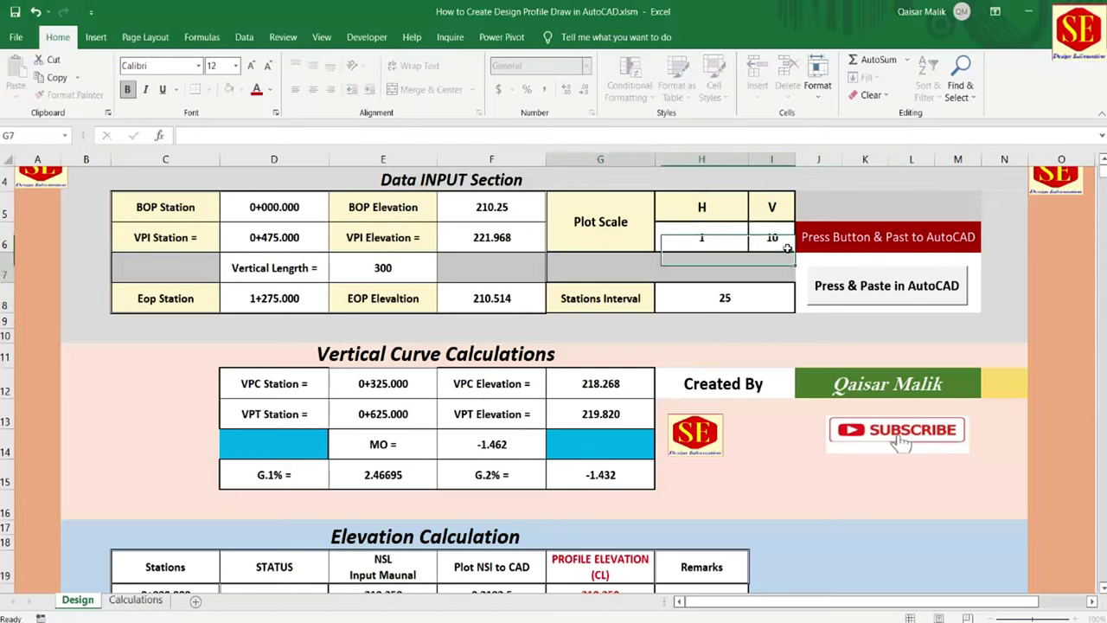
click(900, 293)
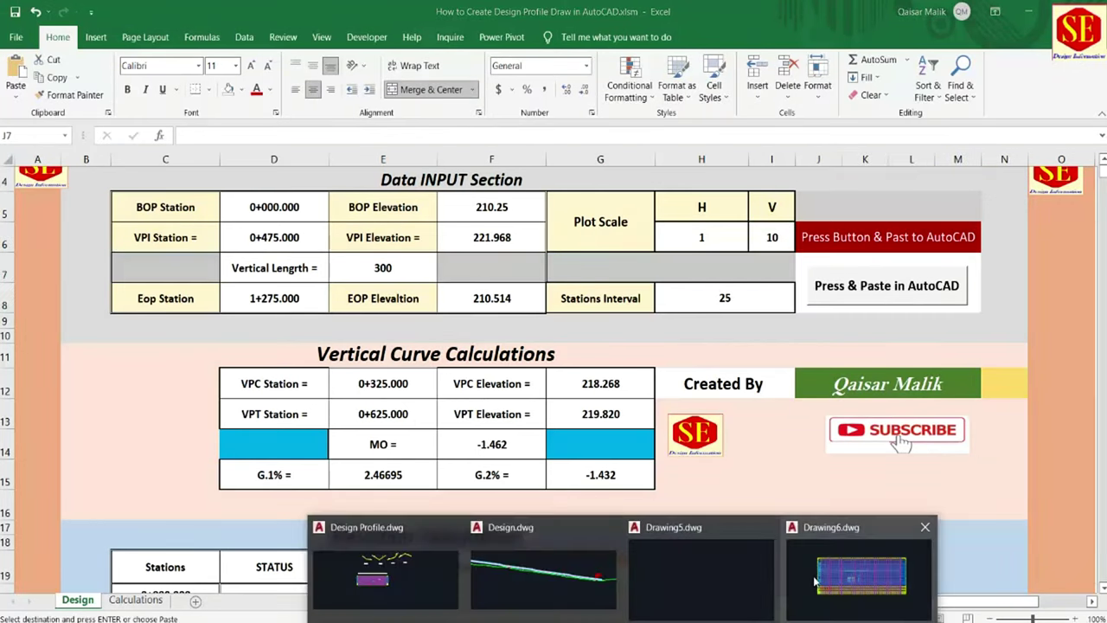
click(817, 581)
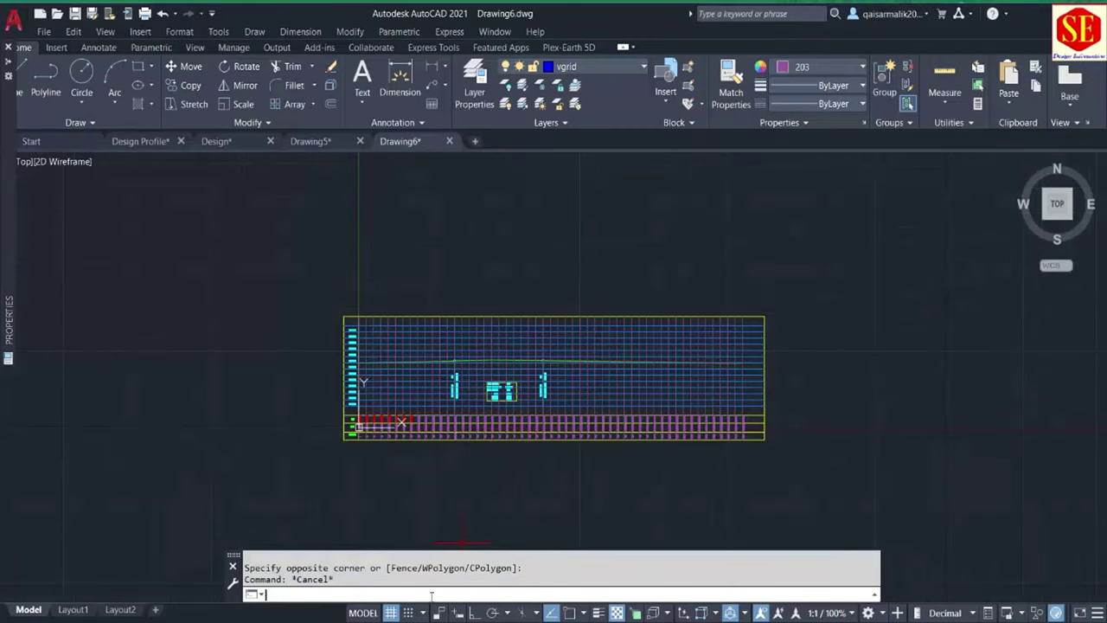
- Paste the copied commands to draw a second profile at vertical scale 10
right_click(432, 594)
click(468, 527)
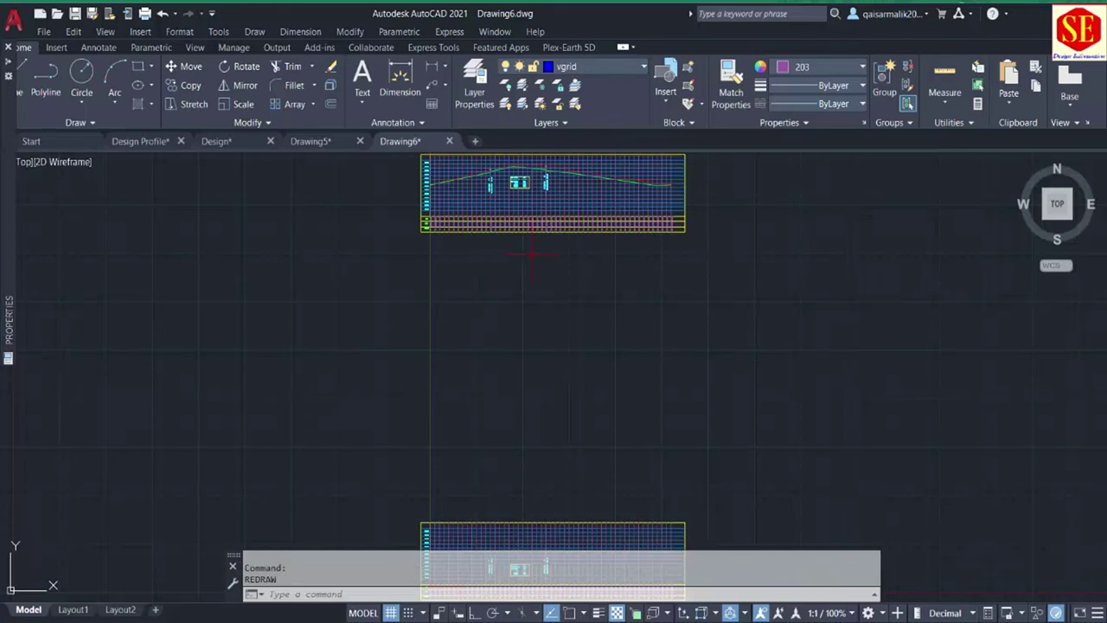
scroll(510, 306, up, 3)
scroll(510, 306, up, 1)
scroll(510, 306, up, 3)
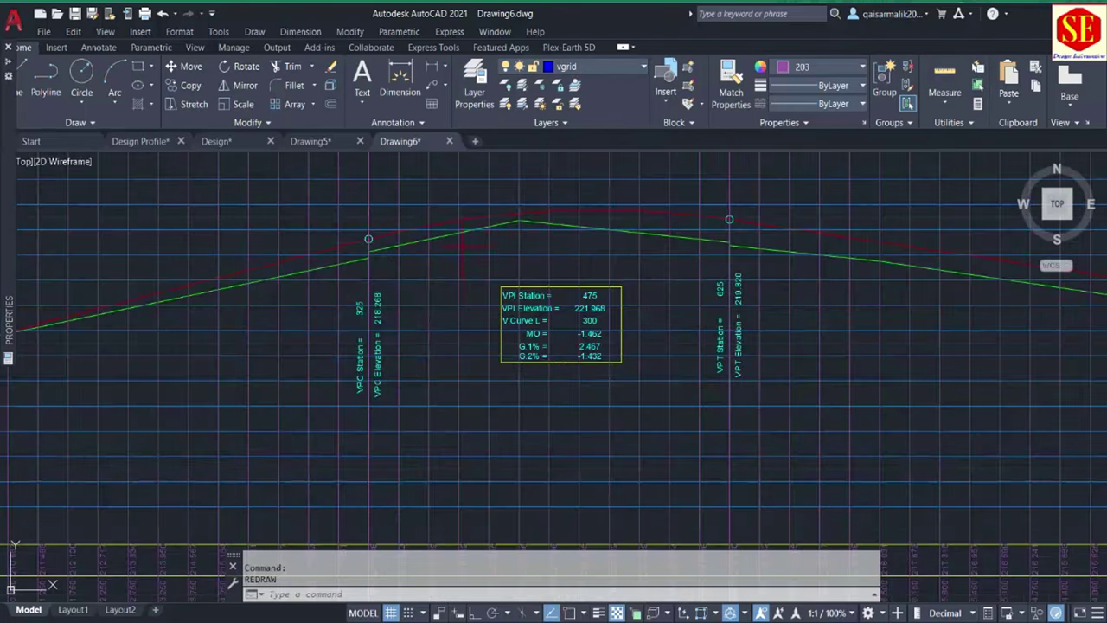
scroll(673, 241, down, 2)
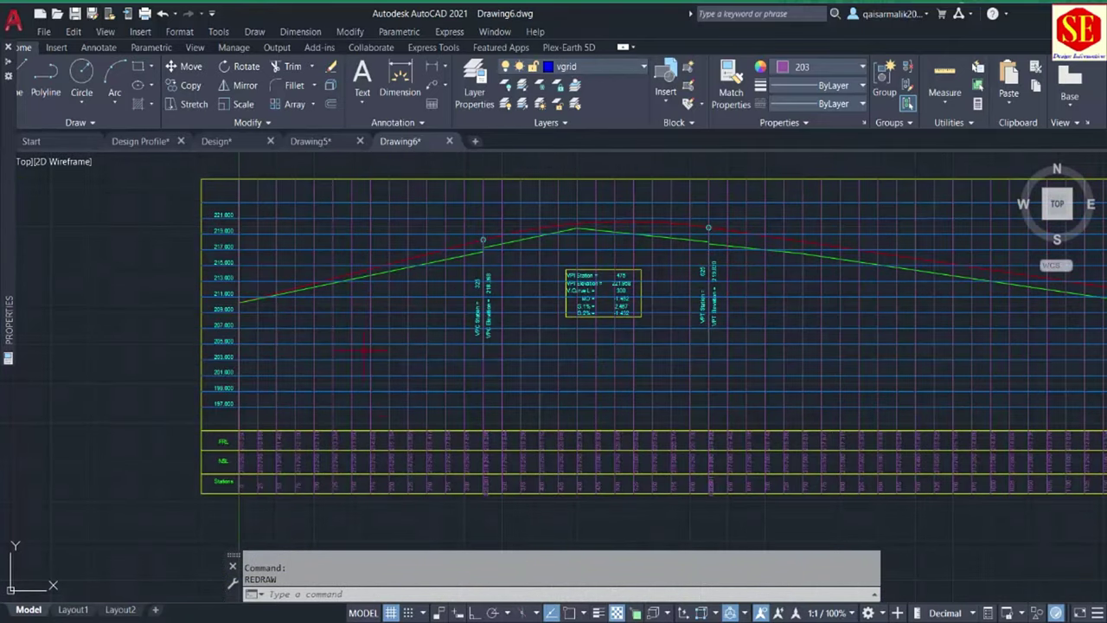
- Pan over the exaggerated profile and its data rows, then bring up the Design drawing
middle_drag(469, 373, 309, 352)
scroll(485, 398, up, 4)
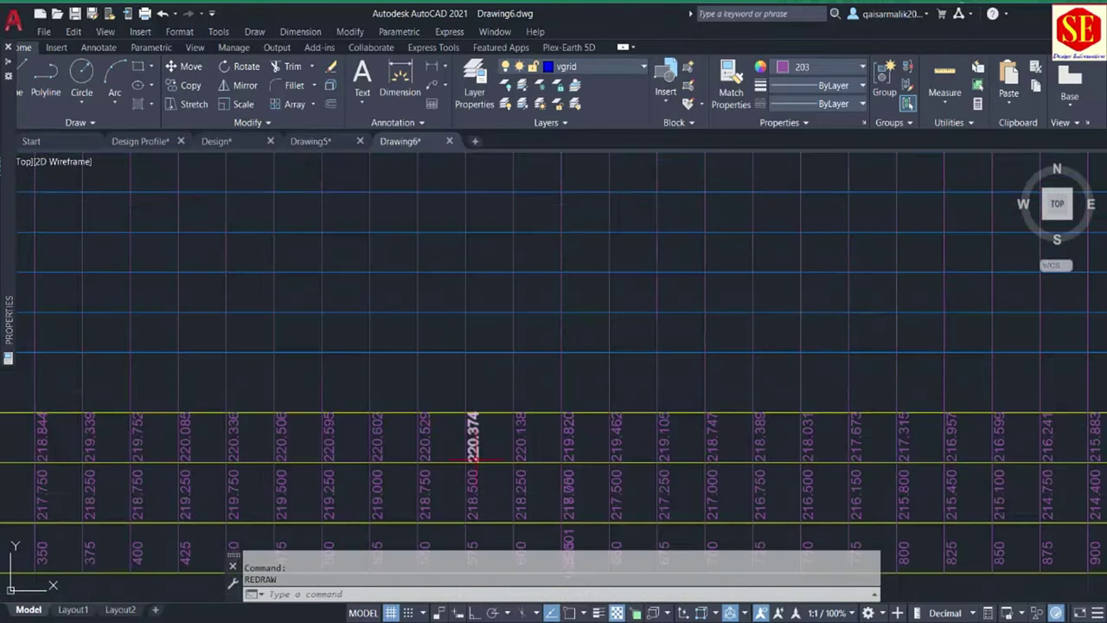
scroll(597, 319, down, 2)
middle_drag(600, 316, 563, 412)
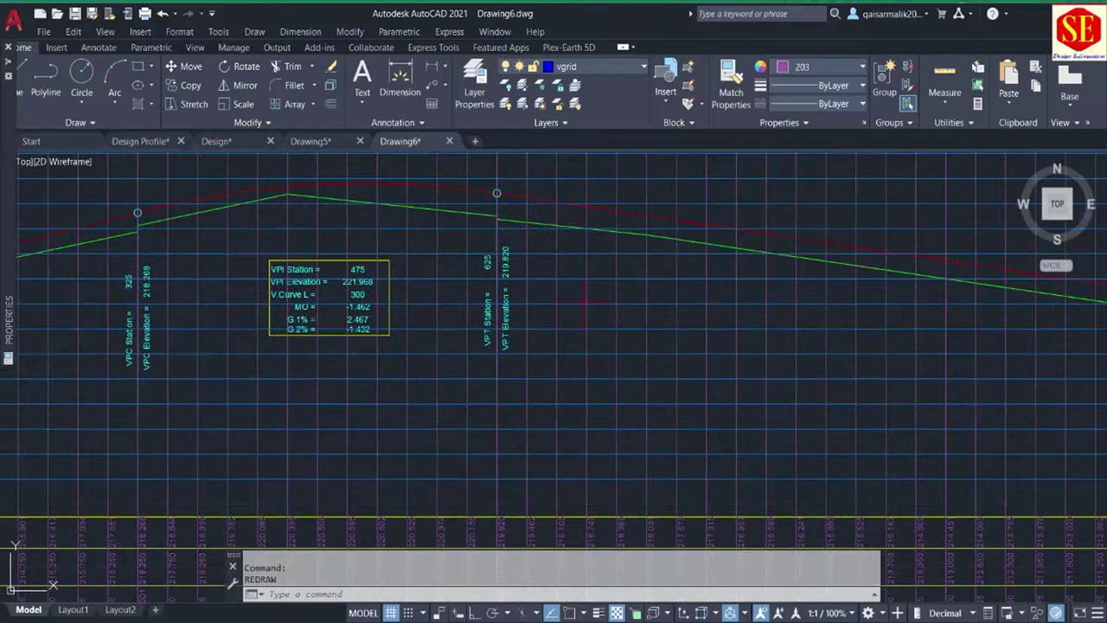
scroll(471, 223, down, 2)
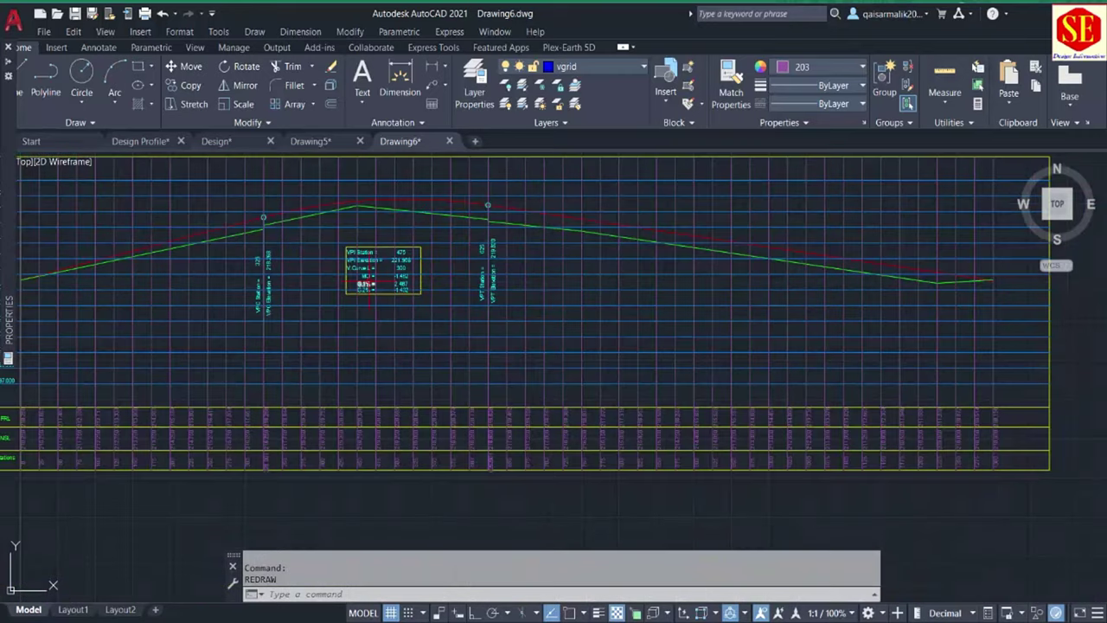
scroll(370, 282, up, 3)
scroll(370, 283, down, 3)
middle_drag(383, 299, 482, 302)
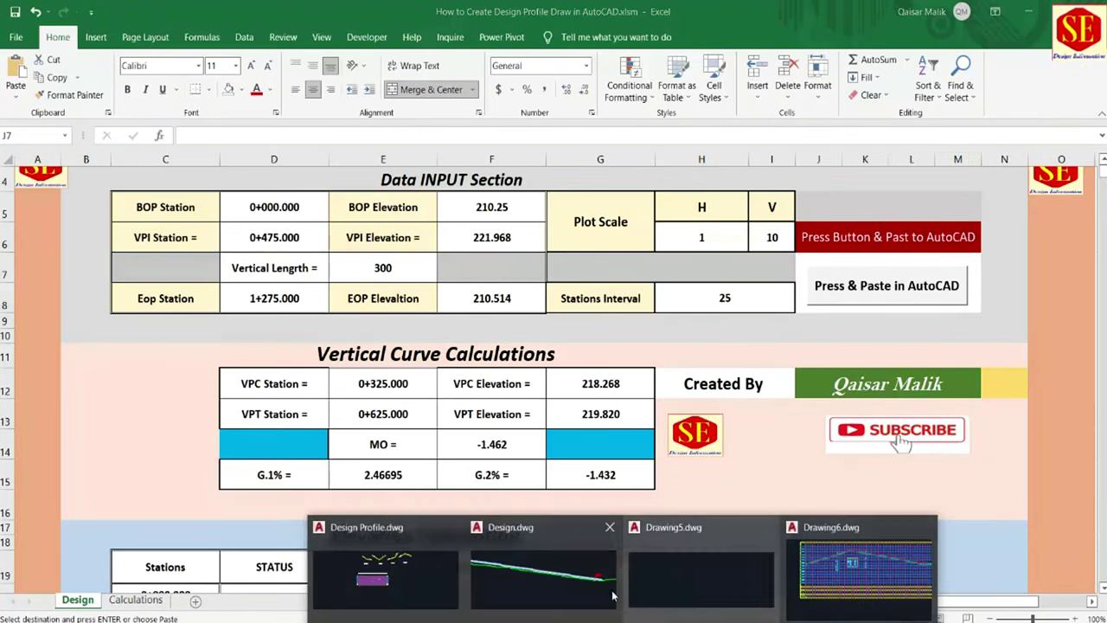
click(588, 588)
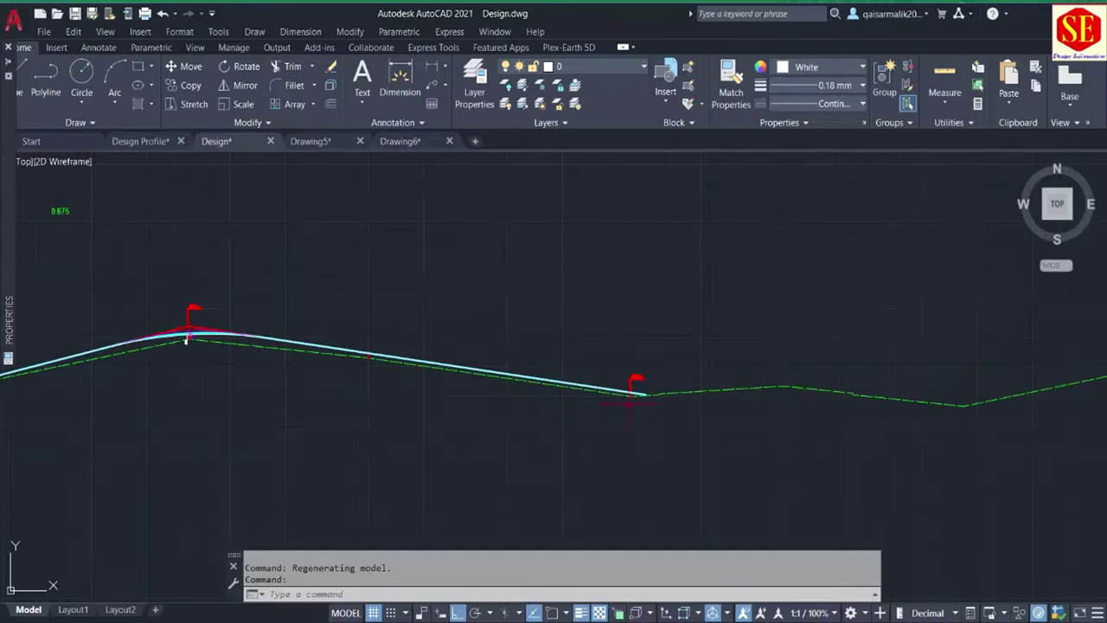
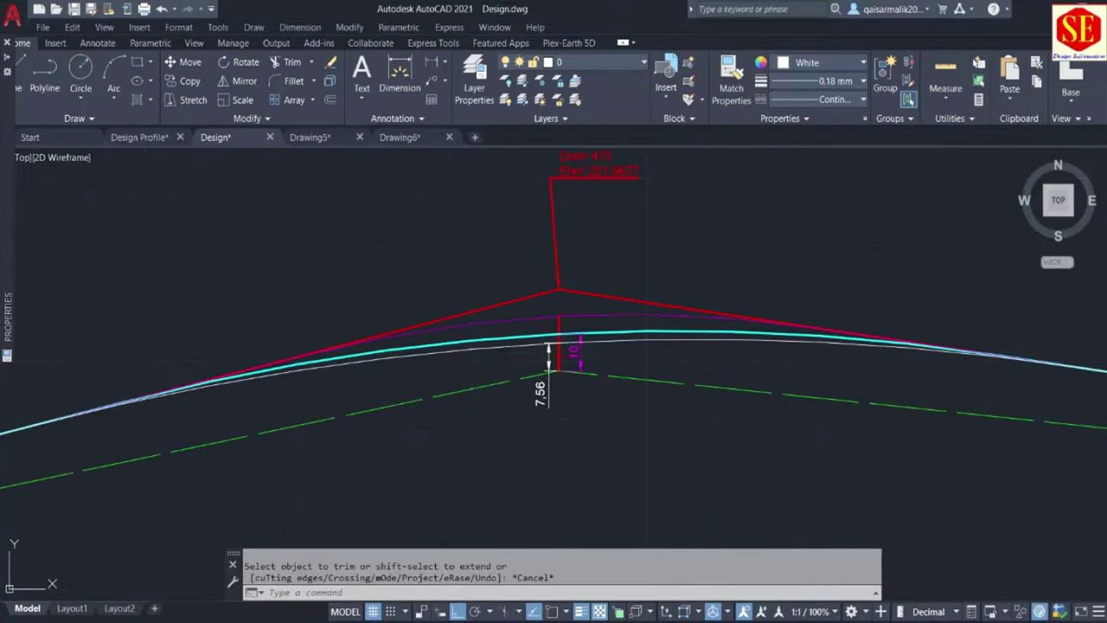
- Zoom and pan the profile to the sag vertex at Dist 1275 and the grade line's end
scroll(524, 346, down, 3)
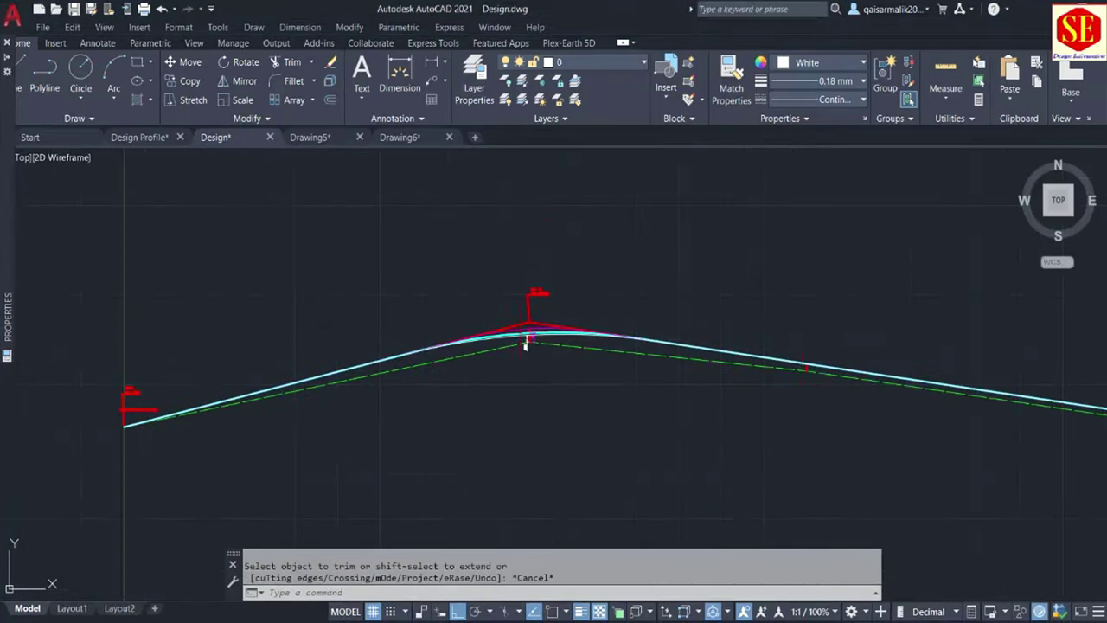
middle_drag(524, 346, 265, 341)
scroll(648, 389, up, 2)
scroll(607, 350, up, 3)
scroll(572, 326, up, 4)
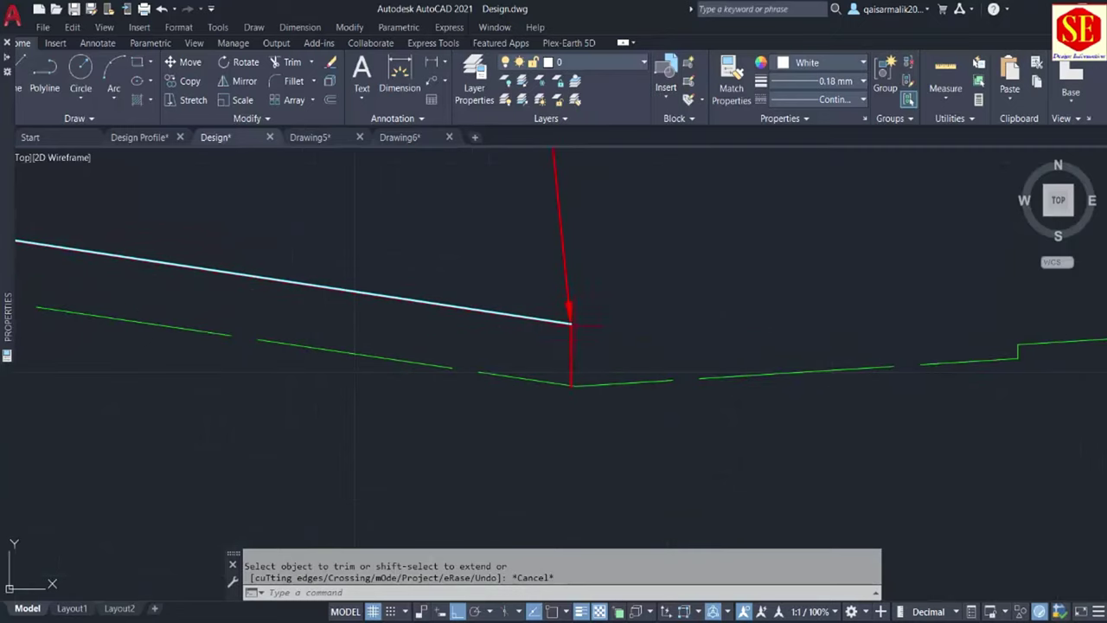
scroll(570, 337, up, 2)
scroll(558, 313, up, 2)
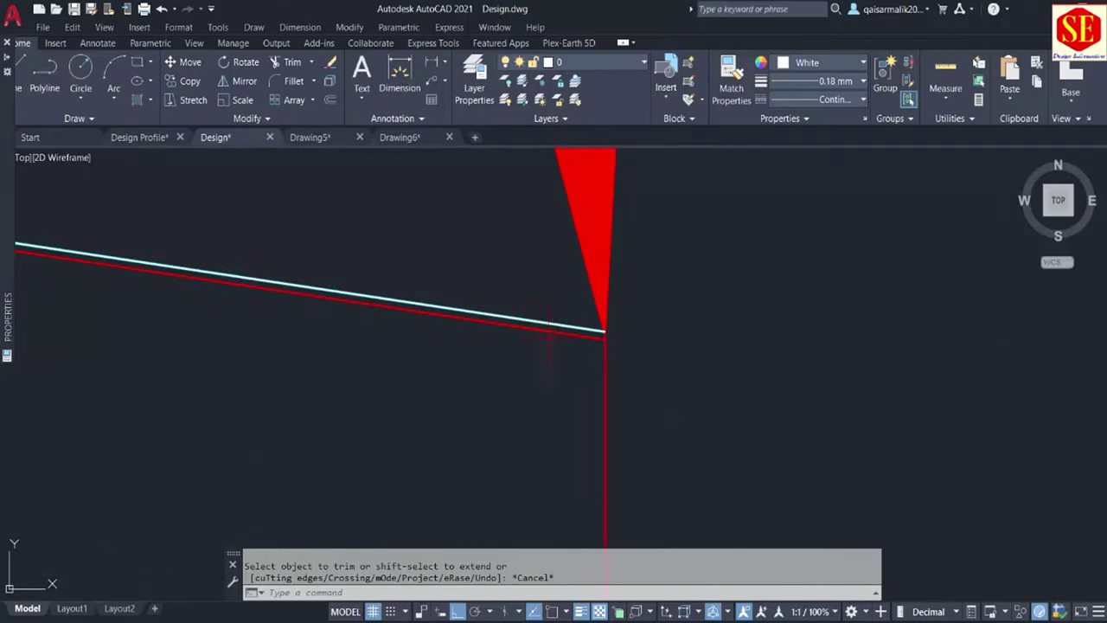
scroll(554, 326, up, 2)
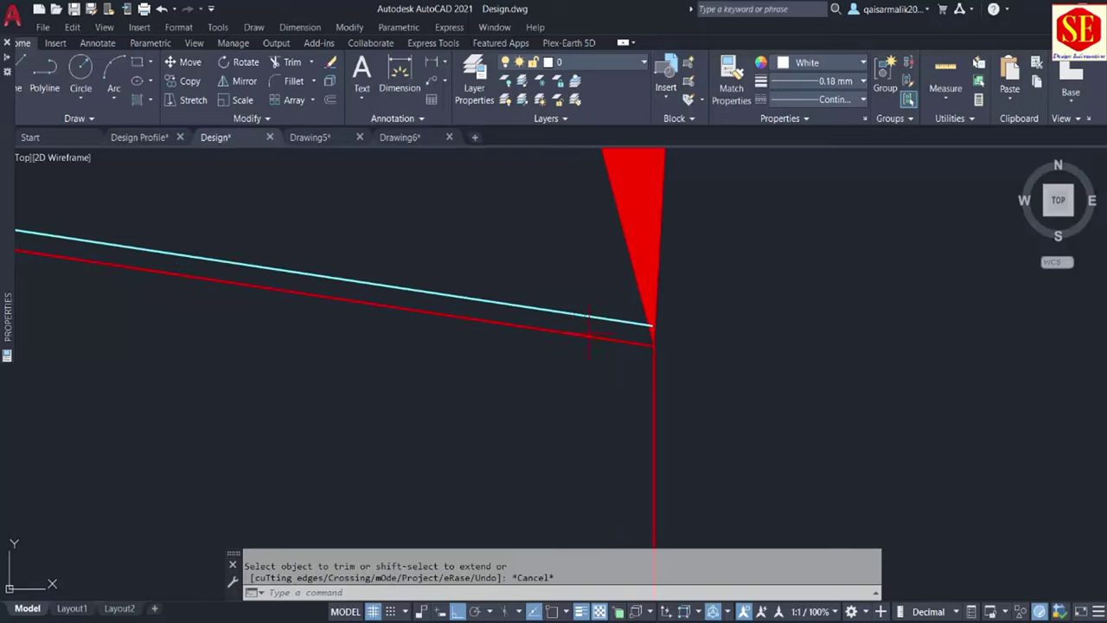
middle_drag(672, 342, 568, 374)
- Start a polyline with PL at the sag vertex after checking the Object Snap settings
text(pl)
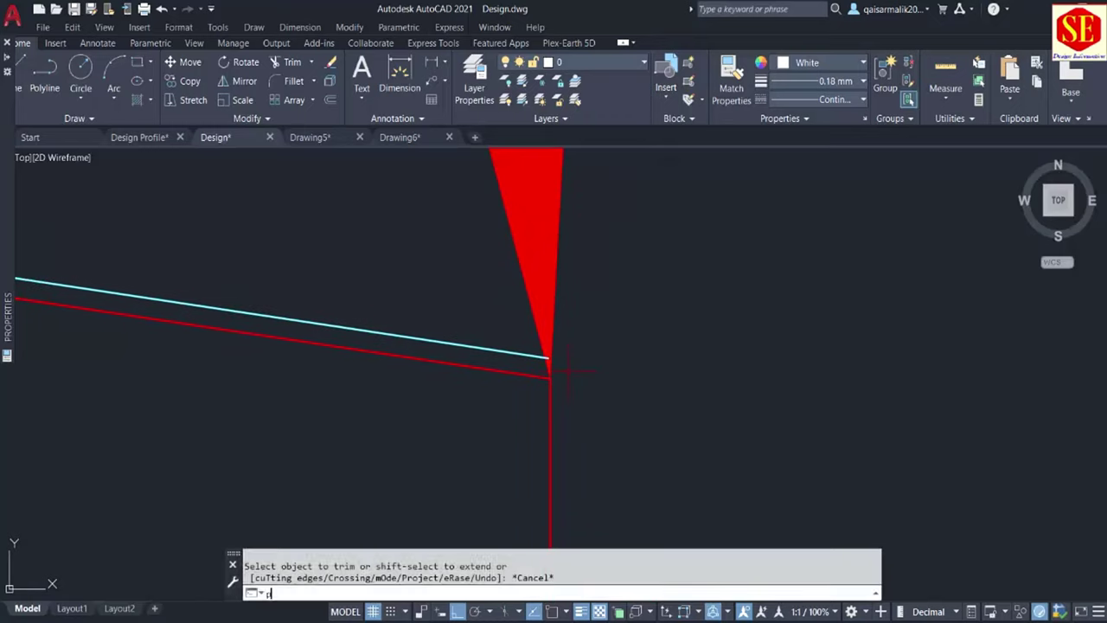
key(Return)
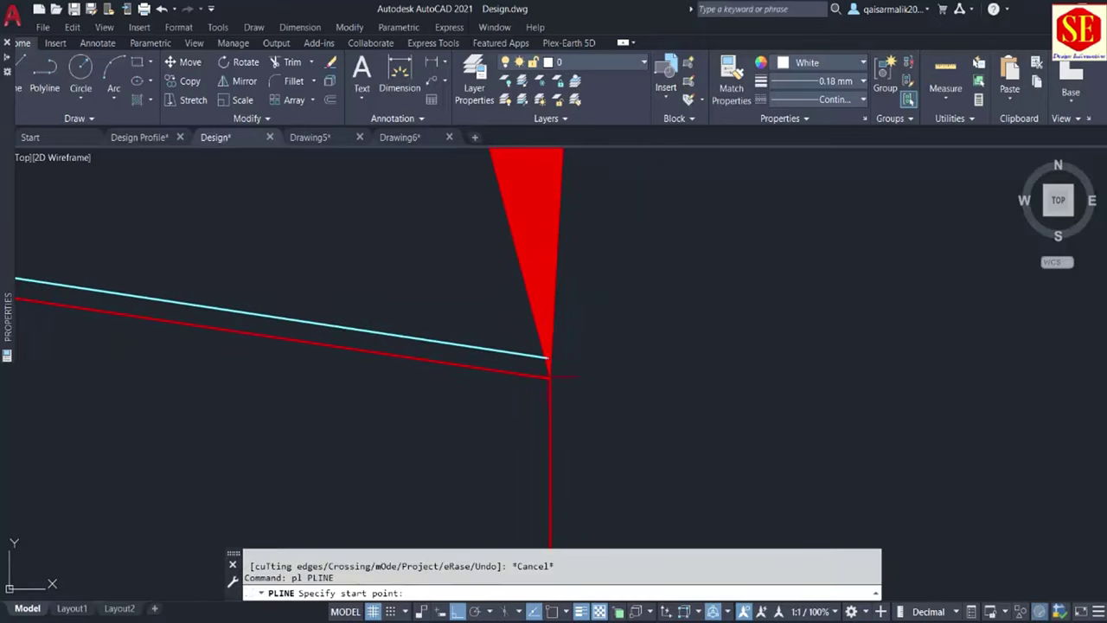
text('os)
key(Return)
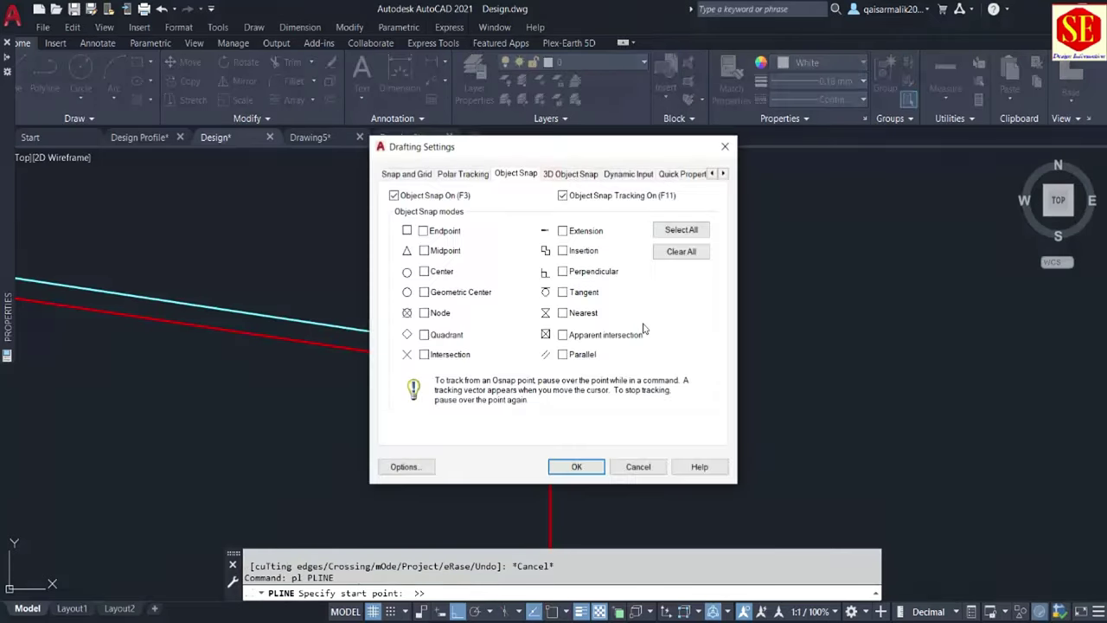
key(Return)
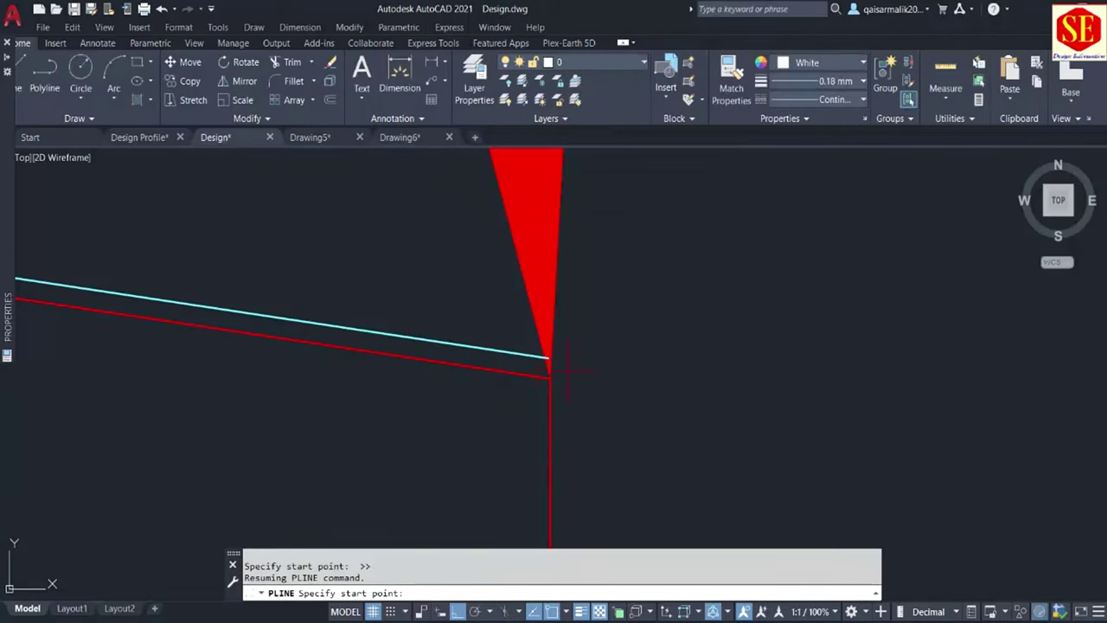
click(550, 378)
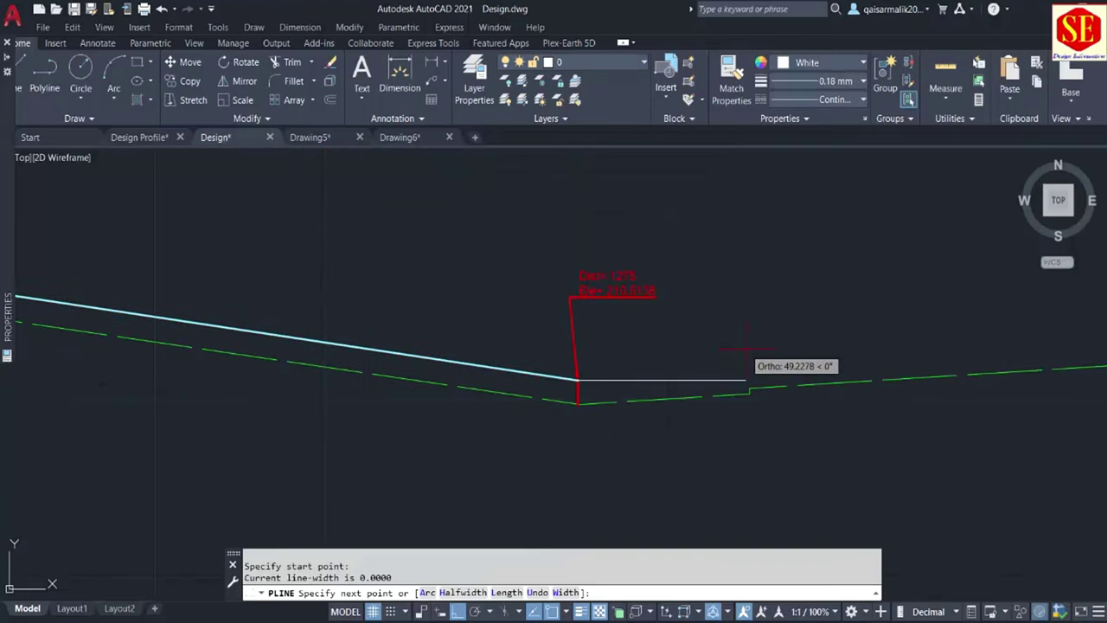
- With Ortho off, run the grade line up to a point above the next ground vertex
key(F8)
scroll(746, 350, down, 3)
middle_drag(1000, 314, 692, 354)
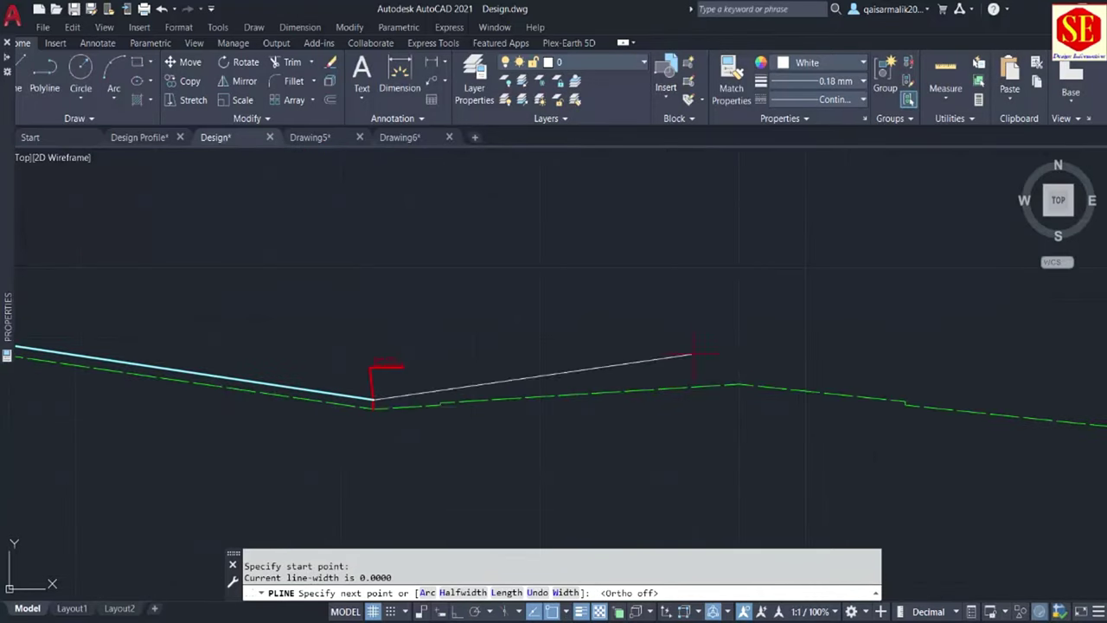
scroll(718, 364, up, 2)
scroll(735, 372, up, 2)
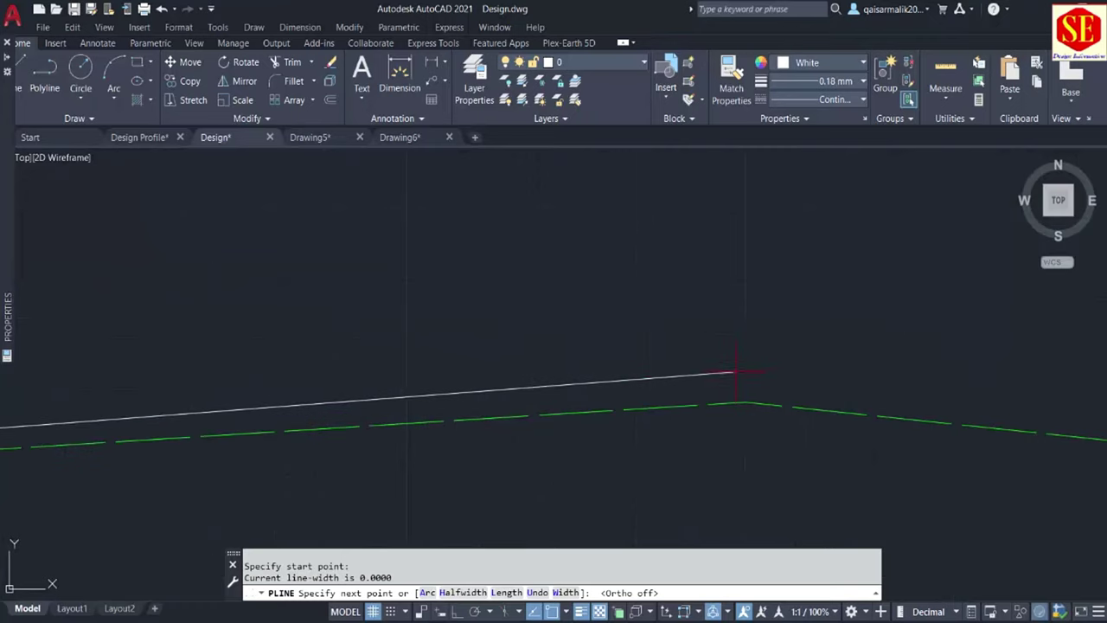
scroll(735, 372, down, 2)
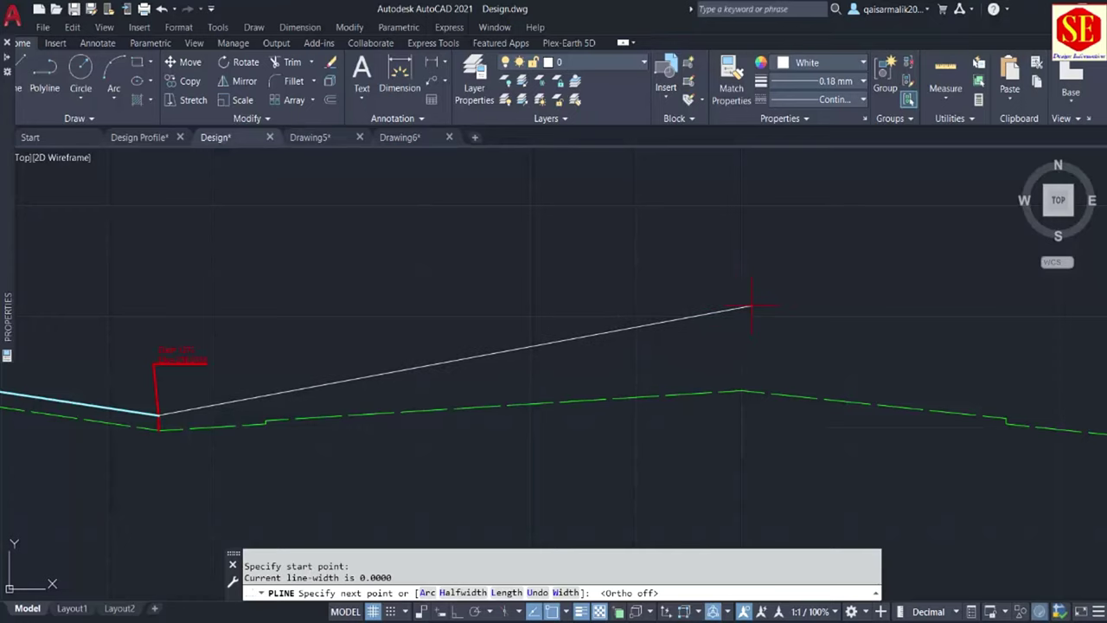
scroll(752, 305, down, 3)
middle_drag(786, 304, 518, 305)
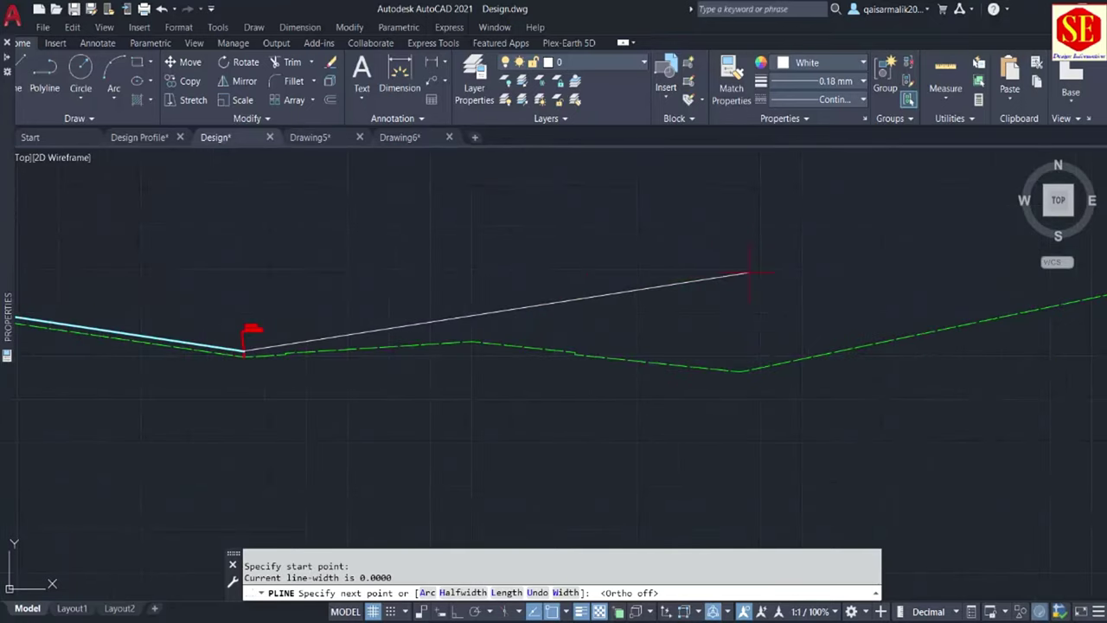
click(749, 274)
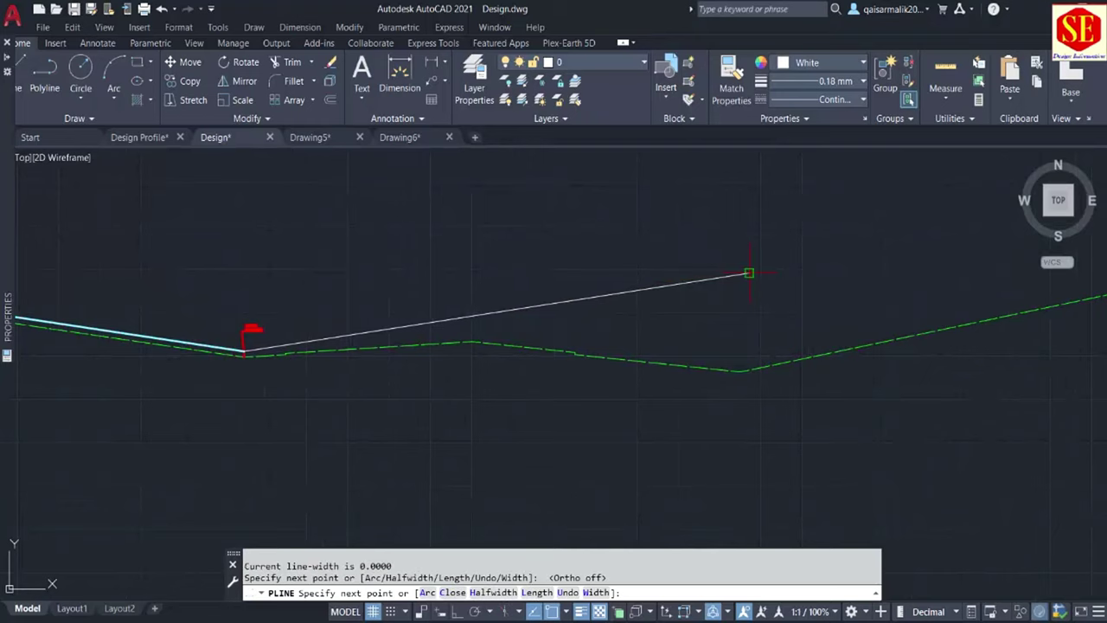
key(Escape)
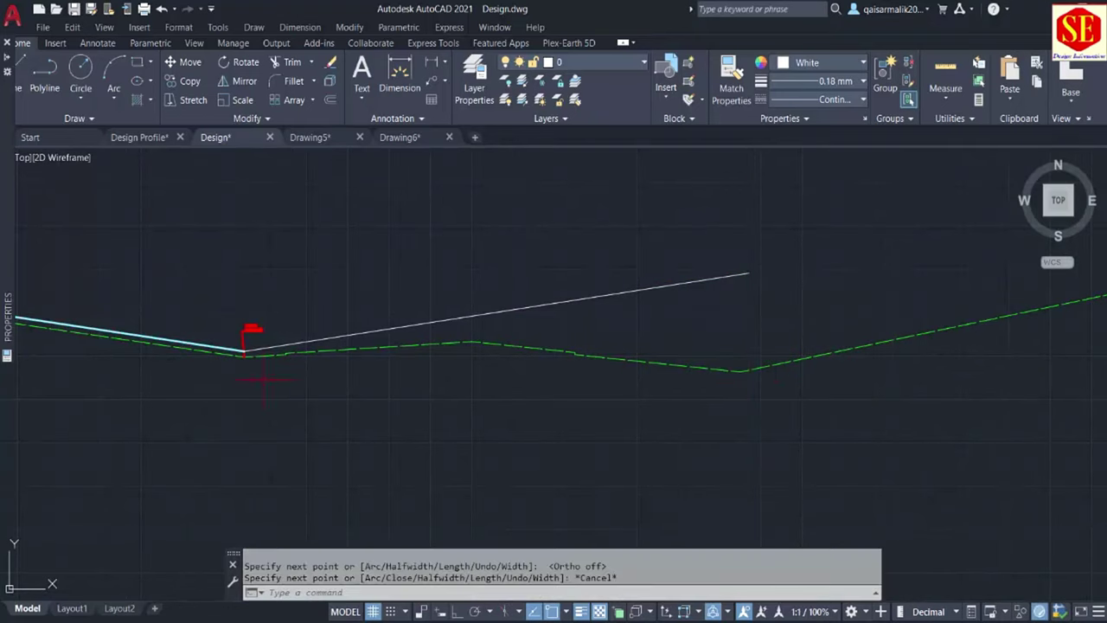
- Begin a vertical line upward from the sag vertex, then cancel it
scroll(233, 362, up, 3)
text(l)
scroll(247, 362, up, 2)
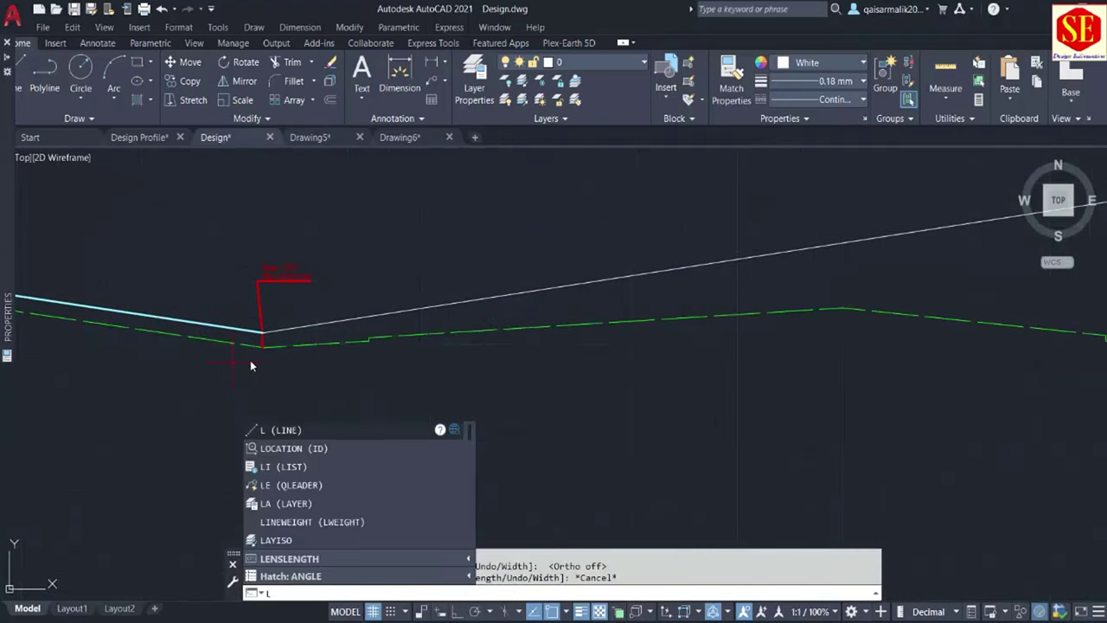
key(Return)
click(262, 347)
middle_drag(262, 247, 257, 371)
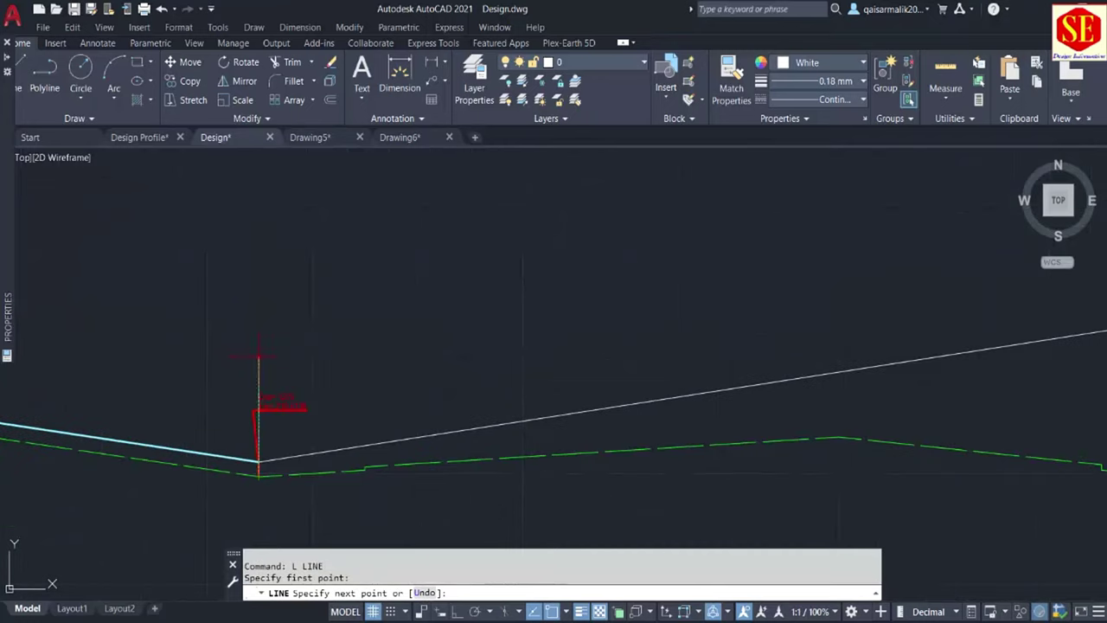
middle_drag(260, 141, 260, 331)
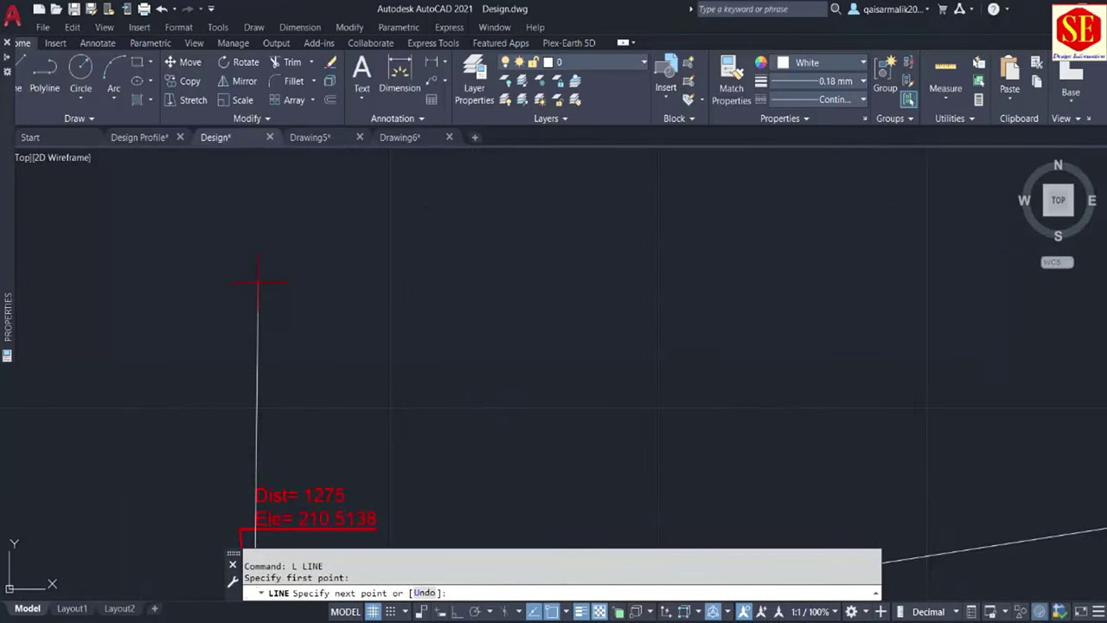
key(F8)
key(Escape)
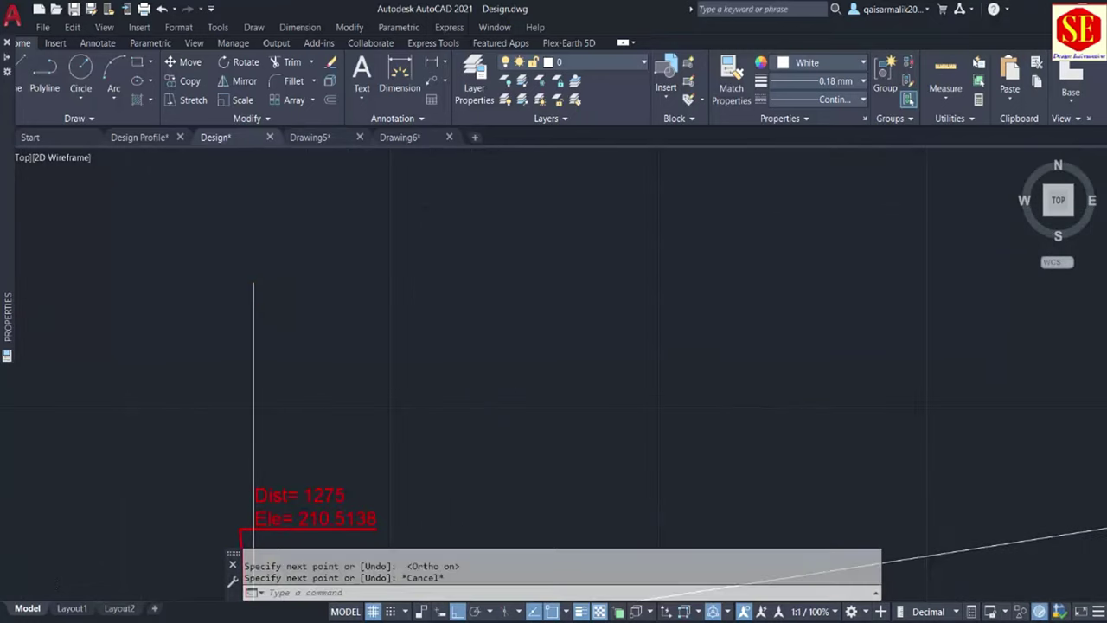
- Use ID on the grade line's right end, reading X 1885.9224, Y 2195.4559
scroll(339, 362, down, 2)
middle_drag(684, 358, 717, 353)
scroll(795, 364, down, 2)
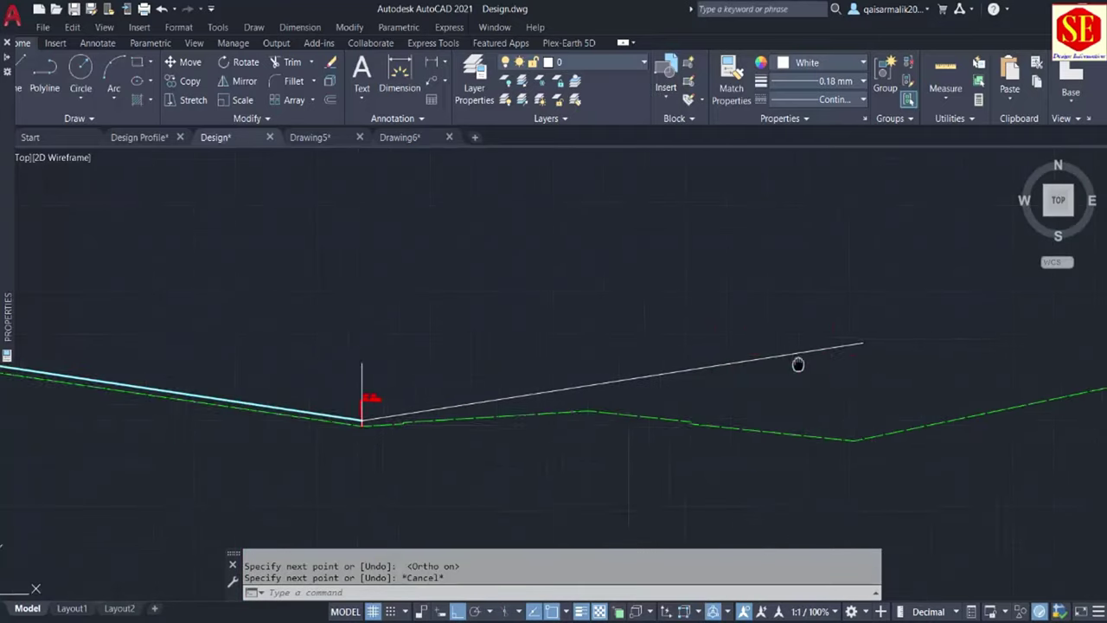
scroll(702, 378, up, 4)
text(ID)
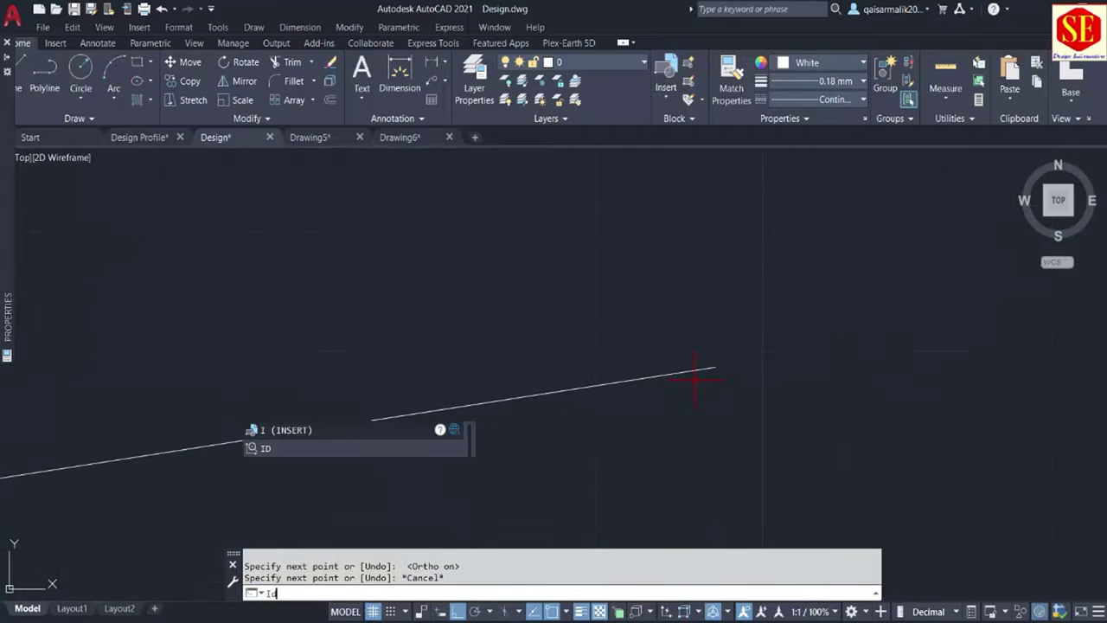
key(Return)
click(714, 368)
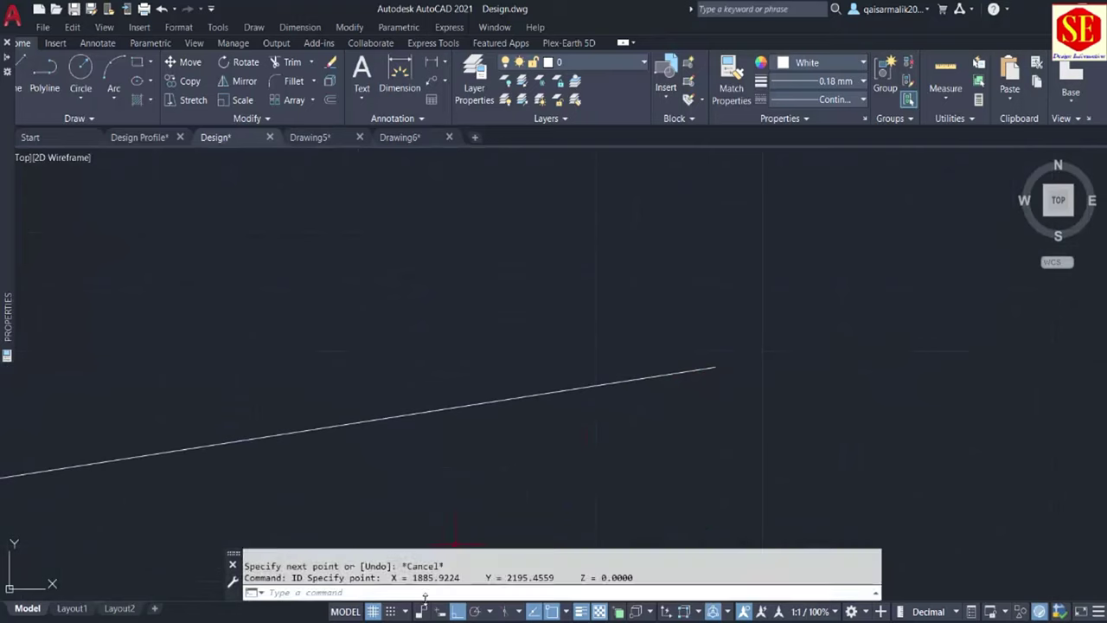
scroll(327, 413, down, 1)
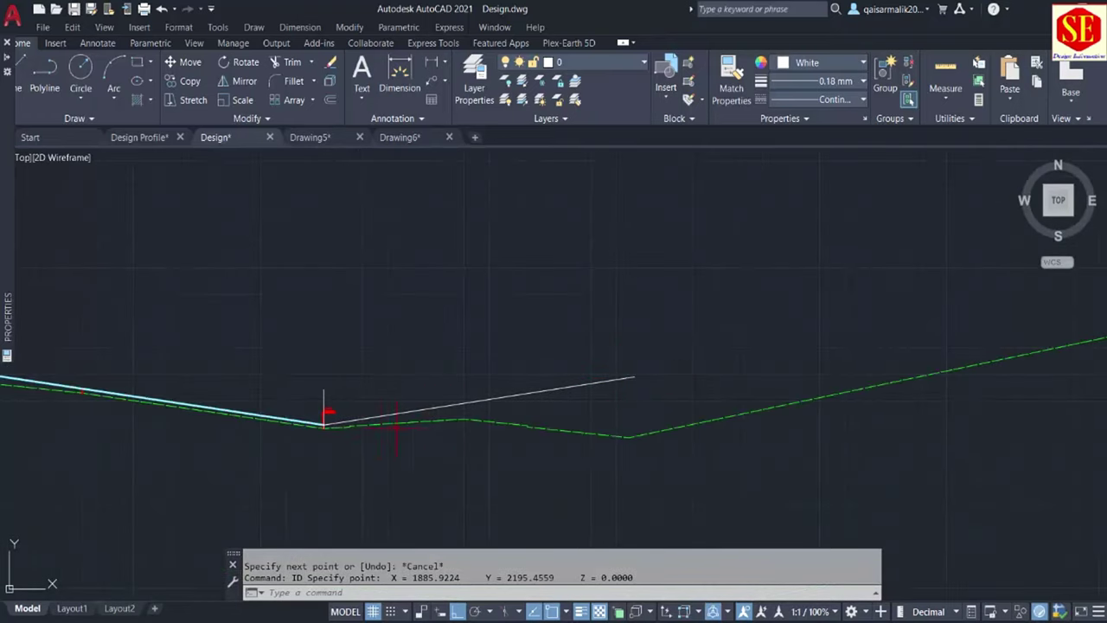
scroll(381, 454, up, 2)
scroll(379, 457, up, 2)
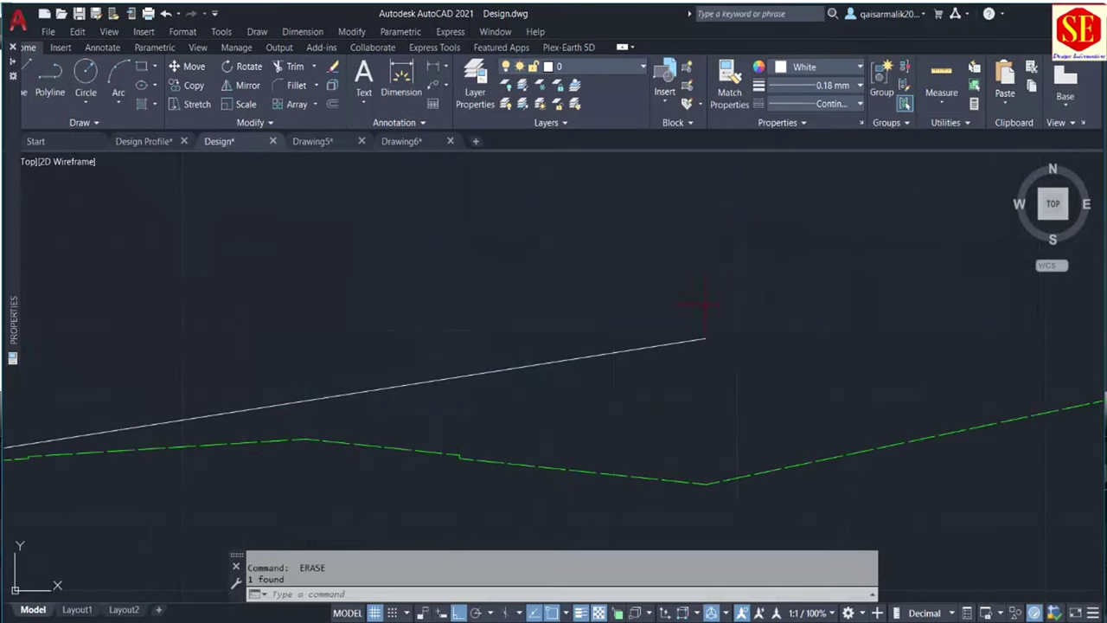
scroll(717, 345, up, 2)
- Label the grade line's right end as Dist= 1874.44, Ele= 219.376, removing an extra decimal point
text(cd)
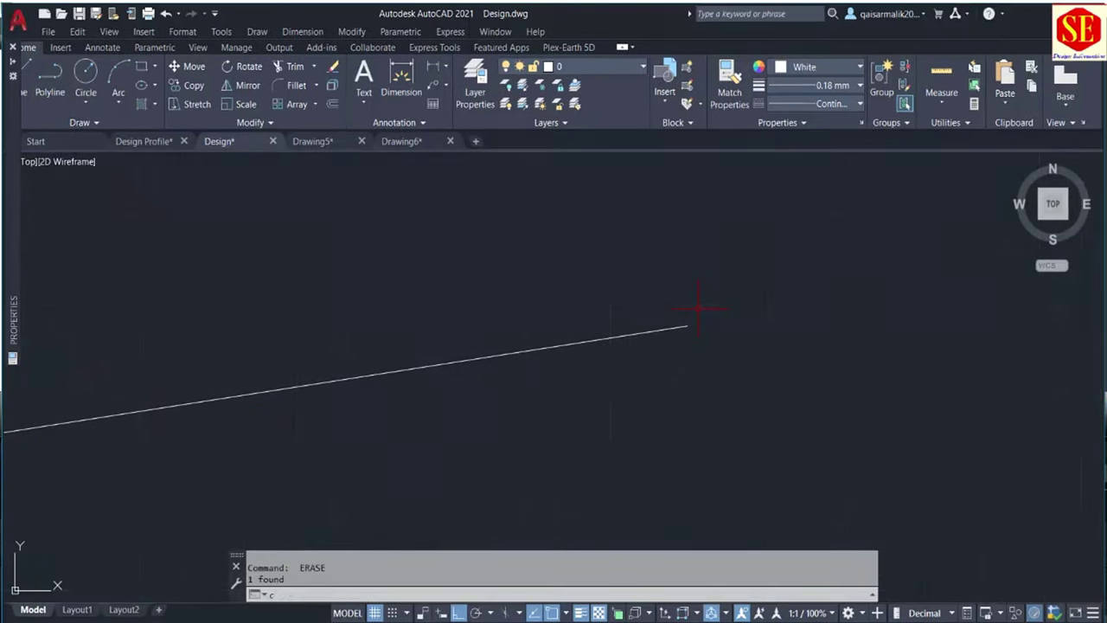
key(Return)
click(686, 327)
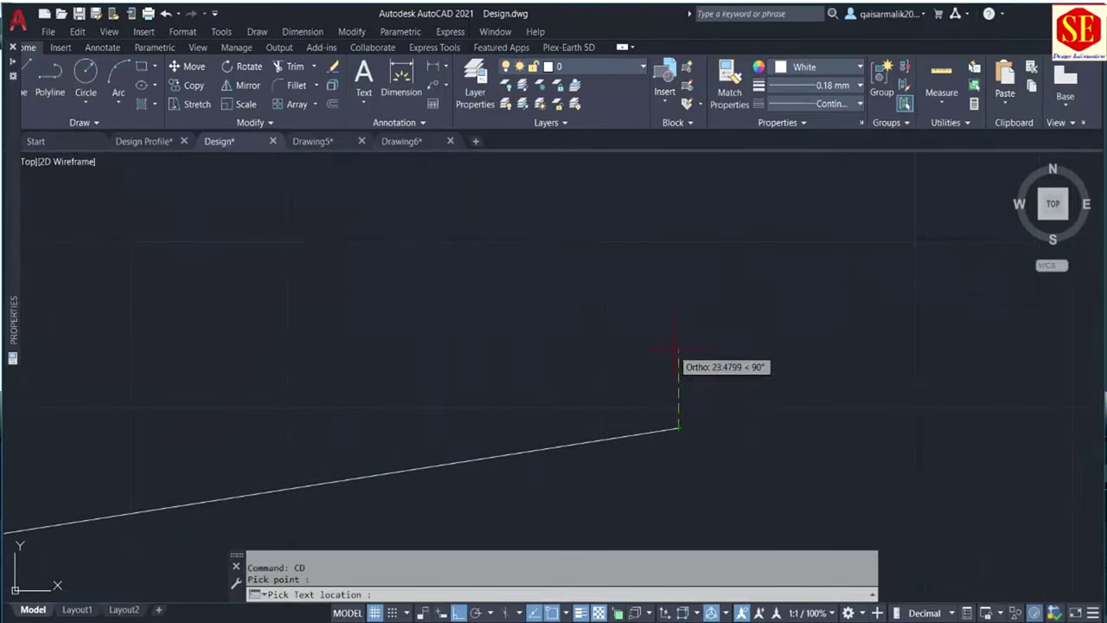
click(672, 330)
scroll(745, 284, up, 3)
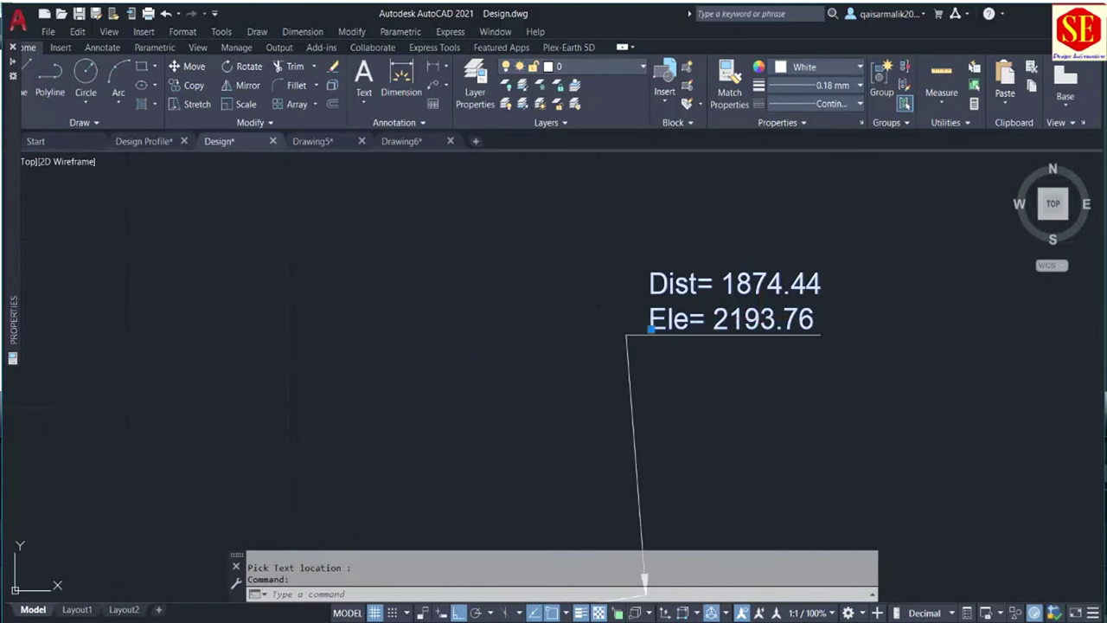
double_click(760, 322)
text(.)
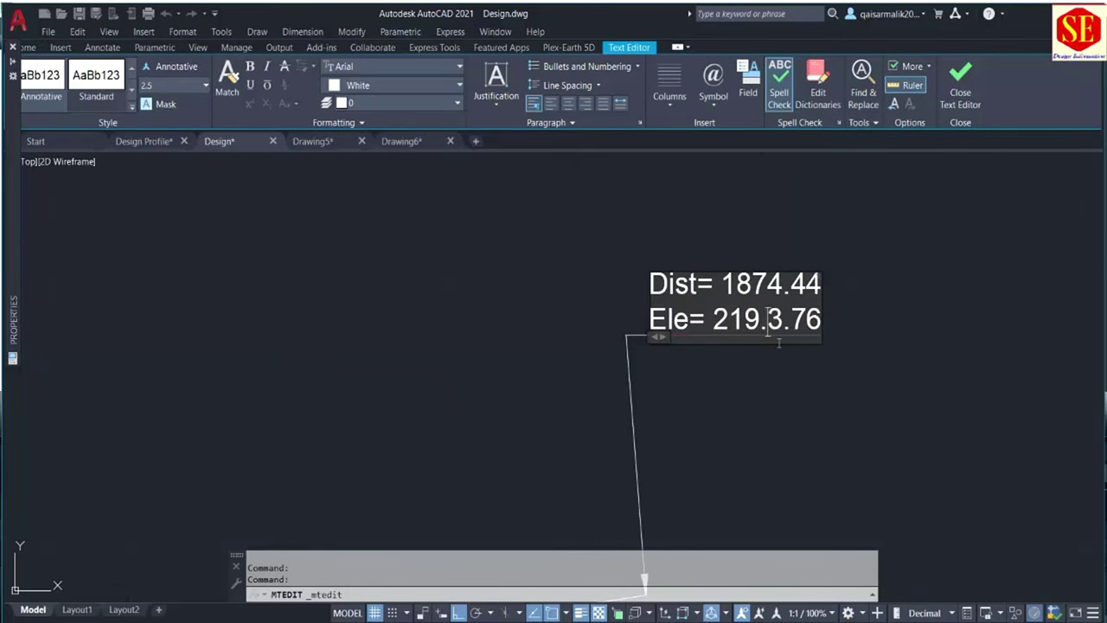
click(792, 327)
key(BackSpace)
click(657, 380)
- Pan to the crest with its red flag, then switch to the Excel workbook
scroll(647, 389, down, 3)
scroll(647, 389, down, 1)
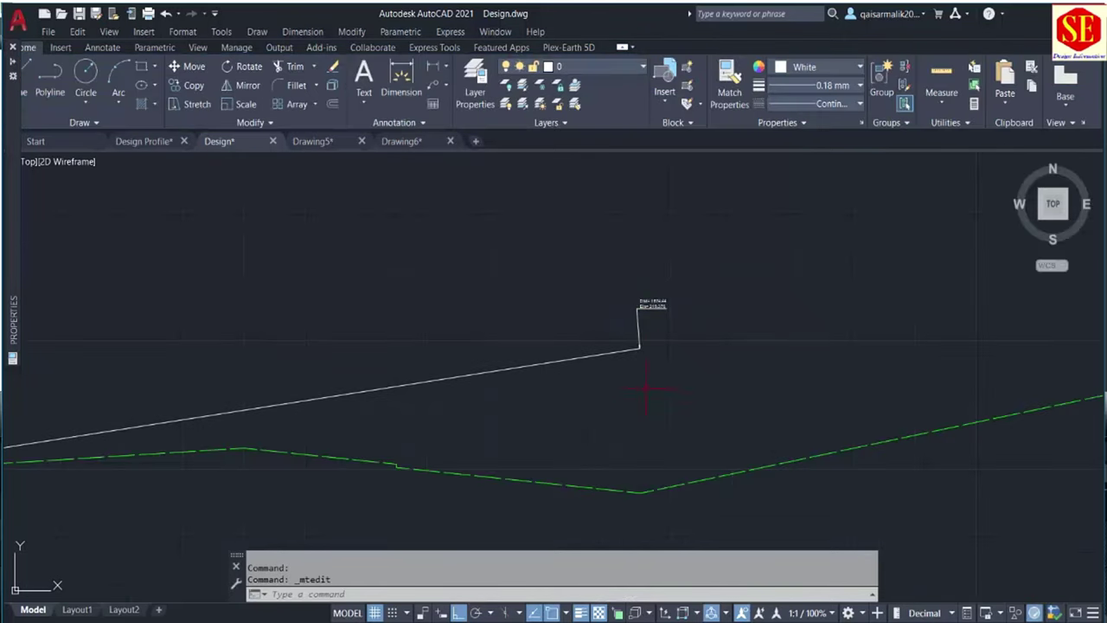
scroll(605, 303, up, 3)
scroll(735, 316, up, 3)
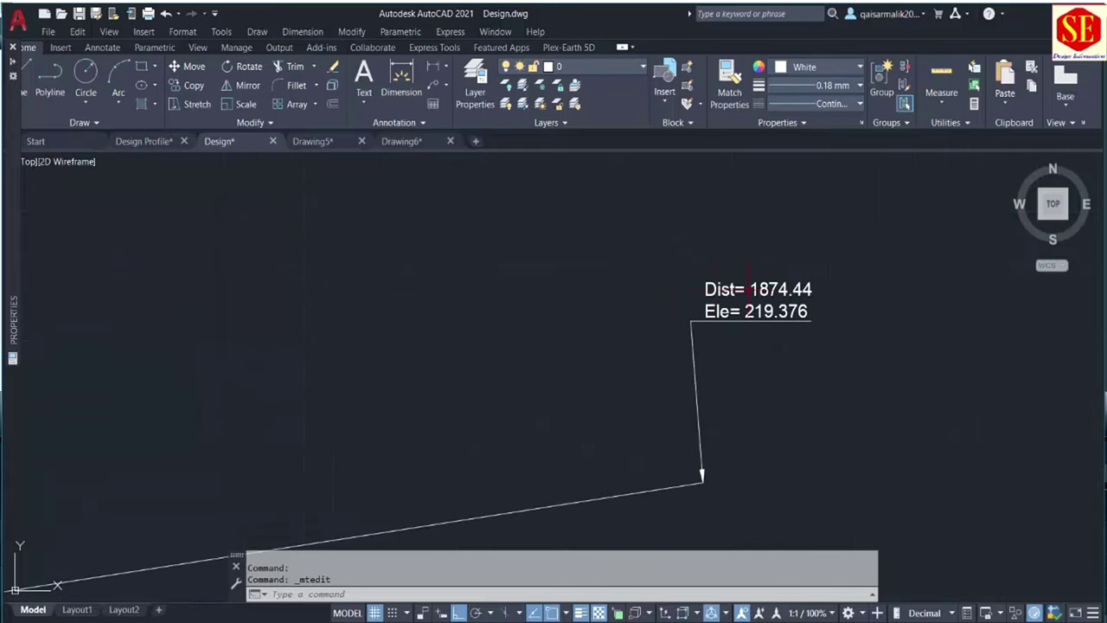
scroll(809, 307, up, 2)
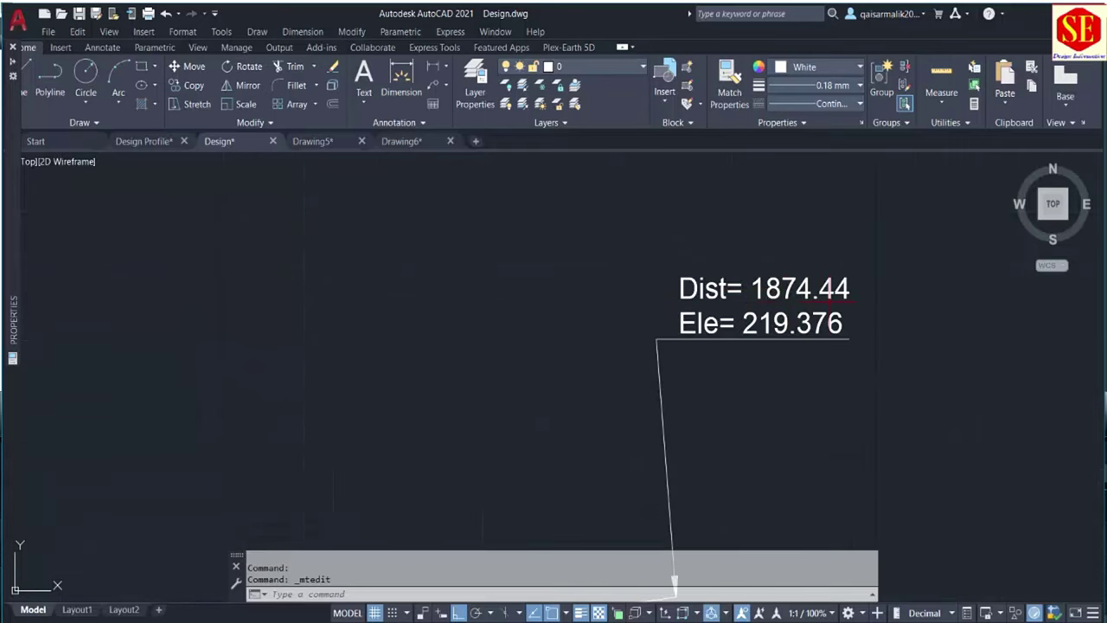
scroll(761, 311, down, 3)
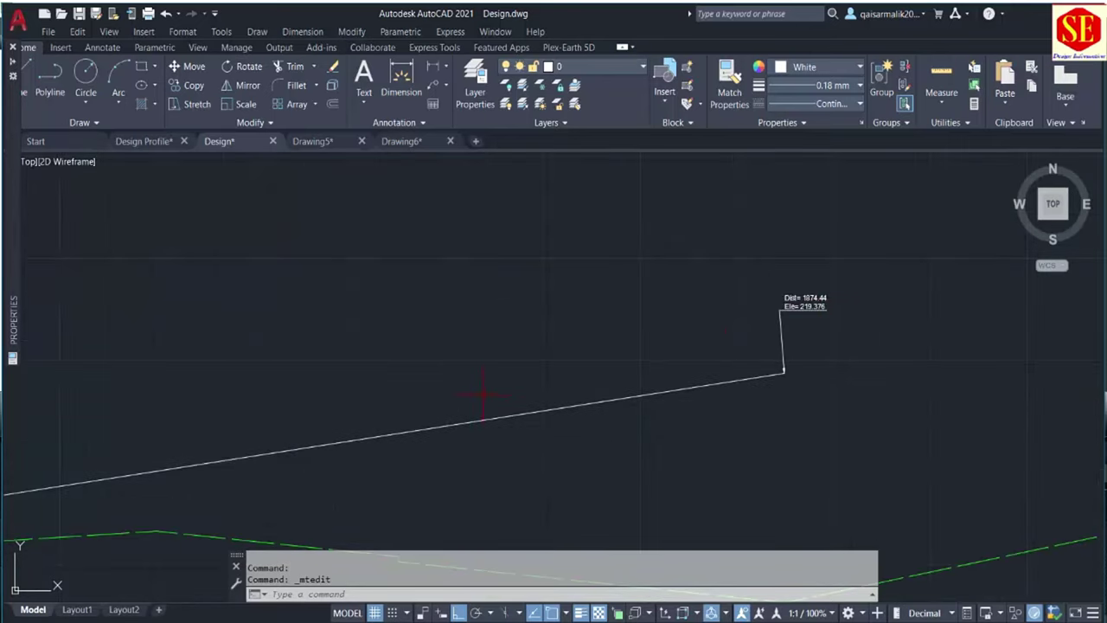
scroll(761, 312, down, 2)
middle_drag(374, 406, 684, 412)
middle_drag(334, 408, 556, 407)
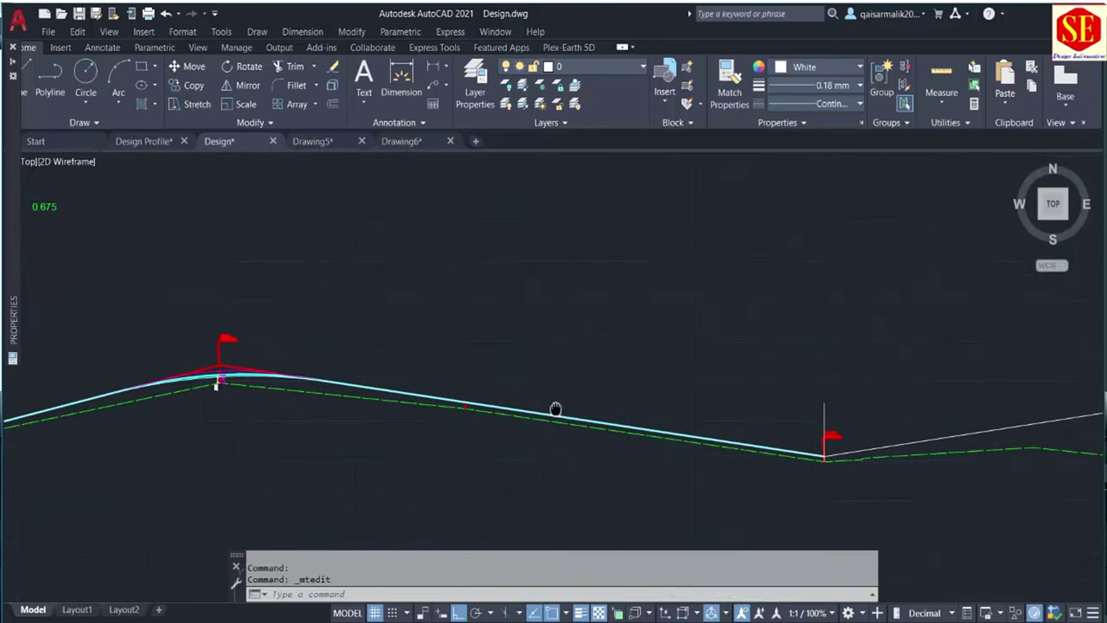
scroll(221, 384, up, 3)
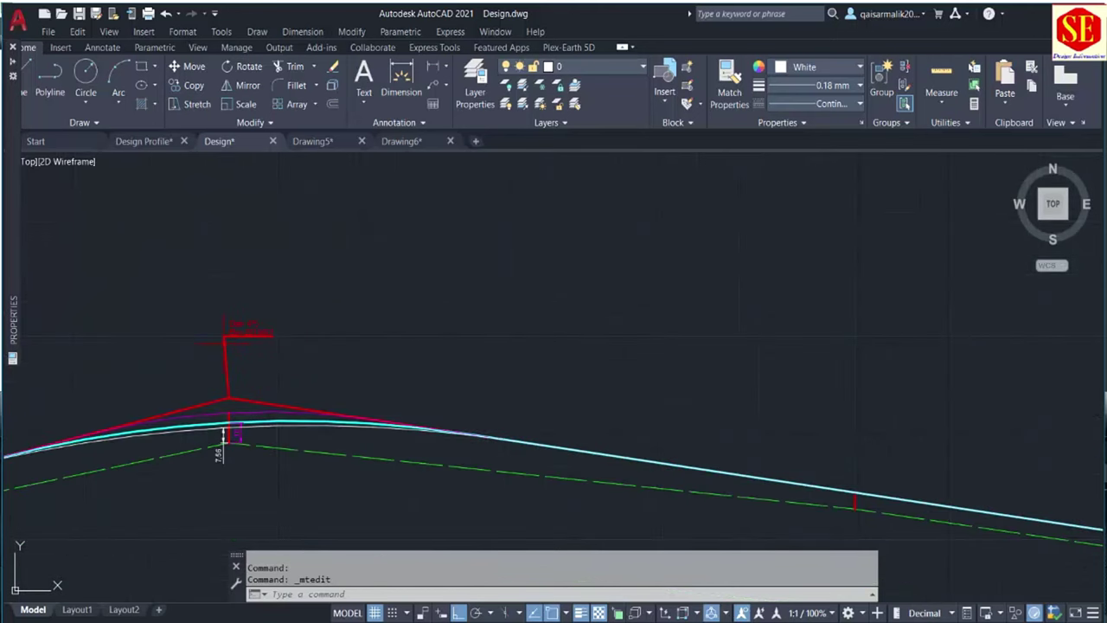
key(alt+Tab)
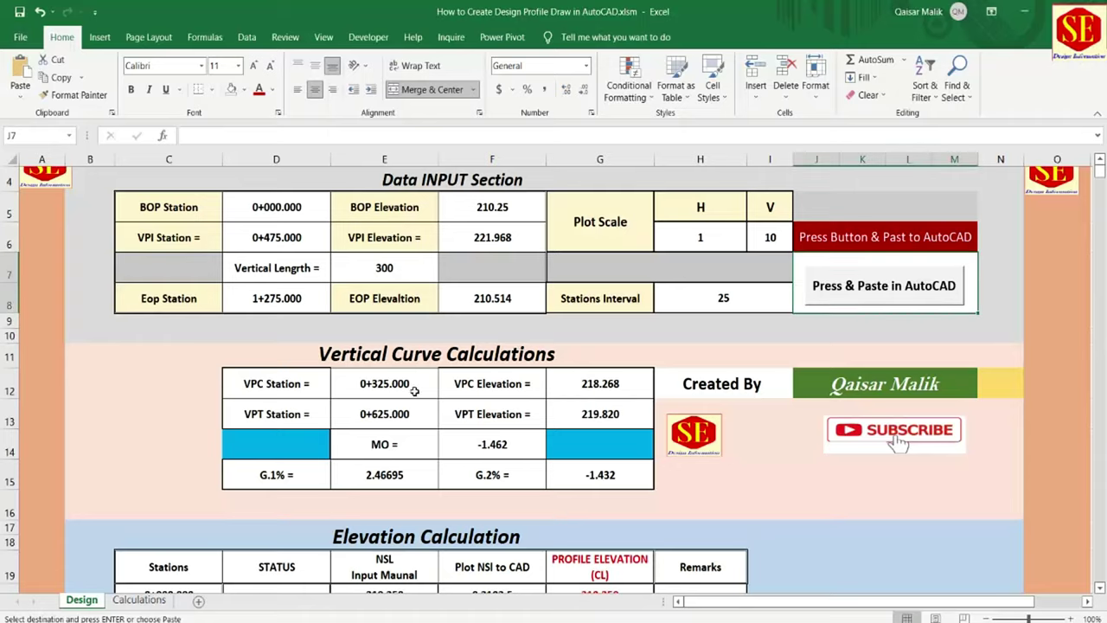
- Review the station cells and set the BOP station in D5 to 475
scroll(897, 506, up, 2)
click(278, 271)
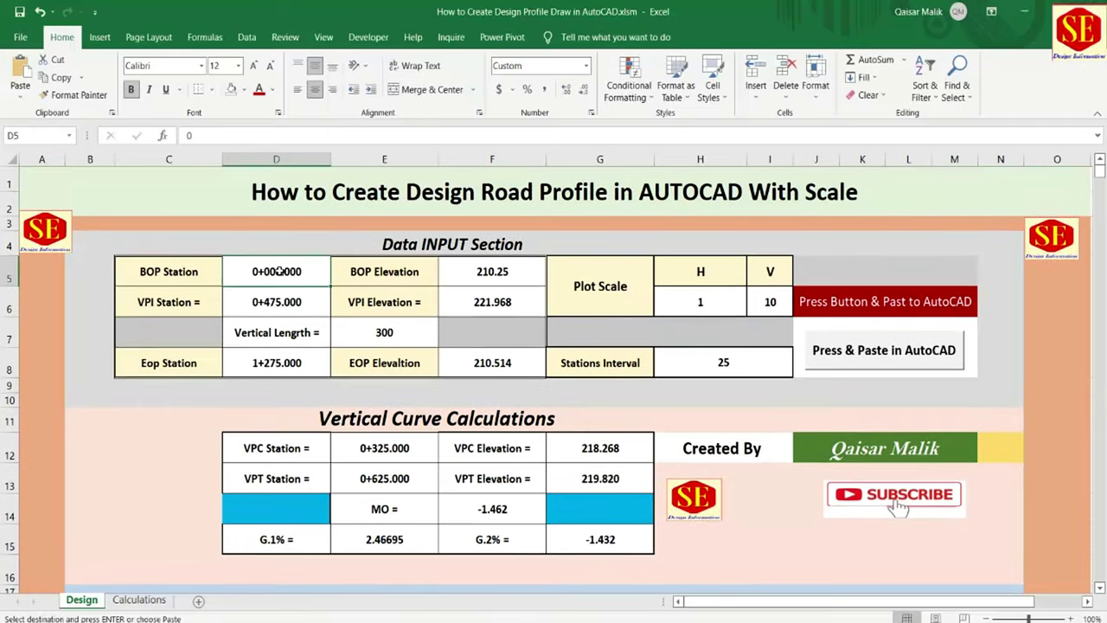
click(268, 305)
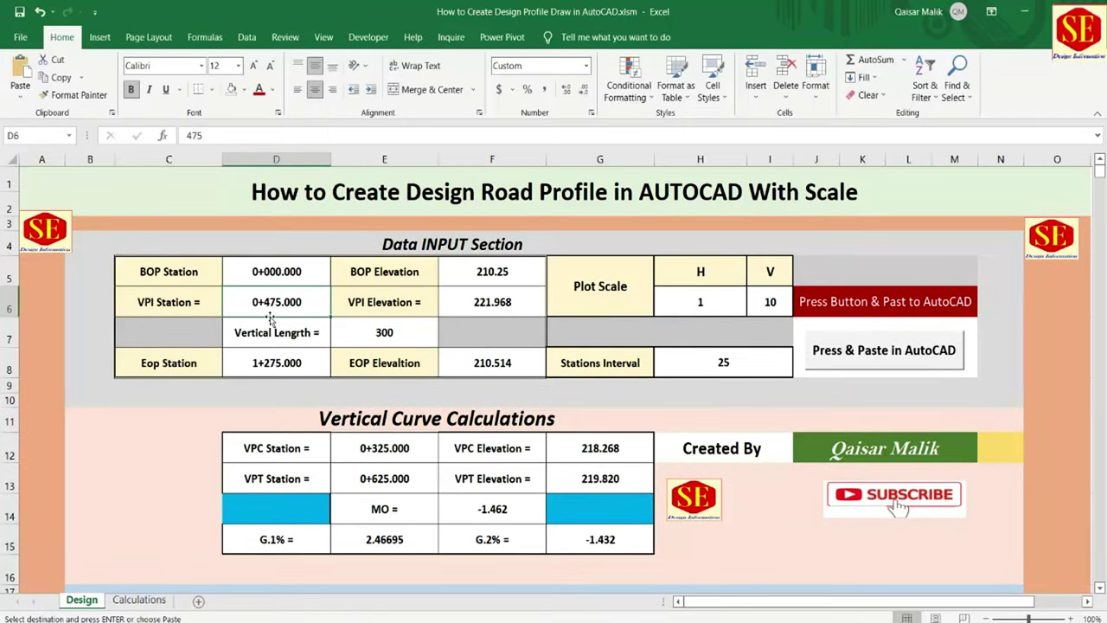
click(257, 362)
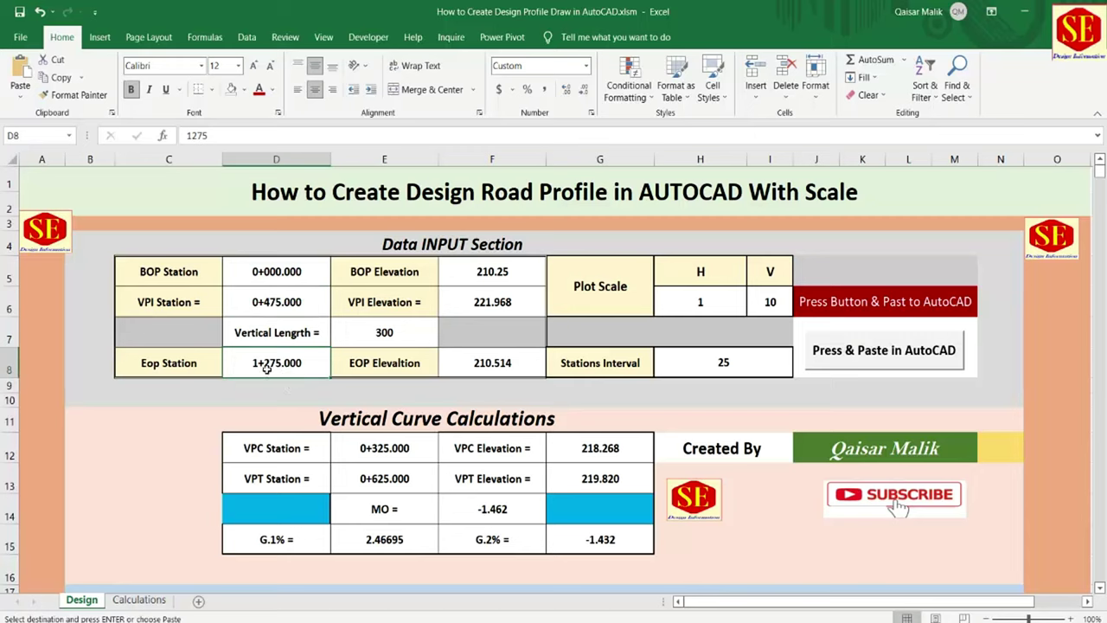
click(308, 300)
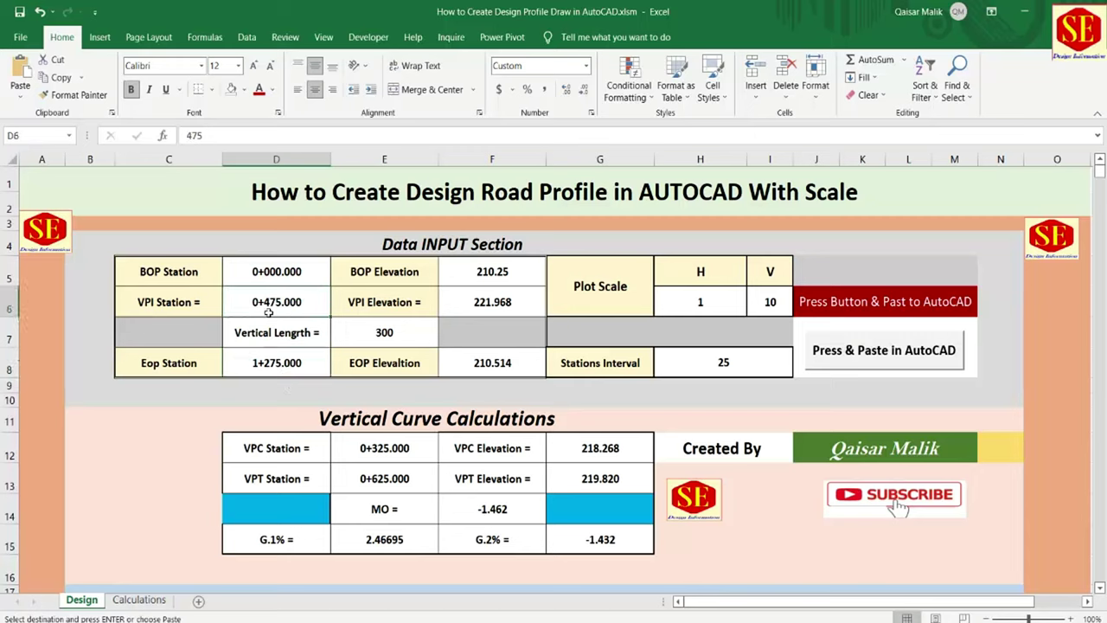
click(273, 266)
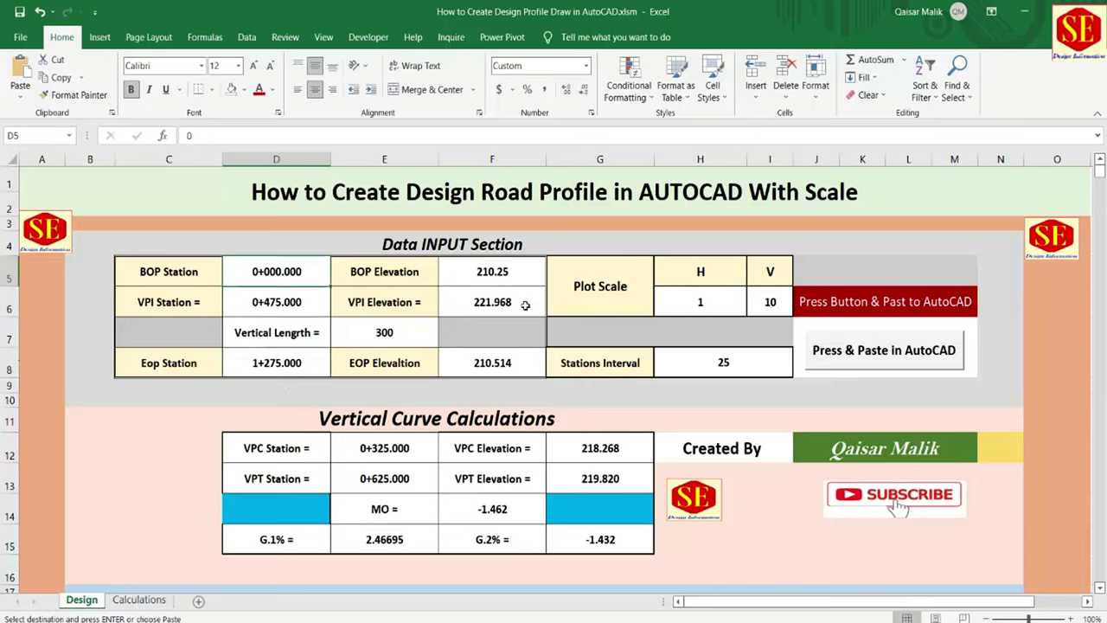
text(475)
key(Return)
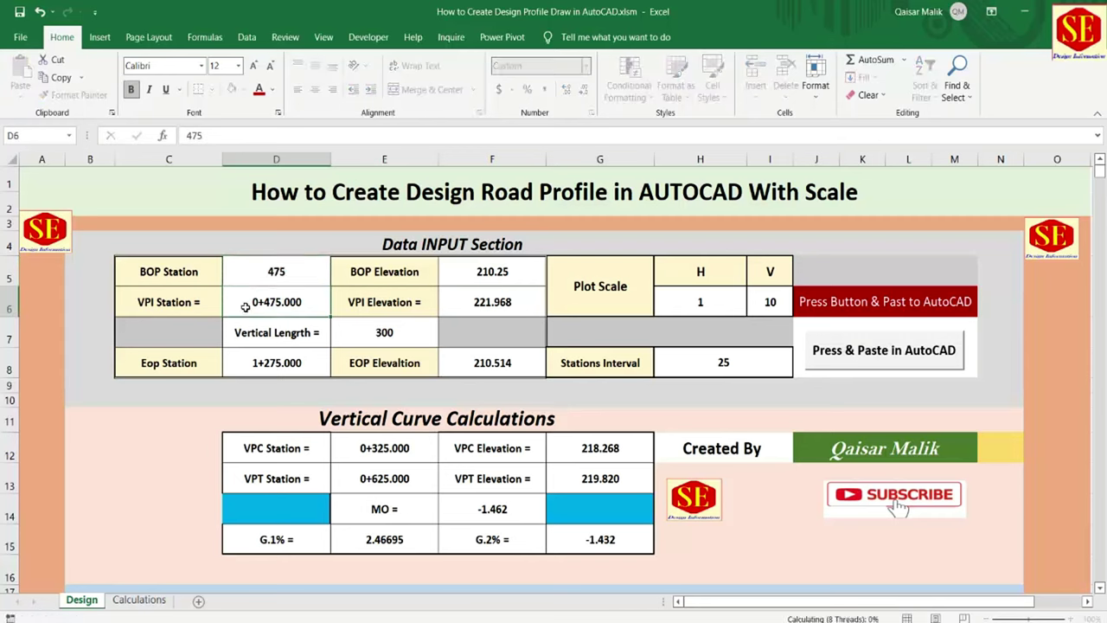
- Set the BOP elevation in F5 to 221.968
click(496, 300)
click(533, 268)
text(221)
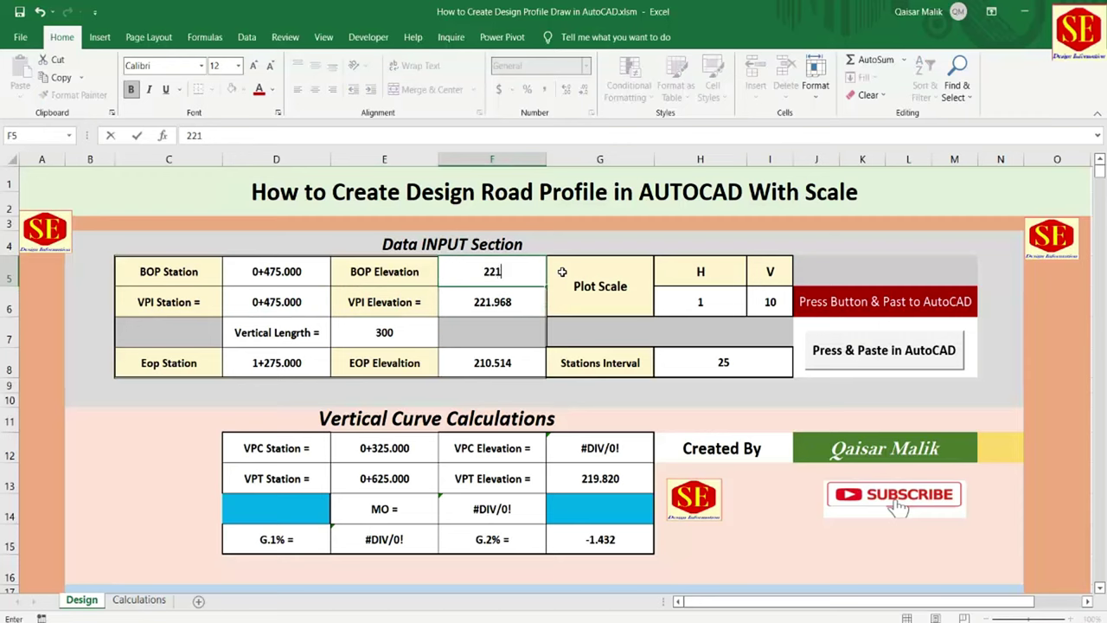
text(.96)
text(8)
click(512, 305)
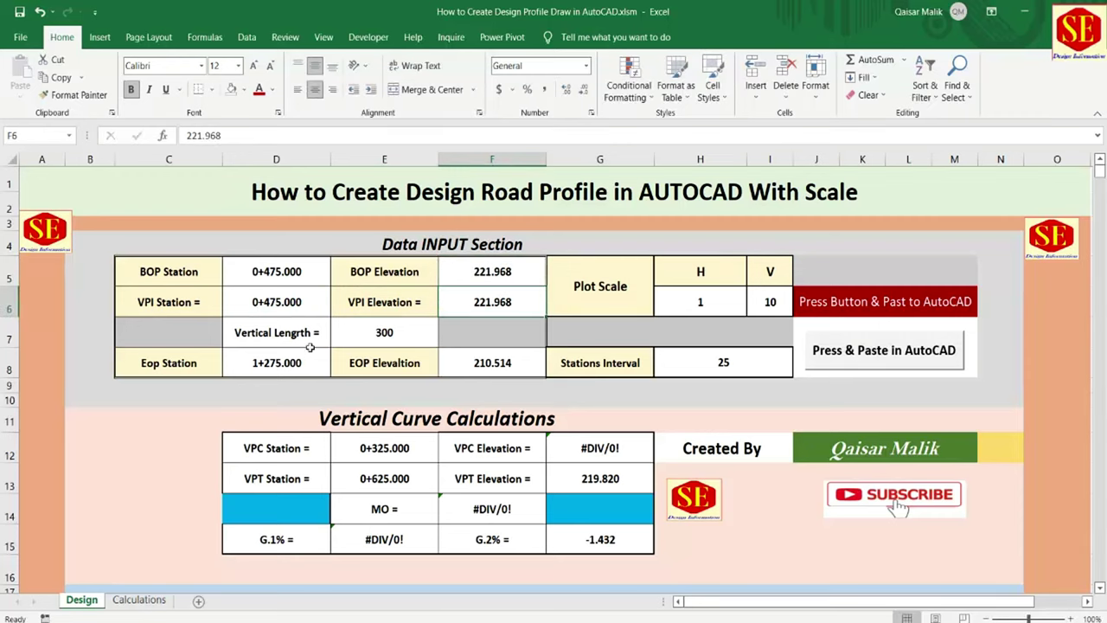
click(291, 365)
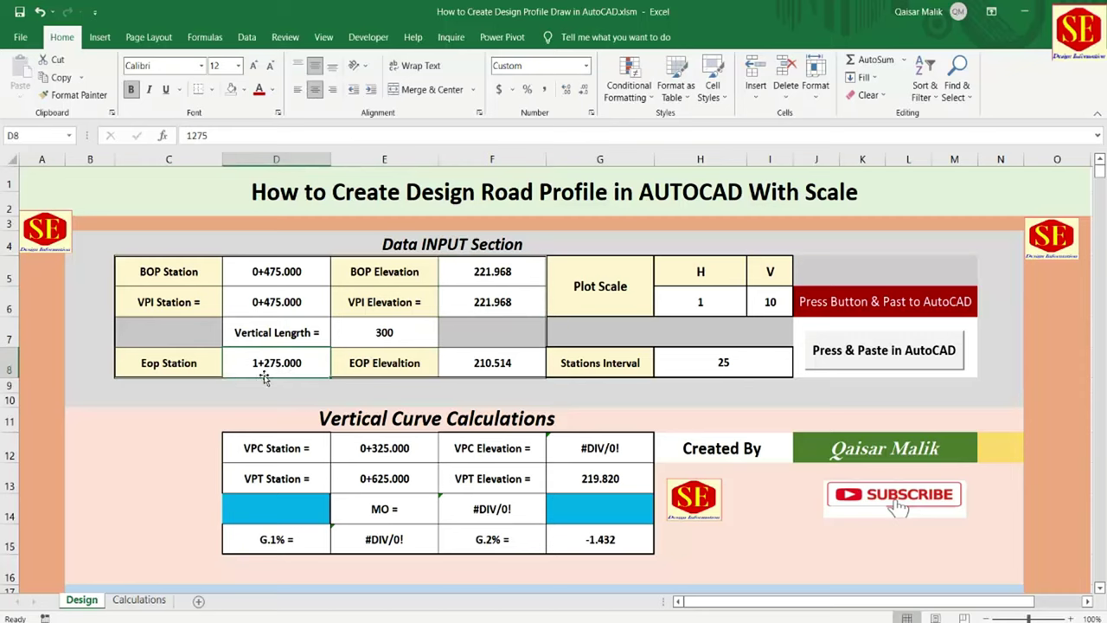
click(268, 313)
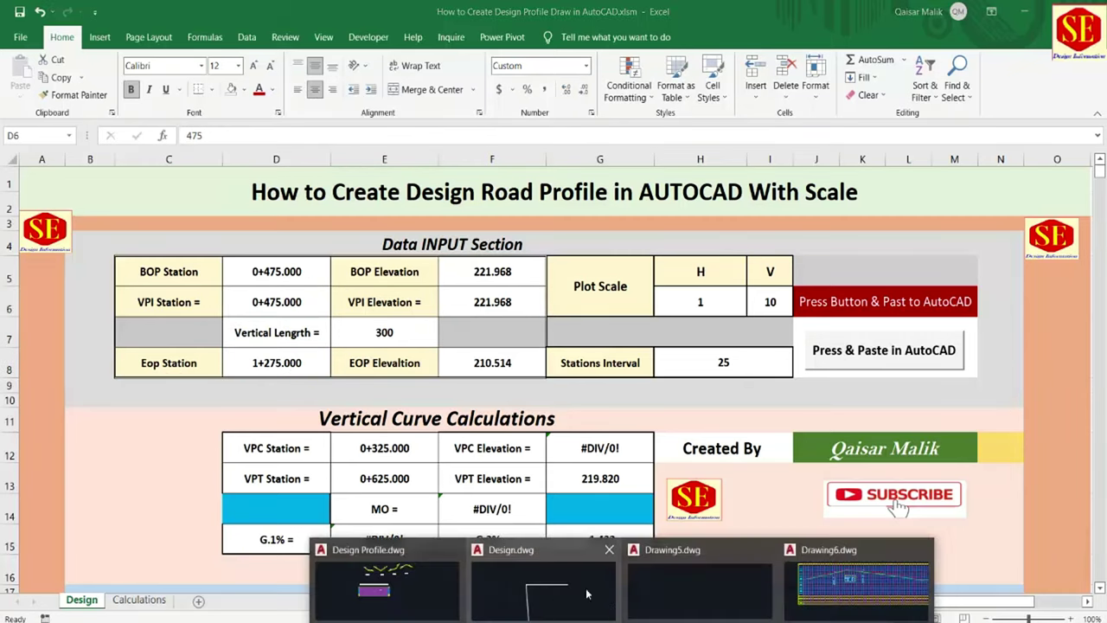
click(556, 589)
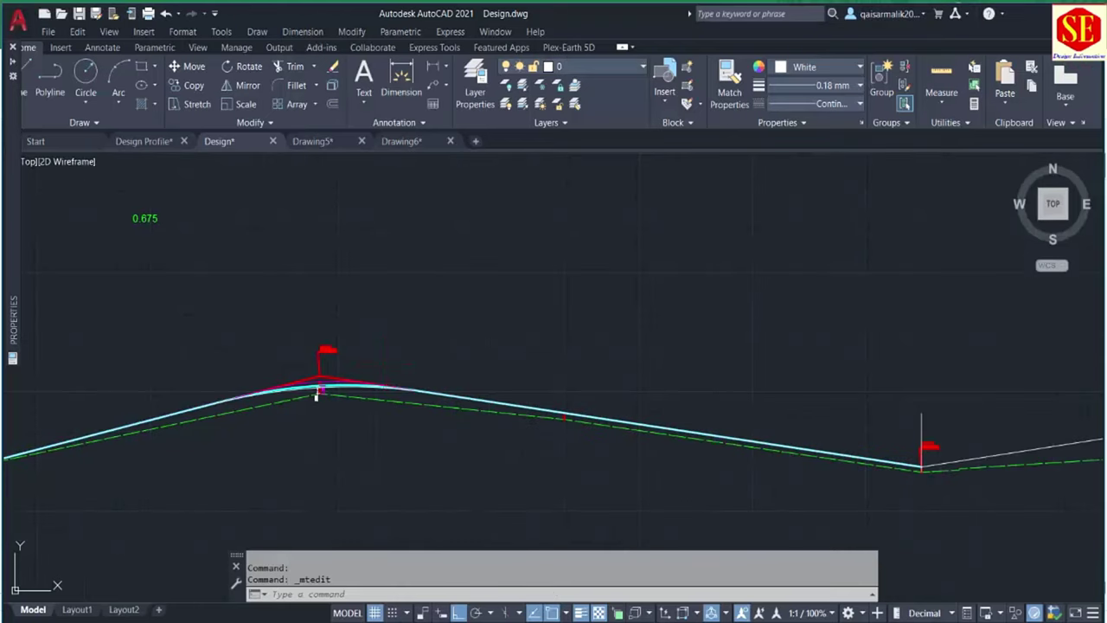
scroll(545, 448, up, 5)
scroll(595, 261, up, 4)
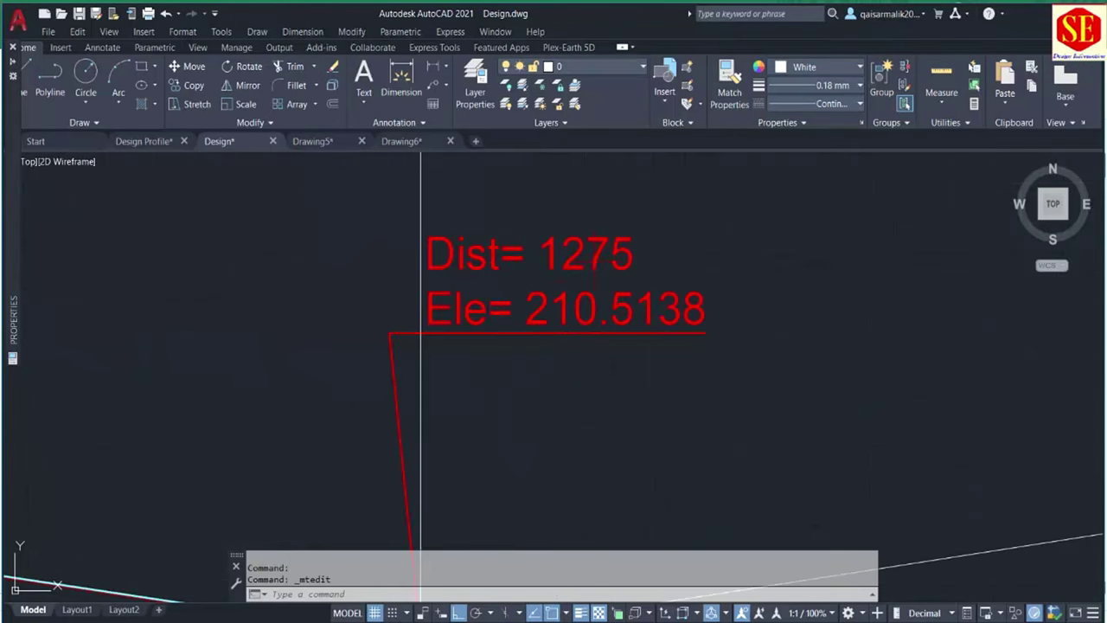
scroll(625, 278, down, 4)
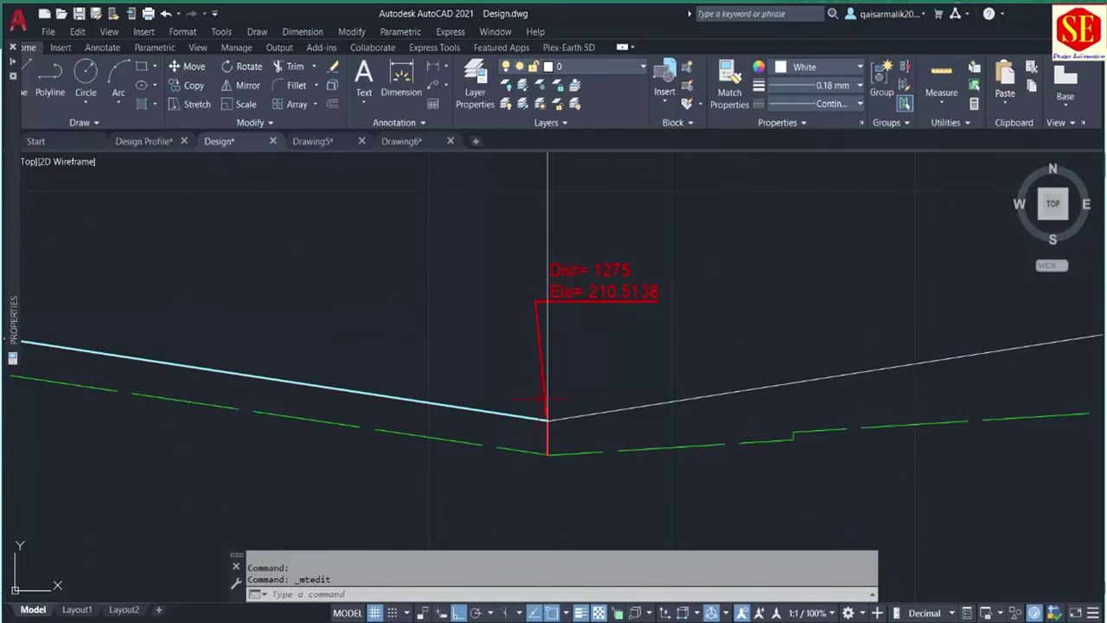
scroll(587, 311, up, 2)
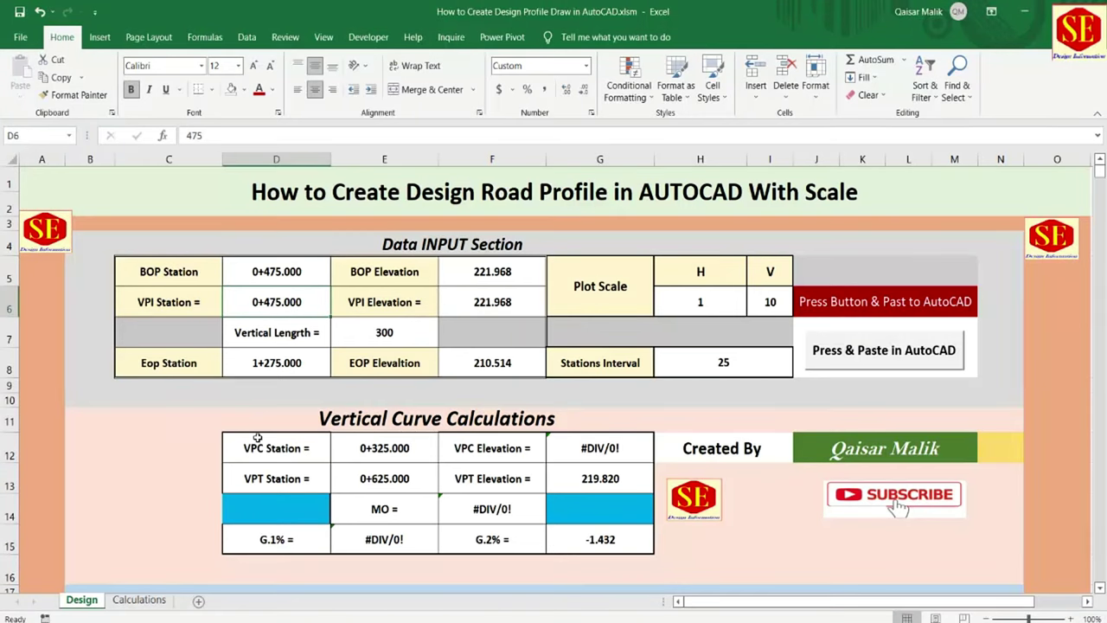
- Set the VPI station to 1275 and its elevation to 210.514
text(1275)
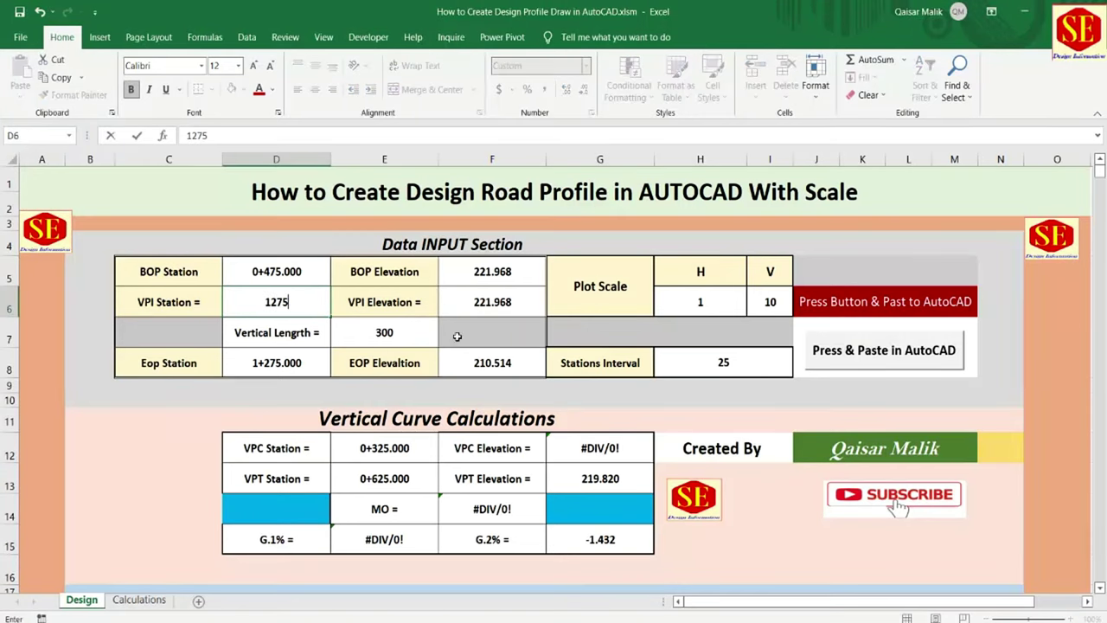
click(475, 297)
click(493, 368)
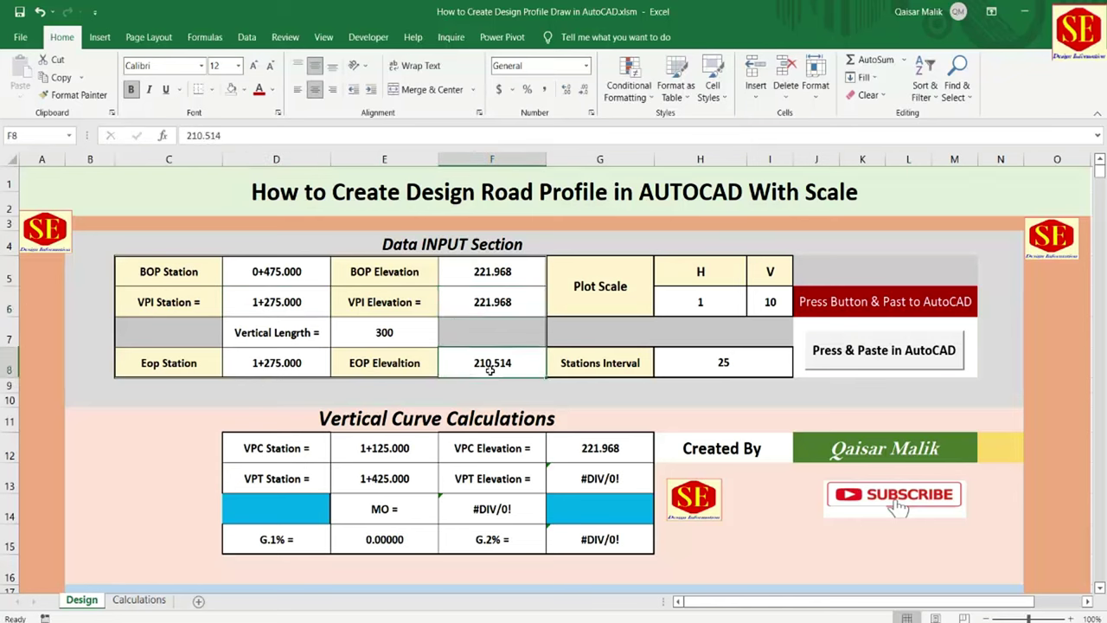
click(493, 307)
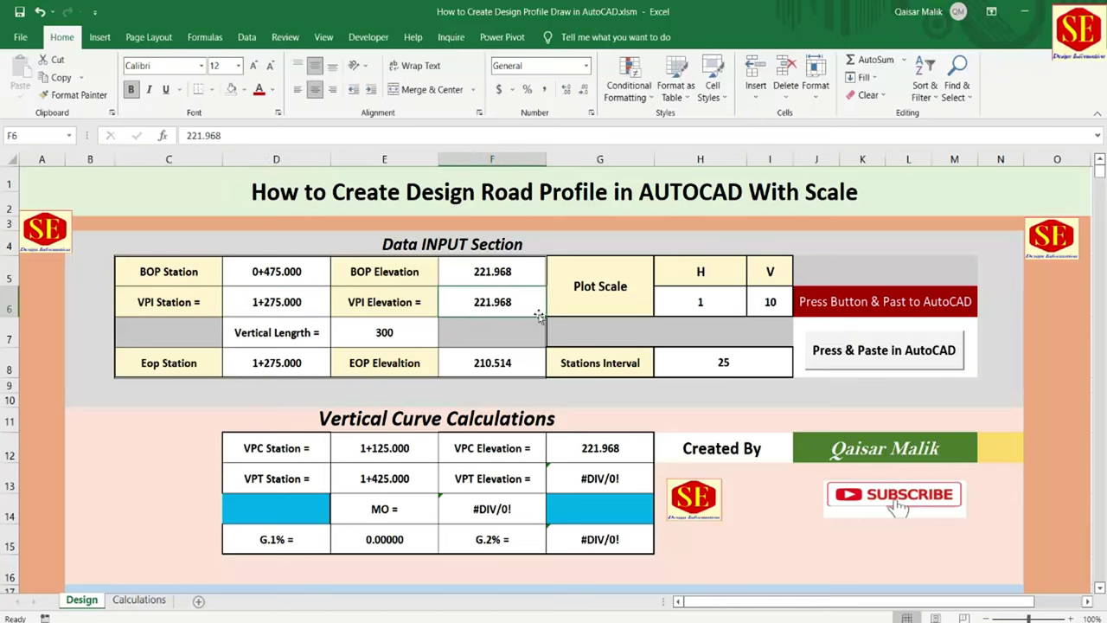
text(210.514)
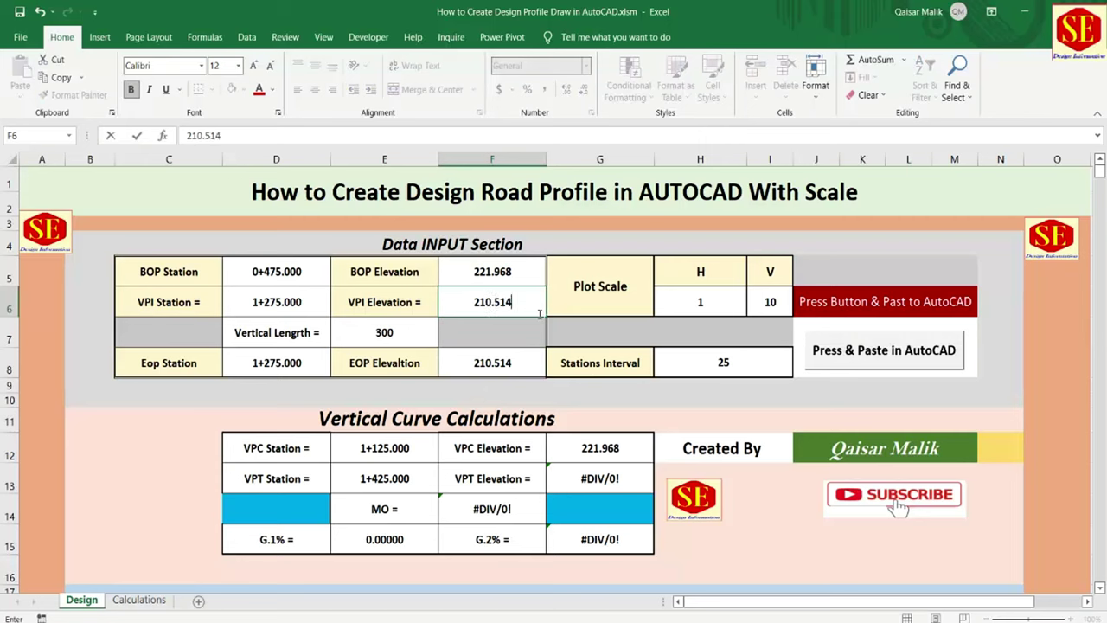
key(Return)
- Clear the EOP station and elevation, then view the Dist 1874.44 label in AutoCAD
click(284, 363)
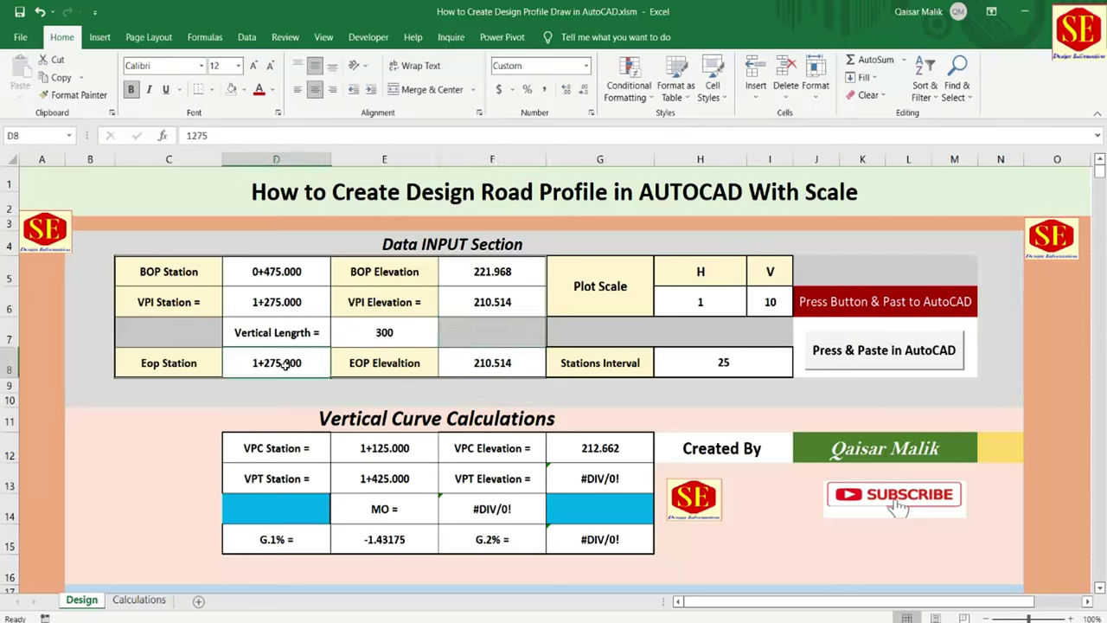
click(513, 361)
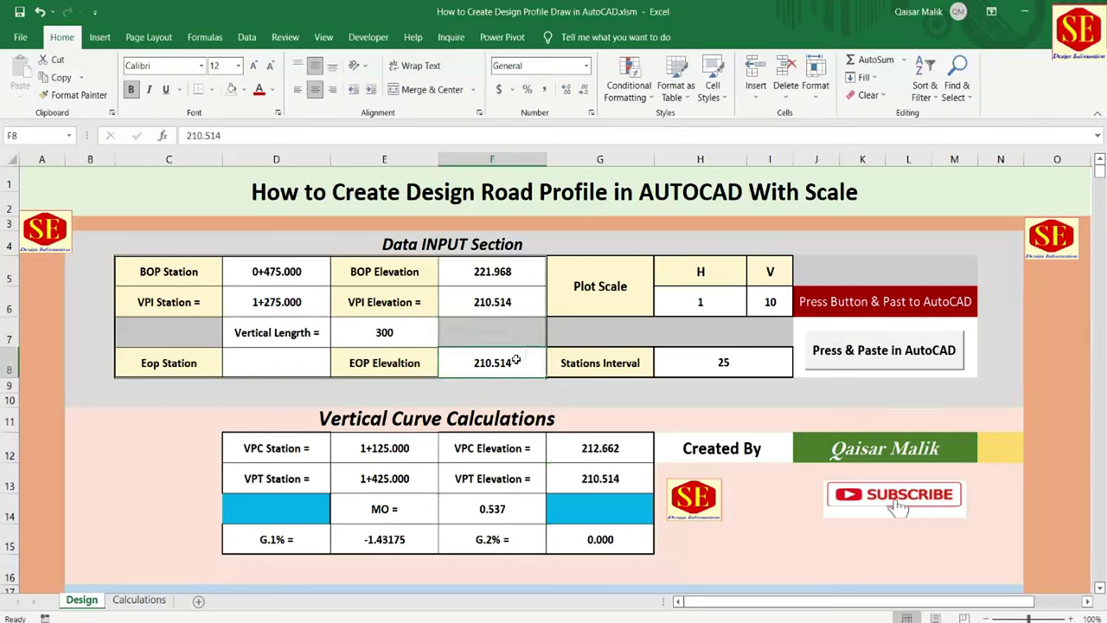
key(Delete)
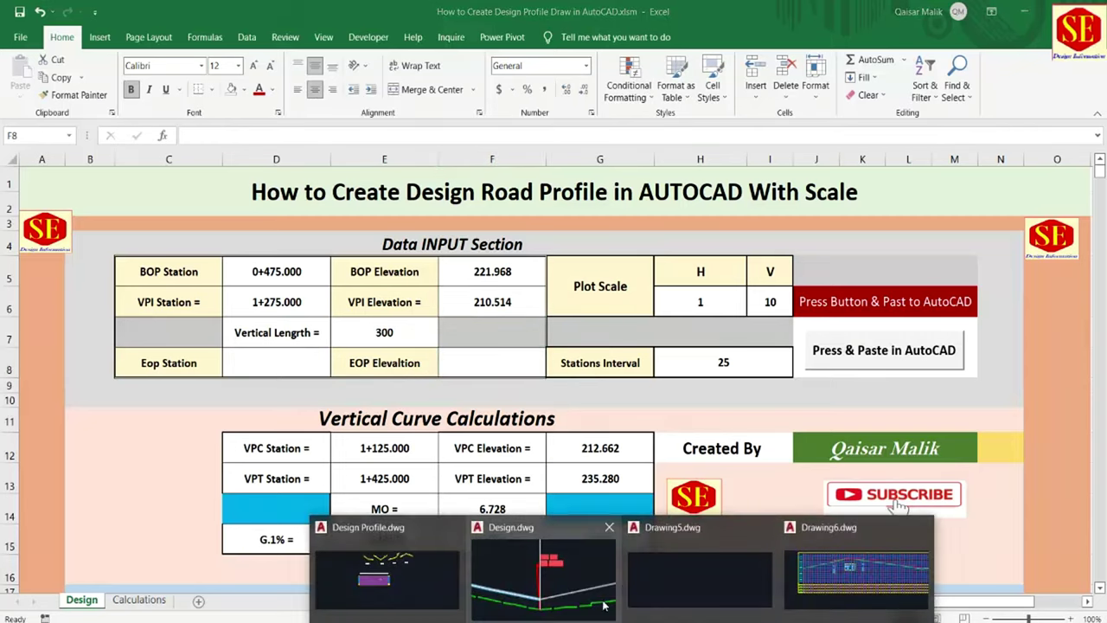
click(544, 569)
middle_drag(792, 427, 686, 292)
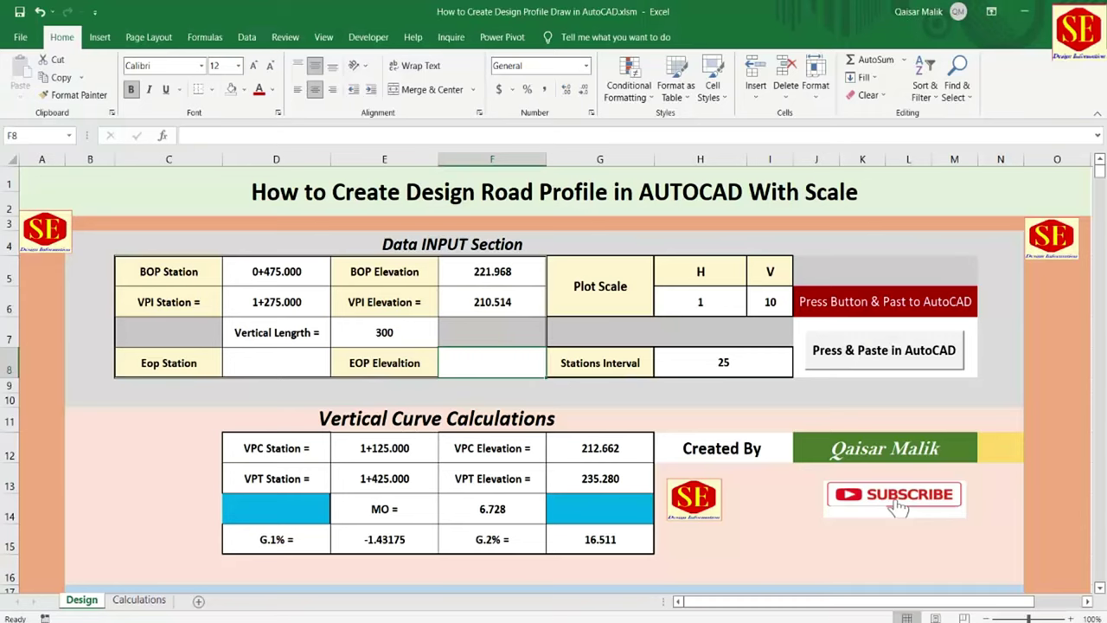
- Enter the EOP station as 1874.44, correcting a mistyped extra 4
key(alt+Tab)
click(294, 363)
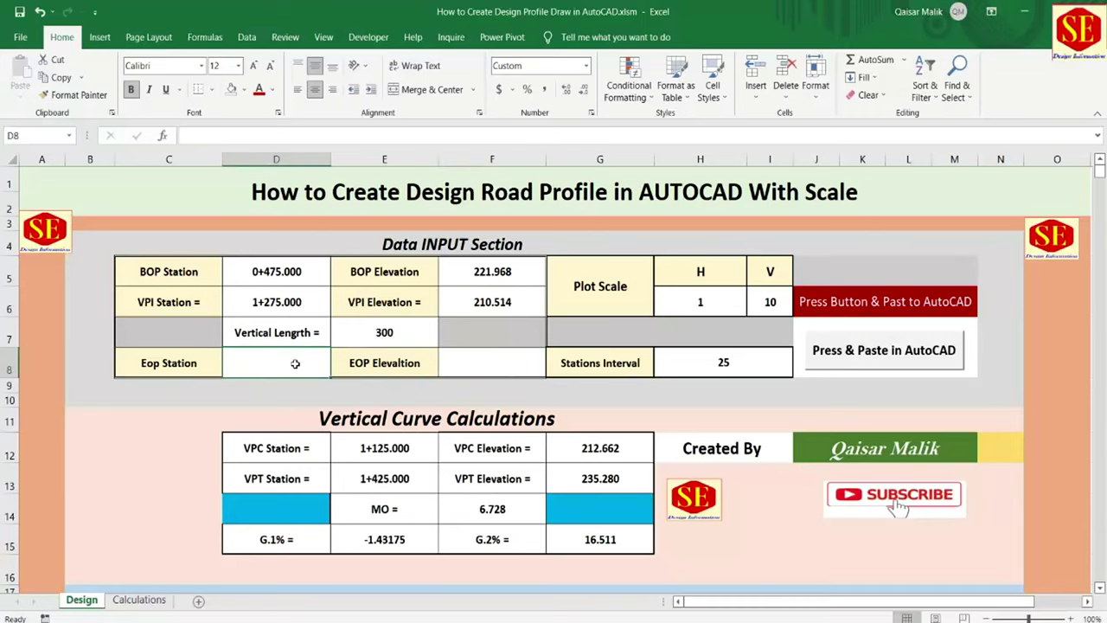
text(18744)
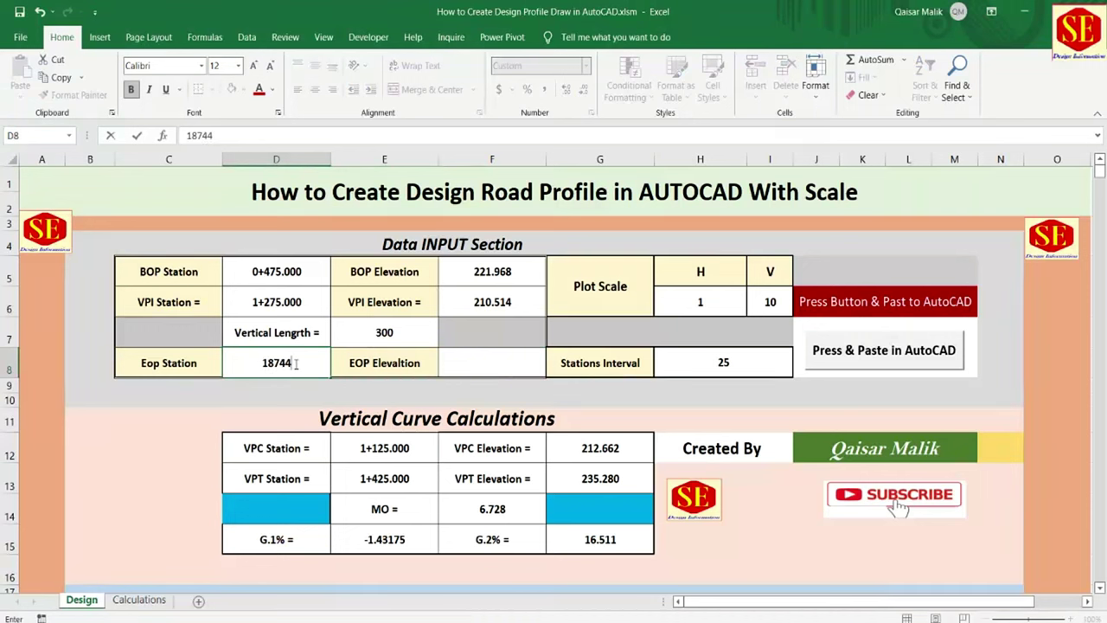
text(.44)
click(283, 363)
key(BackSpace)
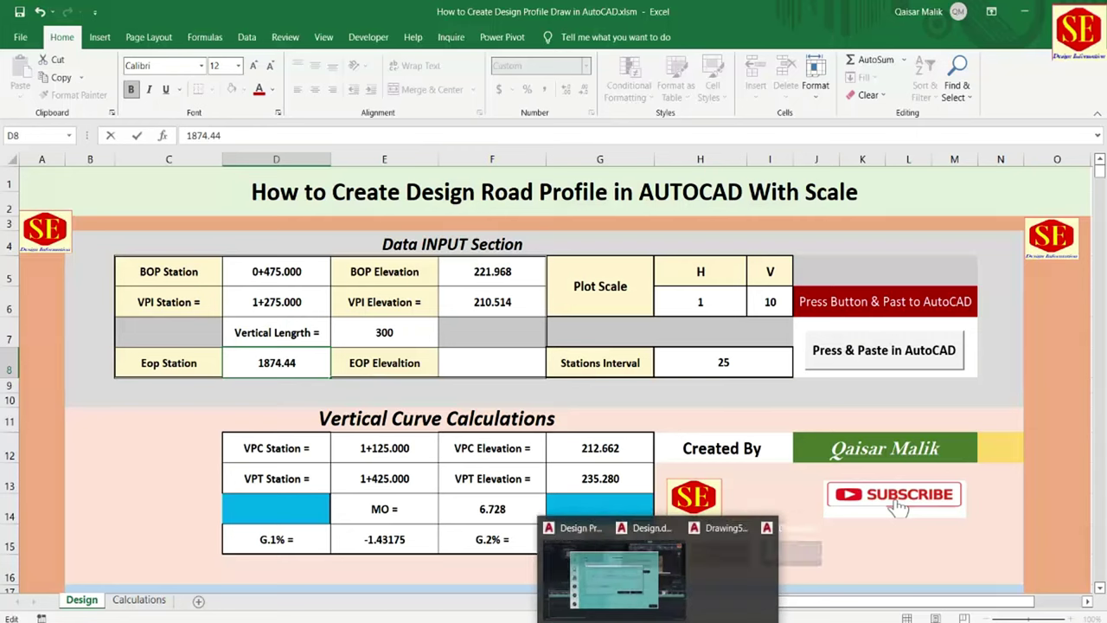
click(583, 604)
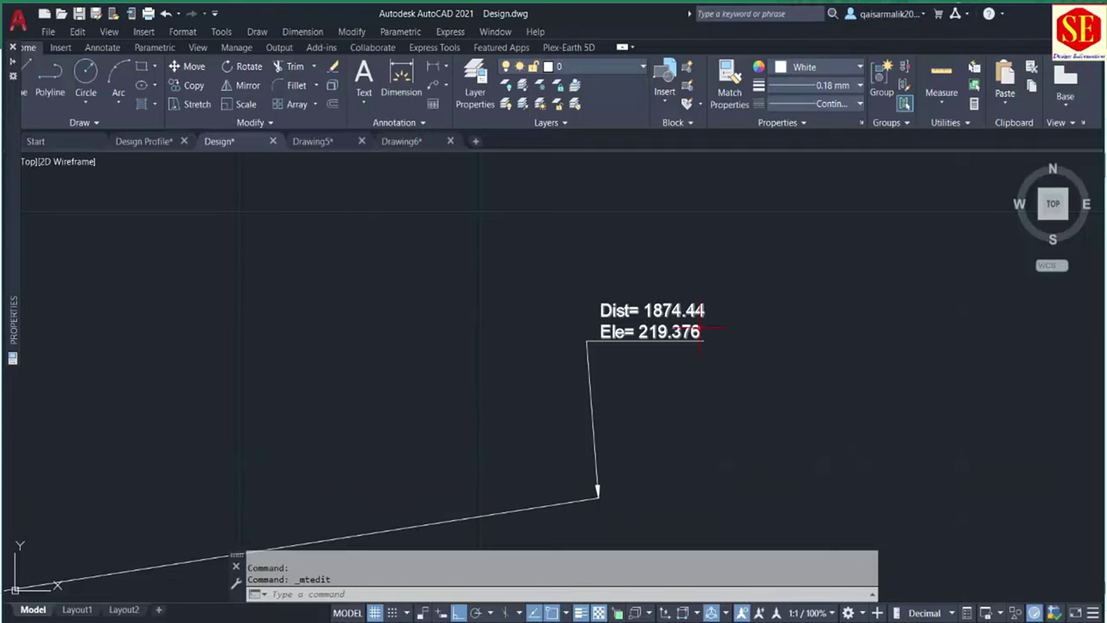
scroll(690, 331, up, 3)
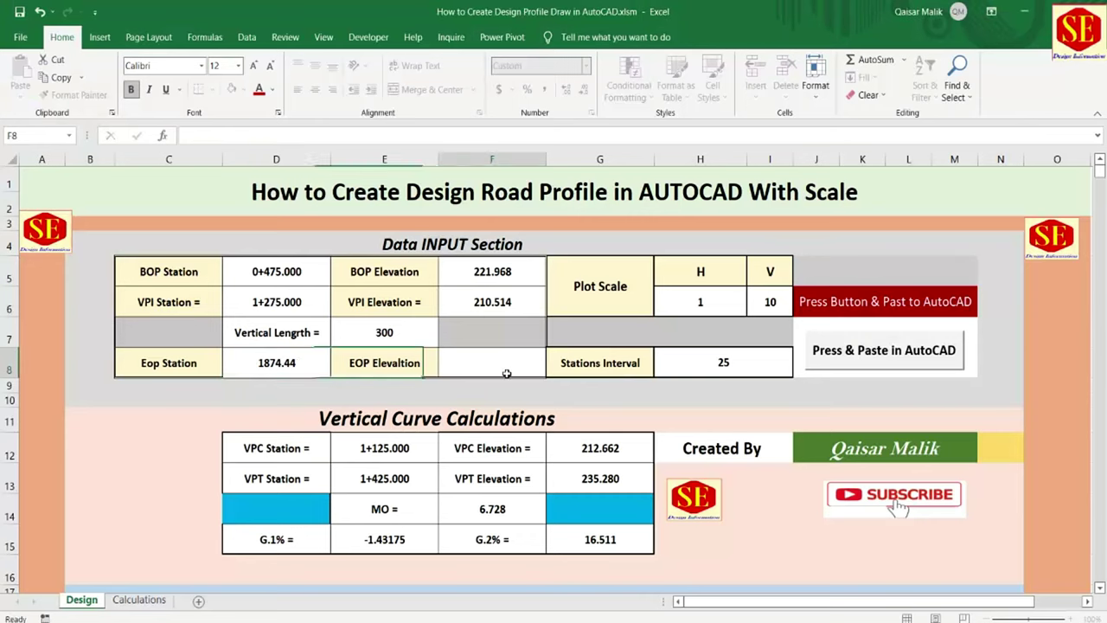
- Set the EOP elevation in F8 to 219.736
click(509, 372)
text(219.73)
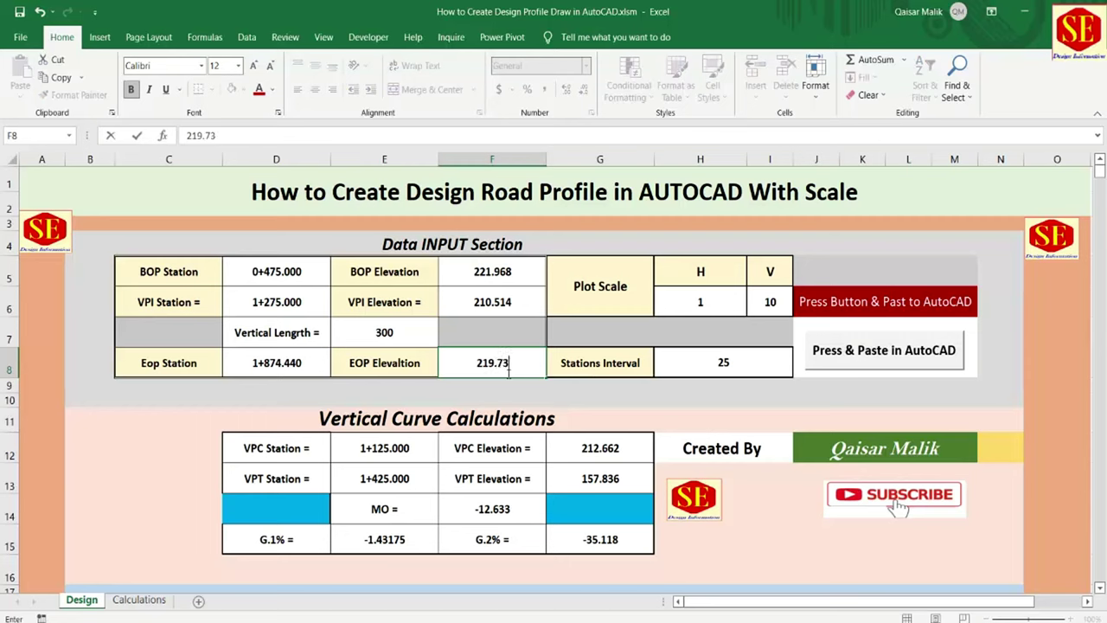
text(6)
key(ctrl+Return)
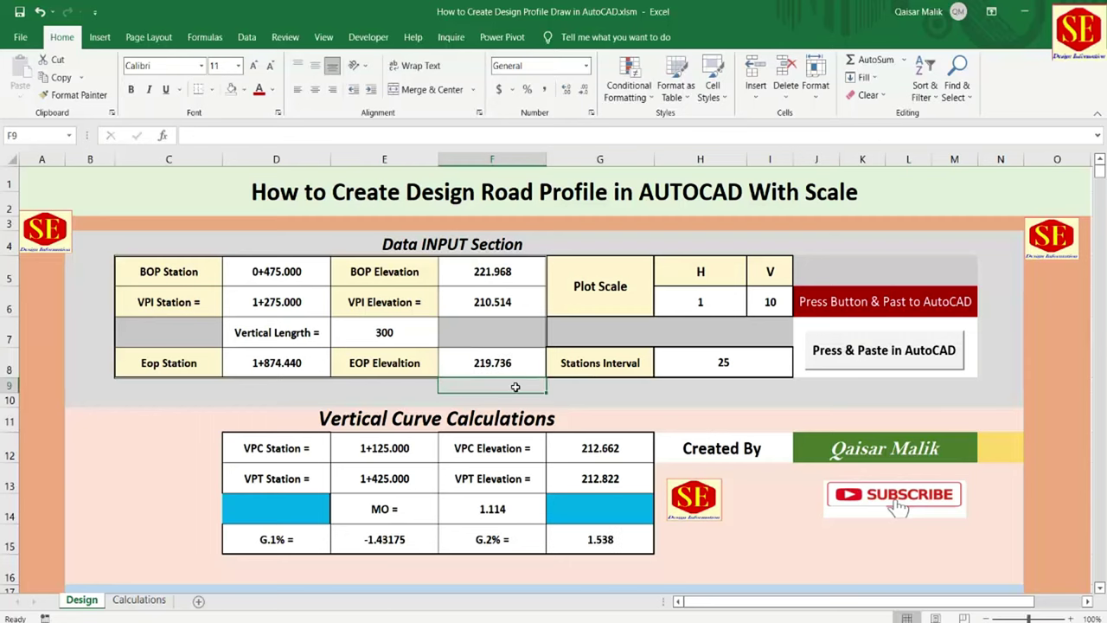
- Change the vertical curve length from 300 to 250
click(396, 345)
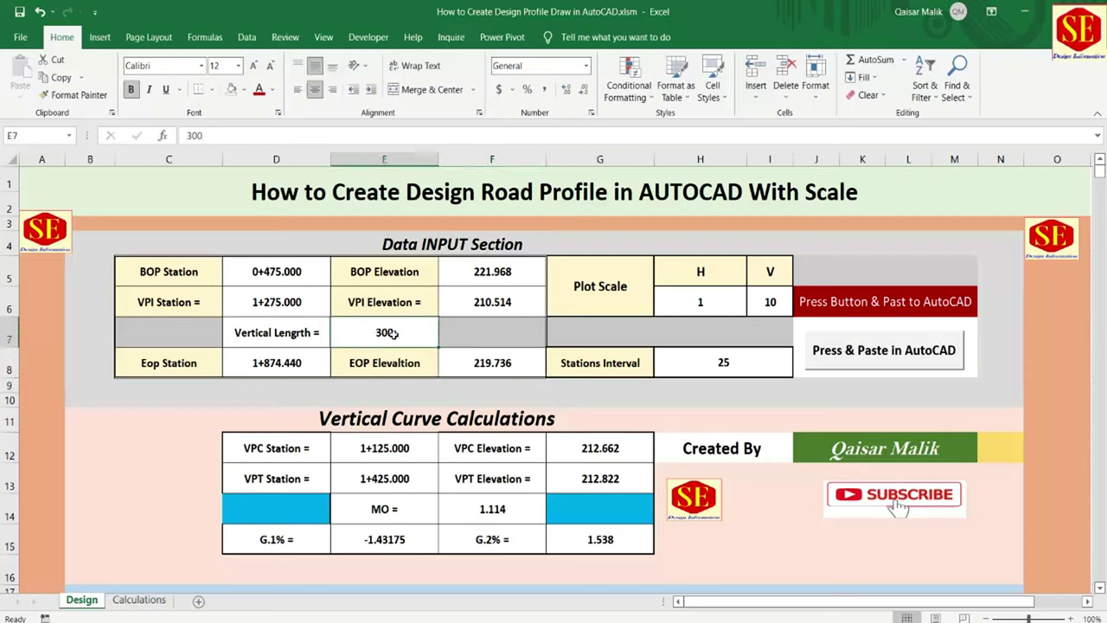
text(250)
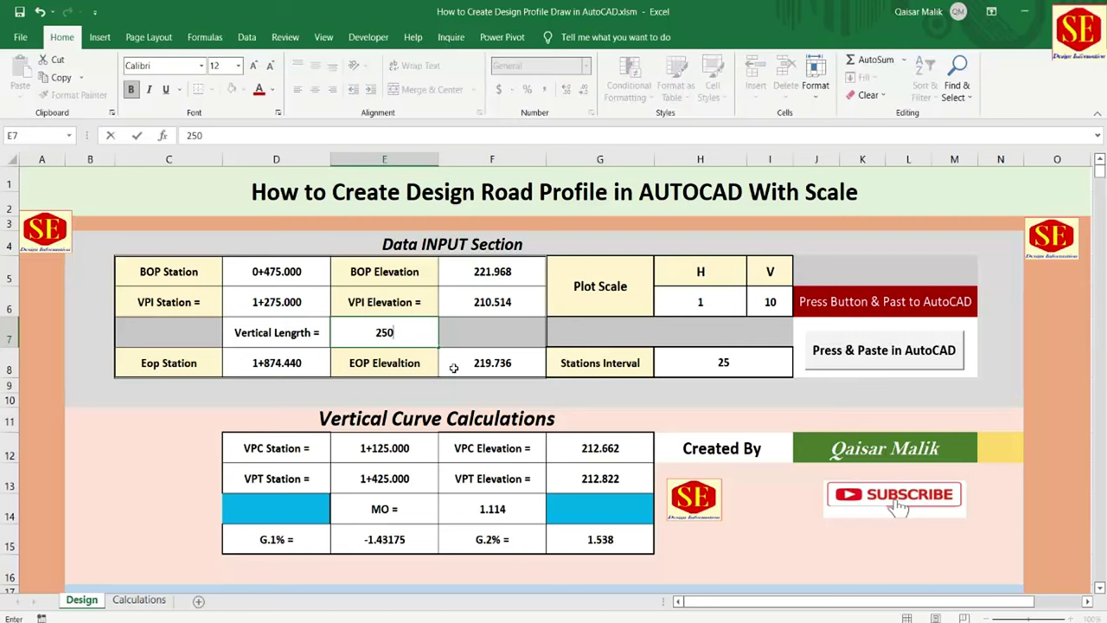
key(Return)
scroll(490, 333, down, 5)
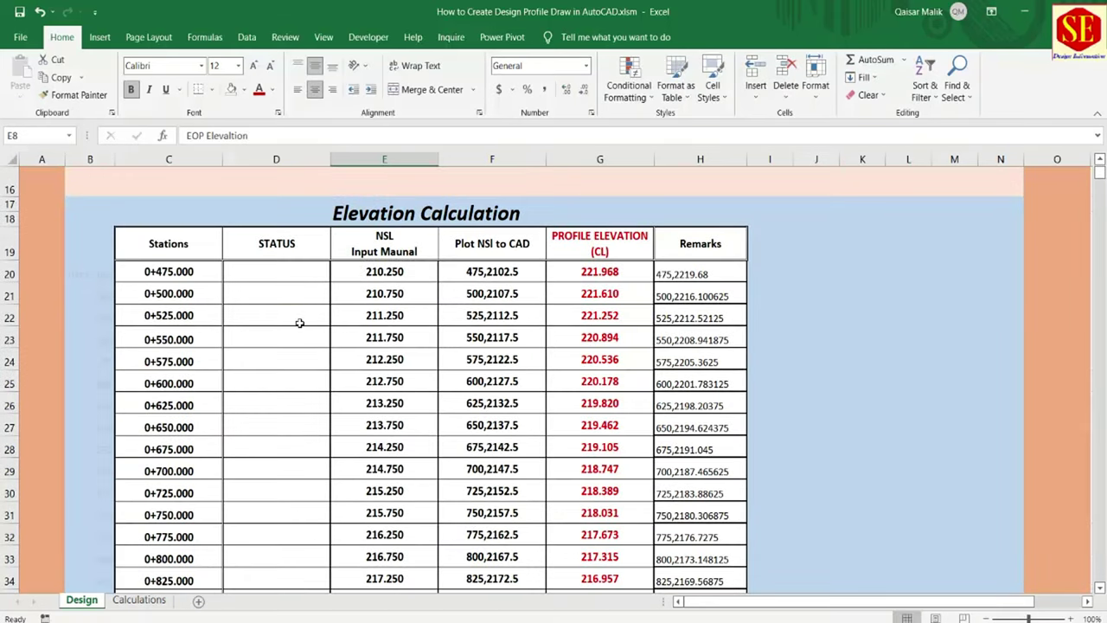
click(385, 278)
scroll(338, 373, down, 4)
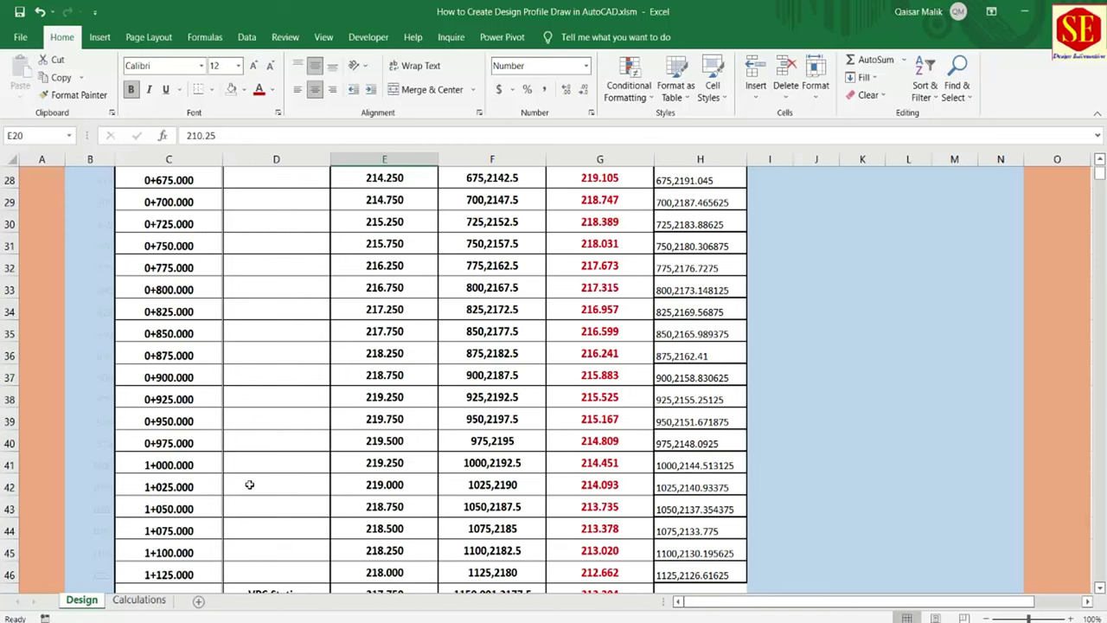
scroll(230, 284, up, 5)
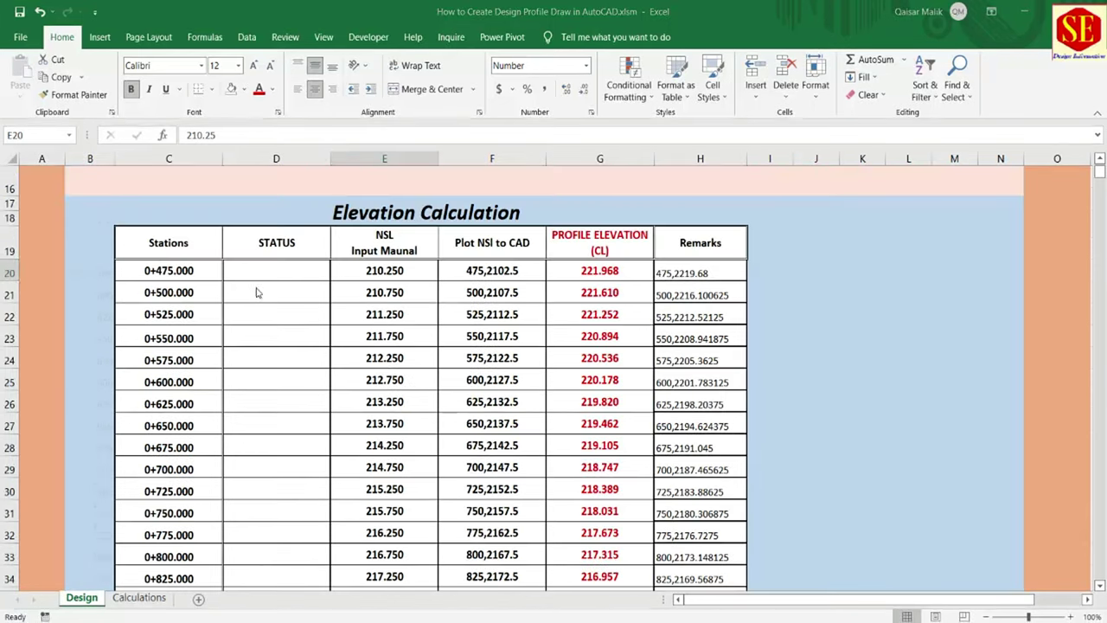
scroll(257, 289, down, 1)
scroll(346, 346, down, 8)
scroll(399, 450, down, 3)
scroll(396, 510, down, 4)
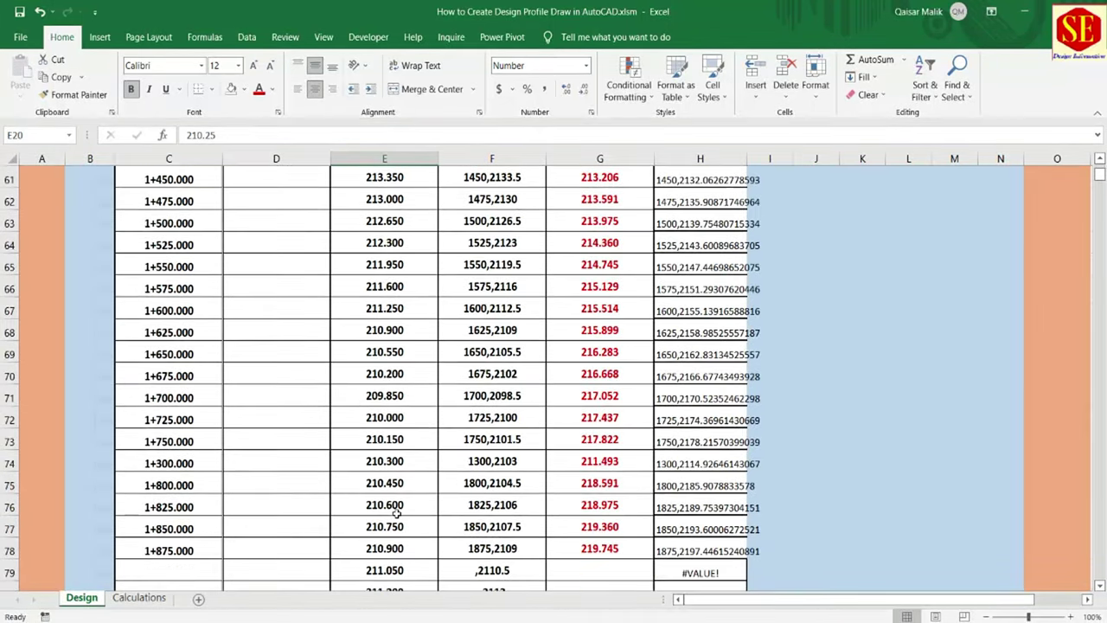
scroll(396, 510, down, 2)
scroll(396, 510, up, 7)
scroll(396, 510, up, 5)
scroll(397, 438, up, 1)
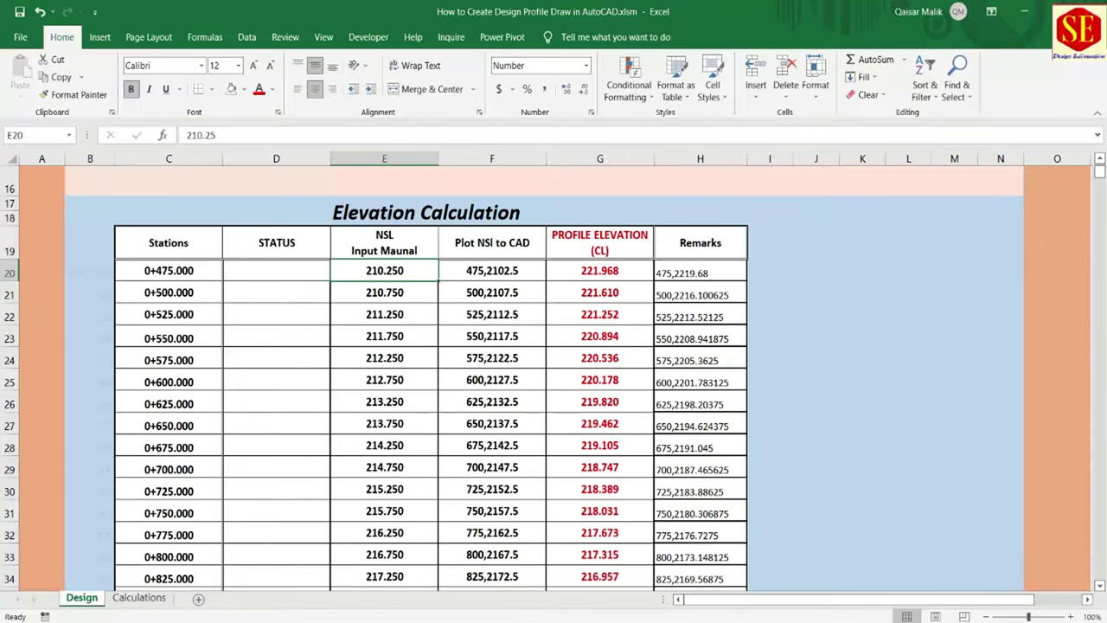
click(504, 578)
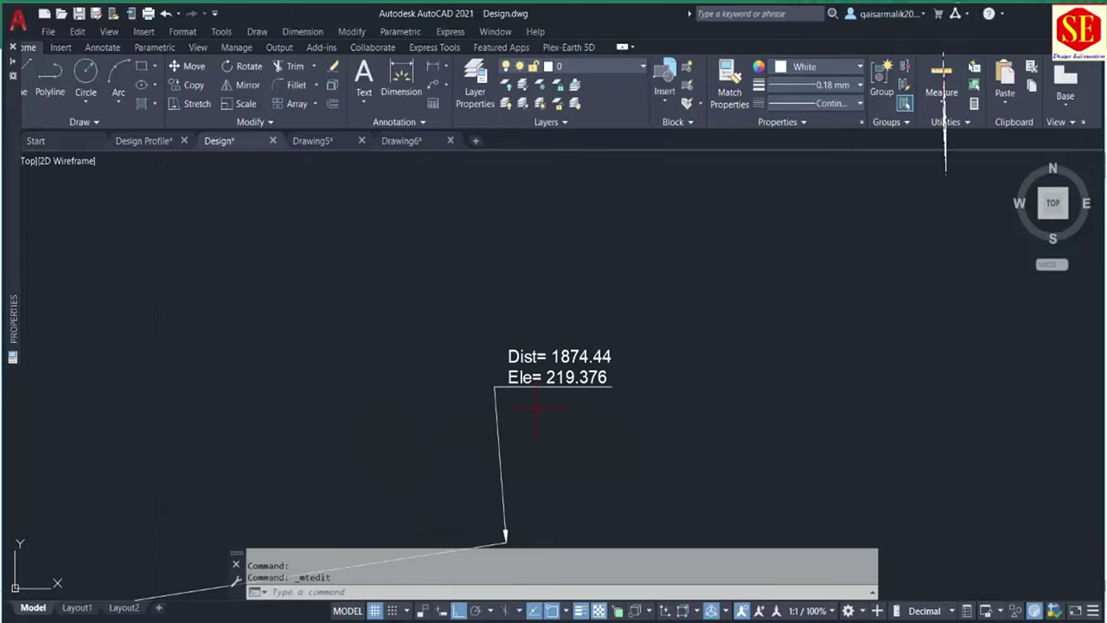
scroll(717, 420, down, 3)
scroll(776, 361, down, 2)
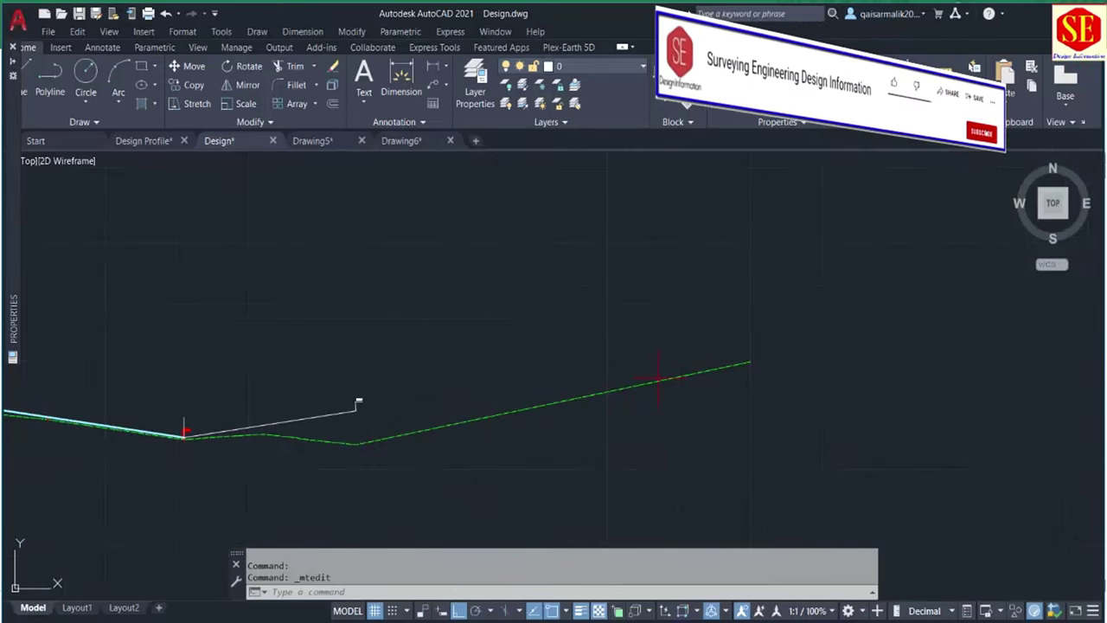
scroll(324, 446, up, 2)
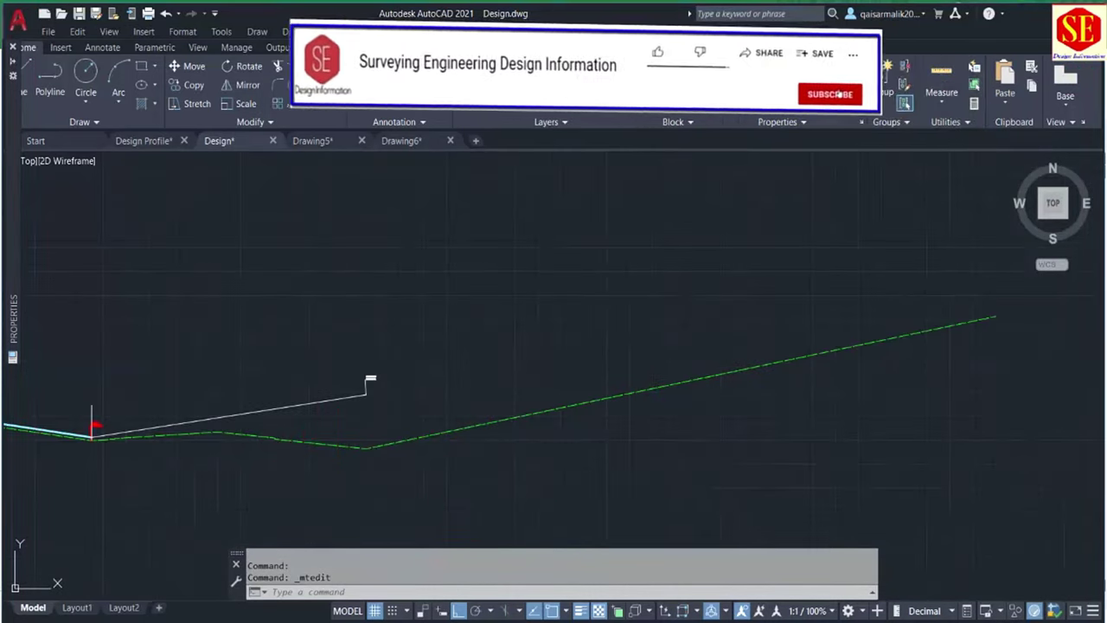
key(alt+Tab)
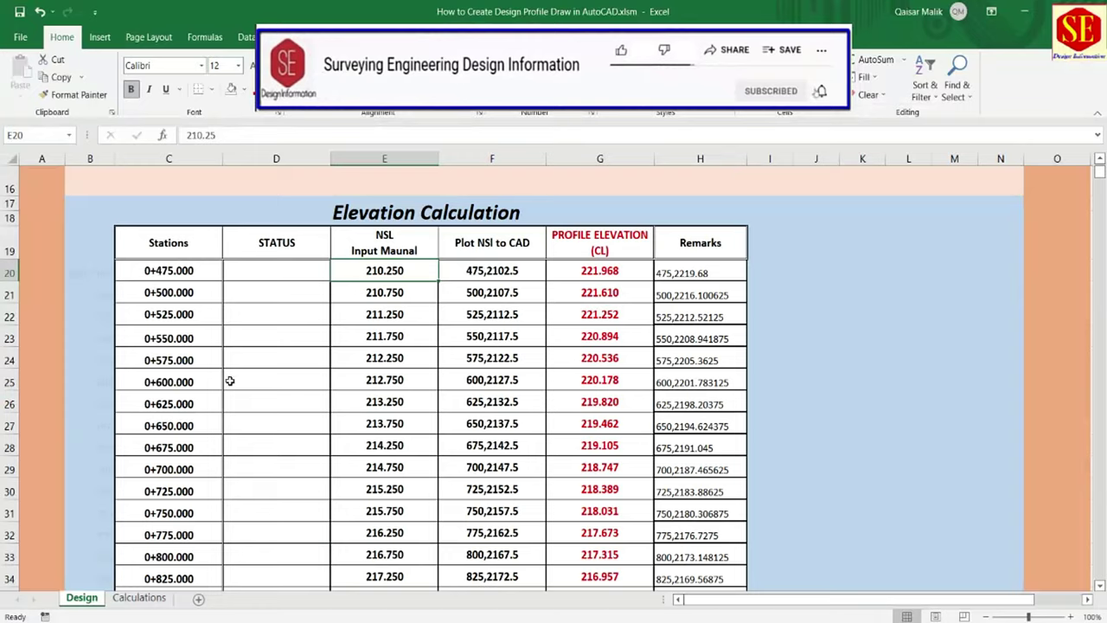
scroll(229, 381, up, 5)
- Set the BOP station to 0 and copy the NSL values from E39 downward
click(277, 271)
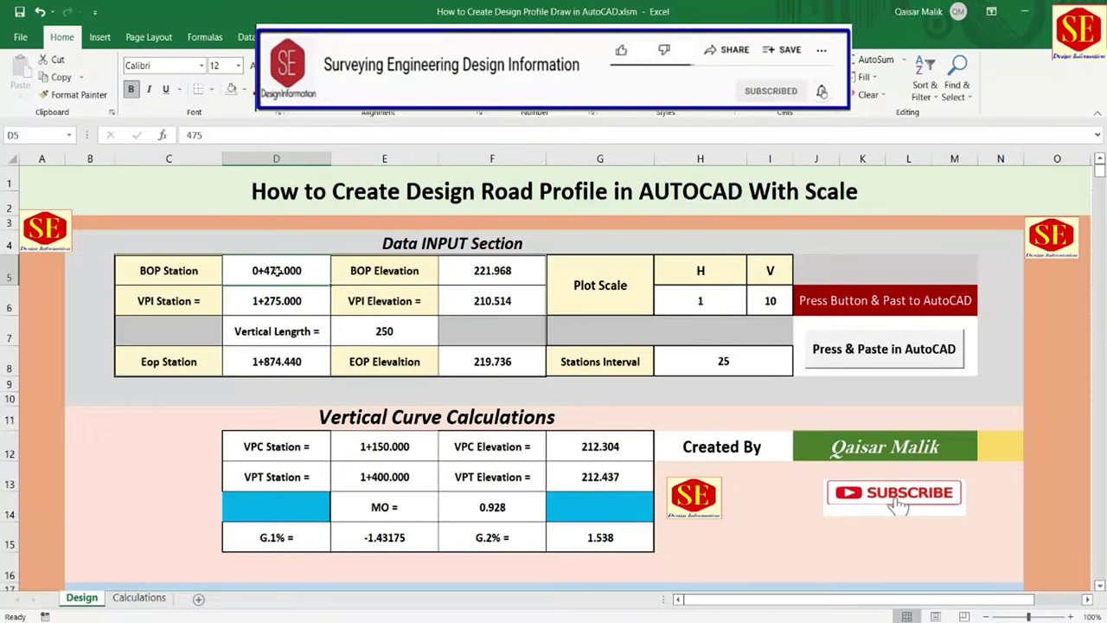
text(0)
key(Return)
scroll(482, 304, down, 5)
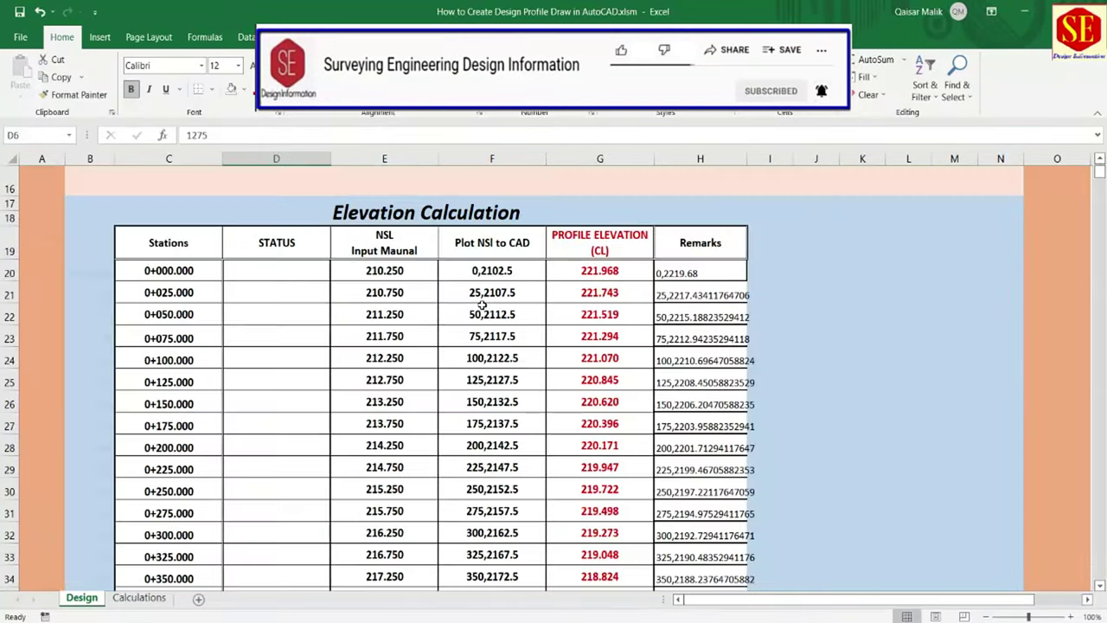
scroll(461, 350, down, 5)
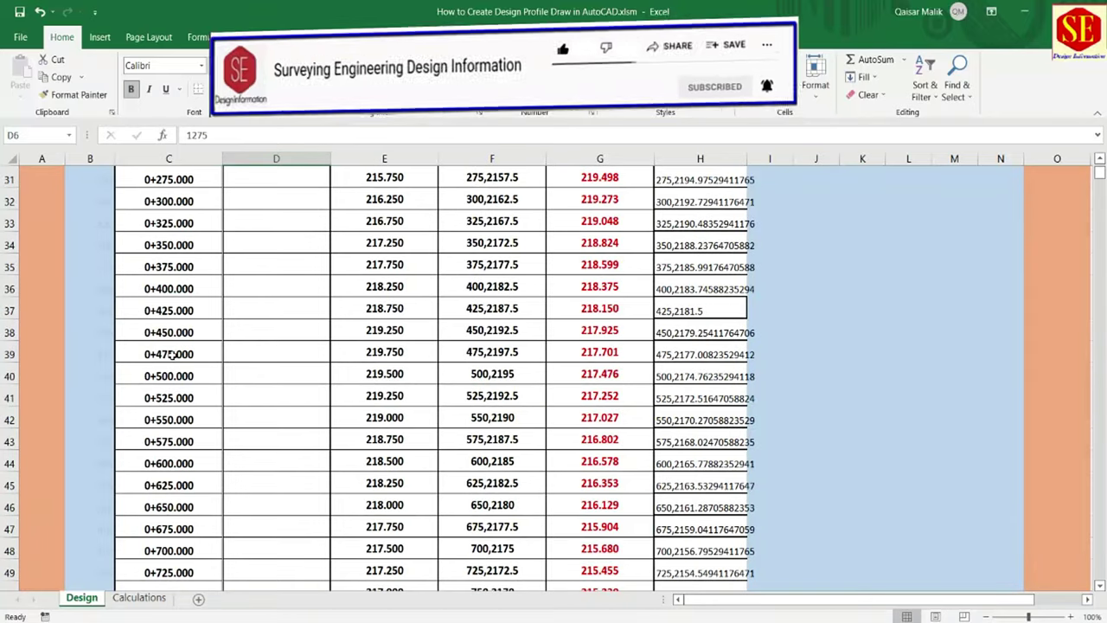
mouse_move(362, 357)
mouse_down()
mouse_move(437, 564)
mouse_move(368, 562)
mouse_up()
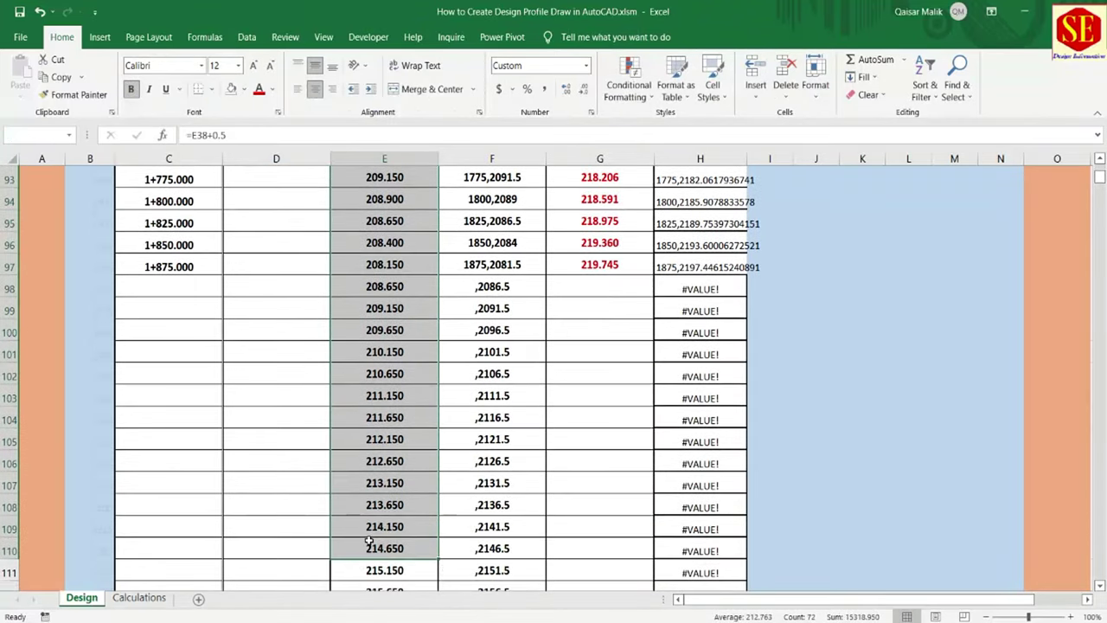
right_click(367, 541)
click(415, 217)
- Paste the copied NSL levels as values starting at E20
scroll(439, 348, up, 12)
scroll(440, 348, up, 6)
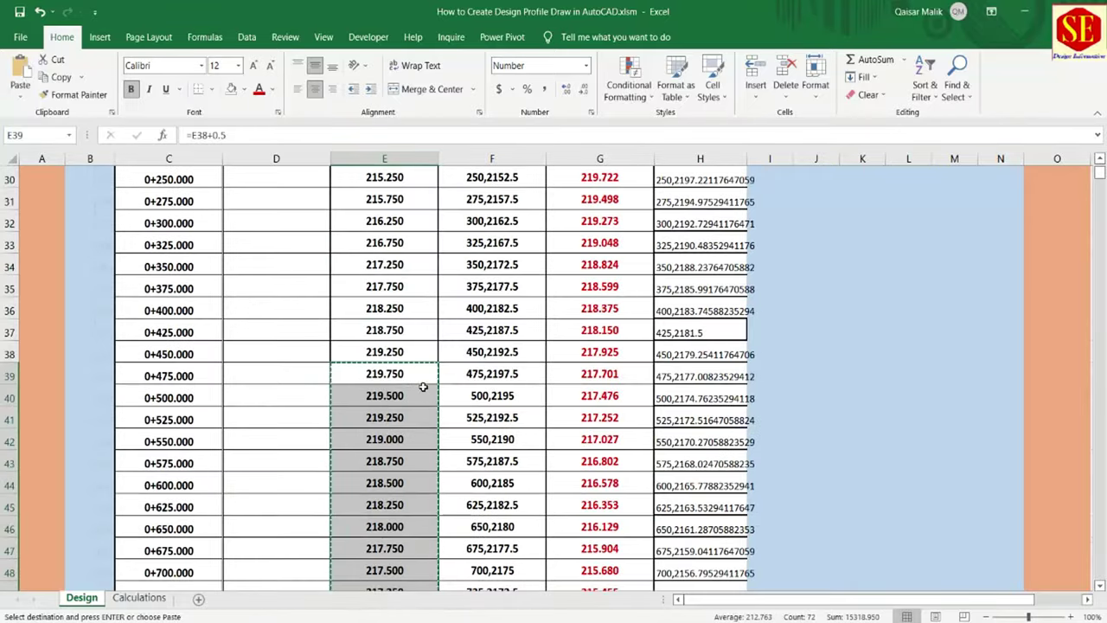
scroll(440, 349, up, 7)
click(385, 226)
right_click(385, 226)
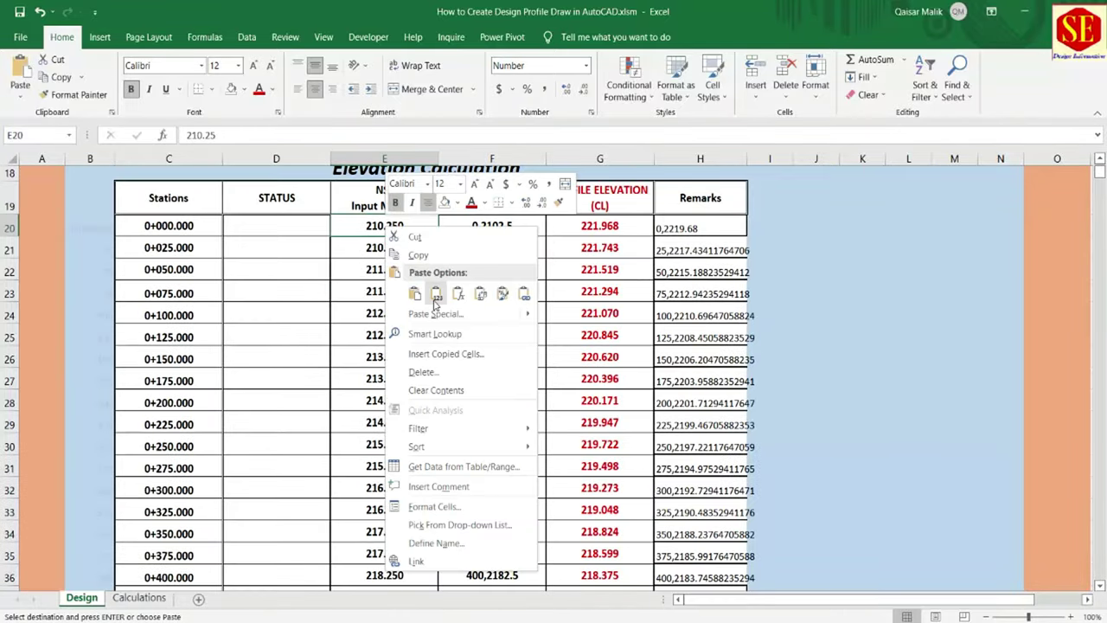
click(432, 292)
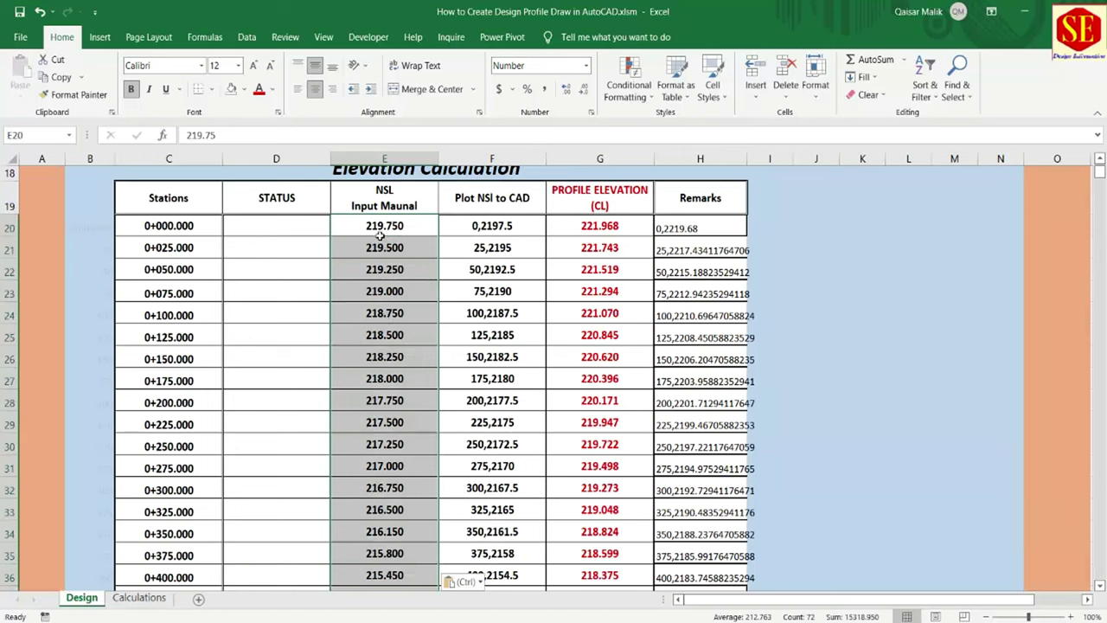
- Restore the BOP station in D5 to 475
scroll(356, 395, up, 6)
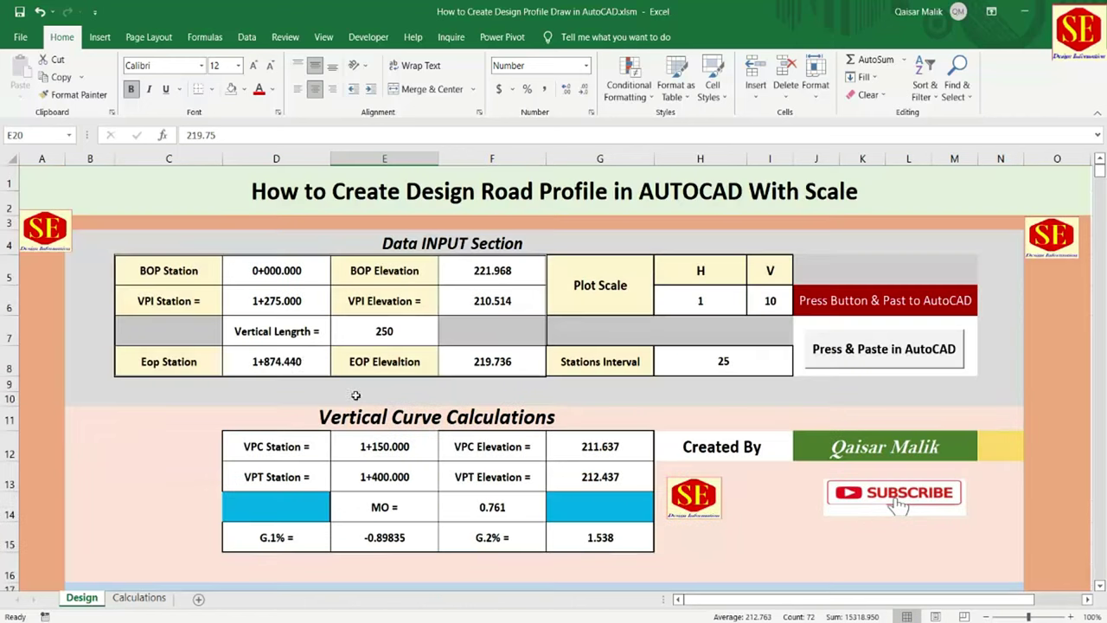
click(295, 271)
text(47)
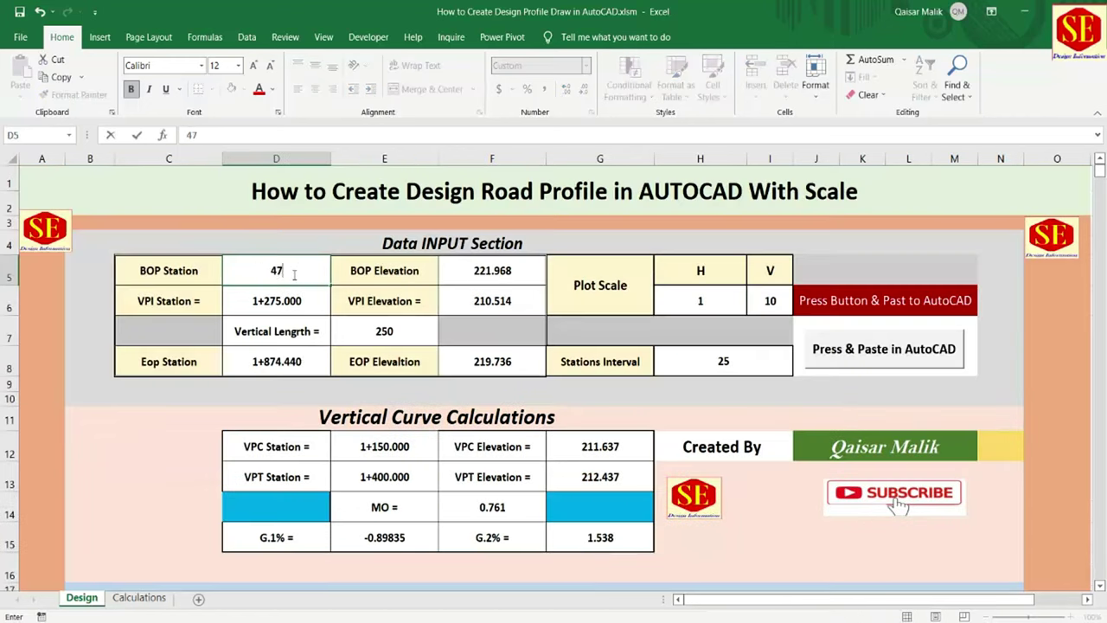
text(5)
key(Return)
scroll(369, 340, down, 5)
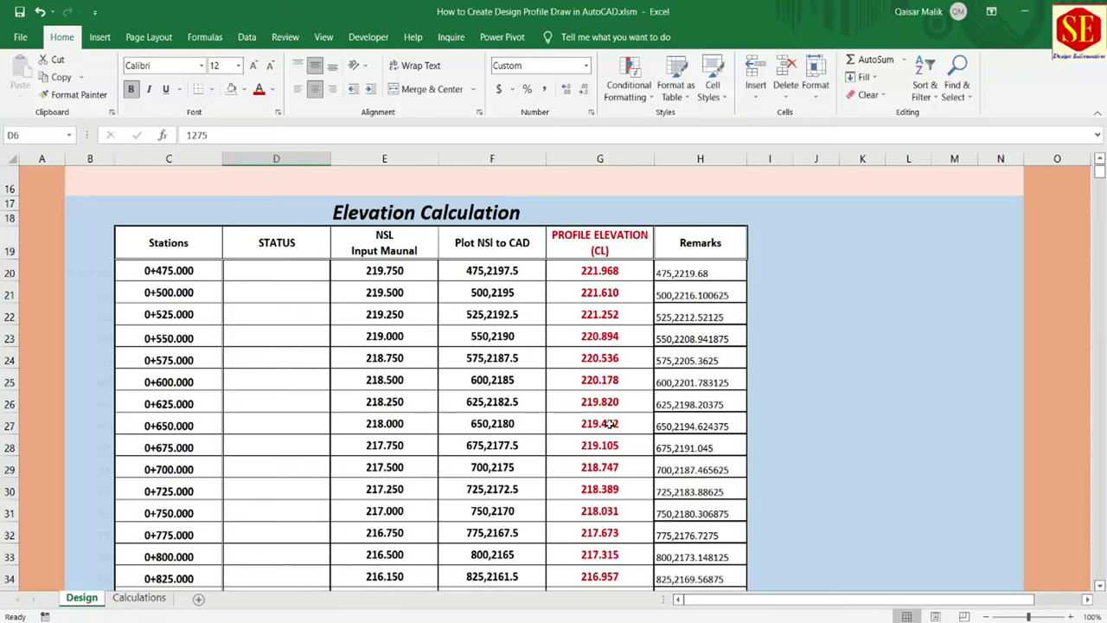
- Select the Remarks cells H20:H78 and copy them to the clipboard
drag(705, 271, 748, 568)
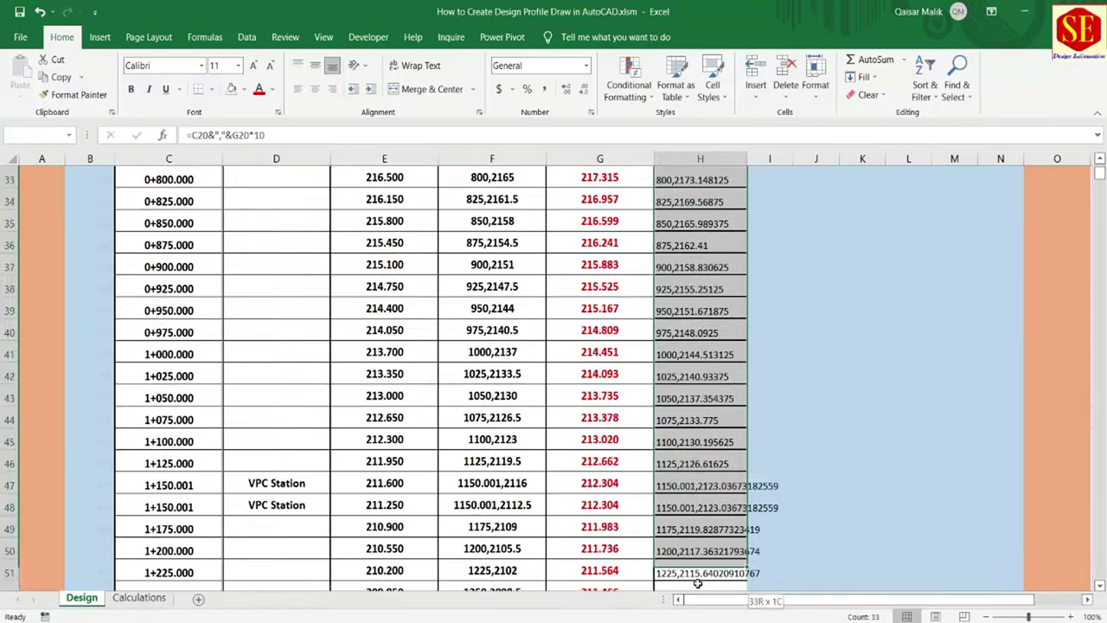
mouse_move(749, 567)
mouse_down()
mouse_move(699, 550)
mouse_move(695, 605)
mouse_up()
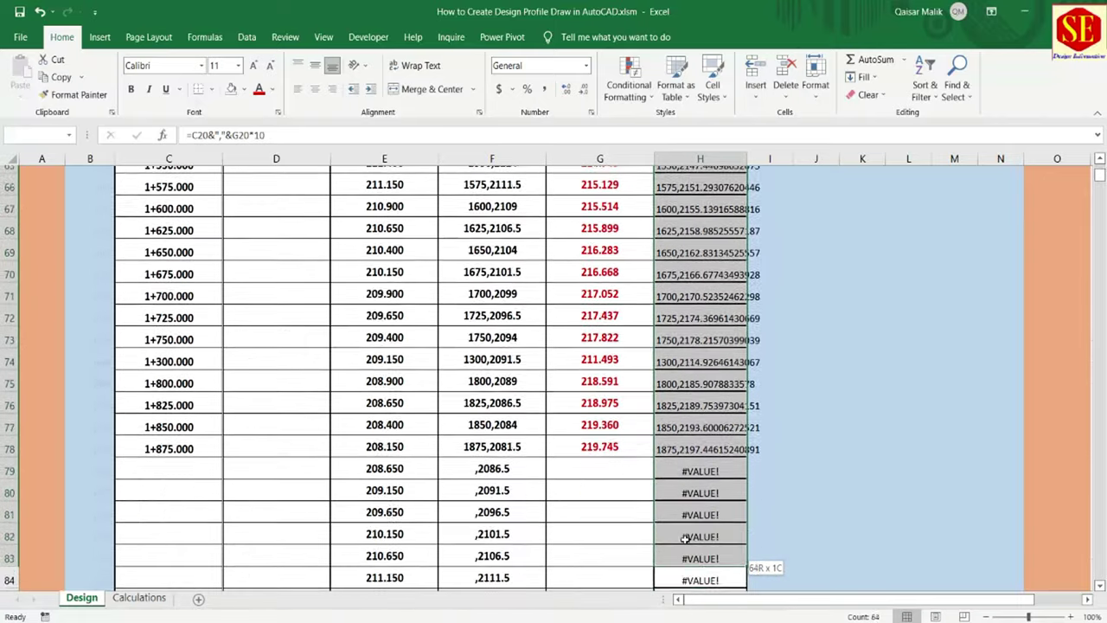
drag(695, 605, 610, 438)
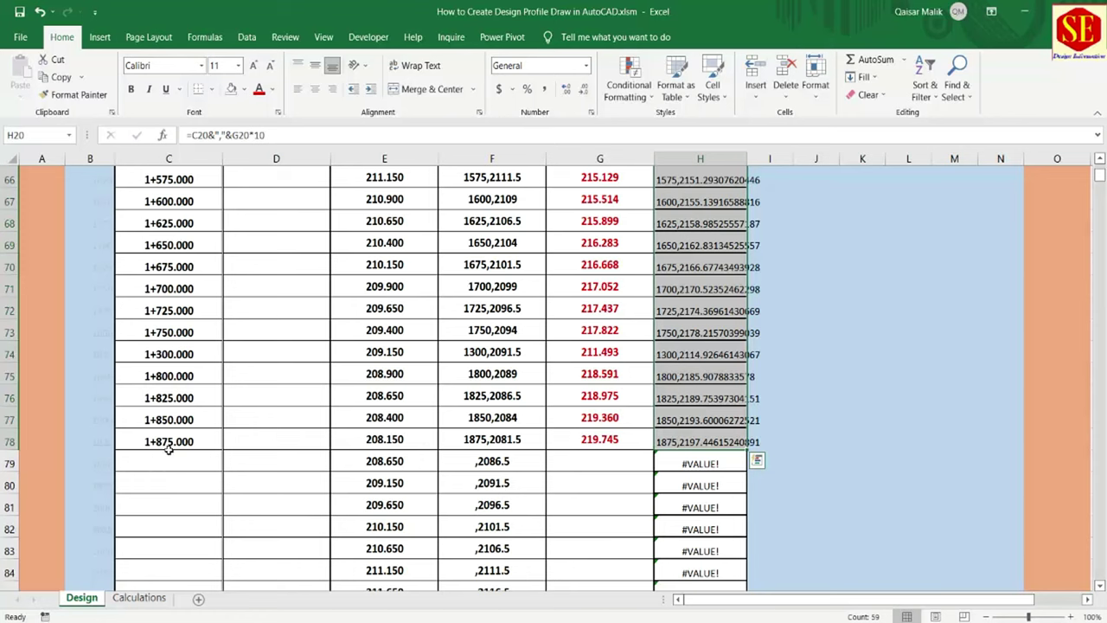
right_click(689, 378)
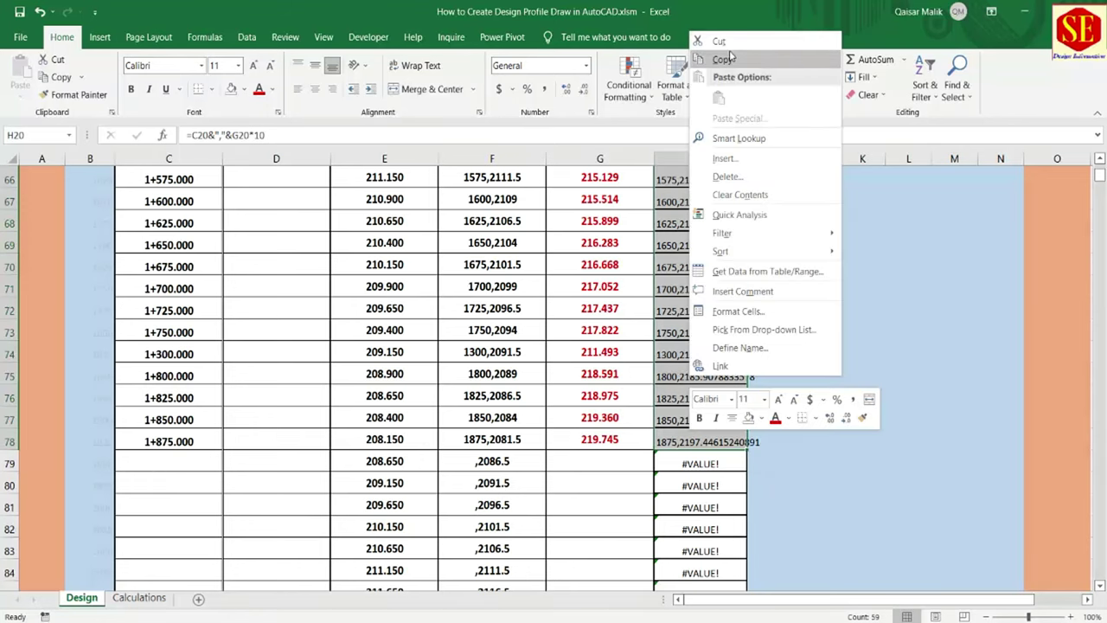
click(723, 58)
scroll(731, 346, up, 15)
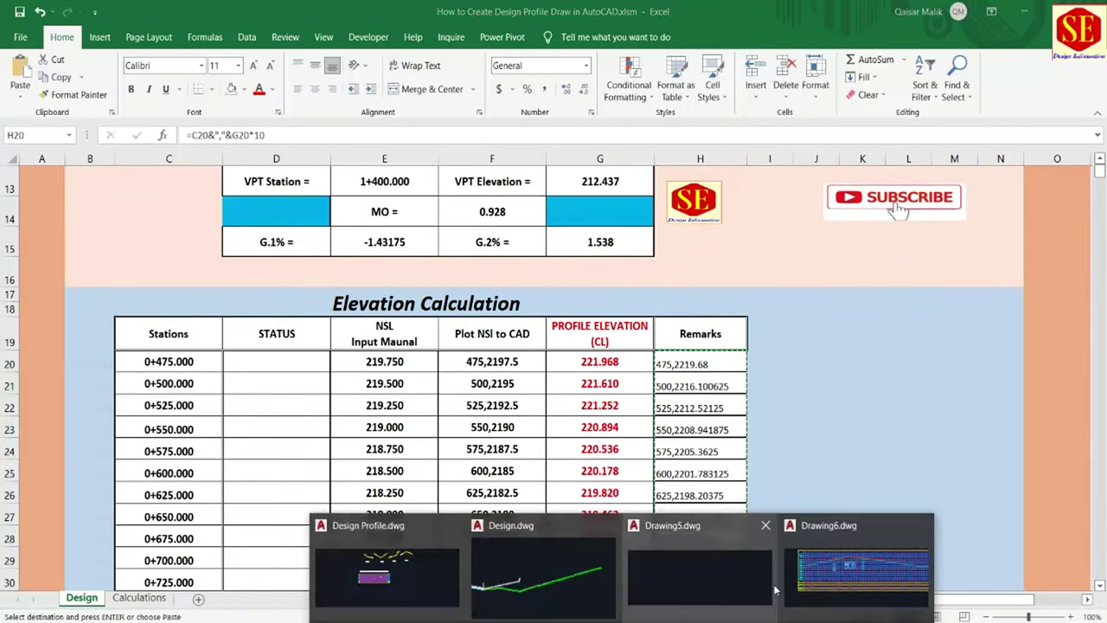
- In the Design drawing, paste the copied Excel coordinate pairs into PLINE to trace the sag curve through 1875,2197.446
click(543, 571)
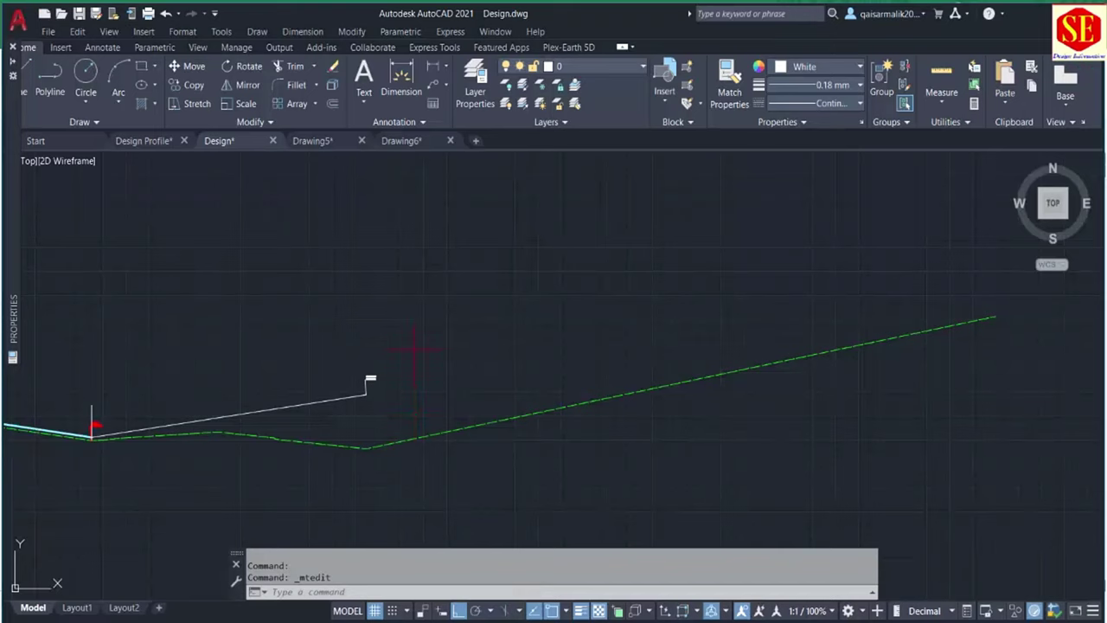
click(411, 594)
text(pl)
key(Return)
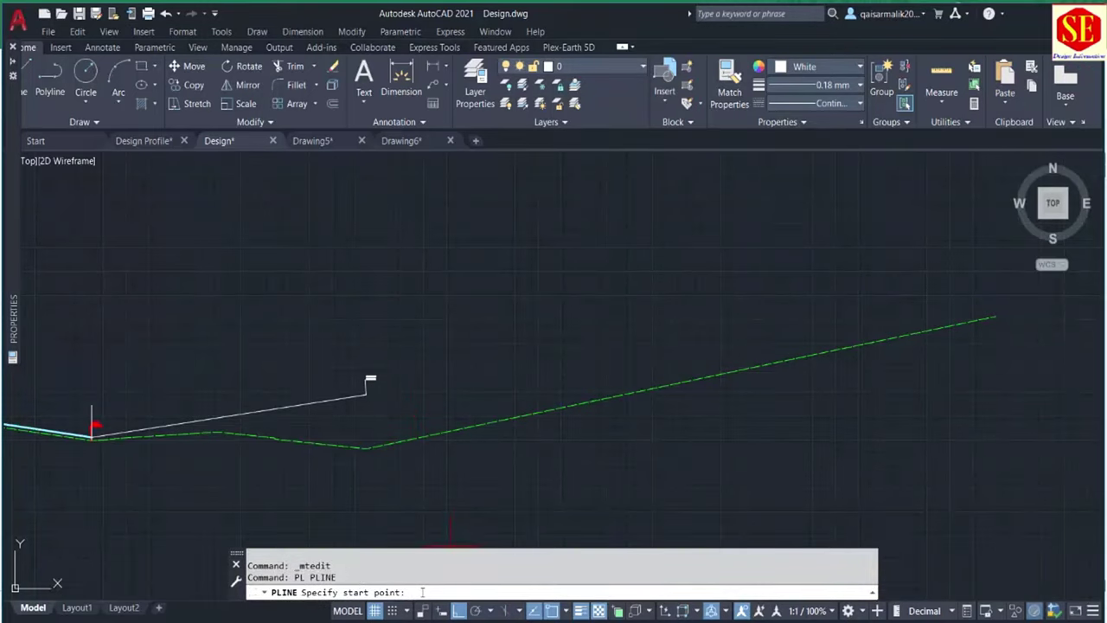
right_click(422, 592)
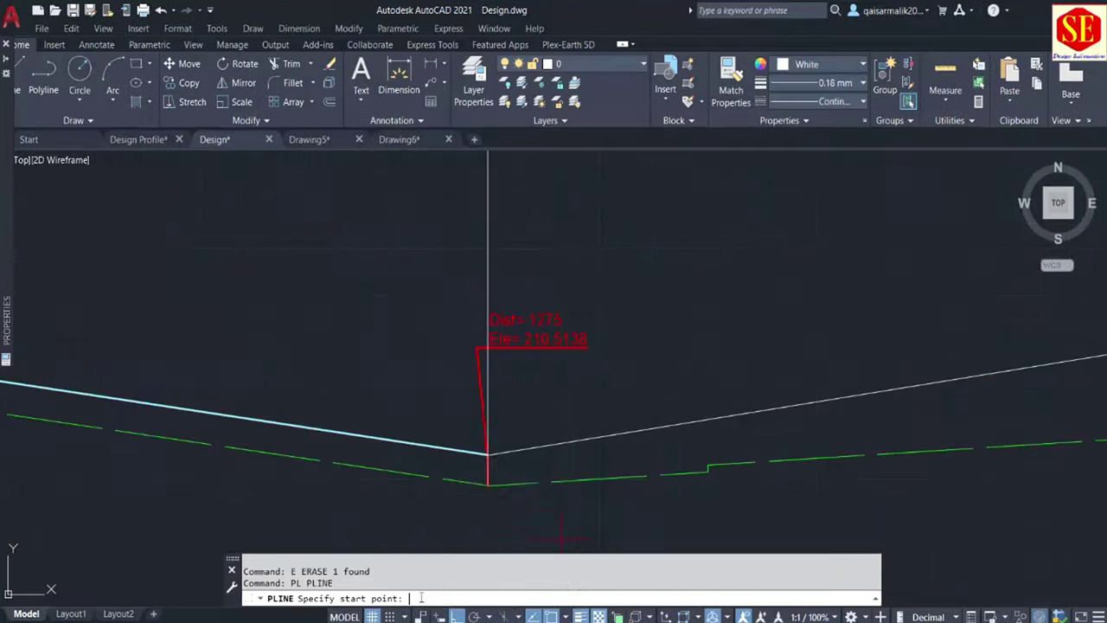
right_click(419, 596)
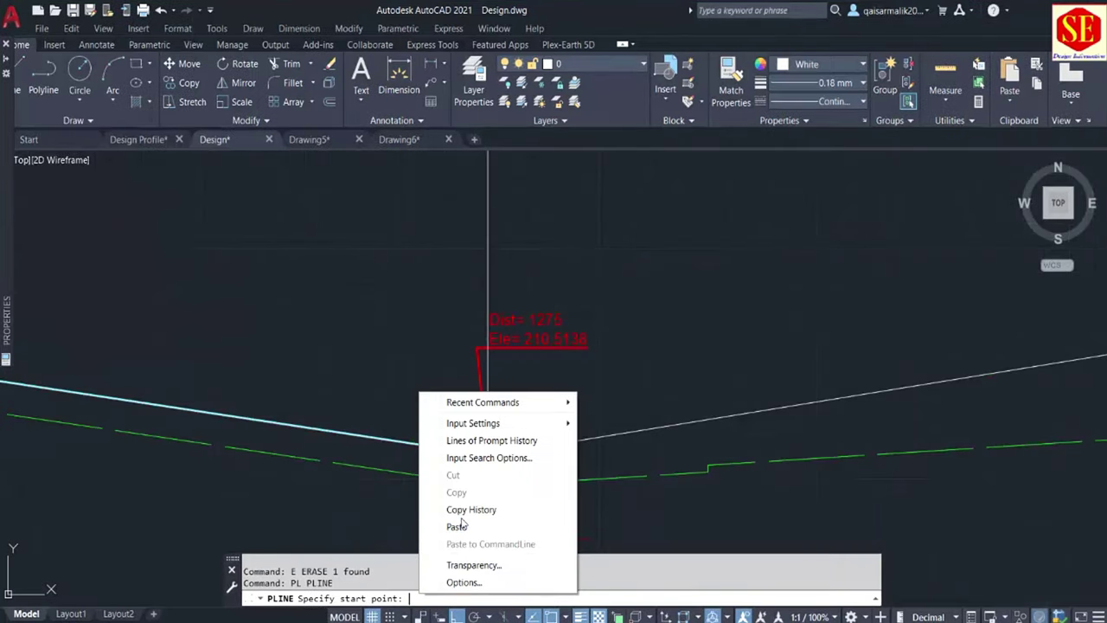
click(456, 526)
scroll(467, 394, down, 2)
key(Escape)
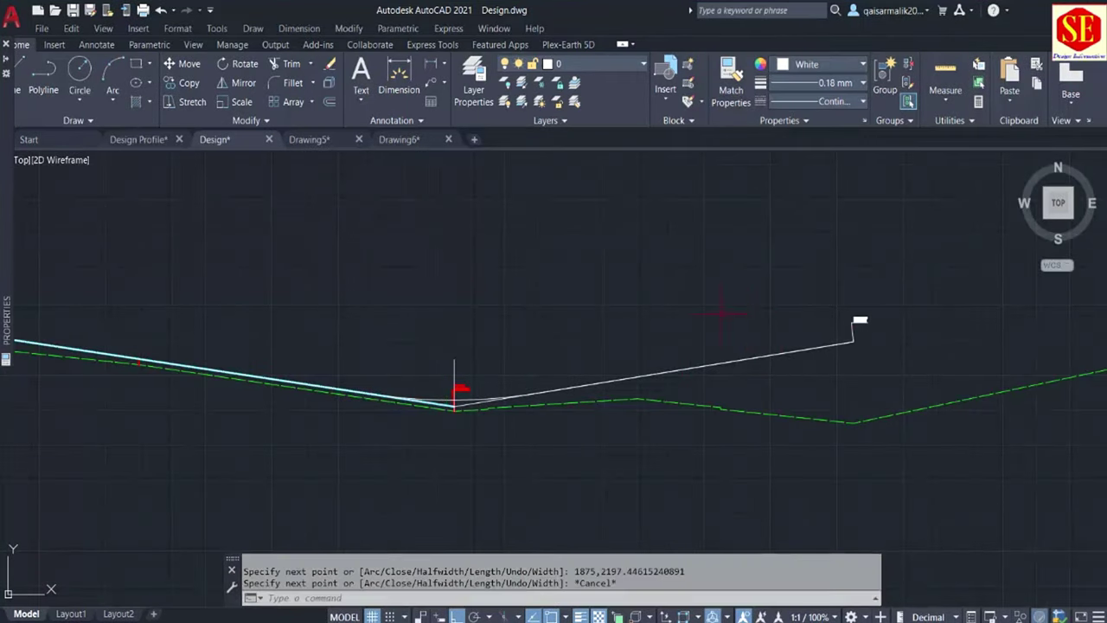
scroll(415, 428, up, 5)
click(564, 298)
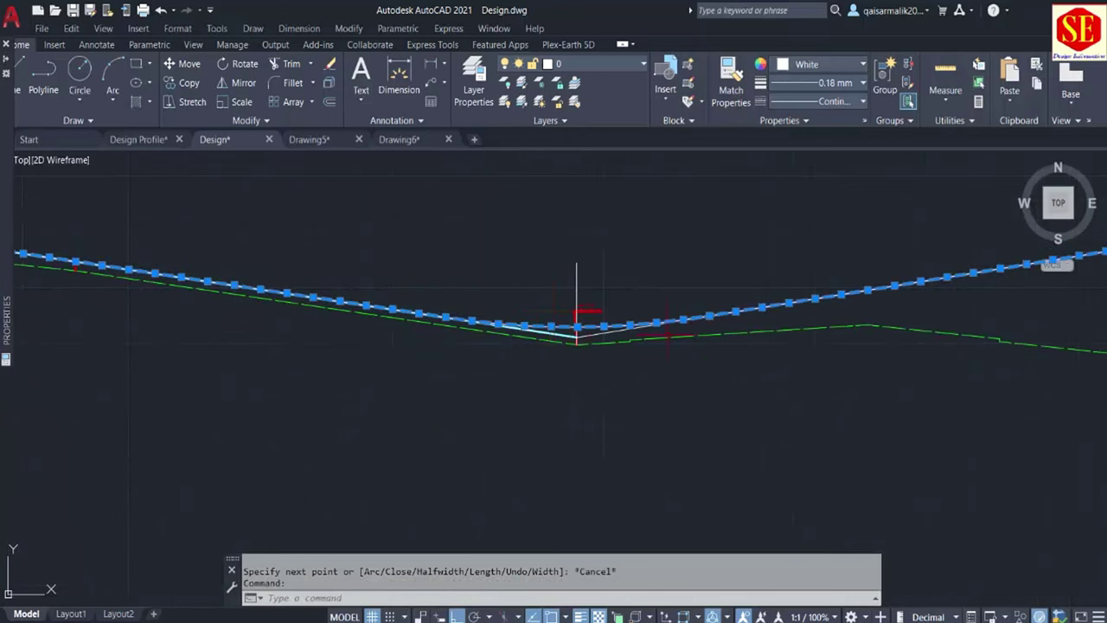
middle_drag(577, 327, 677, 321)
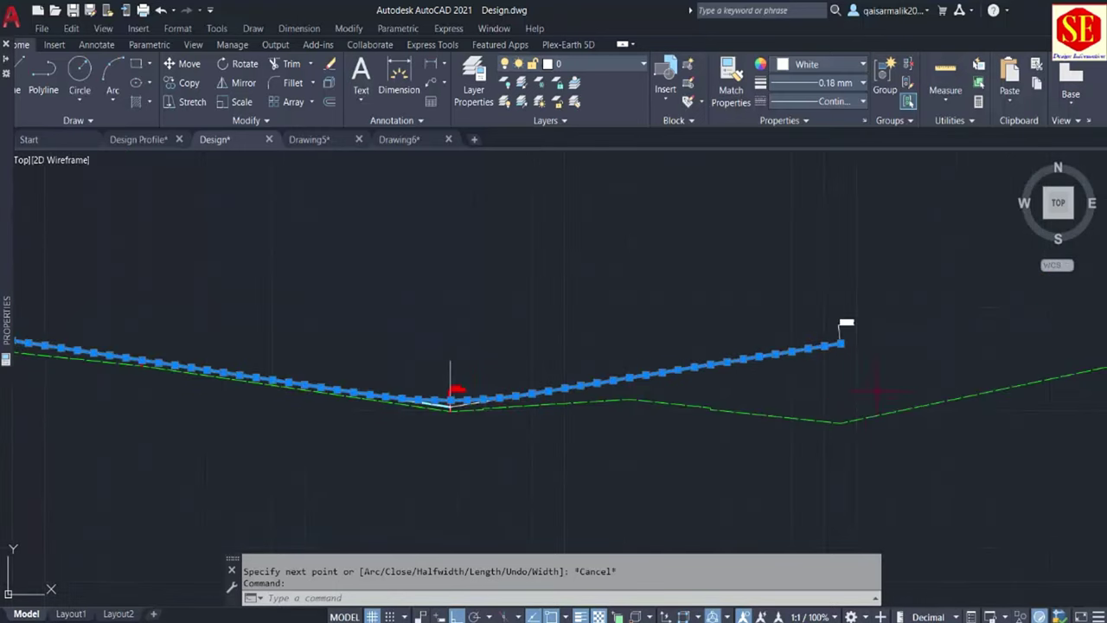
- Draw a two-segment polyline from the flagged vertex, dipping to a low point and rising to the ground line's end
key(Escape)
text(pl)
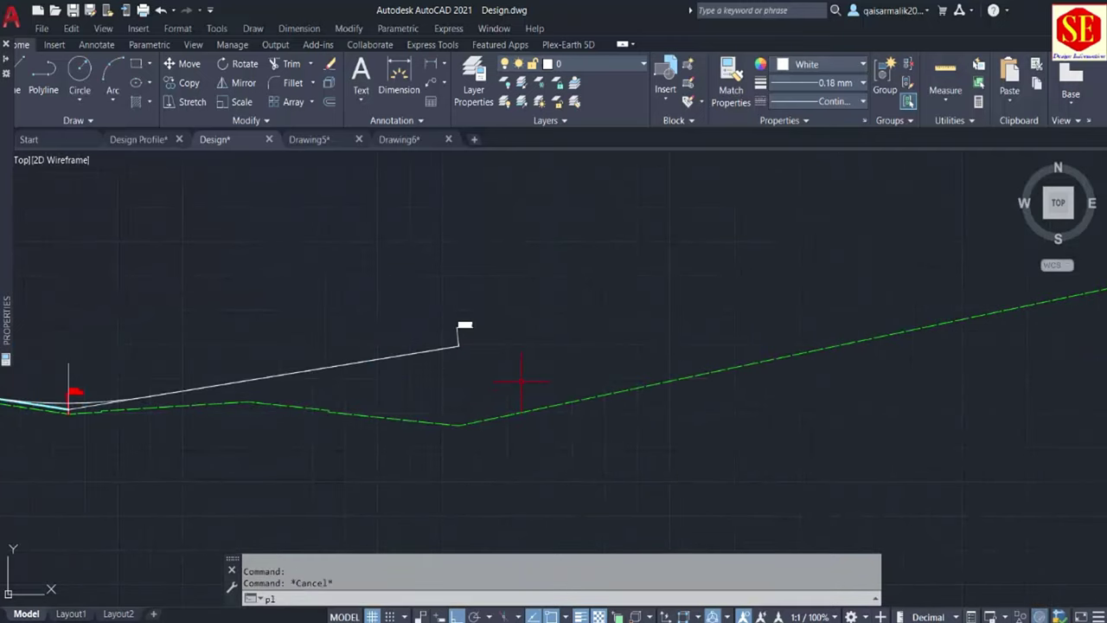
key(Return)
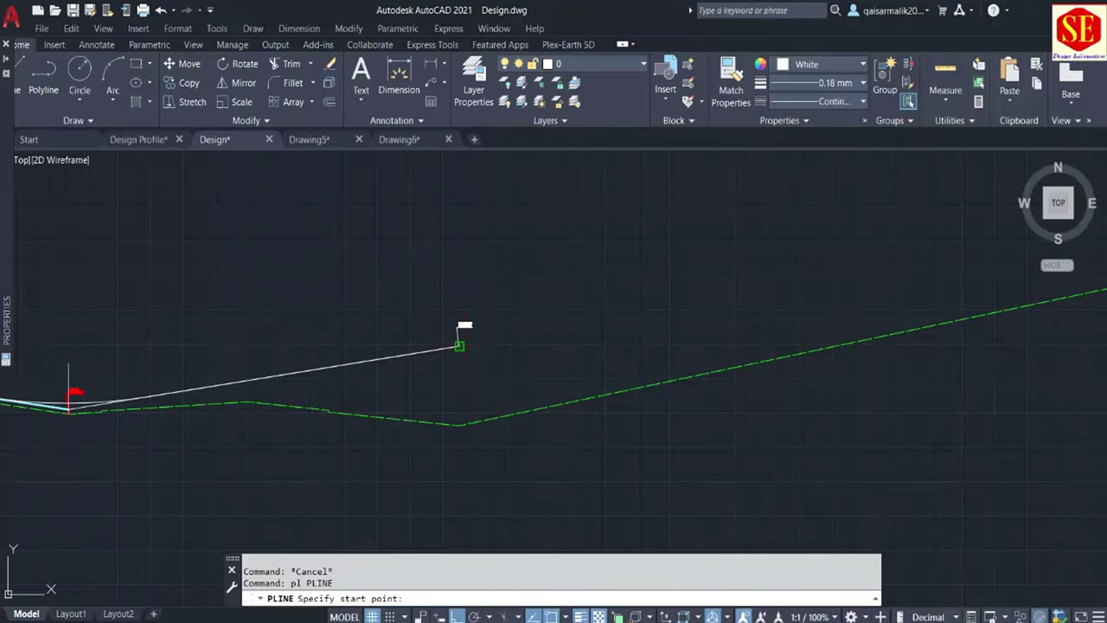
click(460, 346)
middle_drag(770, 344, 571, 397)
middle_drag(778, 381, 595, 380)
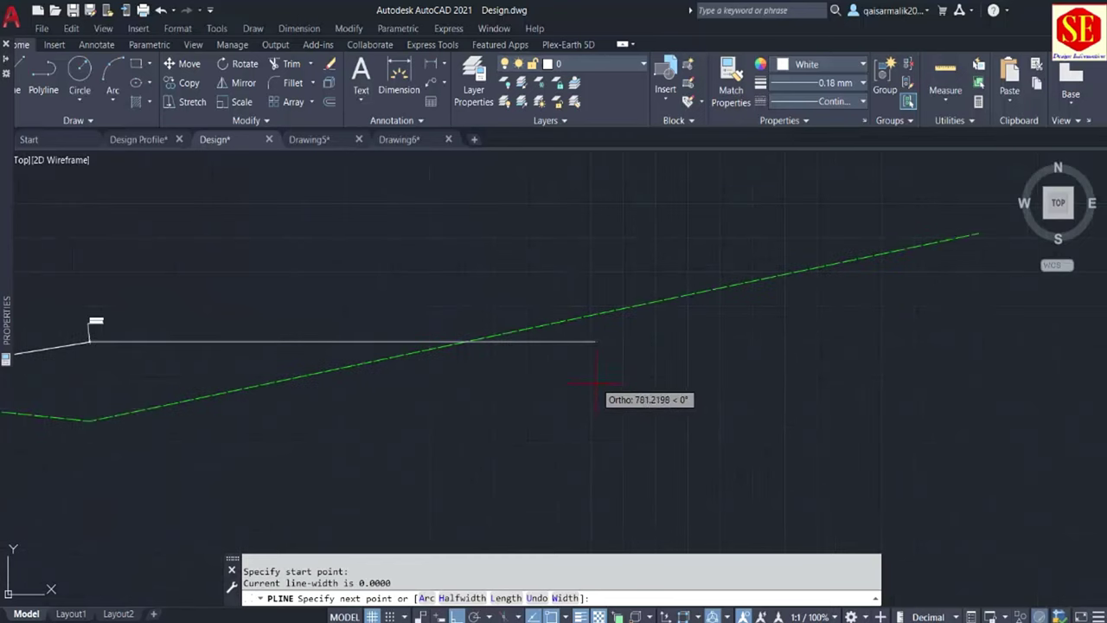
key(F8)
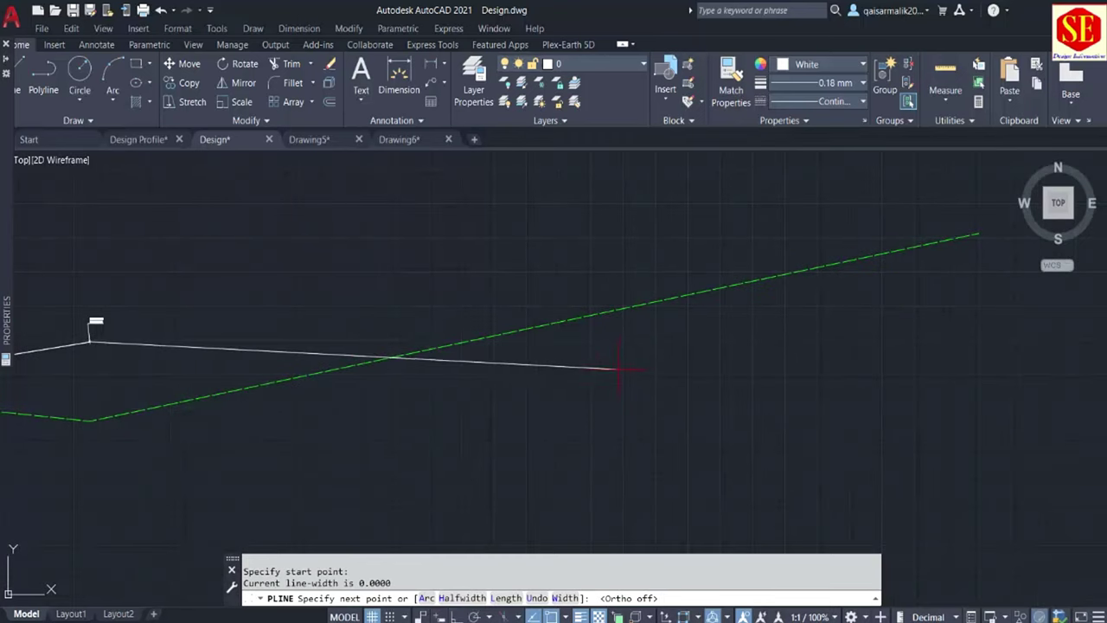
click(616, 370)
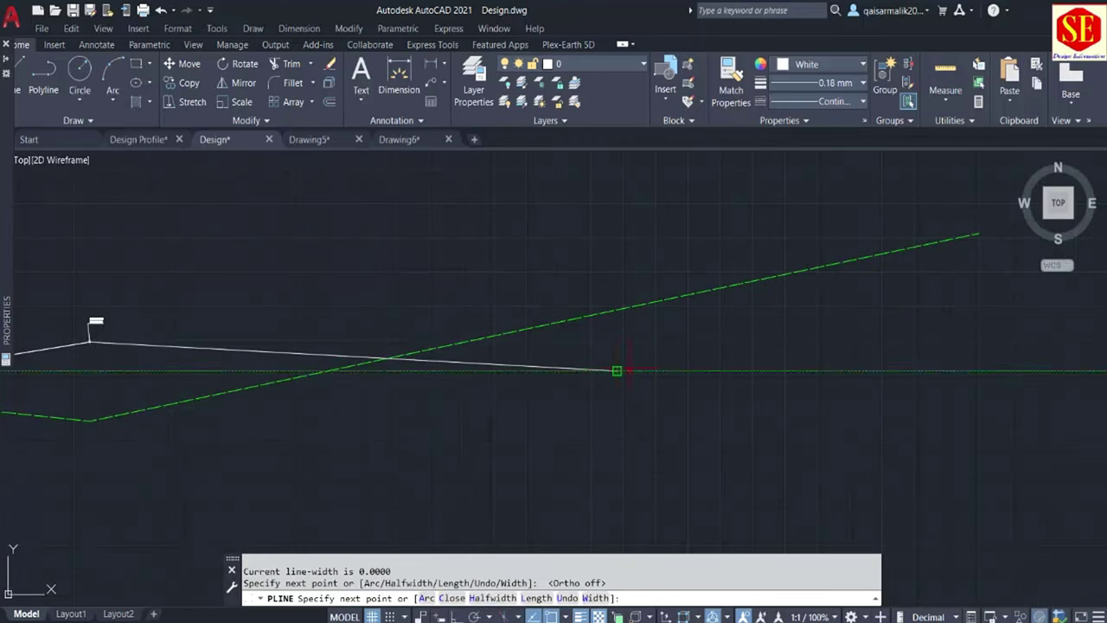
click(978, 233)
key(Escape)
- Pan back along the profile to centre the flagged vertices
middle_drag(401, 354, 741, 355)
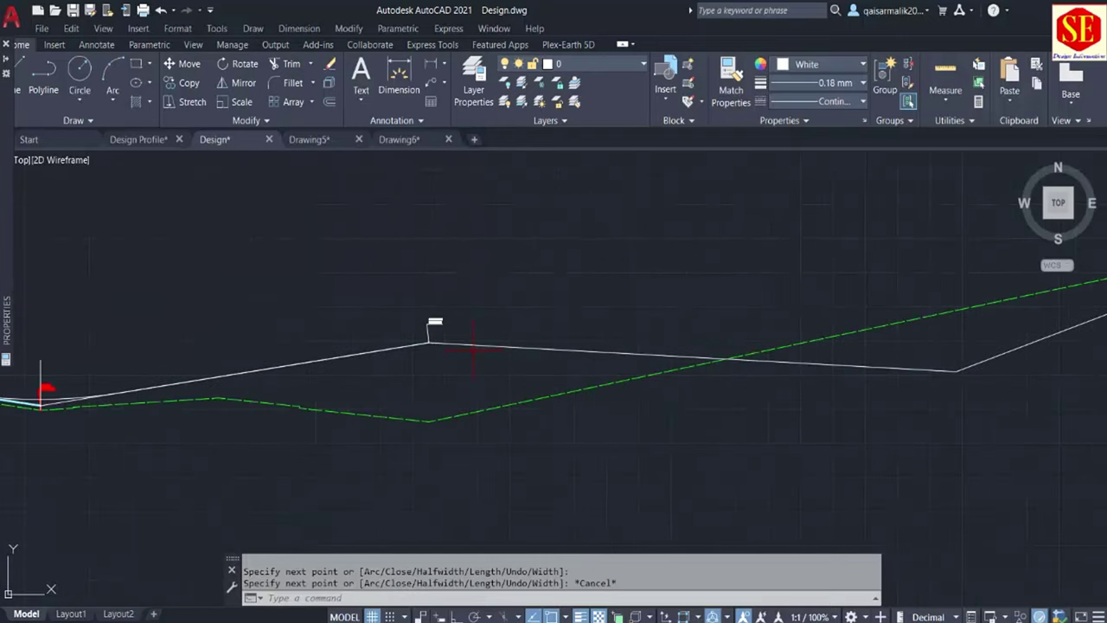
middle_drag(517, 398, 795, 429)
middle_drag(353, 433, 609, 420)
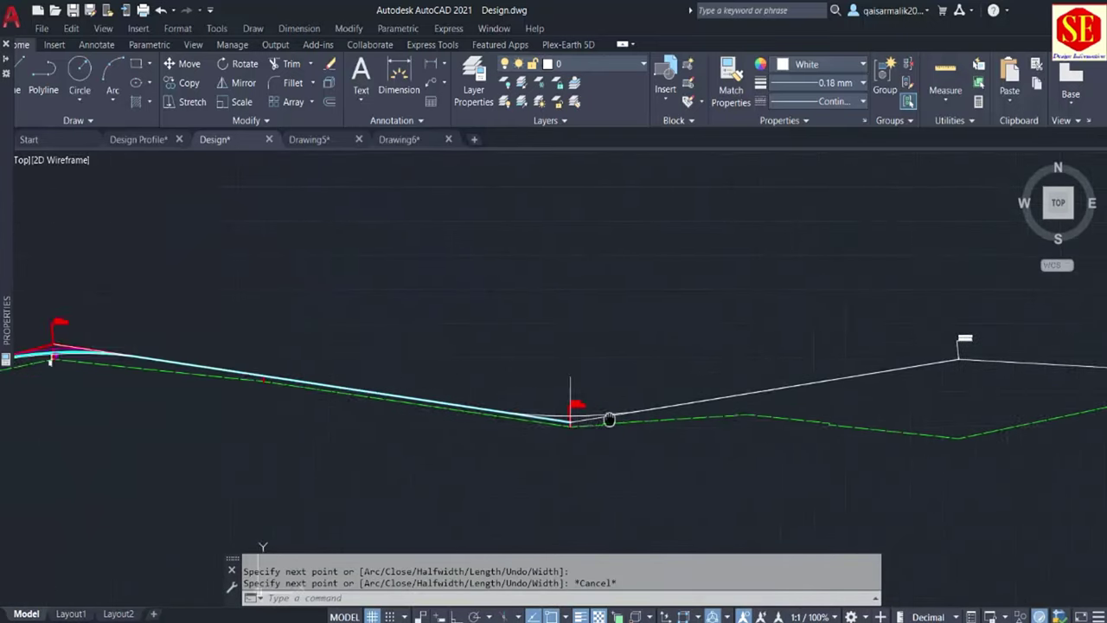
mouse_move(130, 403)
middle_down()
mouse_move(313, 411)
mouse_move(725, 334)
mouse_move(394, 334)
middle_up()
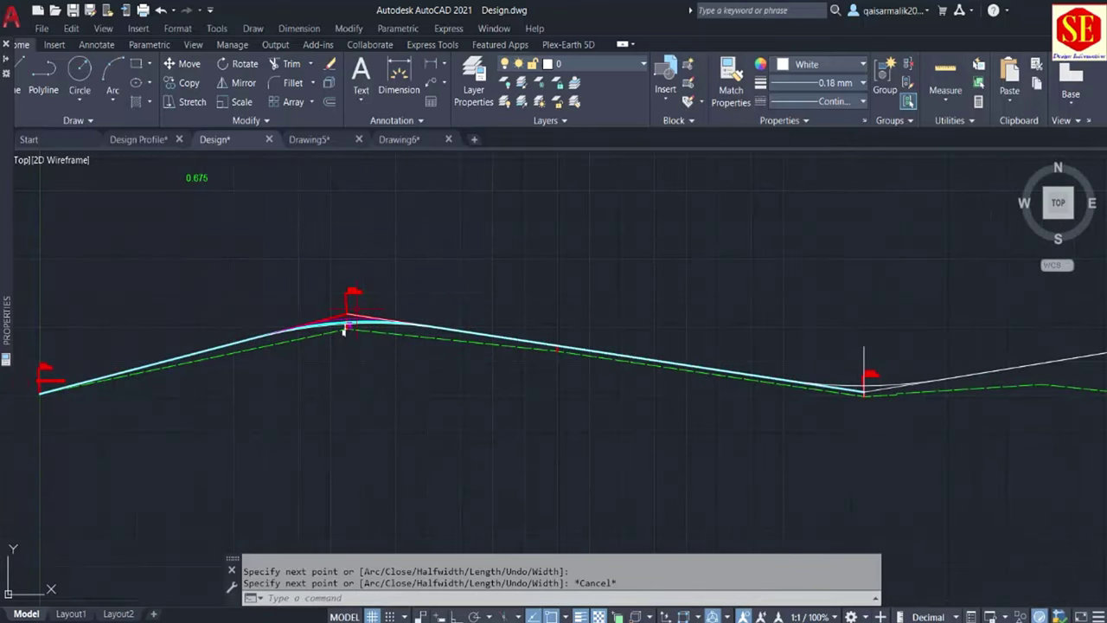
mouse_move(790, 380)
middle_down()
mouse_move(697, 413)
mouse_move(617, 404)
middle_up()
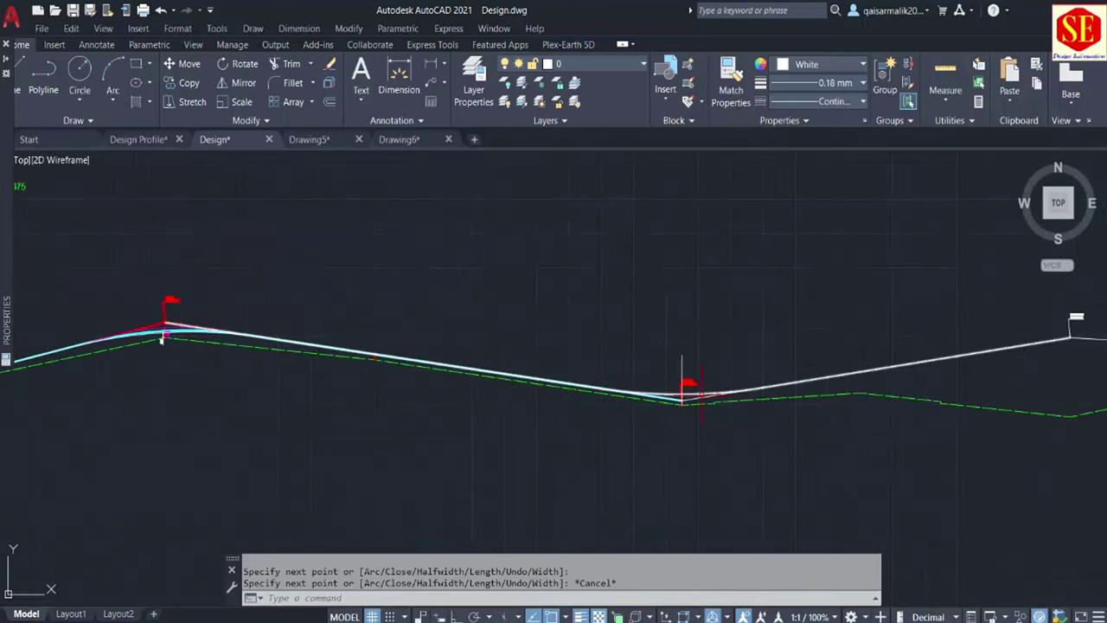
middle_drag(751, 396, 517, 420)
middle_drag(353, 432, 763, 467)
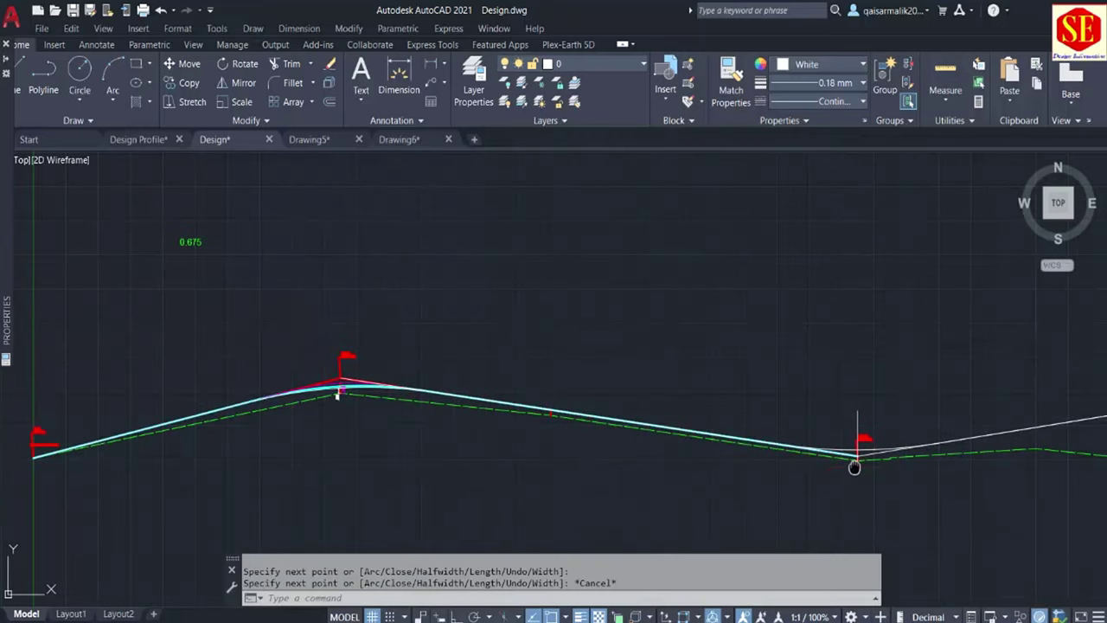
middle_drag(856, 460, 417, 467)
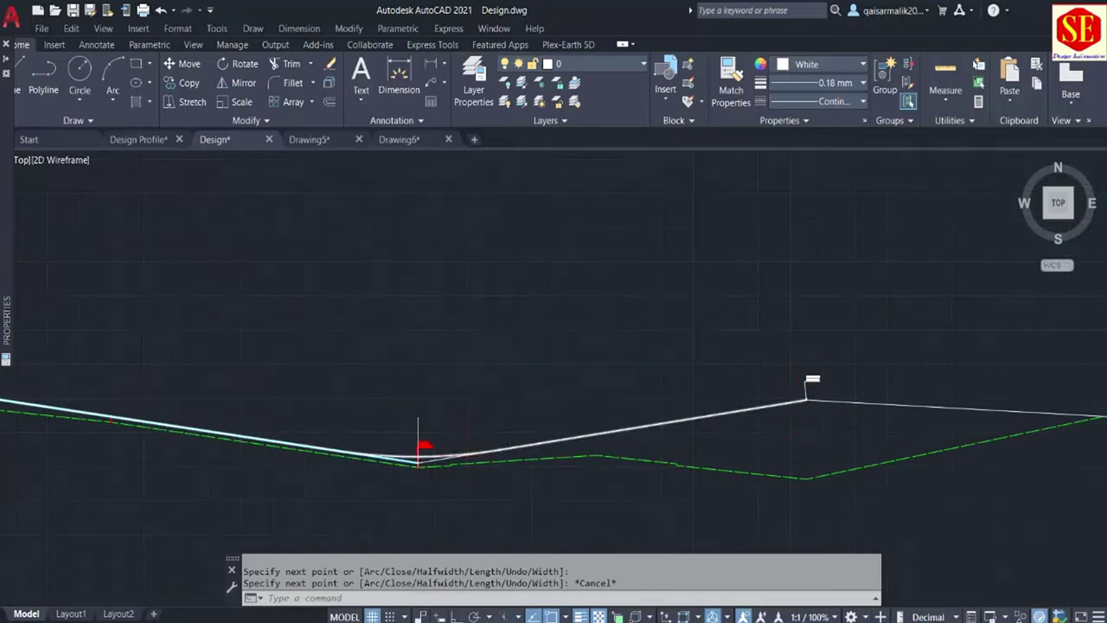
mouse_move(755, 446)
middle_down()
mouse_move(433, 454)
mouse_move(477, 380)
mouse_move(782, 373)
middle_up()
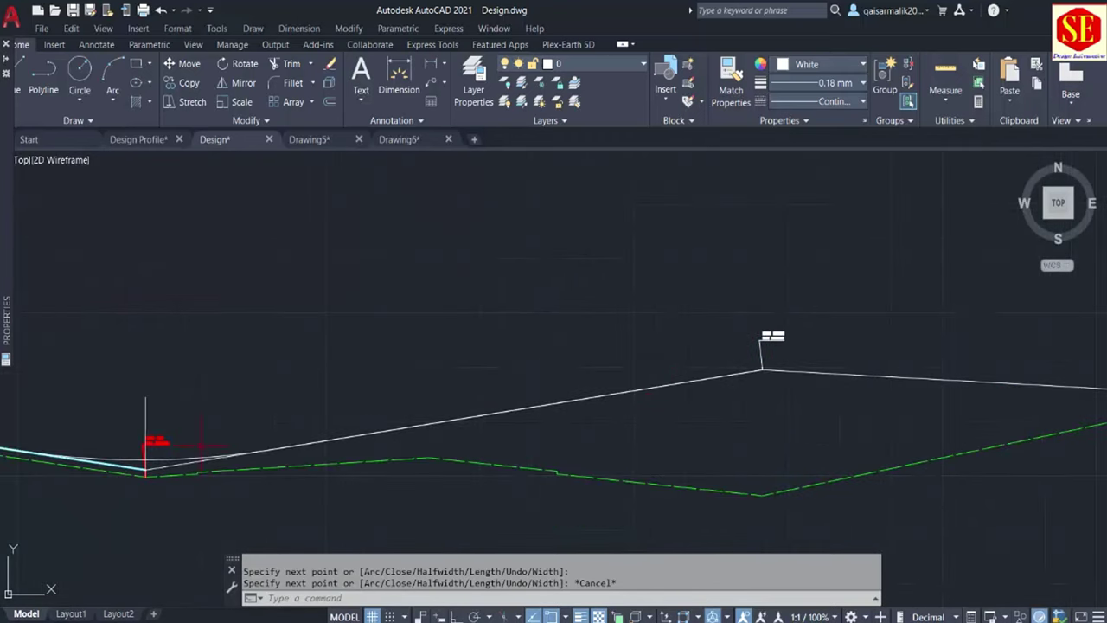
middle_drag(710, 375, 373, 394)
middle_drag(934, 518, 729, 477)
scroll(836, 457, down, 3)
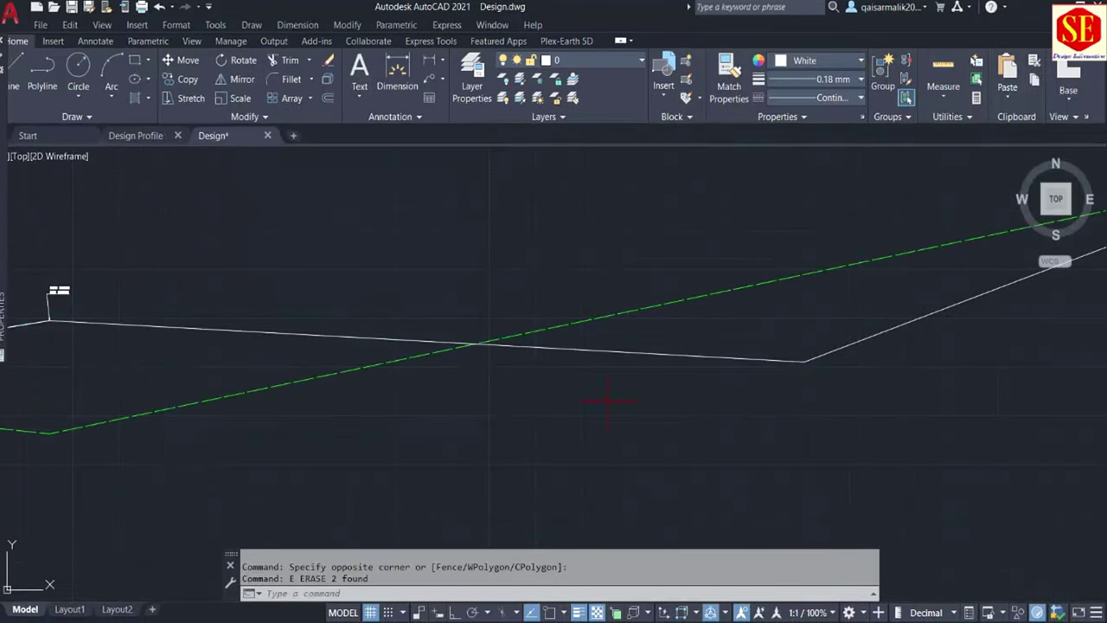
- Start the CD labelling lisp and turn on every object snap mode
scroll(787, 372, up, 2)
text(CD)
key(Return)
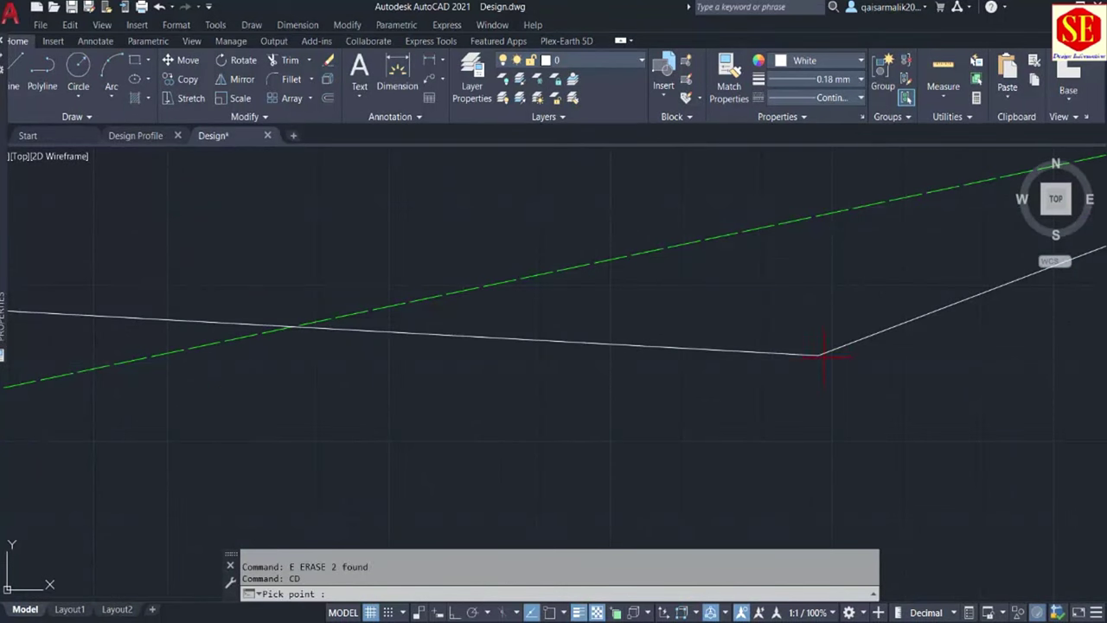
text('os)
key(Return)
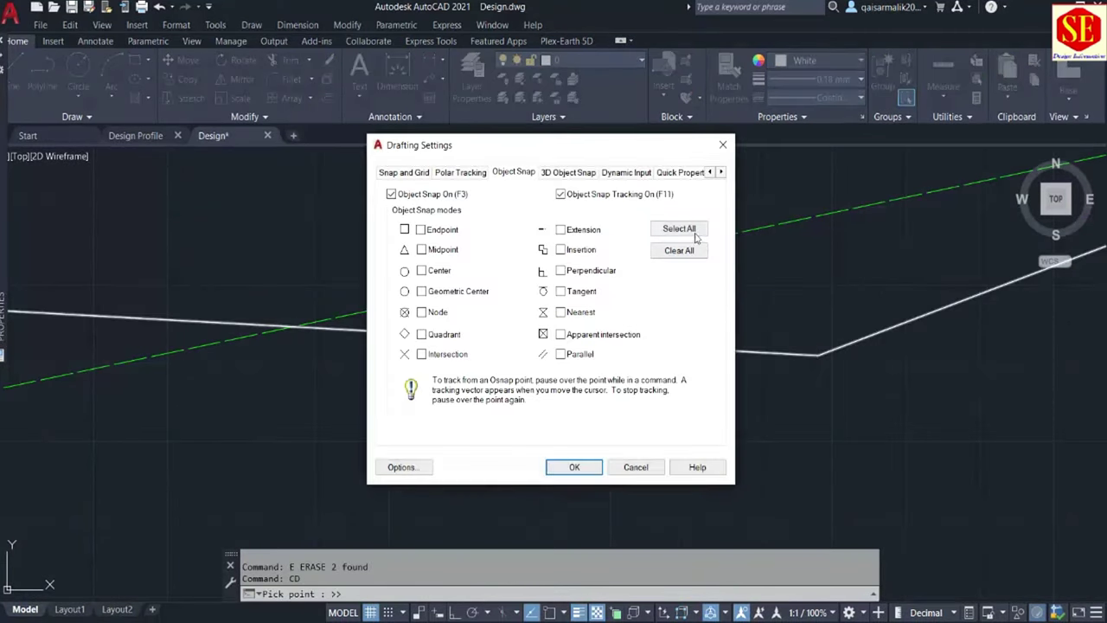
click(679, 228)
click(583, 473)
- Label the low vertex and the end vertex with their distance and elevation
click(819, 354)
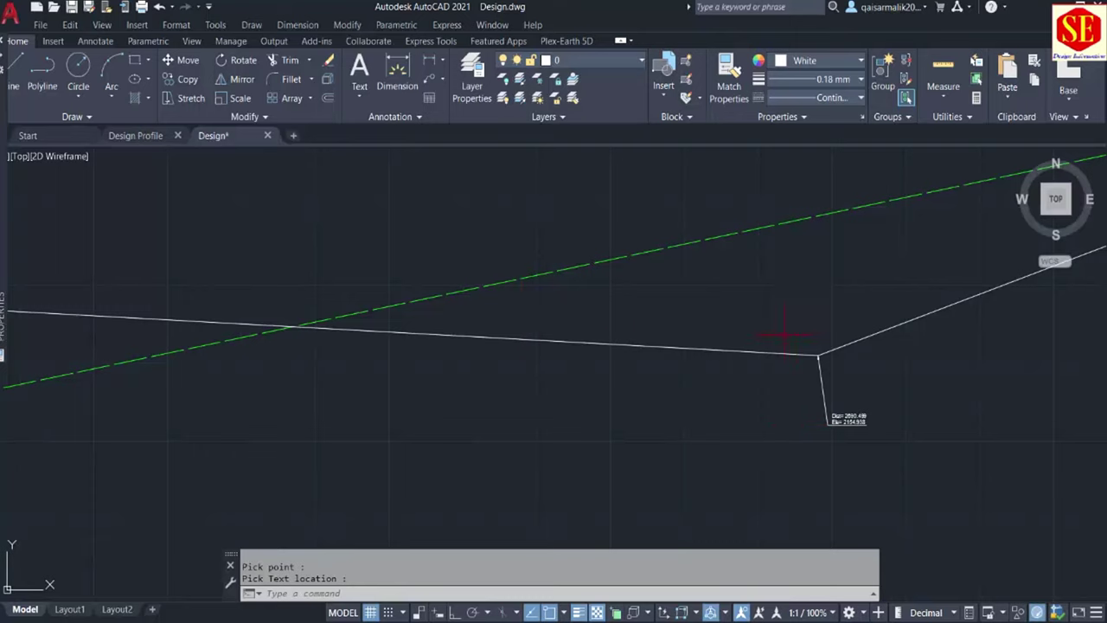
middle_drag(785, 335, 235, 396)
middle_drag(476, 386, 165, 469)
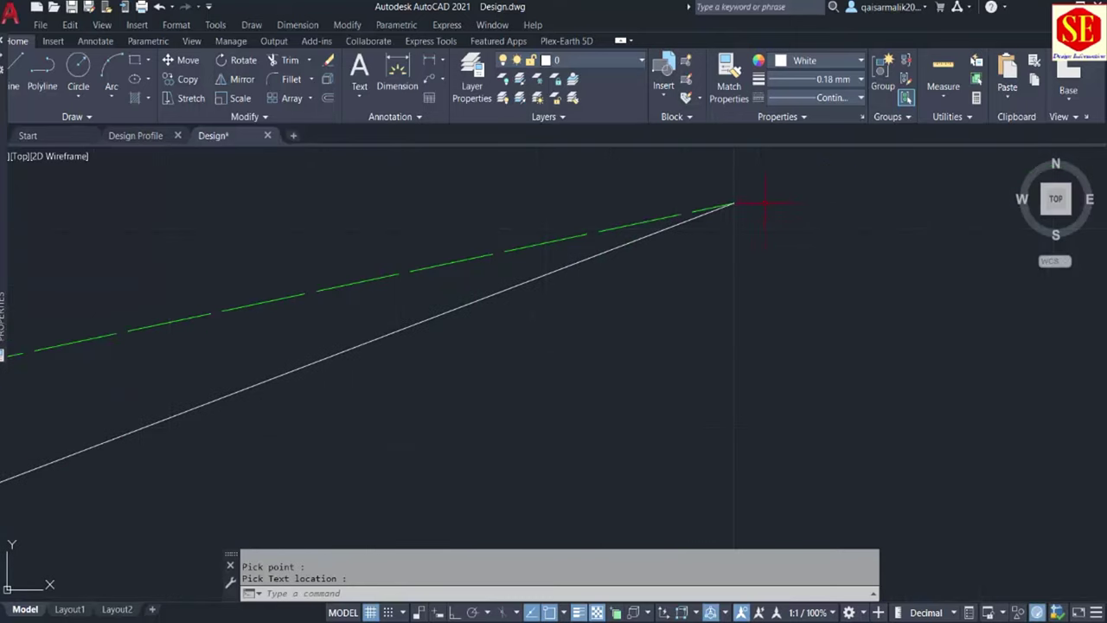
key(Return)
click(733, 203)
middle_drag(734, 204, 732, 333)
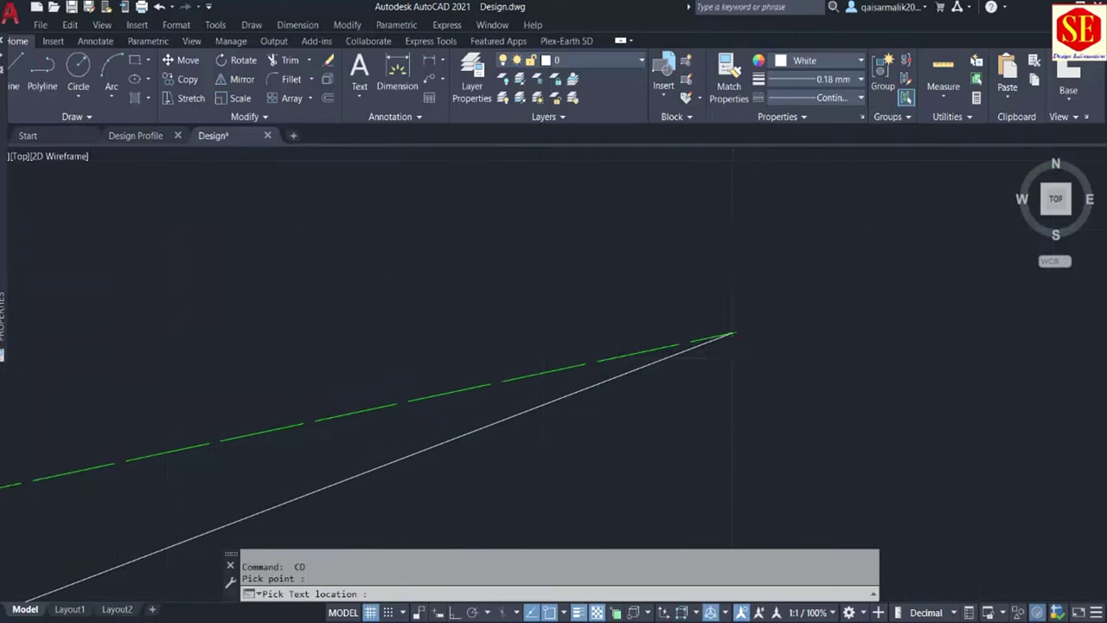
click(725, 218)
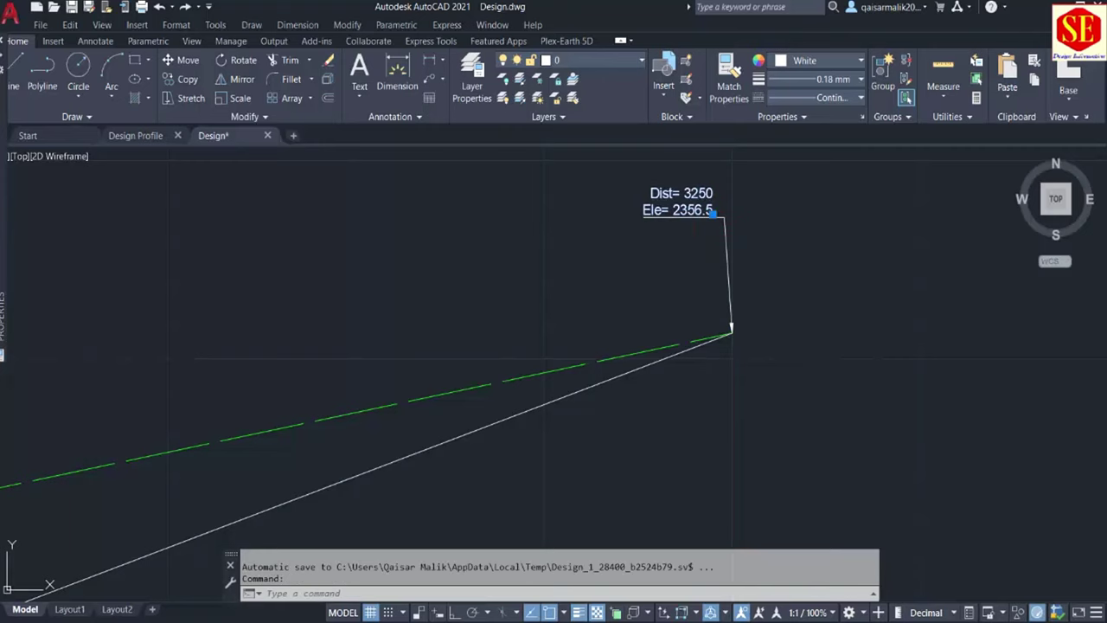
- Correct the Dist= 3250 label's elevation from 23565 to 235.65
double_click(692, 211)
key(BackSpace)
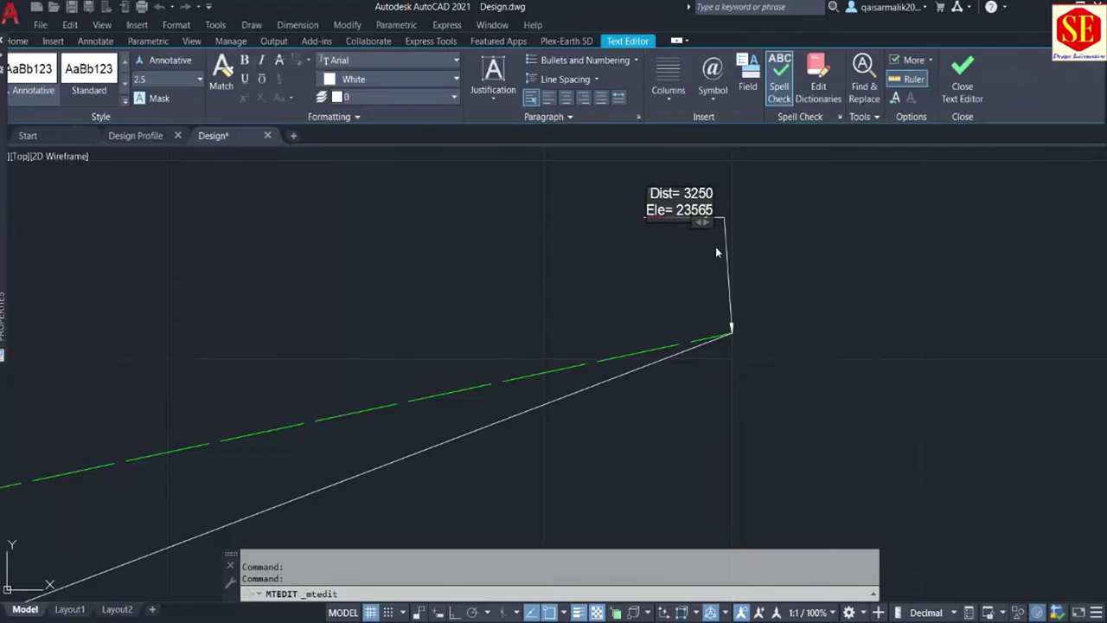
text(.)
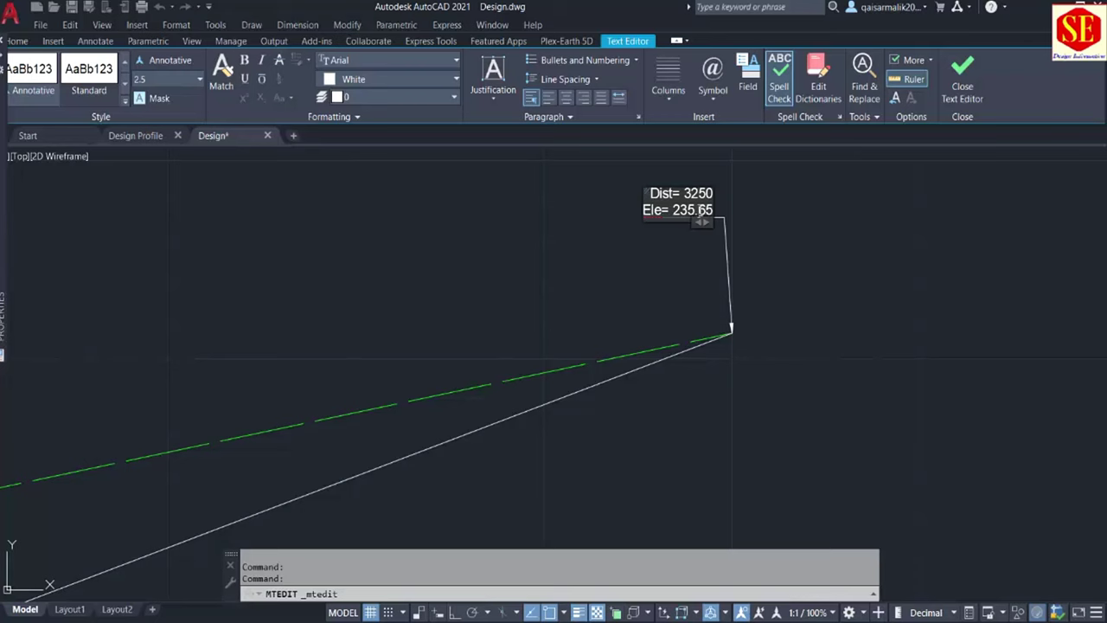
click(774, 217)
- Move the decimal in the Dist= 2690.499 label so its elevation reads 215.4938
scroll(774, 217, down, 4)
mouse_move(773, 218)
middle_down()
mouse_move(332, 452)
mouse_move(579, 448)
middle_up()
scroll(557, 458, up, 3)
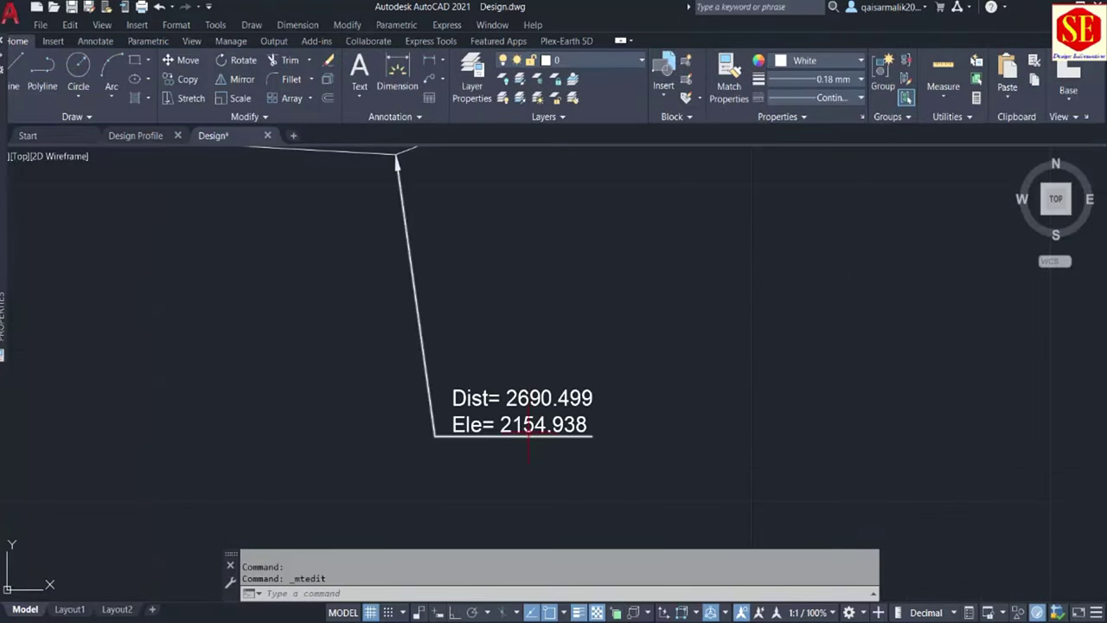
double_click(519, 411)
click(551, 439)
key(BackSpace)
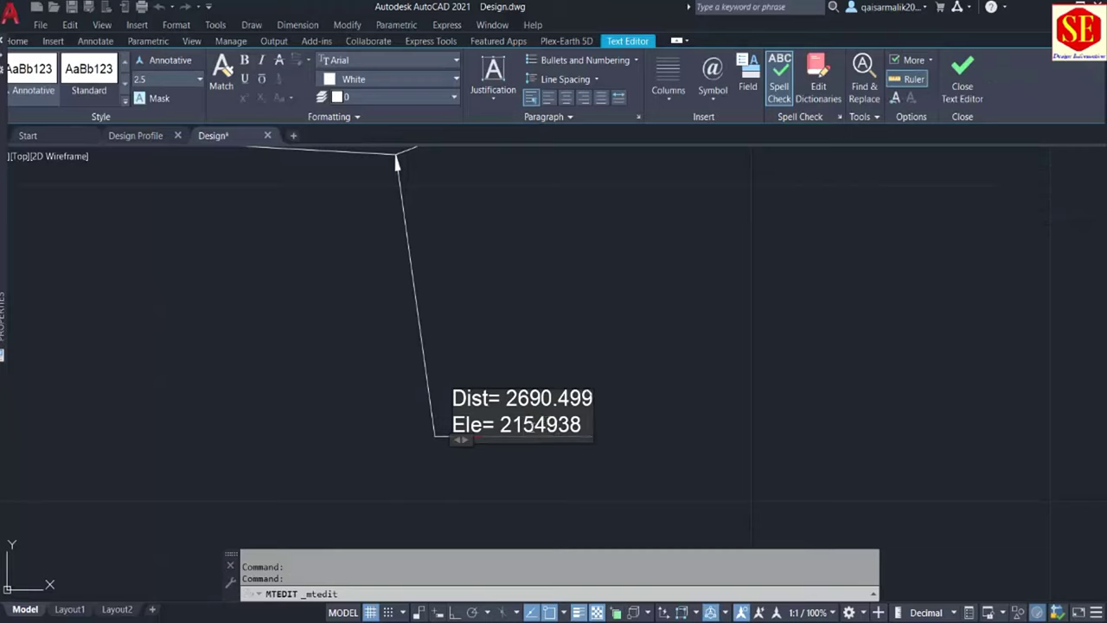
click(535, 425)
text(.)
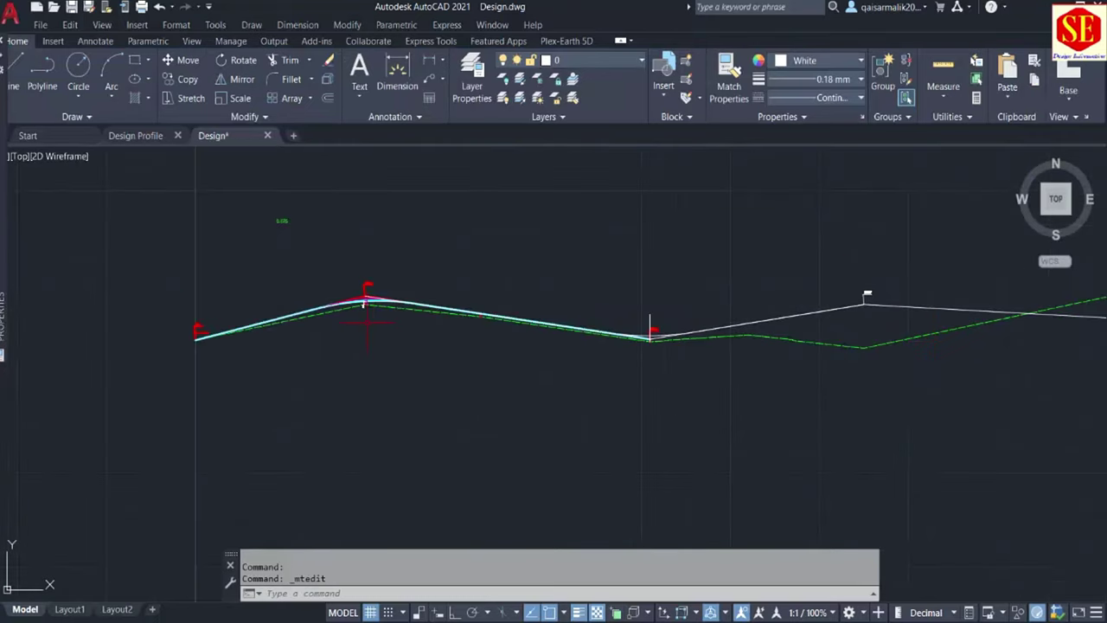
- Pan to the next profile vertex and glance at the Excel workbook
scroll(365, 304, up, 4)
scroll(350, 288, up, 5)
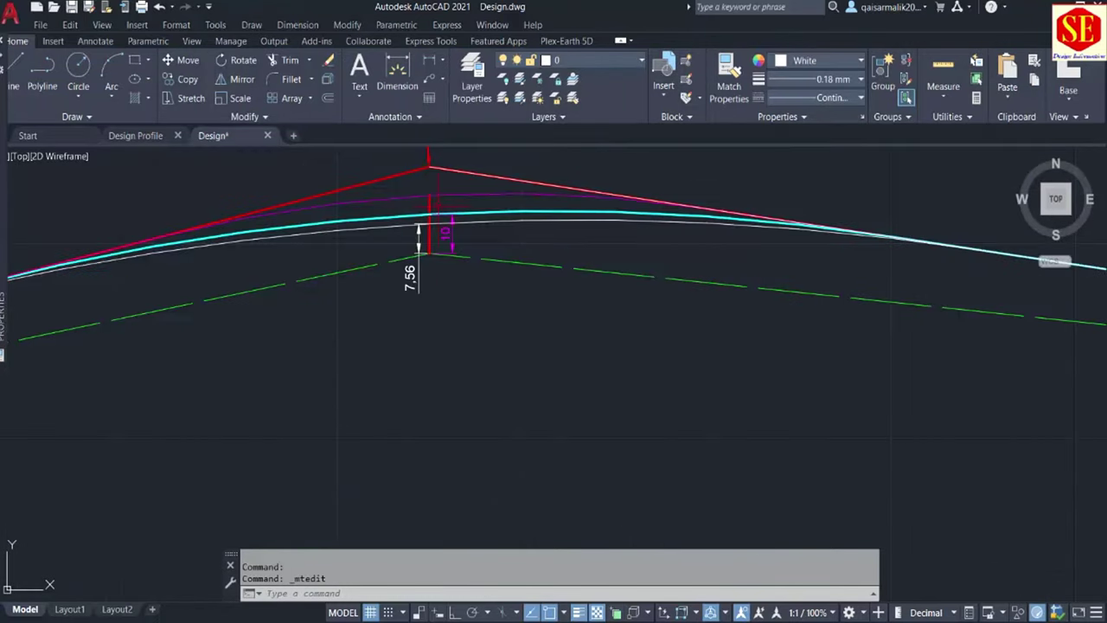
scroll(424, 250, down, 3)
middle_drag(979, 353, 510, 353)
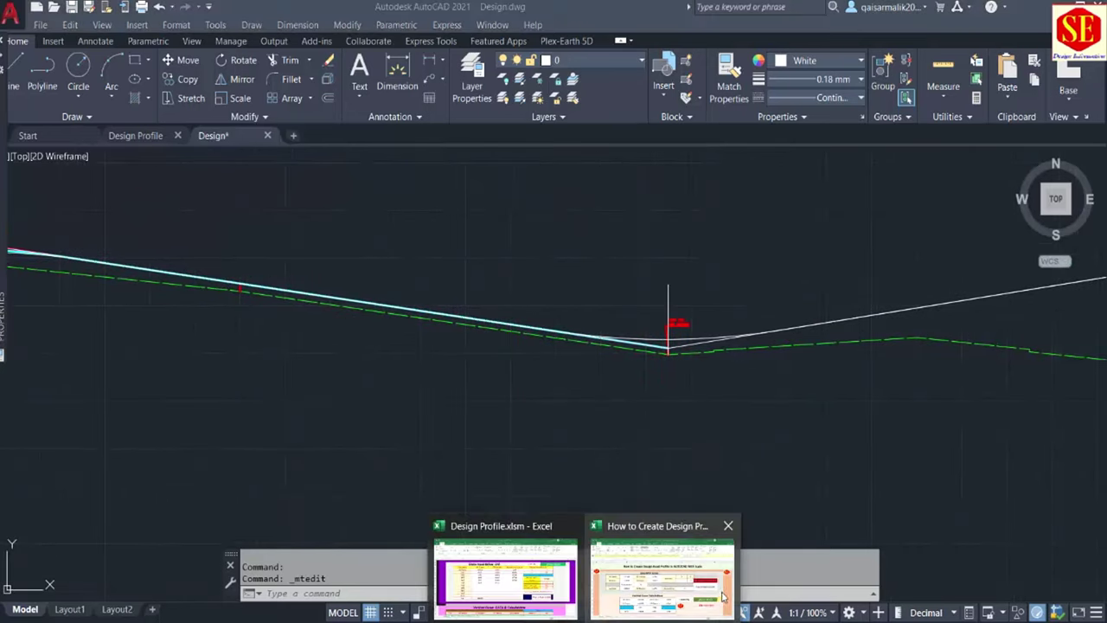
click(679, 566)
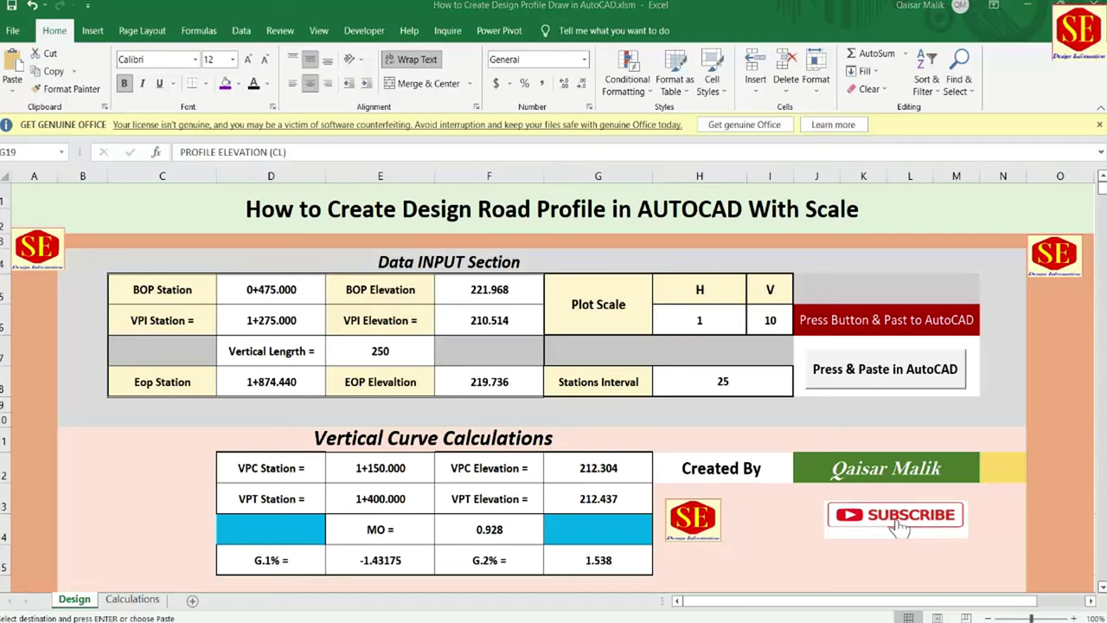
- Shift the Design profile slightly right, then bring up the Excel calculator showing vertical length 250
click(735, 576)
scroll(550, 389, down, 5)
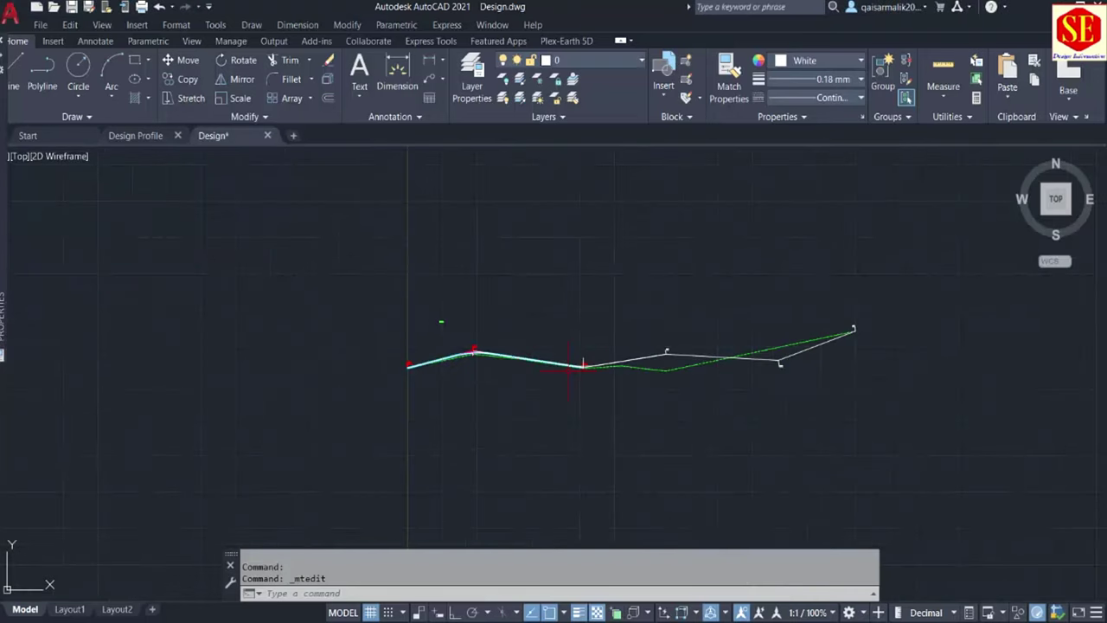
scroll(671, 370, up, 5)
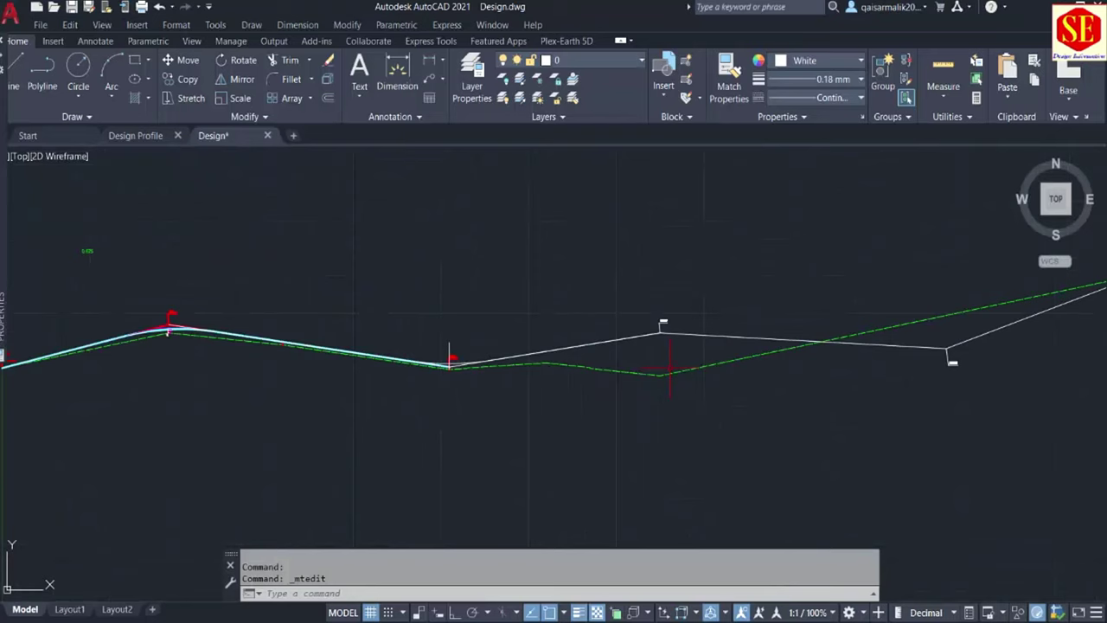
middle_drag(489, 353, 519, 353)
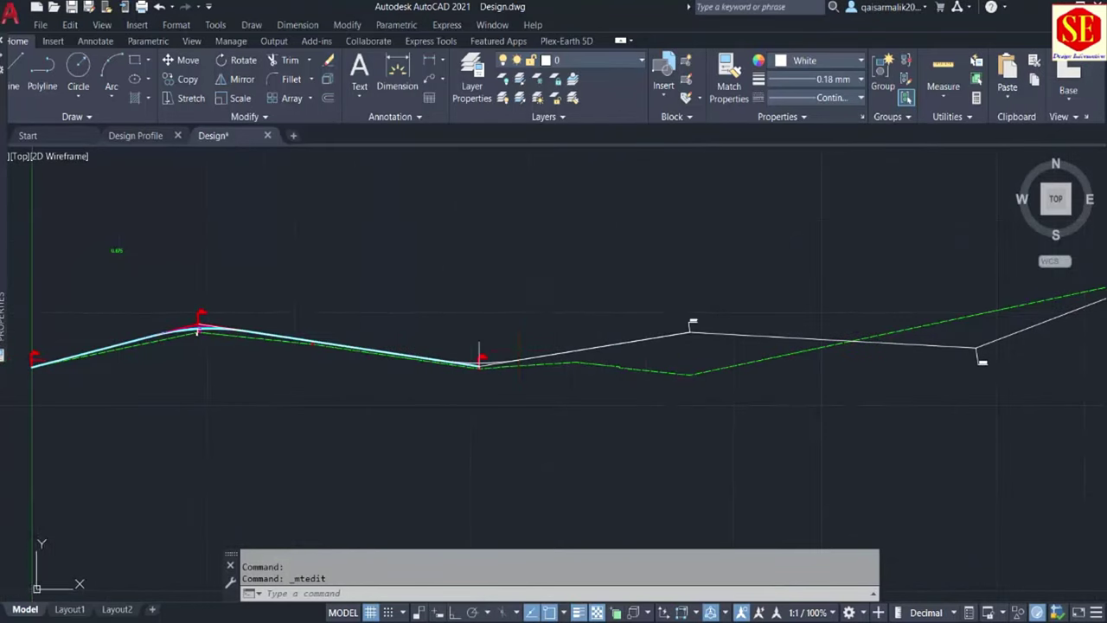
middle_drag(359, 364, 421, 363)
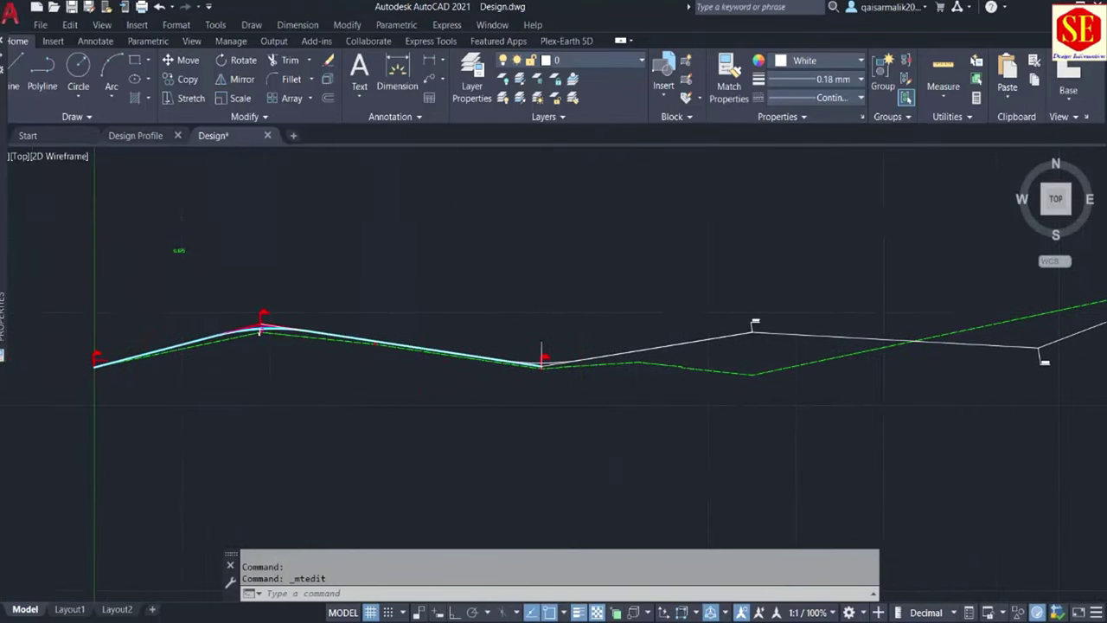
scroll(184, 385, up, 2)
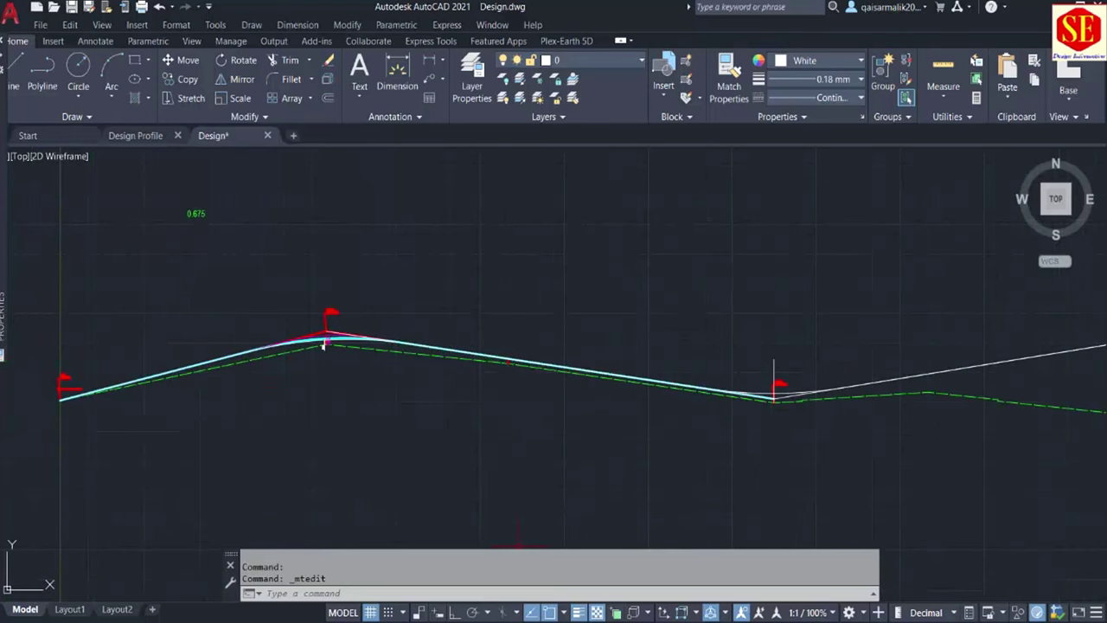
click(664, 562)
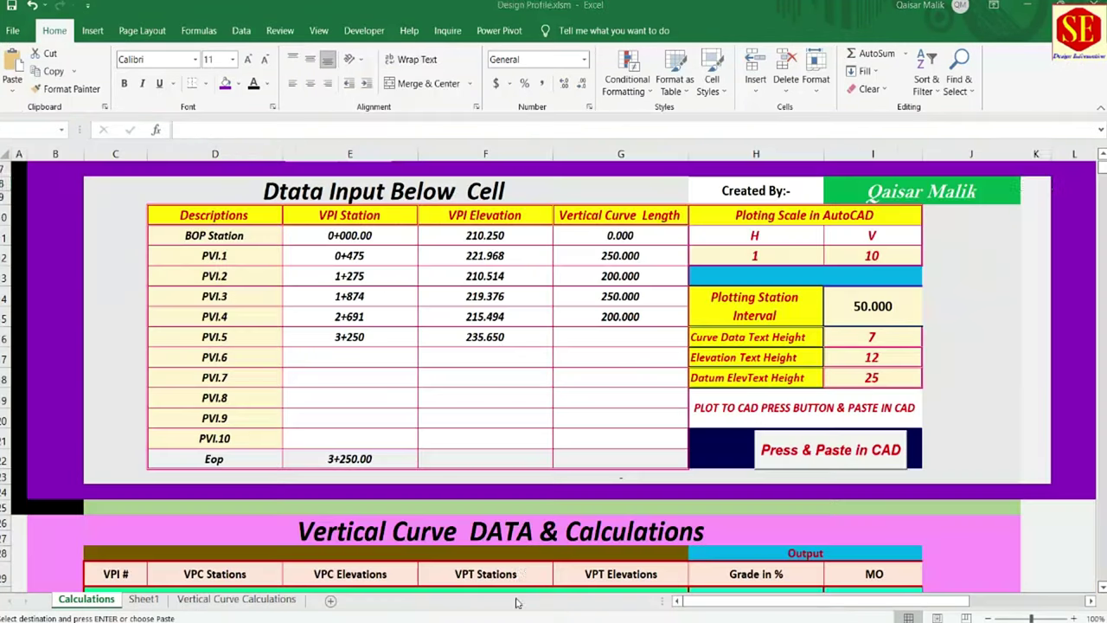
- Review the Design Profile.xlsm Calculations sheet listing PVIs 0+475 through 3+250 and curve lengths 250 and 200
click(529, 571)
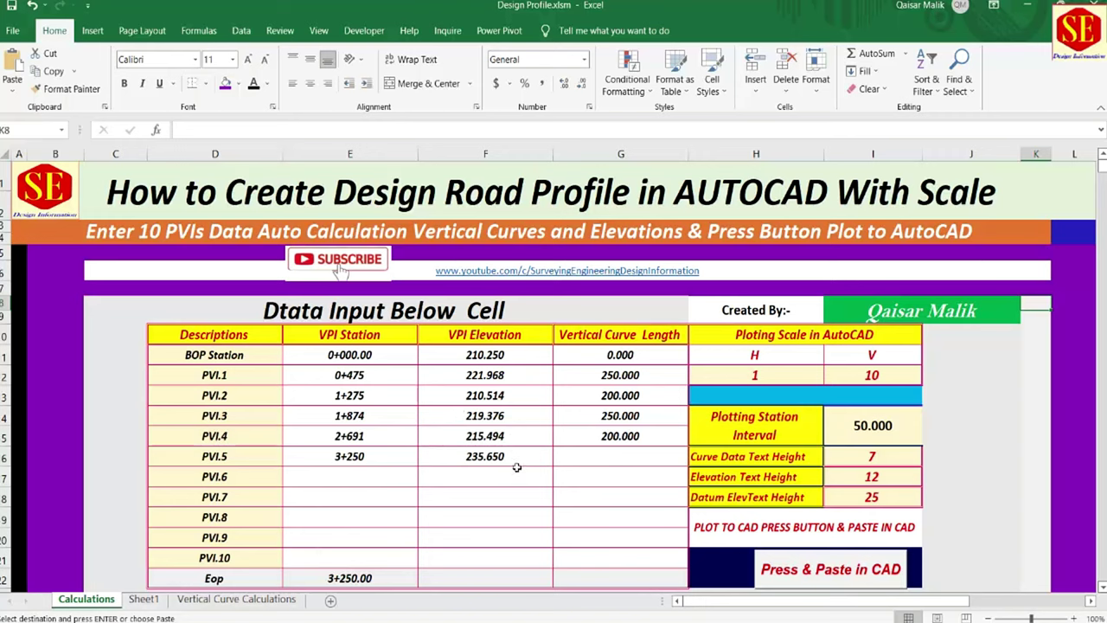
key(alt+Tab)
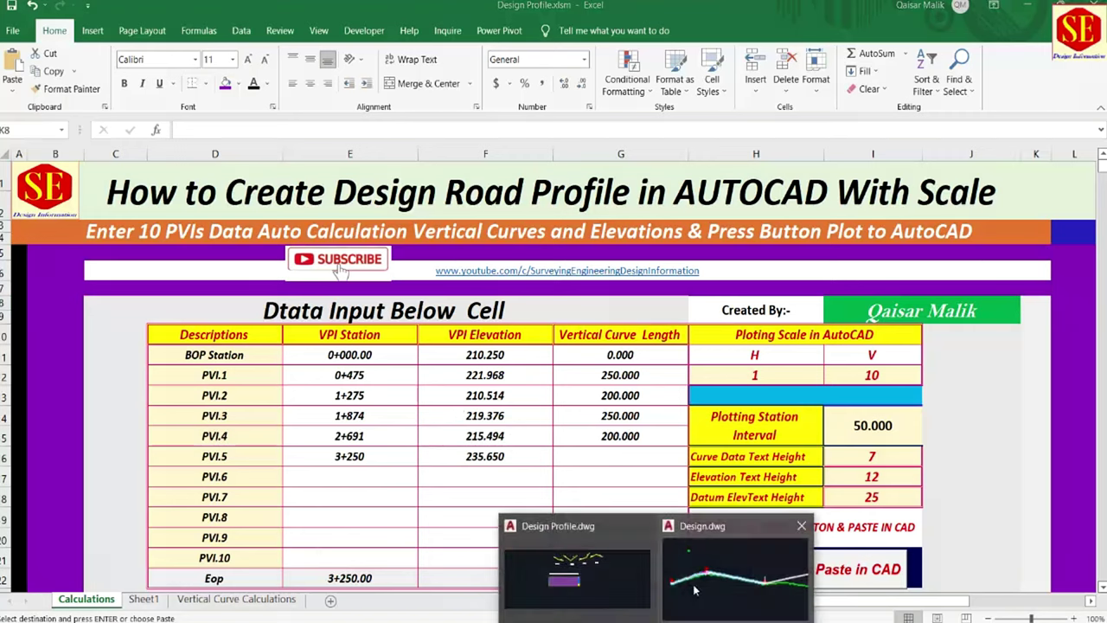
scroll(407, 354, up, 2)
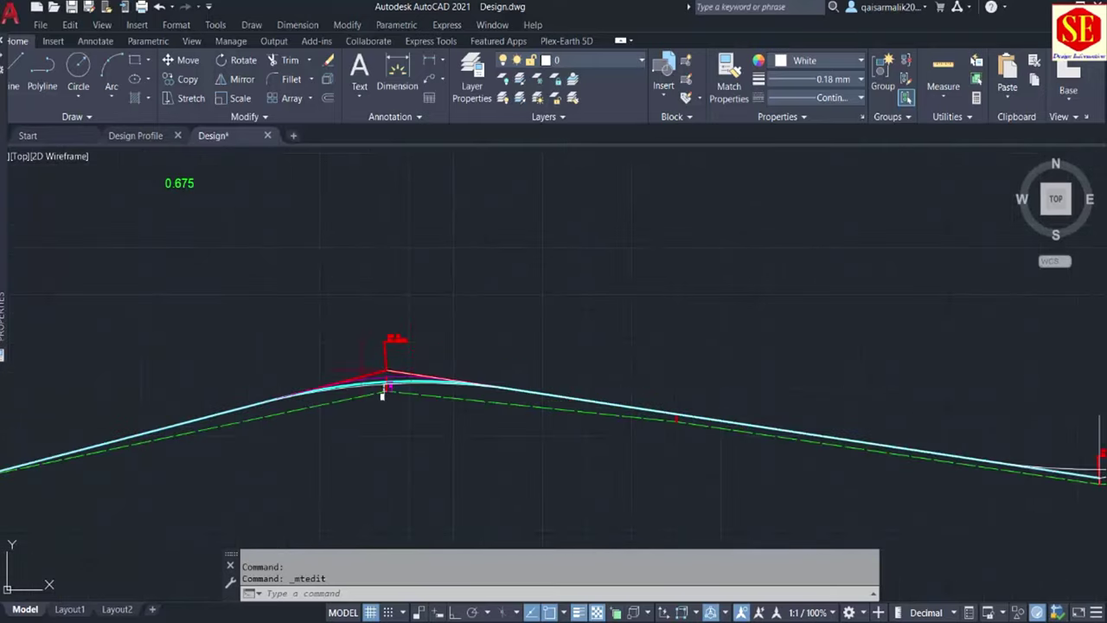
scroll(389, 363, down, 2)
middle_drag(850, 398, 409, 398)
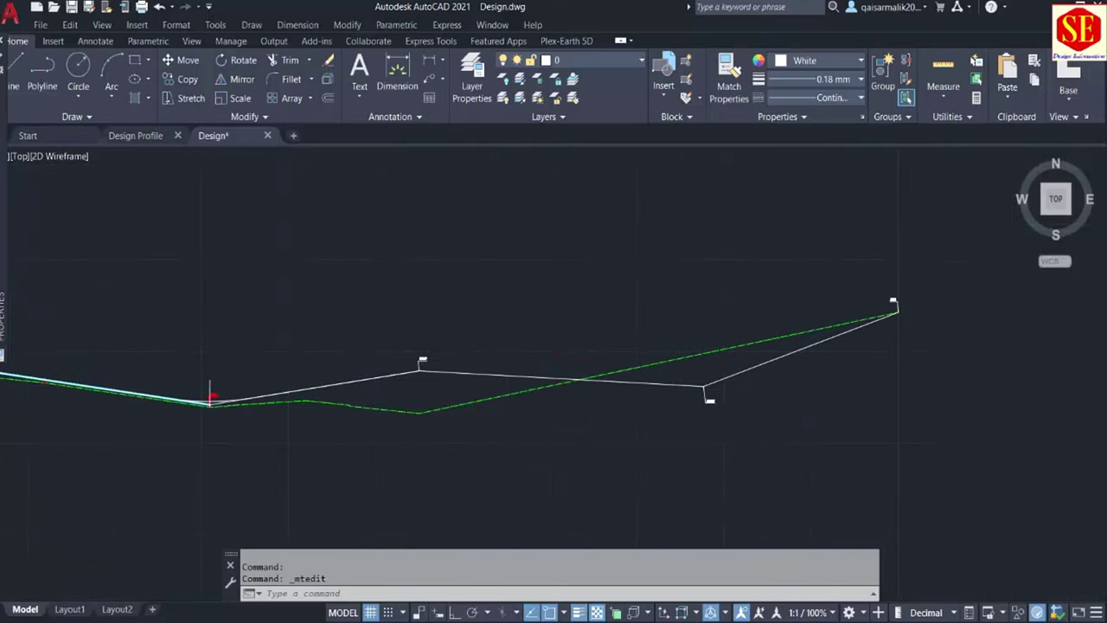
middle_drag(52, 377, 320, 376)
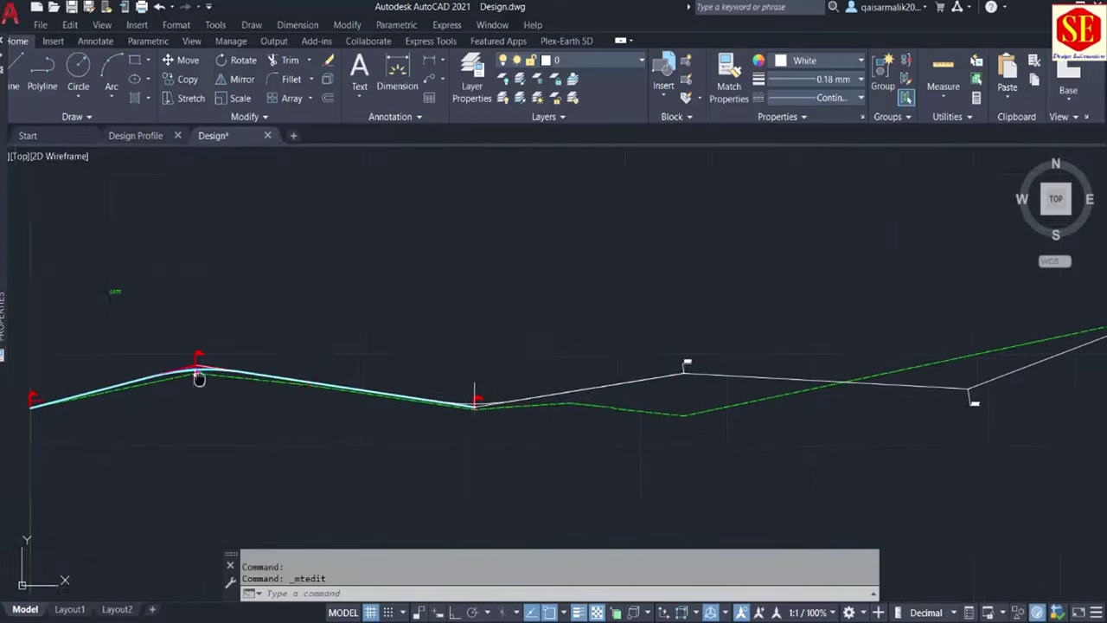
middle_drag(14, 364, 187, 364)
scroll(187, 363, up, 2)
scroll(472, 365, up, 2)
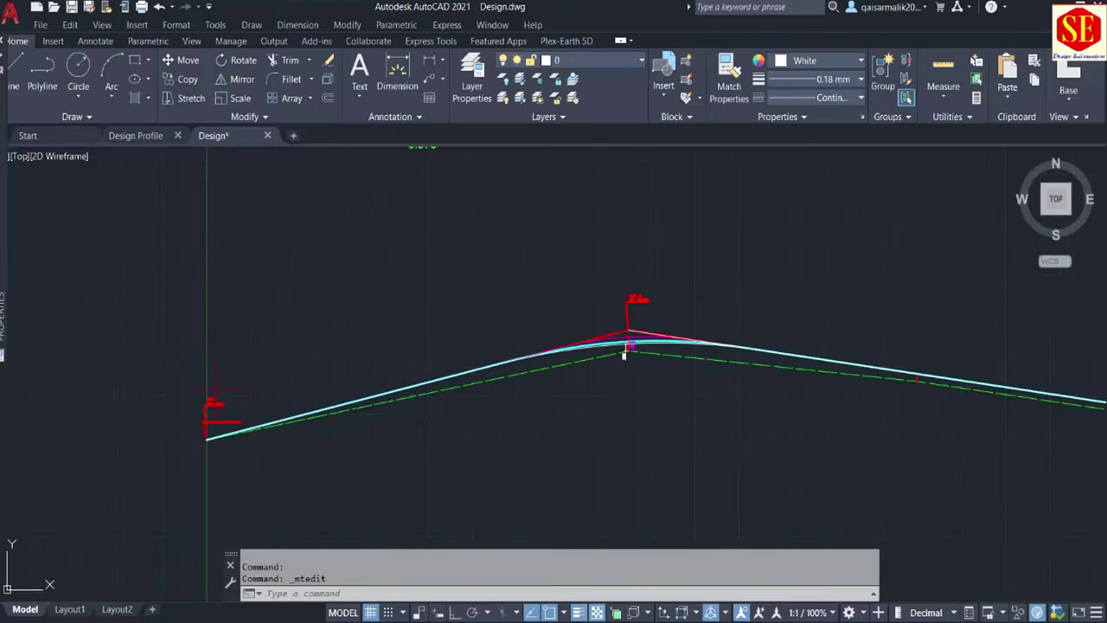
scroll(624, 353, up, 2)
mouse_move(624, 353)
middle_down()
mouse_move(823, 302)
mouse_move(420, 370)
mouse_move(141, 370)
middle_up()
scroll(822, 301, down, 4)
scroll(306, 374, down, 6)
scroll(571, 433, up, 2)
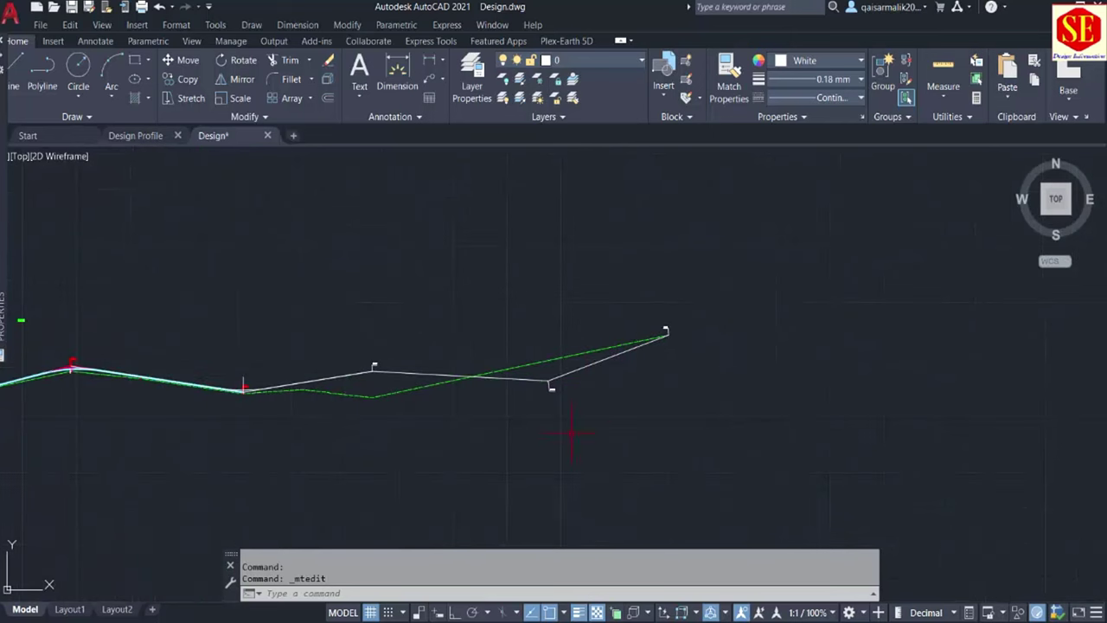
- Compare the single-curve workbook with Design Profile.xlsm, ending on the Calculations sheet showing PVI.3 and PVI.4
click(517, 593)
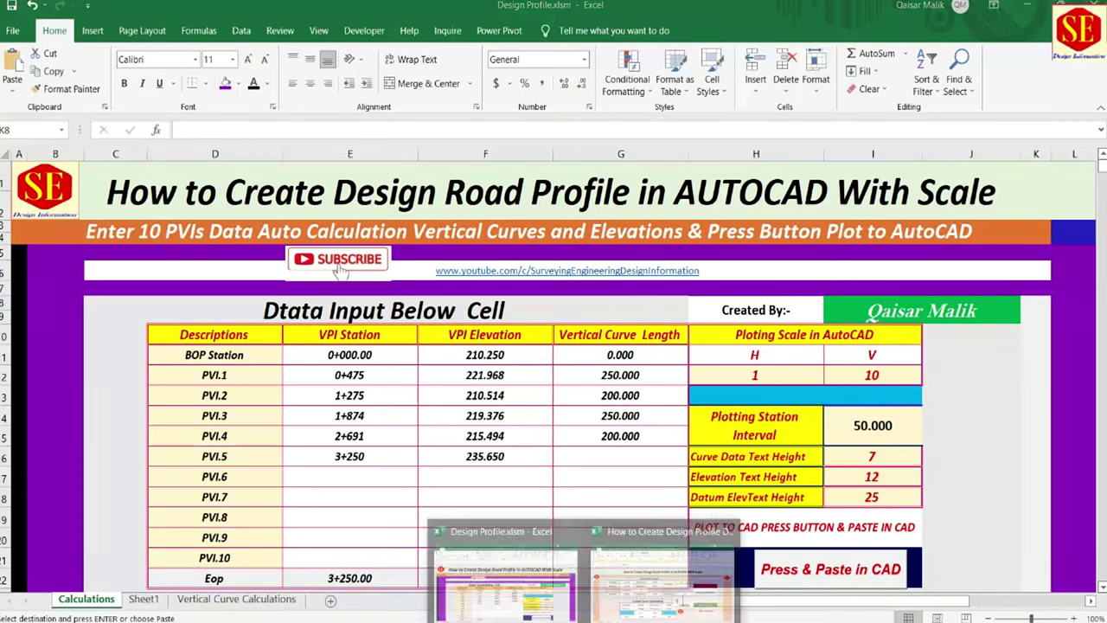
click(675, 562)
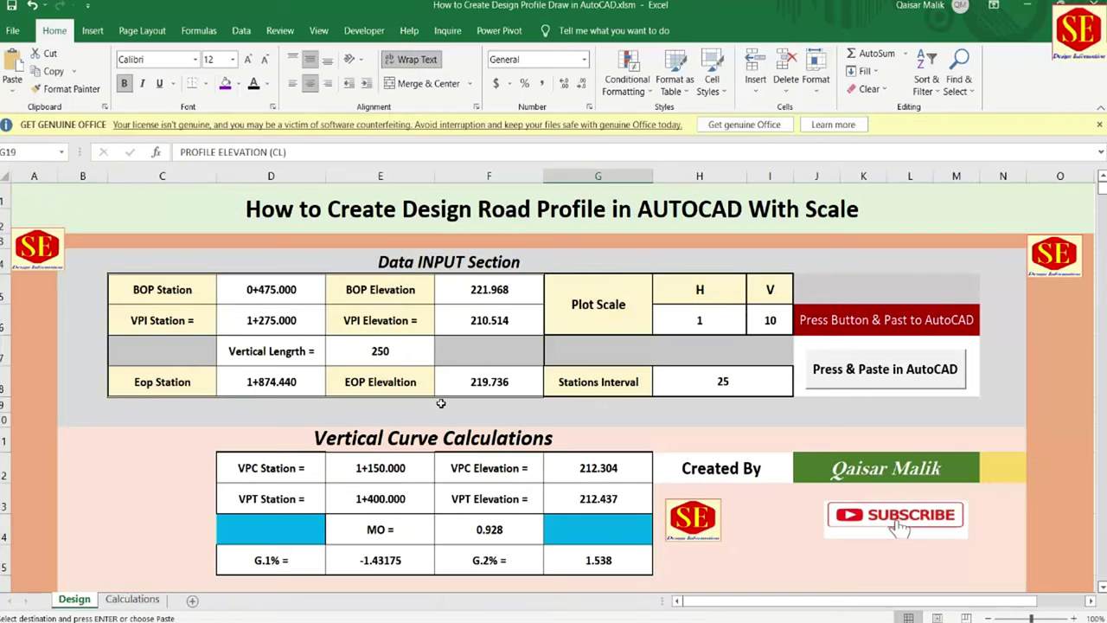
click(503, 587)
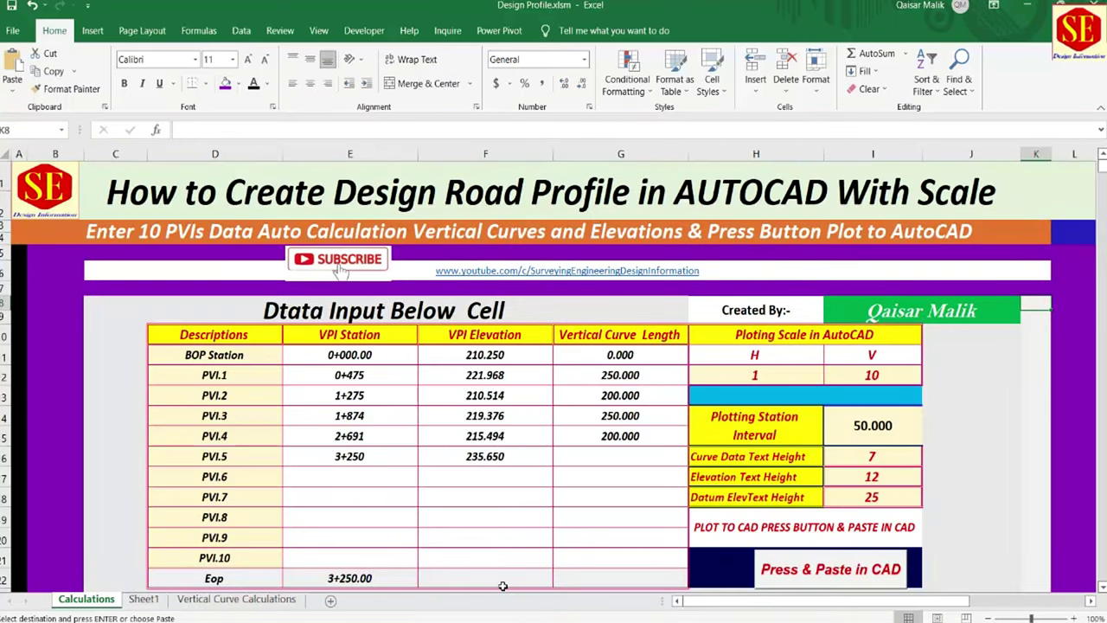
scroll(522, 541, down, 2)
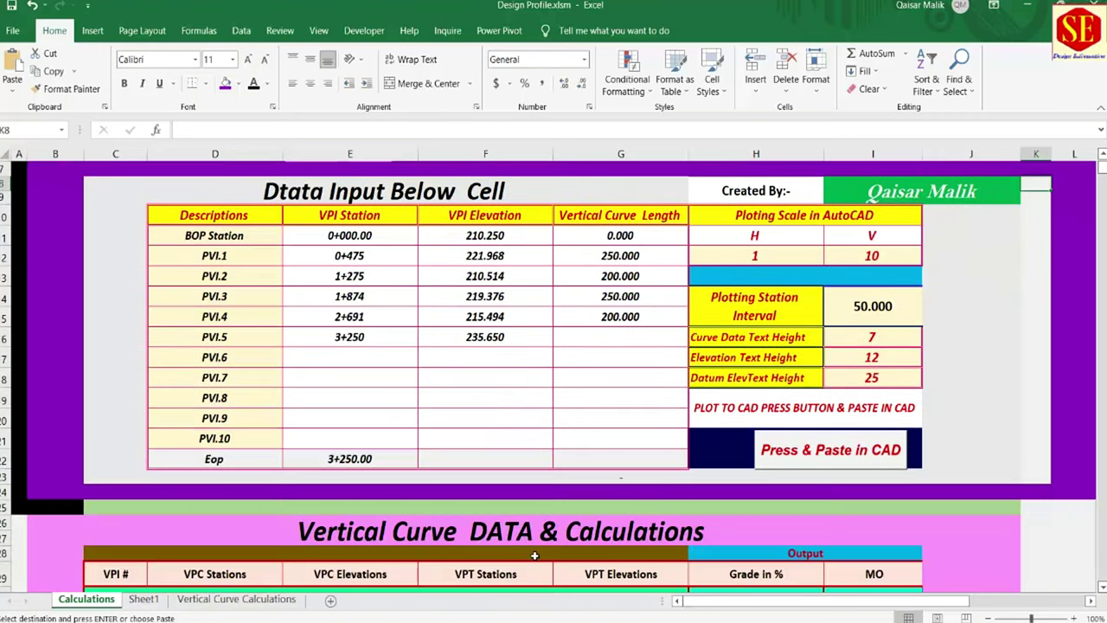
click(349, 236)
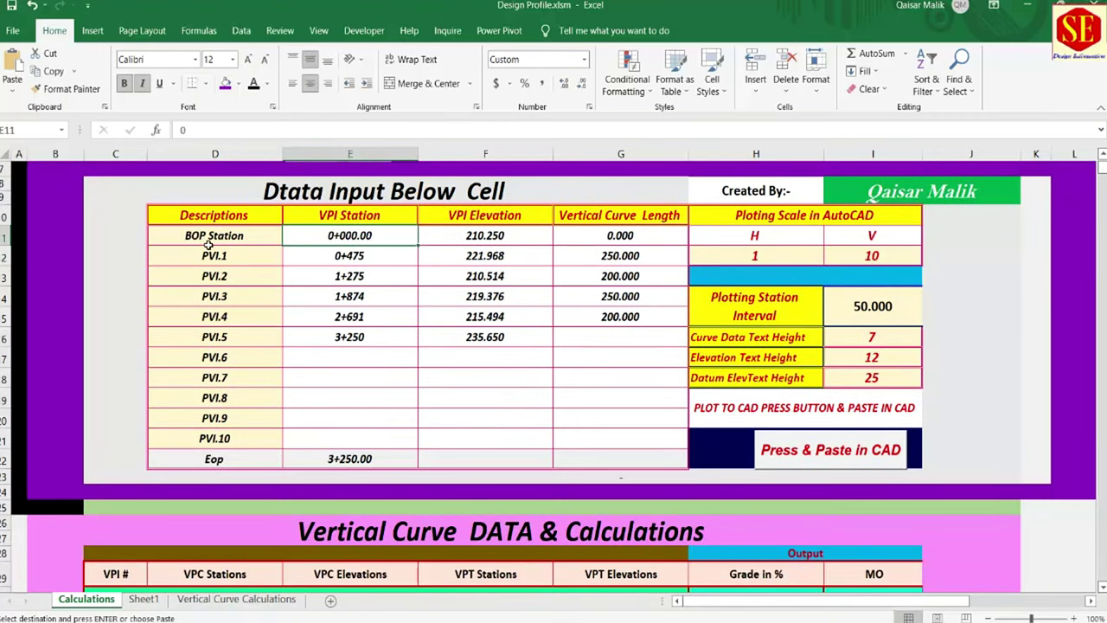
click(670, 571)
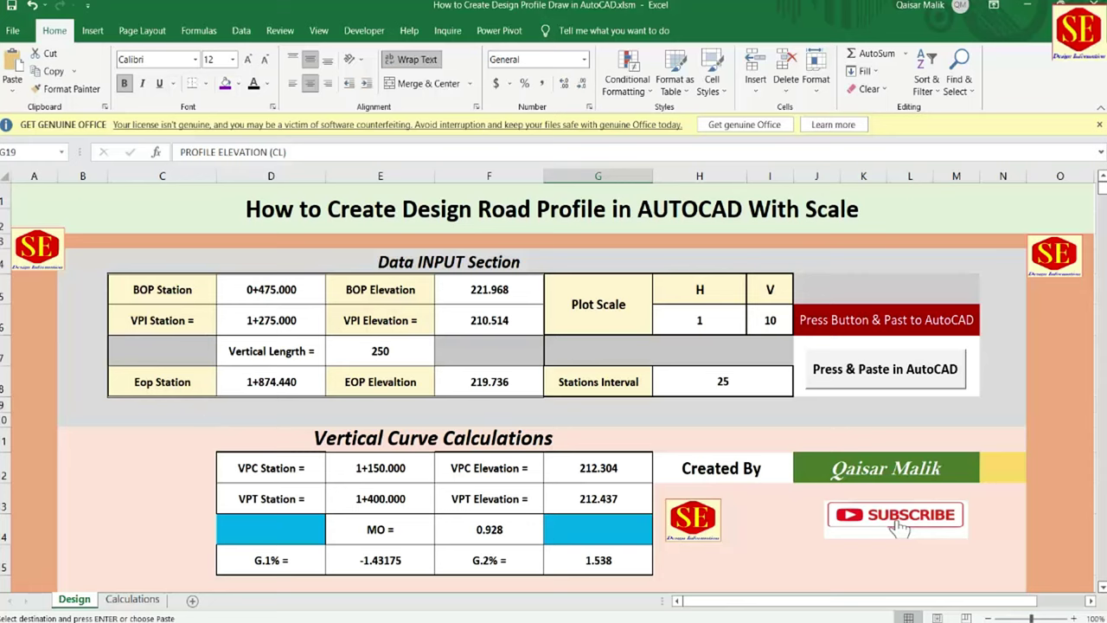
click(493, 566)
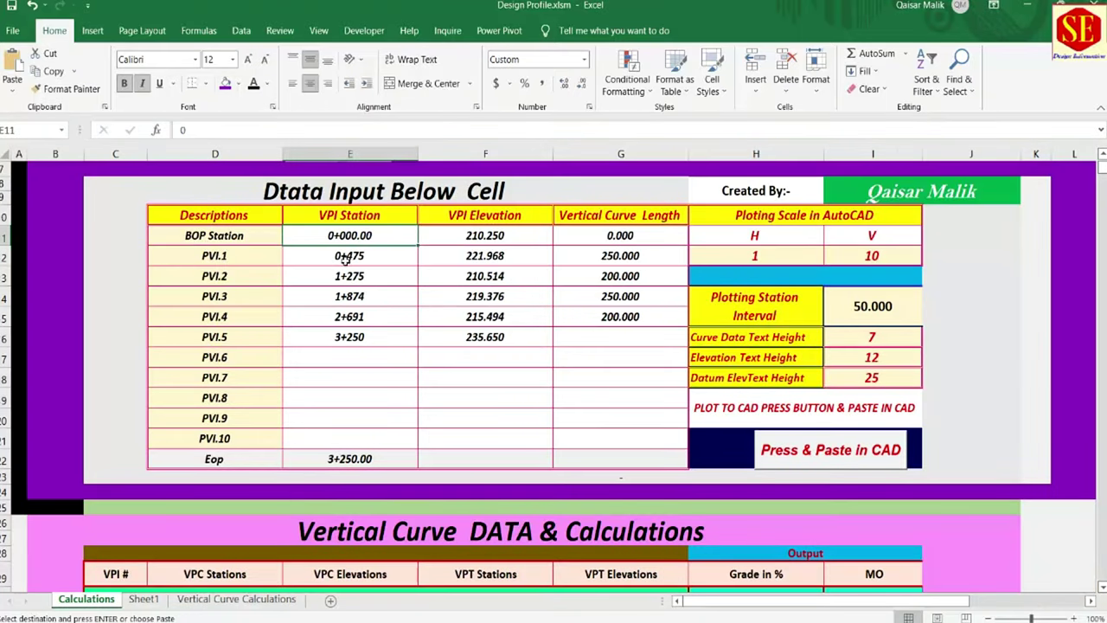
click(346, 258)
click(345, 275)
click(345, 294)
click(346, 320)
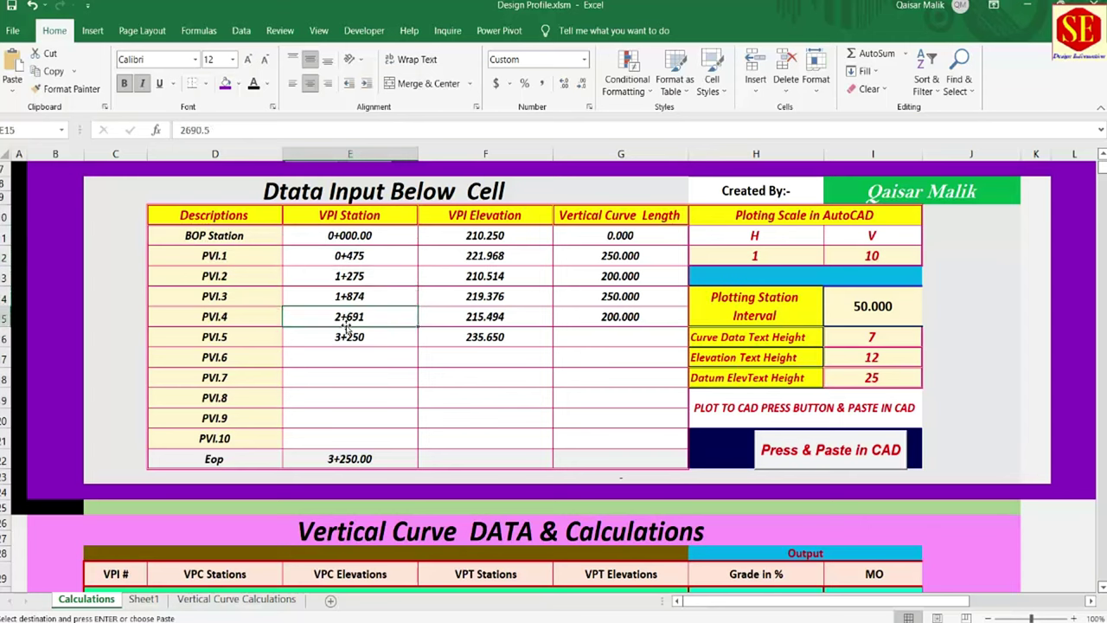
click(347, 337)
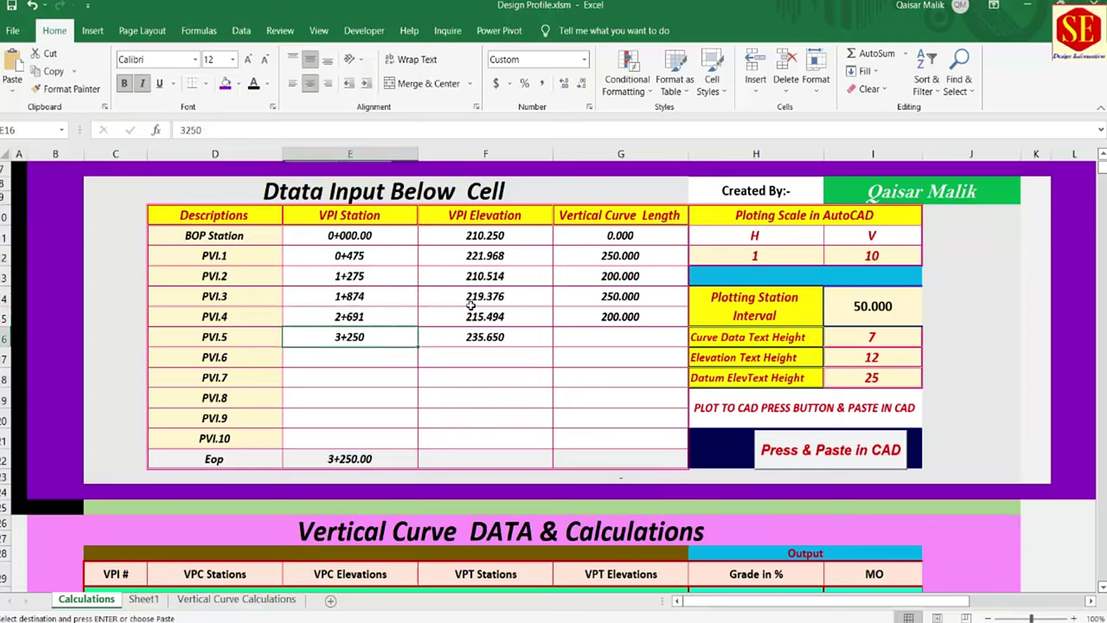
click(622, 340)
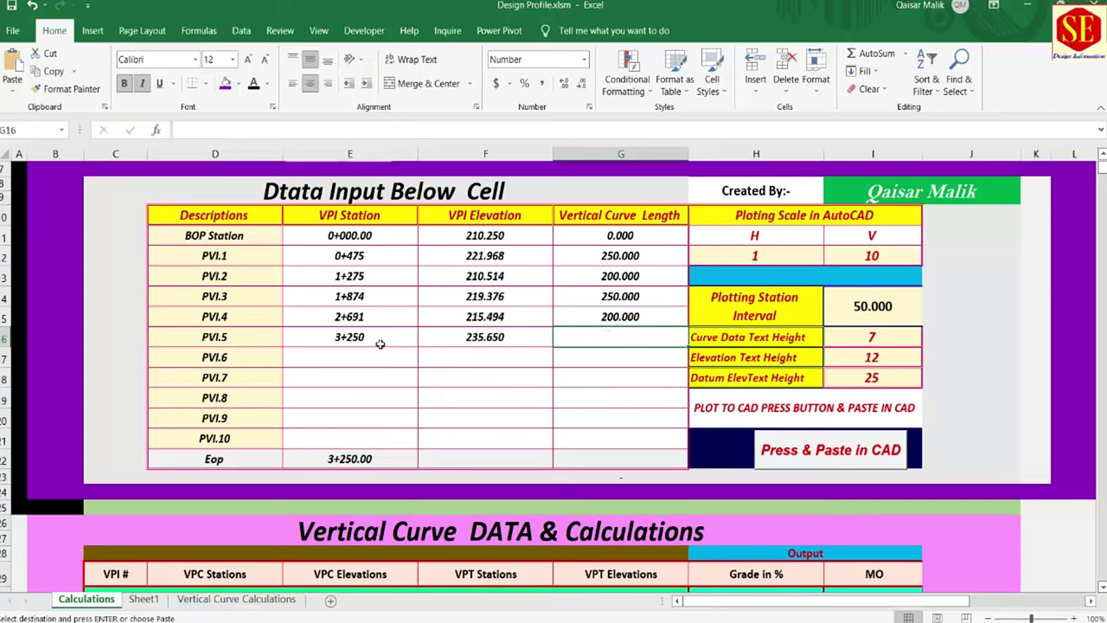
click(218, 460)
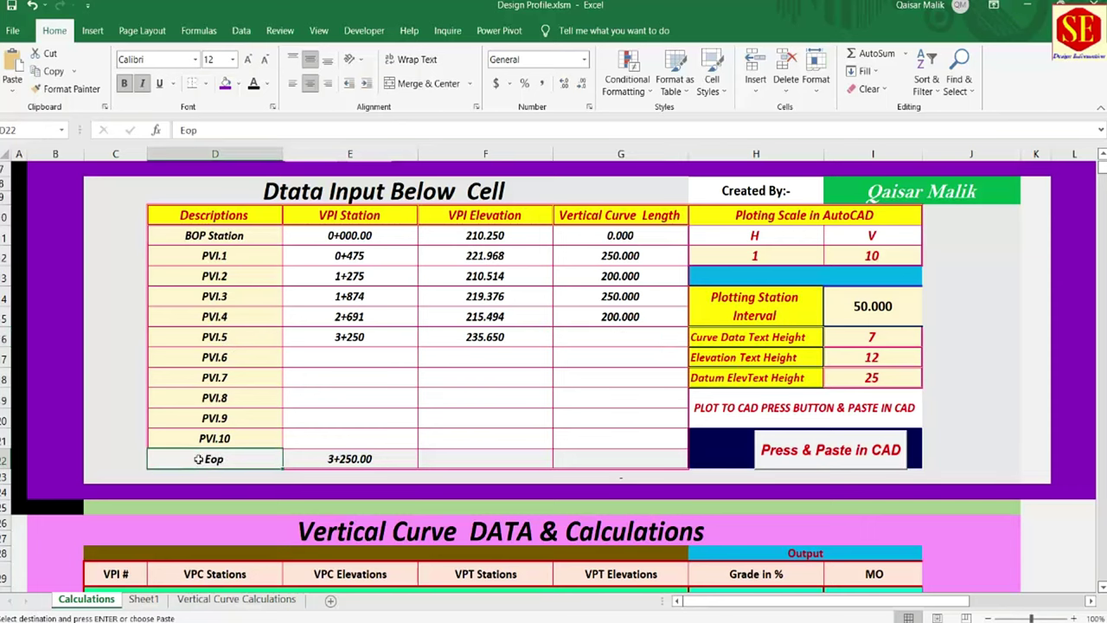
click(350, 458)
click(355, 337)
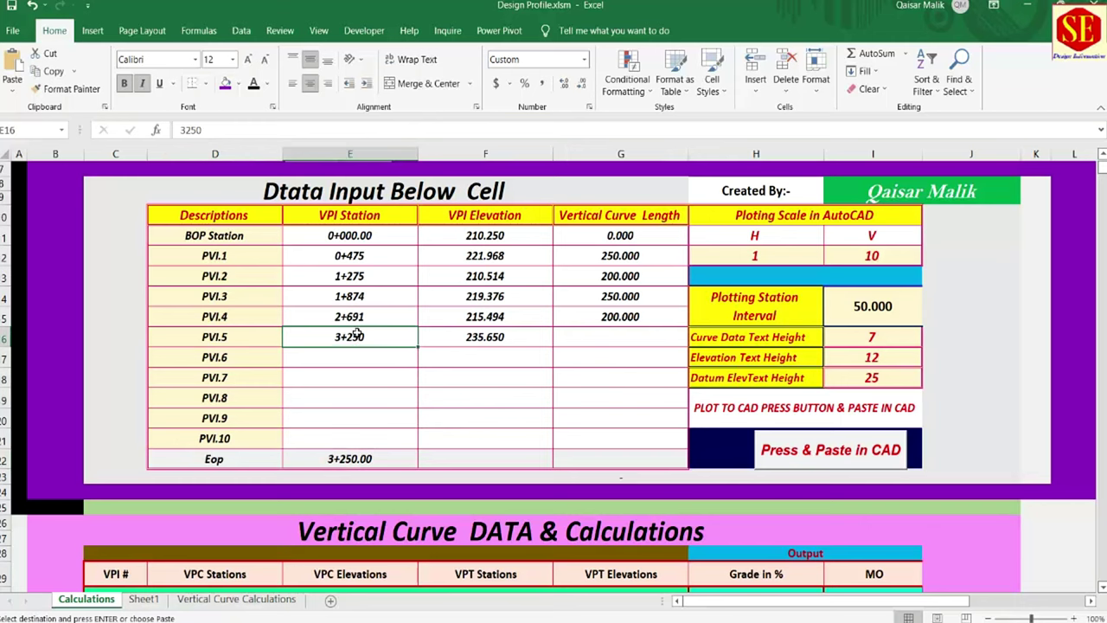
click(365, 459)
text(3+2)
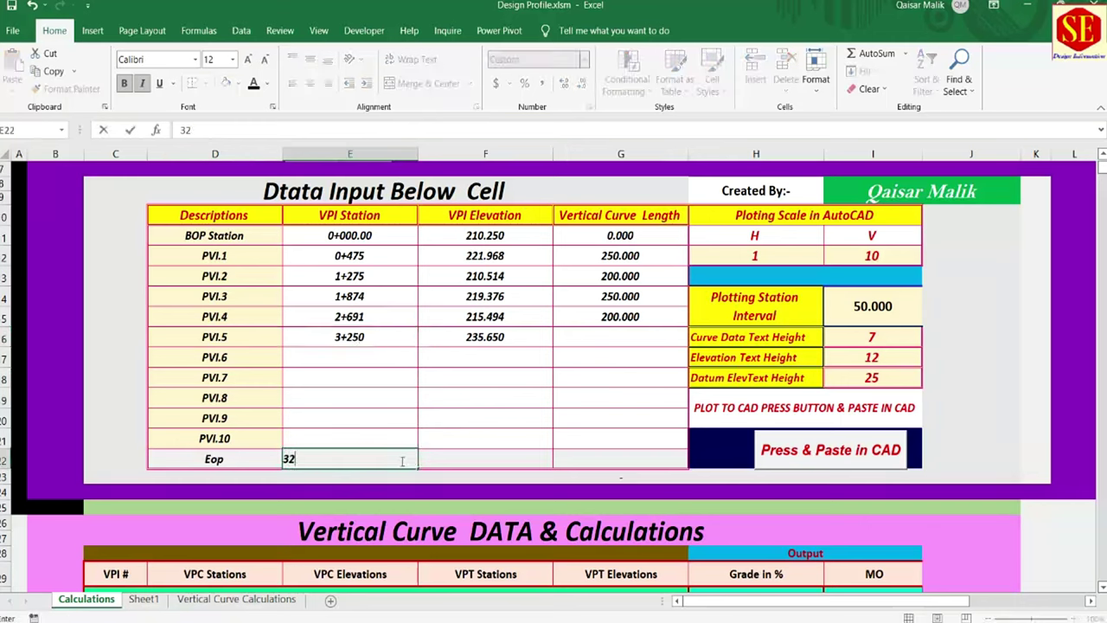
text(50)
key(Return)
click(337, 459)
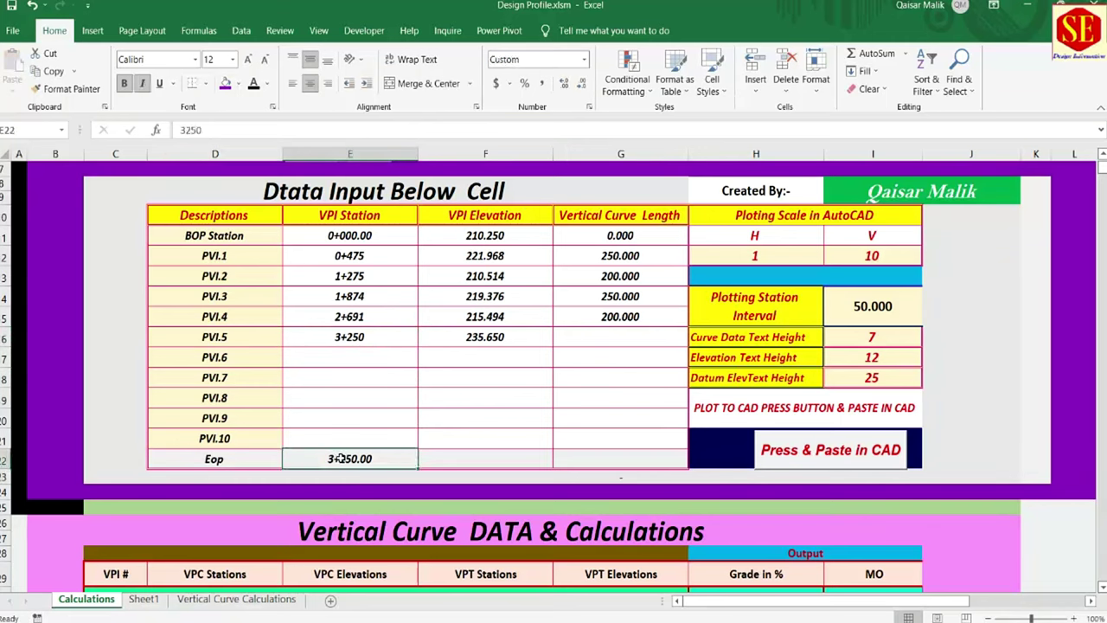
click(363, 353)
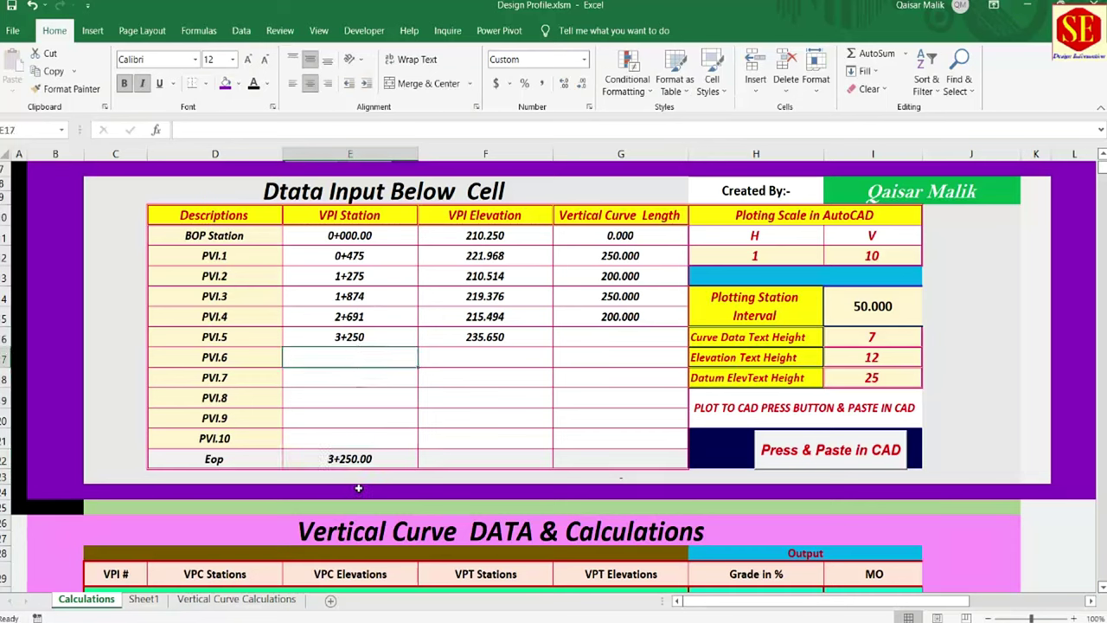
key(Down)
key(Down)
key(Down)
key(Down)
key(Down)
text(4000)
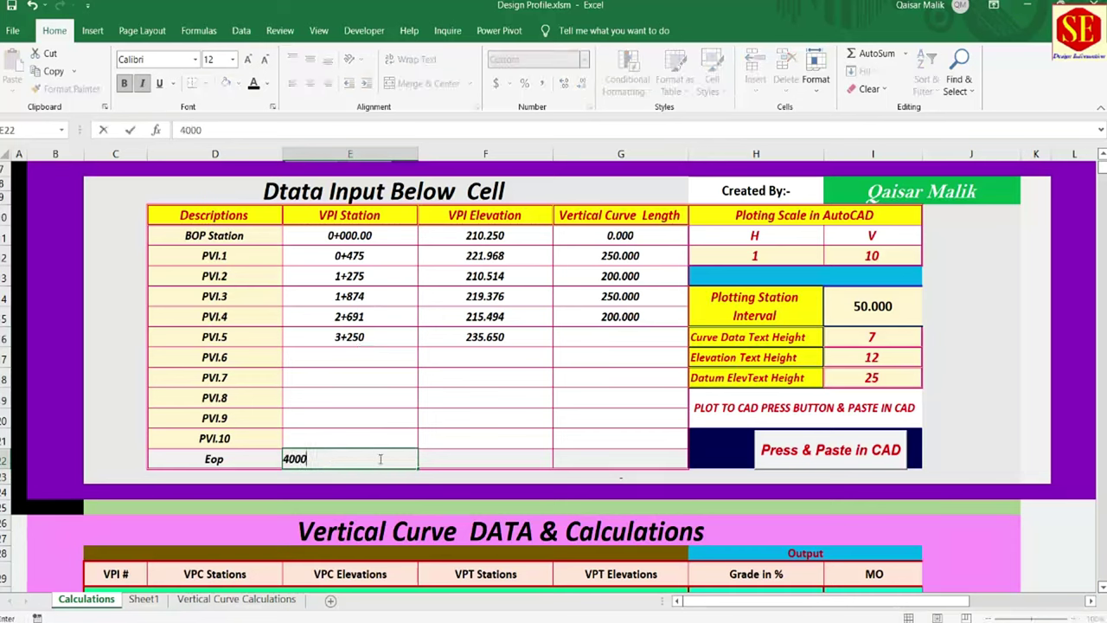
key(Return)
key(Up)
text(50)
text(00)
key(Return)
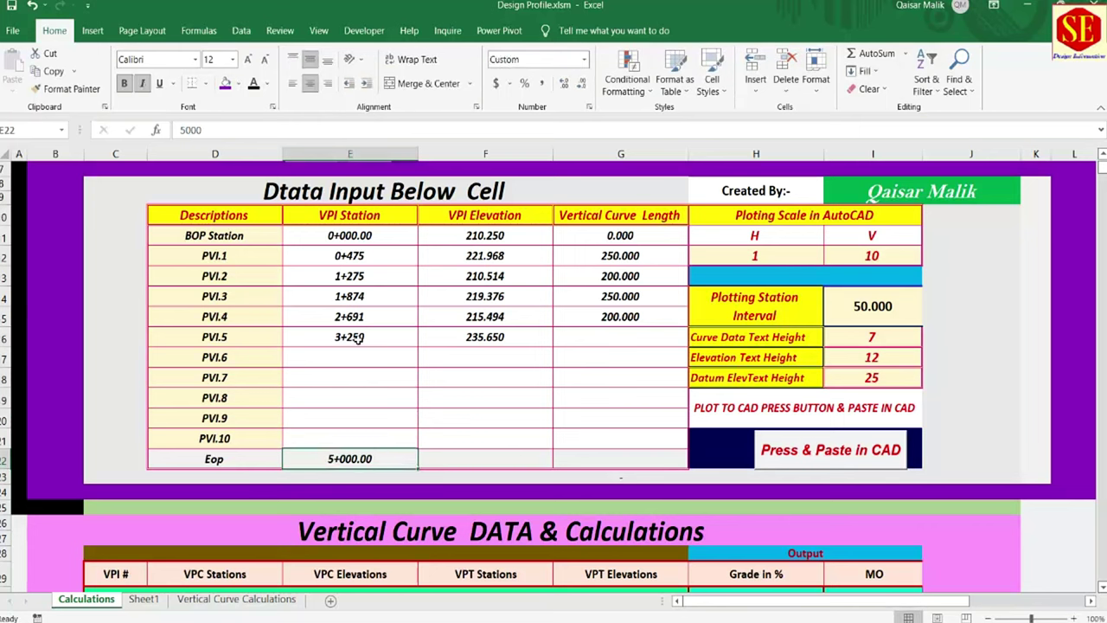
click(360, 336)
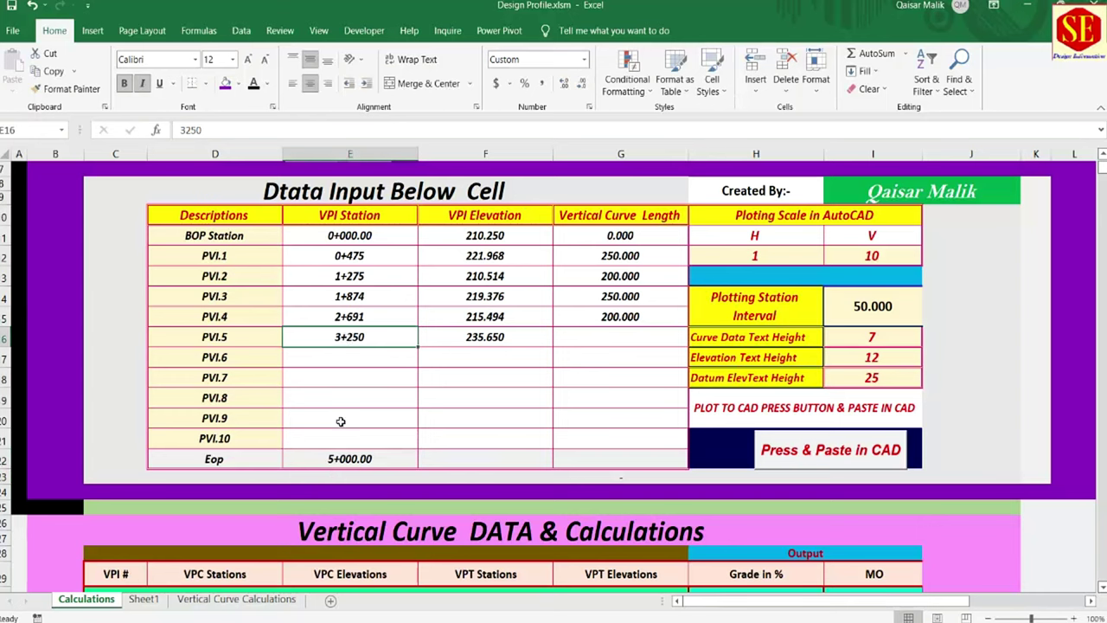
click(350, 458)
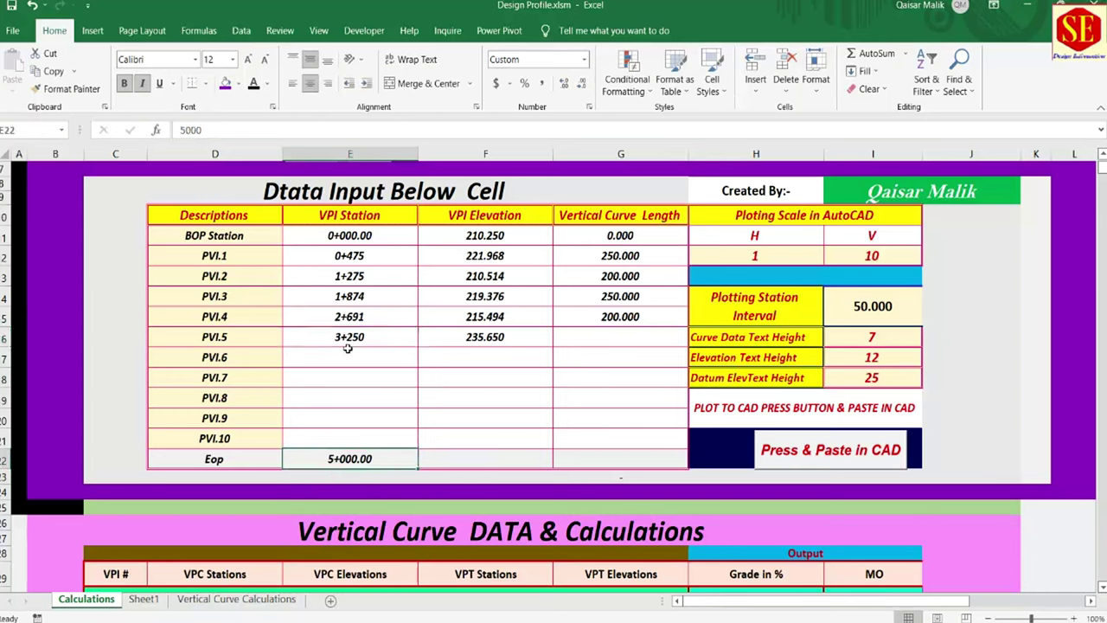
double_click(378, 459)
key(BackSpace)
key(BackSpace)
key(BackSpace)
text(32)
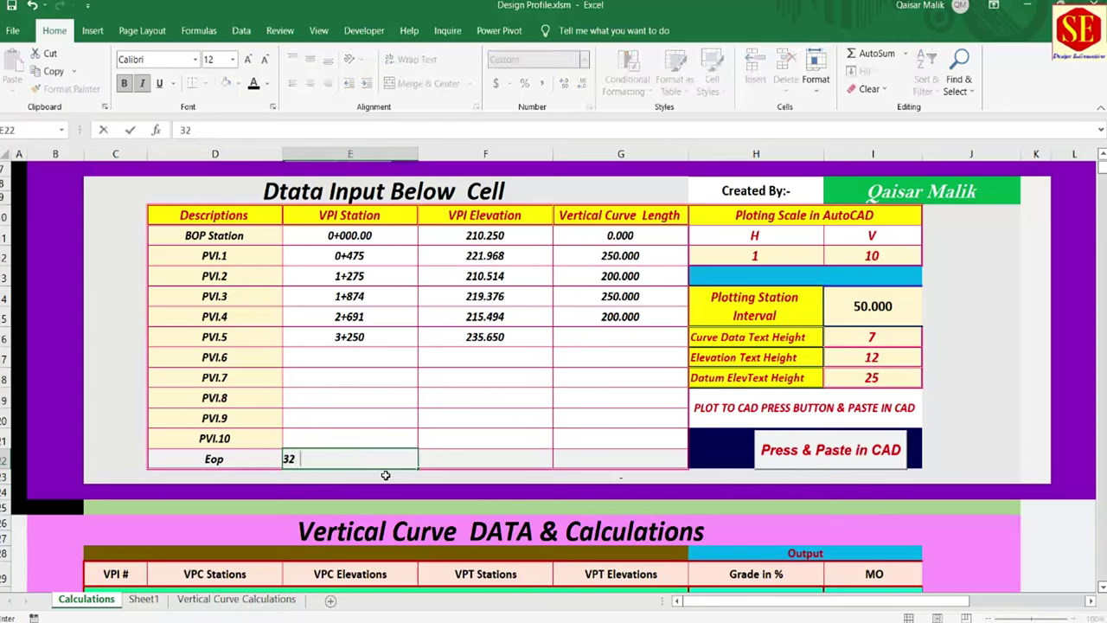
text(50)
key(Return)
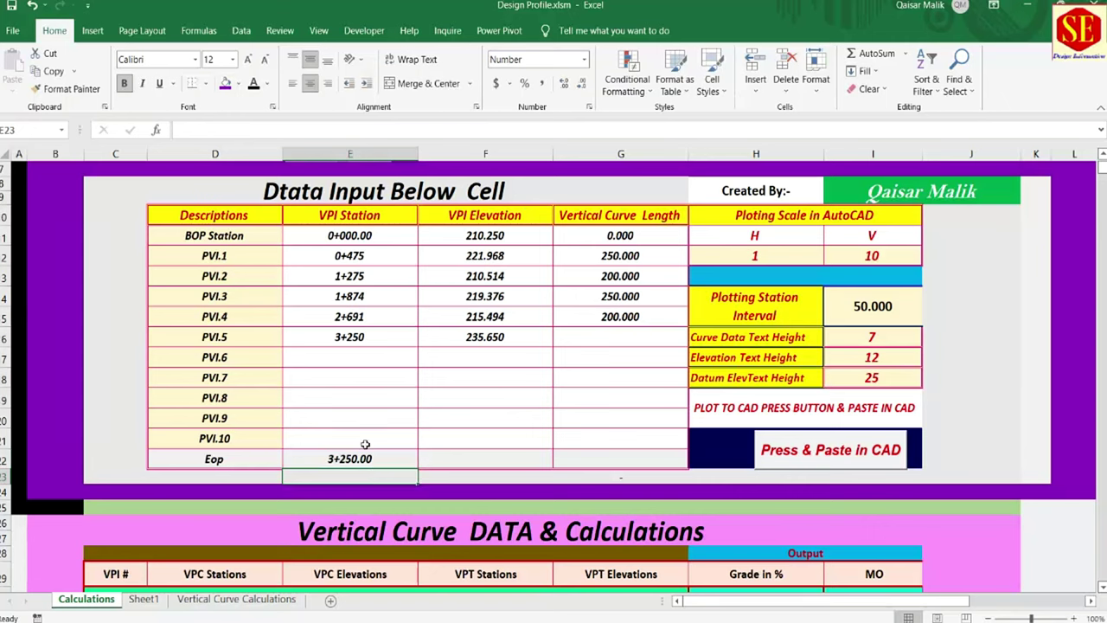
scroll(349, 456, down, 4)
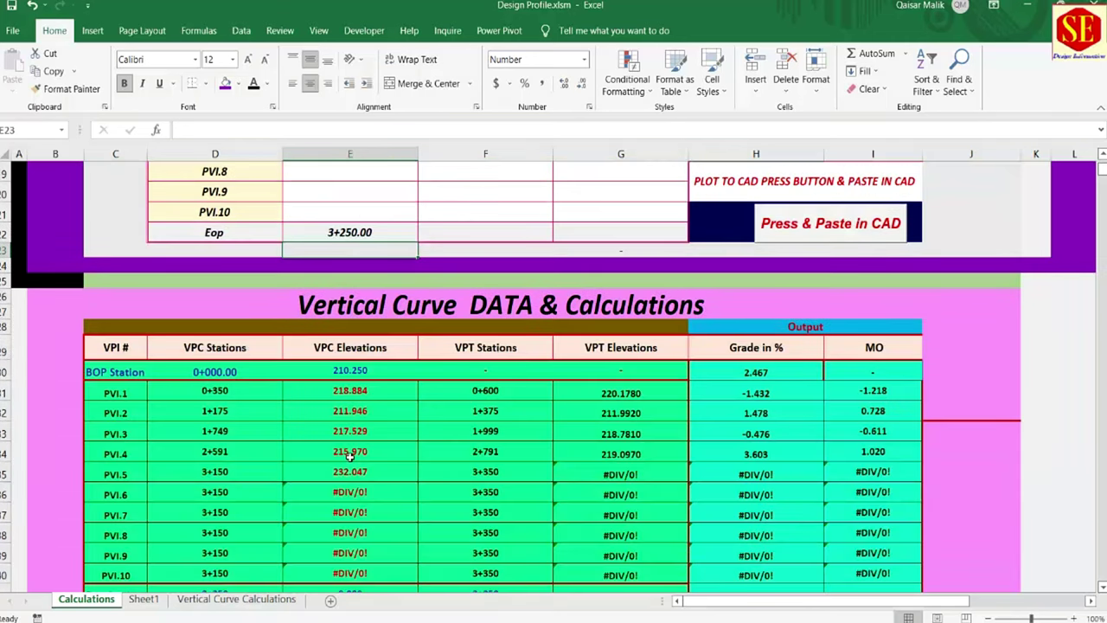
scroll(680, 454, down, 4)
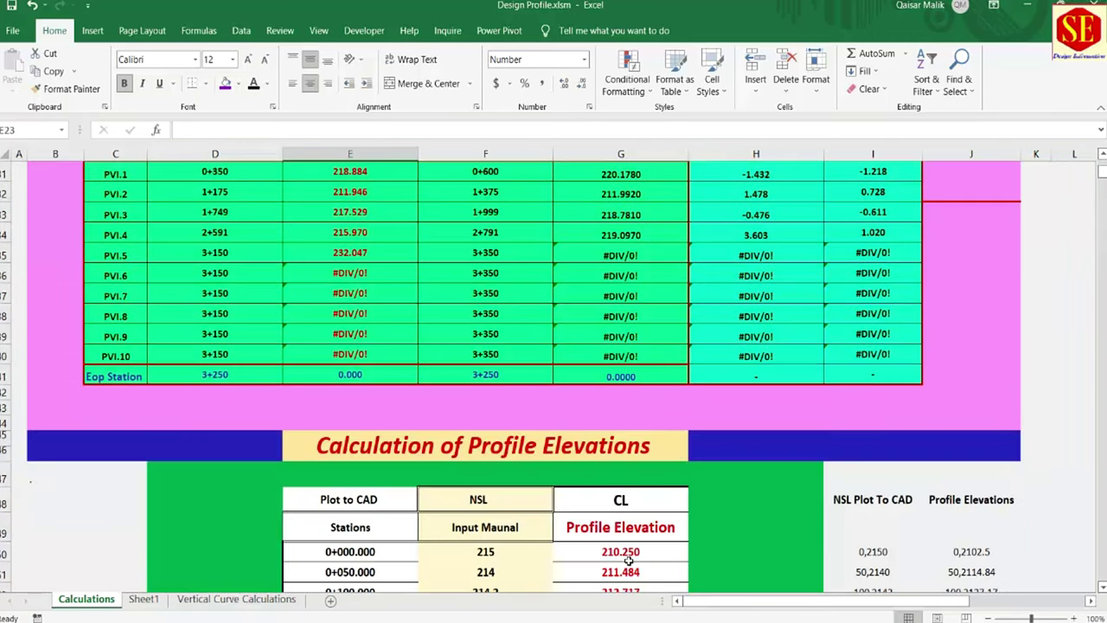
scroll(631, 537, down, 4)
scroll(633, 512, up, 4)
scroll(623, 493, up, 2)
scroll(304, 345, up, 2)
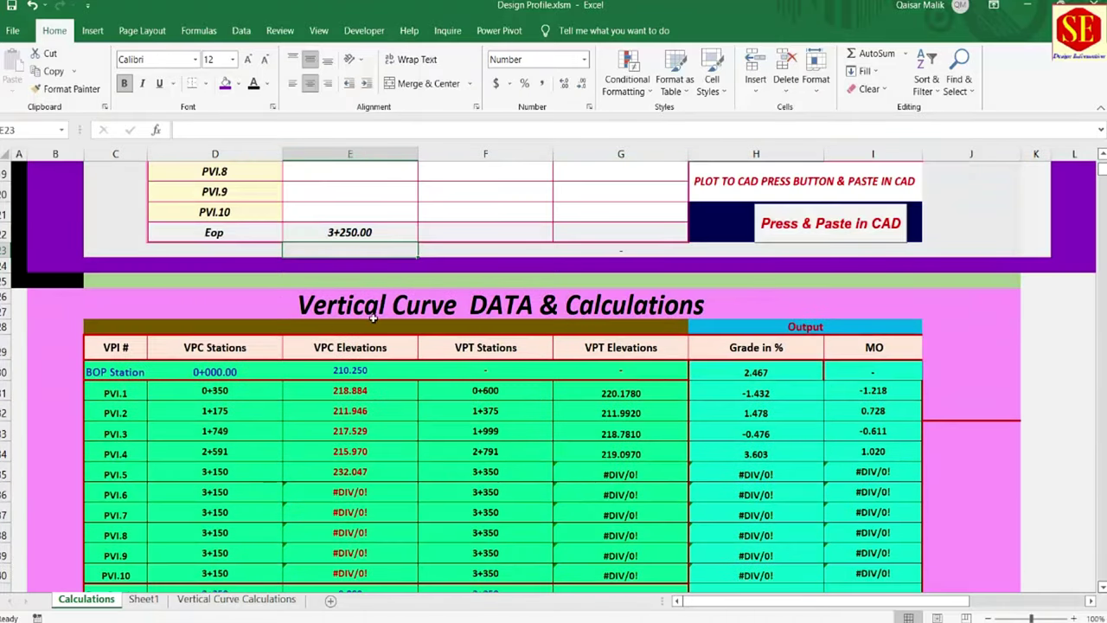
scroll(374, 318, up, 3)
scroll(549, 525, down, 1)
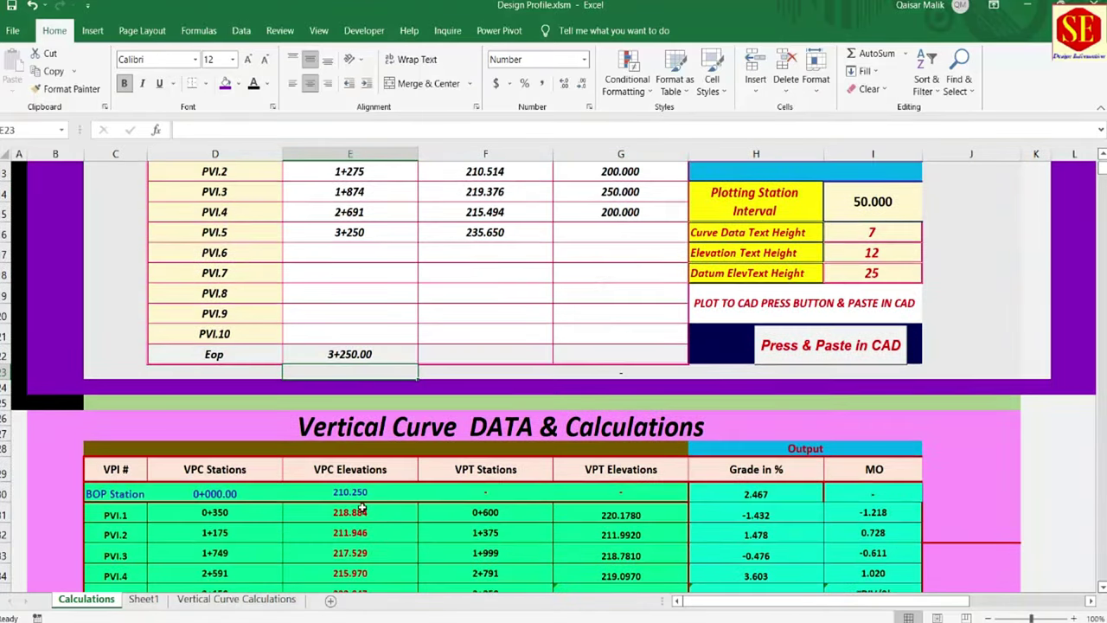
scroll(346, 536, down, 2)
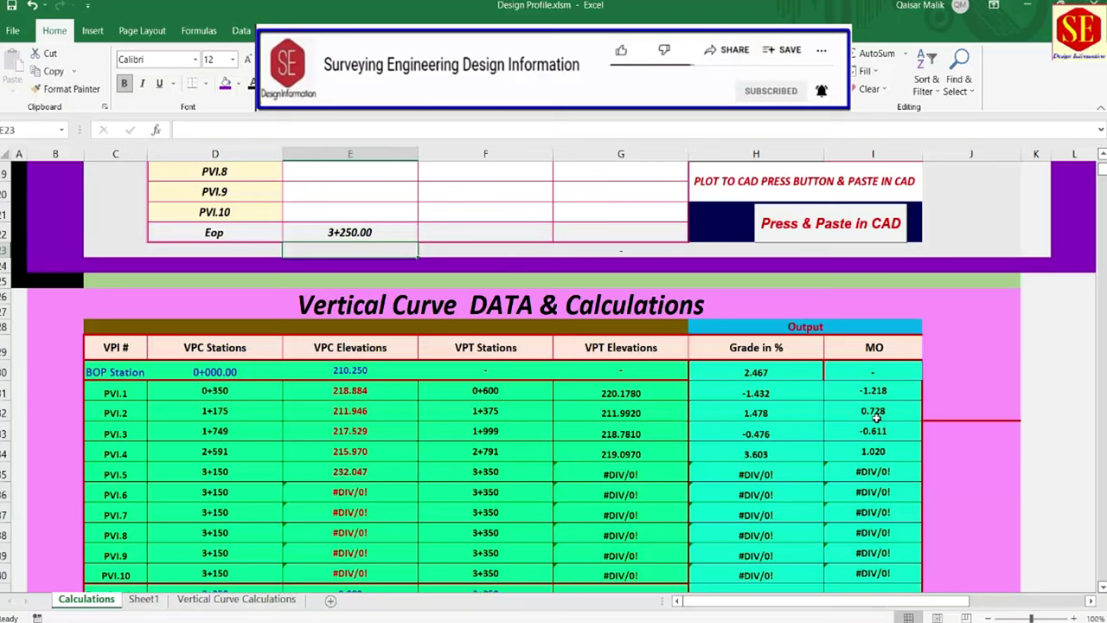
scroll(846, 433, up, 2)
scroll(844, 441, up, 2)
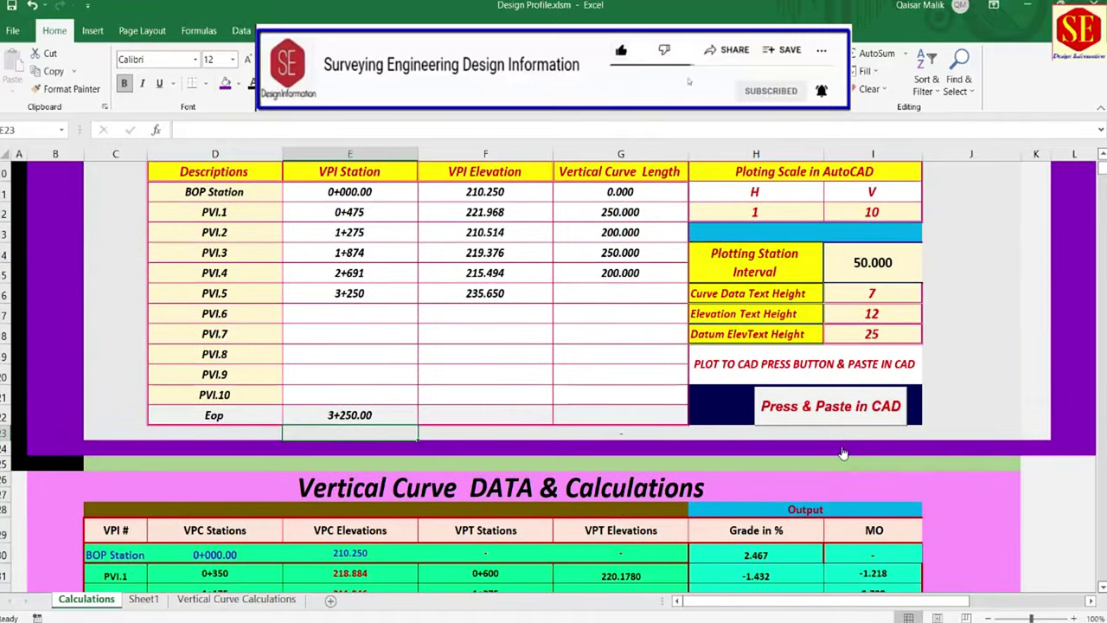
scroll(842, 450, up, 1)
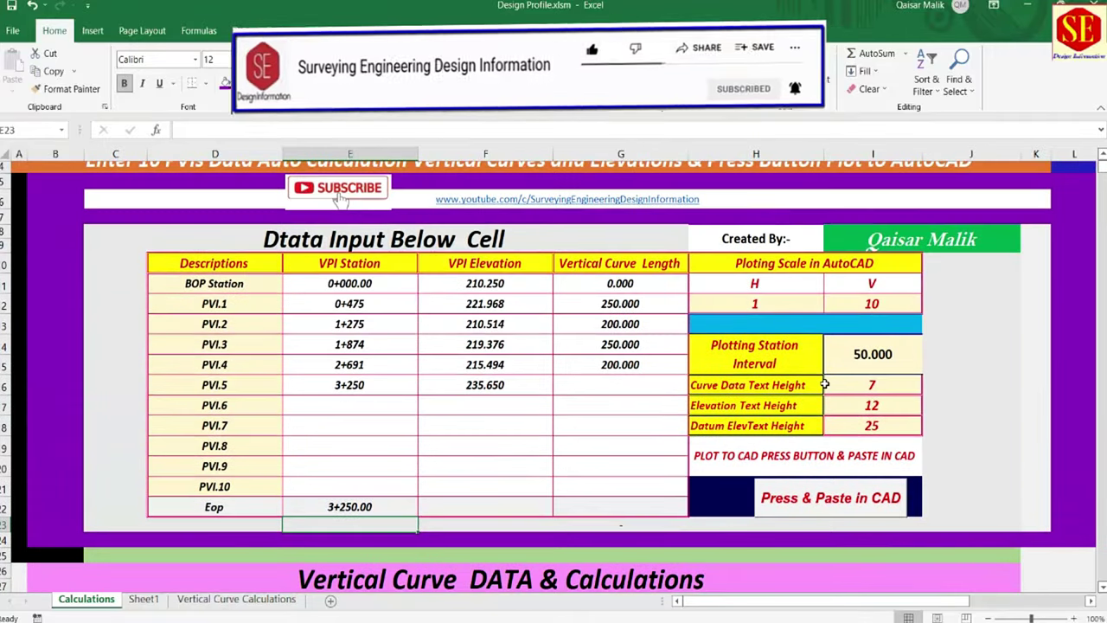
click(757, 284)
click(870, 279)
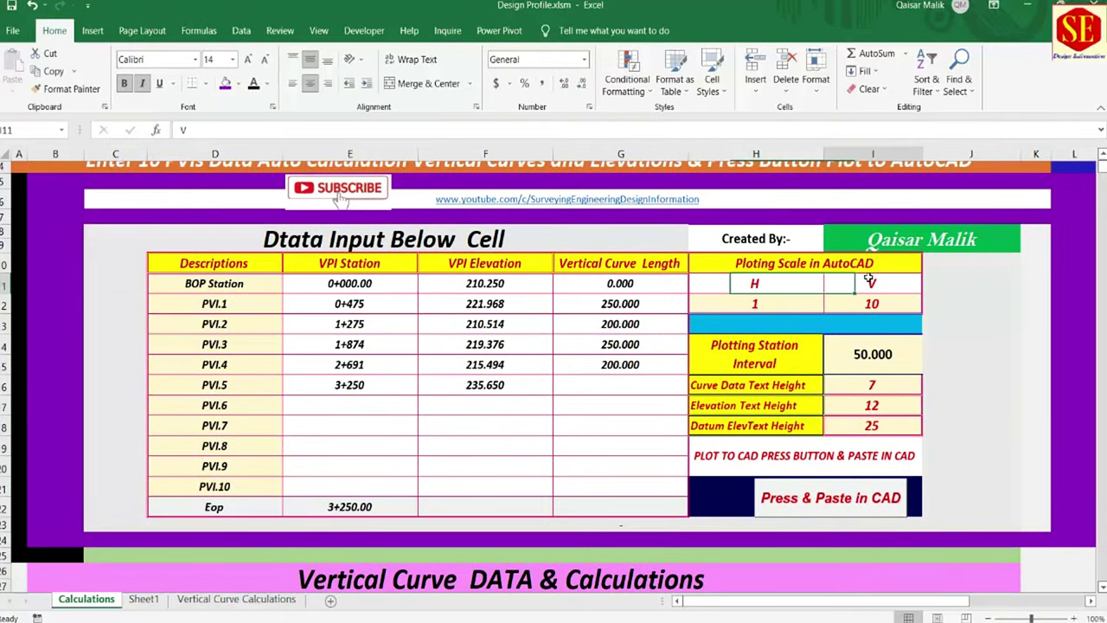
click(779, 300)
click(876, 297)
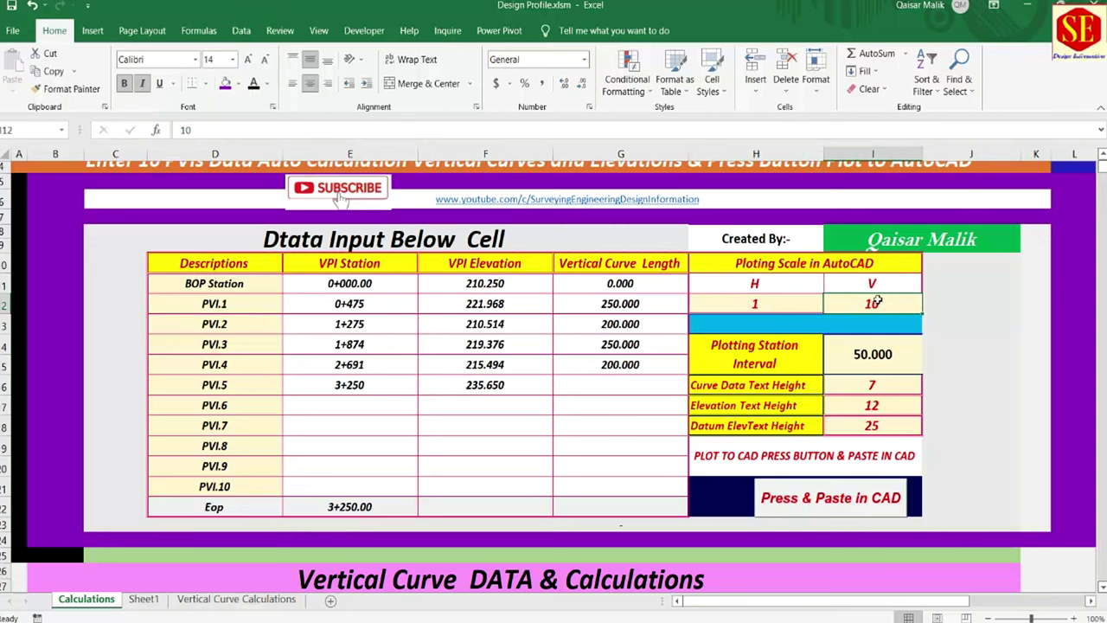
click(723, 372)
click(851, 366)
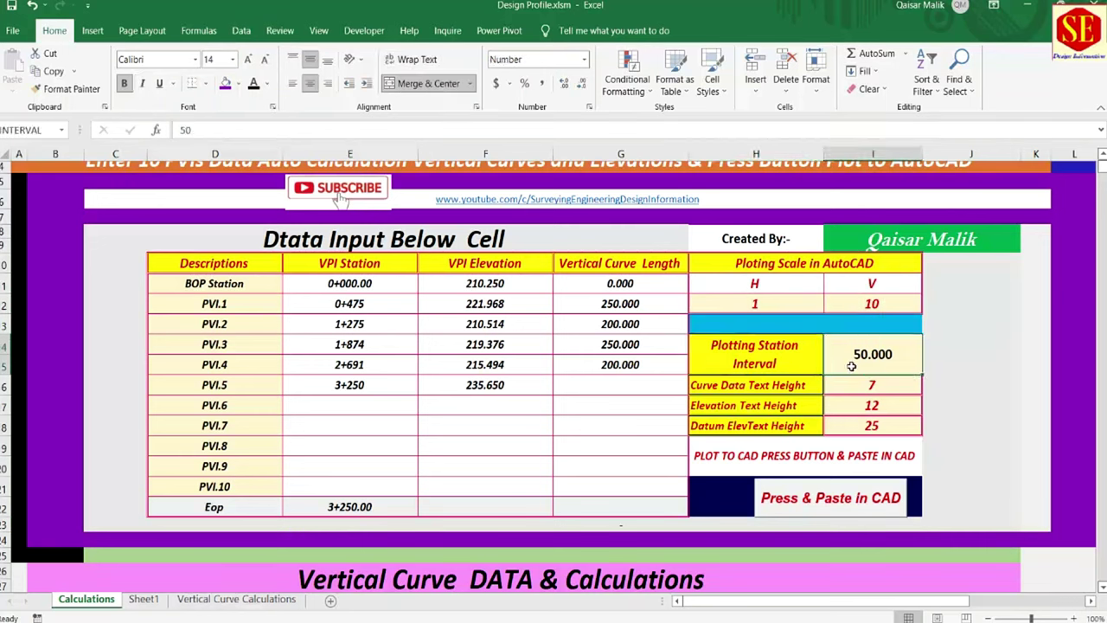
scroll(851, 360, down, 1)
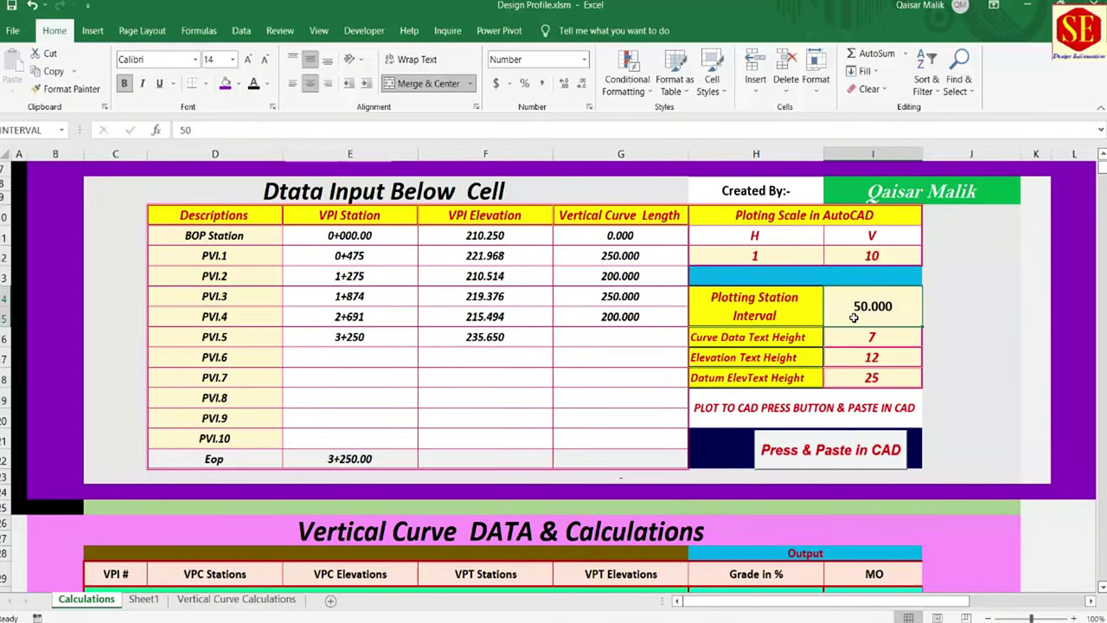
scroll(67, 309, down, 7)
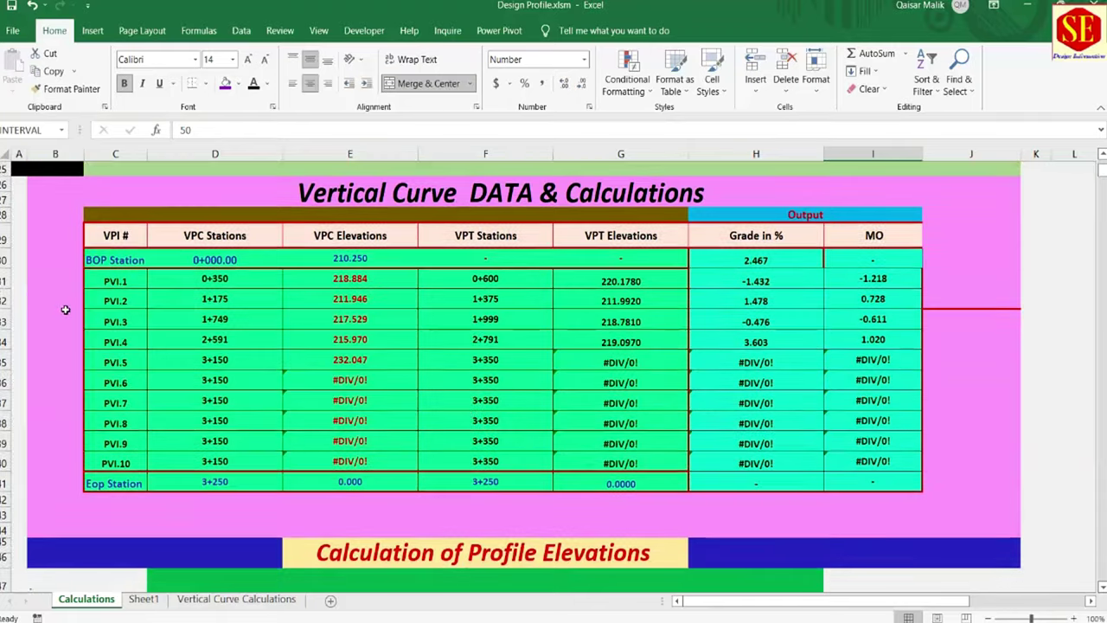
scroll(140, 444, down, 4)
scroll(888, 453, up, 3)
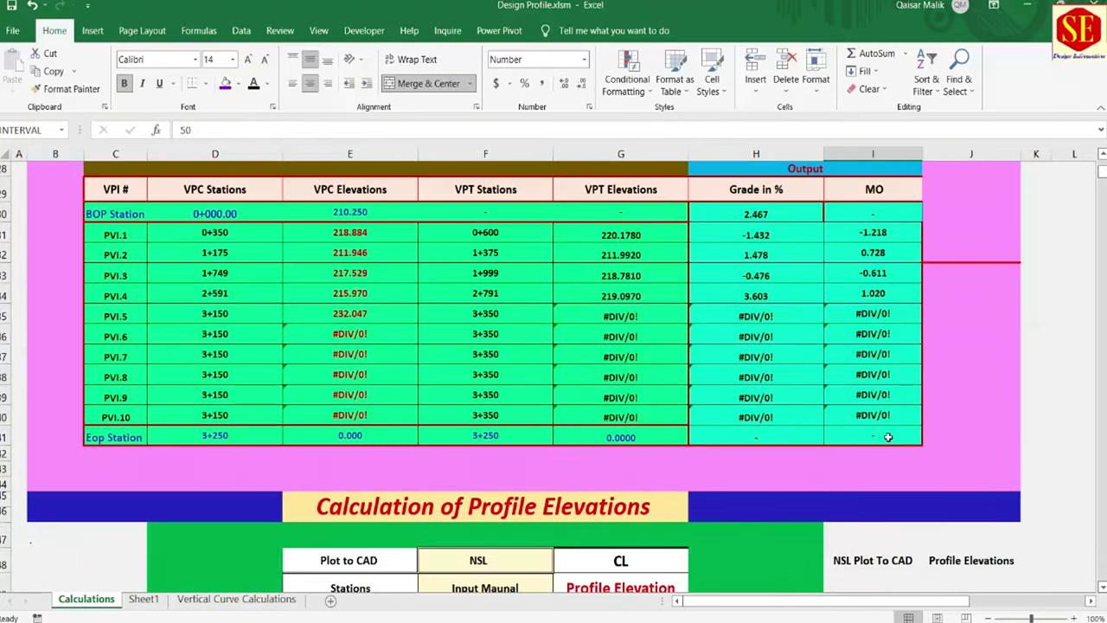
scroll(949, 299, up, 4)
scroll(887, 216, up, 2)
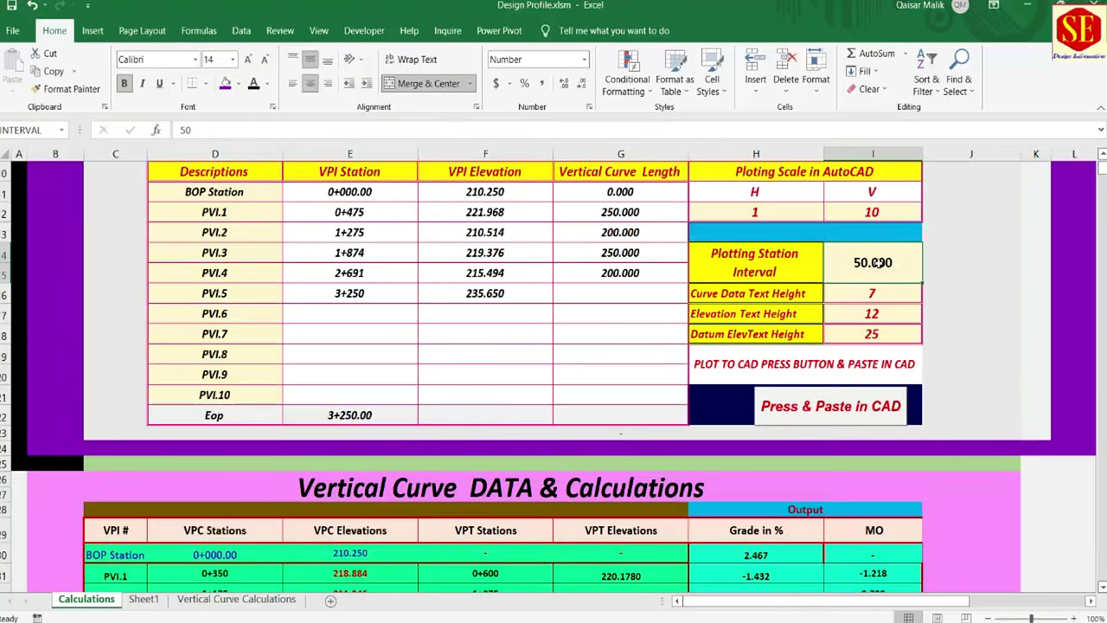
text(20)
key(Return)
text(25)
key(Return)
text(50)
key(Return)
click(882, 262)
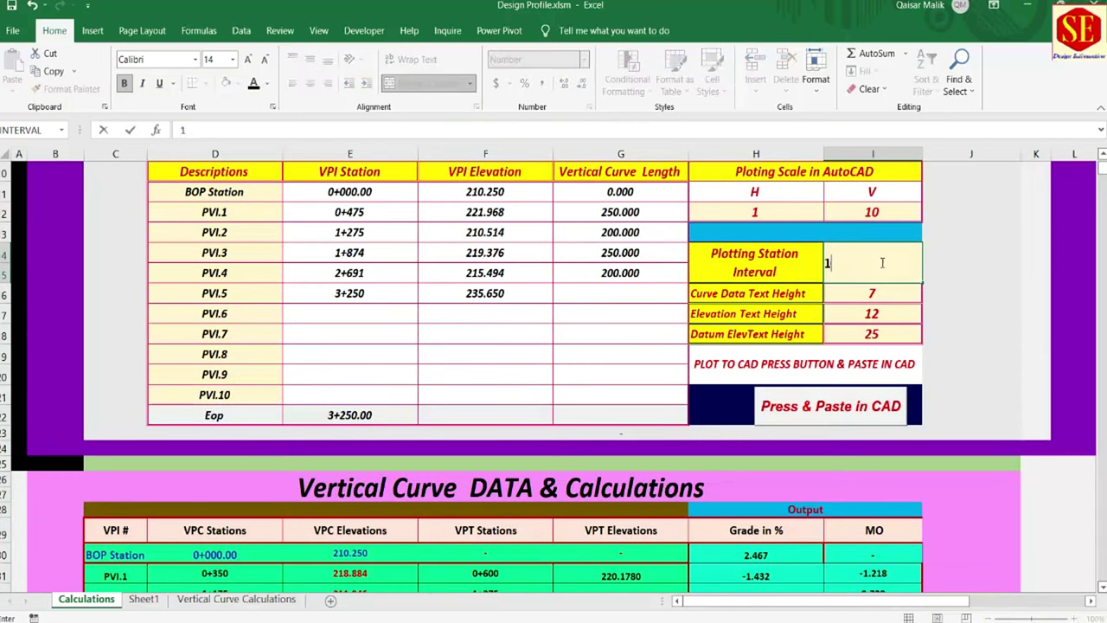
text(100)
key(Return)
click(881, 263)
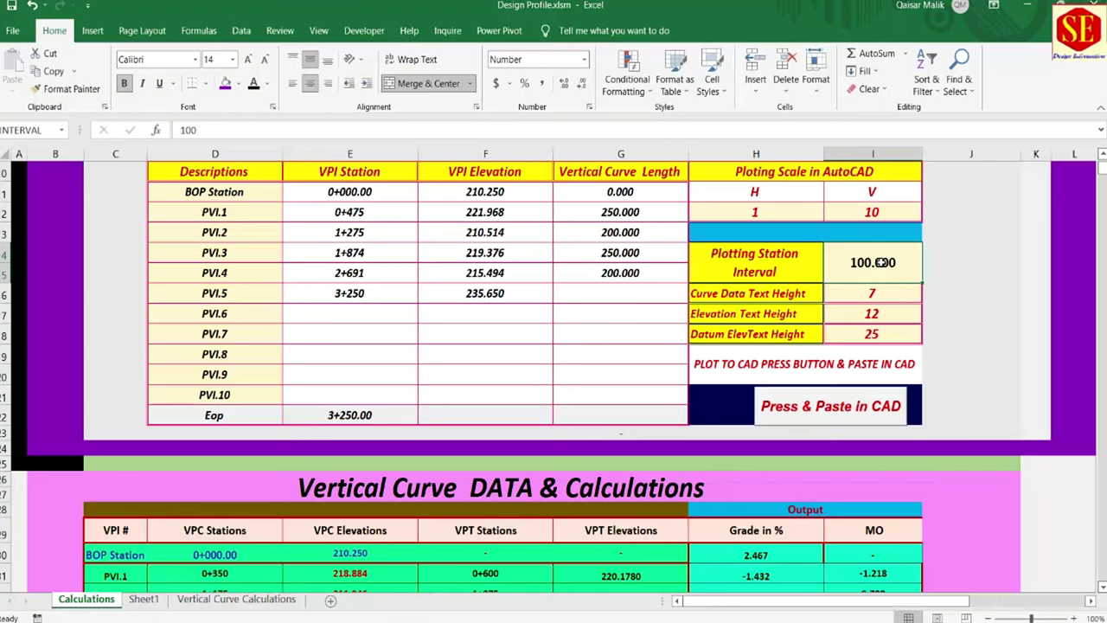
text(50)
key(Return)
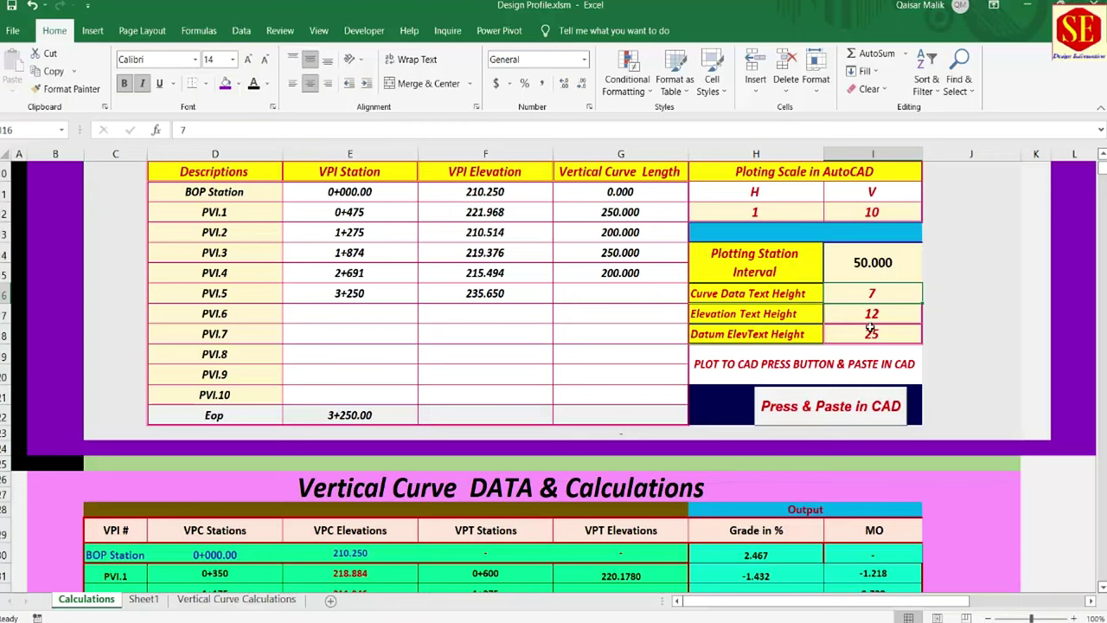
scroll(645, 330, up, 1)
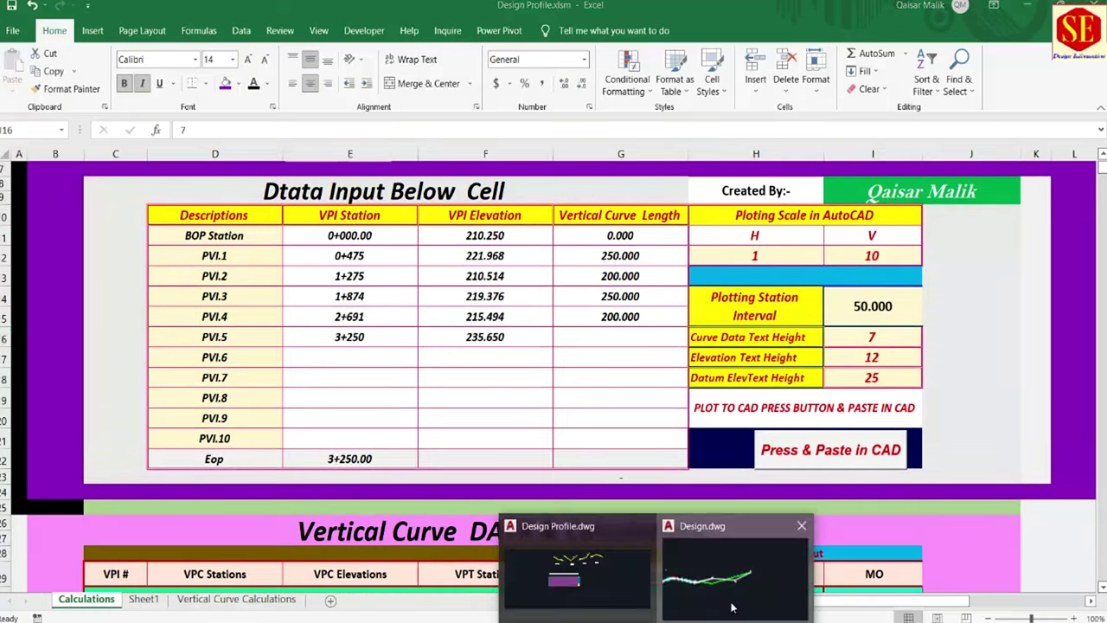
click(734, 563)
scroll(617, 452, down, 2)
scroll(208, 402, up, 2)
scroll(179, 399, up, 4)
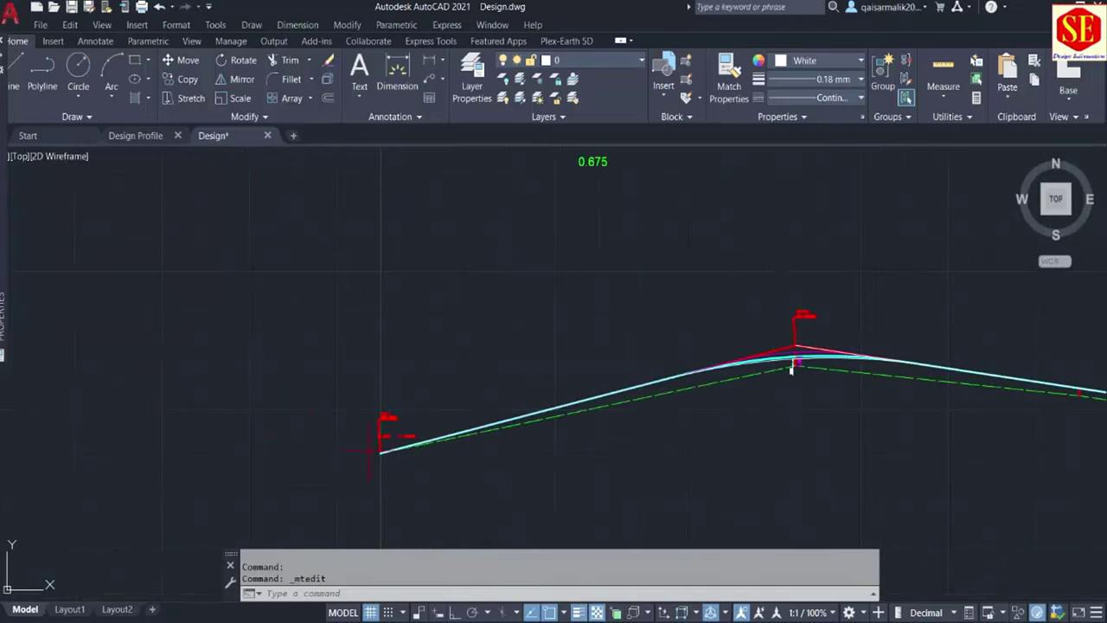
scroll(372, 467, up, 3)
middle_drag(448, 356, 21, 415)
middle_drag(1007, 287, 661, 311)
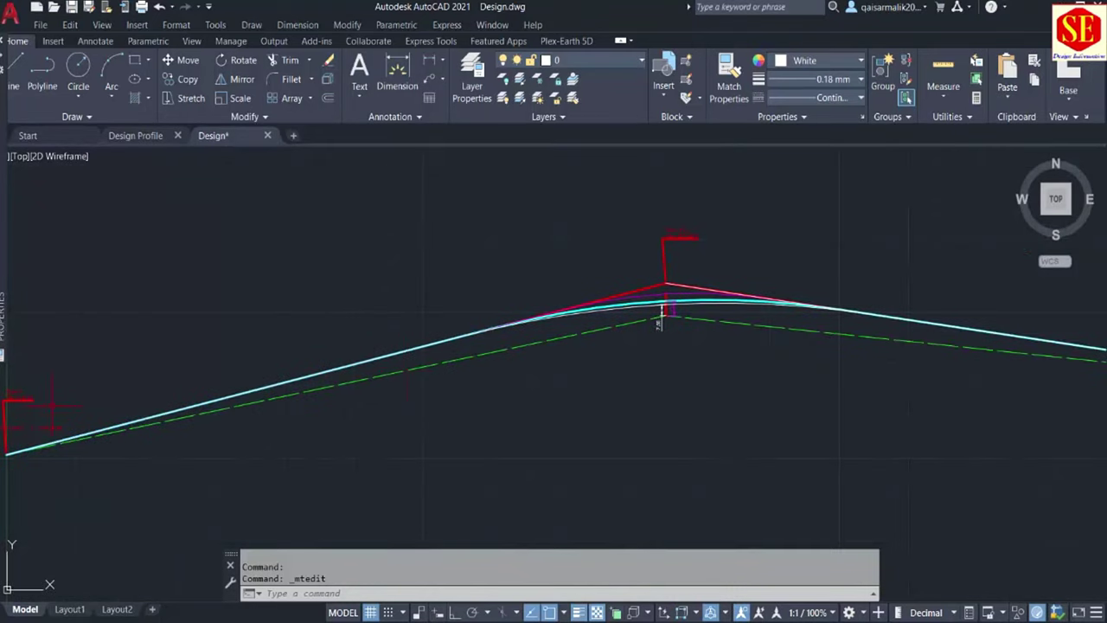
scroll(664, 312, up, 4)
scroll(664, 311, down, 2)
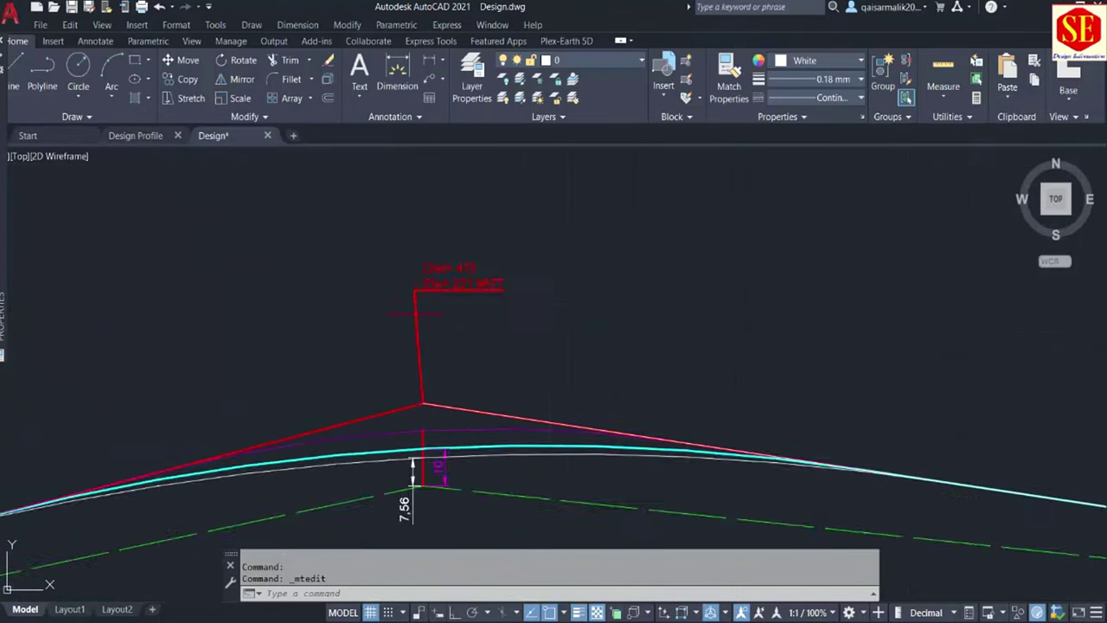
scroll(665, 311, down, 3)
middle_drag(604, 307, 15, 297)
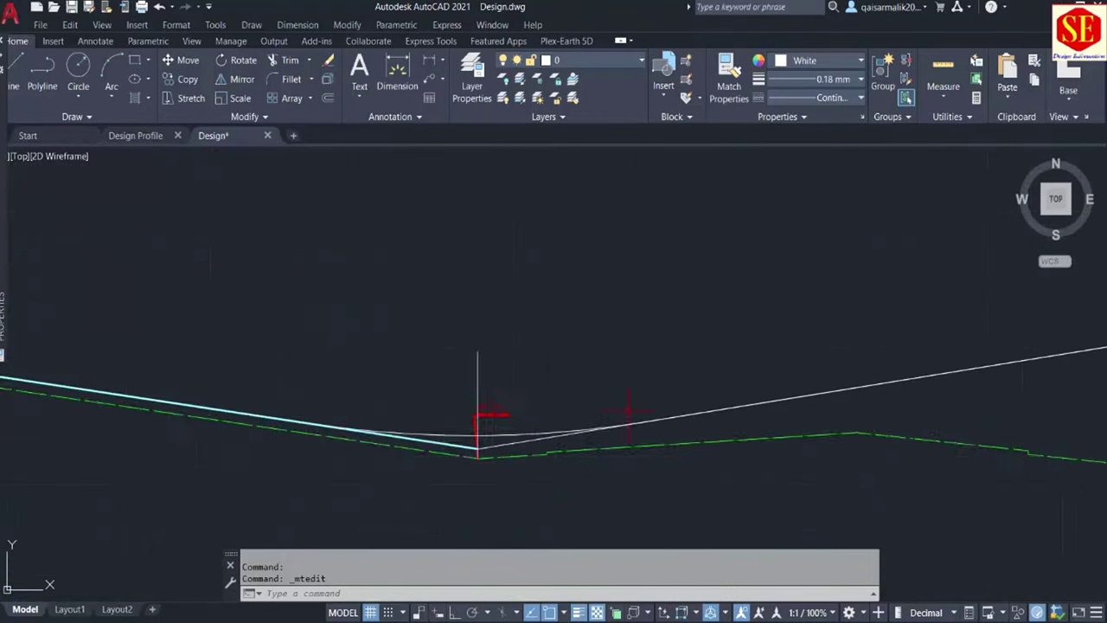
middle_drag(476, 415, 279, 467)
scroll(278, 467, down, 2)
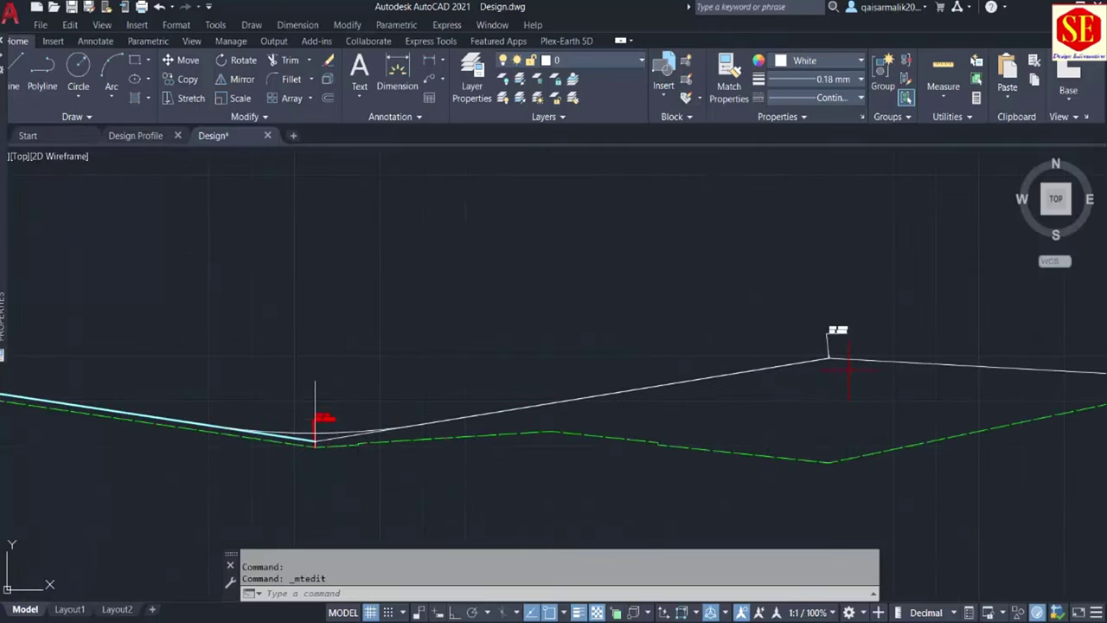
middle_drag(848, 368, 228, 355)
middle_drag(768, 445, 303, 452)
middle_drag(848, 218, 825, 223)
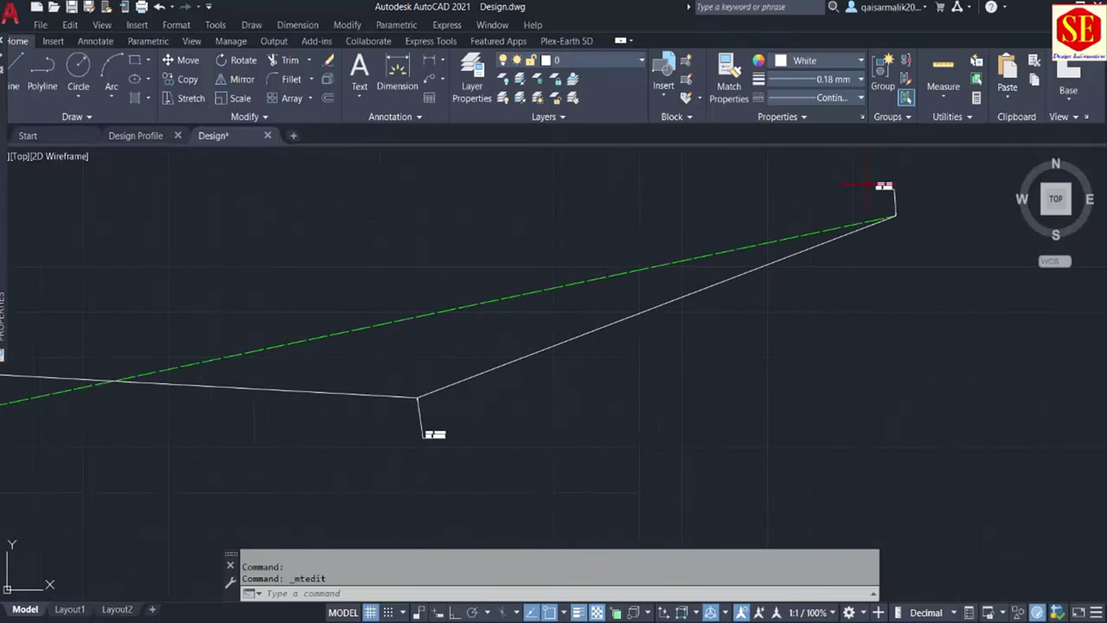
click(506, 562)
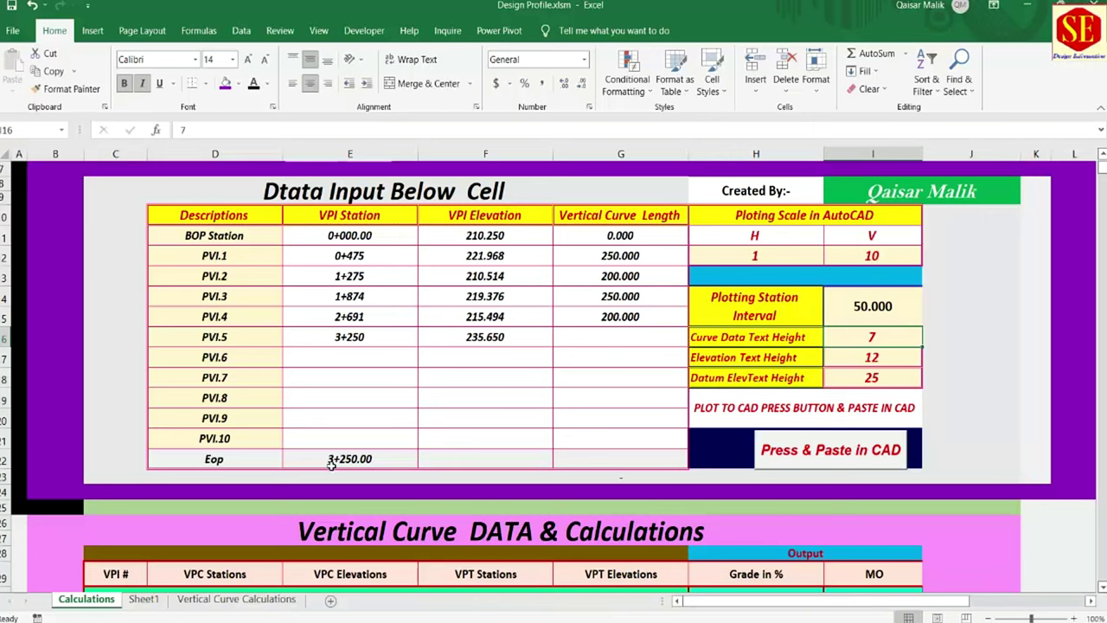
- Check the BOP 210.250, PVI.1 0+475 at 221.968 with length 250, and Eop 3+250 values
click(353, 240)
click(448, 237)
click(370, 257)
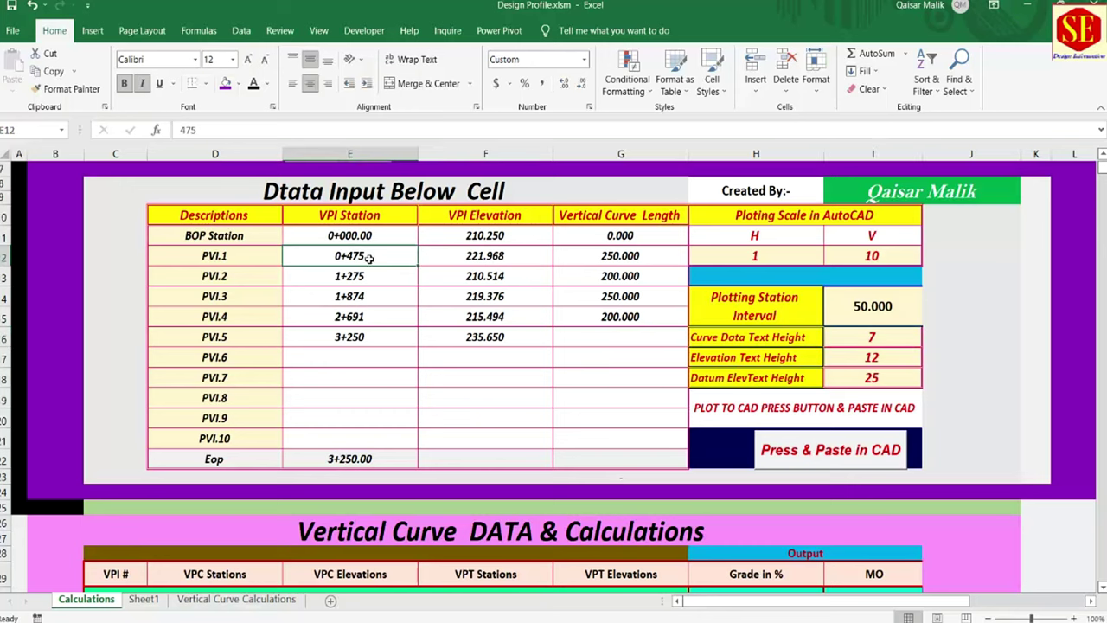
click(486, 257)
click(588, 260)
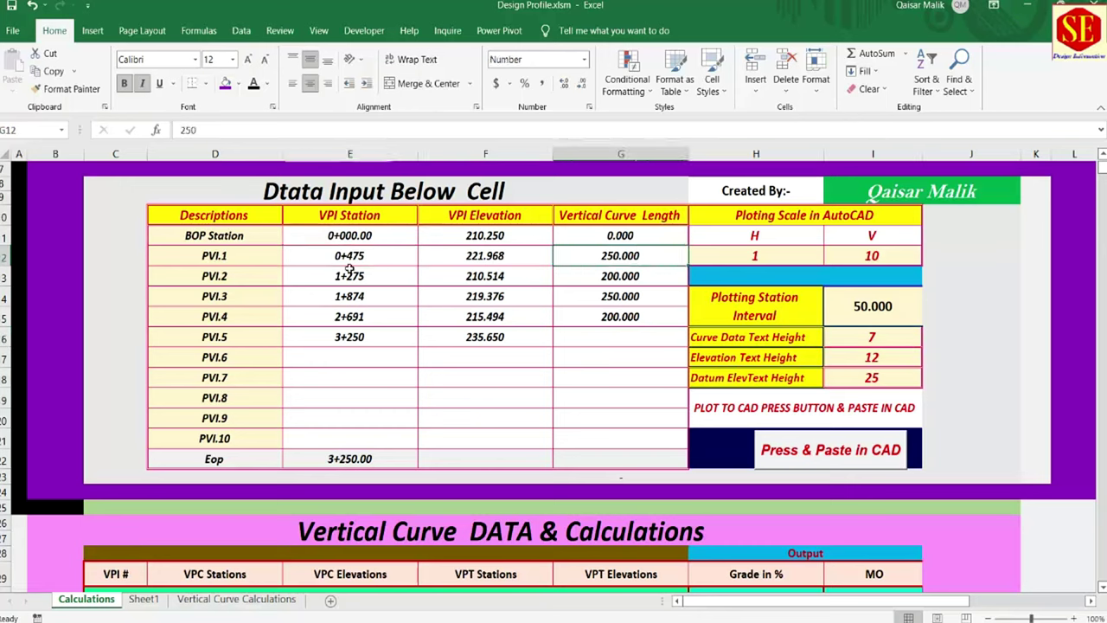
click(370, 459)
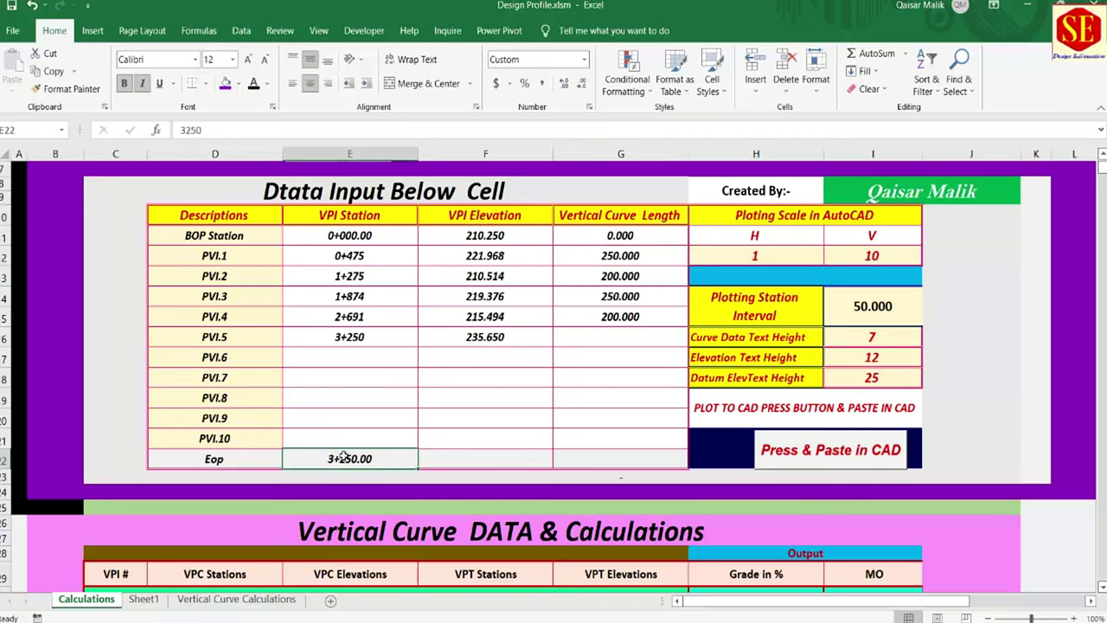
- Copy the profile plotting commands and create a new blank Drawing5 in AutoCAD
click(810, 463)
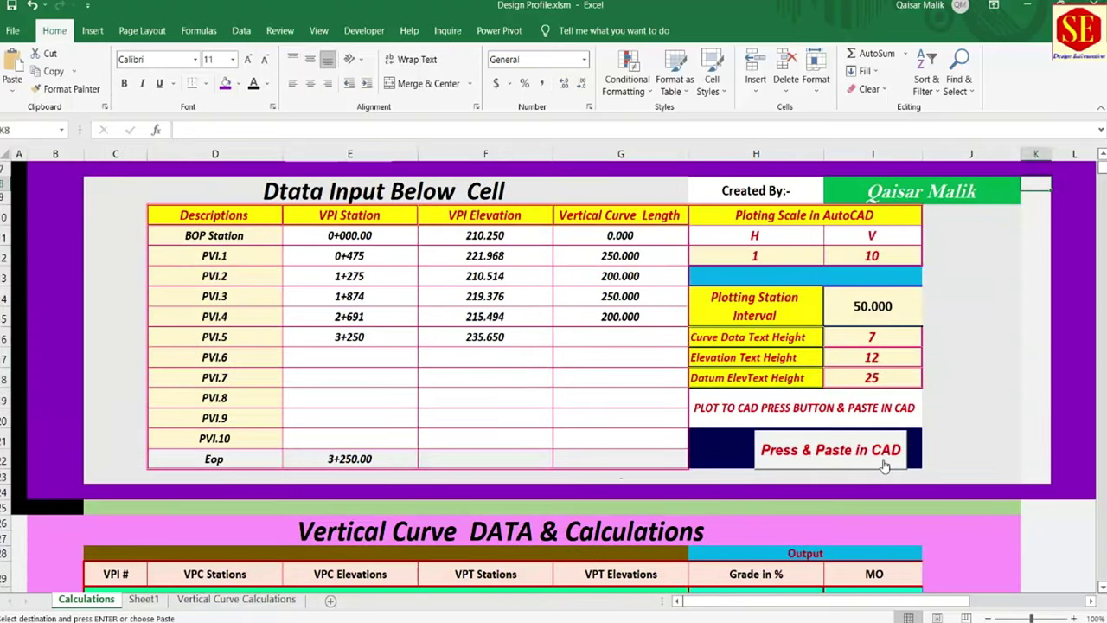
click(827, 463)
mouse_move(696, 617)
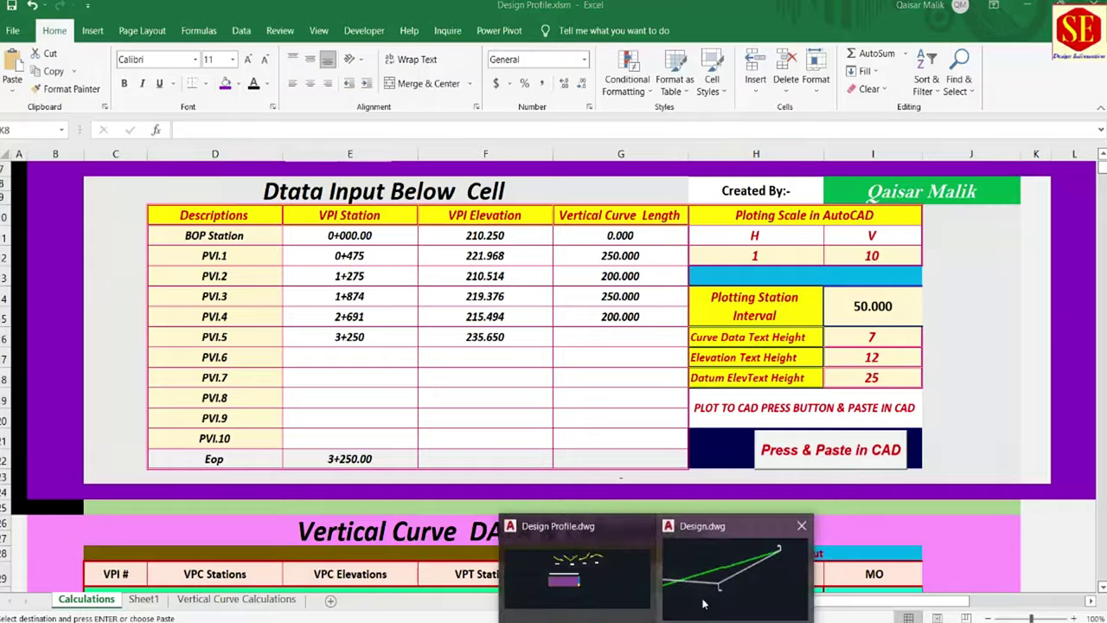
click(706, 605)
click(294, 136)
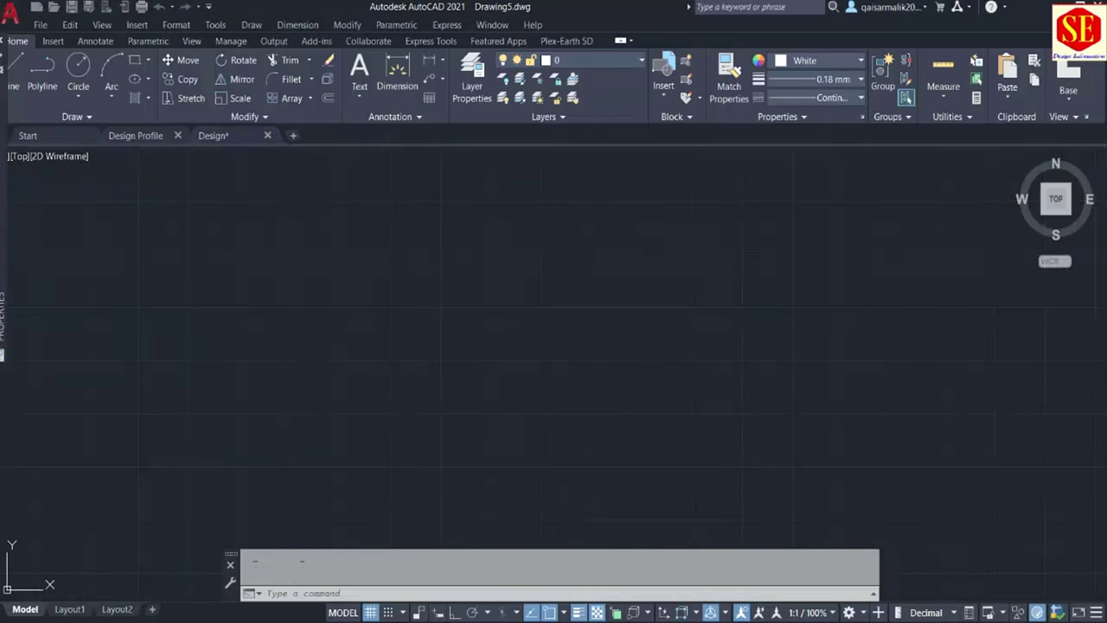
- Paste the copied plotting commands into Drawing5's command line to draw the full profile sheet
click(356, 592)
right_click(356, 592)
click(392, 519)
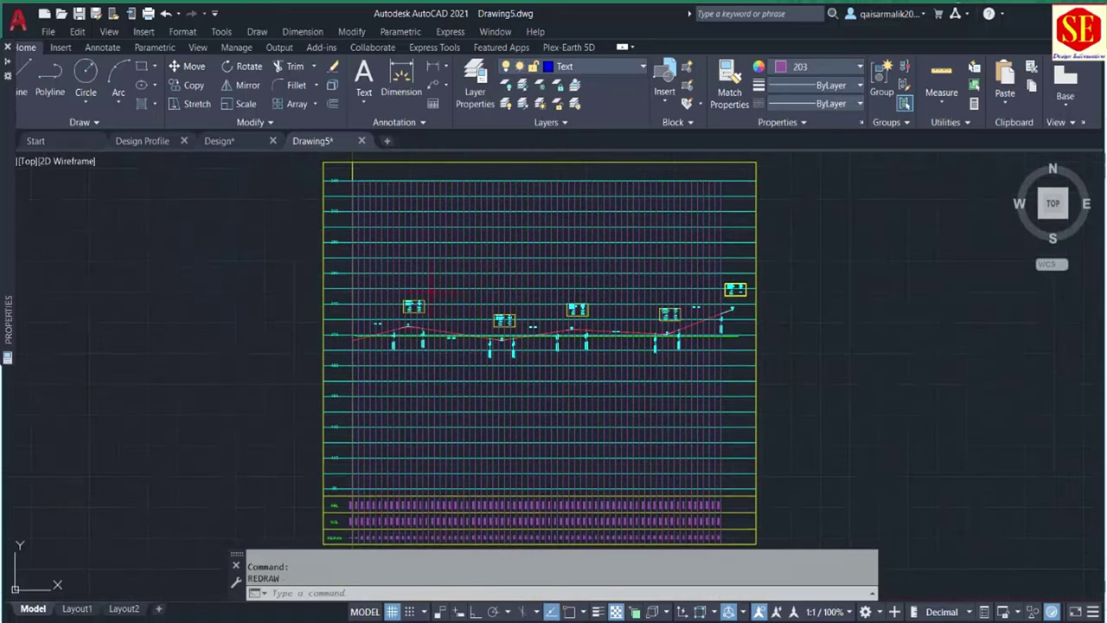
- Zoom and pan along the profile through each VPI section to its right end
scroll(504, 283, up, 4)
scroll(299, 394, up, 4)
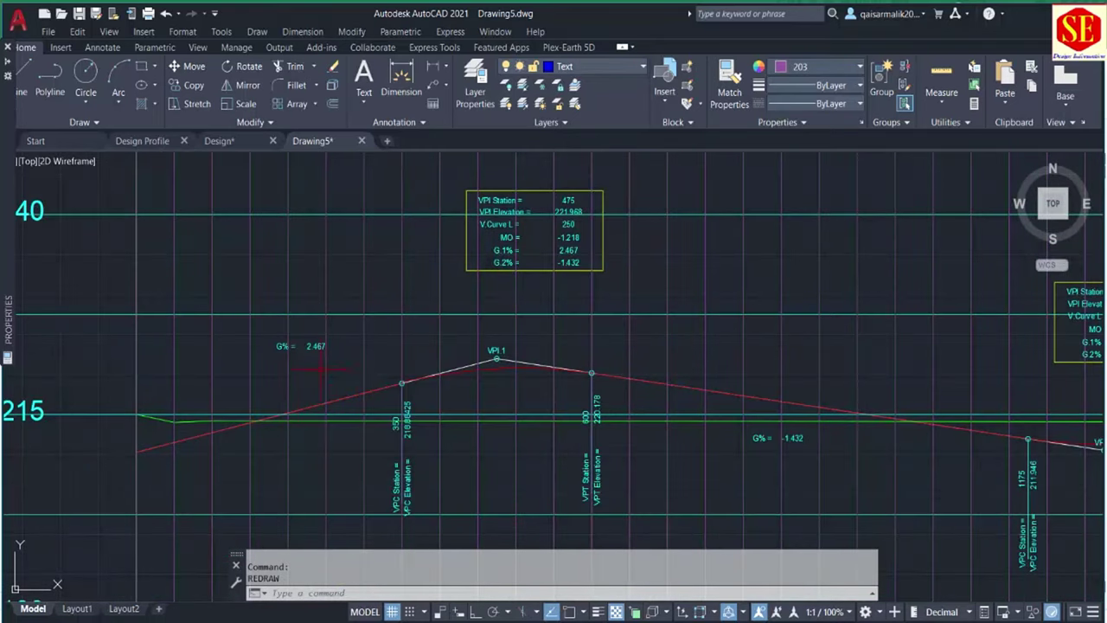
scroll(480, 339, up, 1)
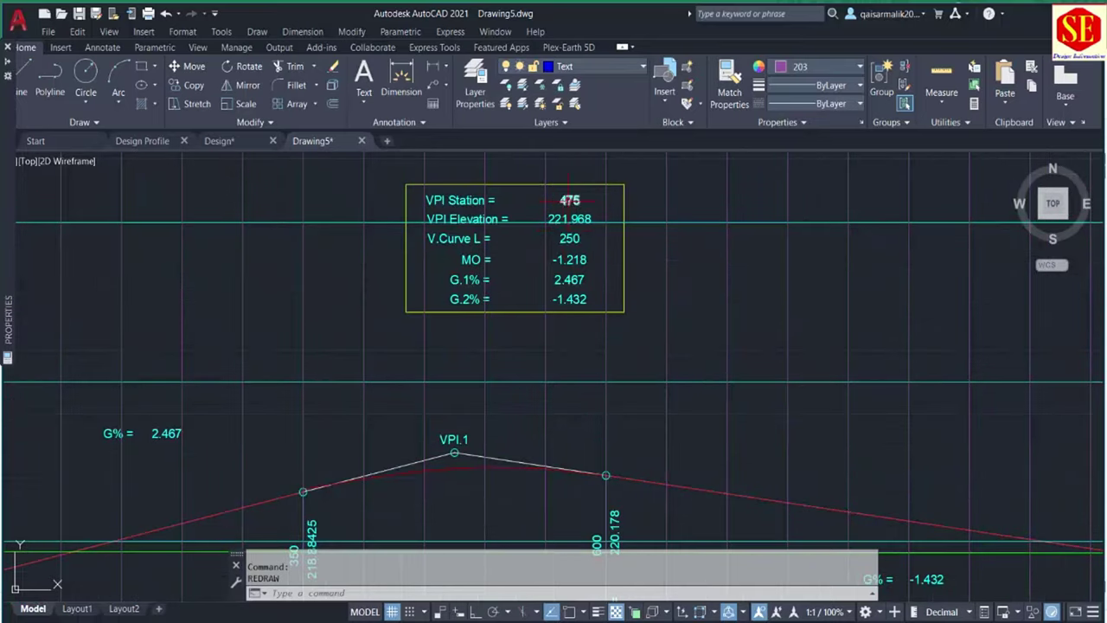
scroll(483, 406, down, 1)
scroll(516, 369, up, 3)
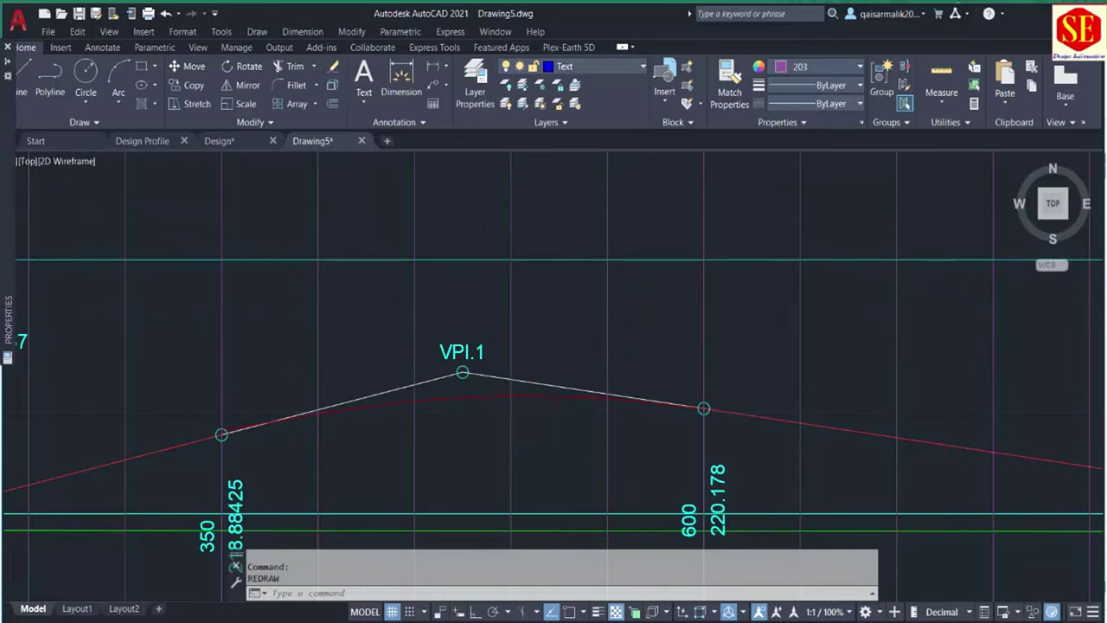
scroll(537, 309, down, 3)
scroll(419, 444, up, 2)
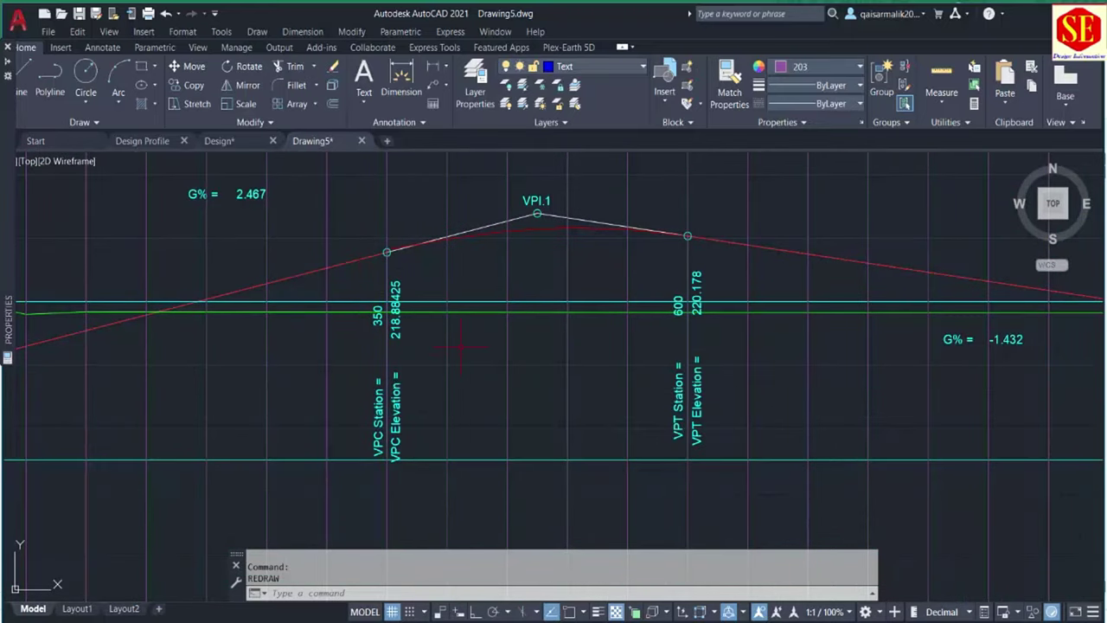
mouse_move(675, 322)
middle_down()
mouse_move(546, 336)
mouse_move(333, 337)
middle_up()
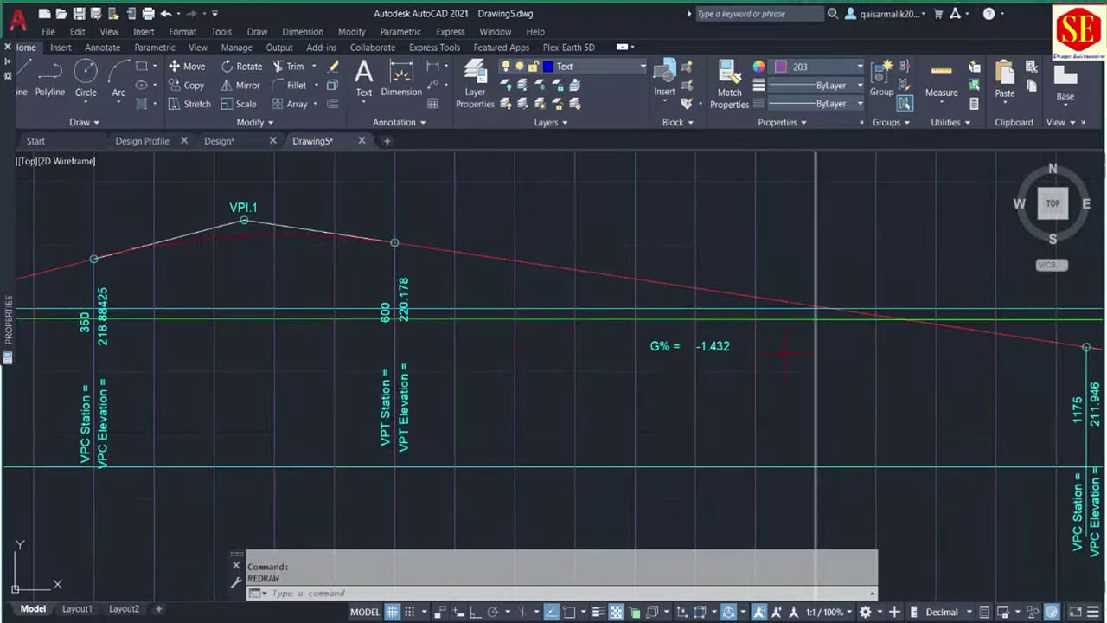
scroll(787, 346, down, 3)
middle_drag(881, 381, 621, 382)
scroll(621, 382, up, 2)
scroll(746, 311, down, 5)
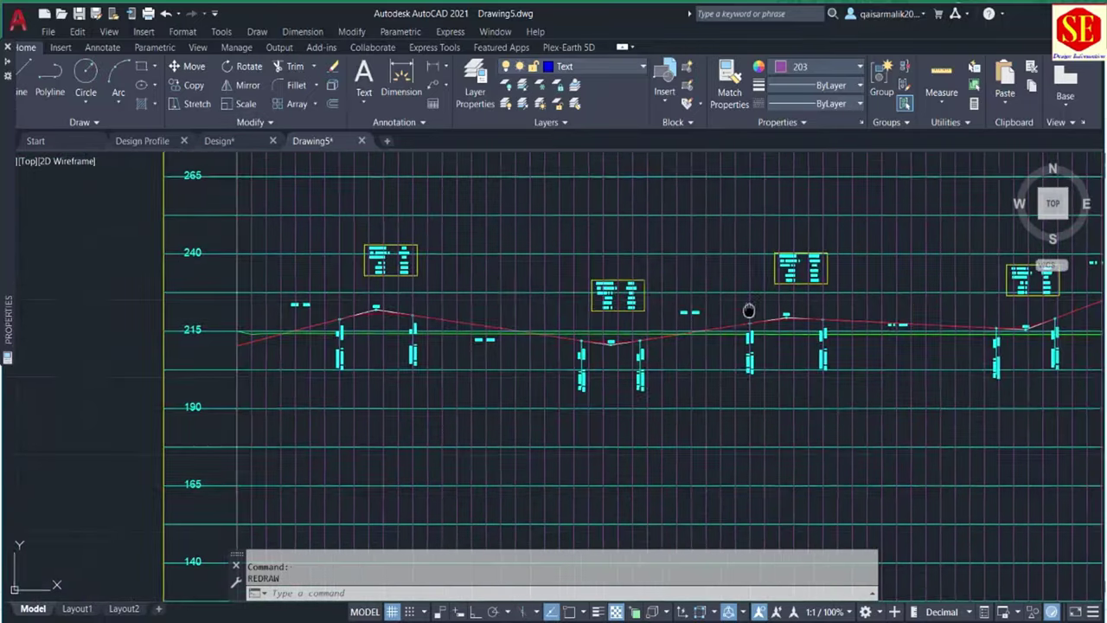
scroll(889, 338, up, 1)
middle_drag(888, 339, 797, 351)
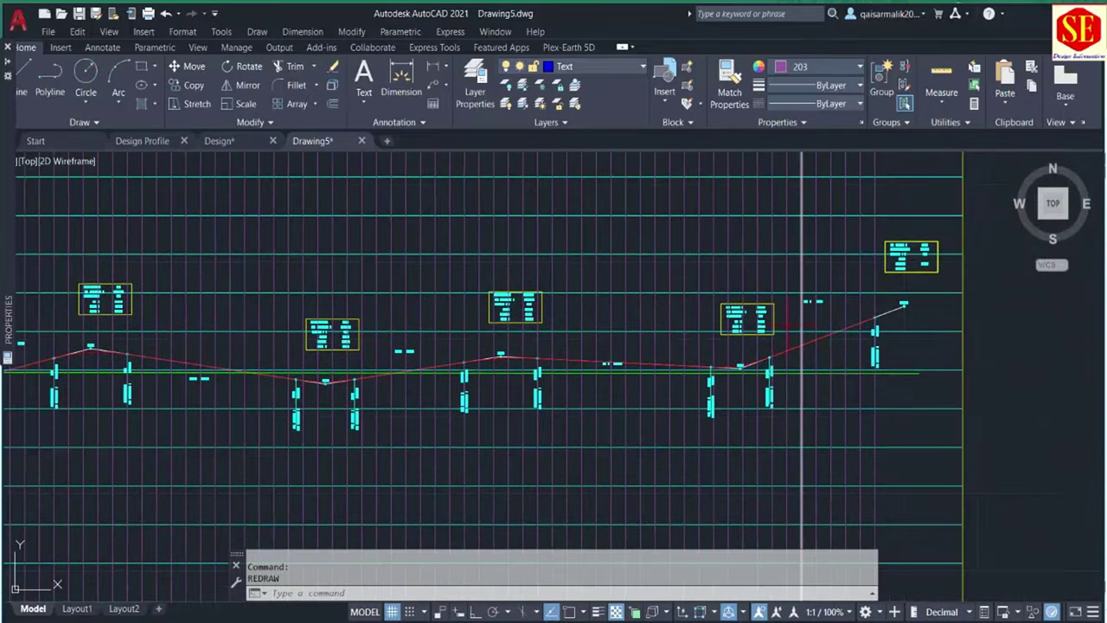
- Pan over the FRL, NSL and Stations rows and the grid top, then centre the whole grid
scroll(657, 346, down, 4)
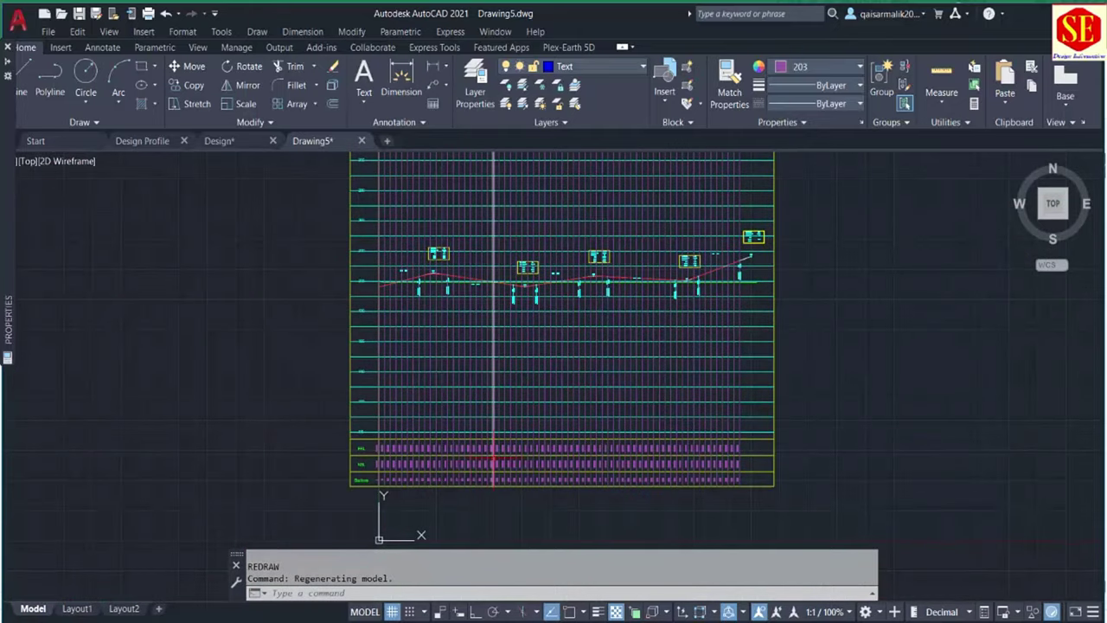
scroll(463, 462, up, 4)
middle_drag(456, 467, 471, 419)
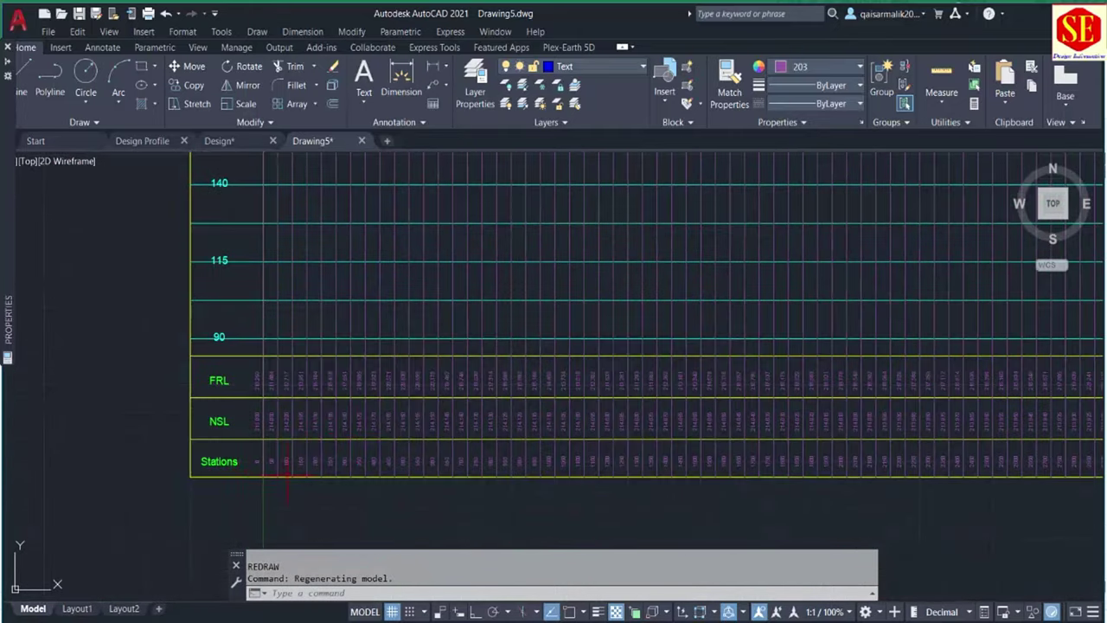
scroll(452, 421, down, 3)
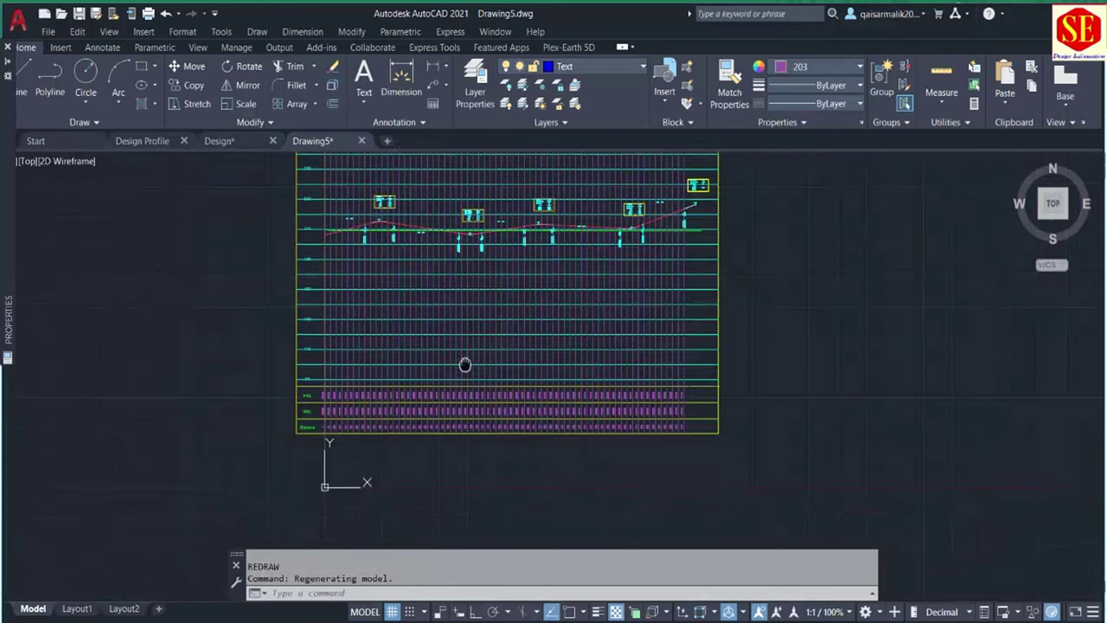
scroll(465, 366, up, 1)
mouse_move(515, 372)
middle_down()
mouse_move(442, 474)
mouse_move(391, 447)
middle_up()
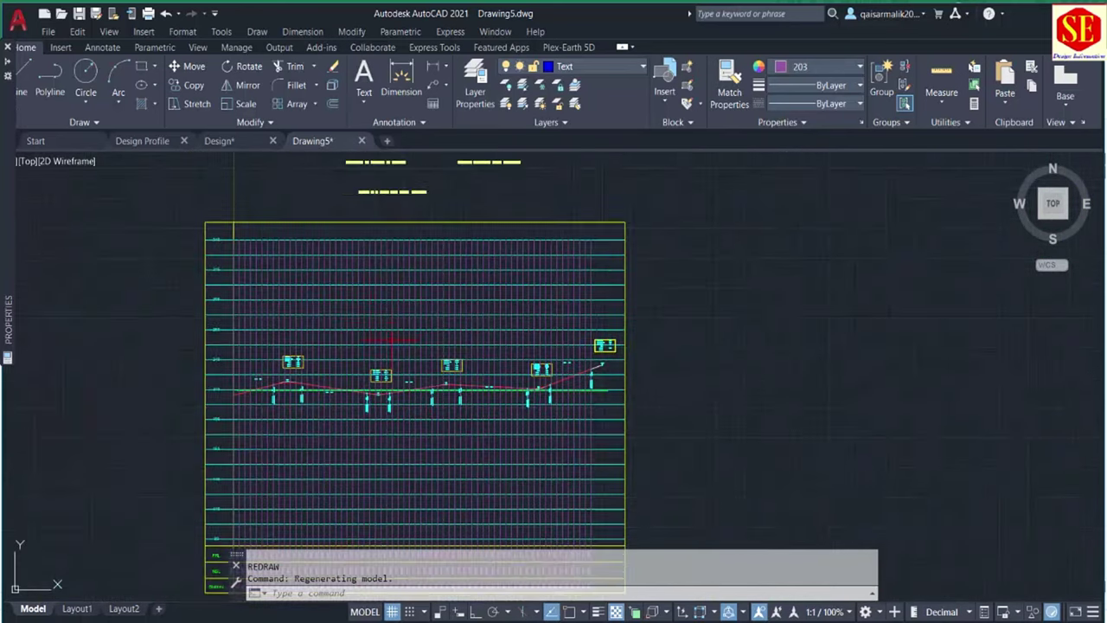
scroll(500, 342, down, 2)
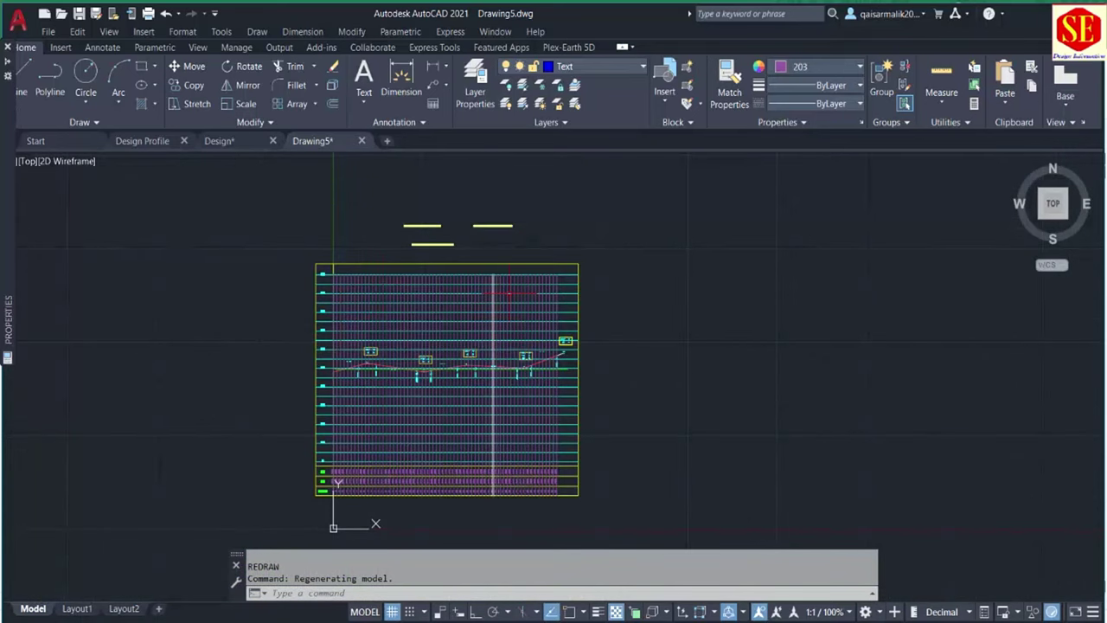
scroll(527, 277, up, 2)
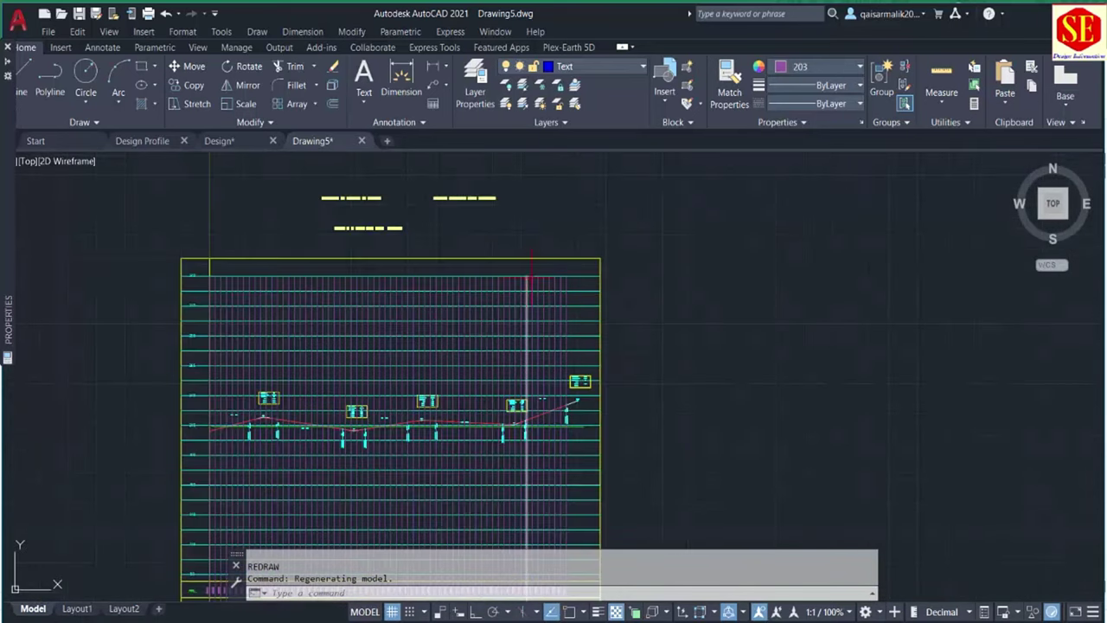
middle_drag(484, 519, 530, 458)
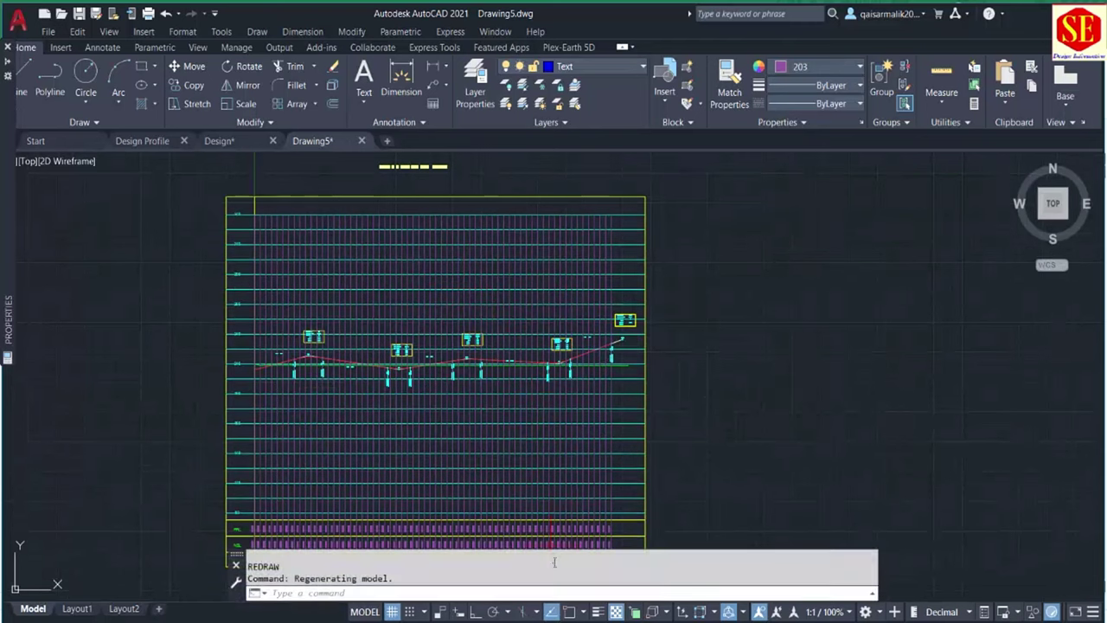
- Switch between the two profile workbooks and scroll down the Design Profile sheet
click(518, 614)
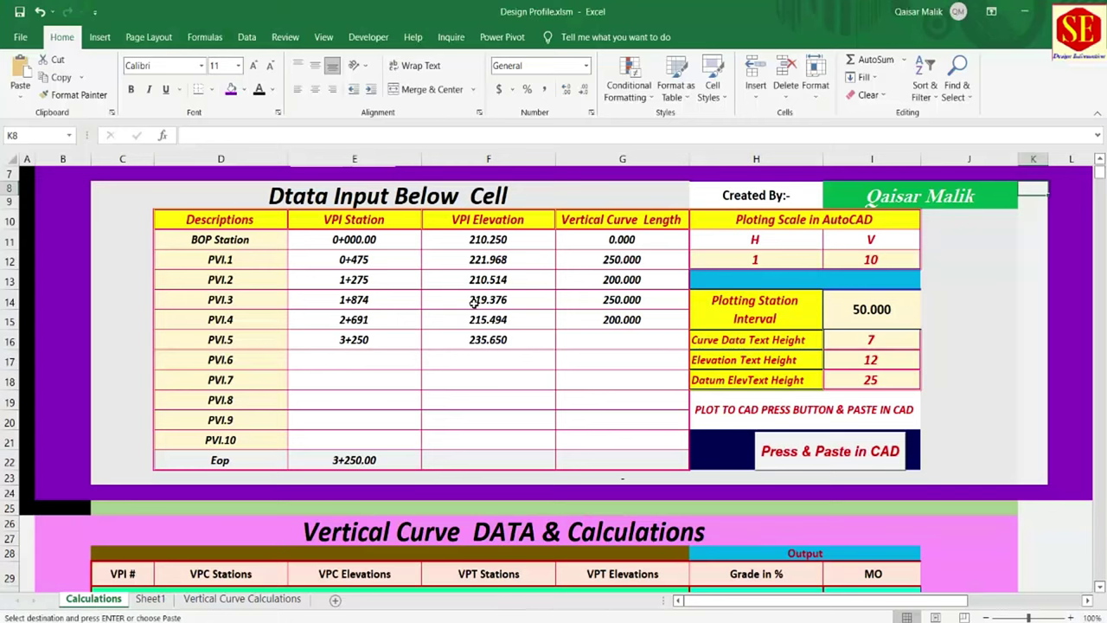
click(663, 571)
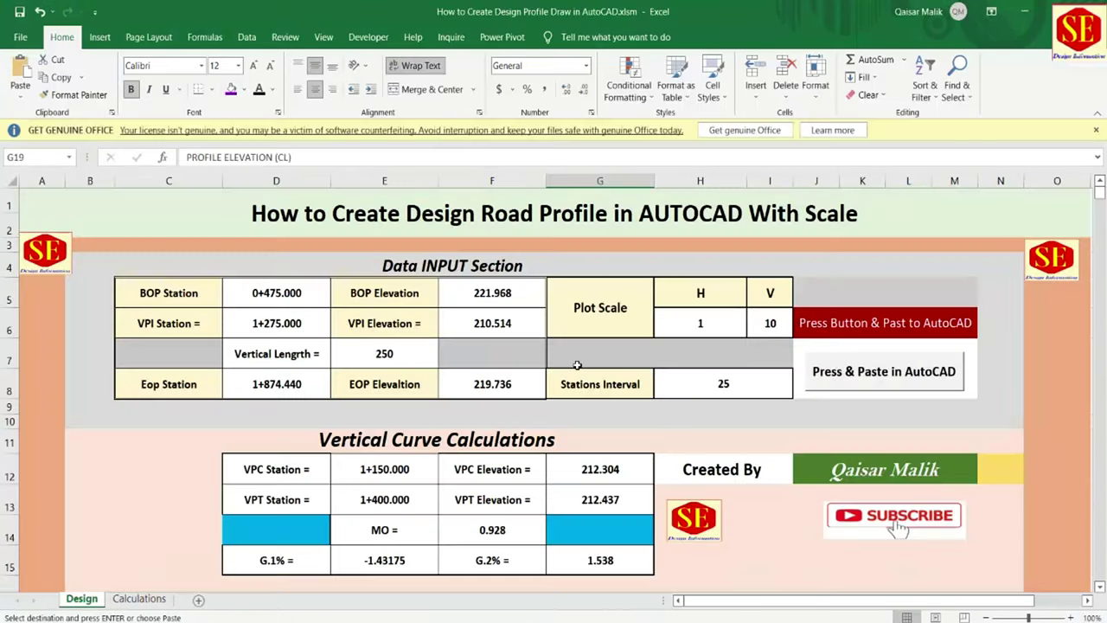
scroll(472, 324, down, 1)
scroll(473, 325, down, 1)
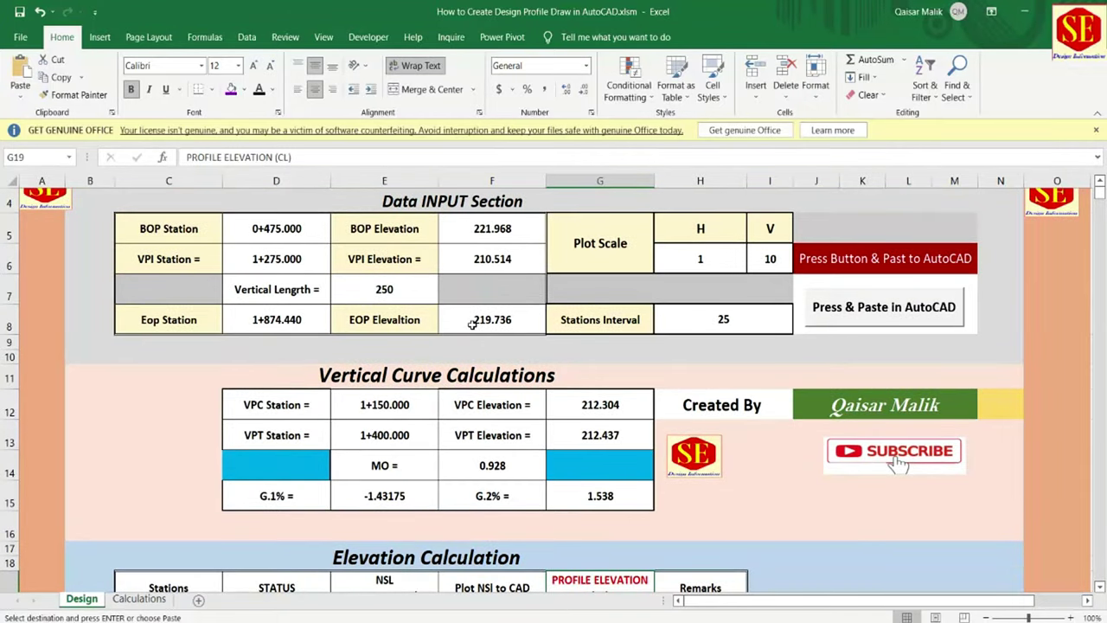
click(506, 562)
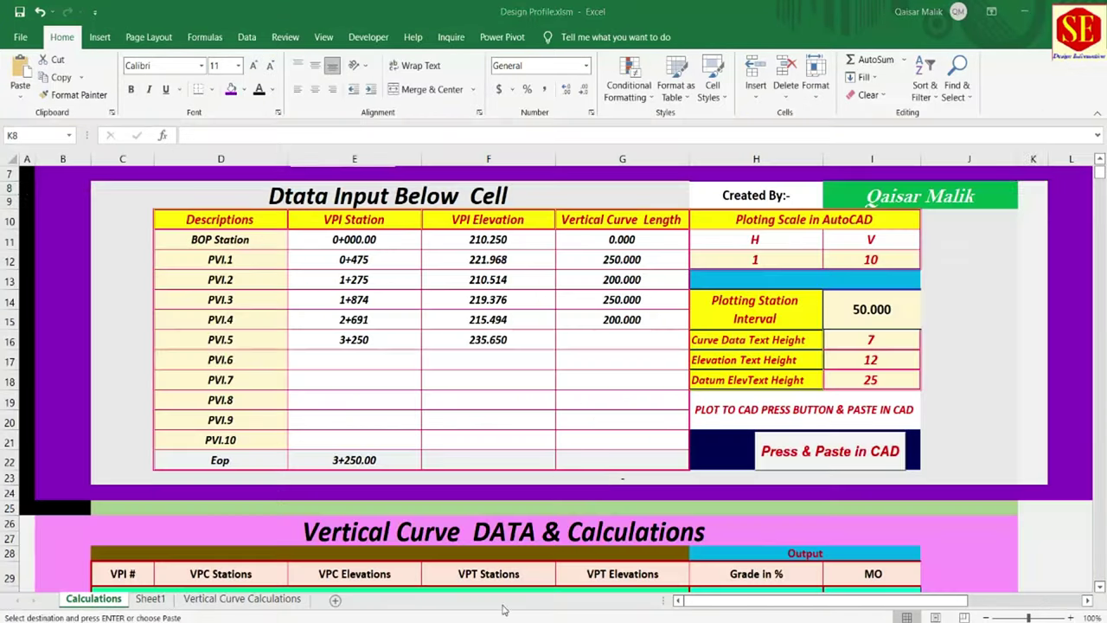
scroll(601, 474, down, 1)
scroll(600, 474, down, 1)
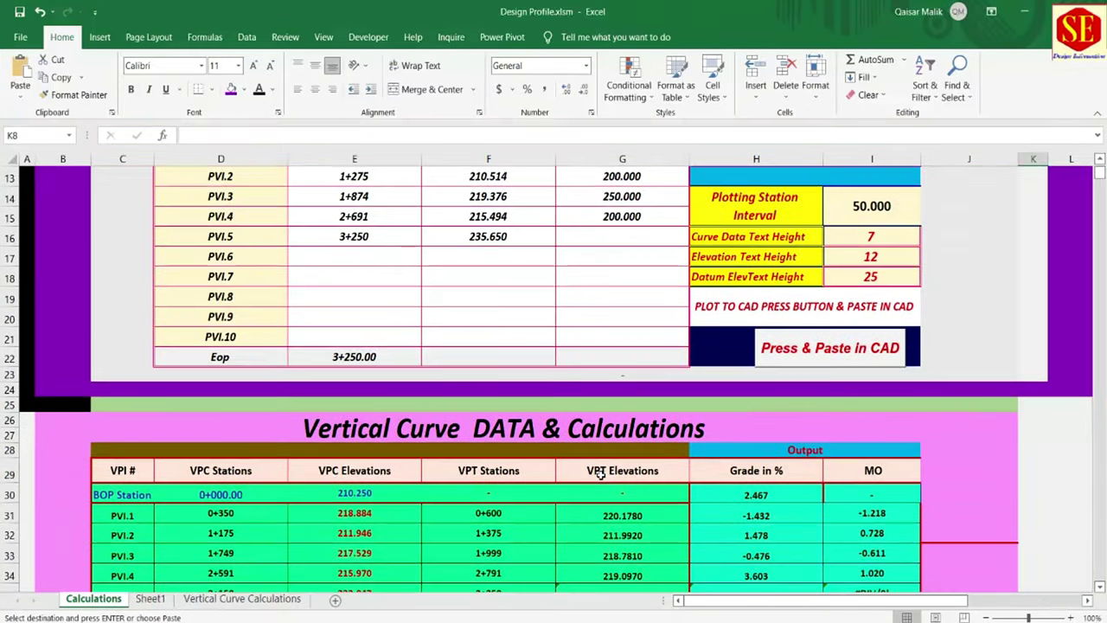
scroll(600, 474, down, 2)
scroll(605, 472, down, 4)
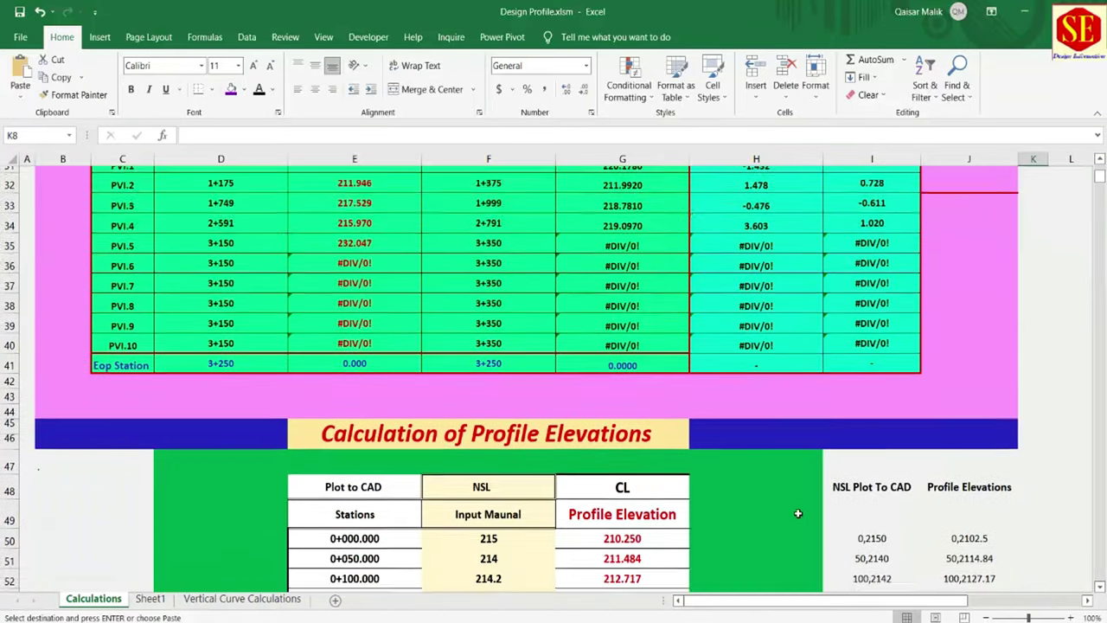
scroll(872, 437, down, 1)
scroll(872, 397, down, 2)
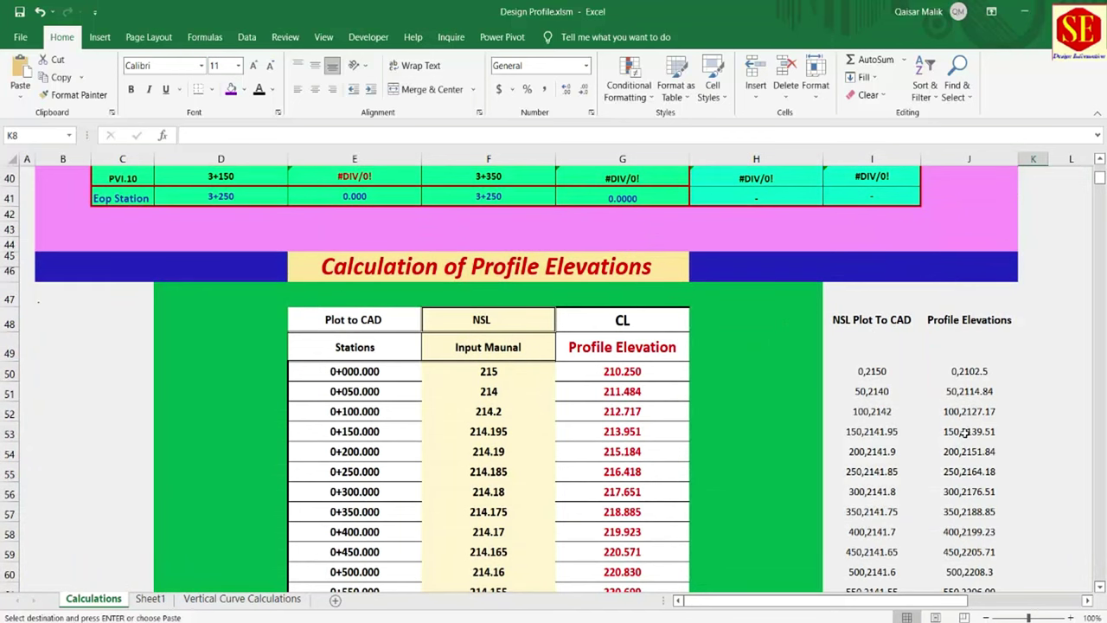
- Inspect the I50 NSL and J50 elevation formulas, then show the Vertical Curve Calculations sheet
double_click(878, 374)
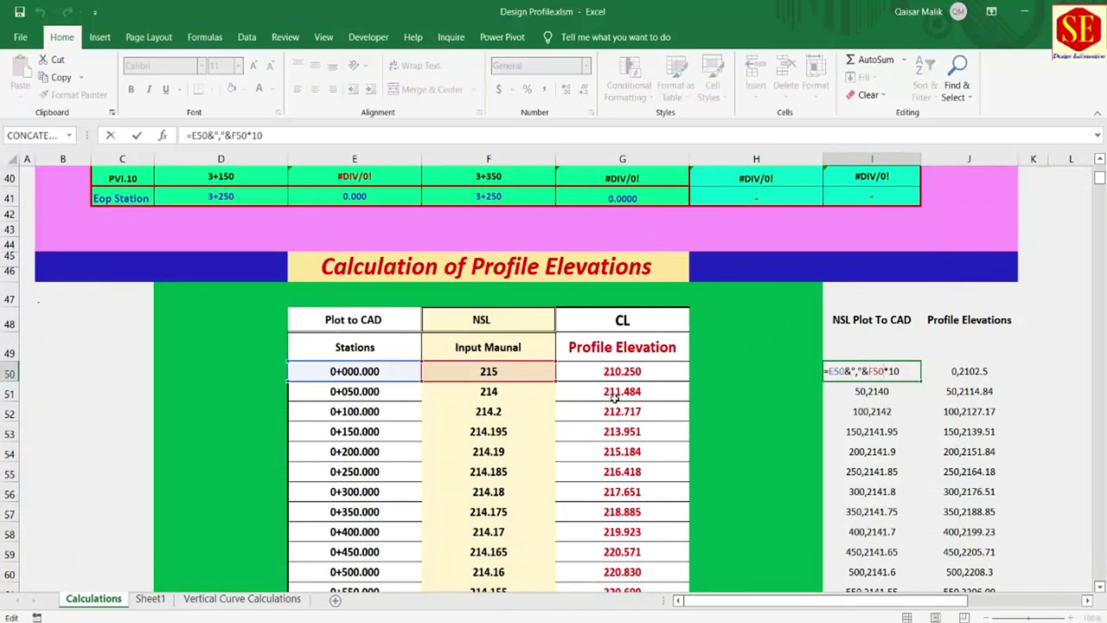
click(969, 372)
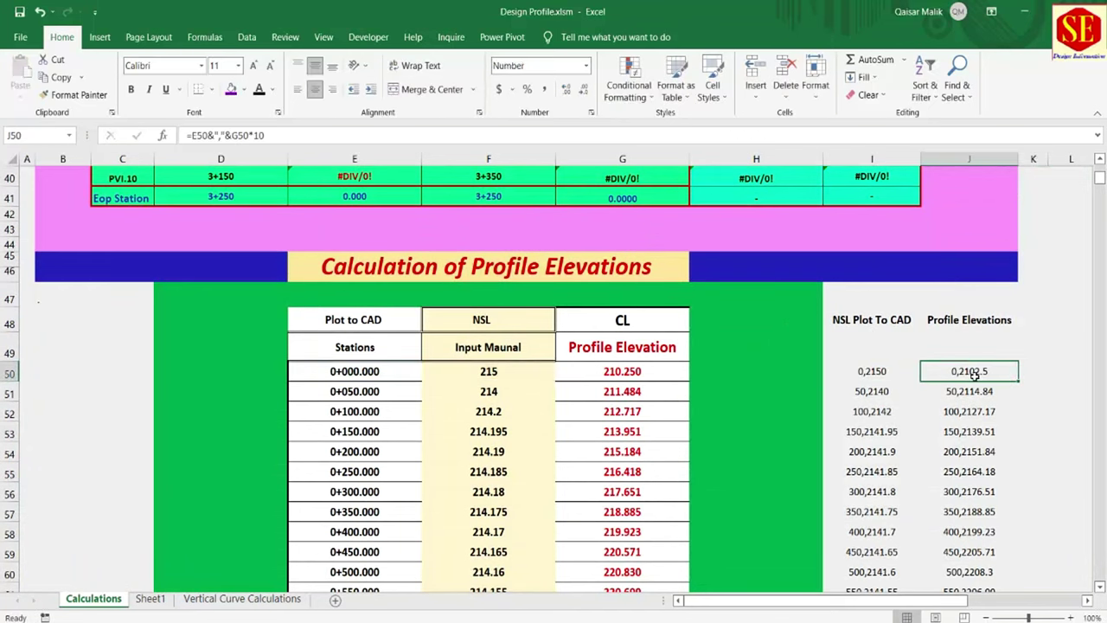
double_click(970, 371)
key(Escape)
scroll(659, 405, up, 2)
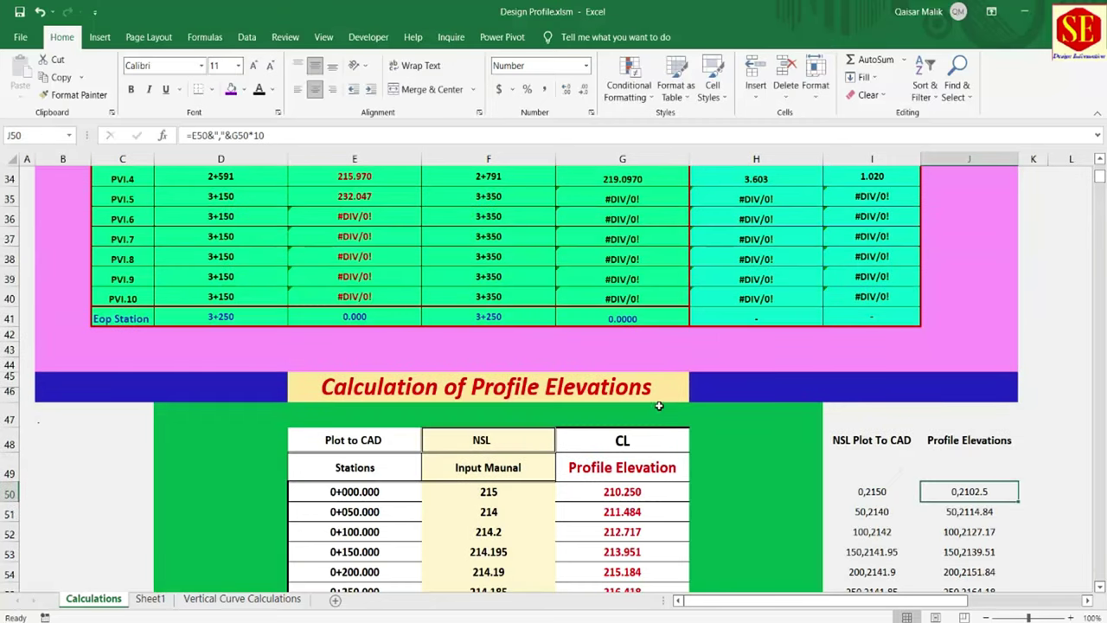
click(223, 603)
- Scroll through the Vertical Curve Calculations sheet to review its values
scroll(570, 465, up, 5)
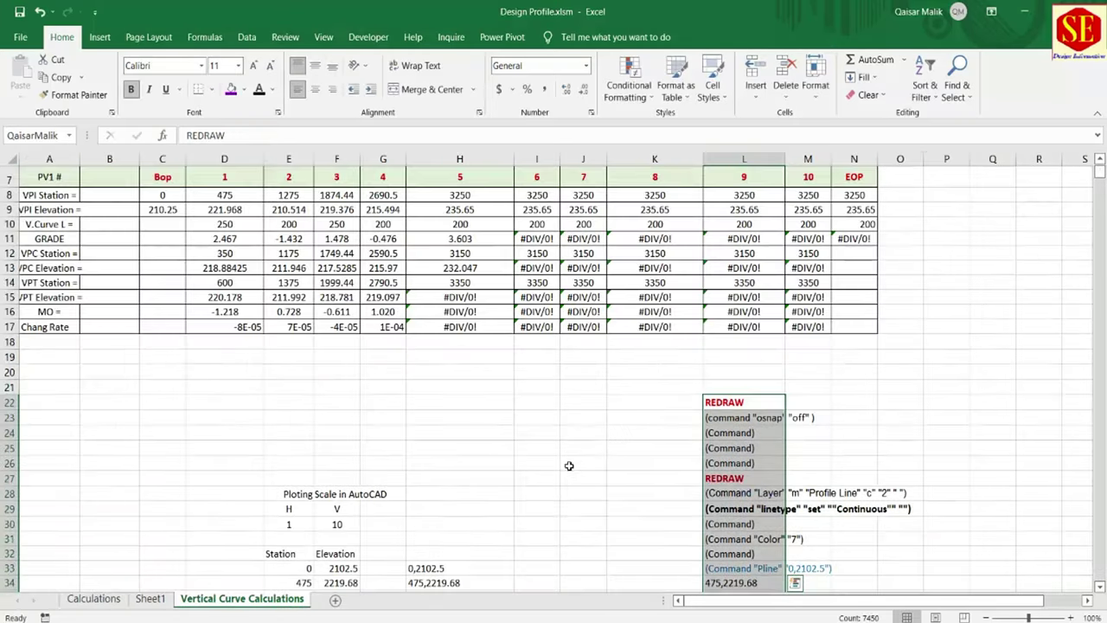
scroll(665, 375, up, 2)
scroll(507, 348, down, 4)
scroll(734, 437, down, 7)
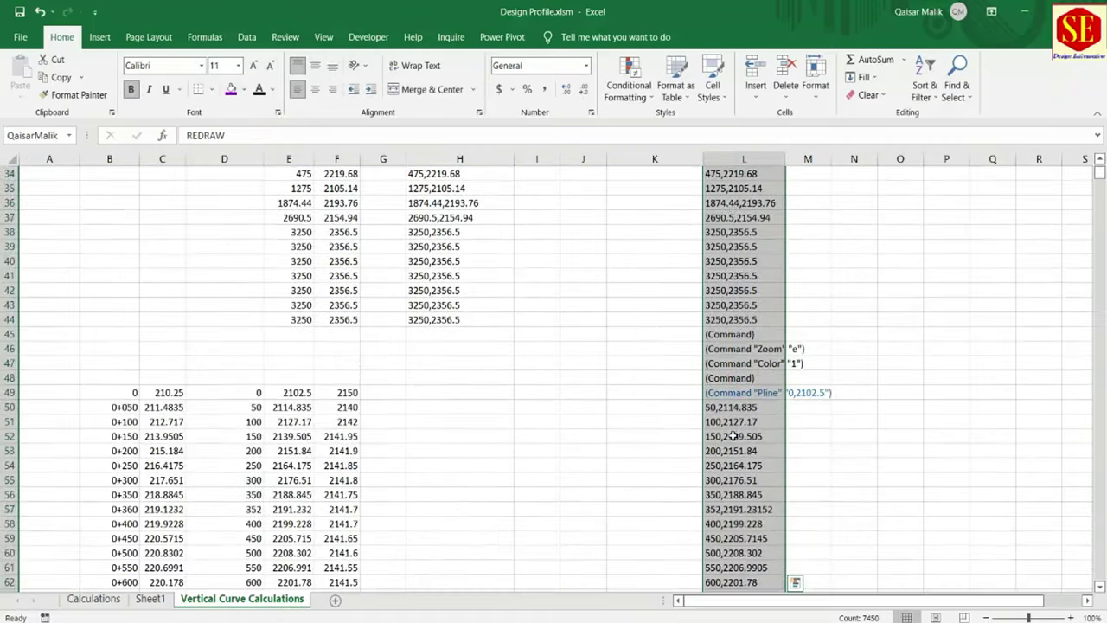
scroll(733, 437, down, 5)
scroll(733, 437, down, 7)
scroll(734, 437, down, 7)
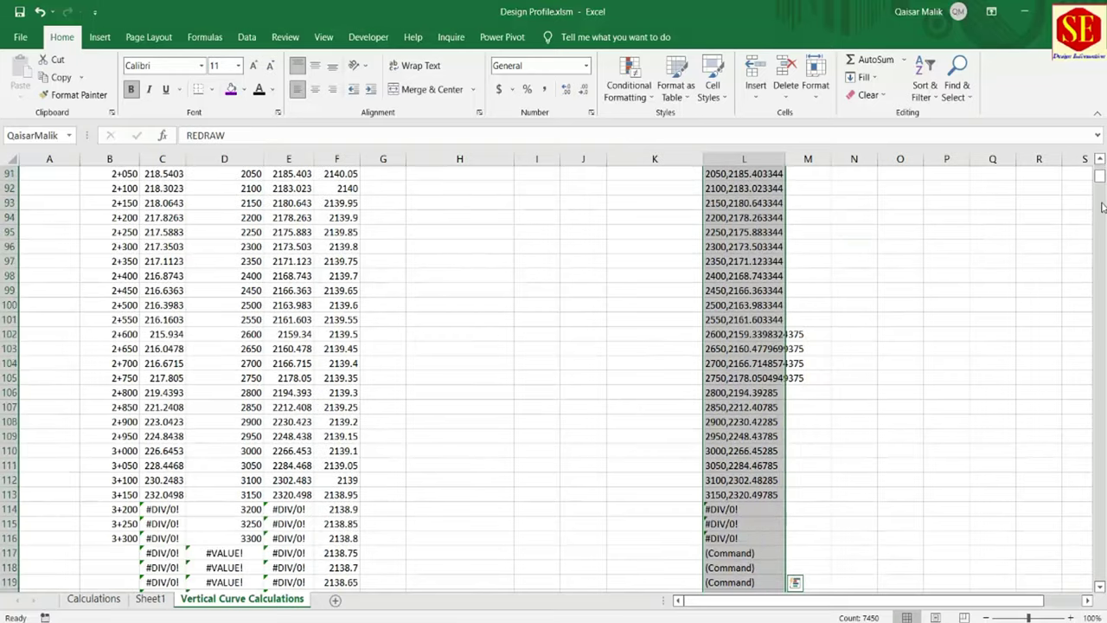
mouse_move(1099, 178)
mouse_down()
mouse_move(1092, 576)
mouse_move(1097, 110)
mouse_up()
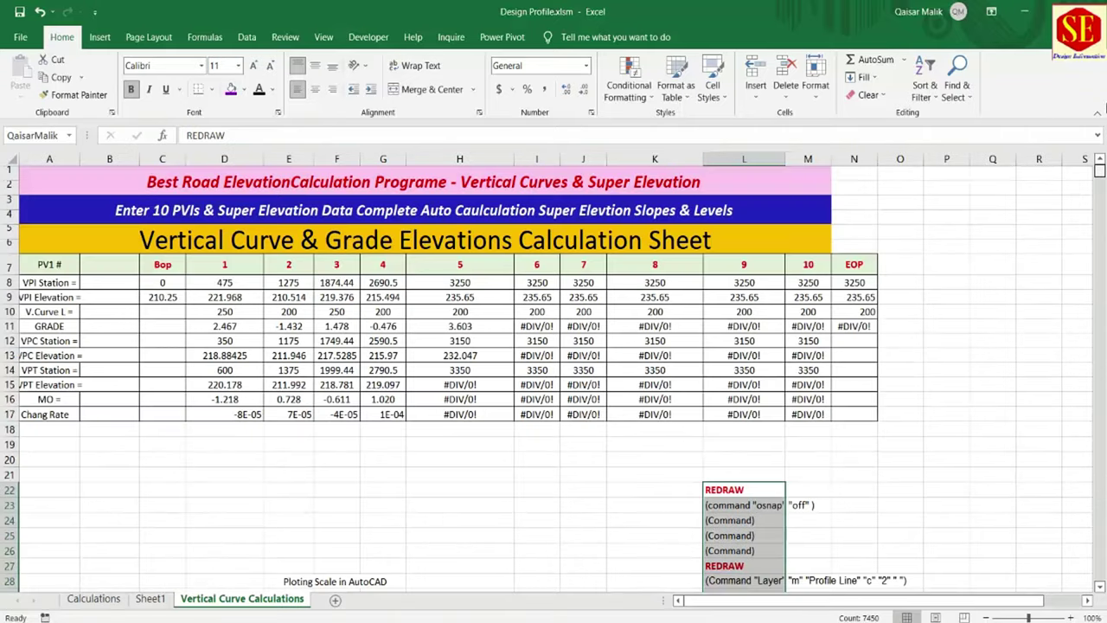
- Bring the Calculations sheet's PVI table into view from BOP, briefly checking the other profile workbook
click(93, 599)
scroll(666, 398, up, 4)
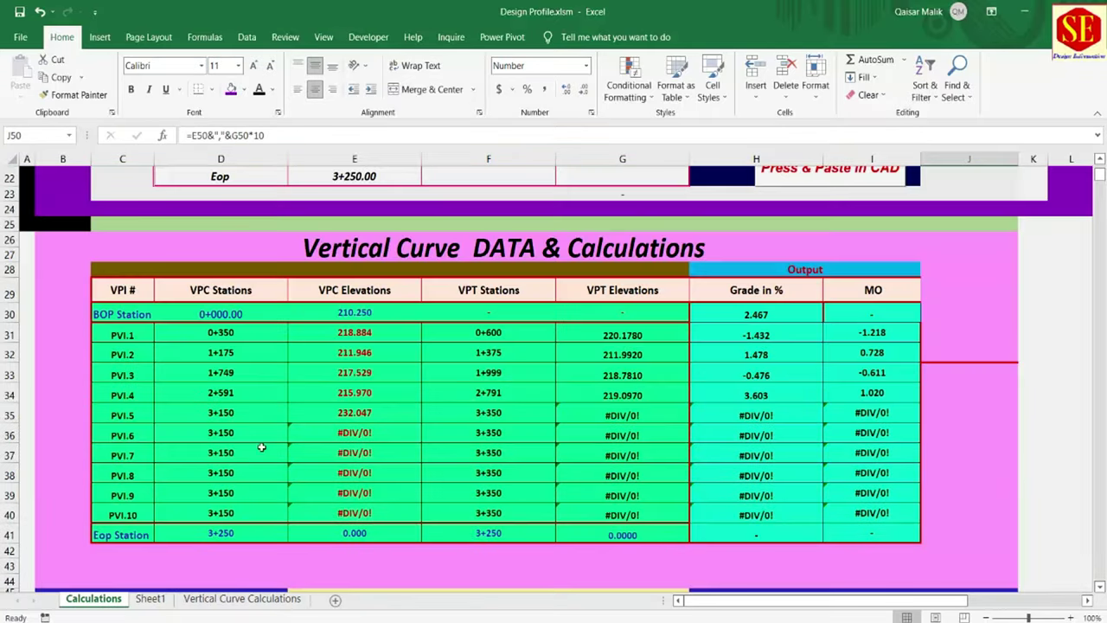
scroll(260, 445, up, 3)
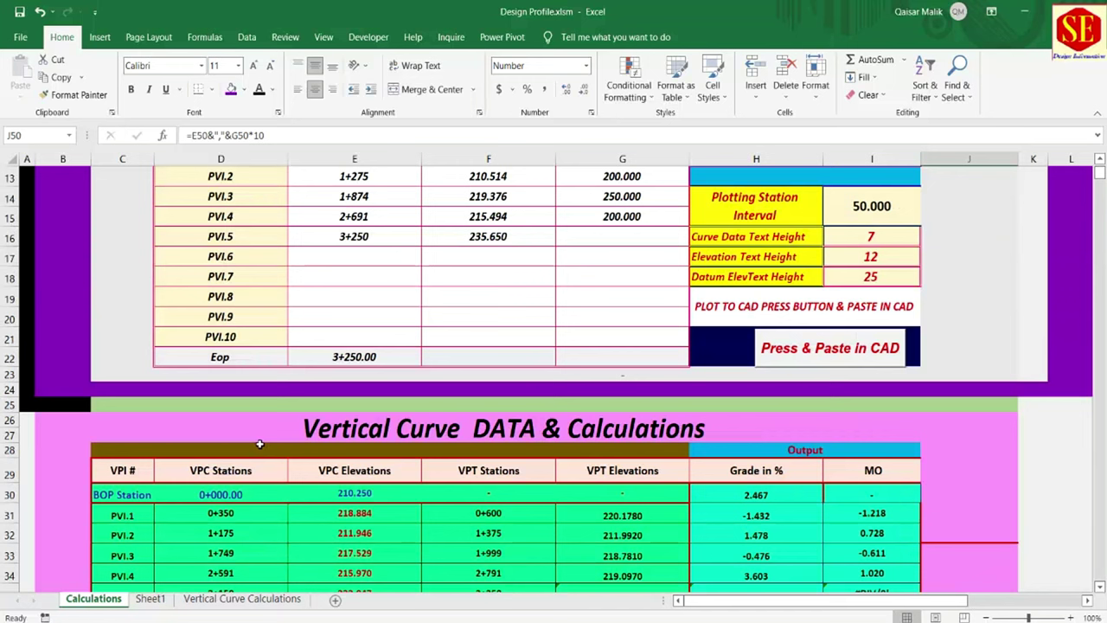
scroll(517, 426, up, 1)
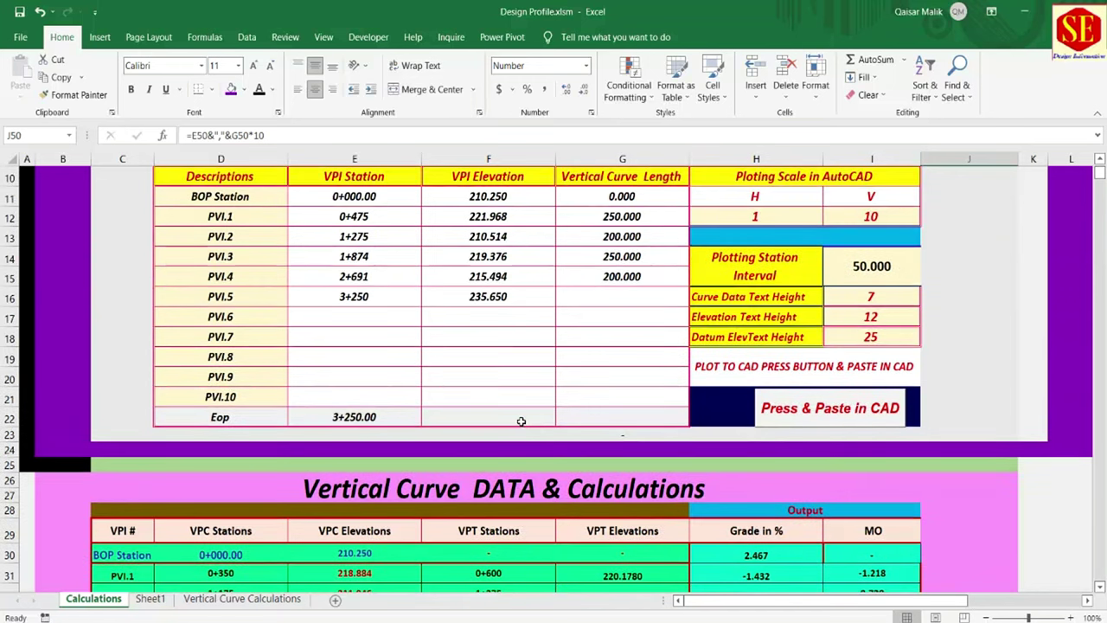
scroll(523, 422, up, 3)
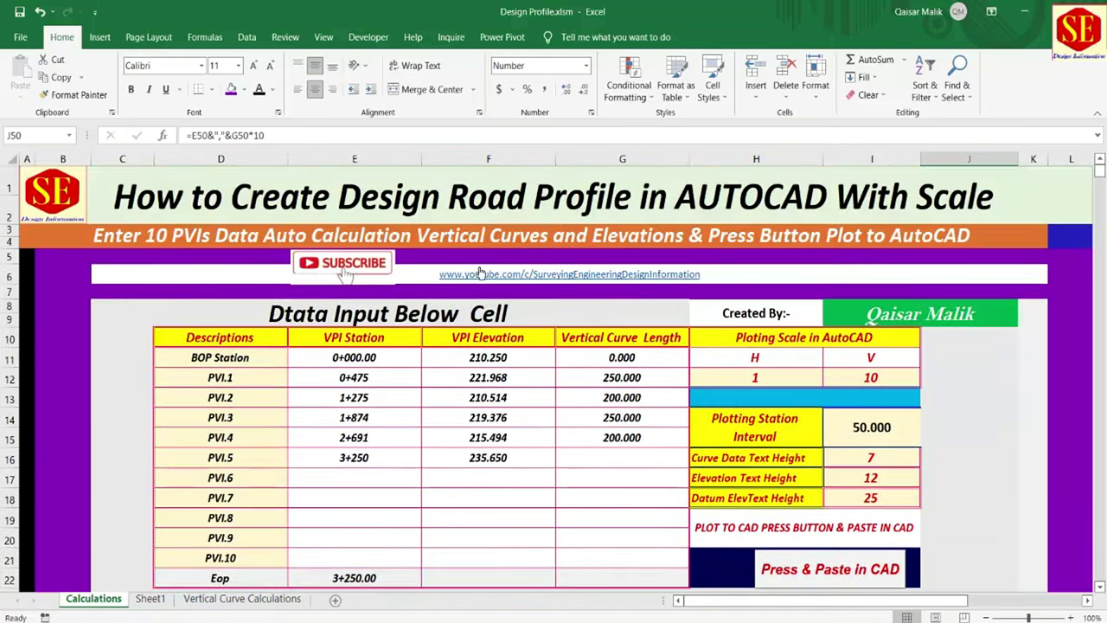
click(675, 563)
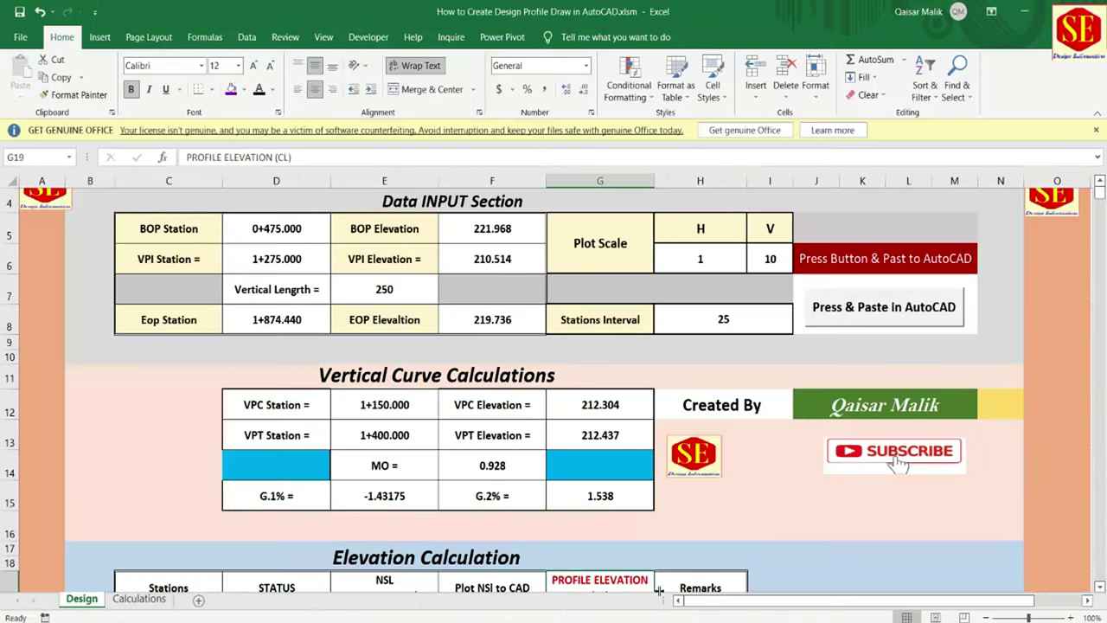
click(544, 579)
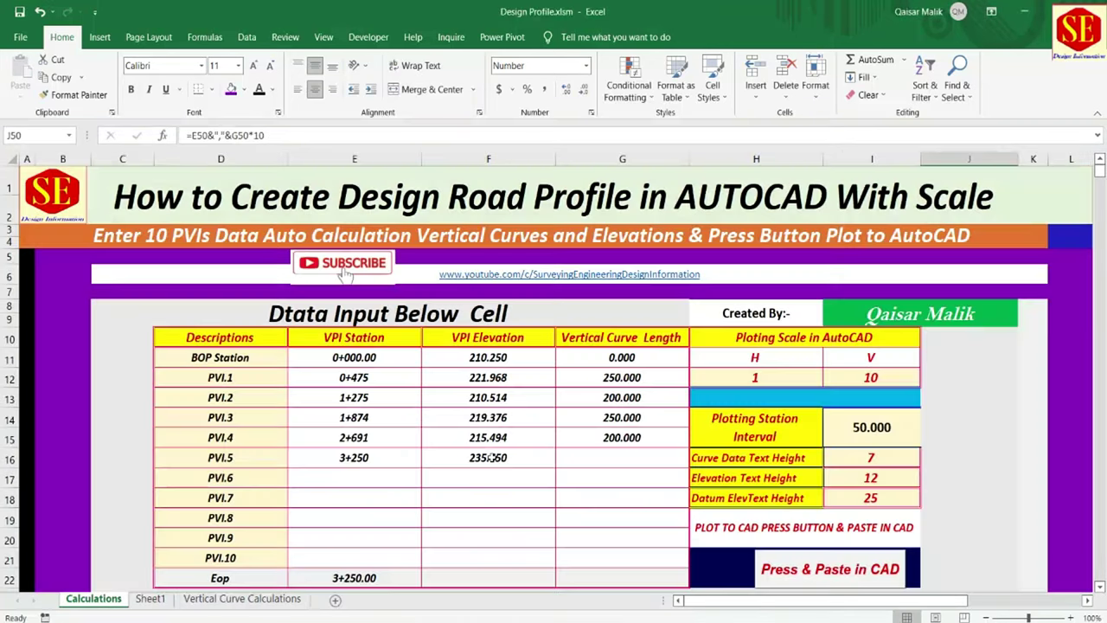